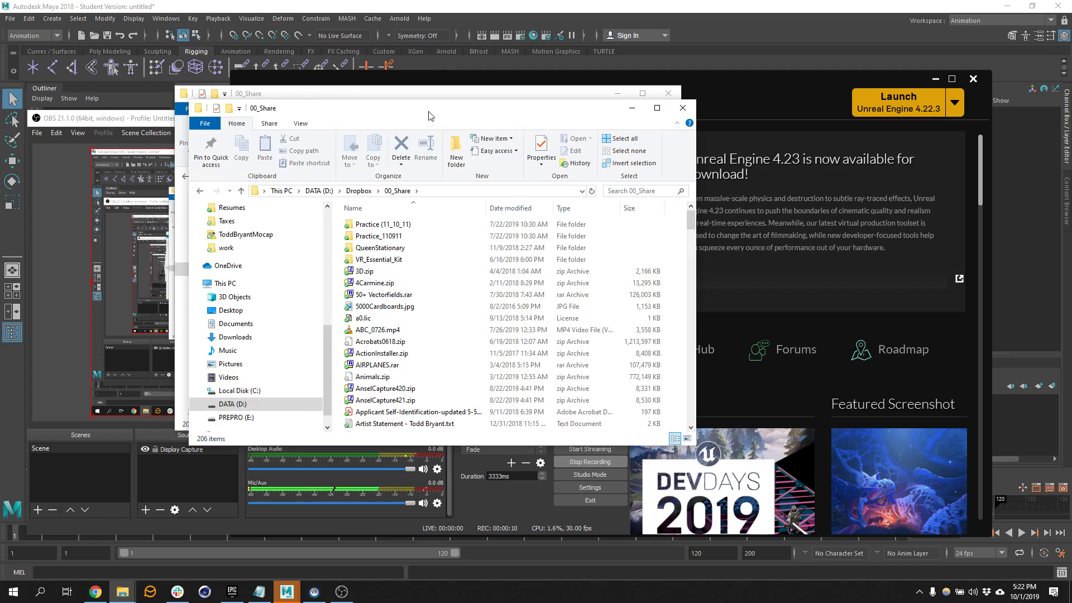
Run an SVN update on the 3DIA2019_WC working copy folder.
left_click_drag(429, 109, 351, 194)
scroll(199, 372, "up", 5)
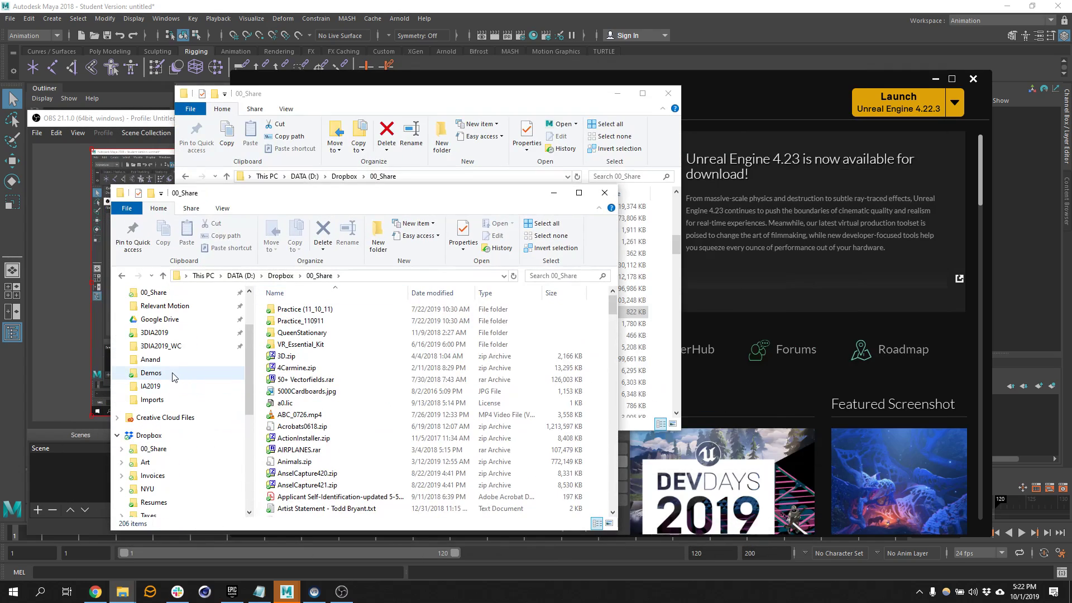
left_click(175, 333)
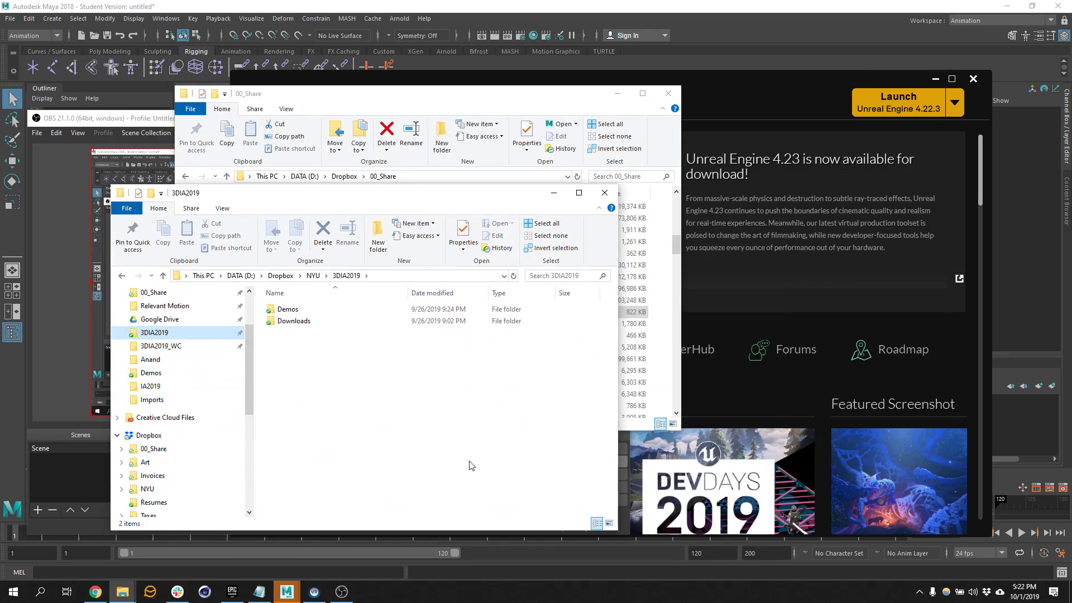
left_click(166, 346)
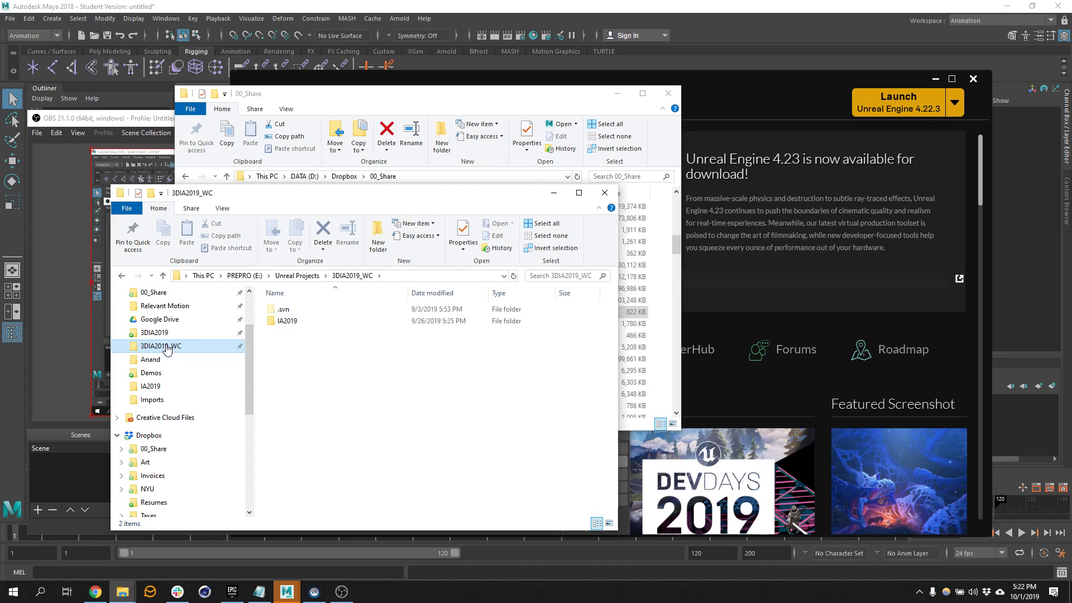
right_click(349, 365)
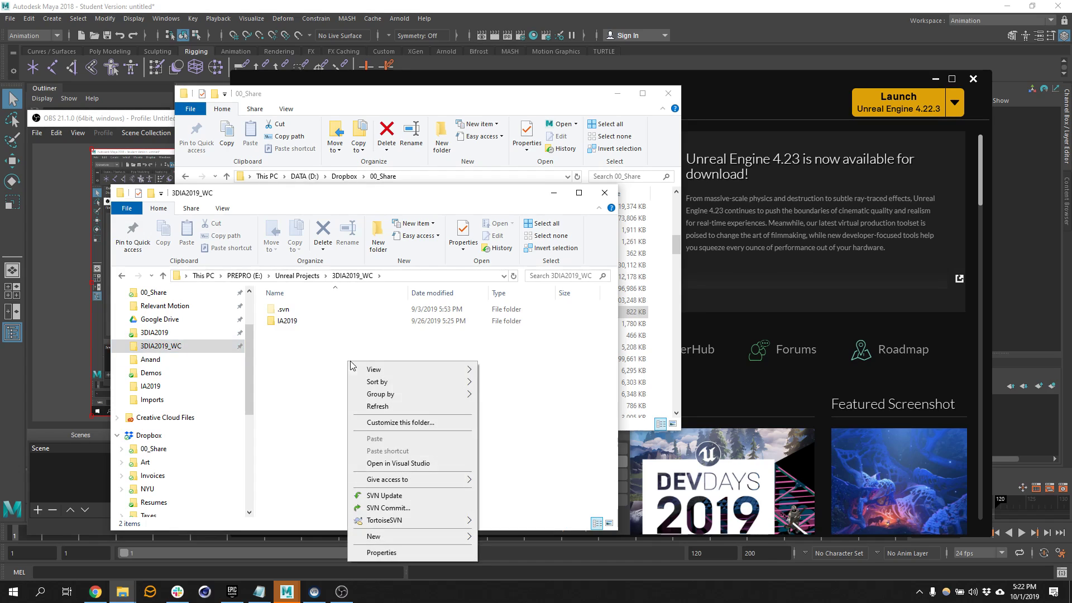
left_click(416, 497)
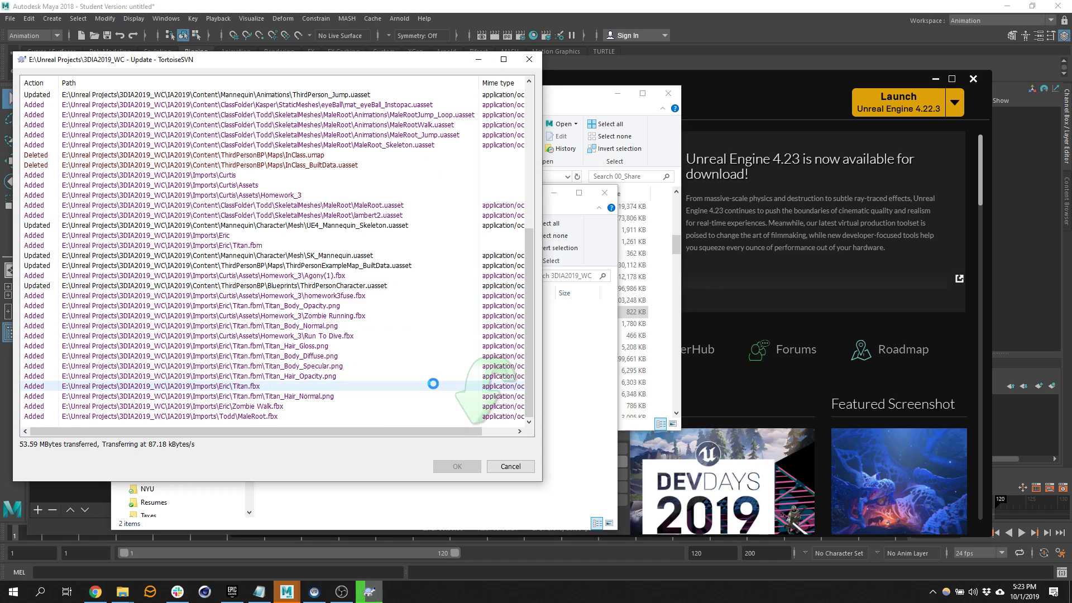
Move the SVN update window out of the way and switch to Maya.
left_click_drag(313, 59, 929, 77)
left_click(623, 8)
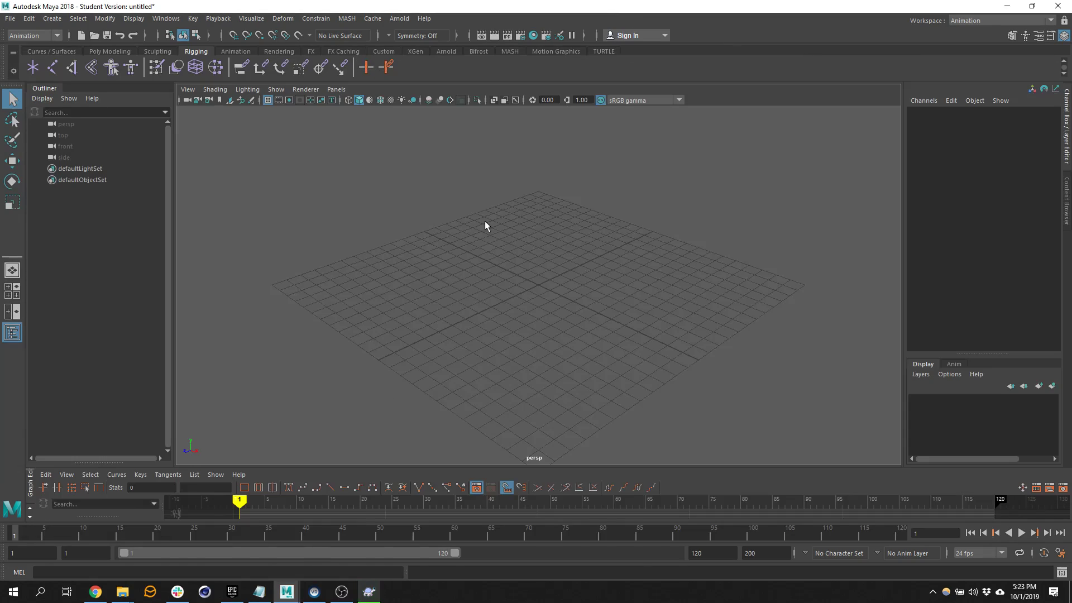
left_click_drag(441, 375, 495, 356, "alt")
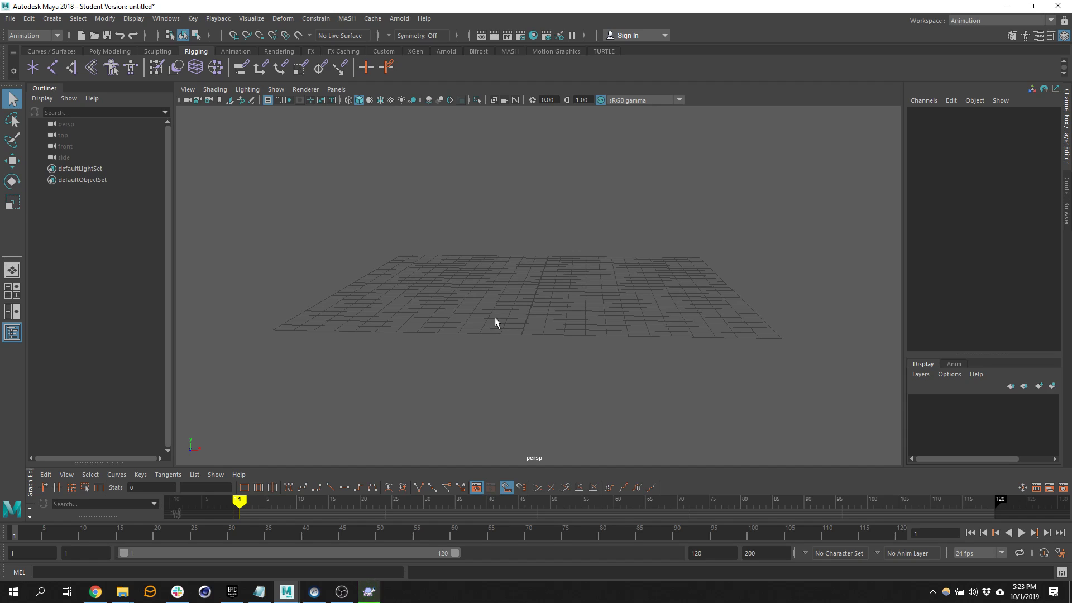
Import Female_Base_Mesh.fbx from the 00_Share folder into the Maya scene.
mouse_move(122, 592)
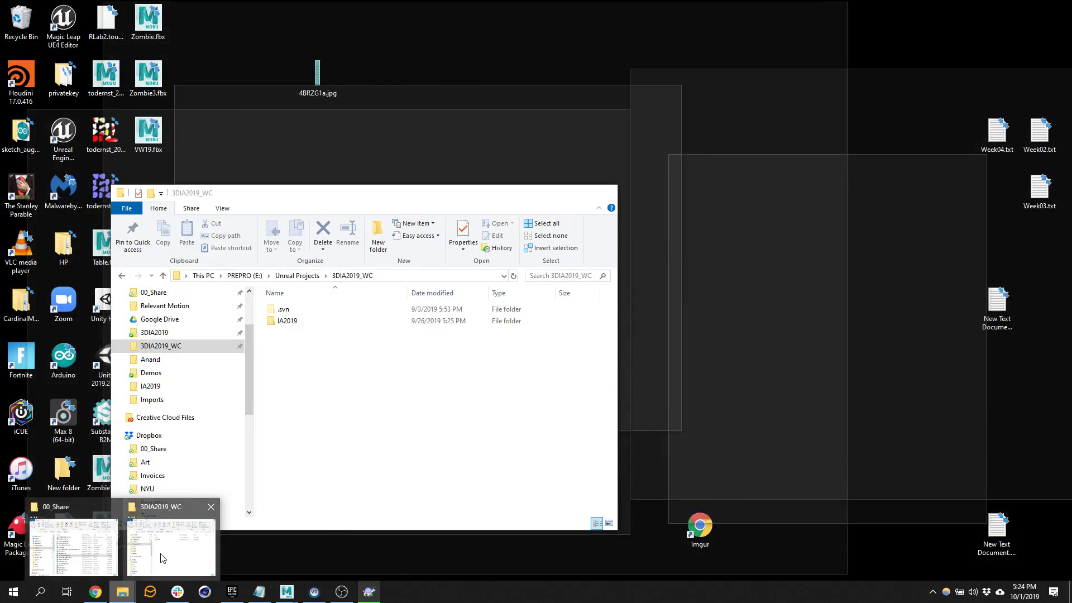
left_click(161, 557)
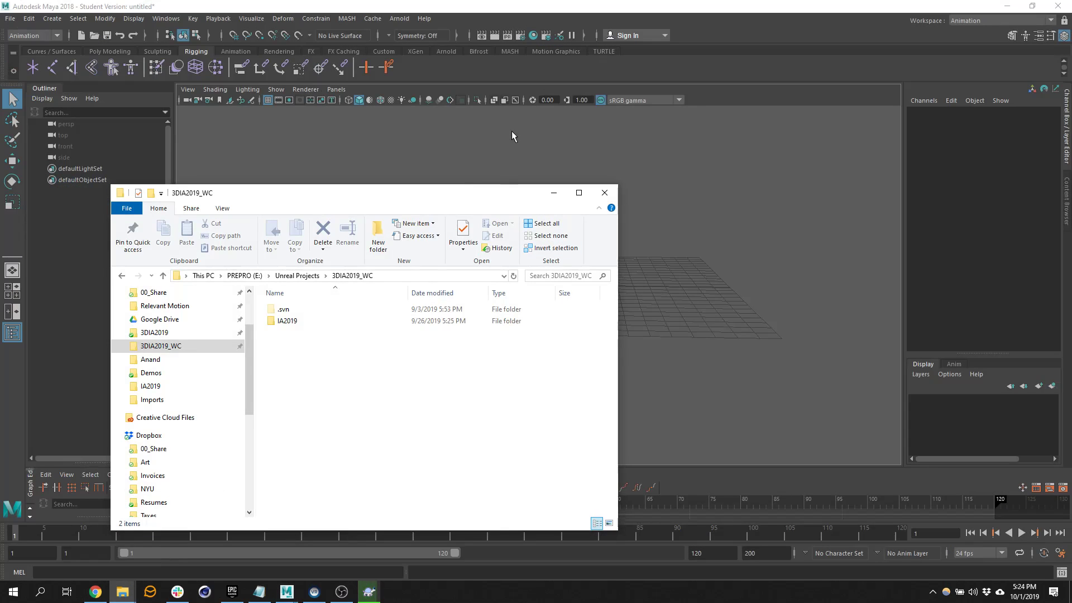
left_click_drag(462, 197, 353, 226)
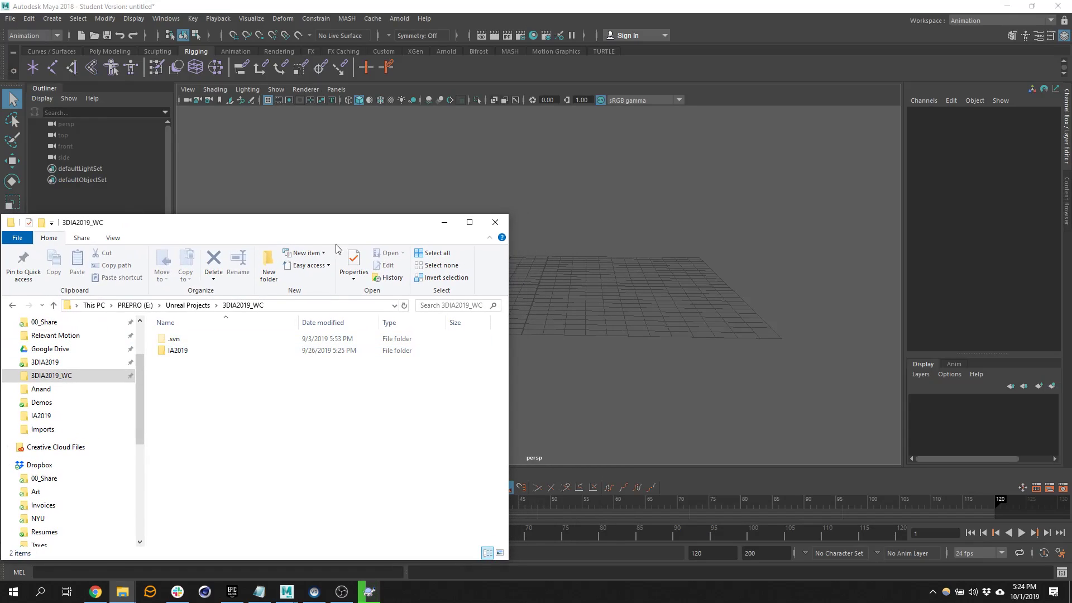
left_click_drag(311, 230, 430, 239)
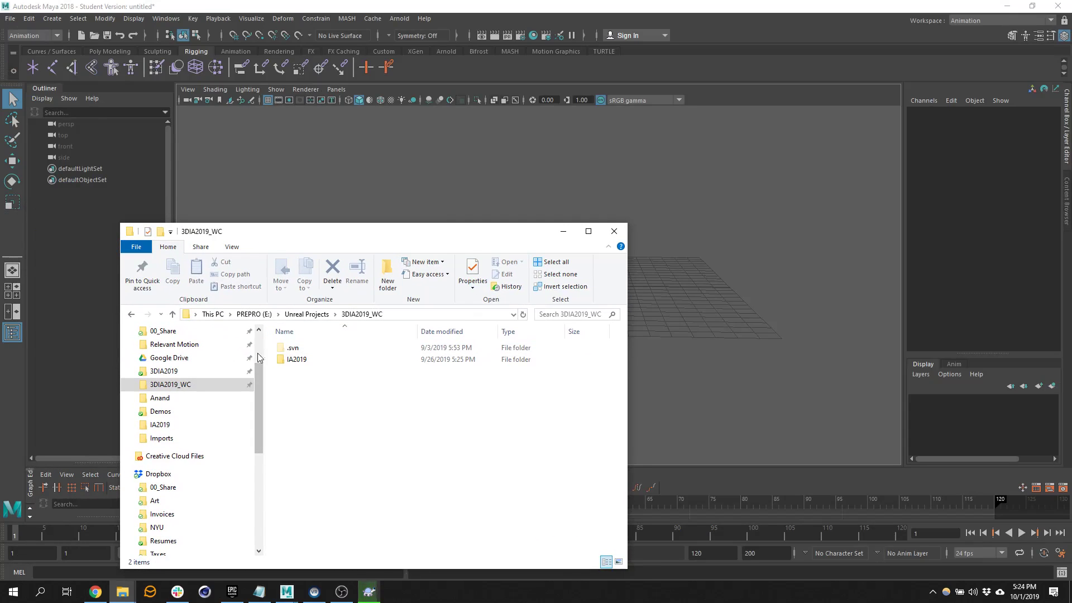
scroll(213, 356, "up", 1)
left_click(208, 344)
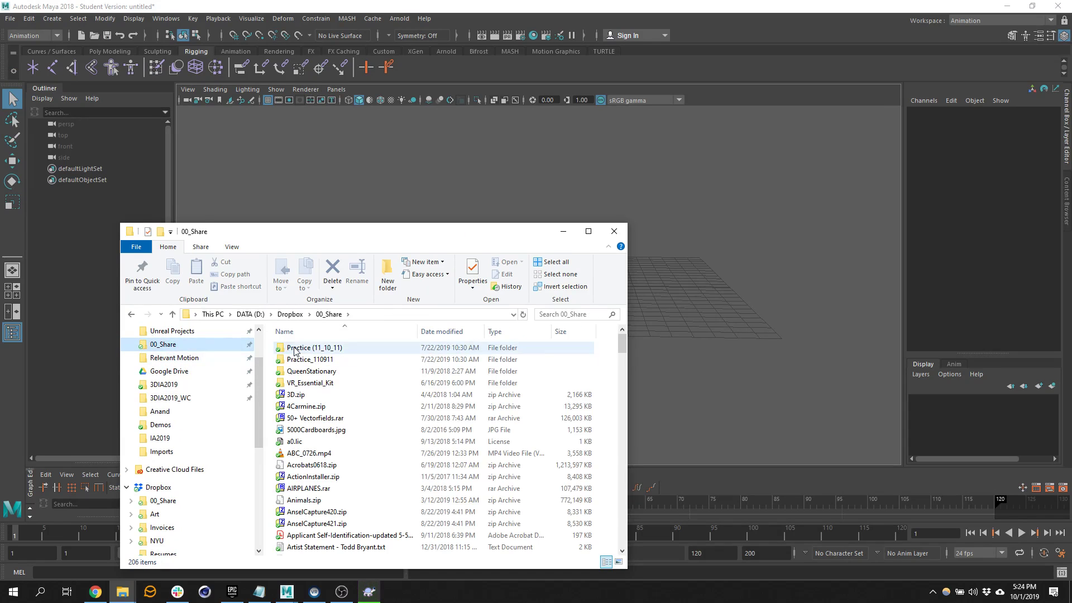
scroll(357, 424, "down", 6)
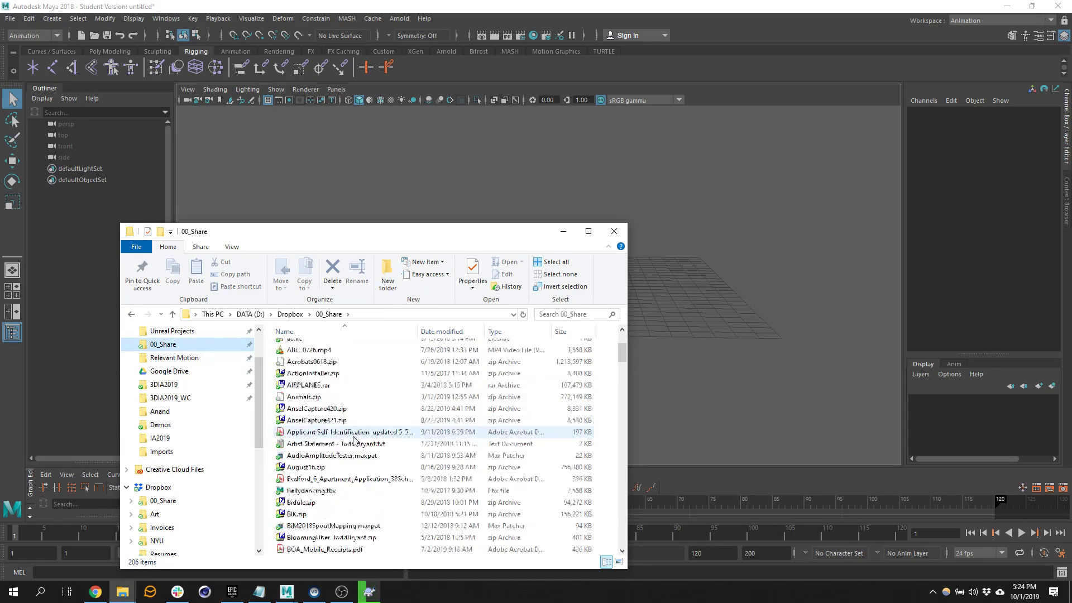
scroll(355, 446, "down", 8)
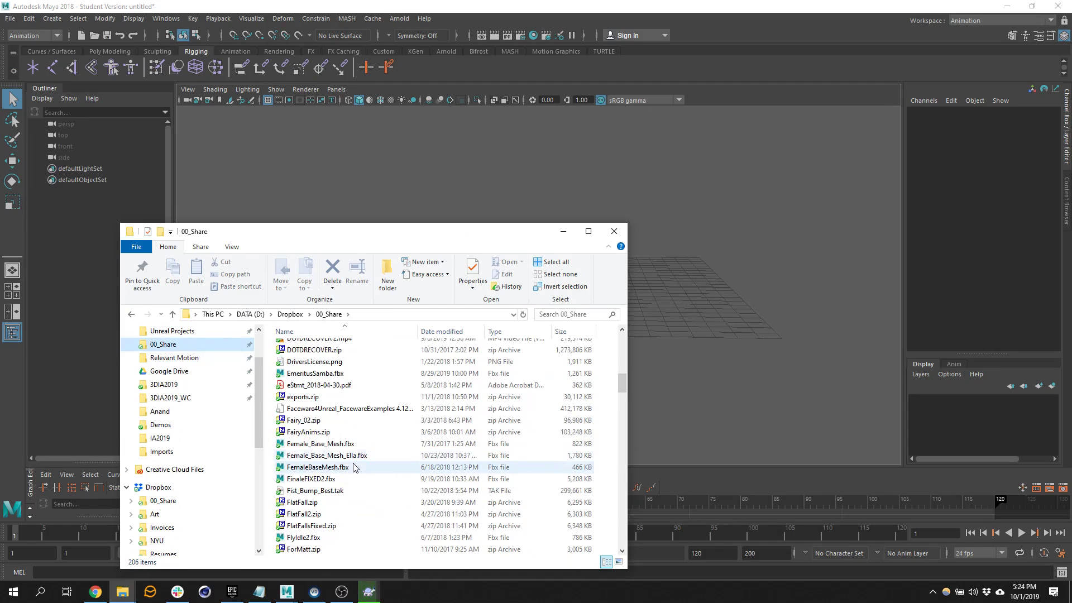
left_click(352, 445)
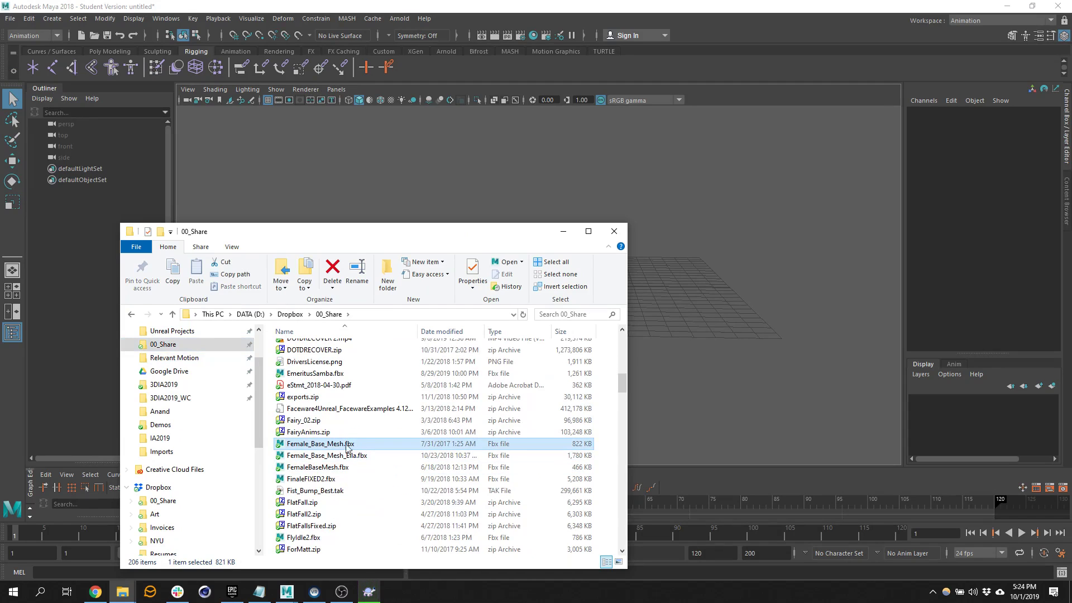
left_click_drag(321, 446, 781, 257)
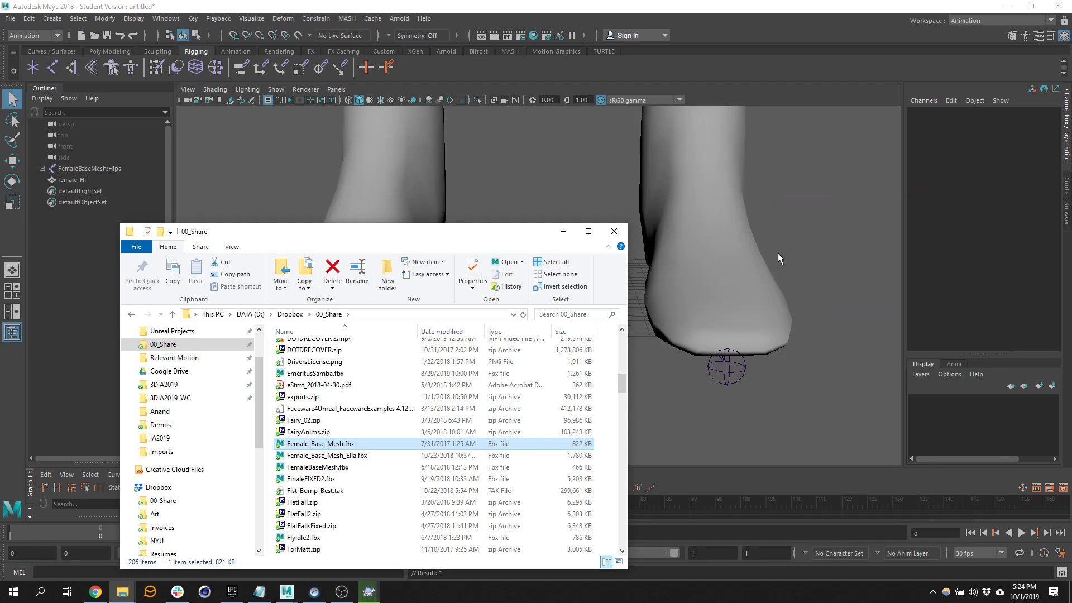
Examine the imported female character as a whole from the front in the perspective view.
left_click(821, 270)
scroll(620, 285, "down", 5)
middle_click_drag(517, 252, 532, 601, "alt")
scroll(584, 292, "down", 6)
middle_click_drag(560, 338, 567, 320, "alt")
scroll(569, 320, "up", 1)
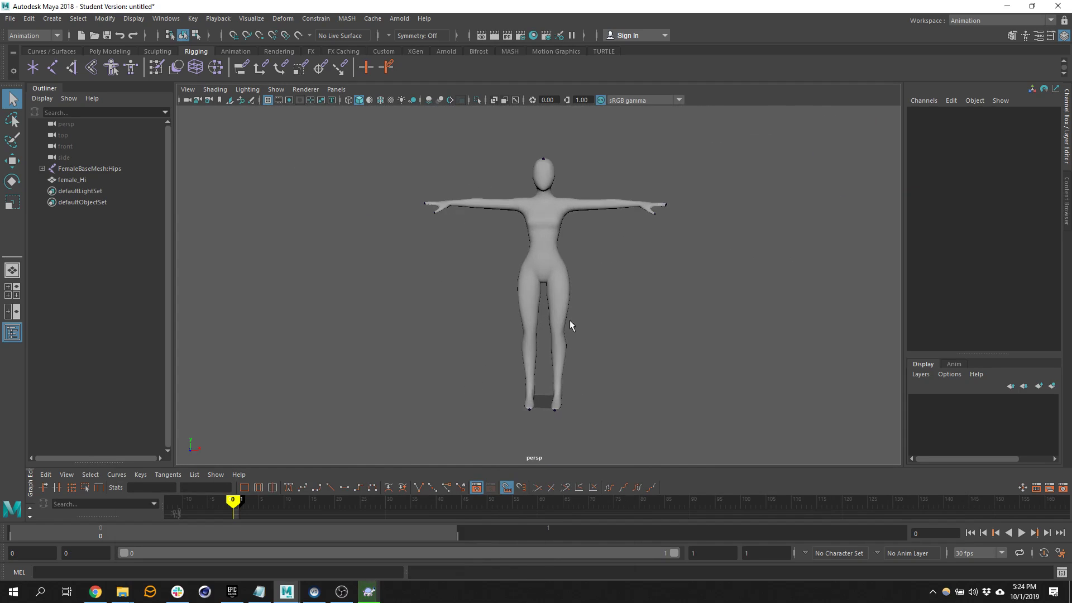
scroll(567, 359, "up", 4)
middle_click_drag(519, 369, 444, 350, "alt")
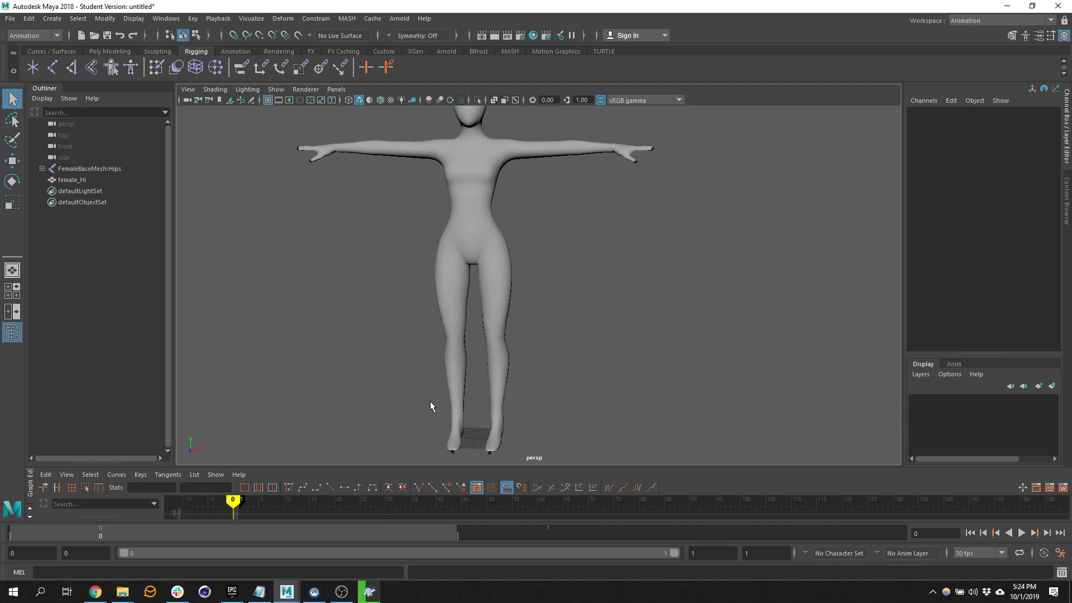
Select the FemaleBaseMesh:Hips root joint and display the character in wireframe.
middle_click_drag(405, 393, 388, 356, "alt")
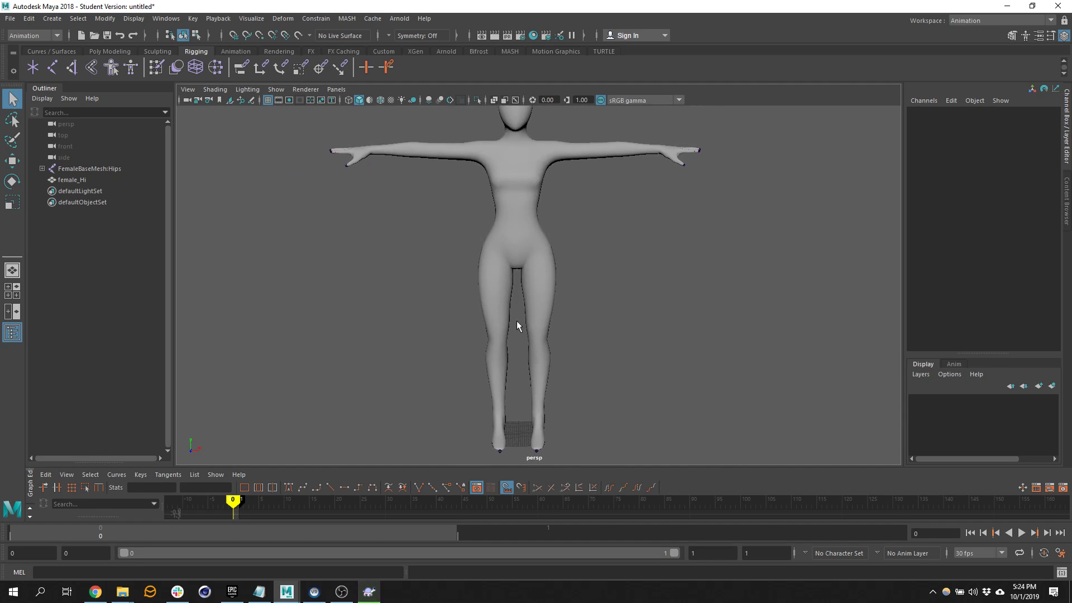
left_click(65, 169)
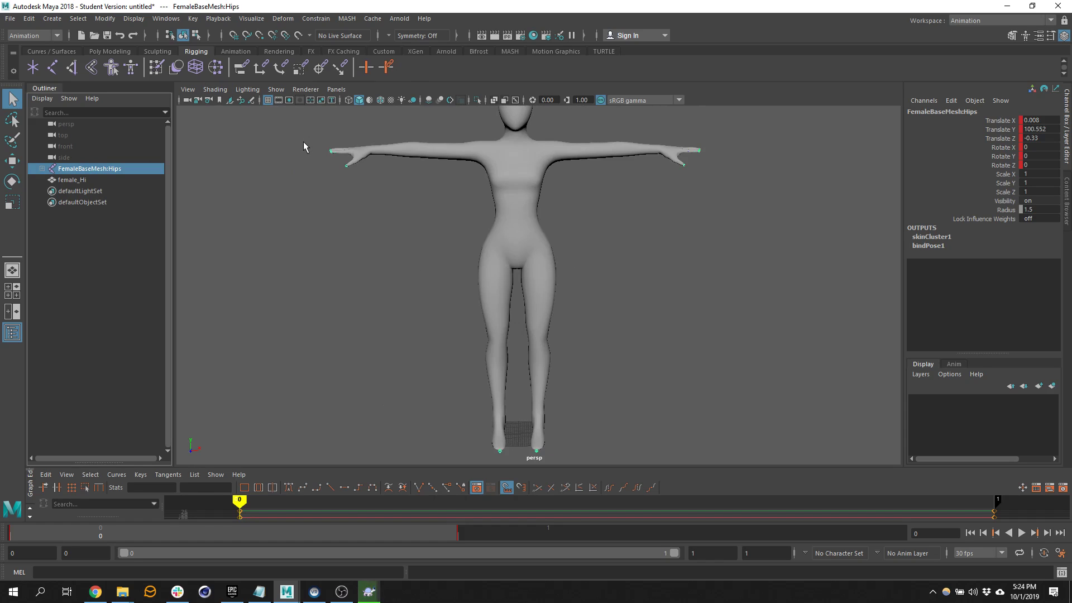
key("4")
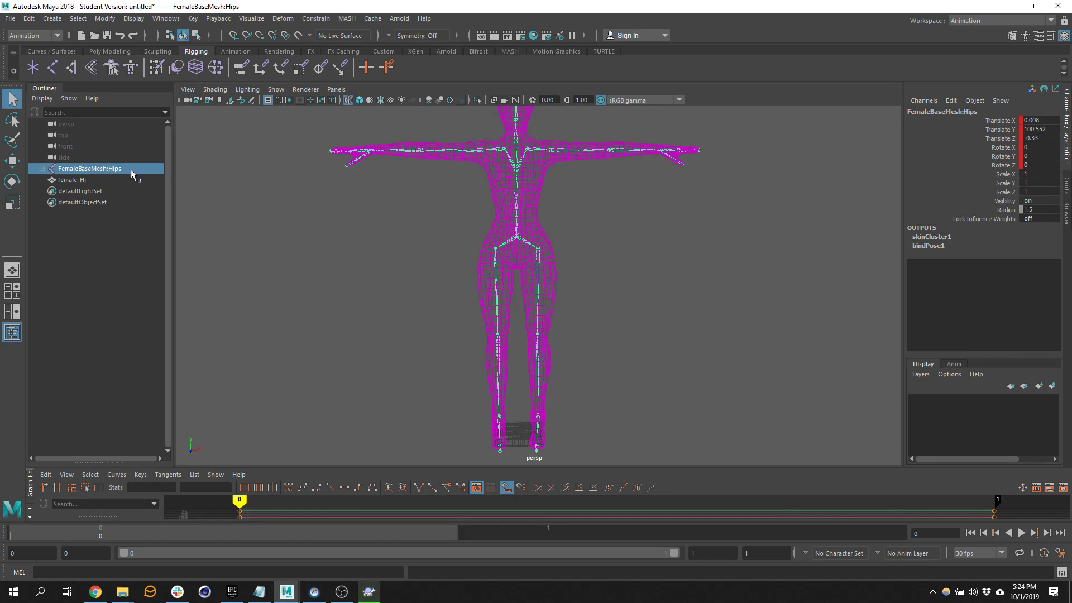
Inspect the joint names in the skeleton hierarchy from Hips through the spine and neck to the head.
left_click(43, 168)
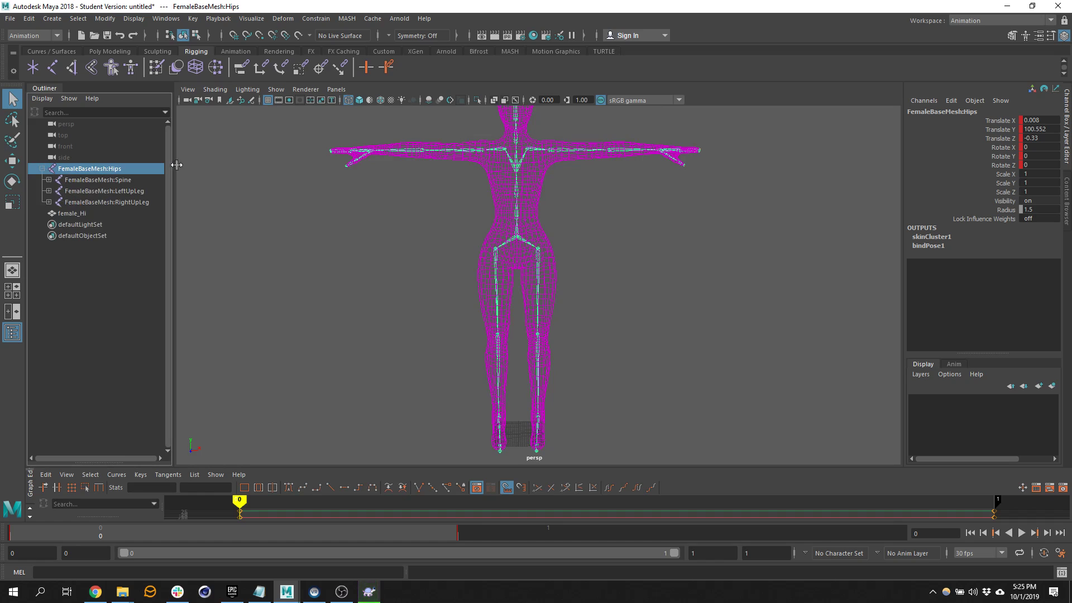
left_click(48, 180)
left_click(55, 191)
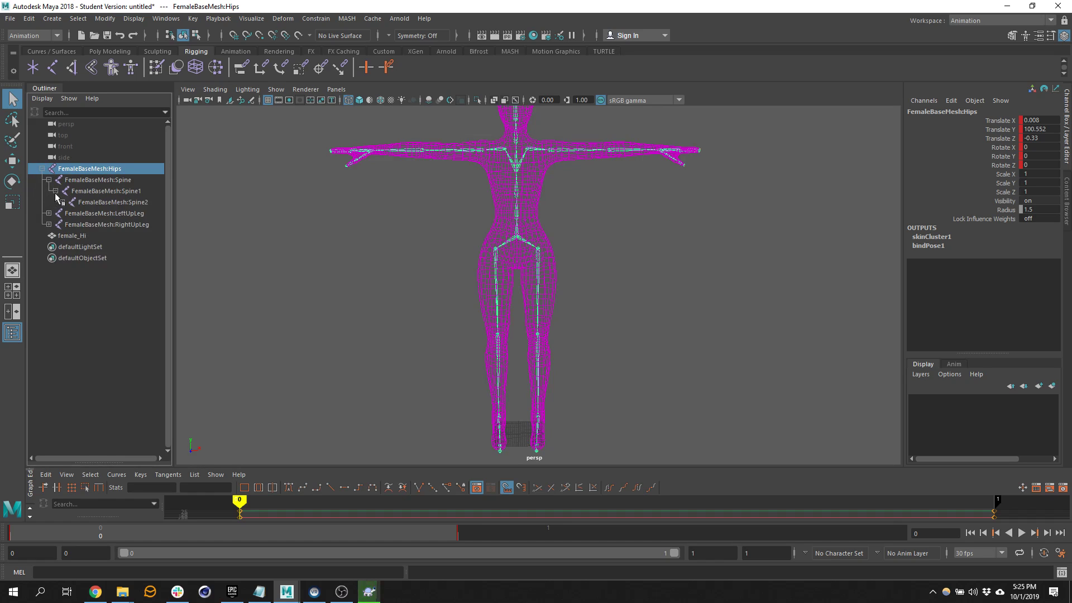
left_click(62, 202)
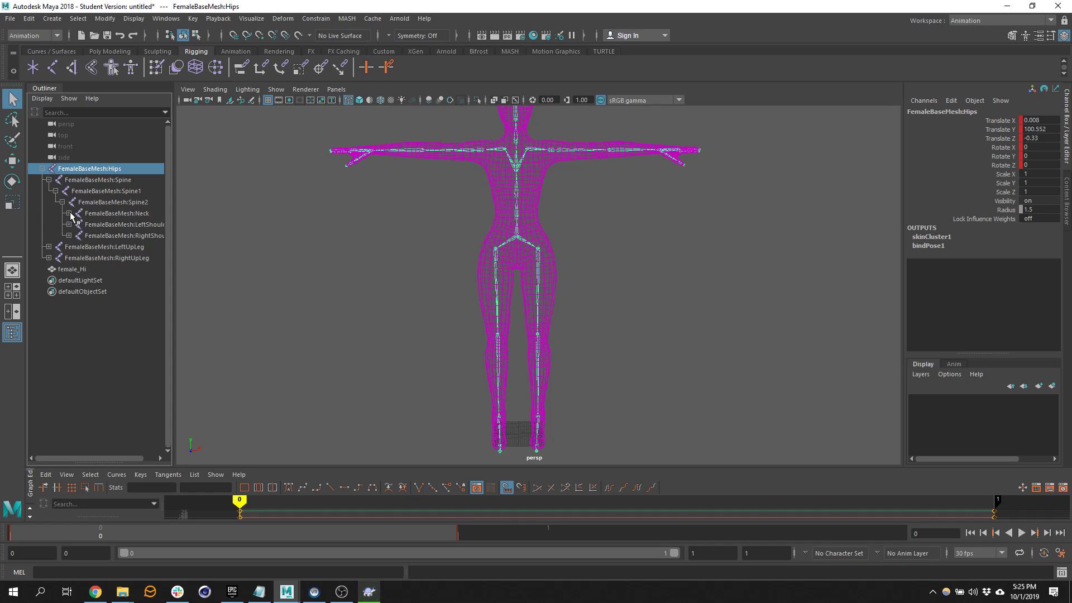
left_click(69, 213)
left_click(75, 224)
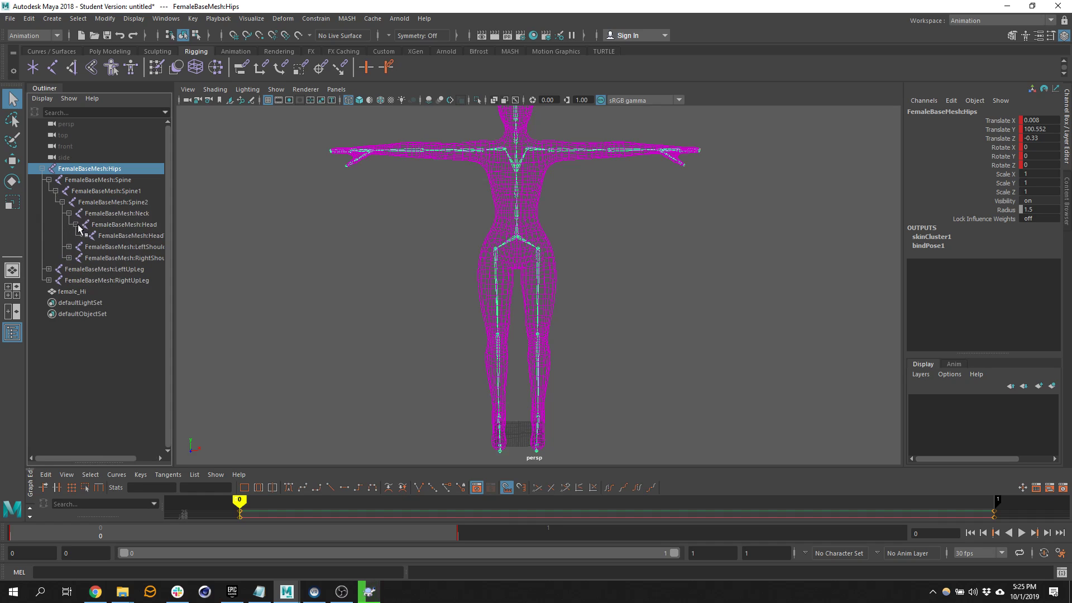
left_click(75, 224)
left_click(69, 213)
left_click(62, 202)
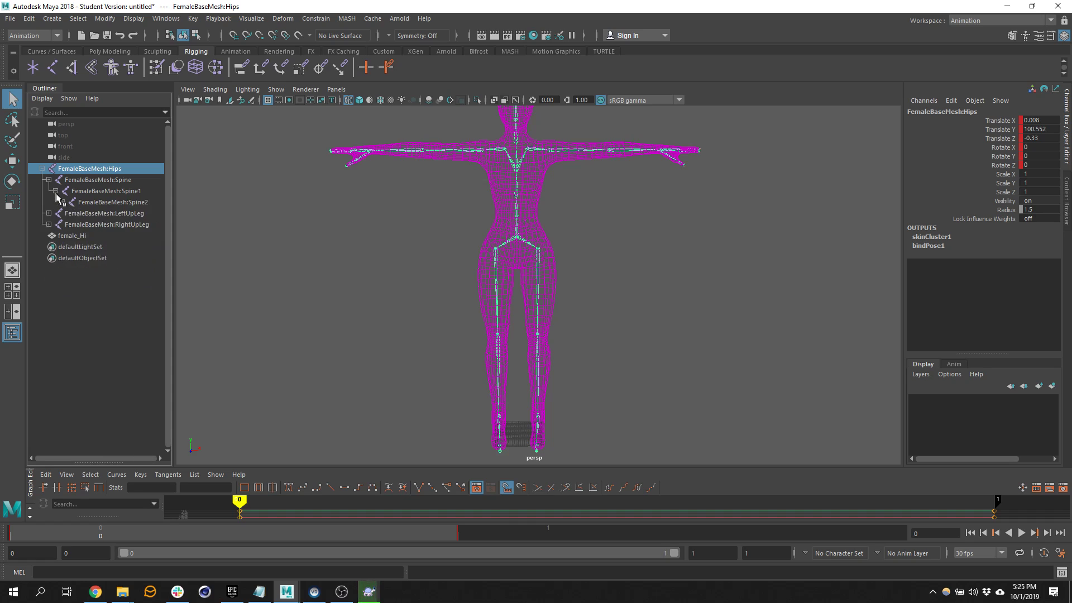
left_click(56, 191)
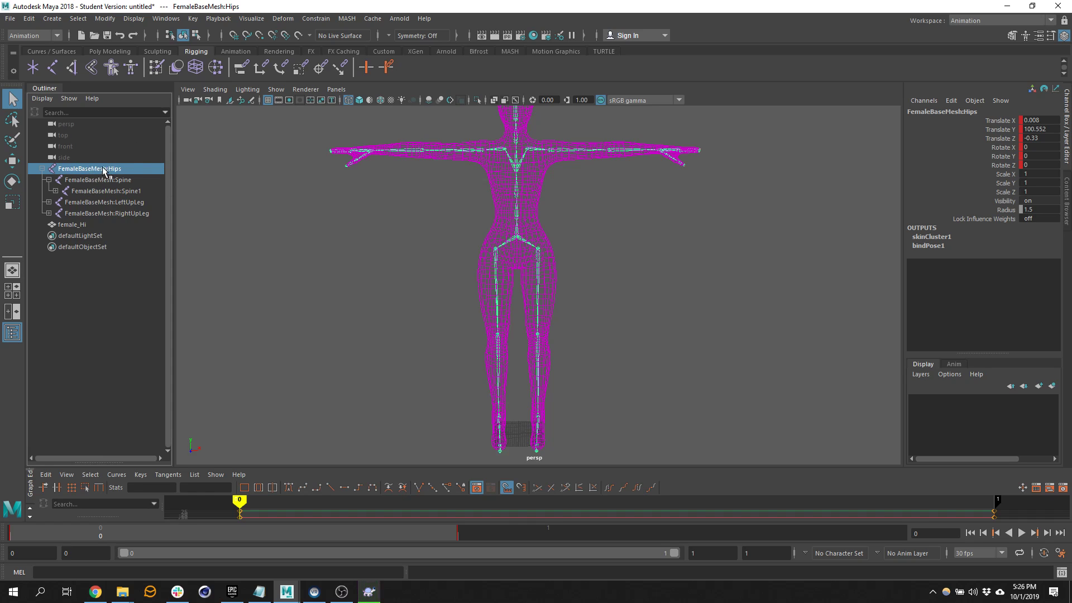
Delete the FemaleBaseMesh namespace with the Namespace Editor, merging its contents with the parent.
left_click(174, 20)
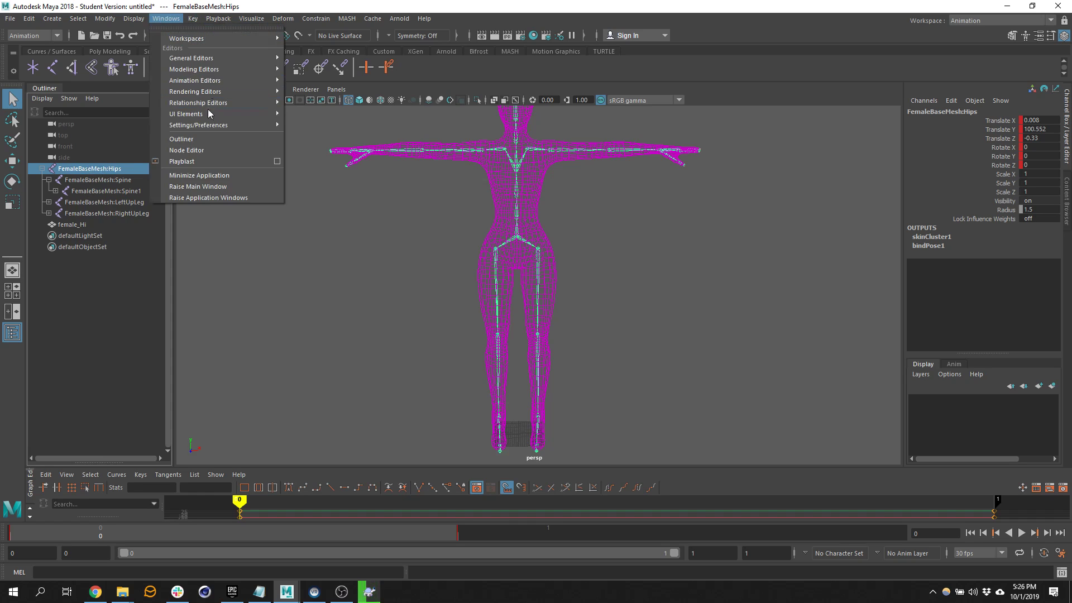
mouse_move(222, 60)
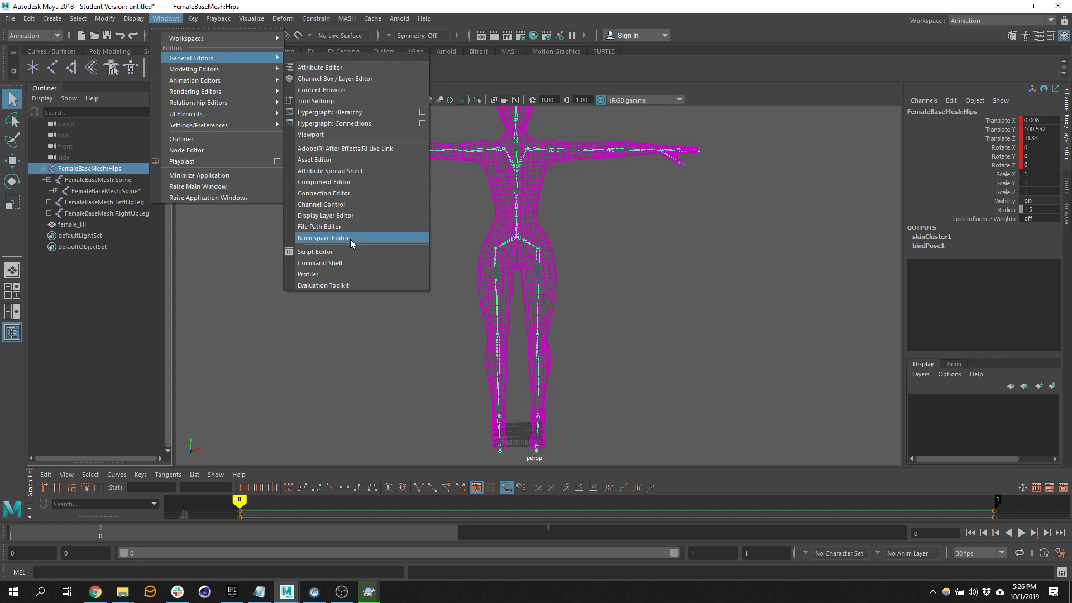
left_click(350, 239)
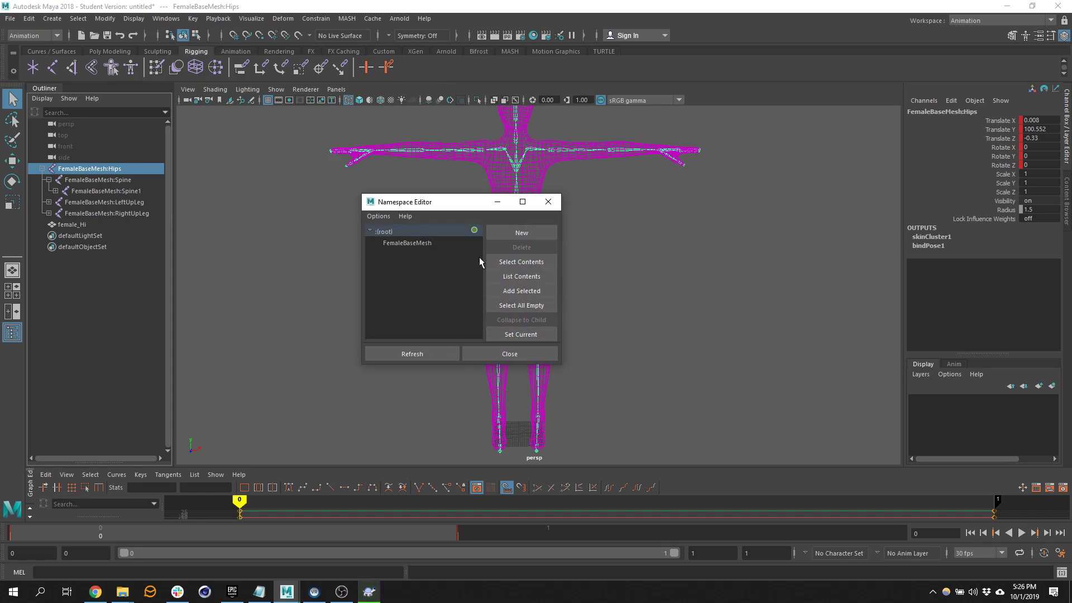
left_click(439, 245)
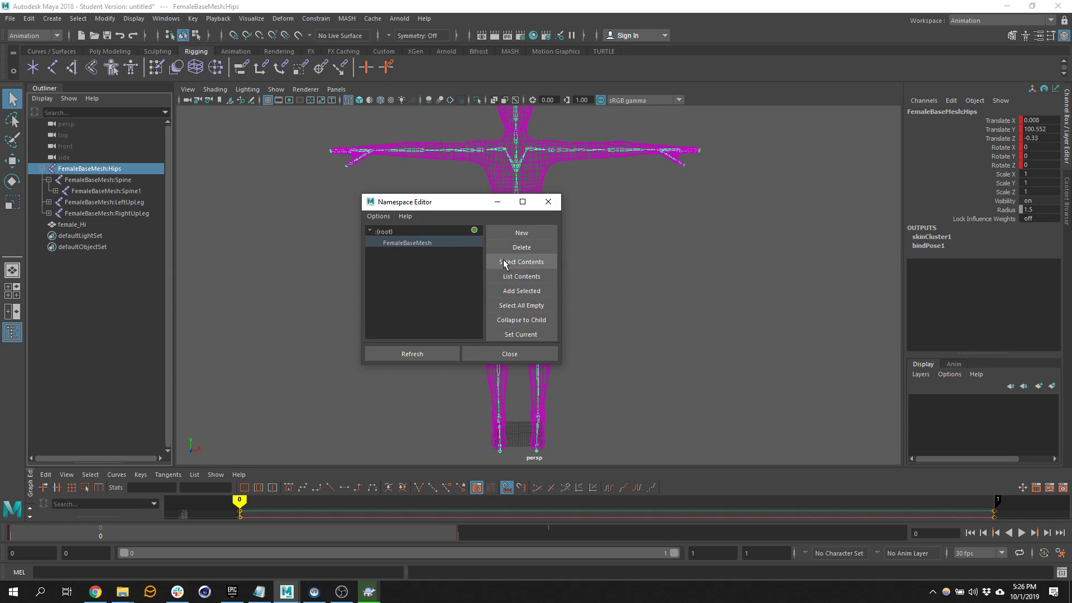
left_click(542, 246)
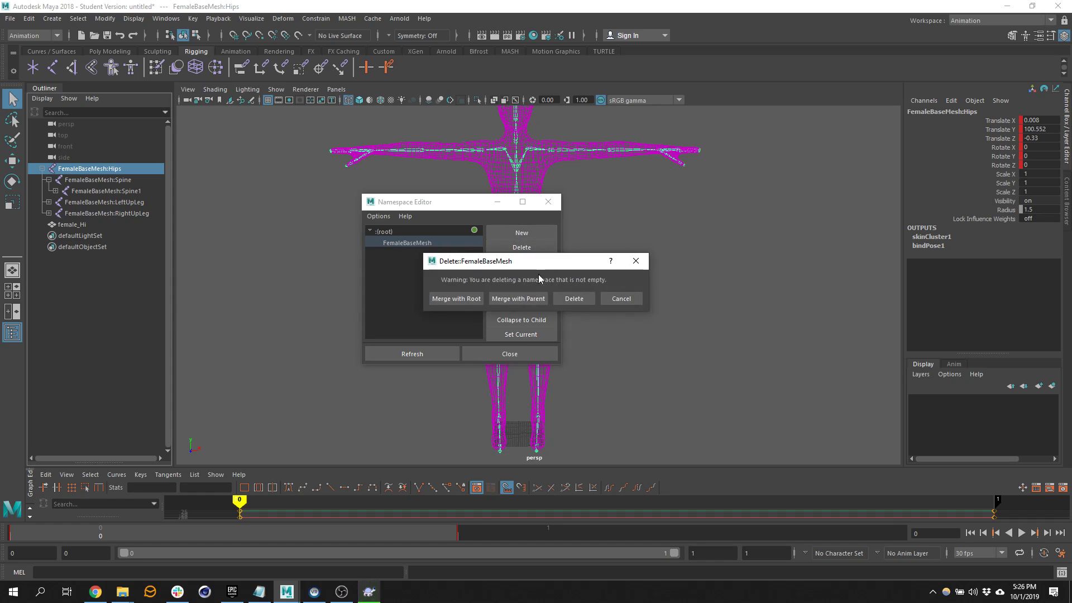
left_click(520, 298)
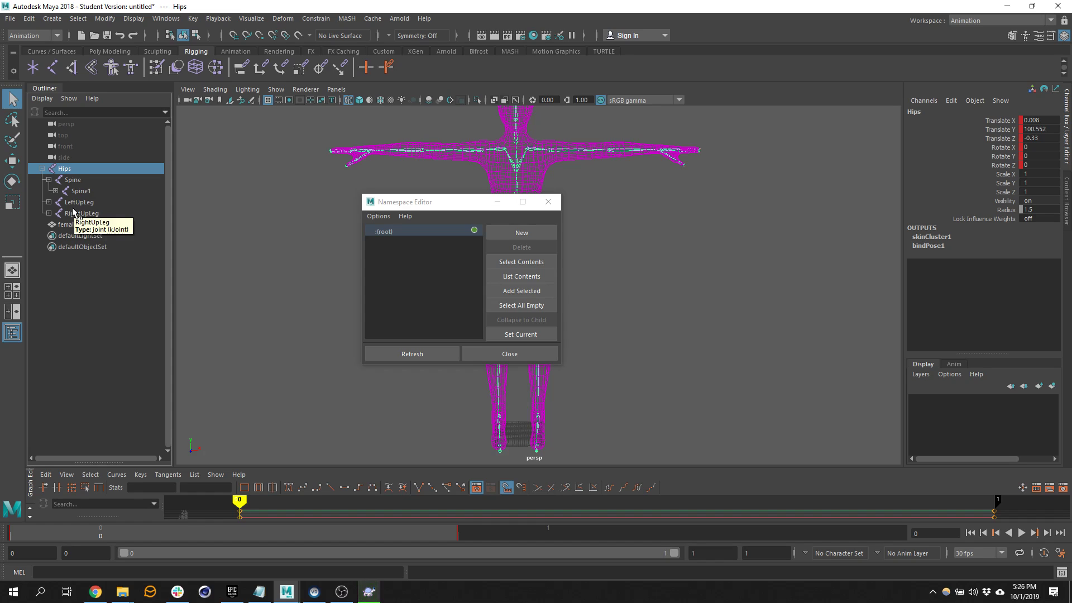
left_click(517, 355)
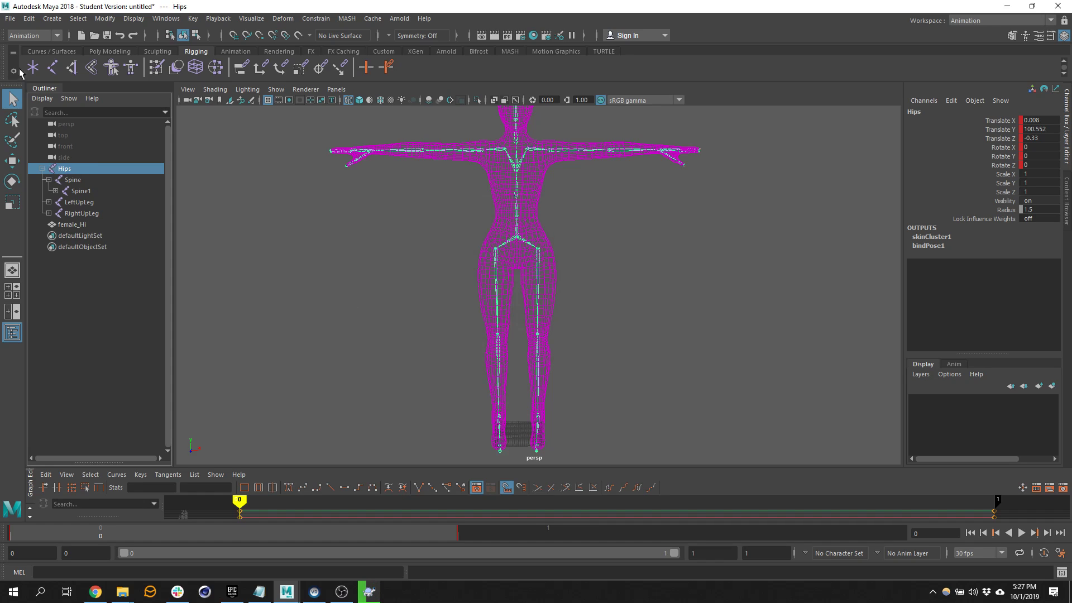
Switch to the Rigging menu set and create a single joint on the ground between the character's feet.
left_click(52, 36)
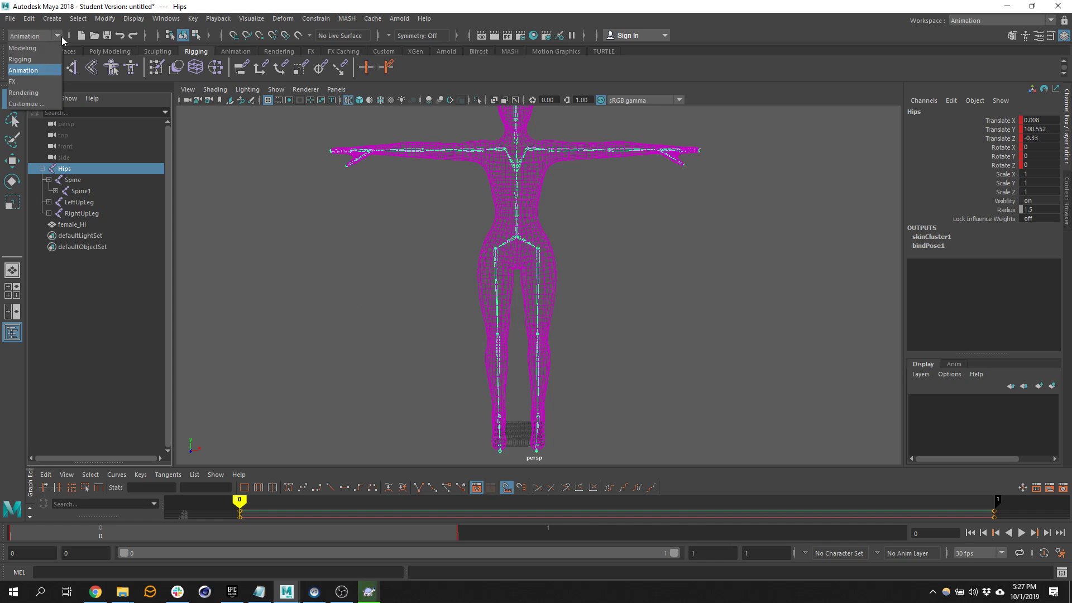
left_click(32, 60)
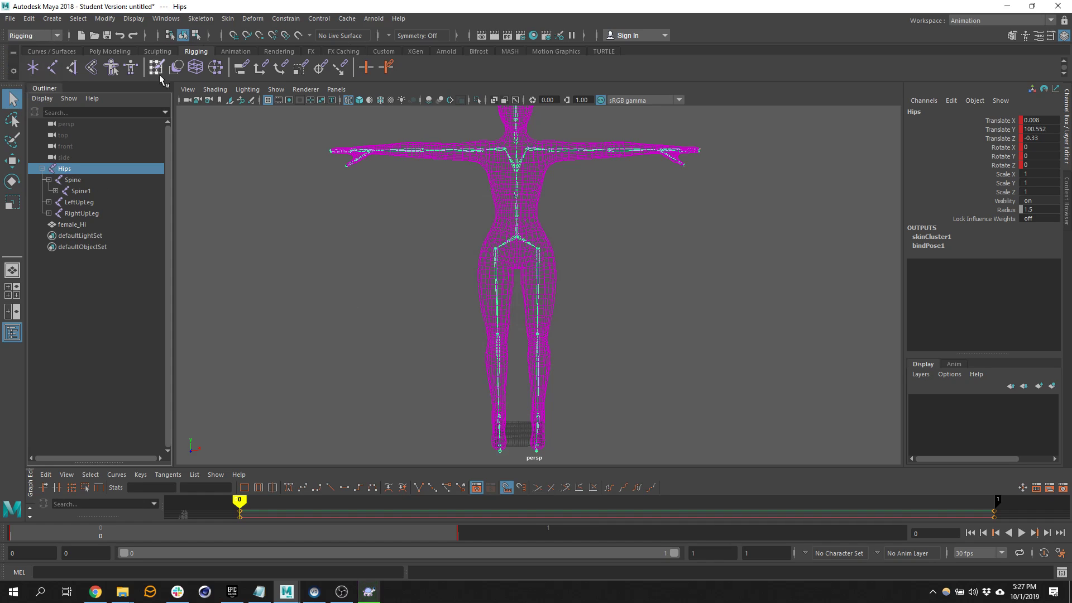
left_click(54, 68)
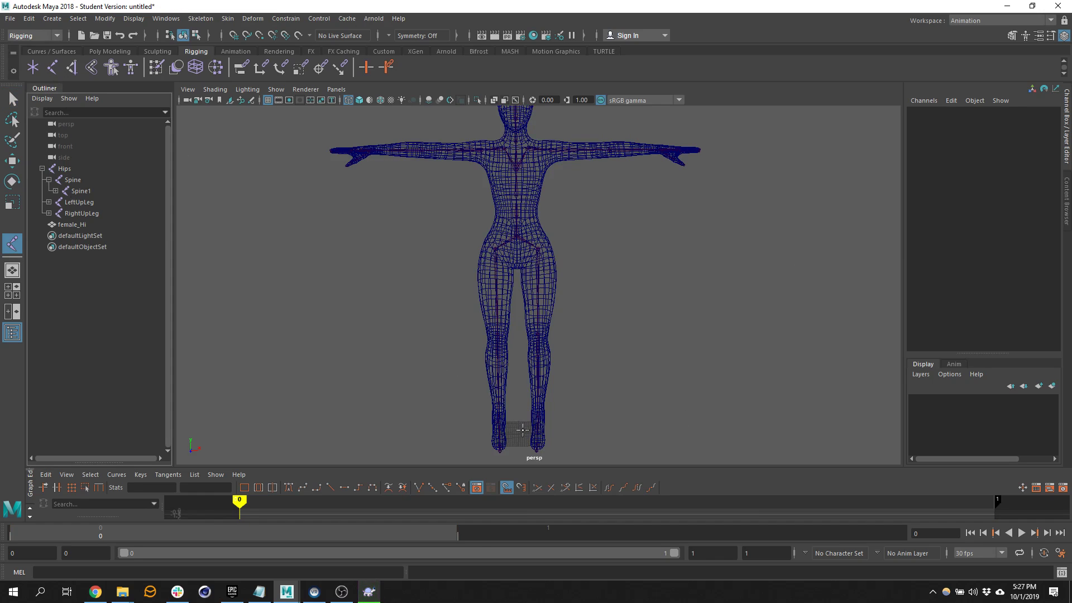
left_click(522, 431)
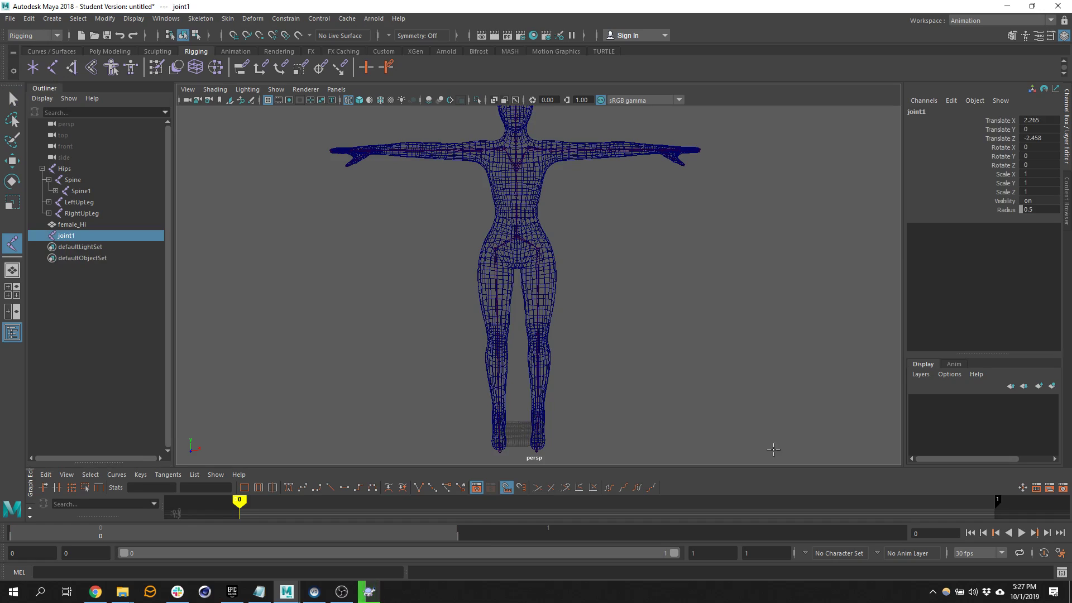
Set the new joint's Translate X, Y and Z and its Rotate X to 0, placing it at the origin.
left_click(1053, 120)
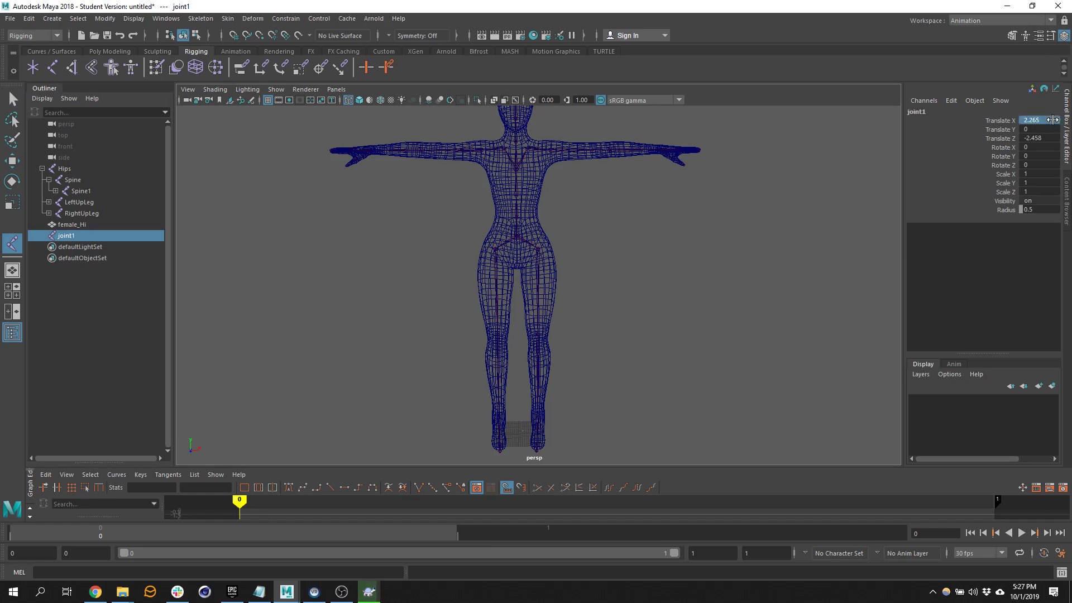
type("2")
key("Return")
left_click(1048, 122)
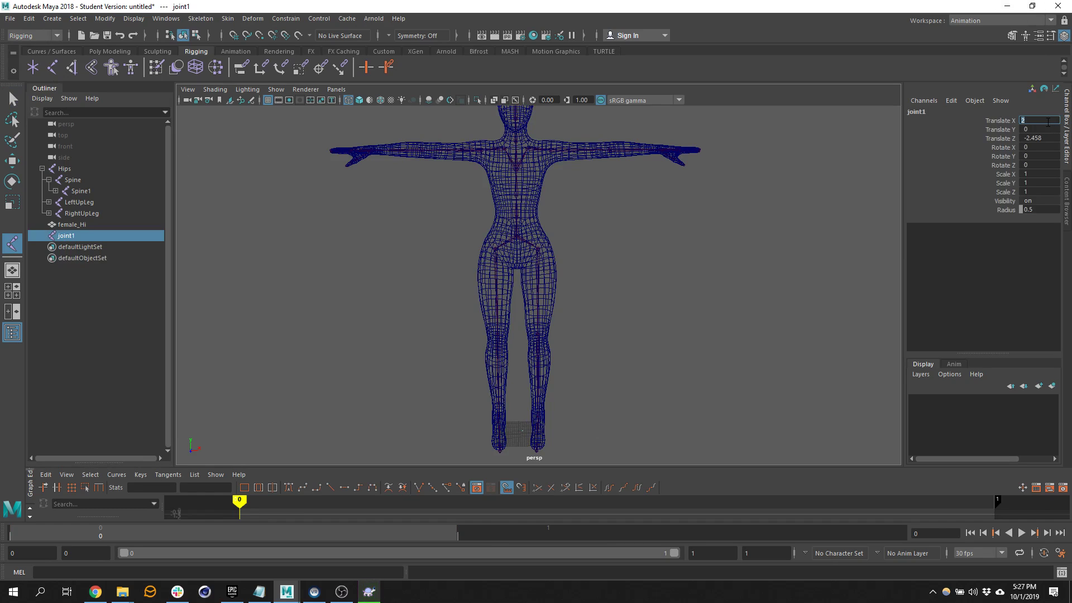
type("0")
key("Tab")
type("0")
key("Tab")
type("0")
key("Tab")
type("0")
key("Tab")
Rename the new joint at the origin to Root.
left_click(68, 237)
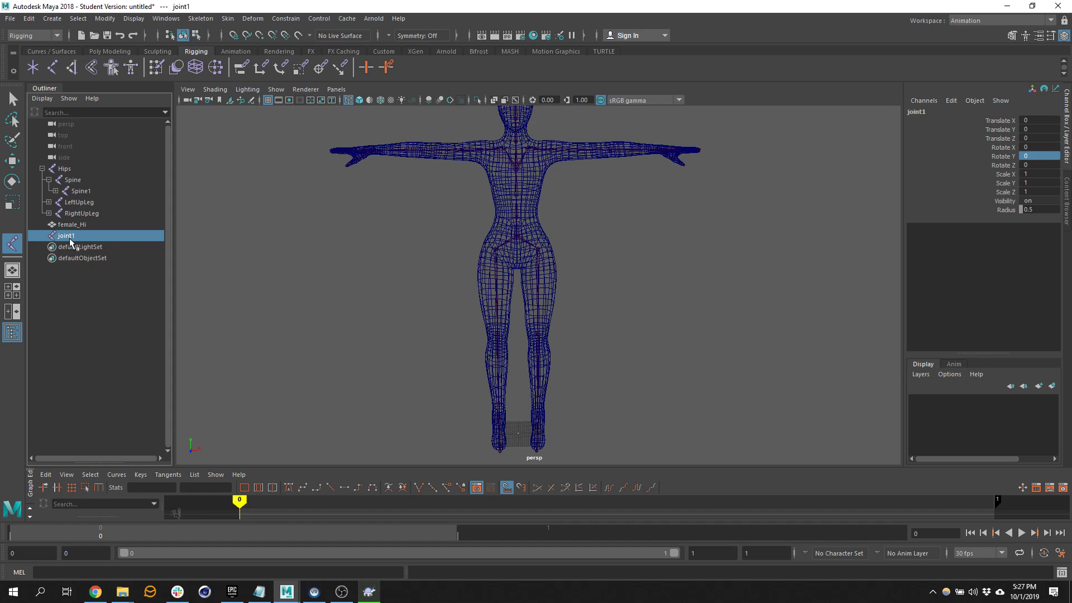
double_click(69, 238)
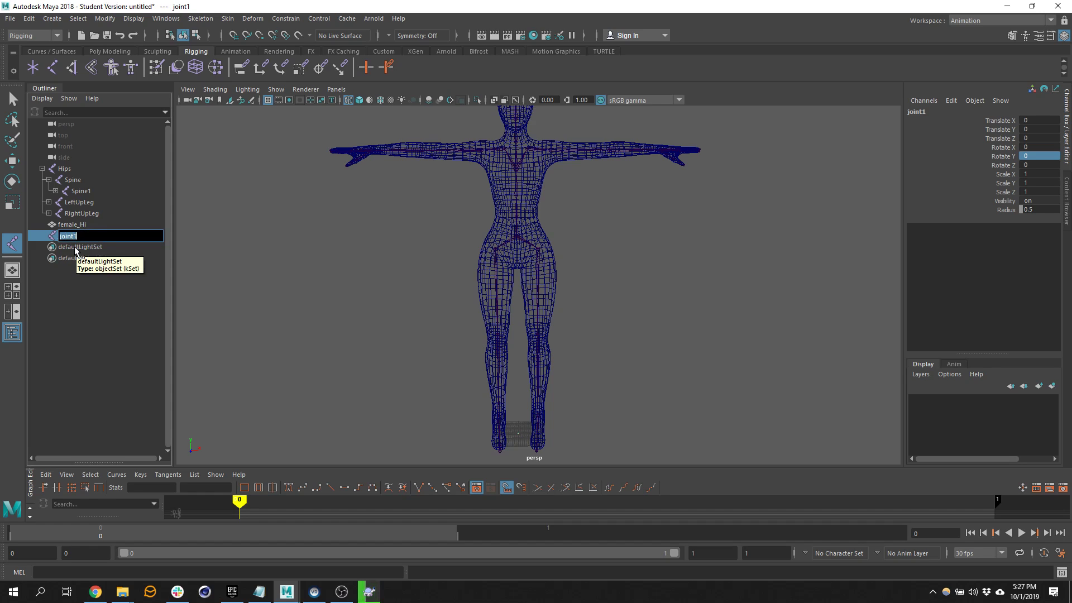
type("Root")
key("Return")
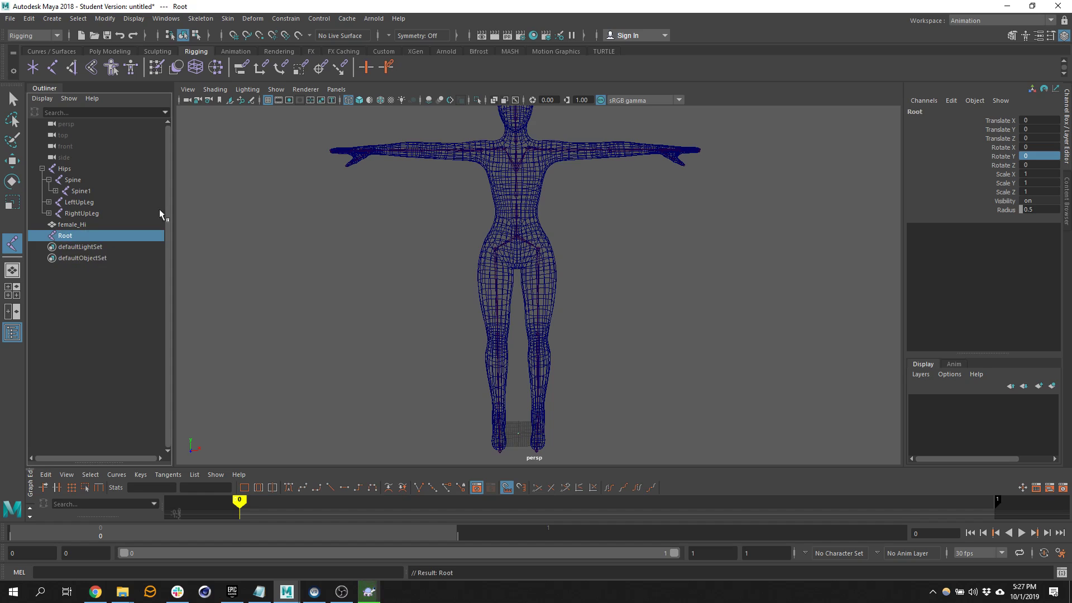
Parent the Root joint under the Hips joint and check the bone between the pelvis and the ground.
left_click(65, 169, "ctrl")
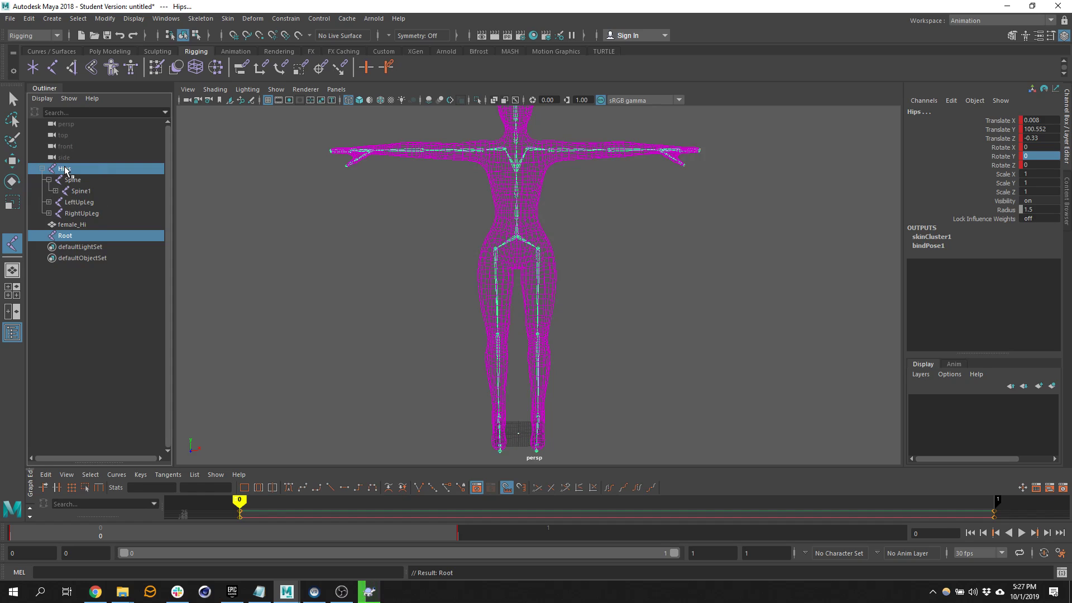
key("p")
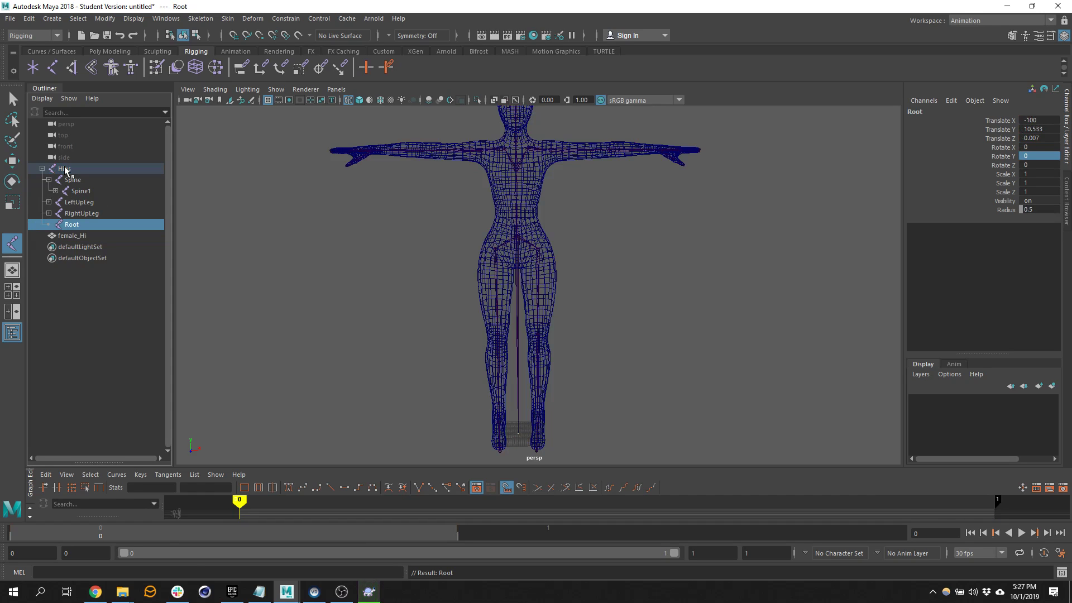
scroll(485, 429, "up", 6)
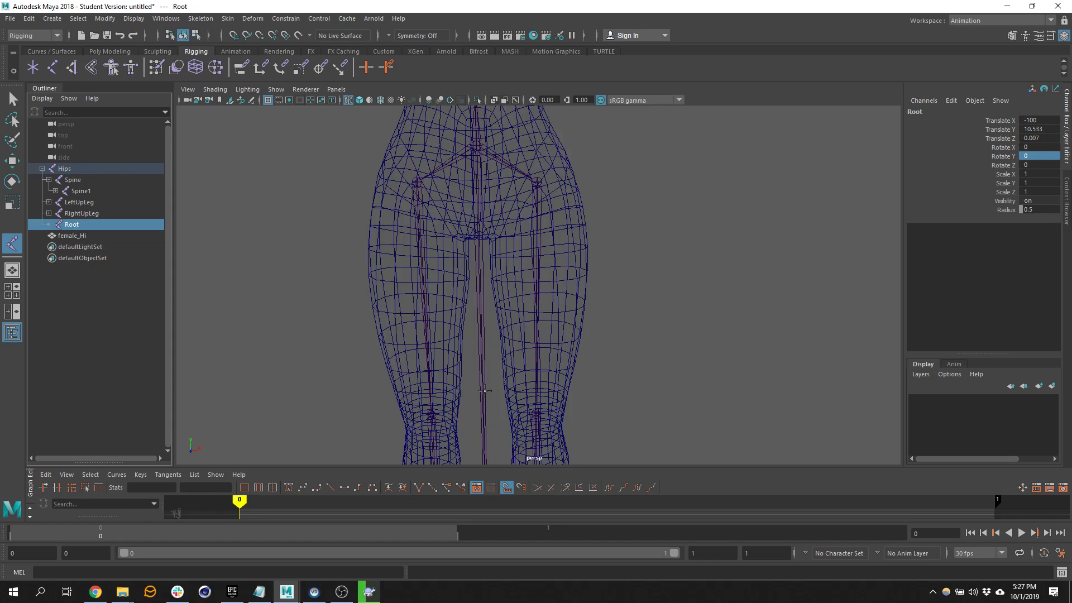
middle_click_drag(512, 391, 551, 74, "alt")
scroll(569, 268, "down", 4)
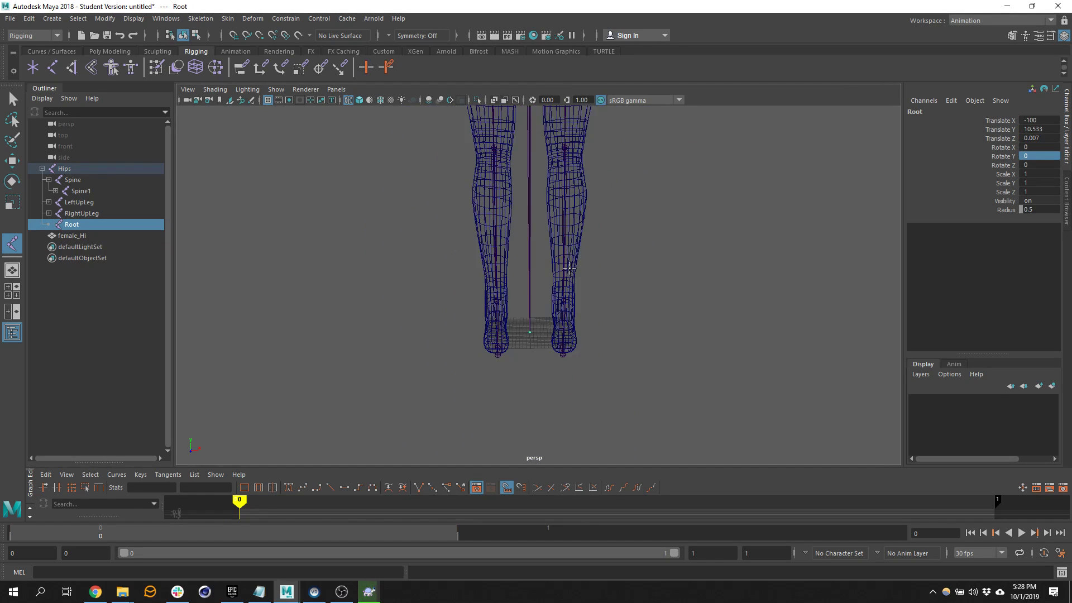
left_click_drag(541, 277, 544, 281, "alt")
middle_click_drag(543, 280, 483, 452, "alt")
left_click_drag(552, 404, 447, 394, "alt")
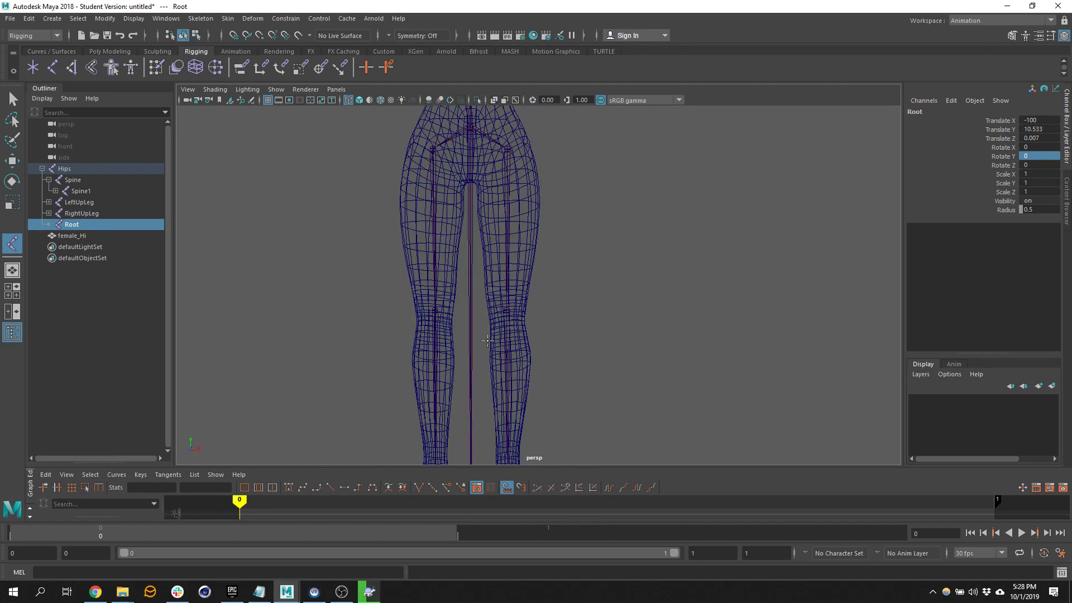
scroll(488, 341, "down", 4)
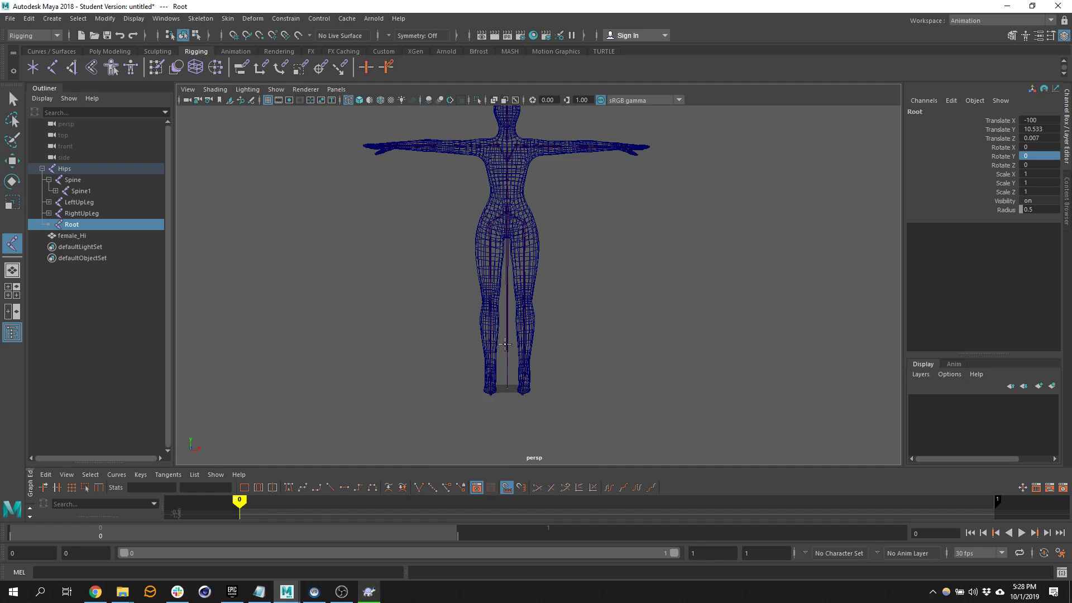
Open the Game Exporter and enlarge its window over the viewport to show the model export settings.
left_click(10, 19)
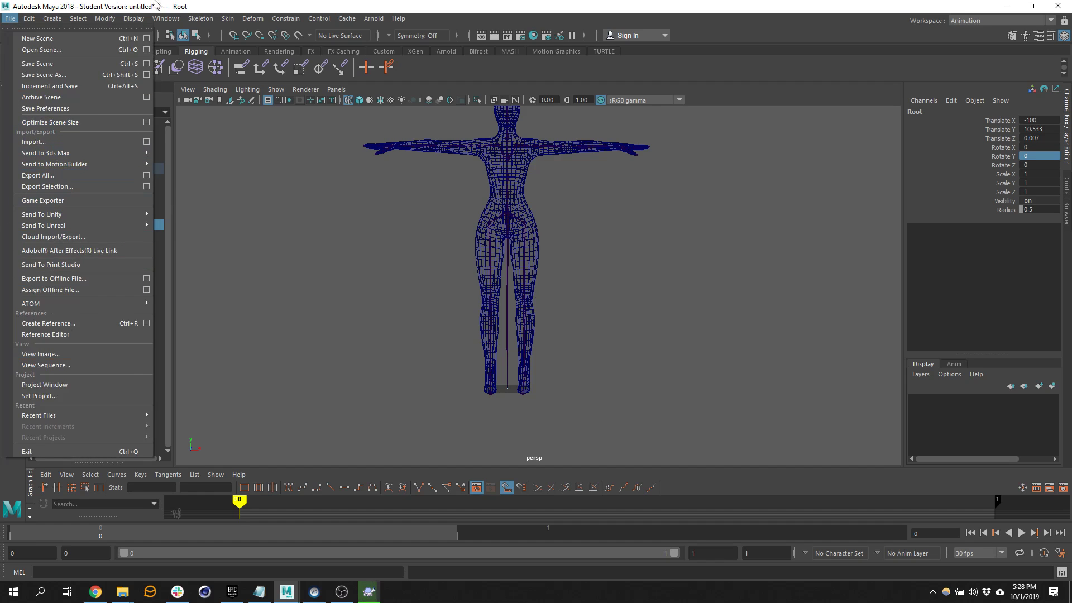
mouse_move(29, 19)
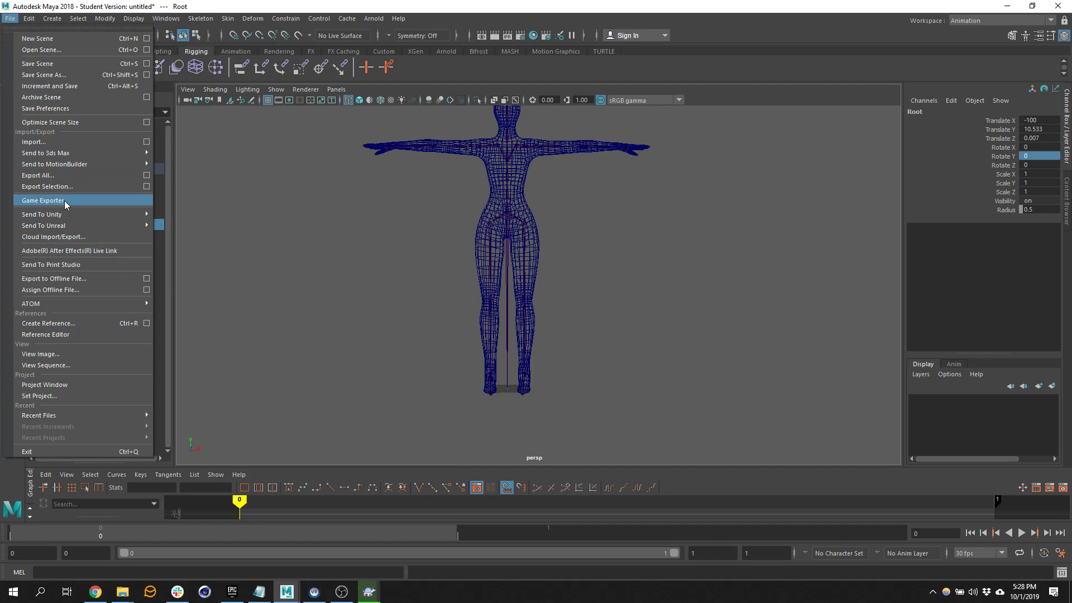
left_click(65, 199)
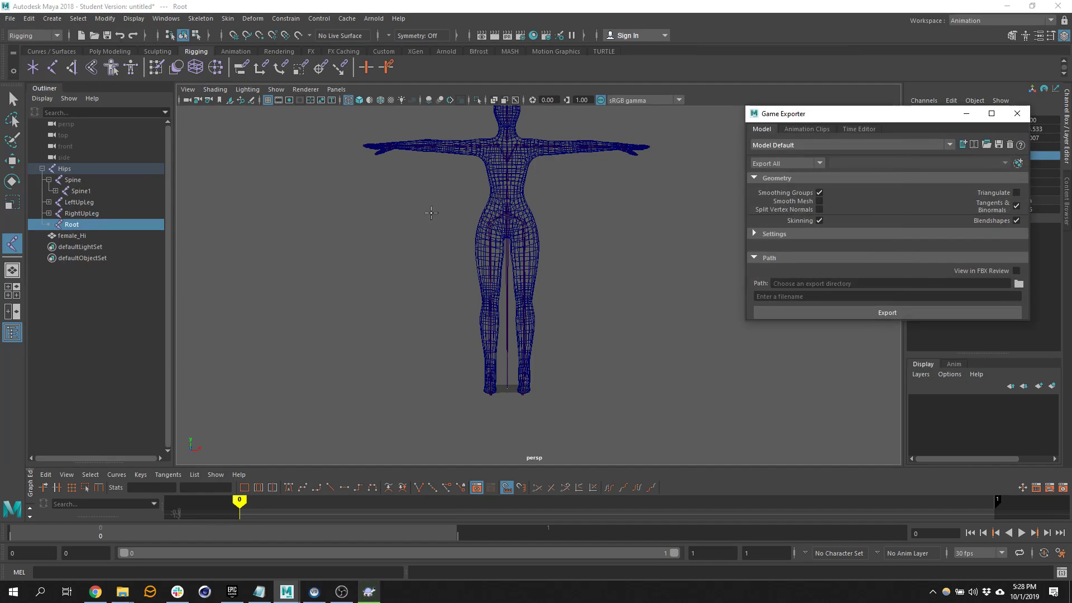
left_click_drag(864, 116, 434, 74)
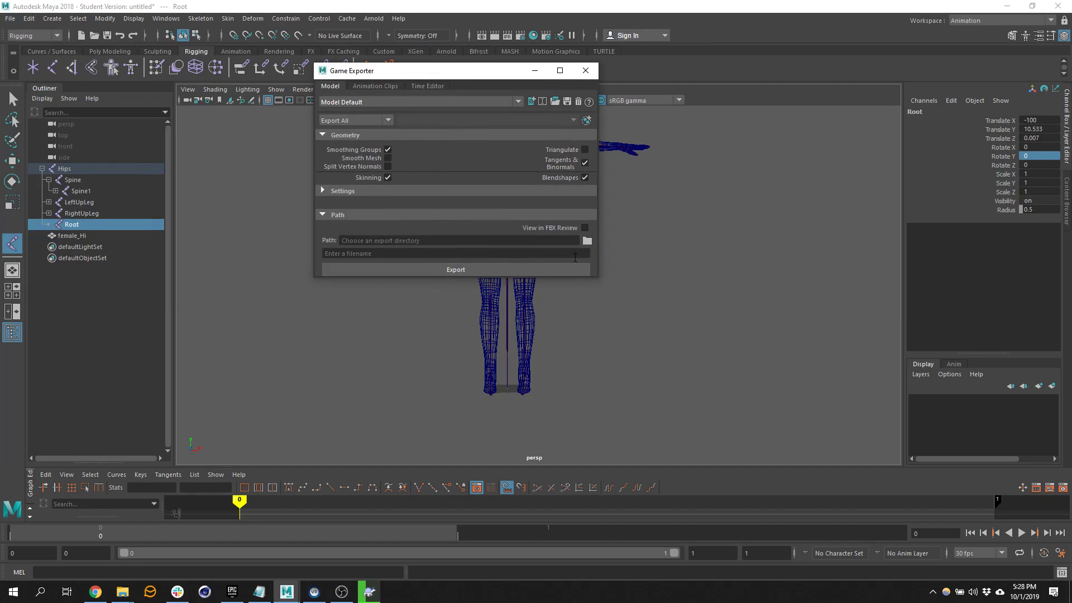
left_click_drag(595, 277, 621, 431)
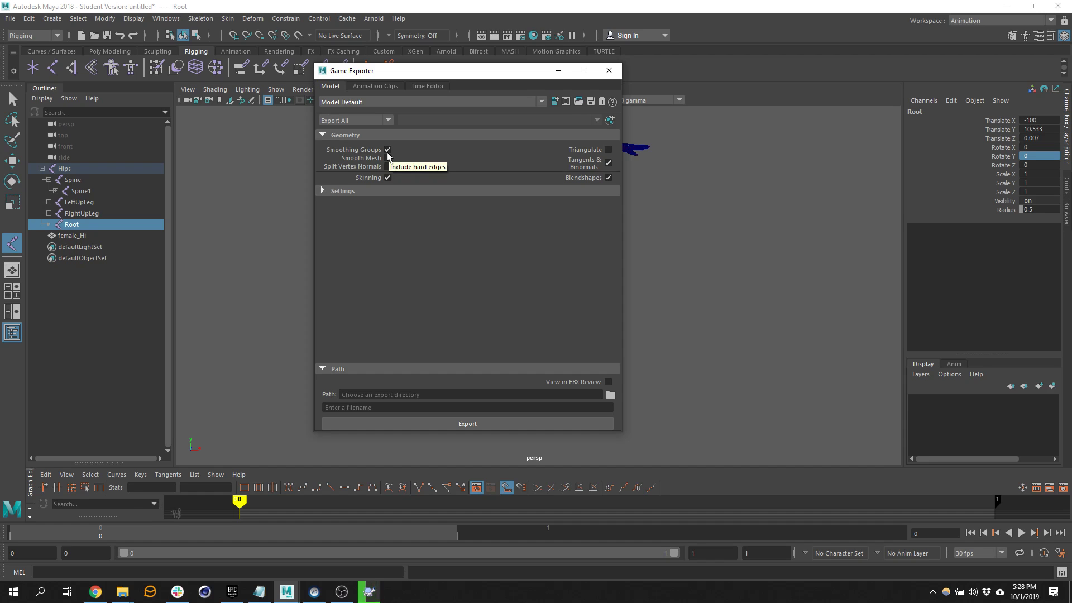
Browse for the export directory, going to E:\Unreal Projects\3DIA2019_WC\IA2019\Imports.
left_click(614, 396)
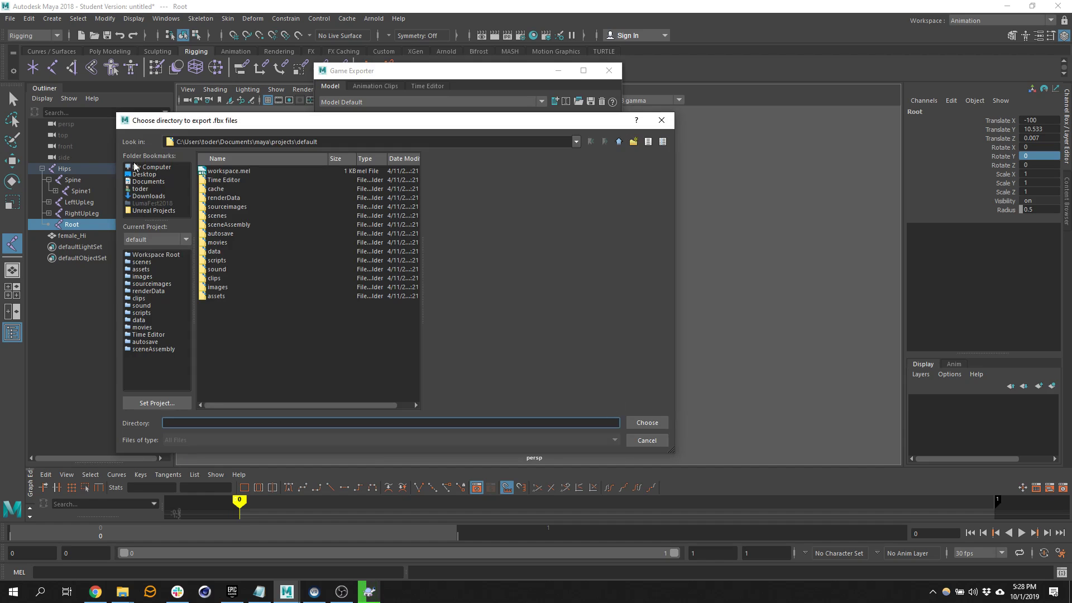
left_click(153, 211)
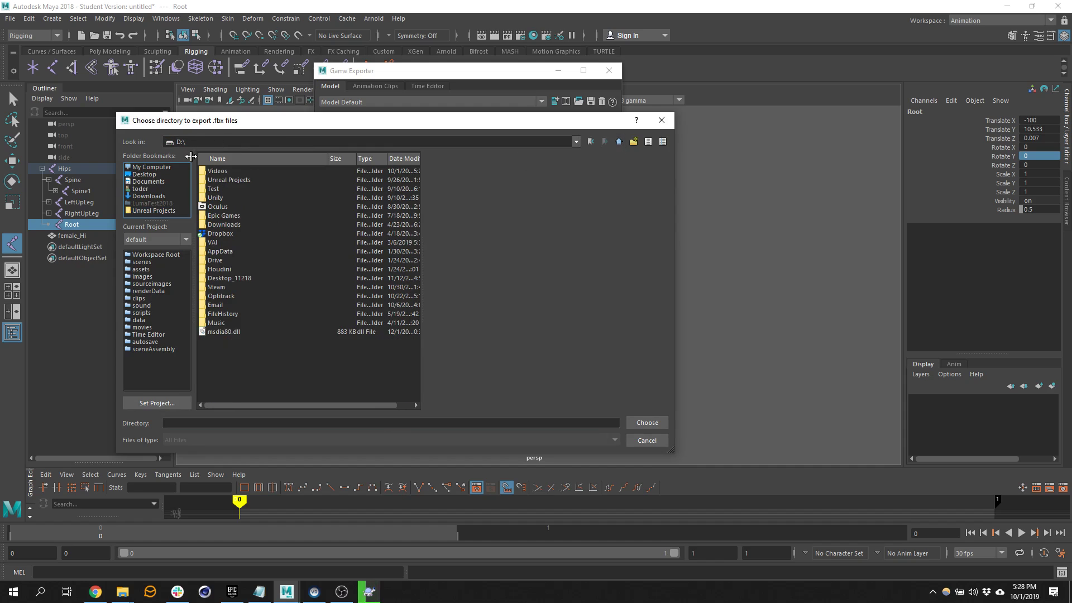
double_click(617, 142)
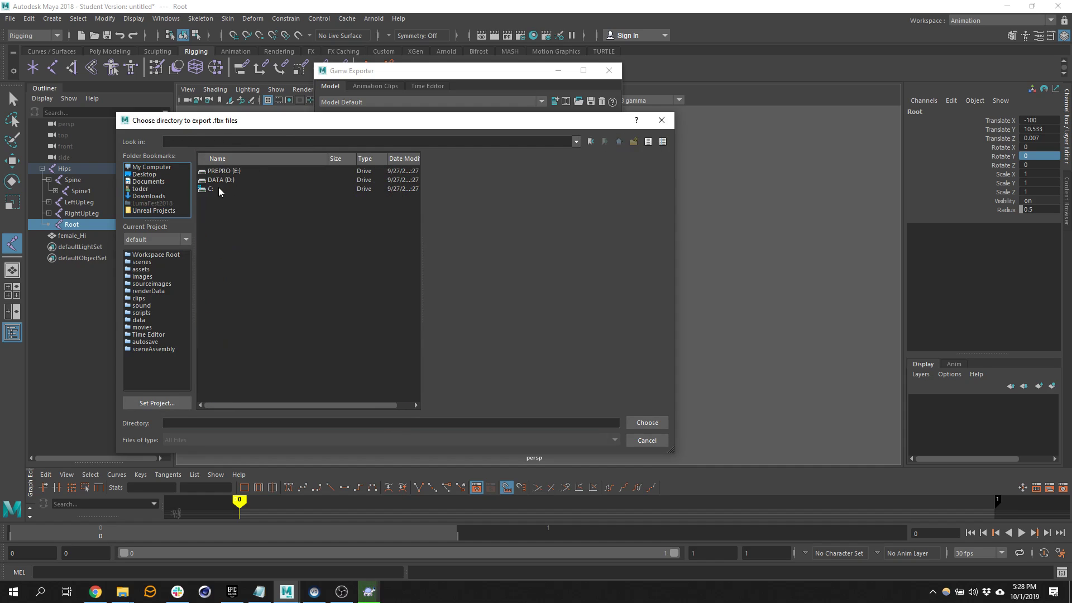
double_click(226, 170)
left_click(228, 171)
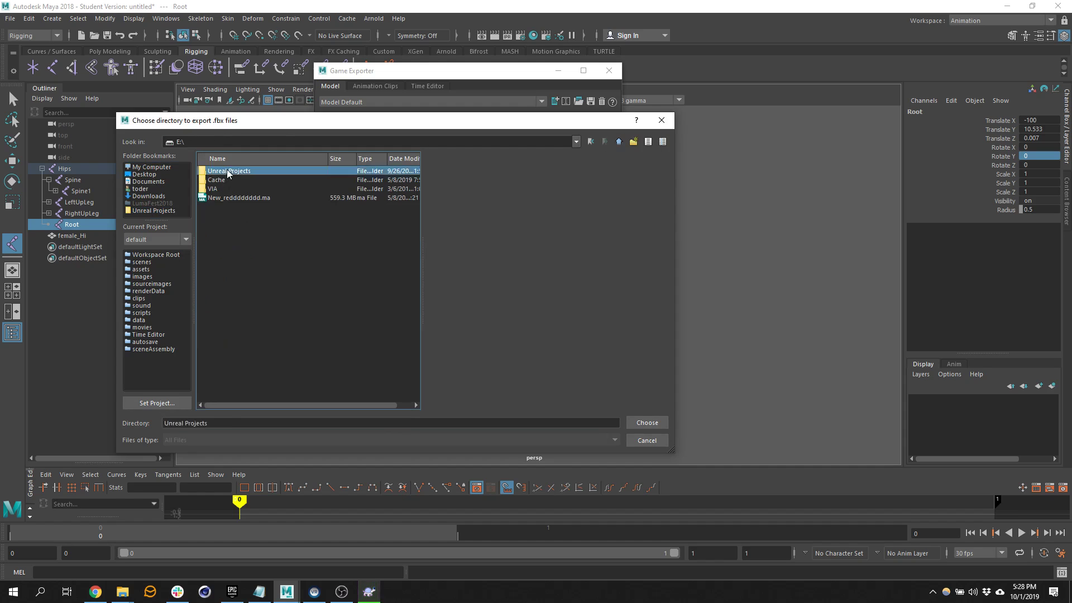
double_click(228, 171)
double_click(237, 179)
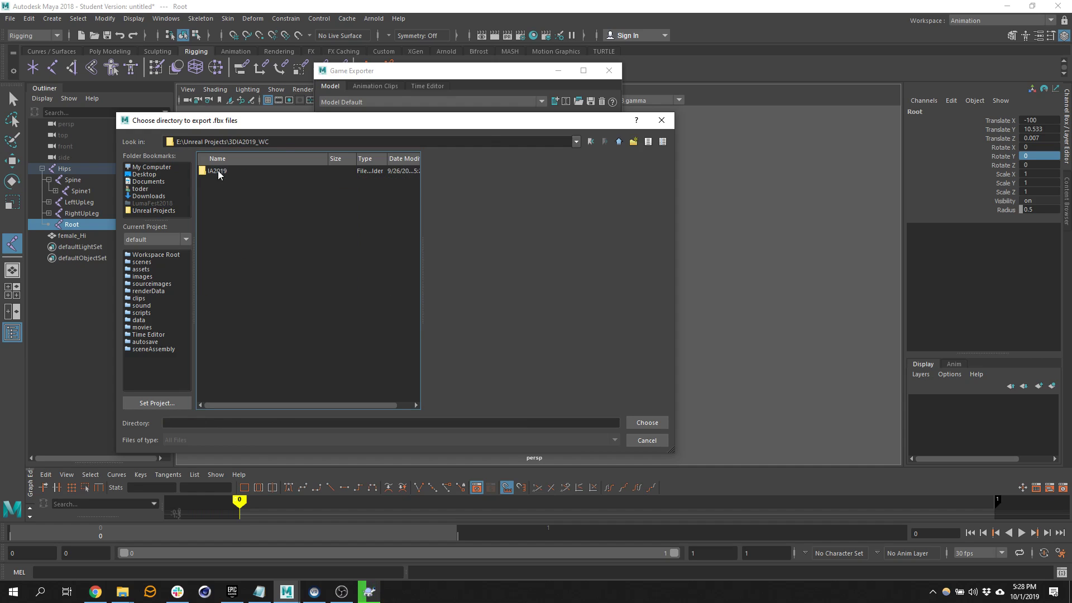
double_click(218, 173)
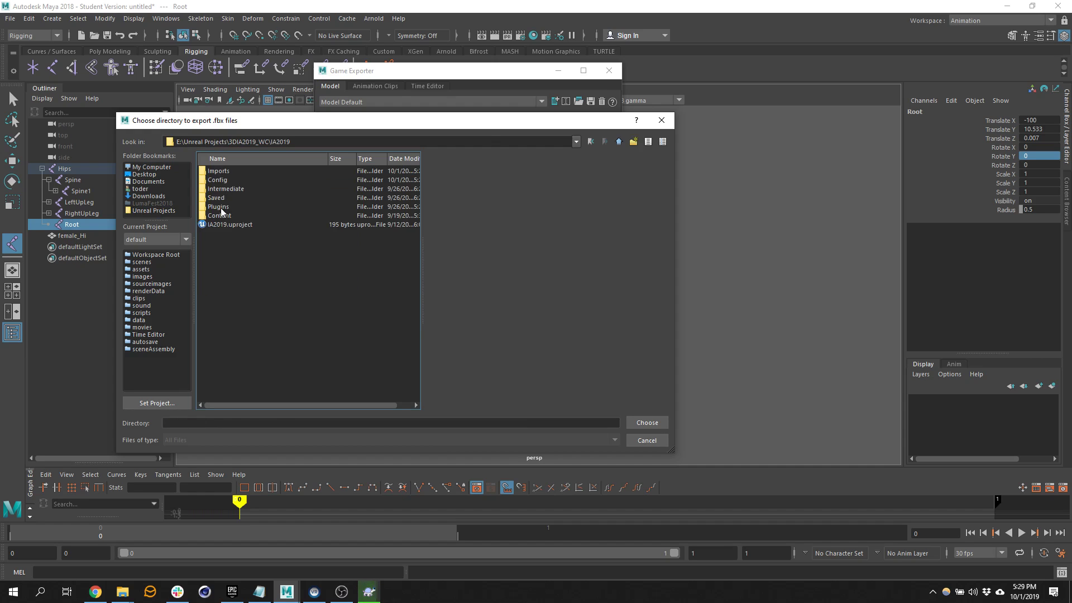
double_click(226, 173)
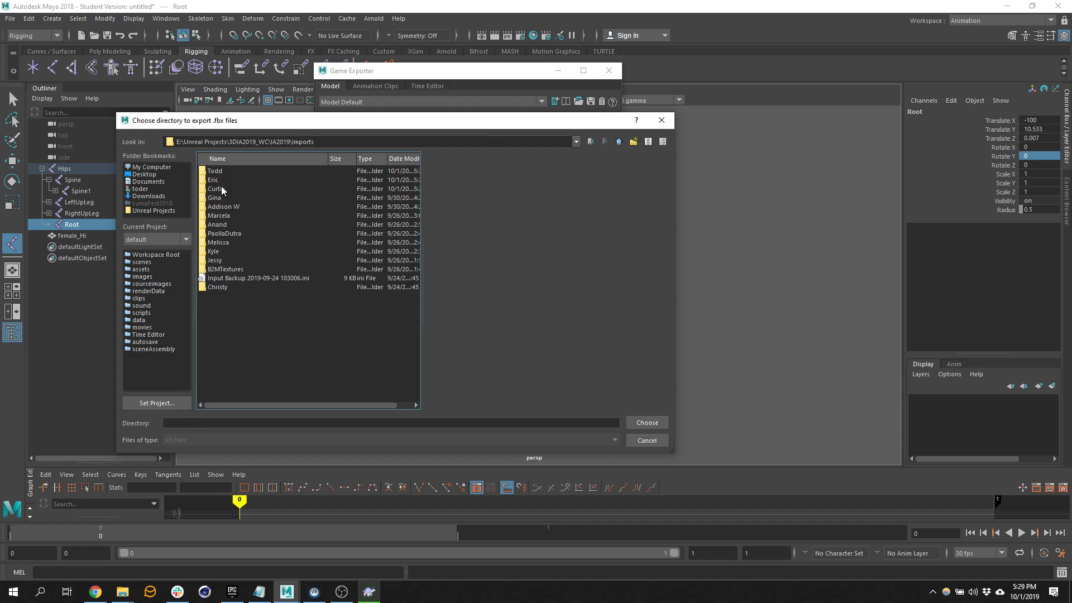
Choose the personal folder inside Imports that contains MaleRoot.fbx as the export directory.
double_click(223, 171)
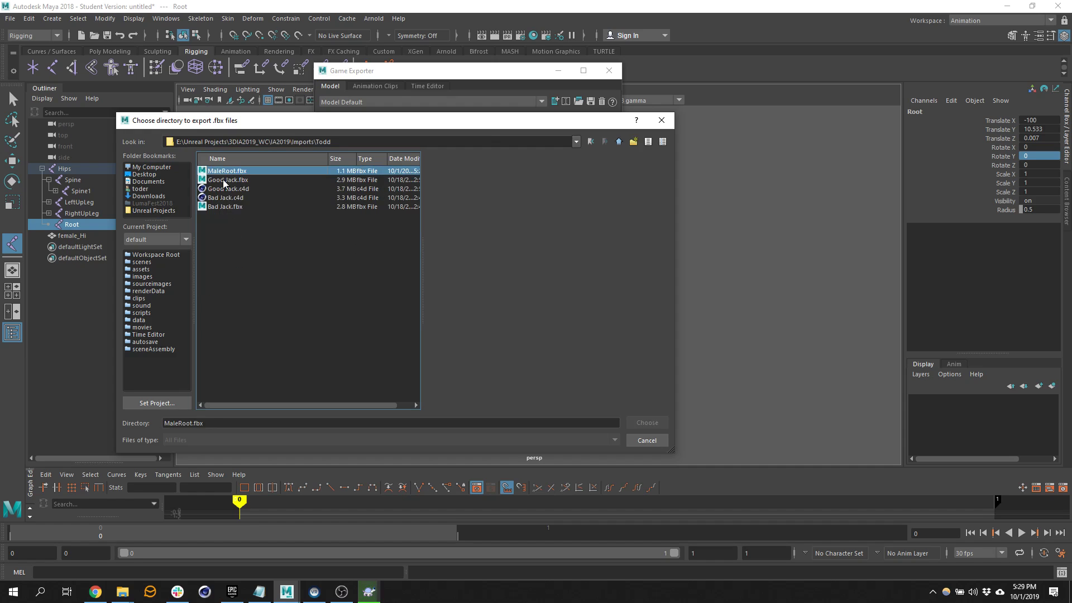
right_click(232, 263)
left_click(263, 231)
left_click(618, 143)
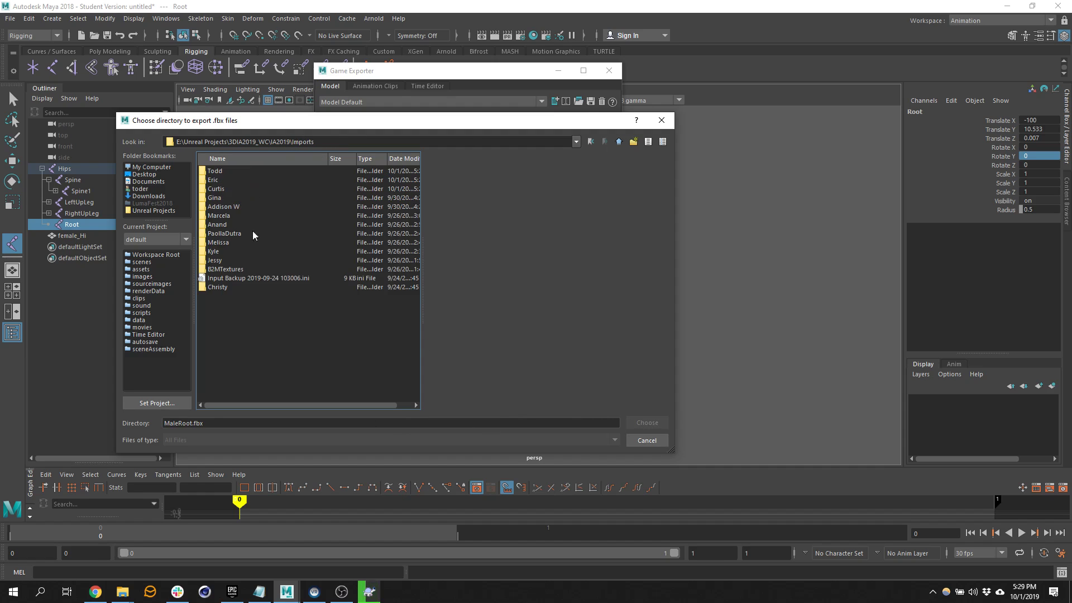
left_click(221, 172)
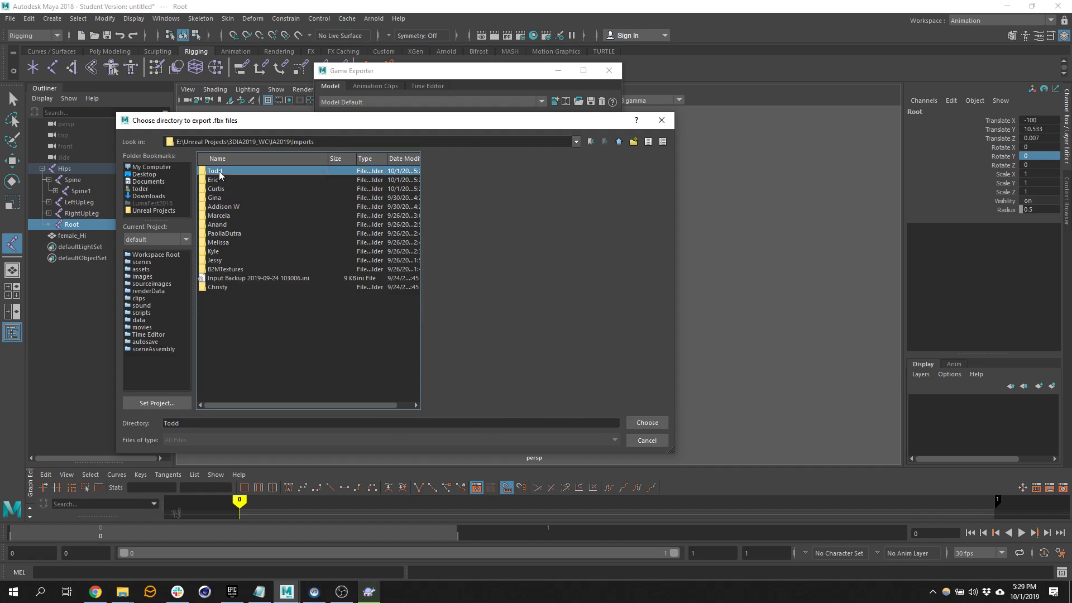
left_click(643, 423)
Name the export file FemaleBaseMeshRoot and export the whole scene as a model.
left_click(365, 409)
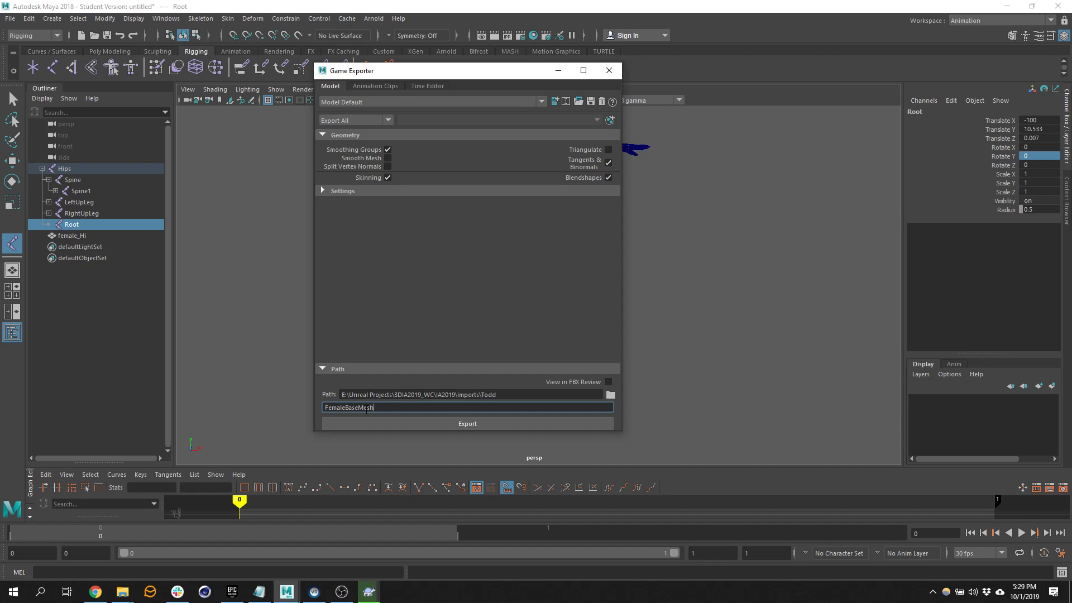
key("Return")
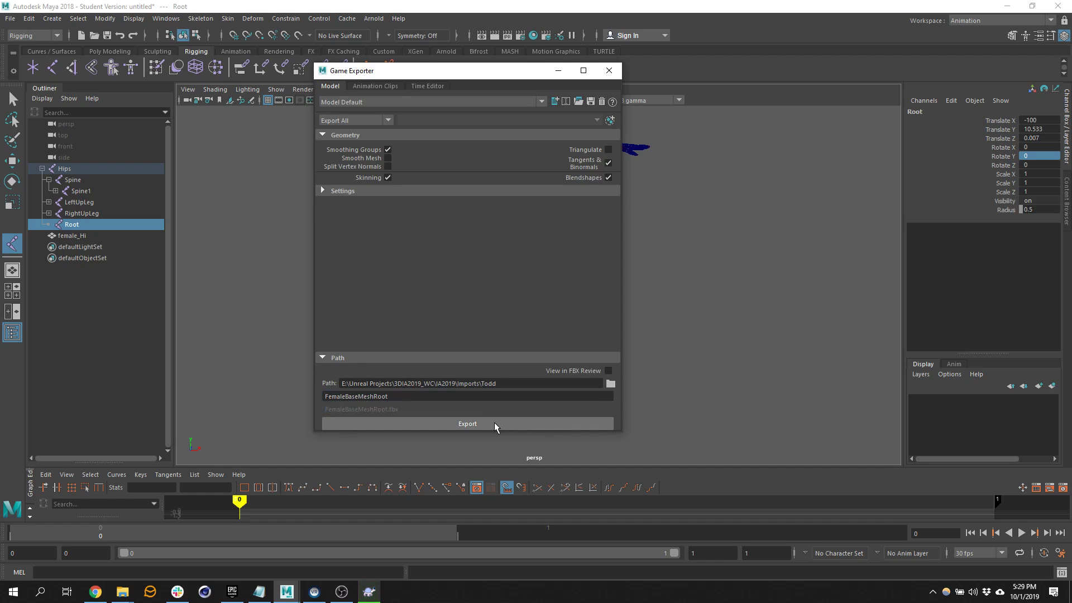
left_click(488, 423)
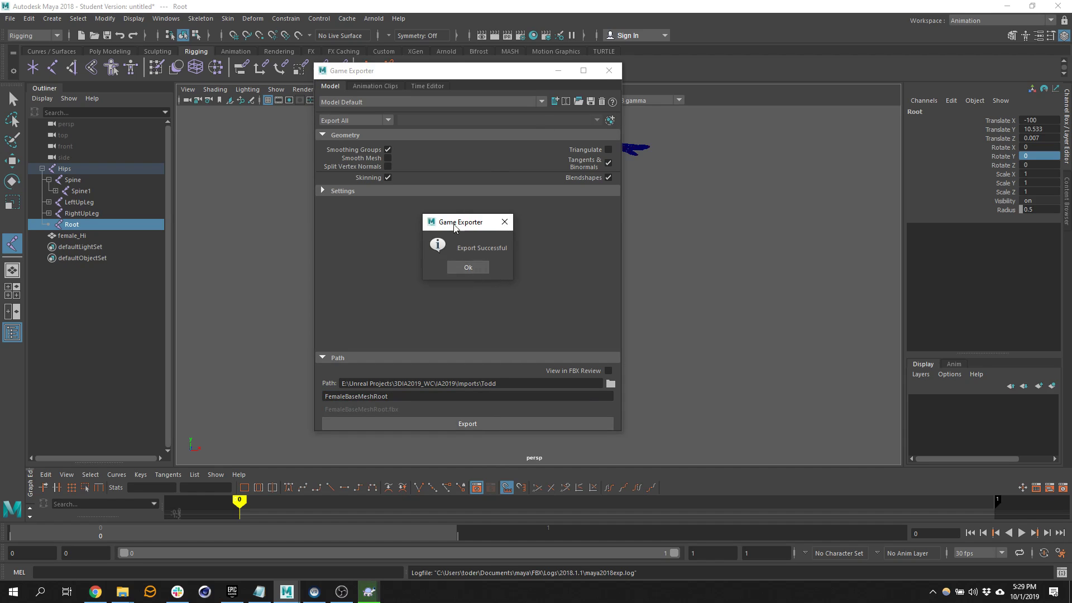
Switch to the TortoiseSVN update window for 3DIA2019_WC and move it fully into view to check the transfer.
left_click(363, 592)
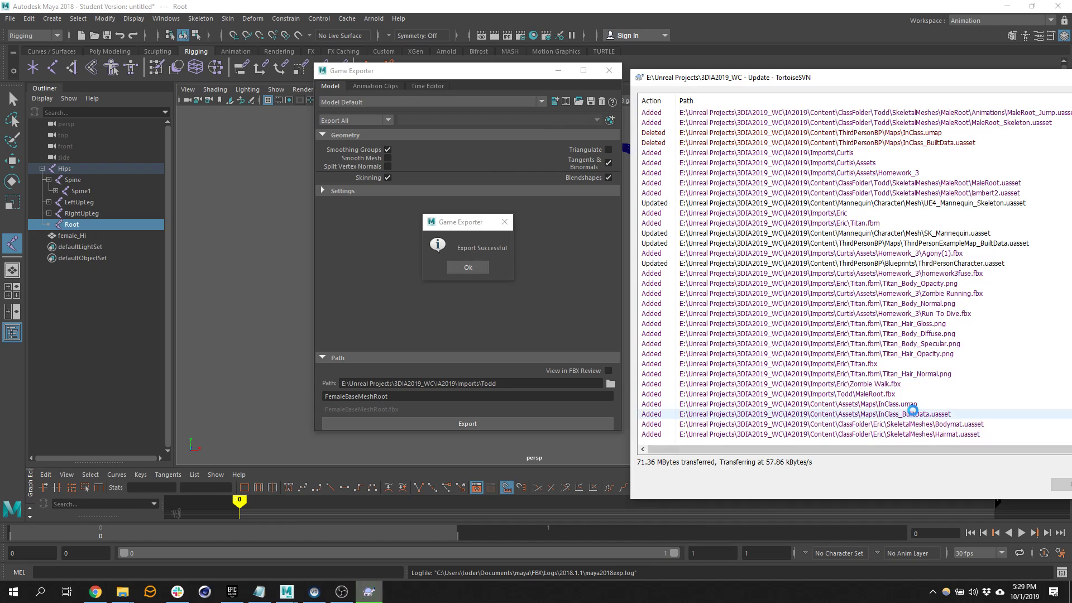
left_click_drag(900, 79, 567, 85)
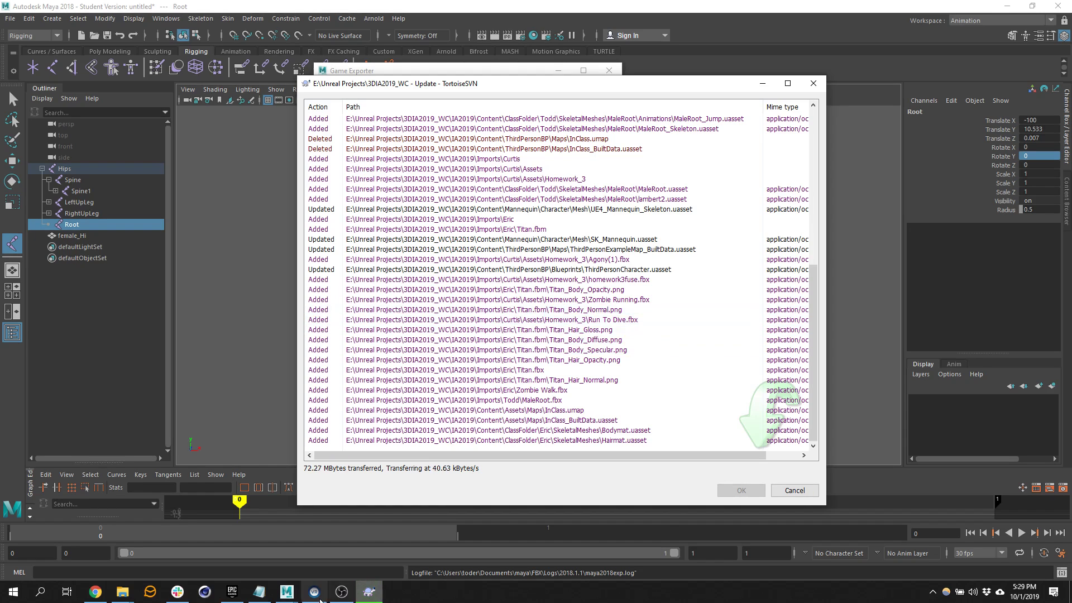
Return to Maya, close the finished Game Exporter, and quit Maya without saving the untitled scene.
mouse_move(287, 591)
left_click(342, 555)
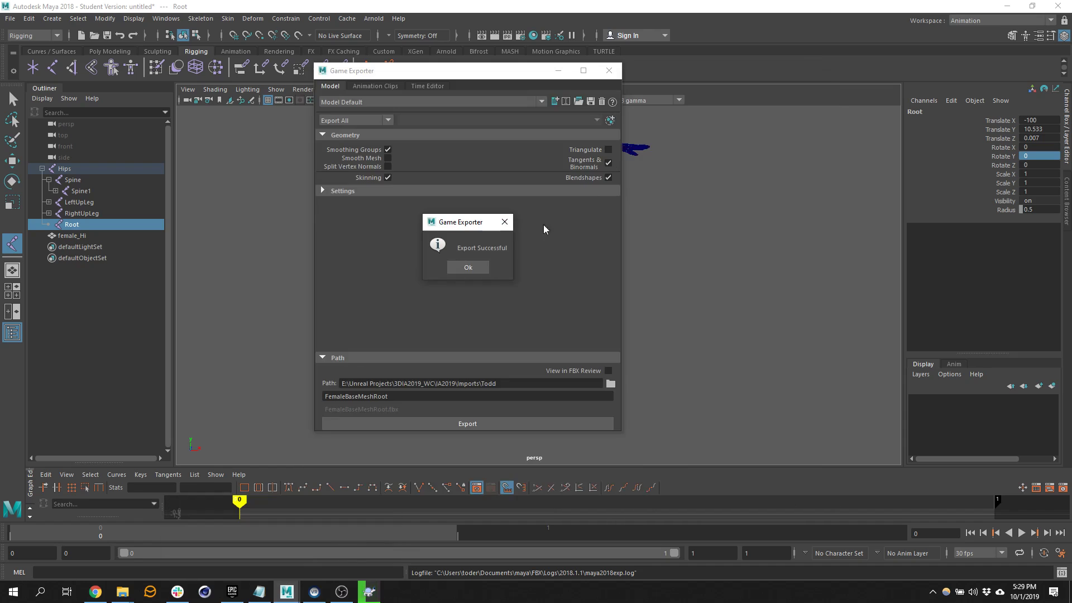
left_click(463, 266)
left_click(609, 71)
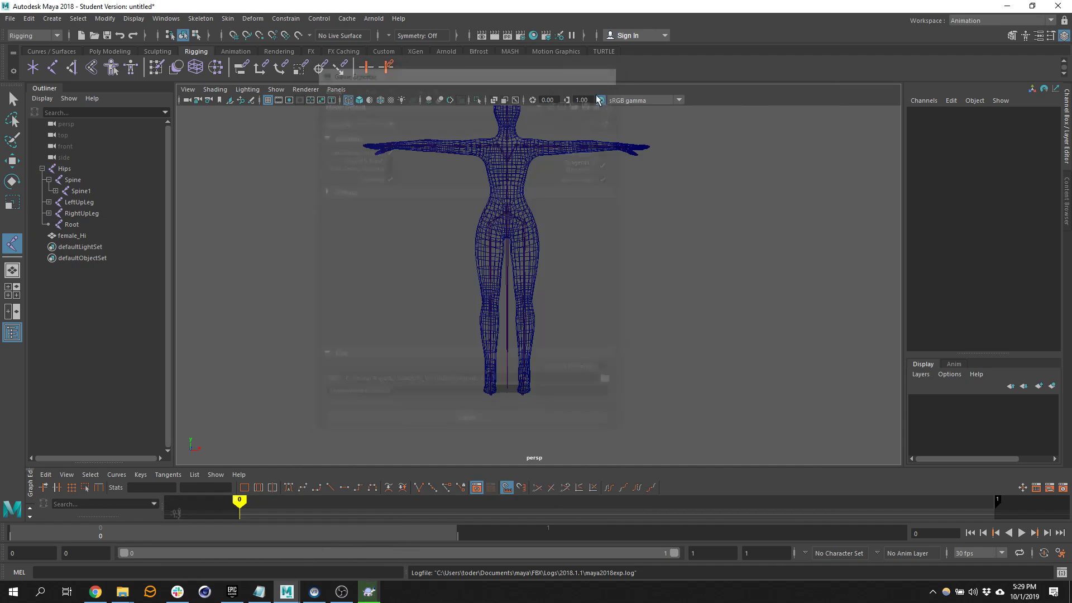
left_click(1056, 5)
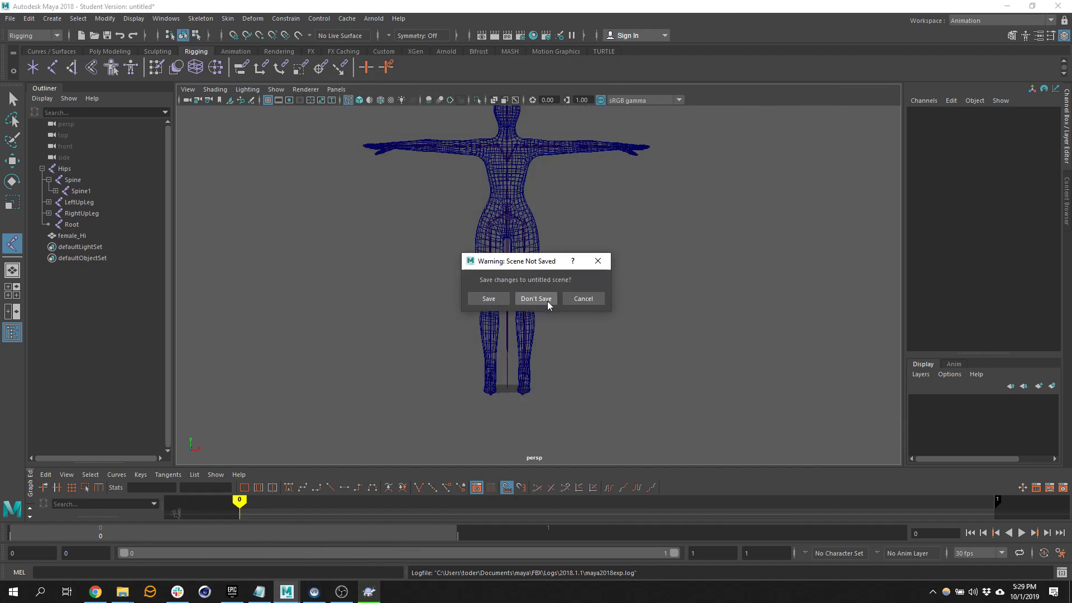
left_click(546, 300)
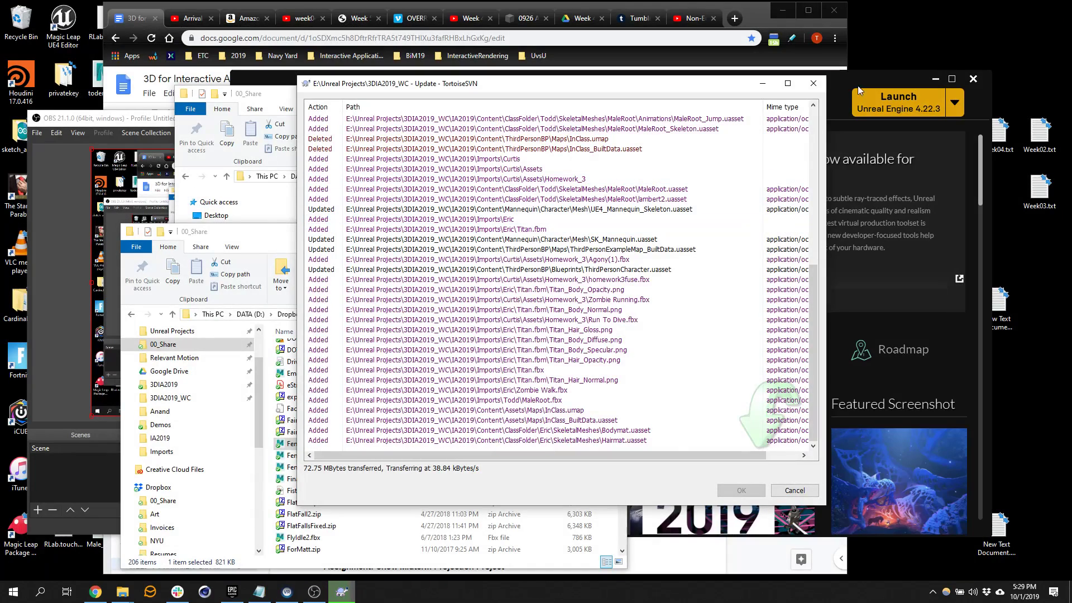
Switch to the Epic Games Launcher and open the Unreal Engine library at the list of projects.
left_click(899, 87)
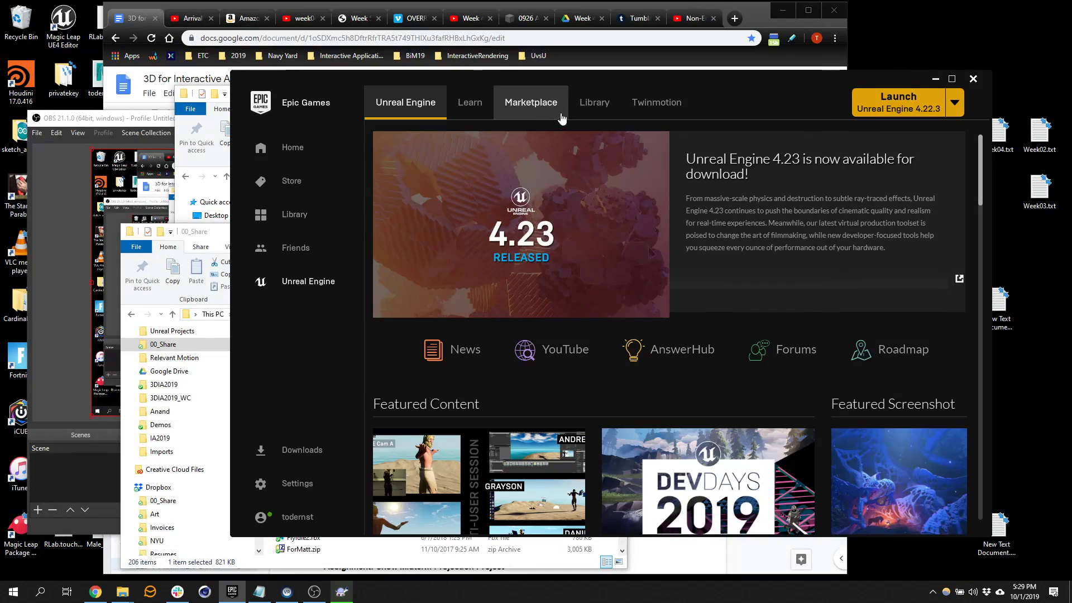
left_click(602, 111)
scroll(639, 426, "down", 3)
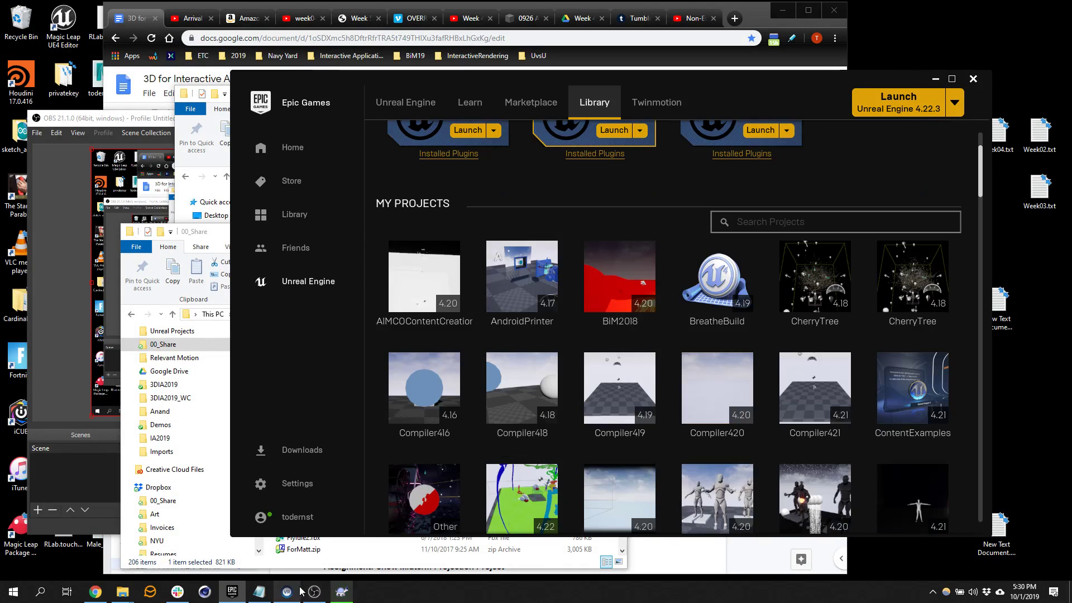
Switch to the TortoiseSVN update window and review the added, updated and deleted files of 3DIA2019_WC.
left_click(342, 591)
scroll(580, 312, "up", 10)
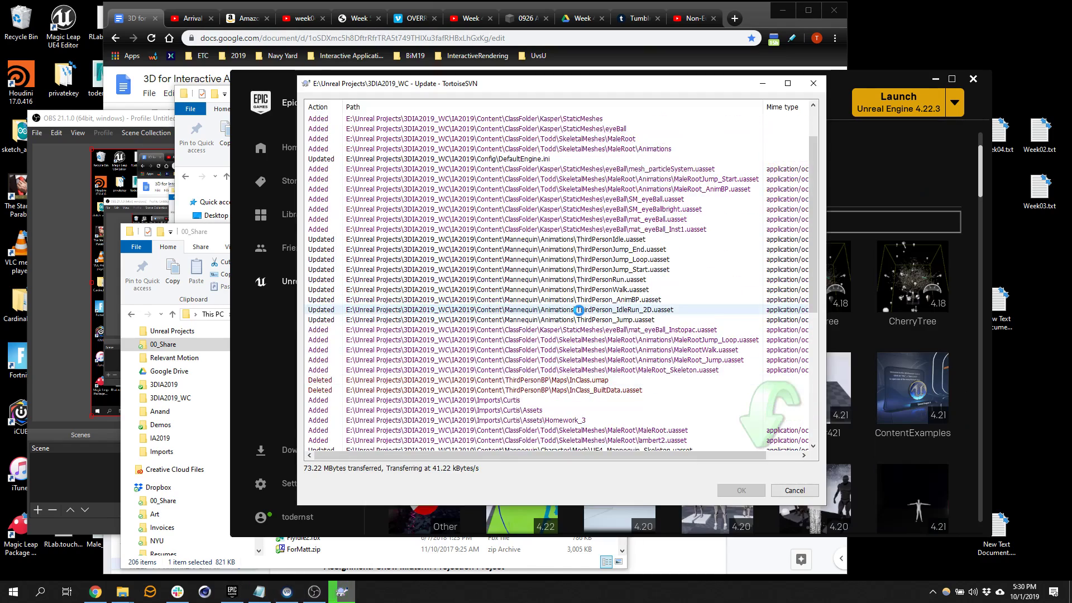
scroll(583, 317, "down", 4)
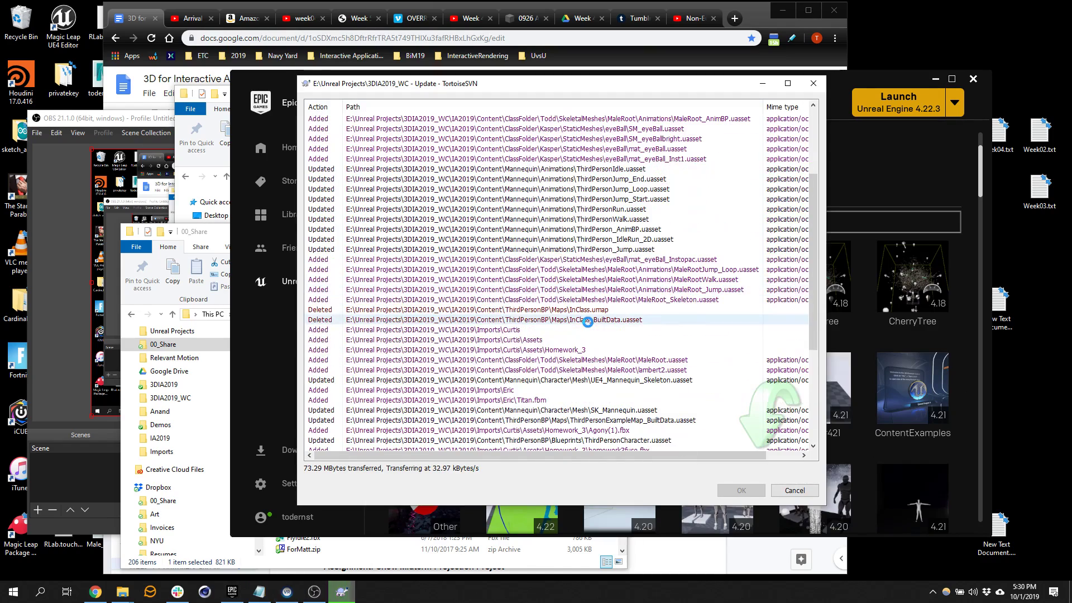
scroll(589, 327, "down", 1)
scroll(591, 332, "down", 5)
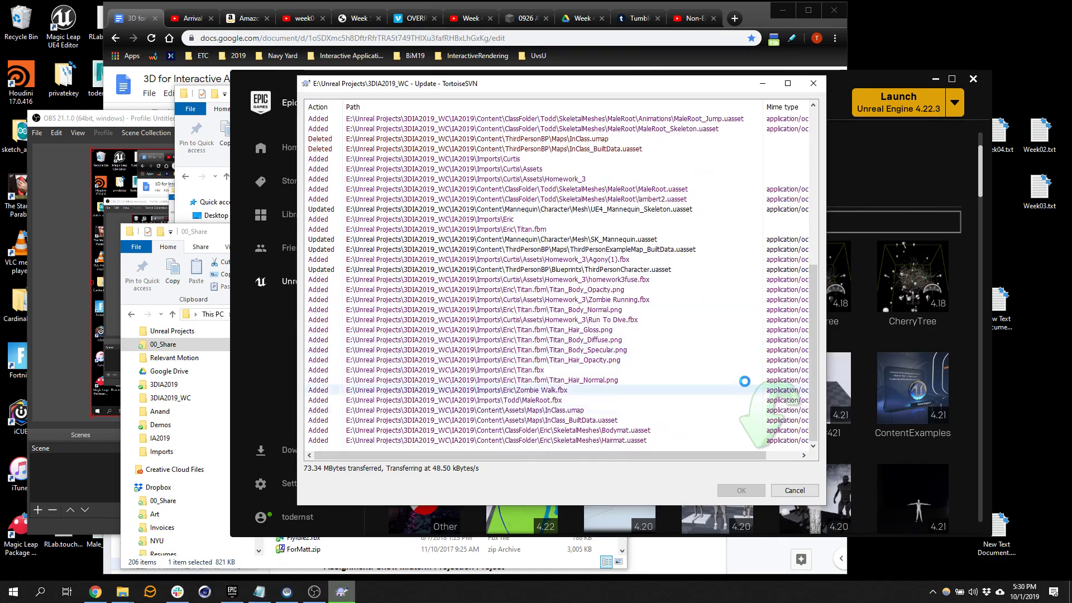
Return to the Epic Games Launcher library and open the IA2019 project stored in the 3DIA2019_WC folder.
left_click(944, 402)
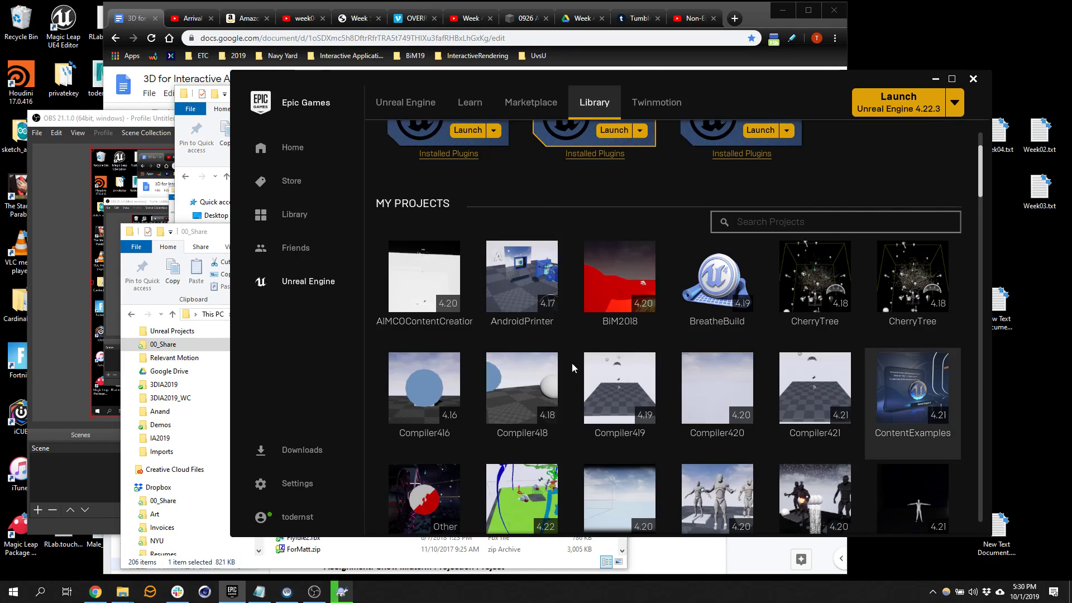
scroll(628, 374, "down", 3)
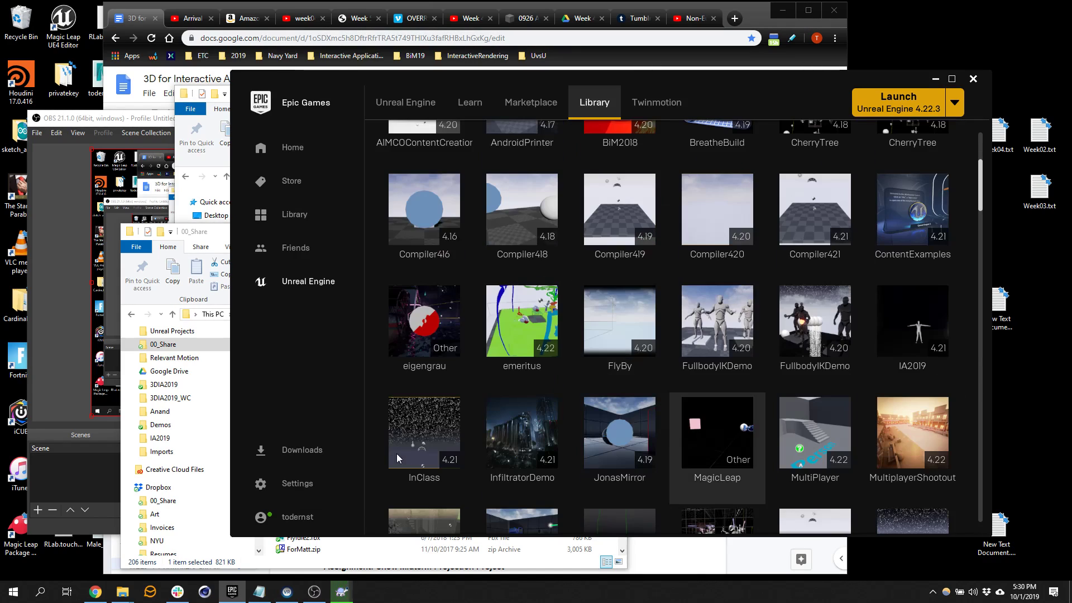
mouse_move(915, 317)
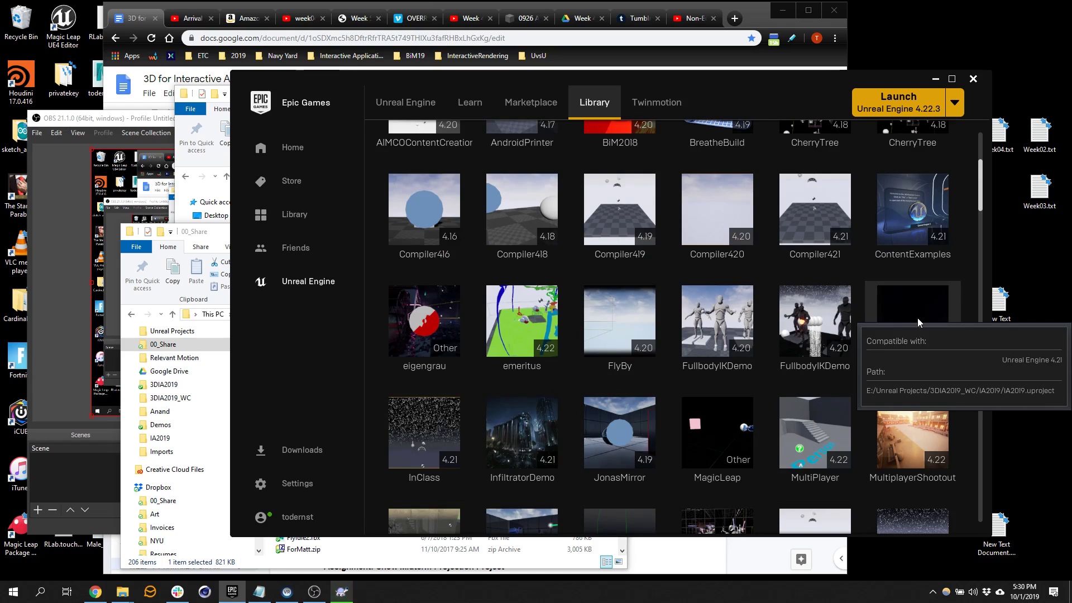
double_click(916, 317)
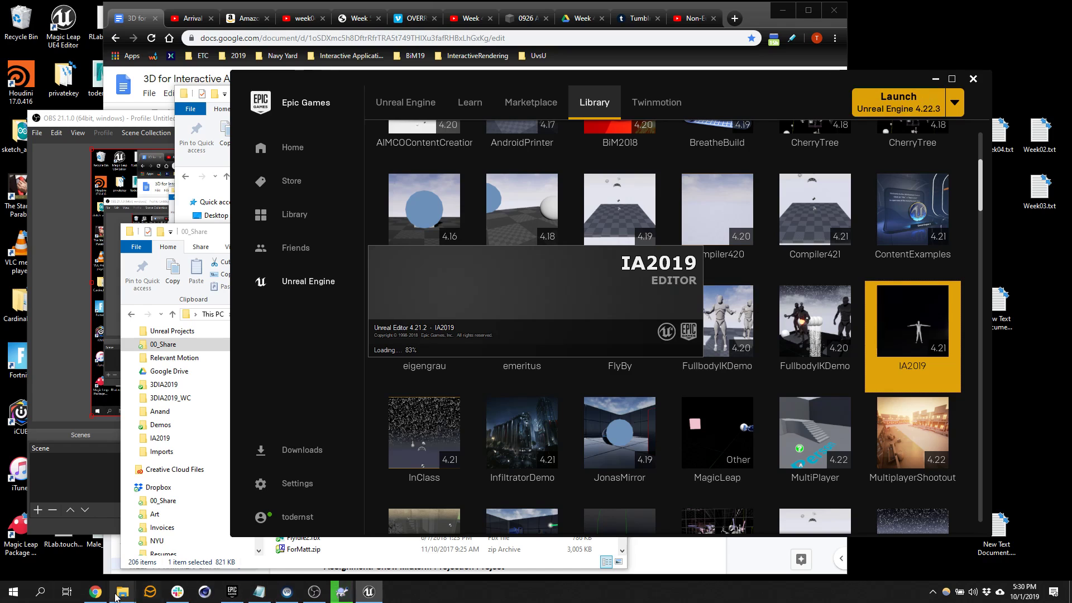
Switch to the 00_Share File Explorer window and go to the IA2019 project folder.
mouse_move(117, 595)
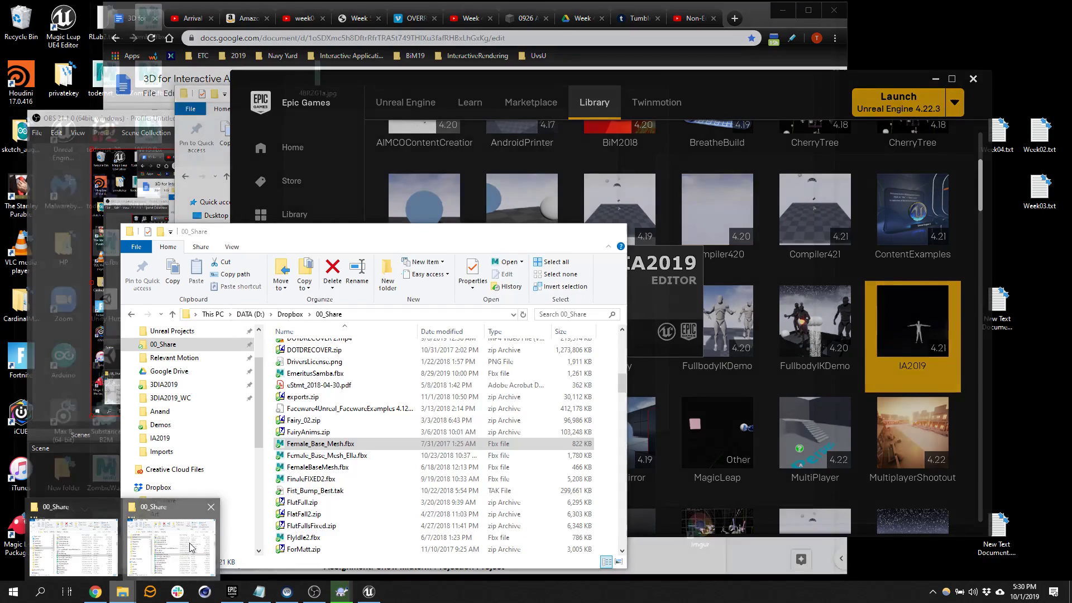
left_click(191, 547)
scroll(201, 413, "up", 2)
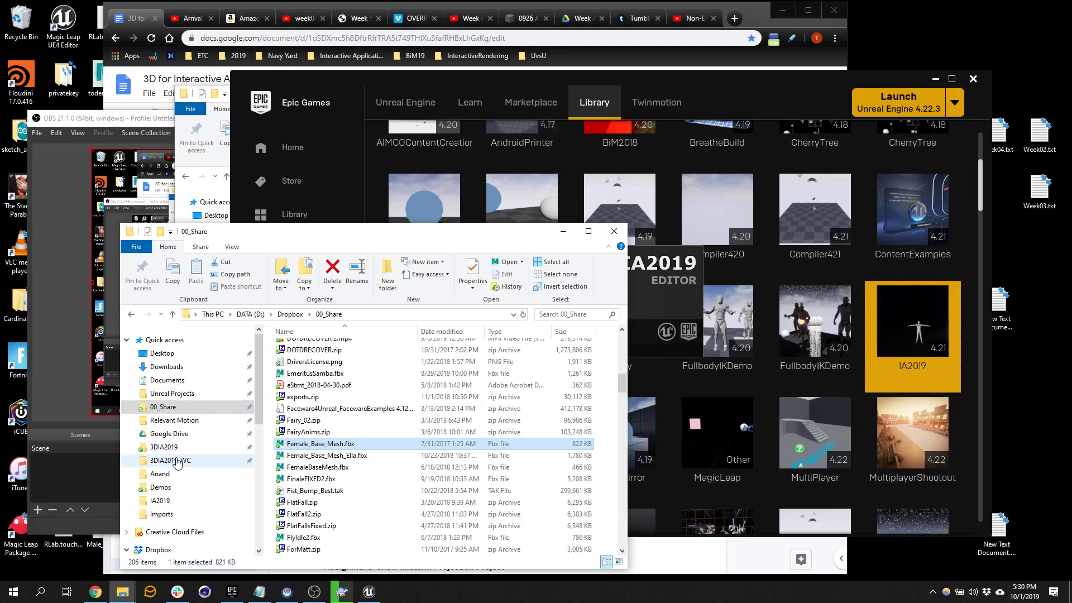
left_click(176, 501)
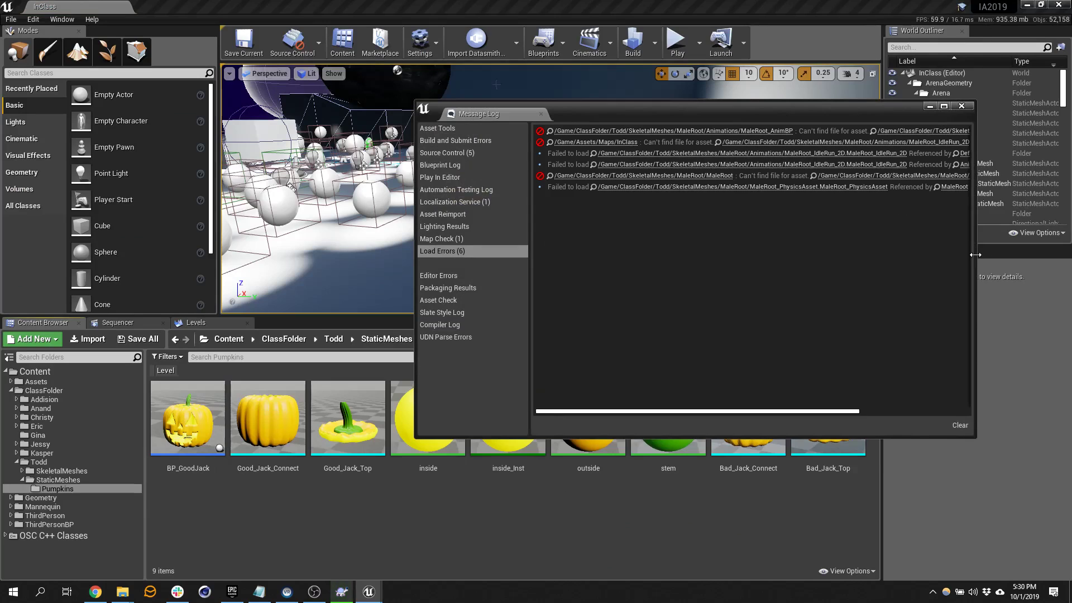
Close the Message Log with the load errors and close the Unreal Editor.
left_click_drag(975, 254, 943, 223)
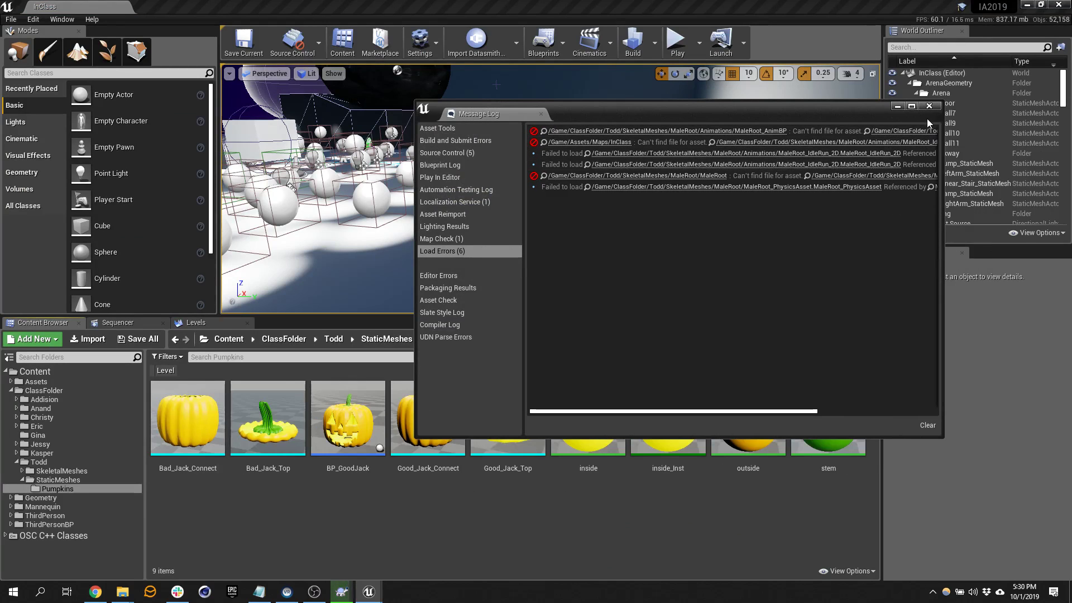
left_click(931, 106)
left_click(1057, 4)
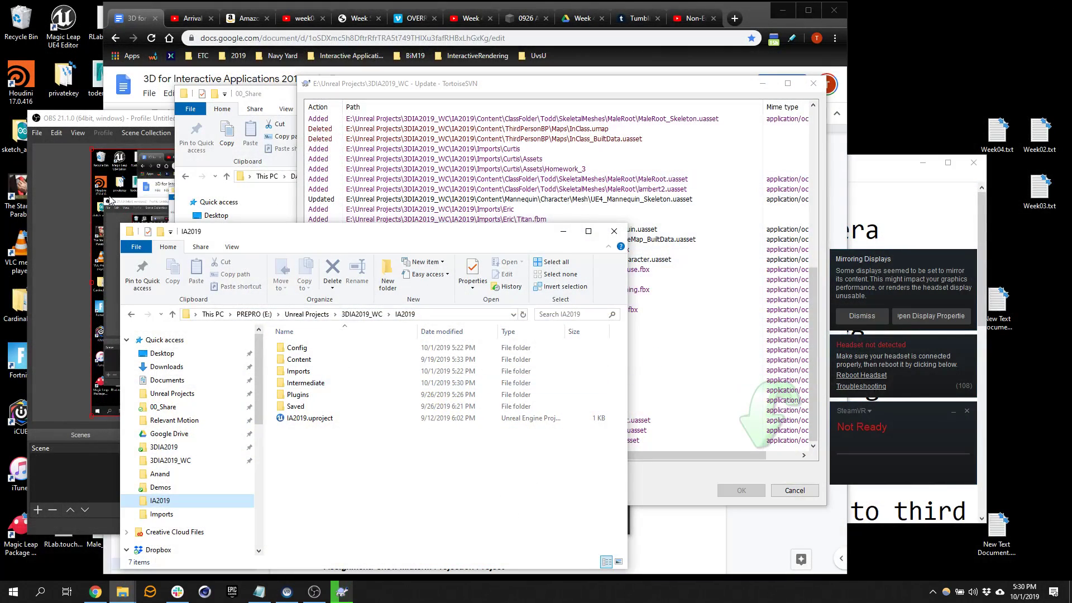
In the other File Explorer window, go to the 3DIA2019 folder and open its Downloads folder.
left_click(271, 90)
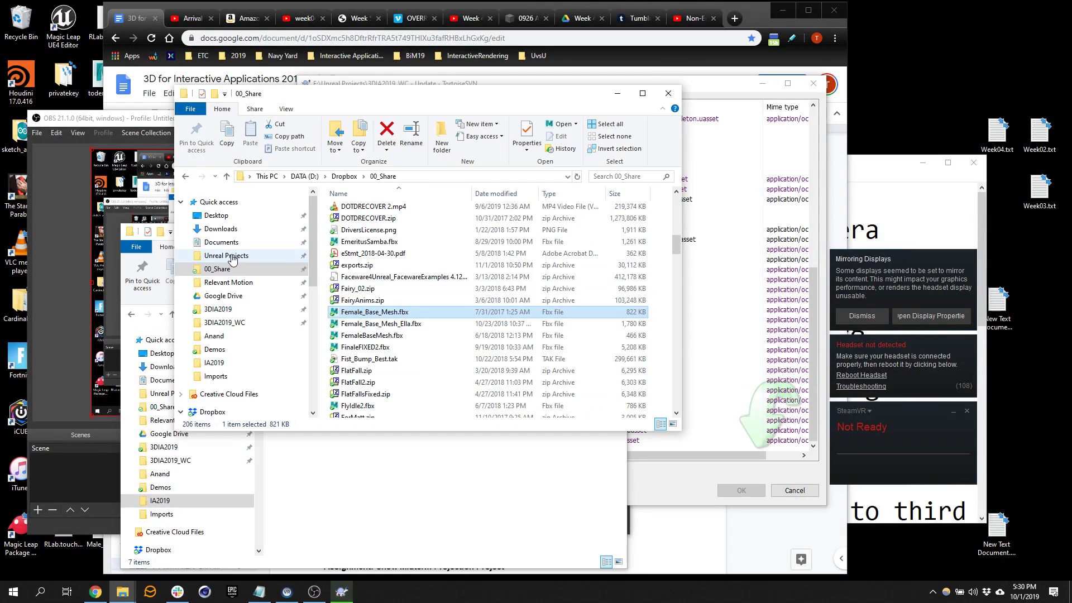
left_click(233, 310)
double_click(376, 225)
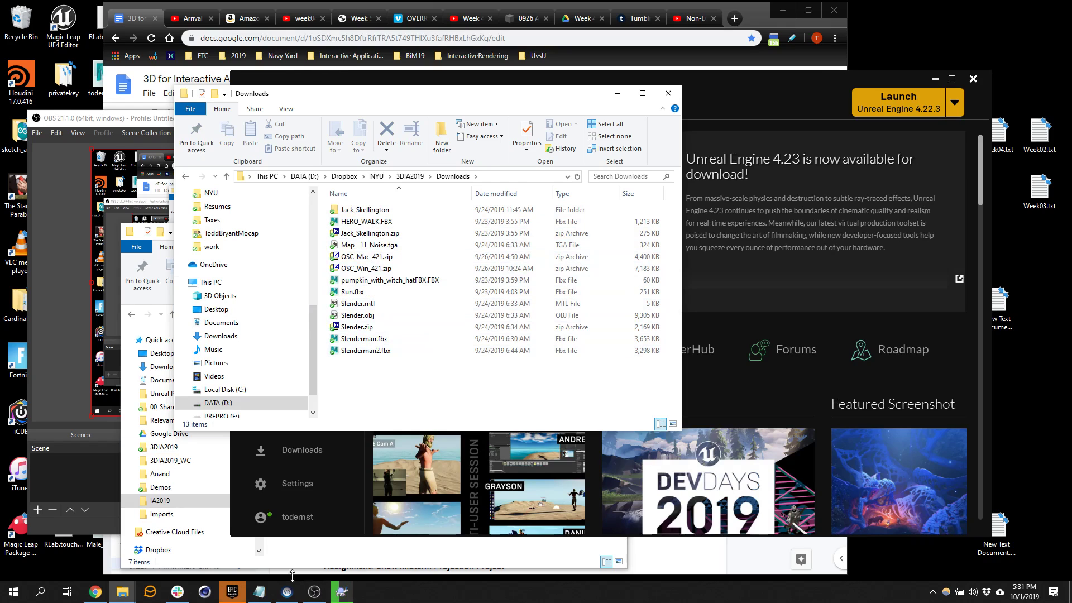
Switch to Slack and open the Week04B.maxpat Dropbox link posted in the documentsdemos channel.
left_click(177, 591)
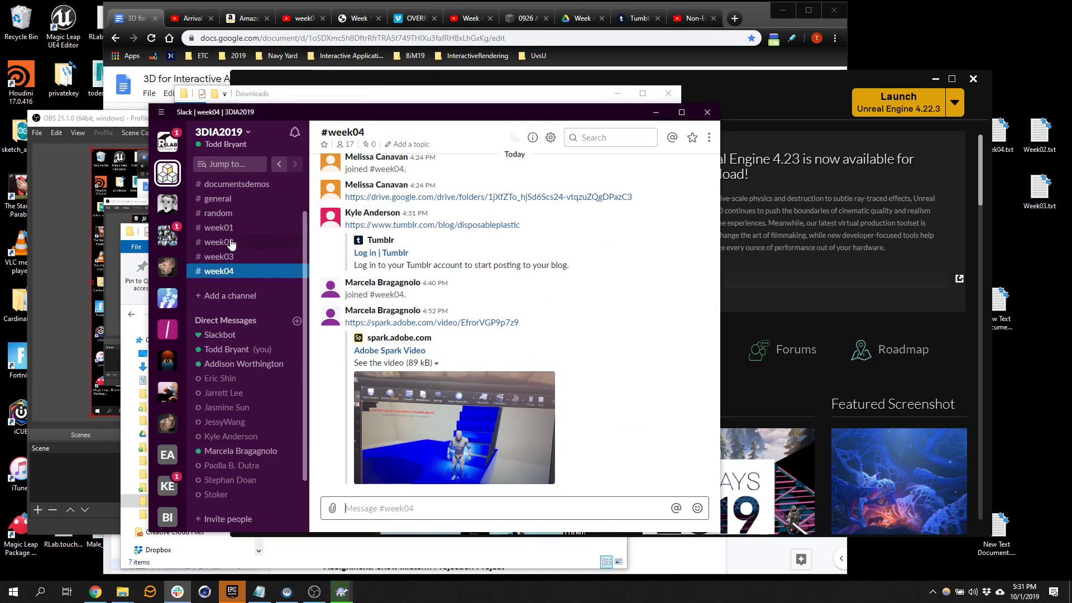
left_click(230, 184)
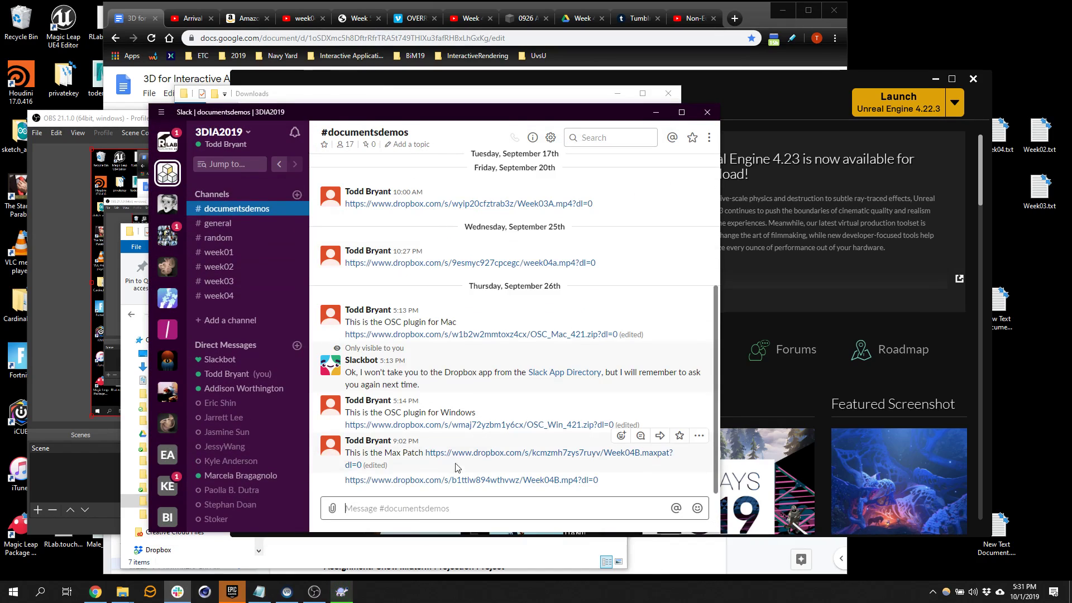
left_click(493, 453)
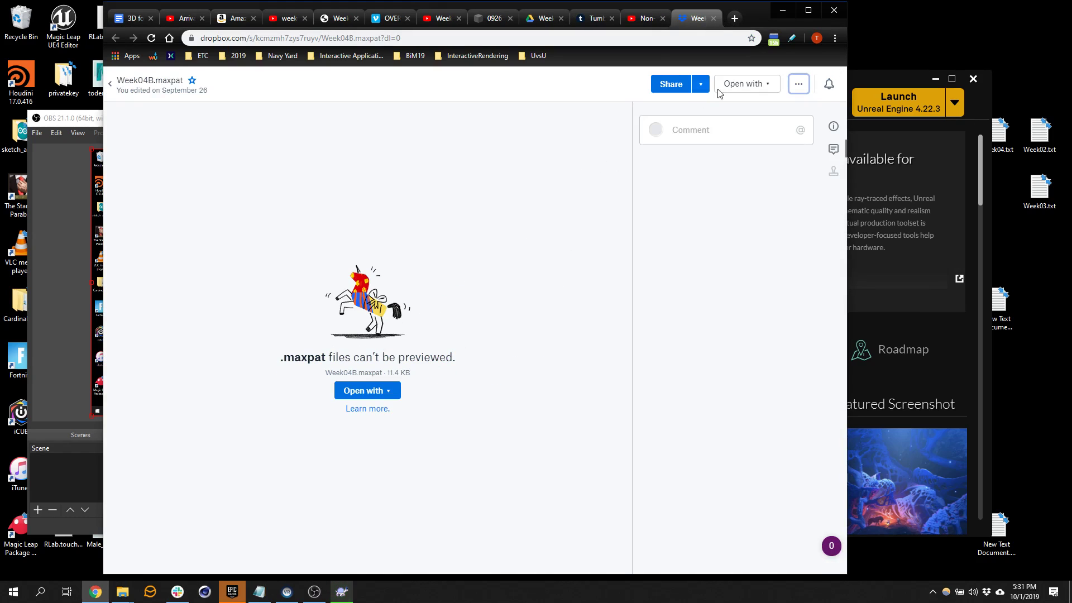
Find the download option on the Dropbox page and download Week04B.maxpat.
left_click(770, 84)
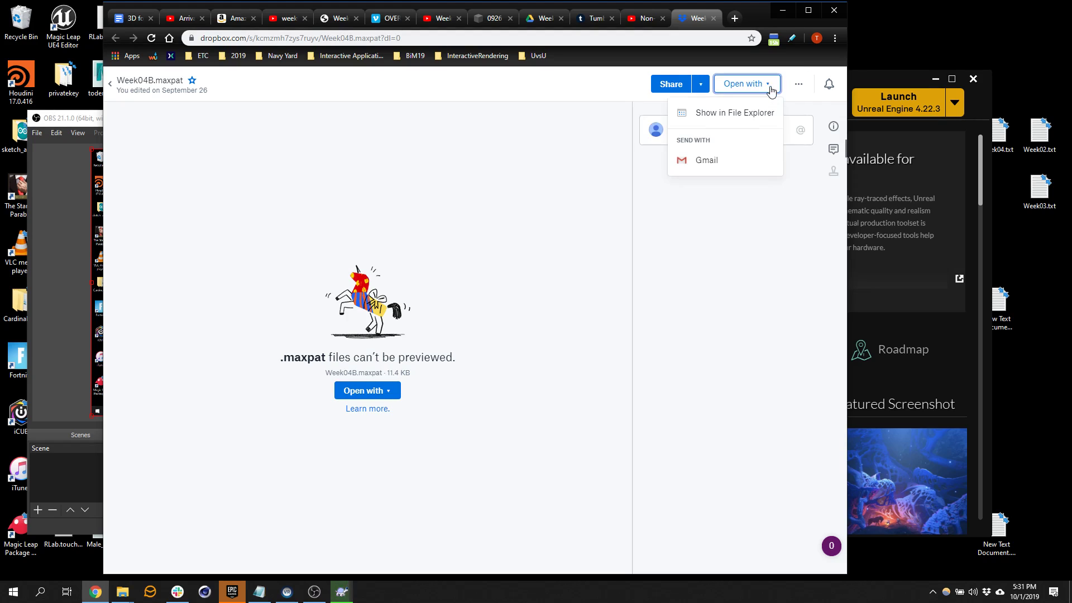
left_click(699, 84)
left_click(568, 79)
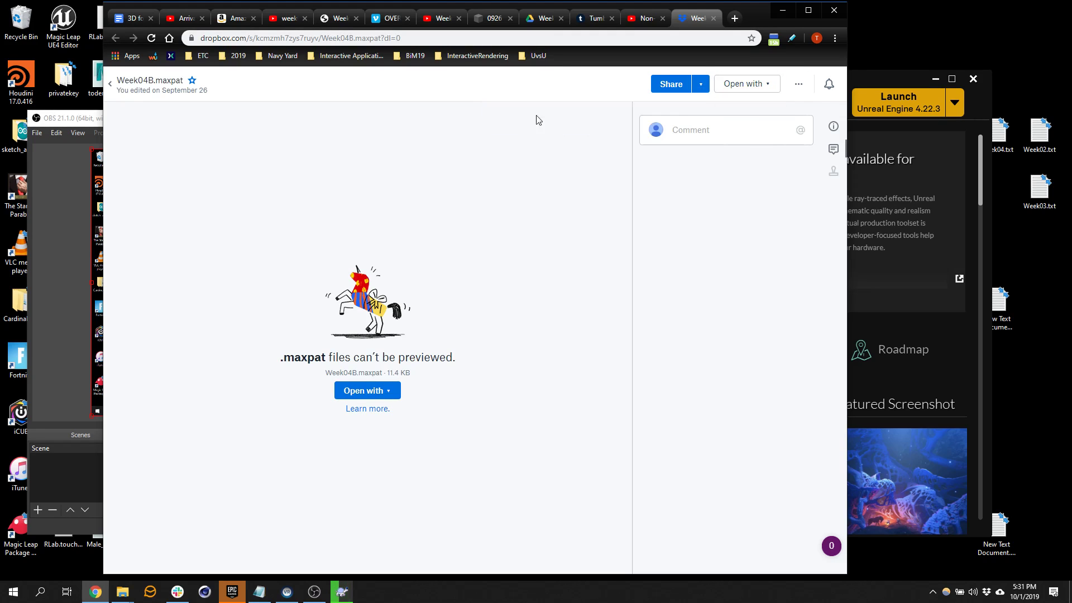
left_click(798, 85)
left_click(724, 133)
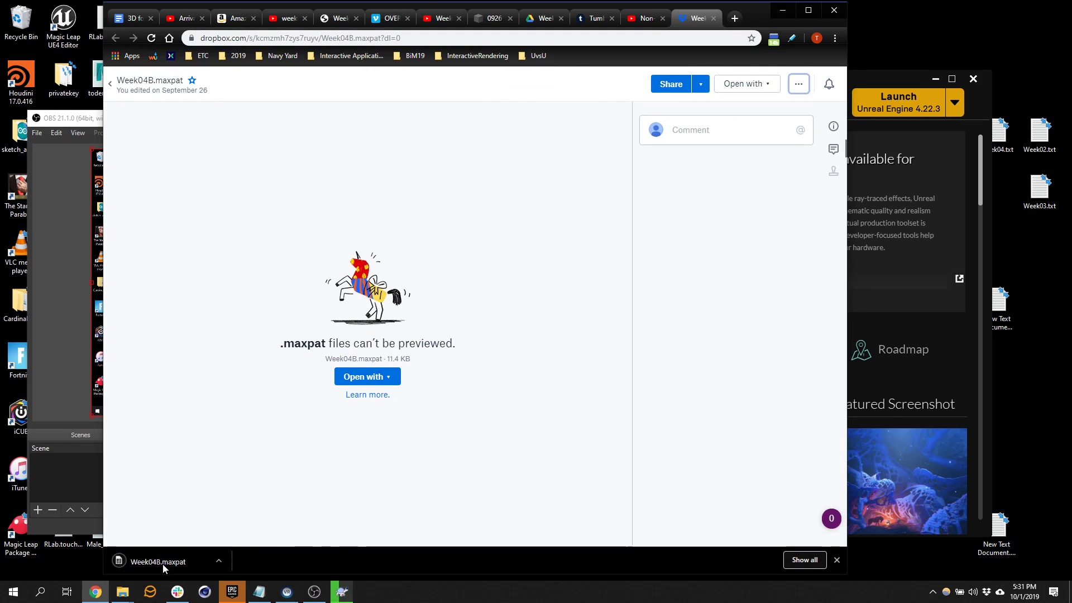
Open the downloaded Week04B.maxpat in Max with an enlarged patcher window and turn on its microphone input.
left_click(163, 561)
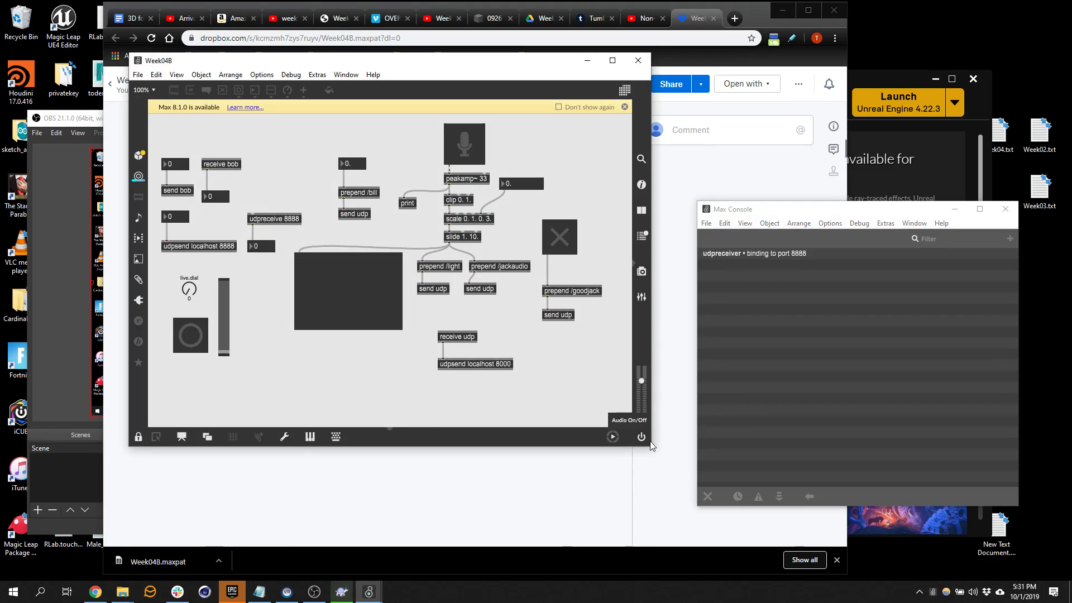
left_click_drag(648, 450, 834, 501)
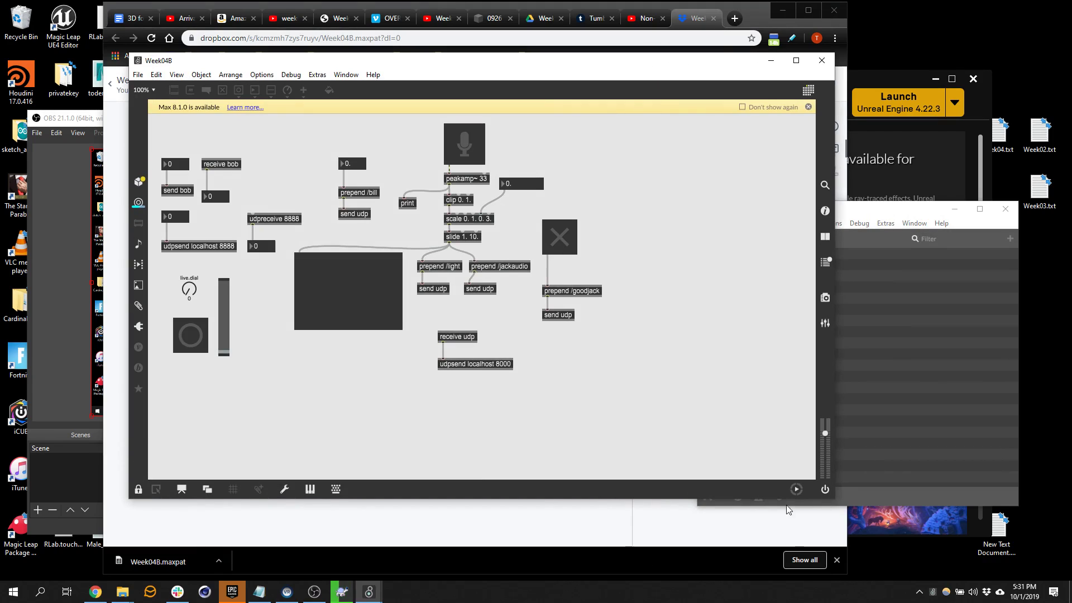
left_click(467, 144)
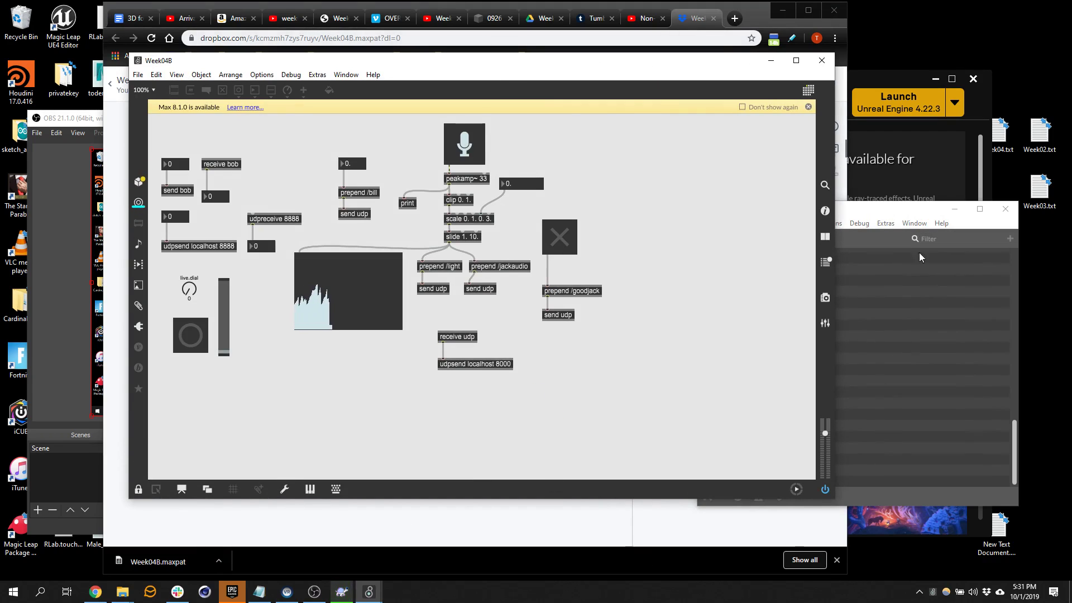
Bring the Max Console into view beside the patch and watch the printed microphone levels.
left_click_drag(919, 212, 1006, 208)
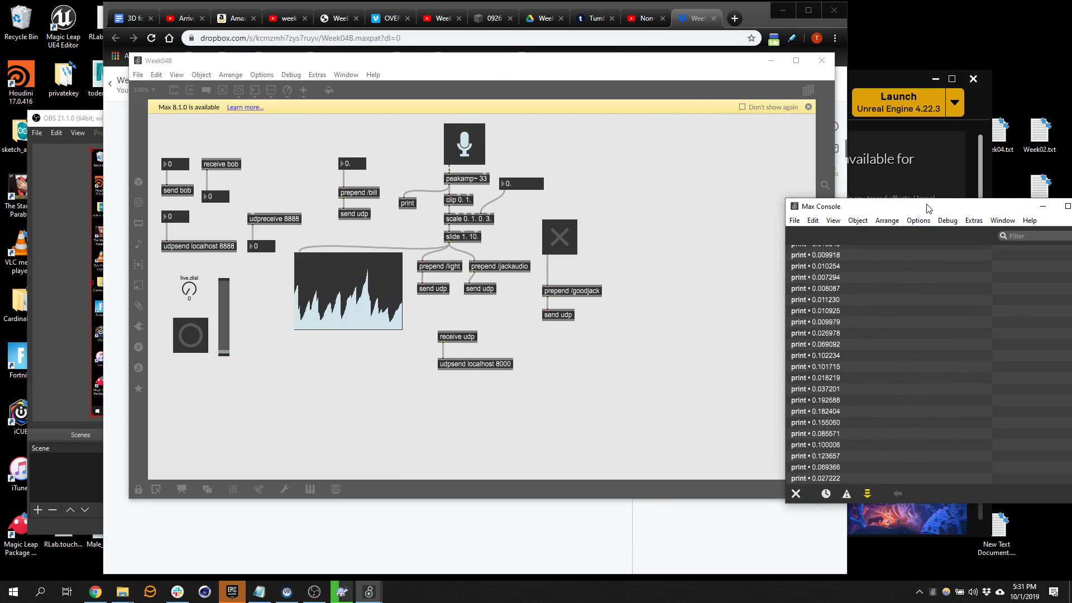
left_click_drag(930, 204, 822, 232)
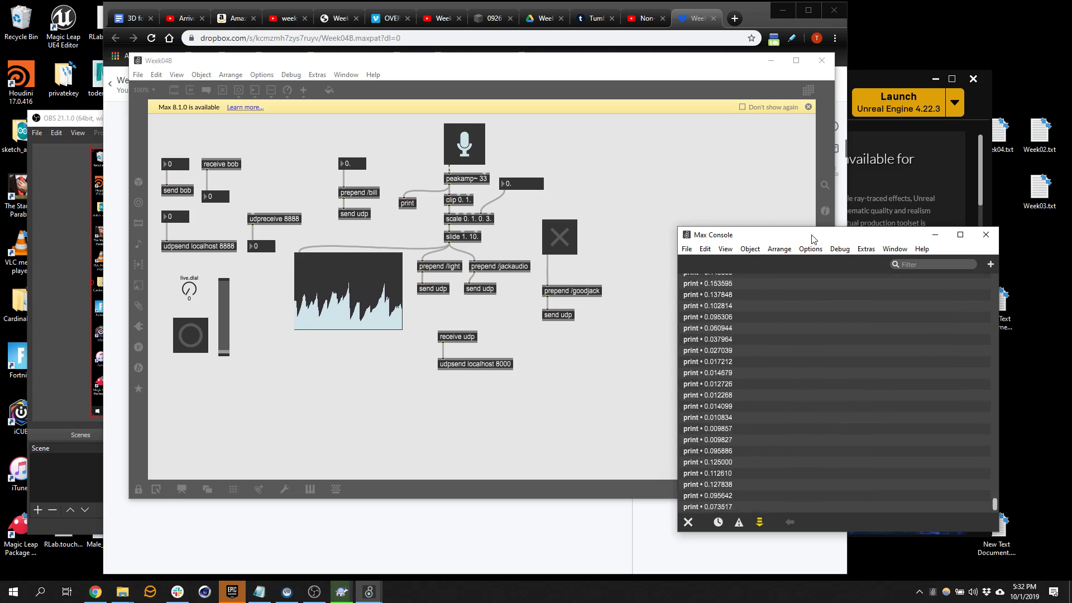
left_click_drag(813, 241, 881, 260)
Unlock the Week04B patch and add three vertical sliders side by side in the empty upper-right area, aligning the second with the first.
left_click(640, 153, "ctrl")
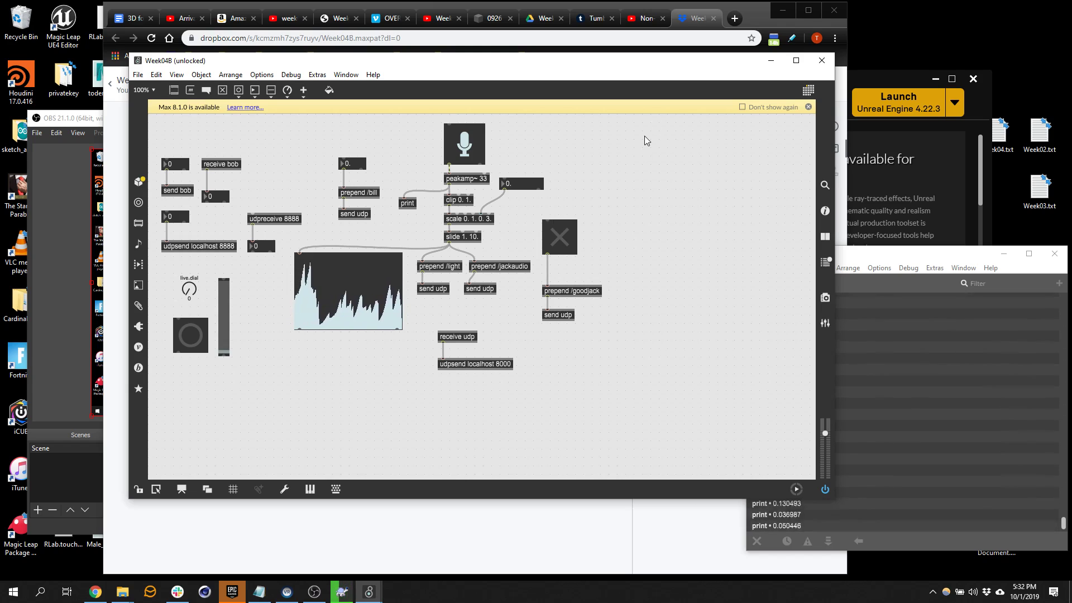
key("s")
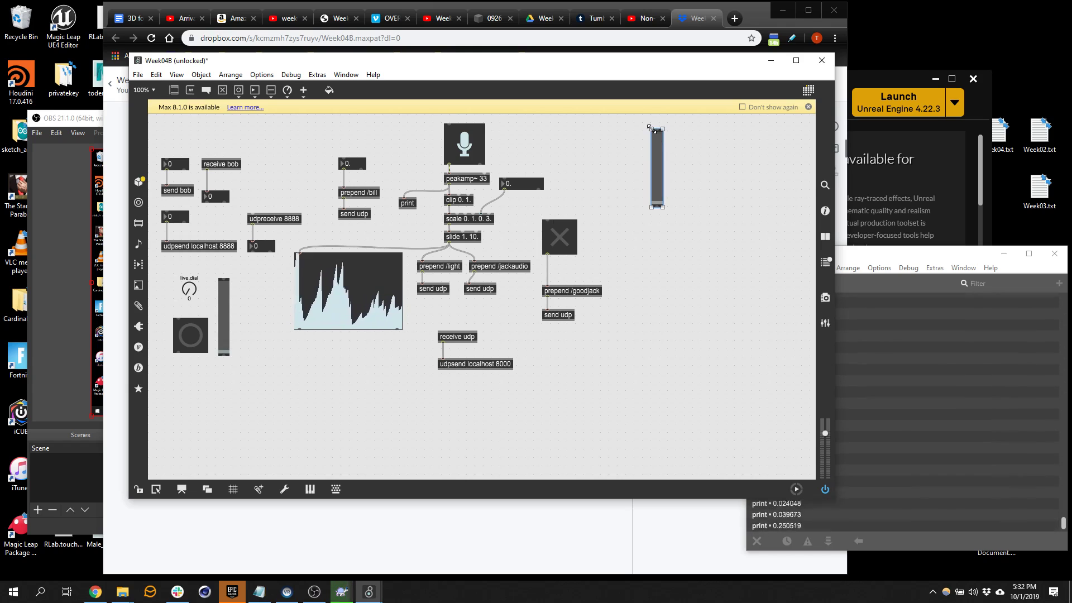
key("s")
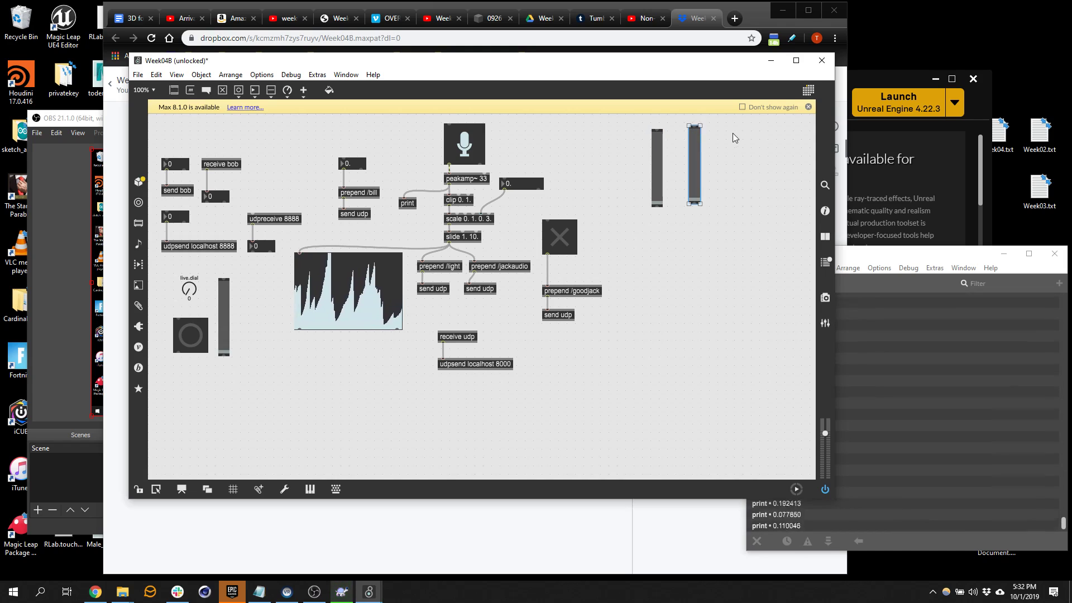
key("s")
left_click_drag(692, 162, 691, 166)
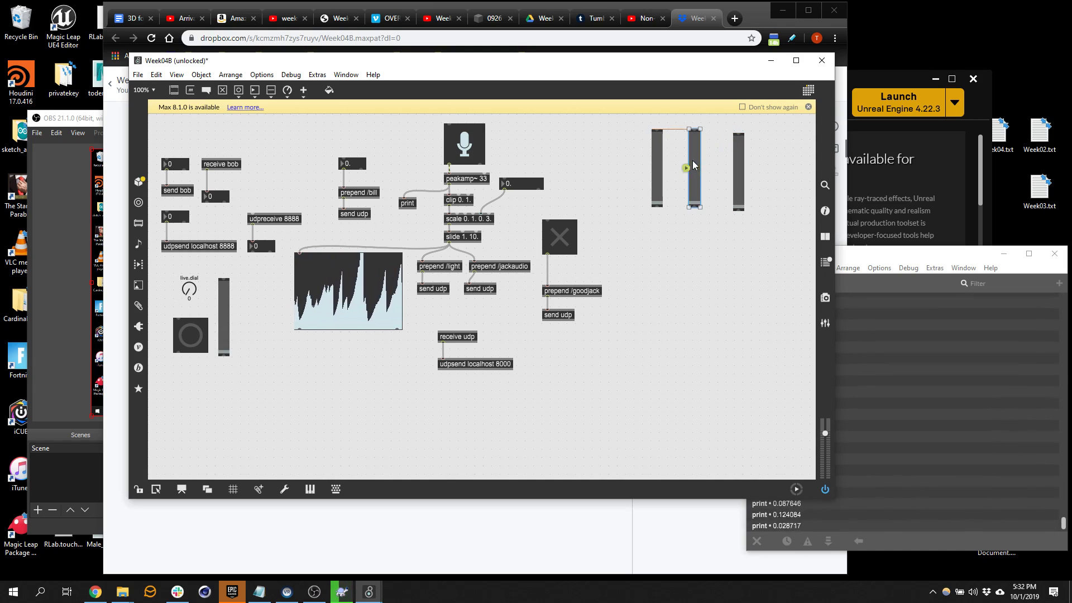
Reshape the third slider into a horizontal one, lower it beside the others, and bring the second vertical slider closer to the first.
left_click(739, 149)
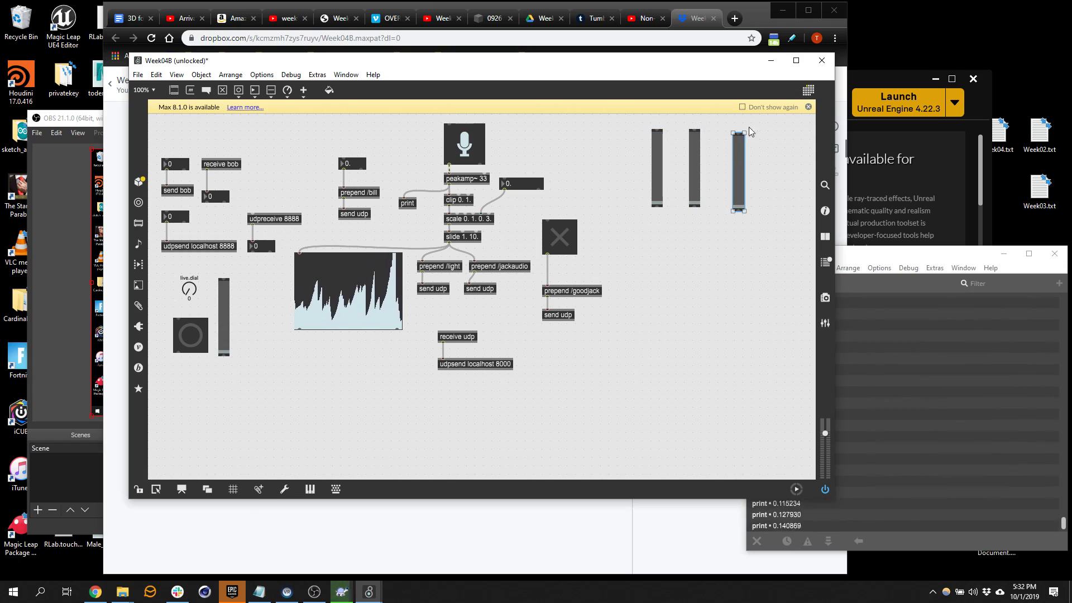
left_click_drag(743, 133, 753, 175)
left_click_drag(695, 144, 689, 154)
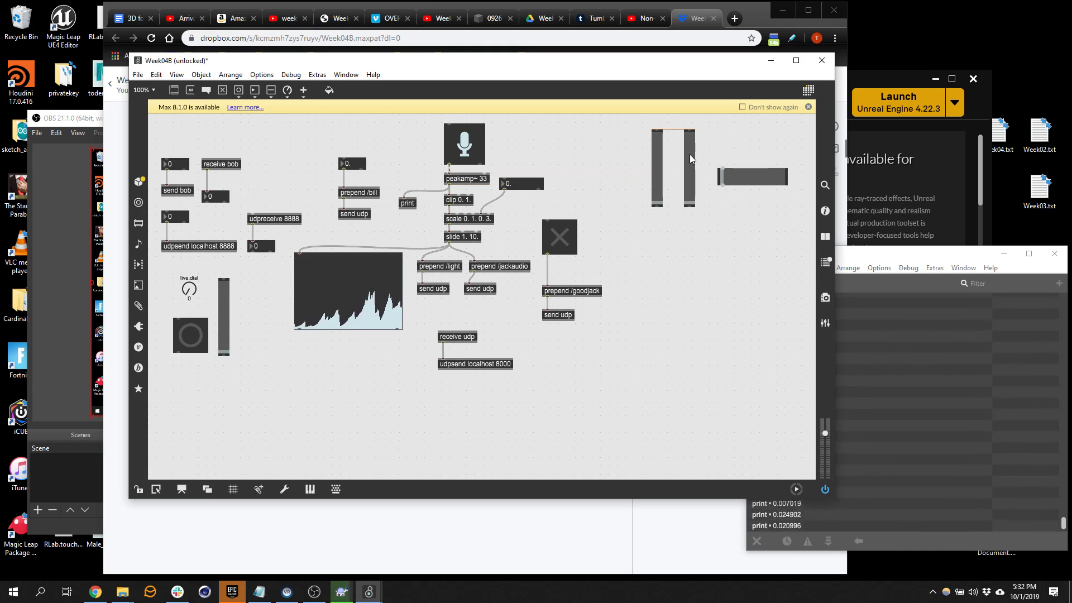
left_click_drag(751, 177, 758, 200)
Add a message box fed by the first vertical slider, try the slider's full range, and place the box beside the slider.
left_click(602, 221)
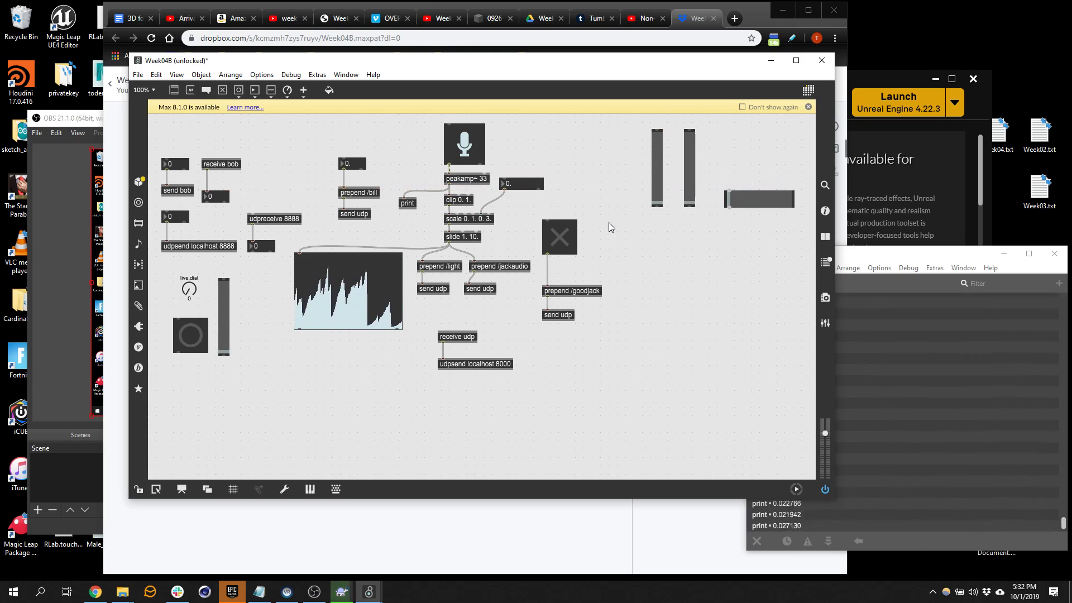
key("n")
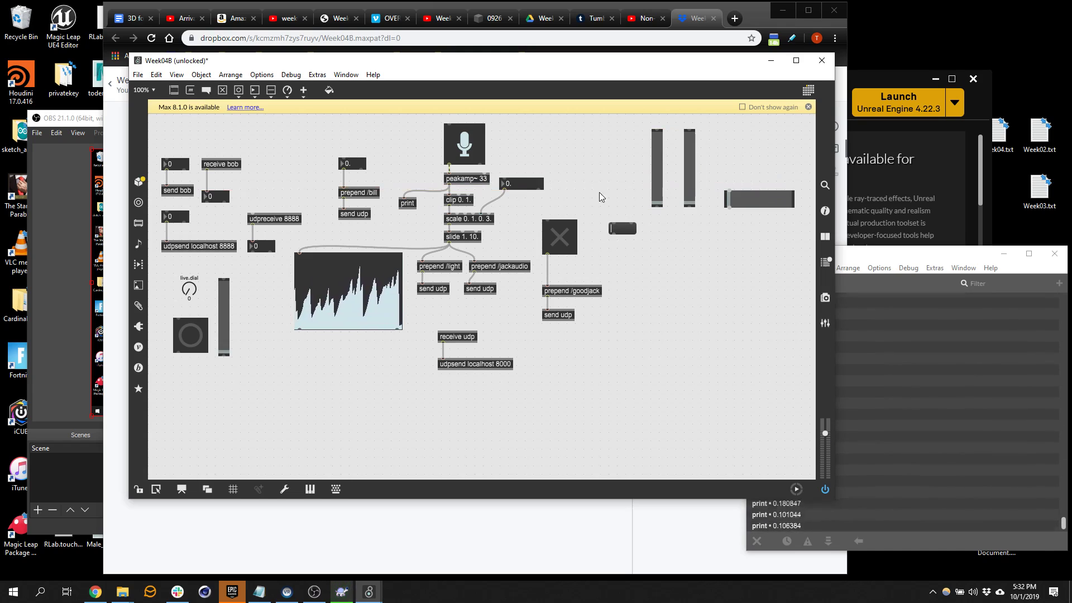
left_click_drag(656, 206, 658, 130)
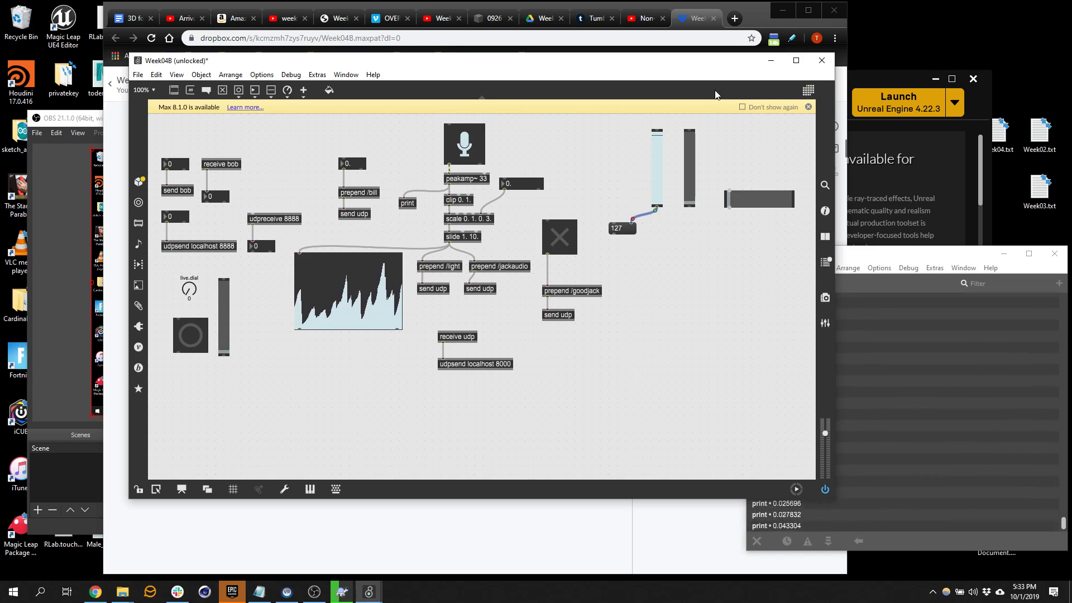
left_click_drag(657, 142, 619, 199)
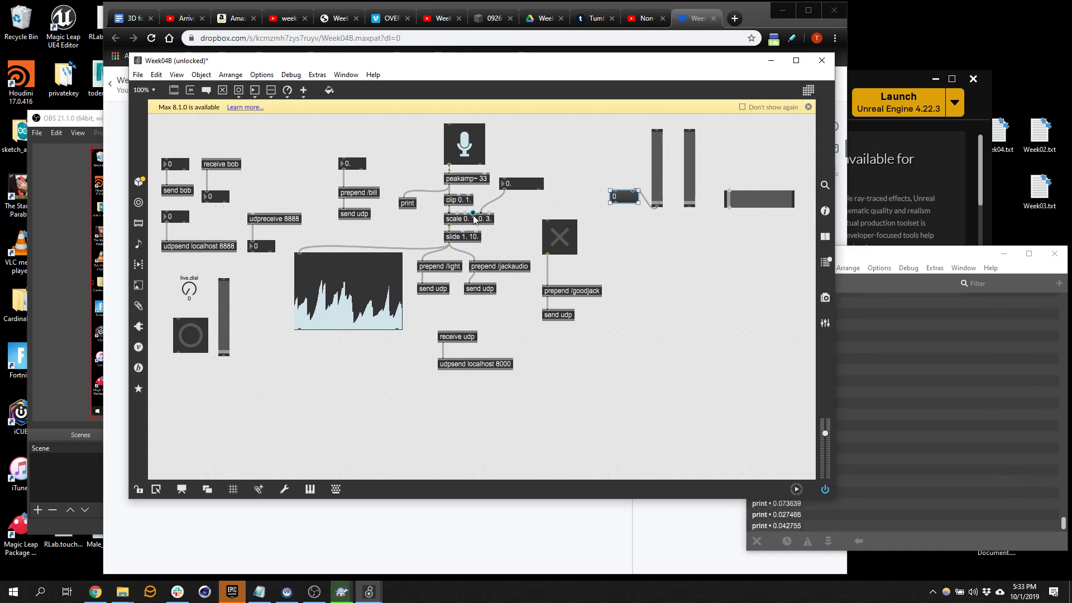
Add a "scale 0. 127. 0. 1." object beneath the first vertical slider and connect the slider's output to it.
key("alt")
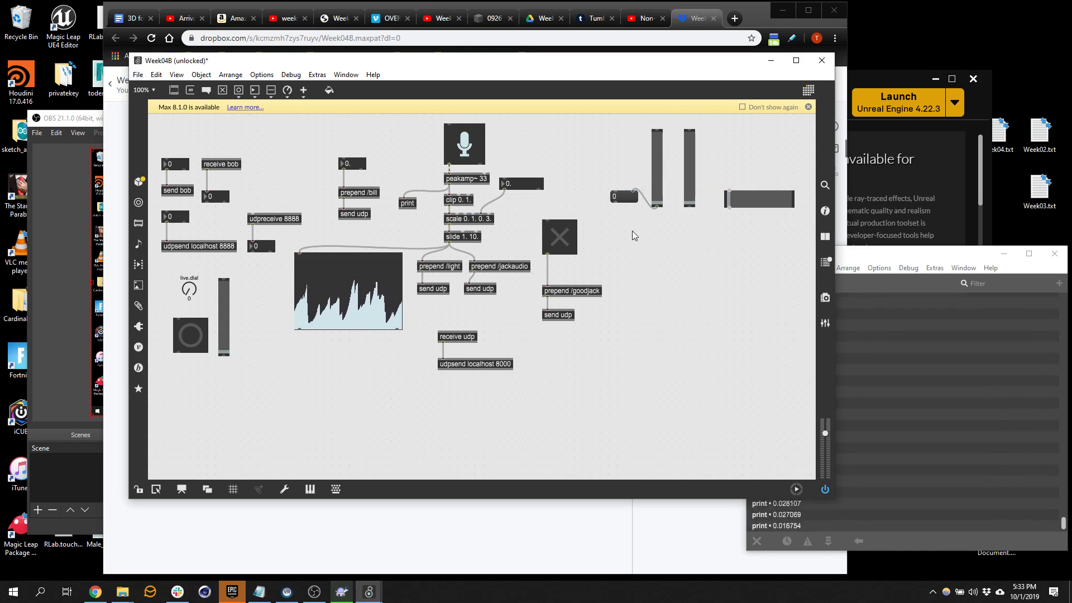
type("s")
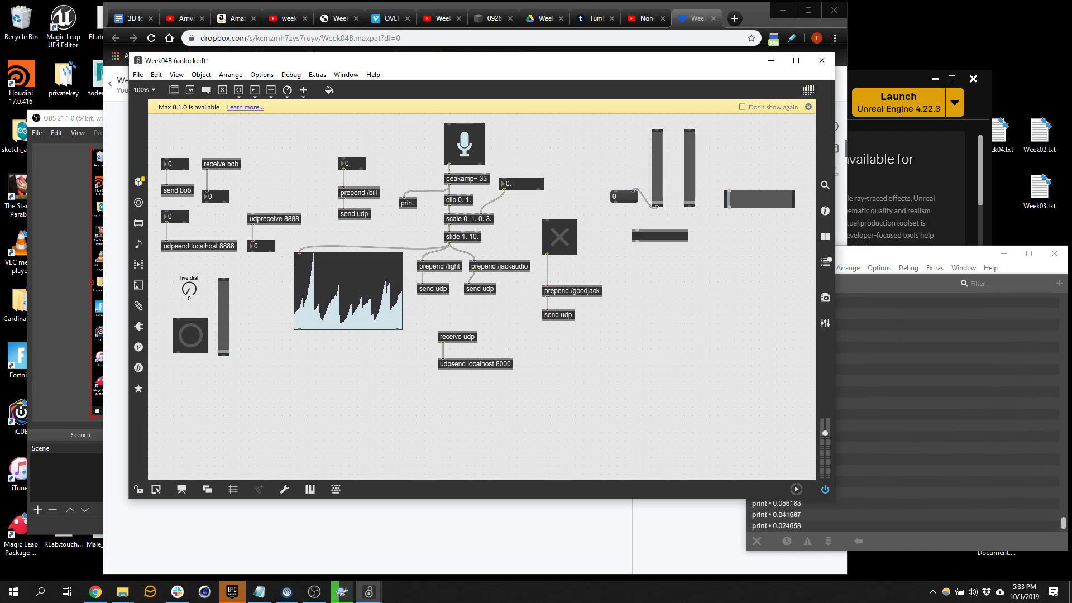
type("scale")
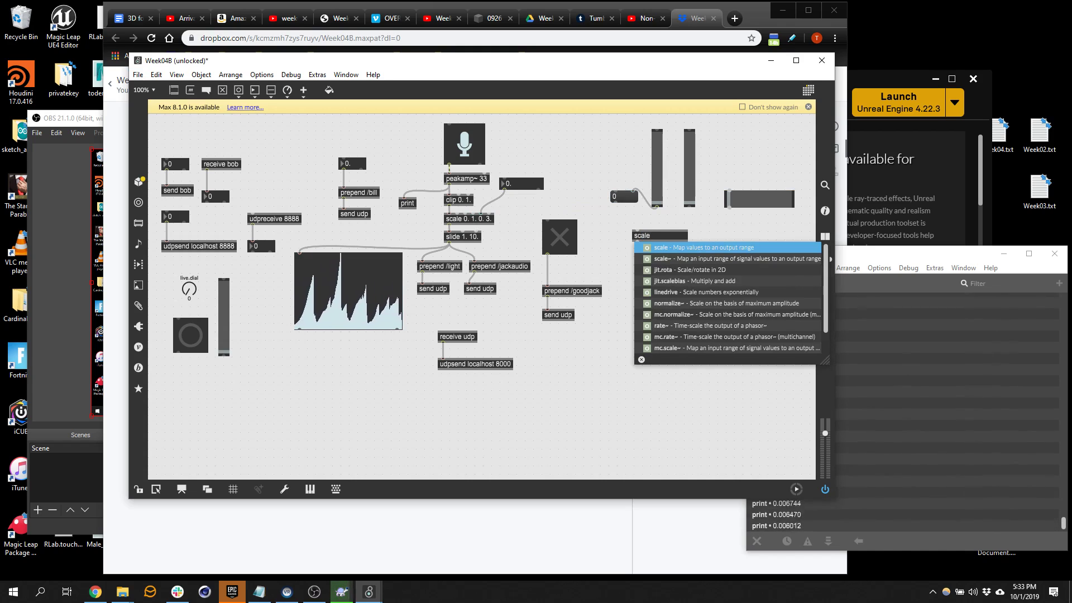
type(" 0.")
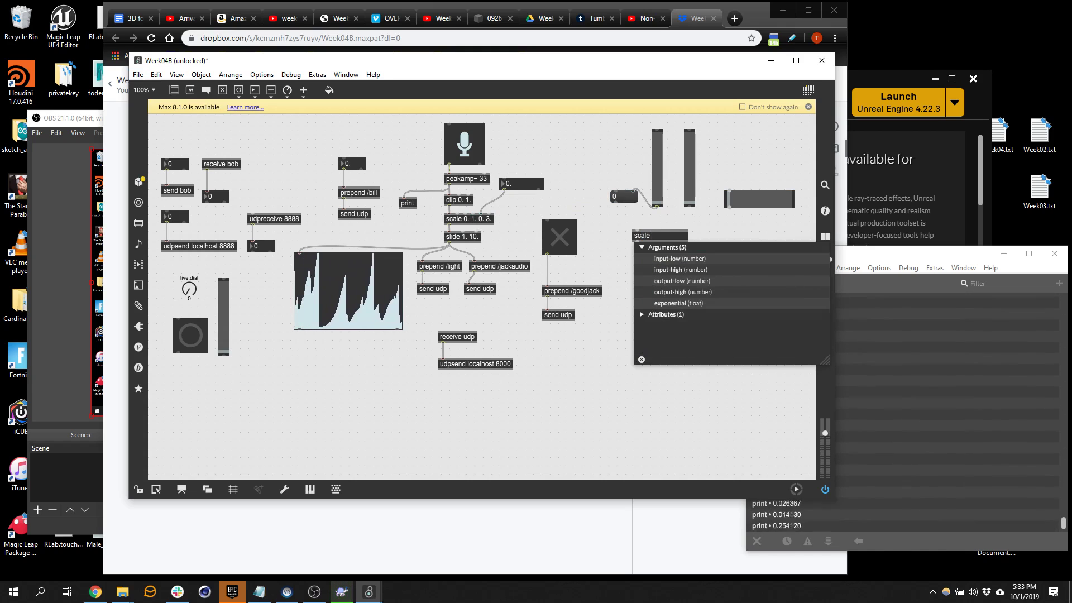
type(" 127.")
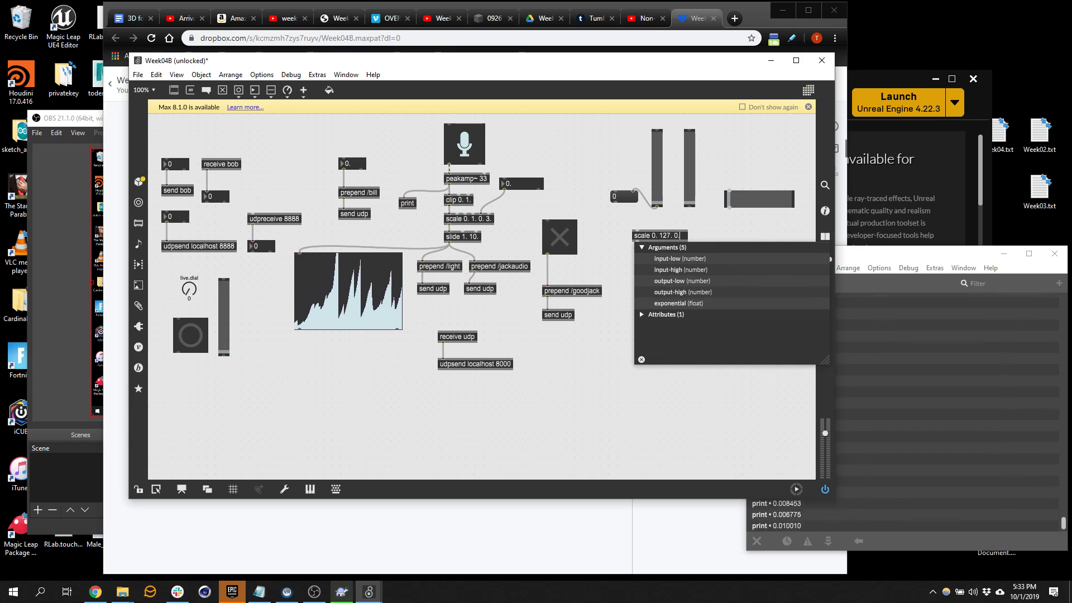
type(" 0. 1.")
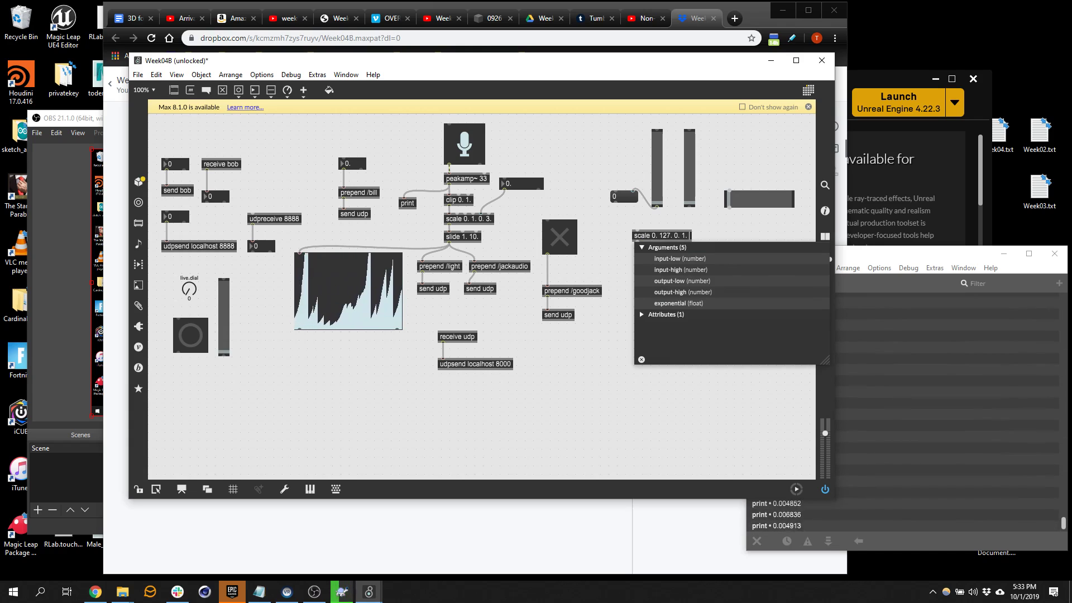
left_click(605, 237)
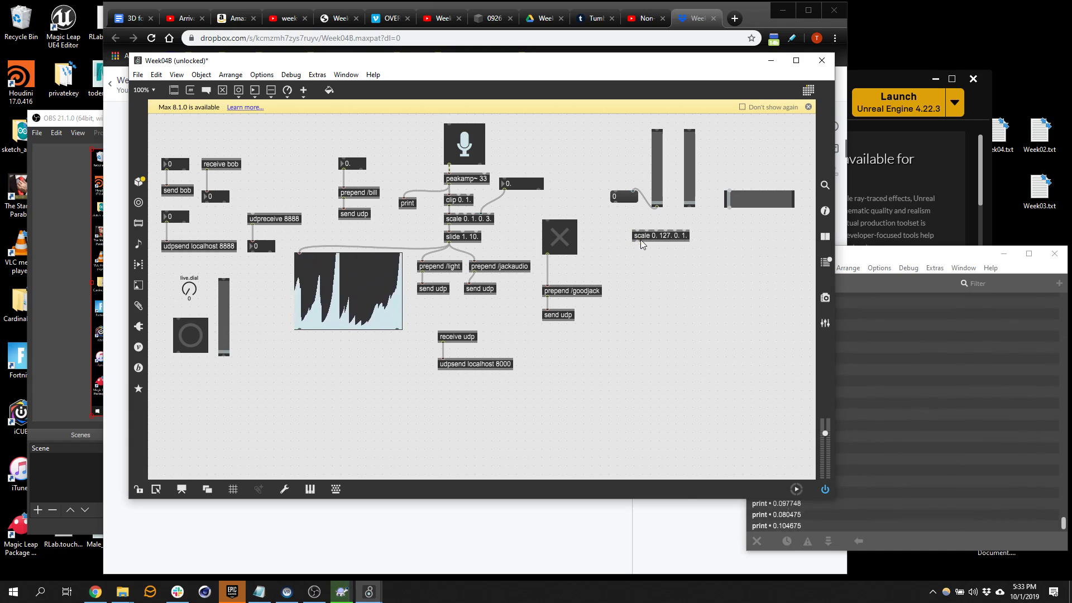
left_click_drag(652, 236, 671, 237)
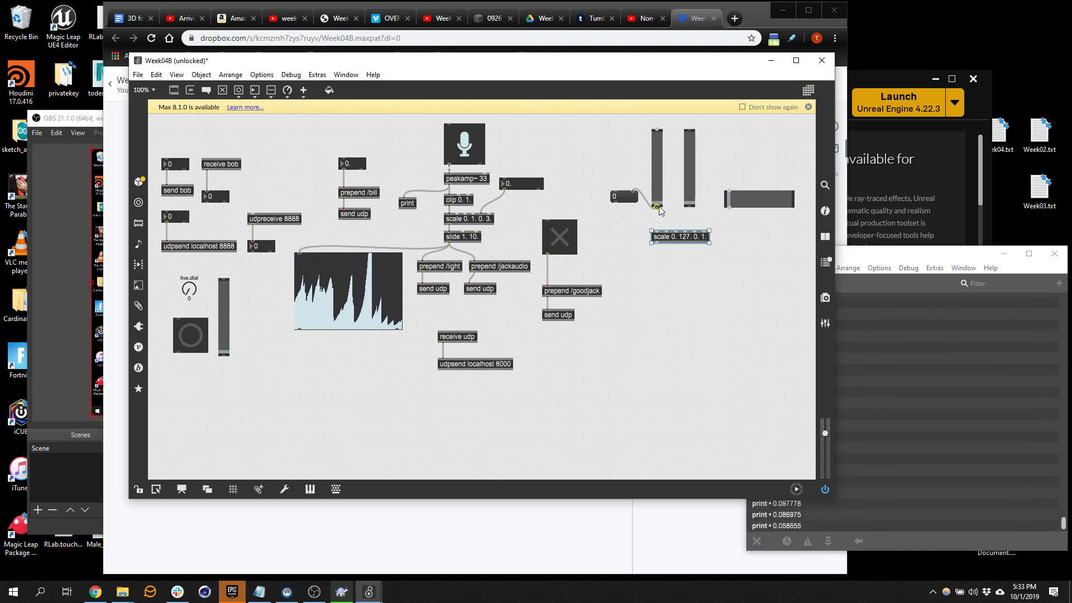
left_click_drag(657, 179, 673, 229, "ctrl")
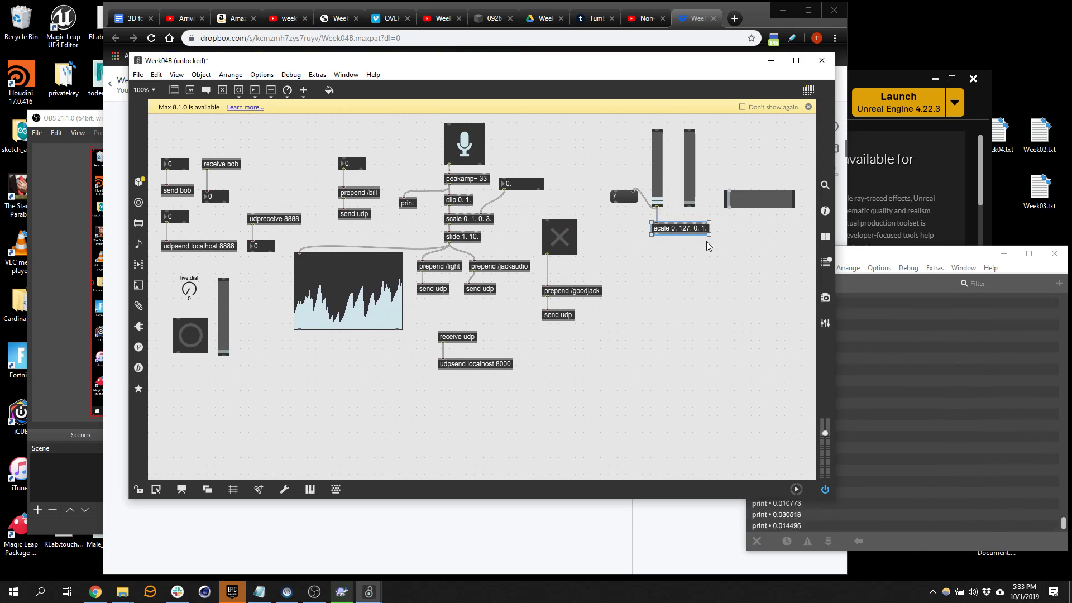
Add a pictslider object in the empty space between the microphone and the vertical sliders.
type("n")
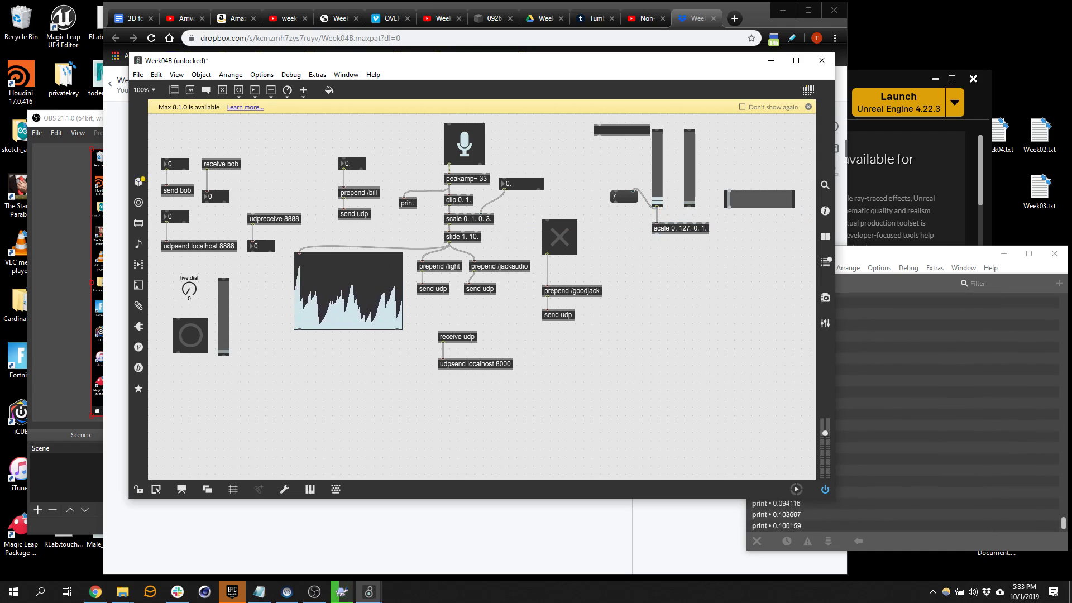
type("pict")
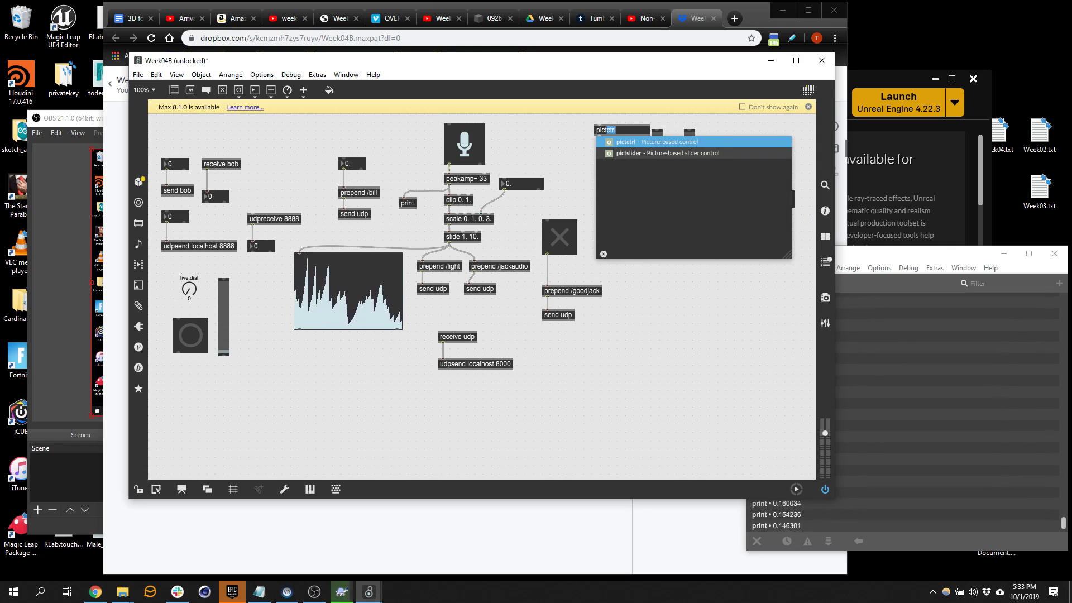
key("Return")
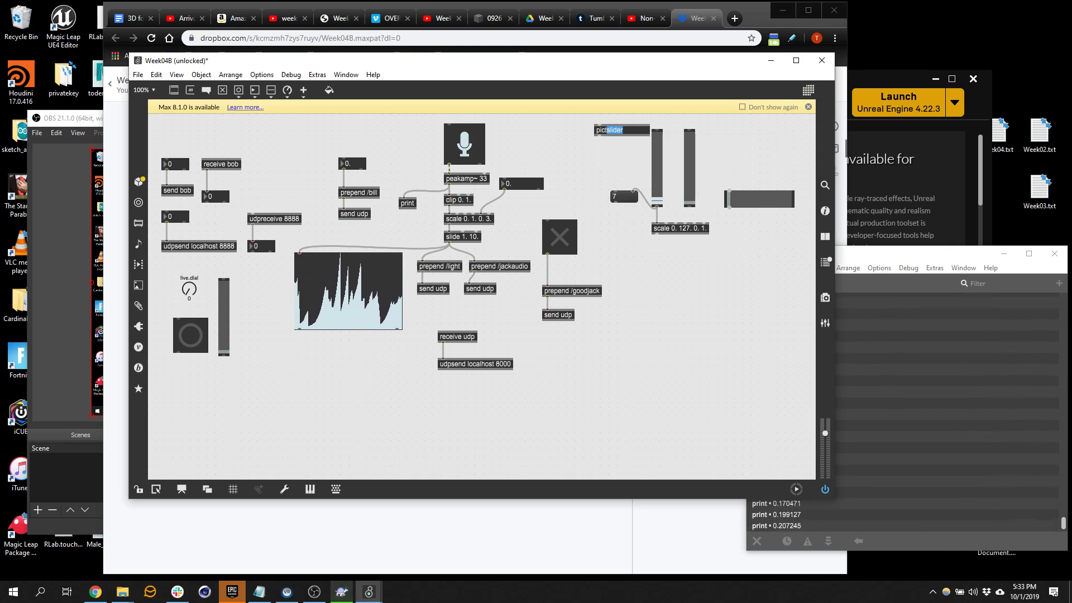
left_click_drag(626, 142, 594, 138)
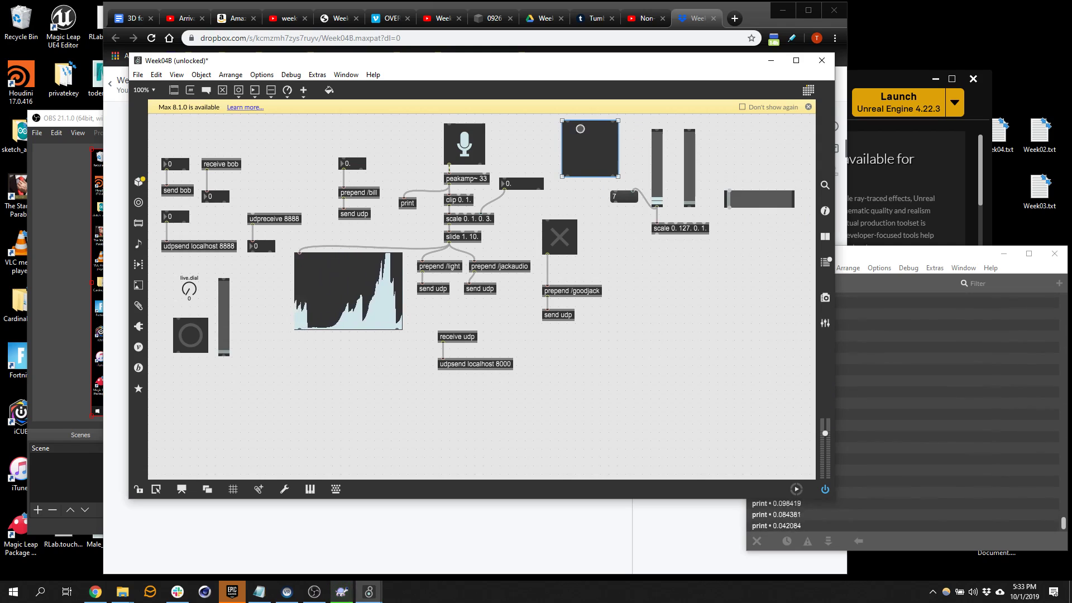
Try the pictslider's knob, delete both vertical sliders, and move the pictslider into their place.
left_click_drag(567, 156, 694, 174, "ctrl")
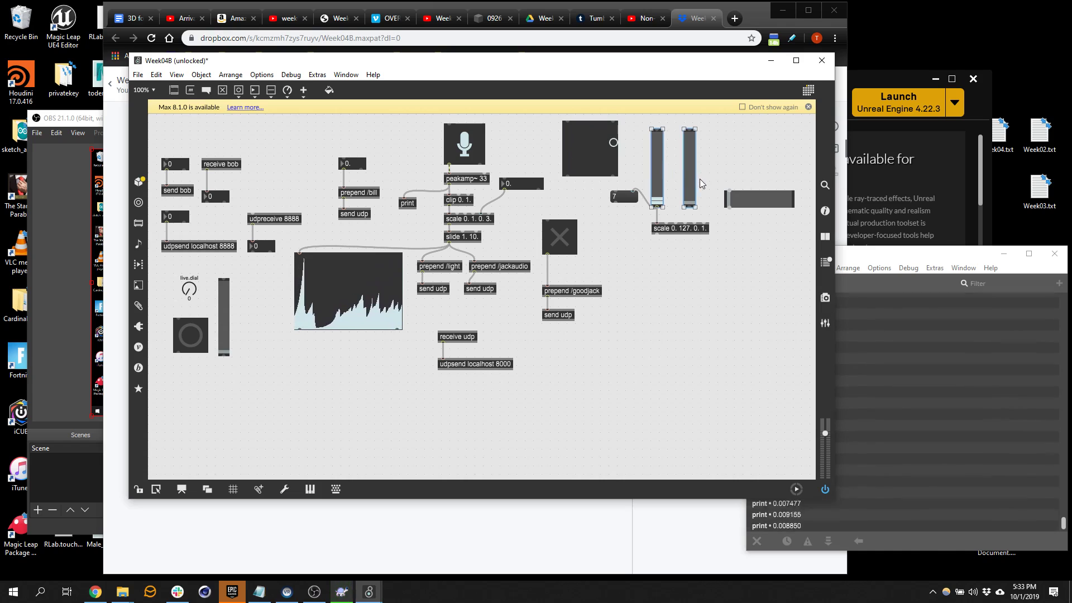
key("Delete")
left_click_drag(595, 149, 691, 152)
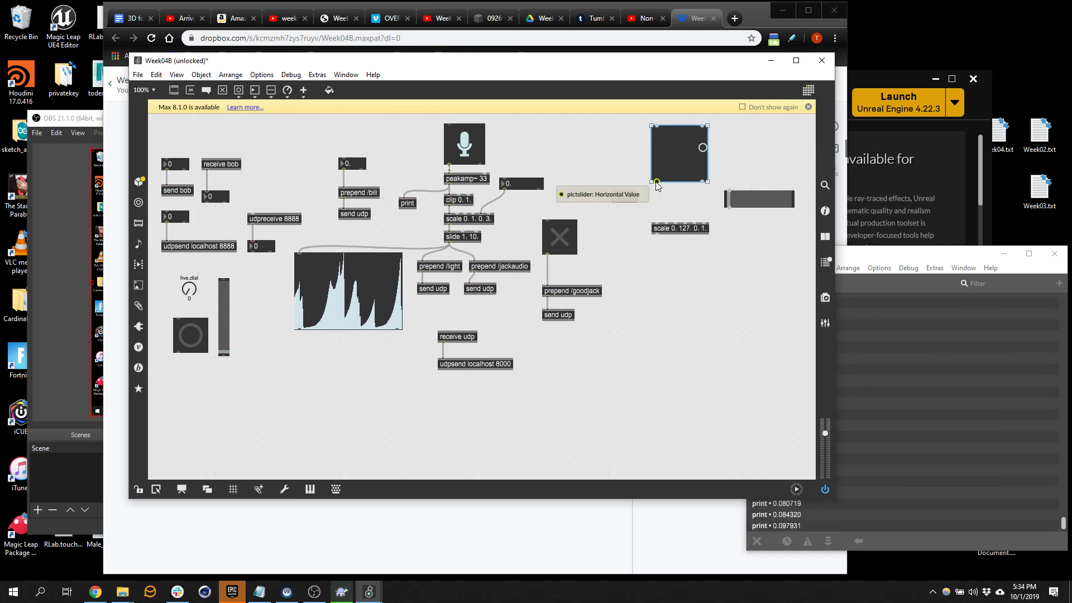
Connect the pictslider's horizontal and vertical outlets to separate message boxes, tidy the objects around it, and try its knob.
left_click_drag(702, 180, 772, 183)
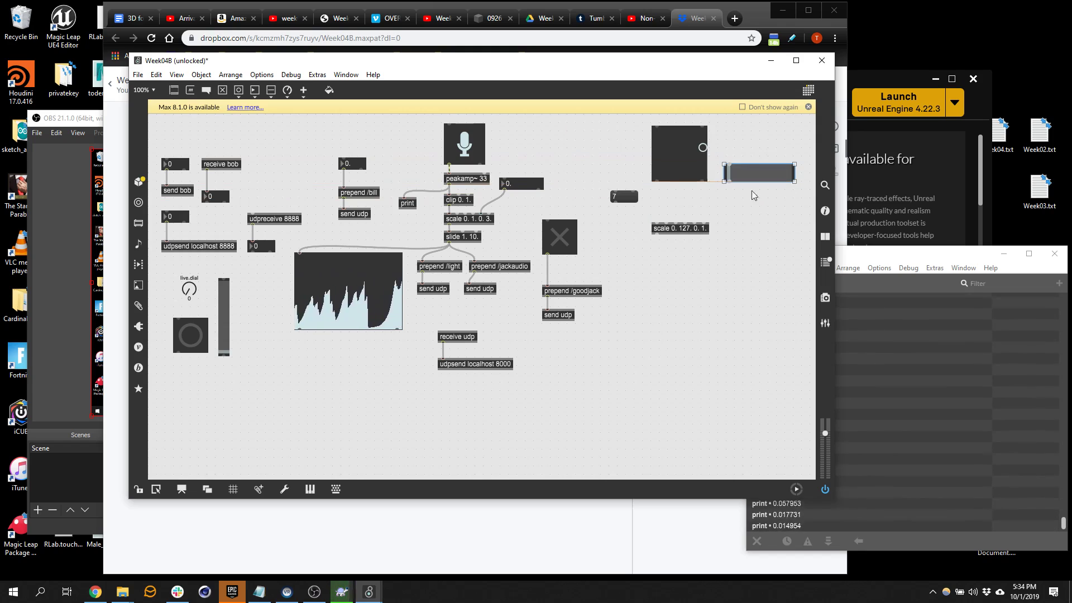
left_click_drag(672, 230, 634, 196)
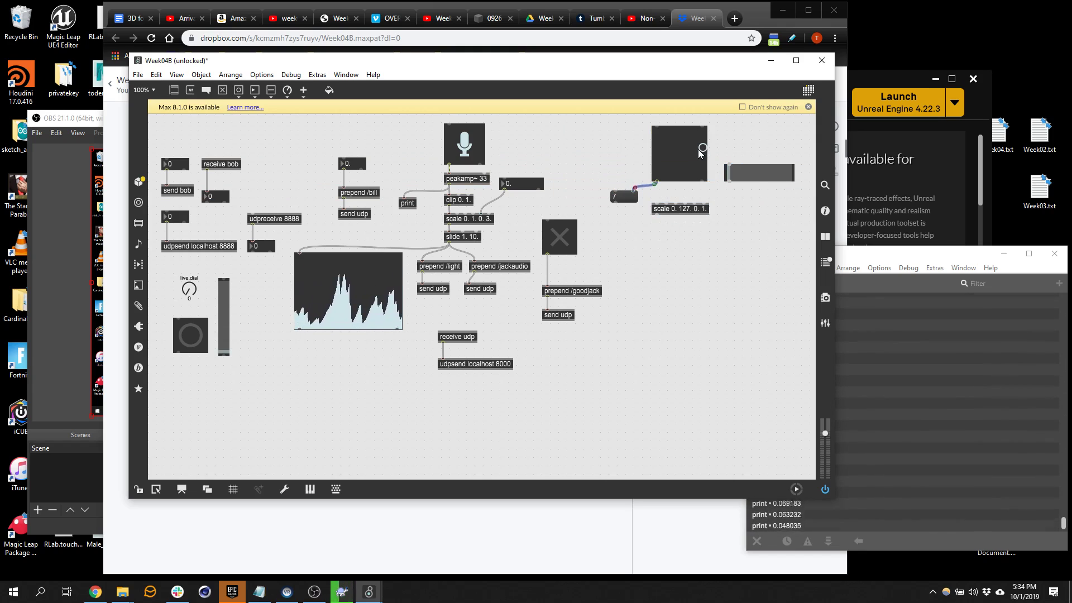
left_click_drag(702, 148, 656, 152, "ctrl")
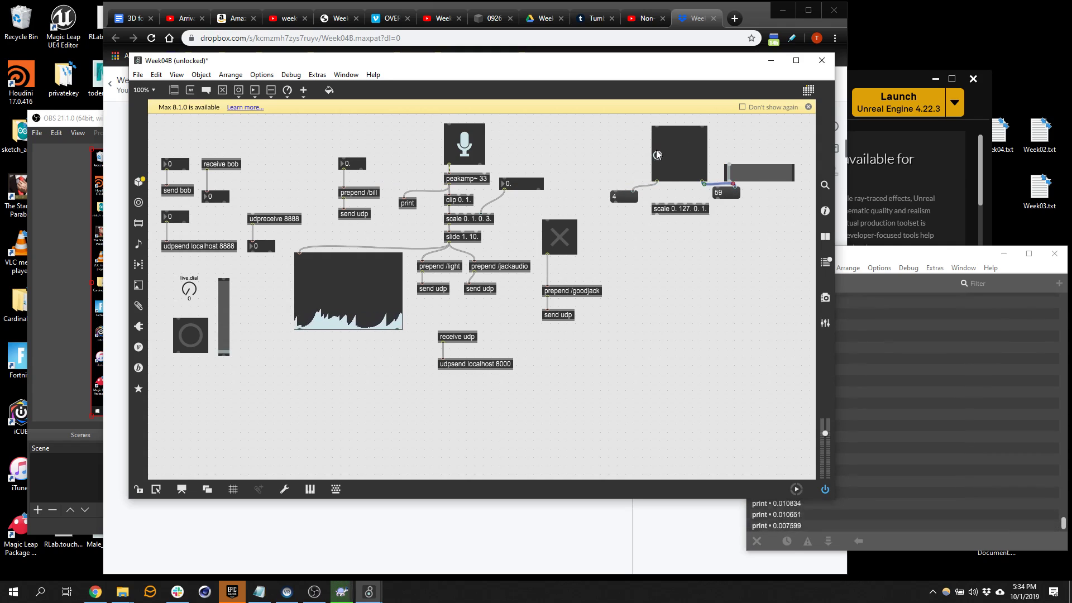
Duplicate the scale object twice and connect the pictslider's two outlets and the horizontal slider to one scale object each.
left_click_drag(672, 210, 733, 256, "alt")
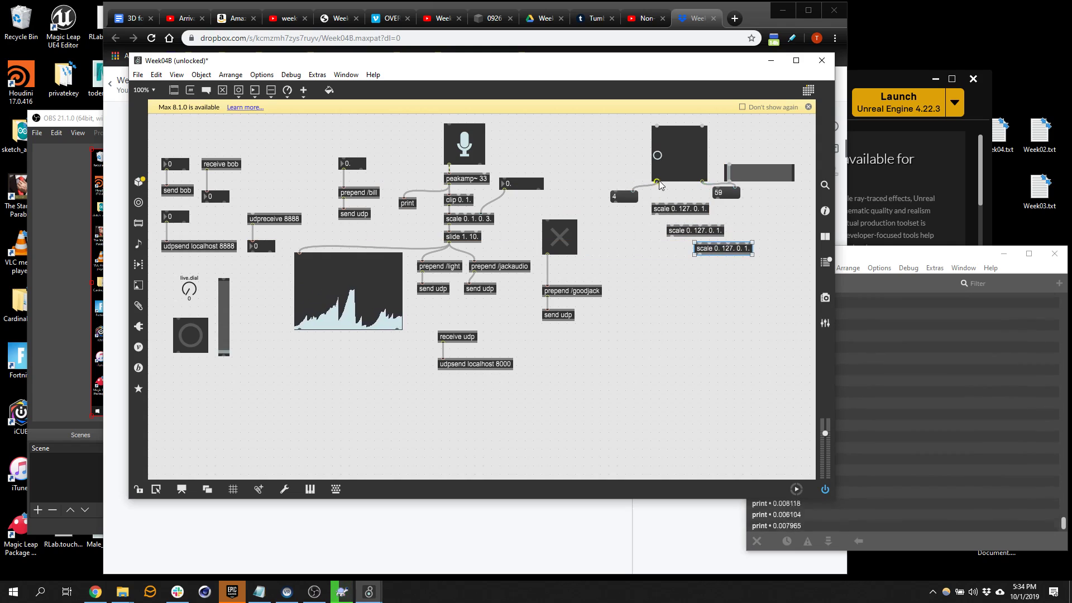
left_click_drag(656, 182, 672, 222)
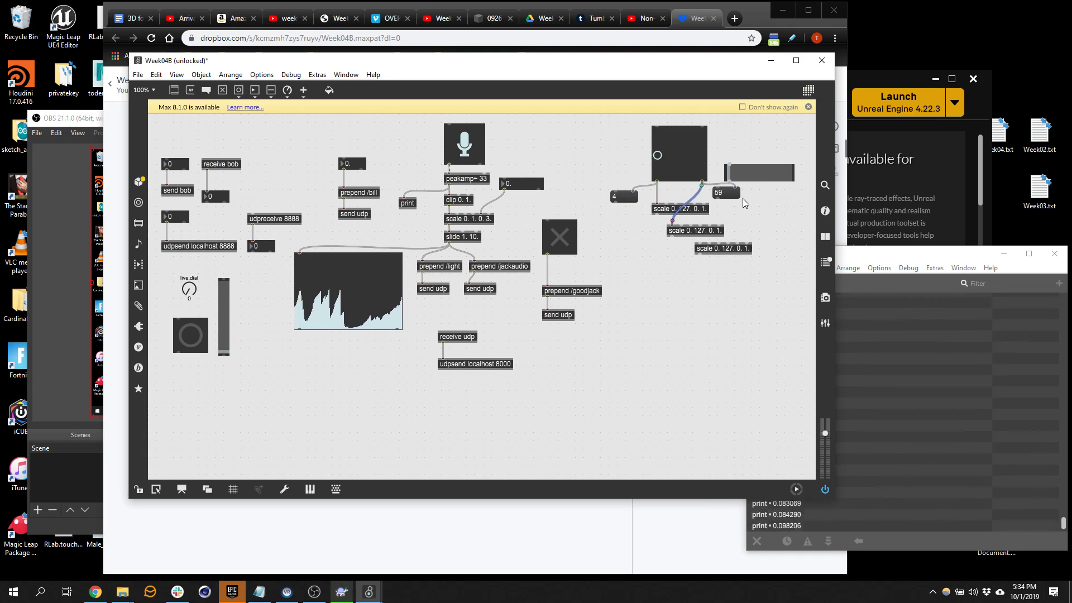
left_click_drag(728, 181, 762, 215)
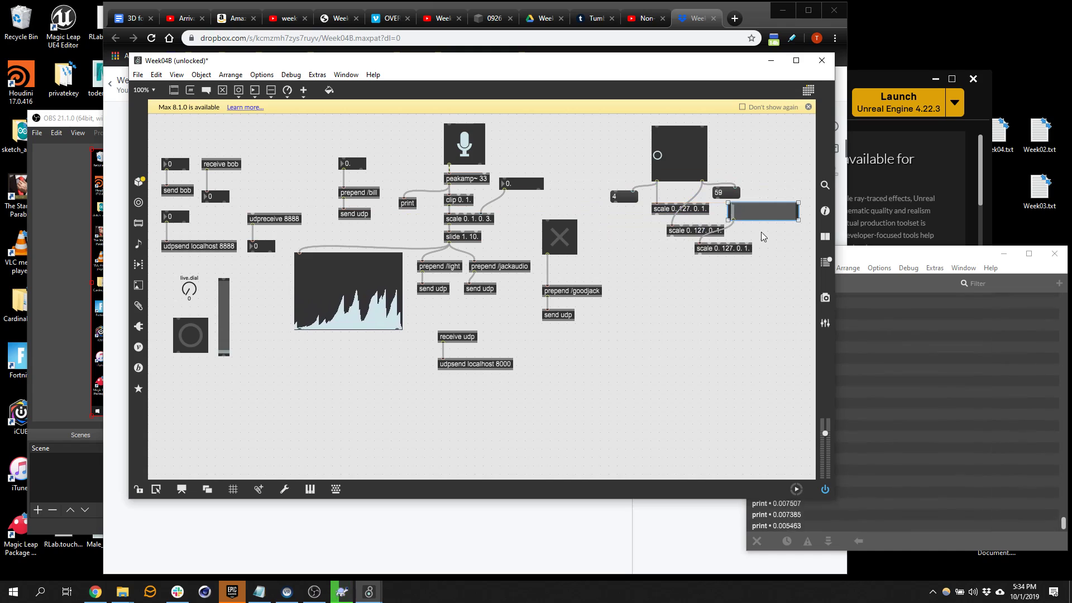
Add a "pak f f f" object below the three scale objects.
left_click(652, 276)
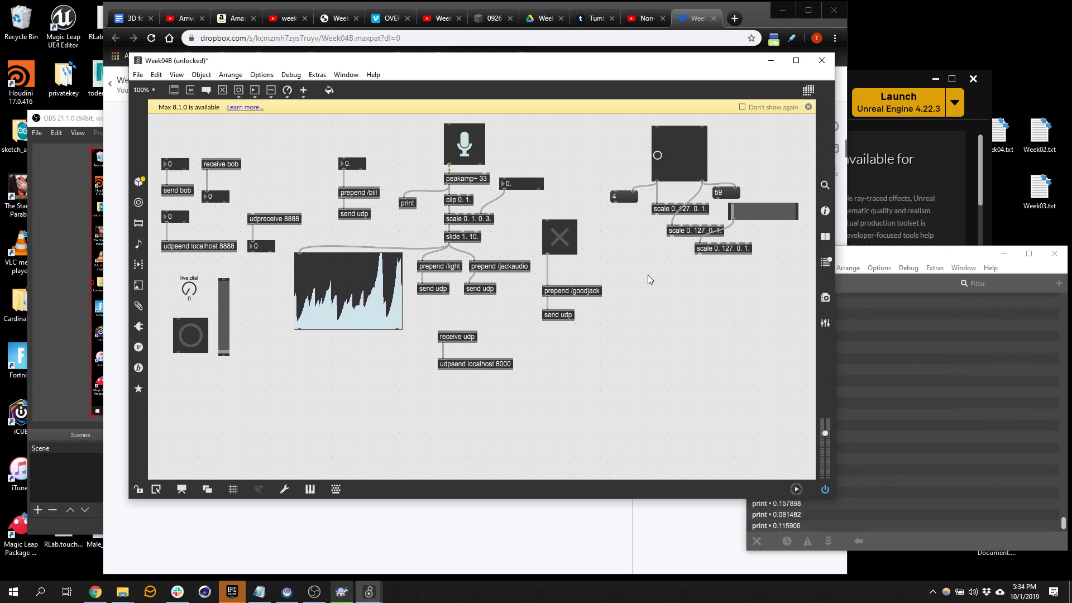
type("n")
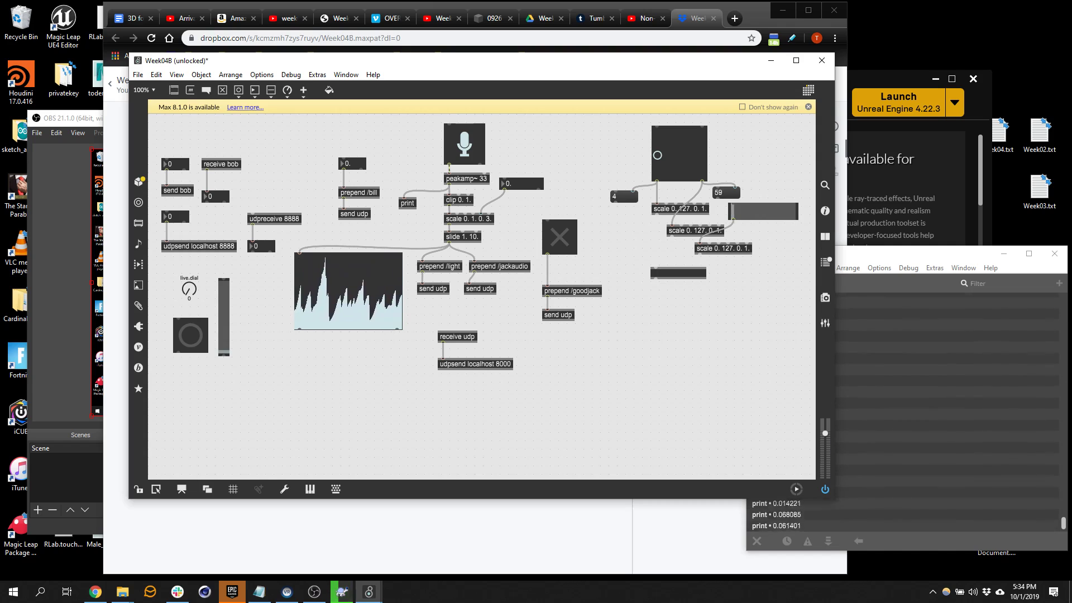
type("pak")
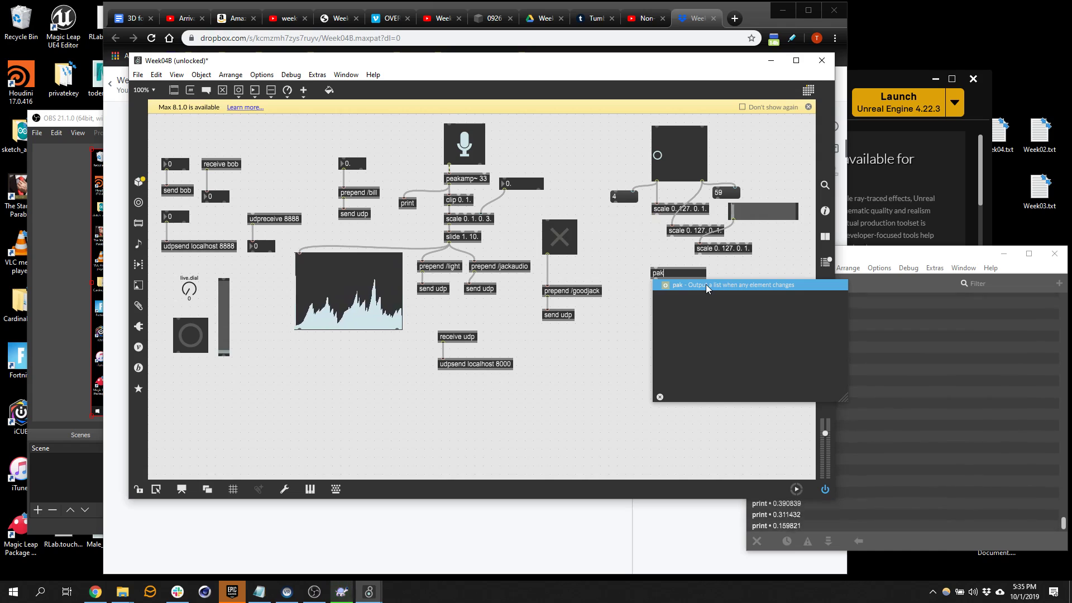
type("f f")
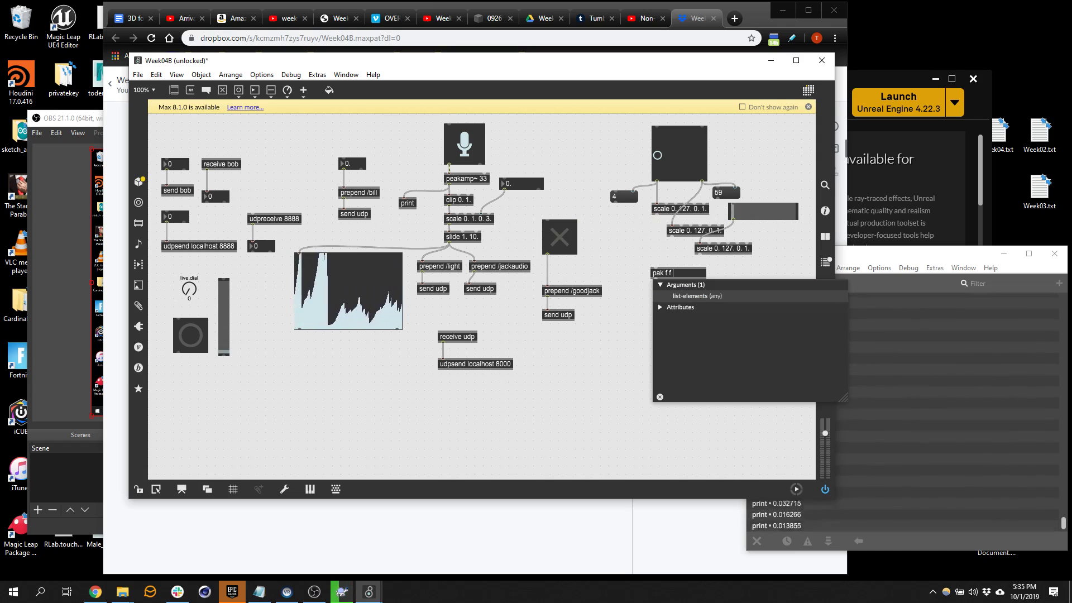
type(" f")
left_click(605, 231)
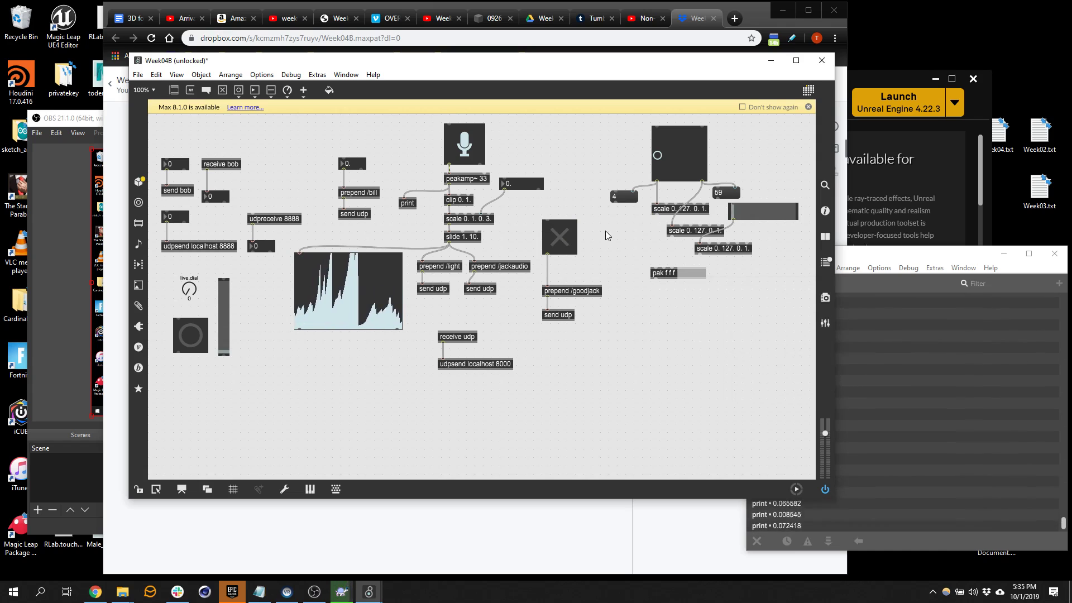
key("alt")
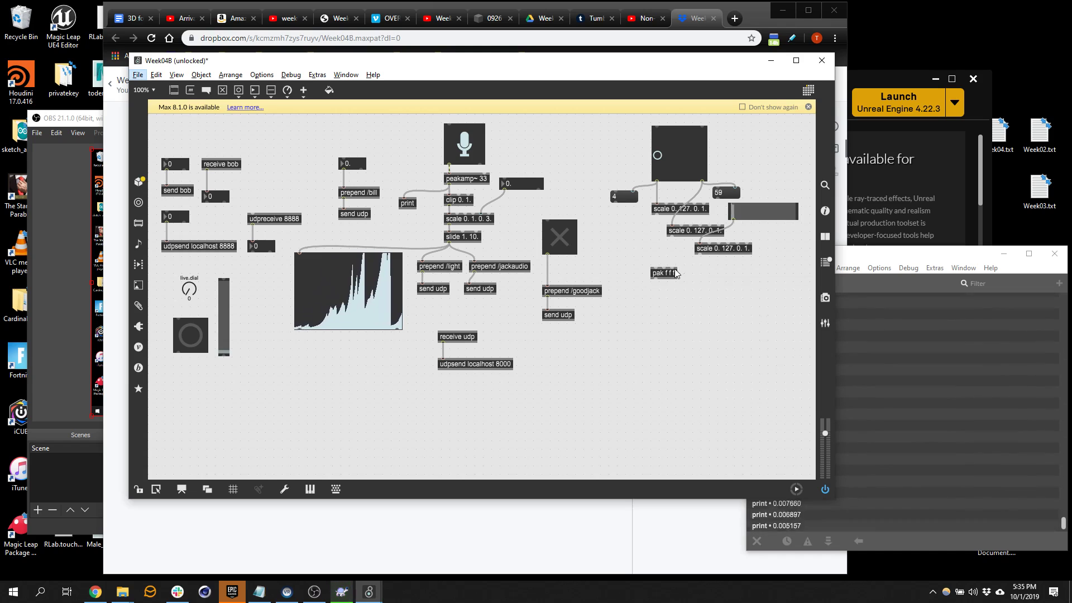
left_click(720, 325)
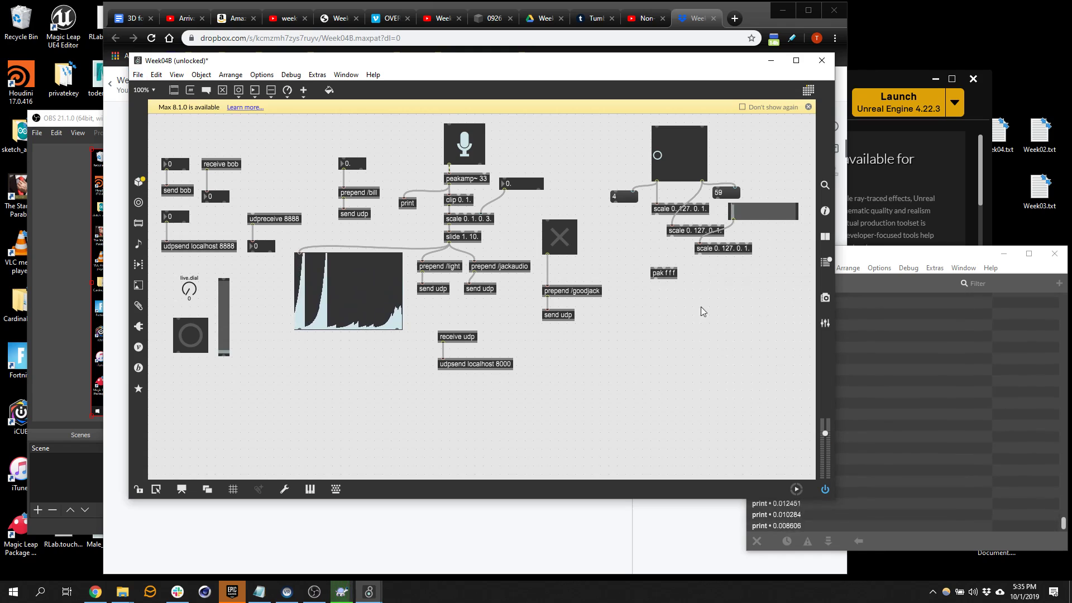
Lock the Week04B patch.
key("ctrl+e")
scroll(693, 275, "down", 8, "ctrl")
scroll(438, 192, "up", 10, "ctrl")
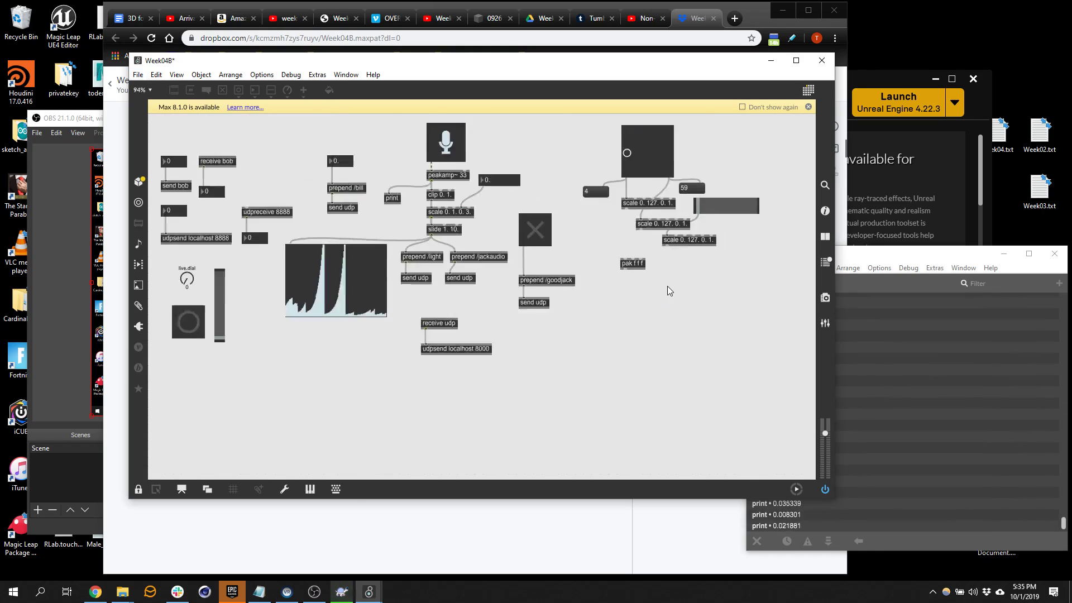
Unlock the patch and connect the three scale objects' outputs to the three inlets of the "pak f f f" object in order.
scroll(697, 278, "up", 2, "ctrl")
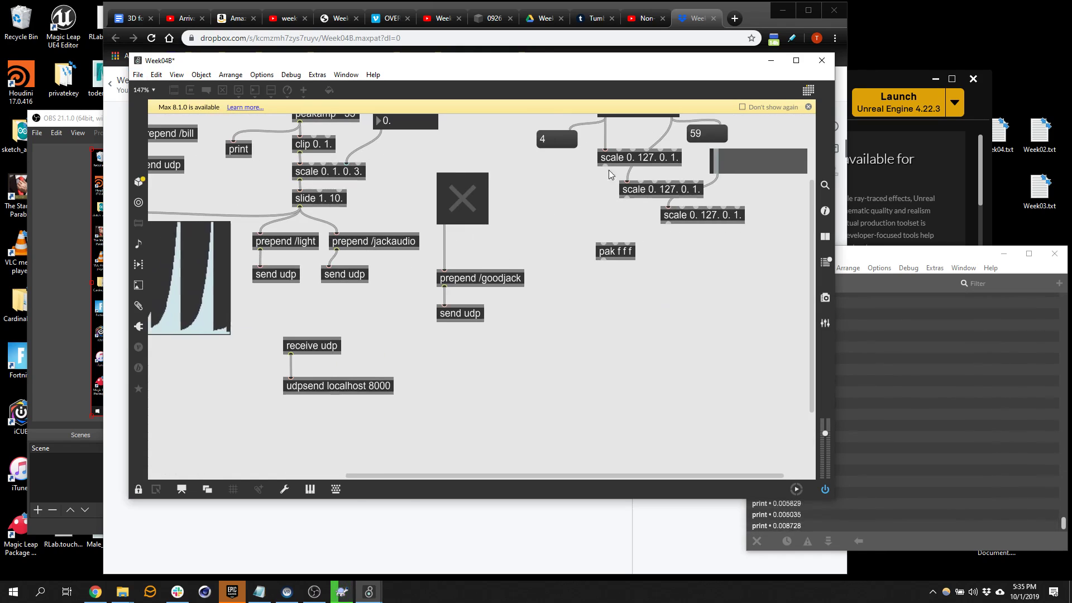
key("ctrl+e")
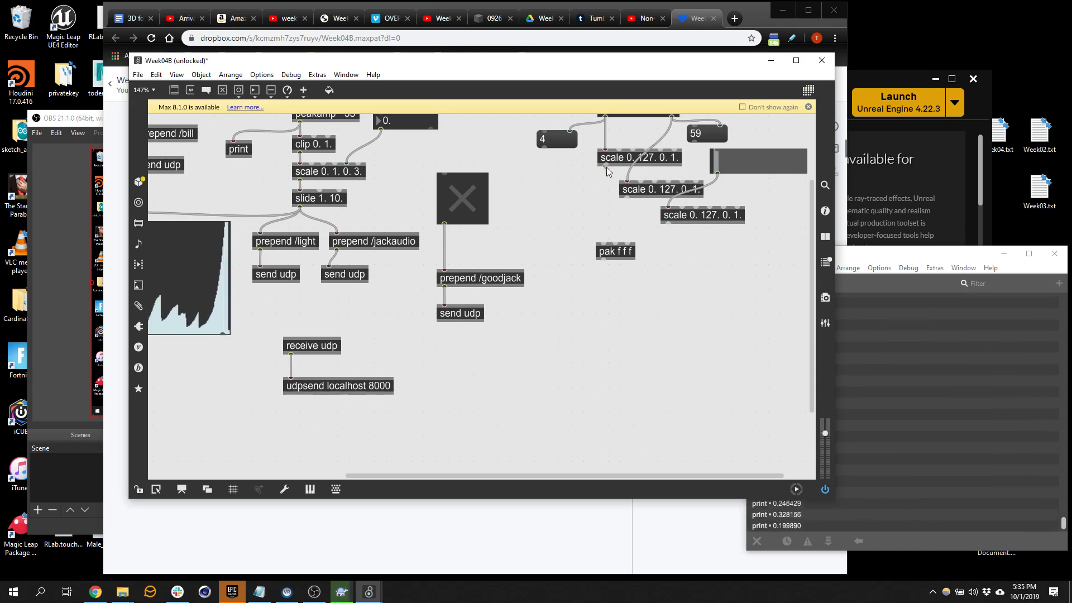
left_click_drag(605, 164, 603, 244)
left_click_drag(626, 197, 629, 246)
left_click(628, 254)
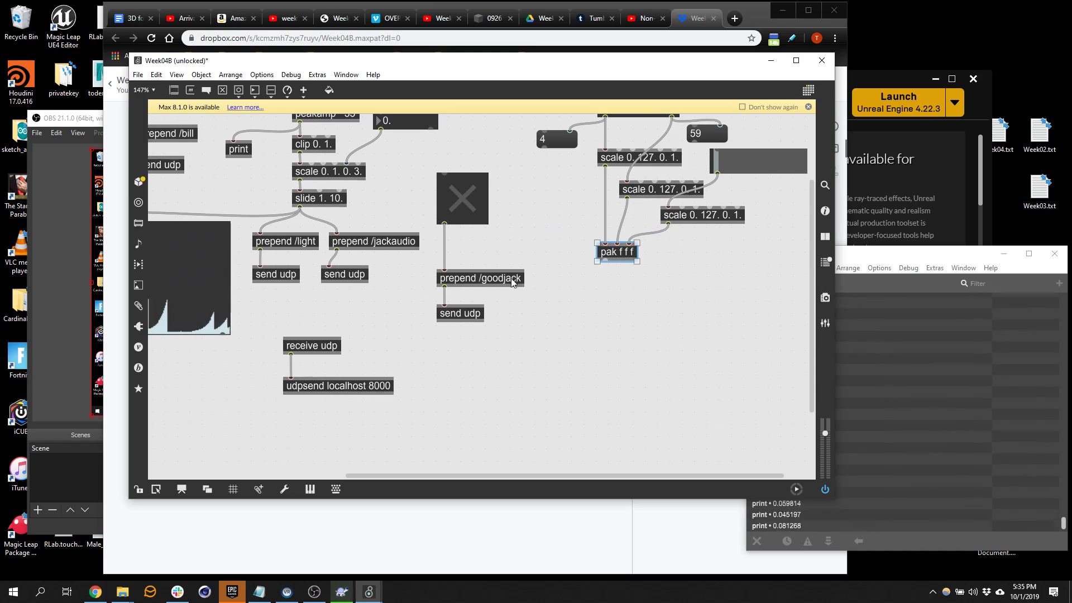
Add a "prepend /location" object below "pak f f f" and connect the pak output to it.
left_click(609, 304)
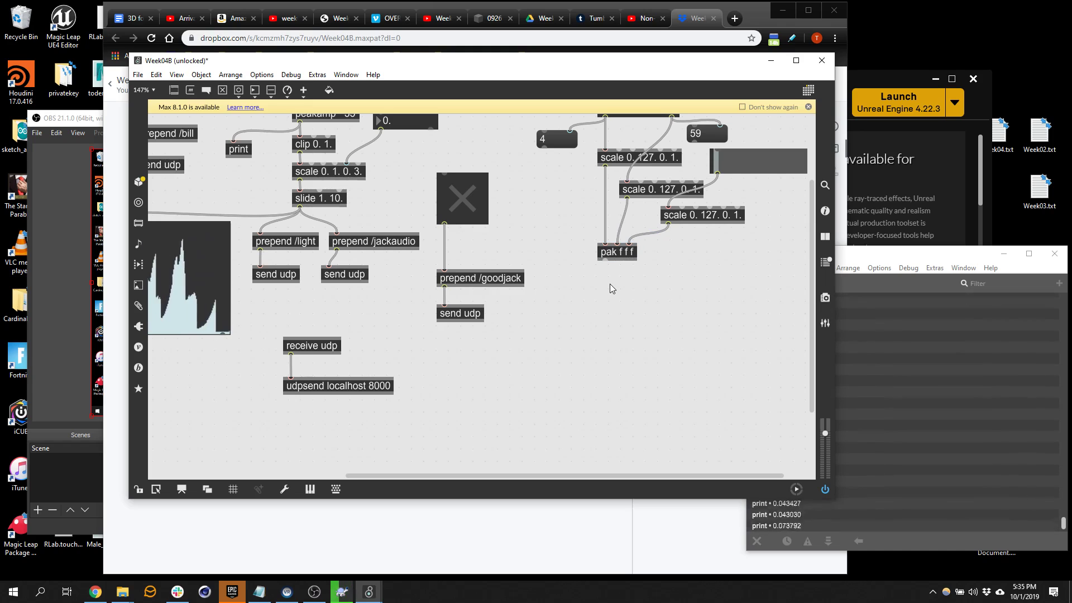
type("n")
type("prepen")
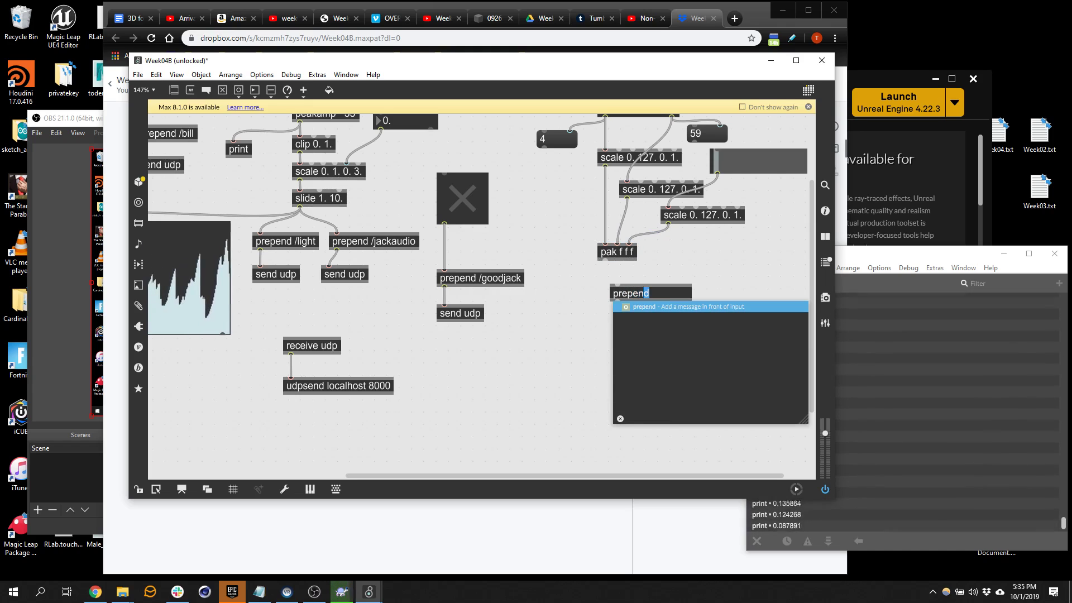
type("d /l")
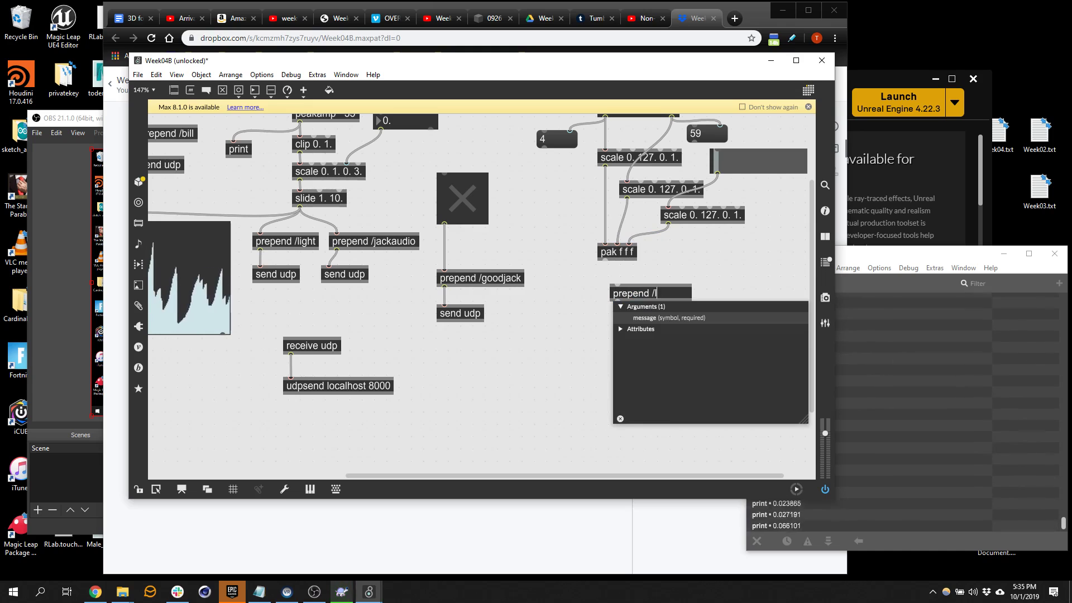
type("ocation")
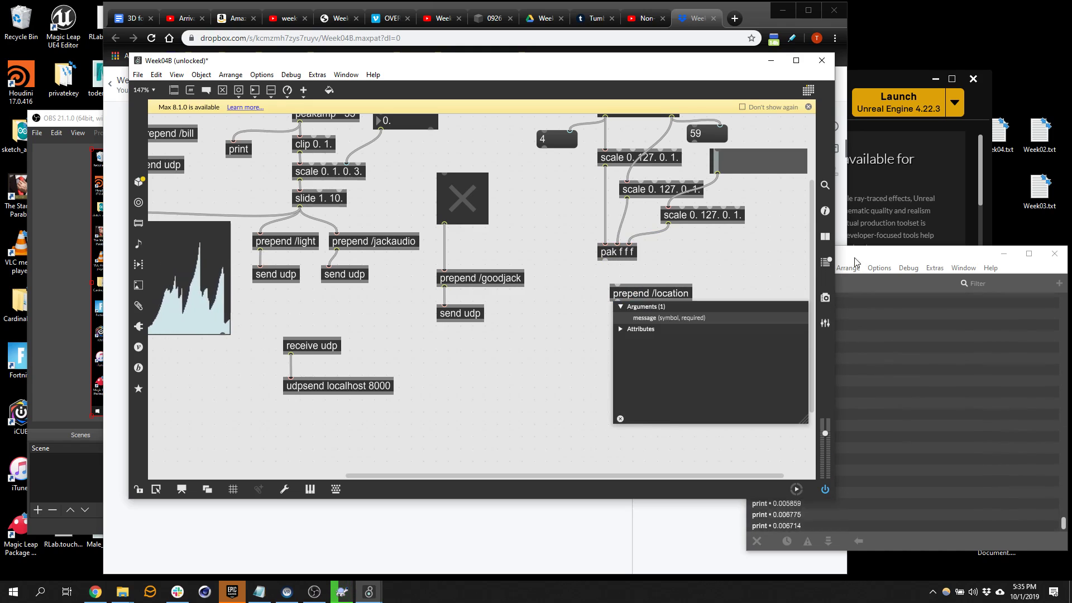
key("Return")
mouse_move(664, 294)
left_mouse_down()
mouse_move(628, 294)
mouse_move(652, 295)
left_mouse_up()
left_click_drag(605, 260, 606, 286)
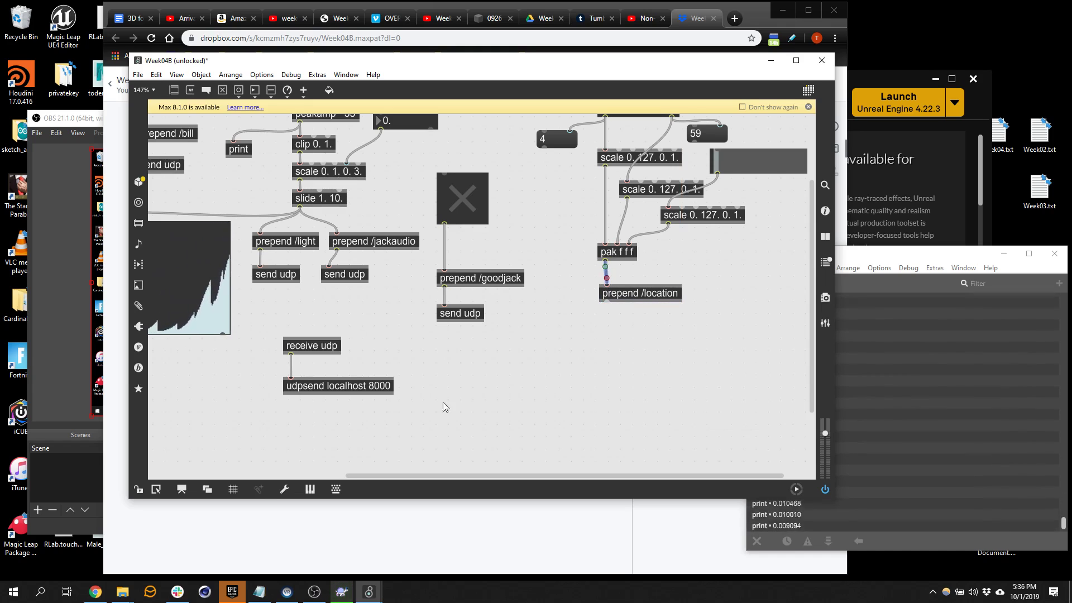
Disconnect the print object from peakamp~, move it below "prepend /location", and connect it to that object's output.
left_click(276, 130)
key("Delete")
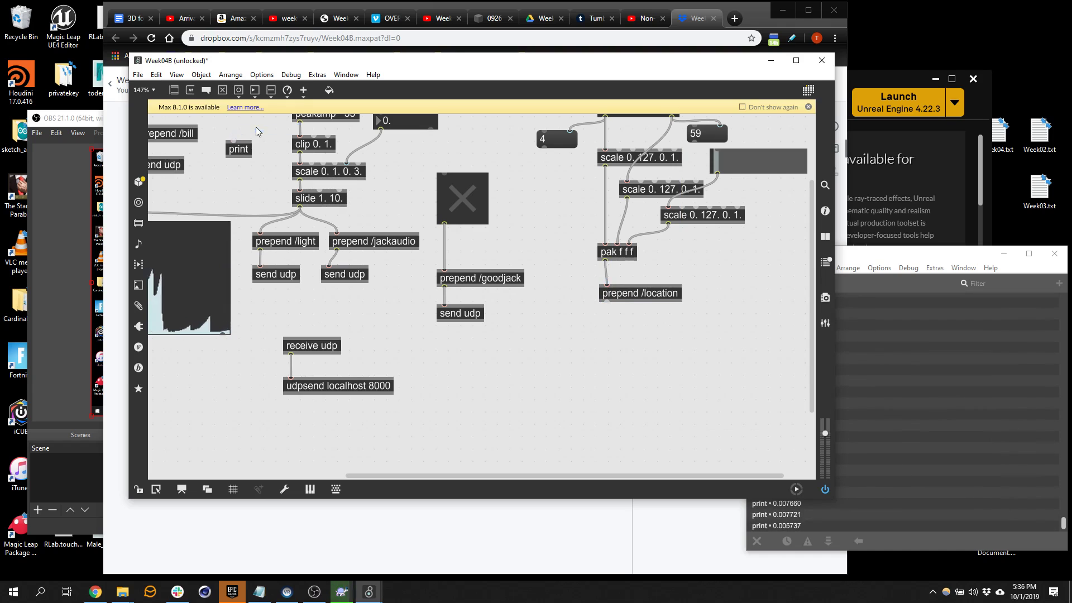
left_click_drag(245, 156, 621, 344)
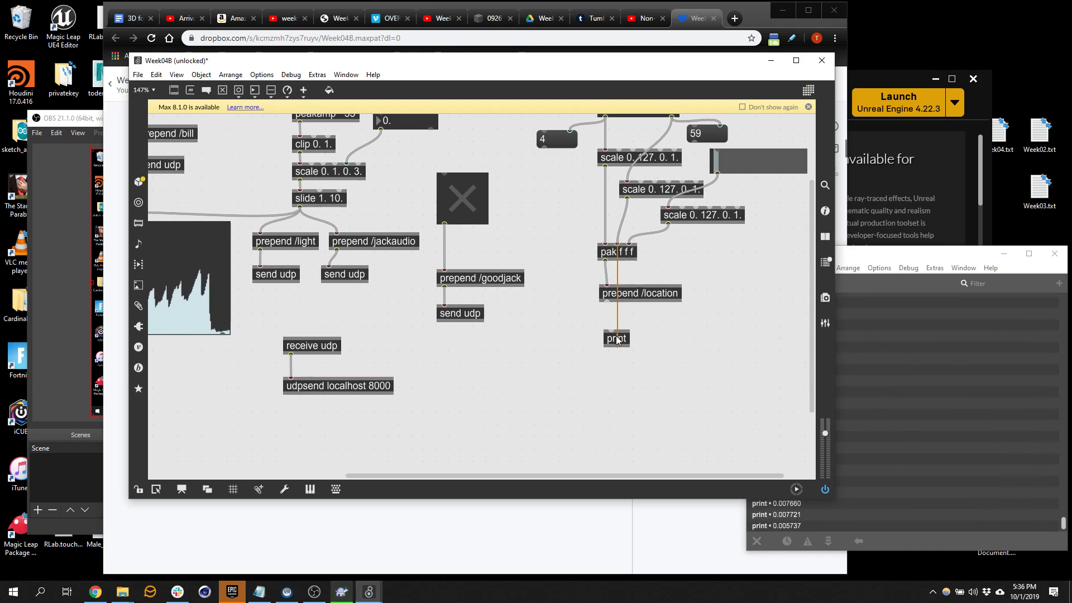
left_click_drag(606, 302, 617, 337)
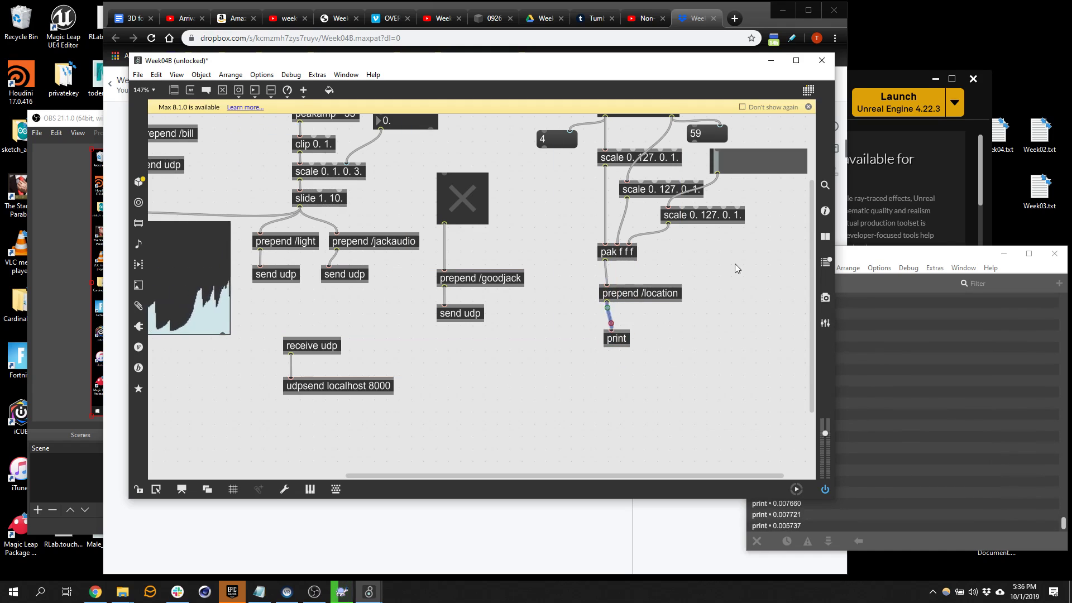
Lock the patch and try the pictslider knob and horizontal slider while checking the /location messages in the Max Console.
key("ctrl+e")
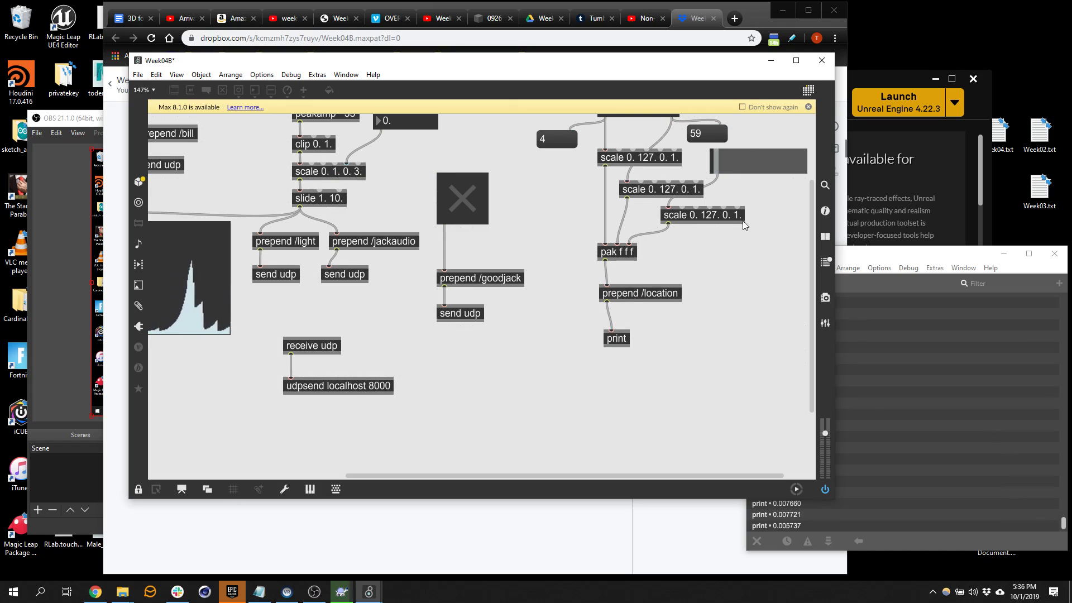
scroll(745, 223, "up", 3)
left_click_drag(652, 150, 679, 158)
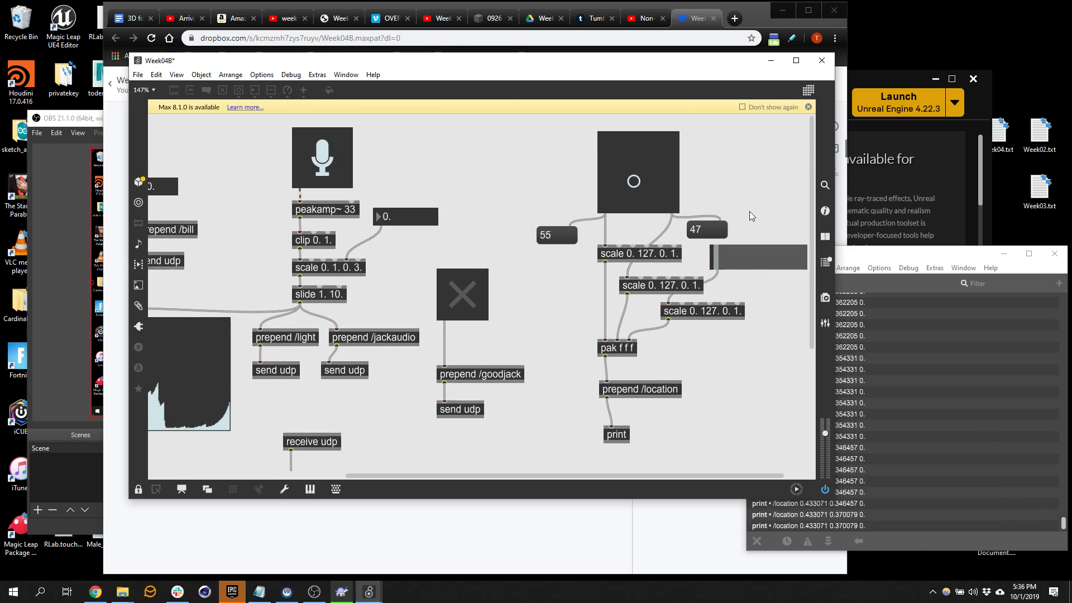
left_click_drag(933, 248, 940, 219)
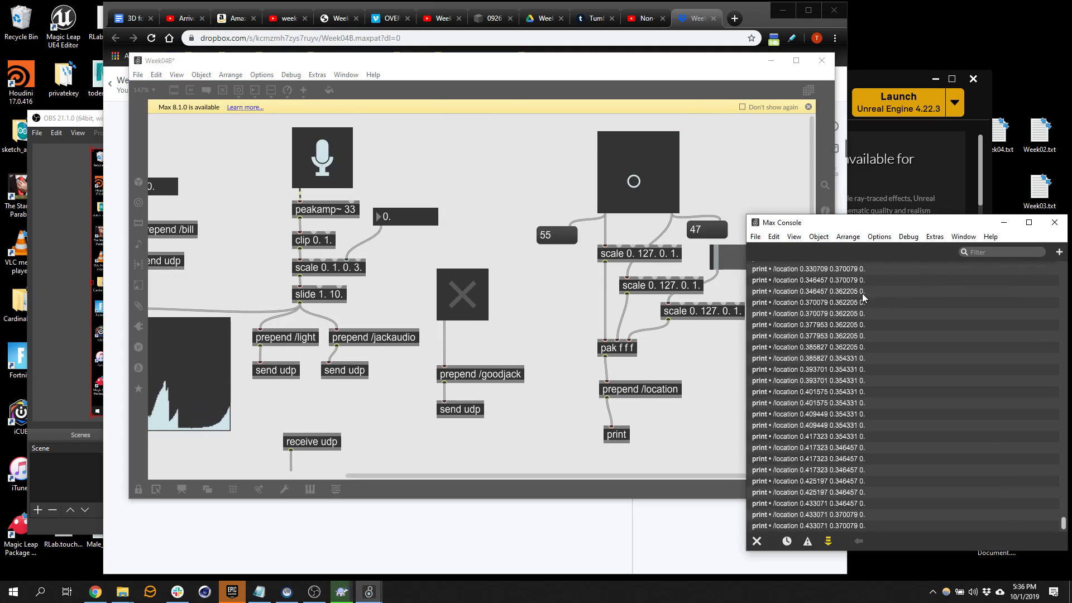
mouse_move(655, 178)
left_mouse_down()
mouse_move(617, 182)
mouse_move(653, 177)
left_mouse_up()
left_click_drag(745, 261, 741, 254)
Arrange the patch and Max Console windows side by side and test both sliders against the printed list again.
left_click_drag(912, 223, 937, 200)
left_click_drag(654, 71, 607, 69)
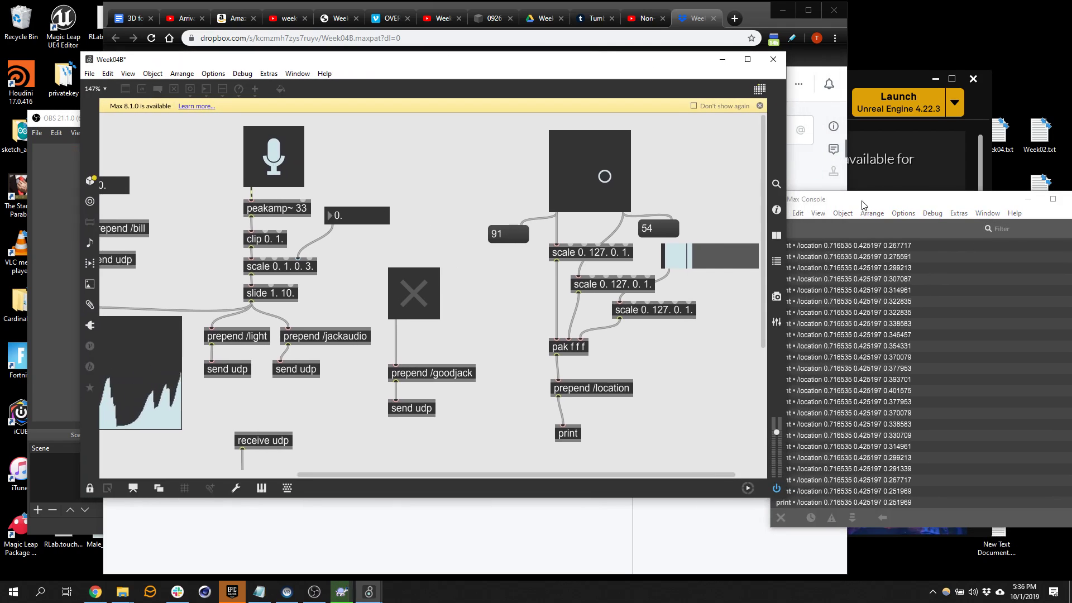
mouse_move(689, 266)
left_mouse_down()
mouse_move(731, 263)
mouse_move(672, 263)
mouse_move(707, 262)
left_mouse_up()
left_click_drag(634, 181, 600, 169)
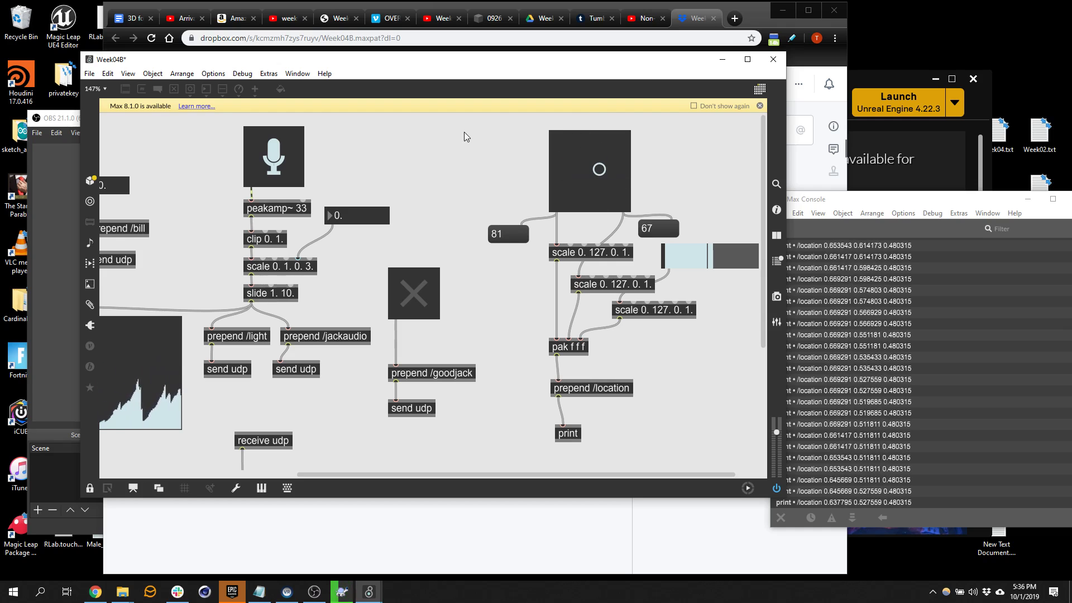
Unlock the patch and add a second pictslider object between the microphone object and the existing pictslider.
left_click(449, 137, "ctrl")
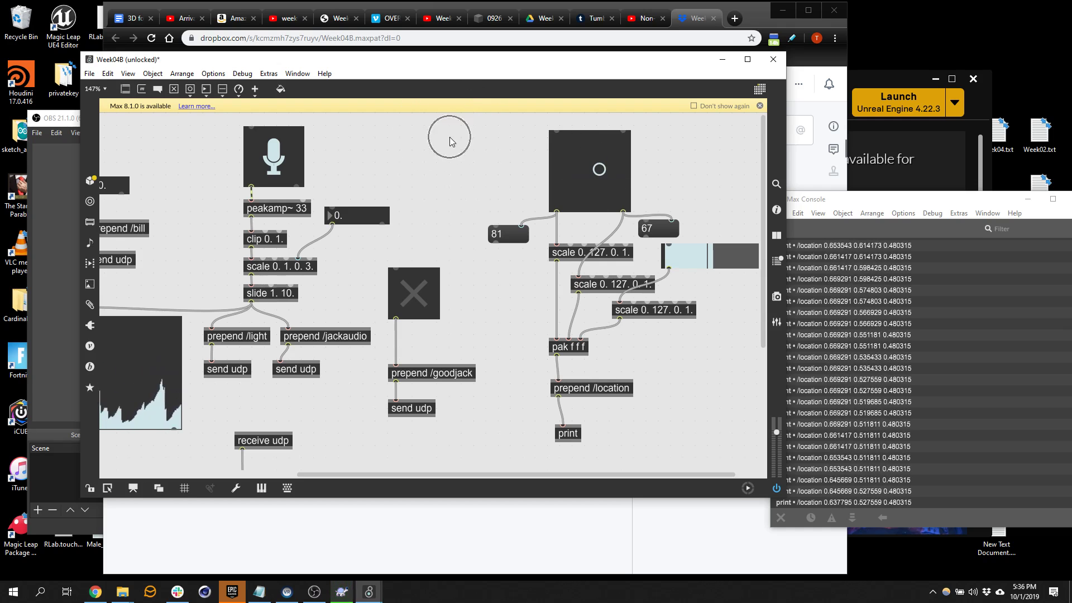
double_click(426, 154)
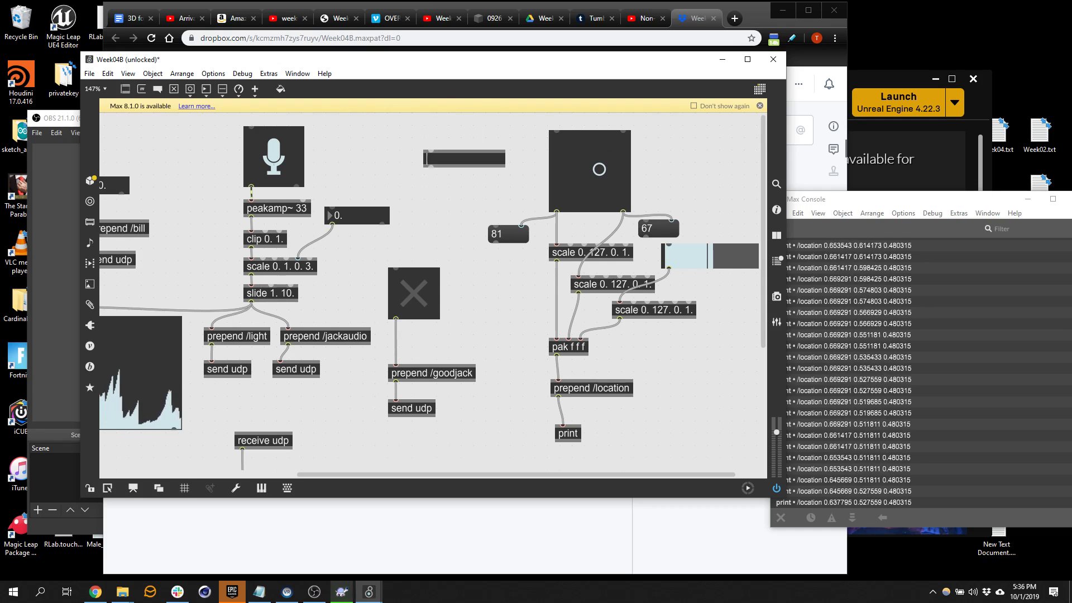
type("pictslider")
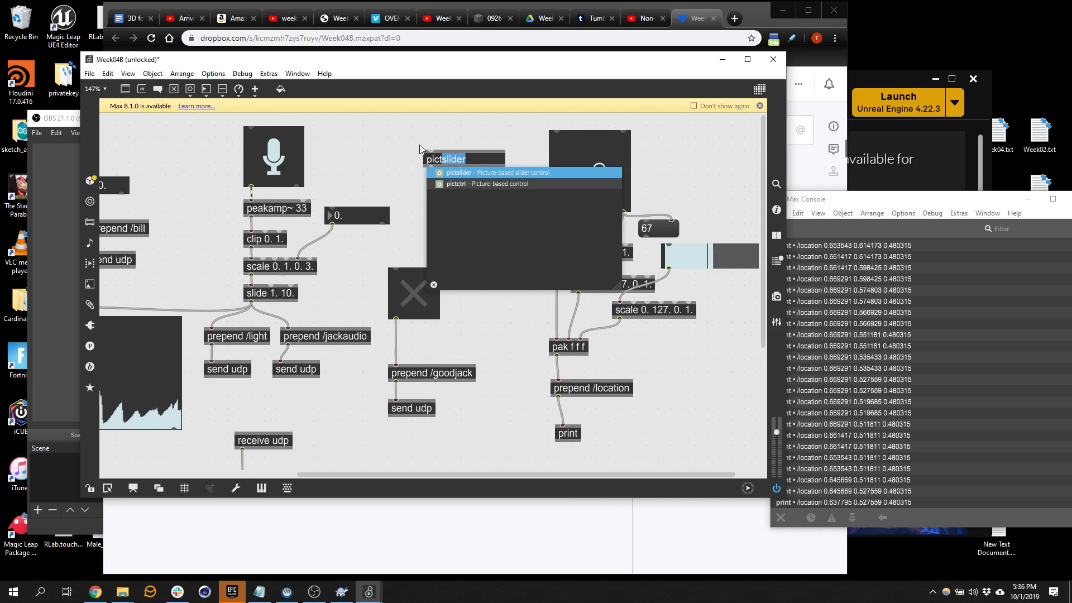
key("Return")
left_click_drag(444, 190, 429, 172)
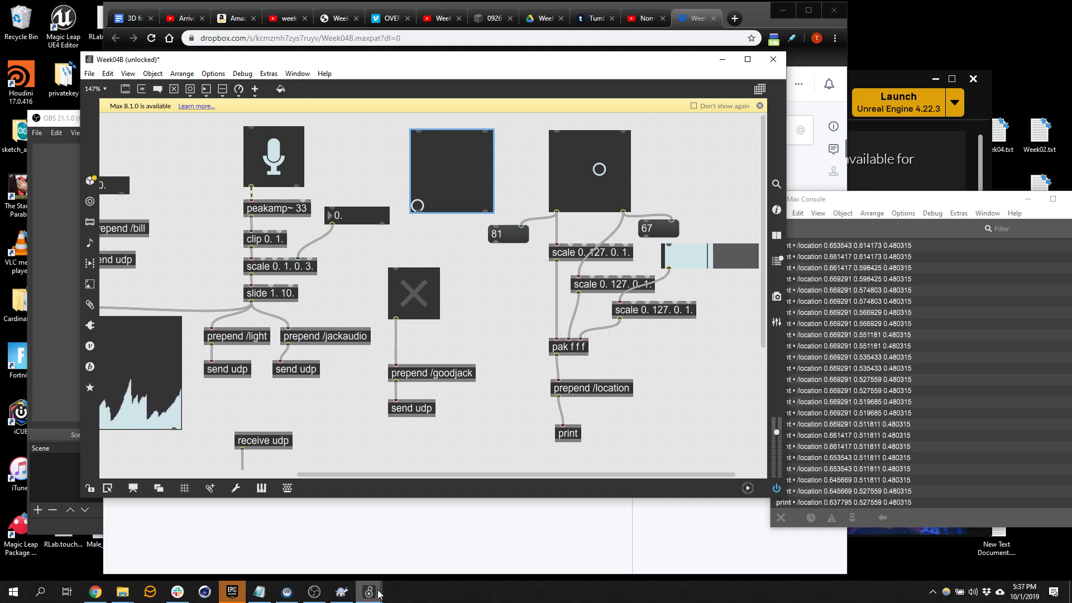
Close the finished update report, open the IA2019 project from the Epic Games Launcher library, and bring the Unreal Editor forward.
left_click(341, 592)
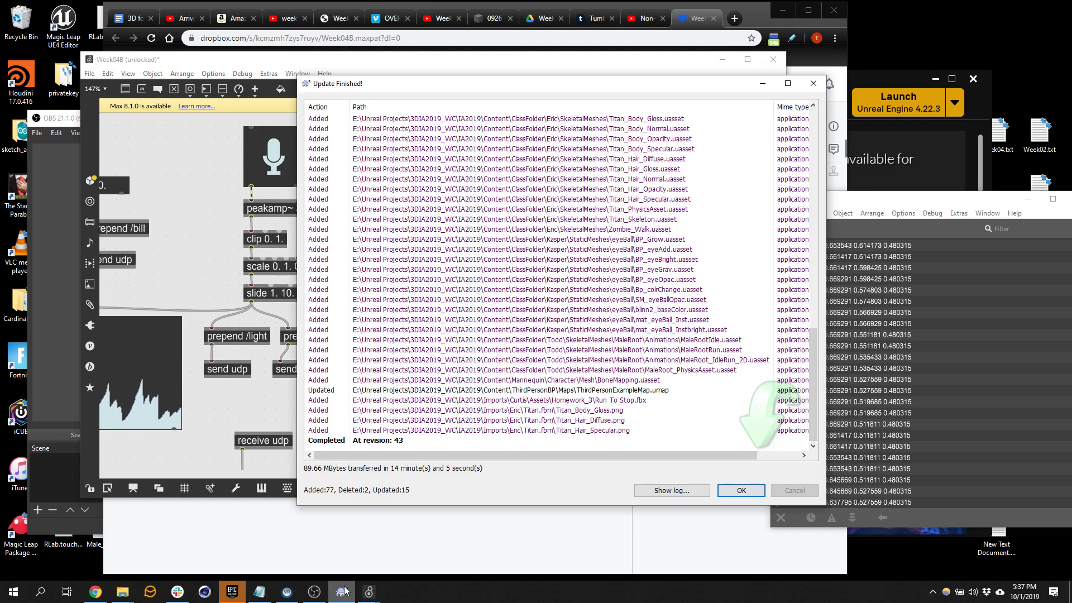
left_click(741, 490)
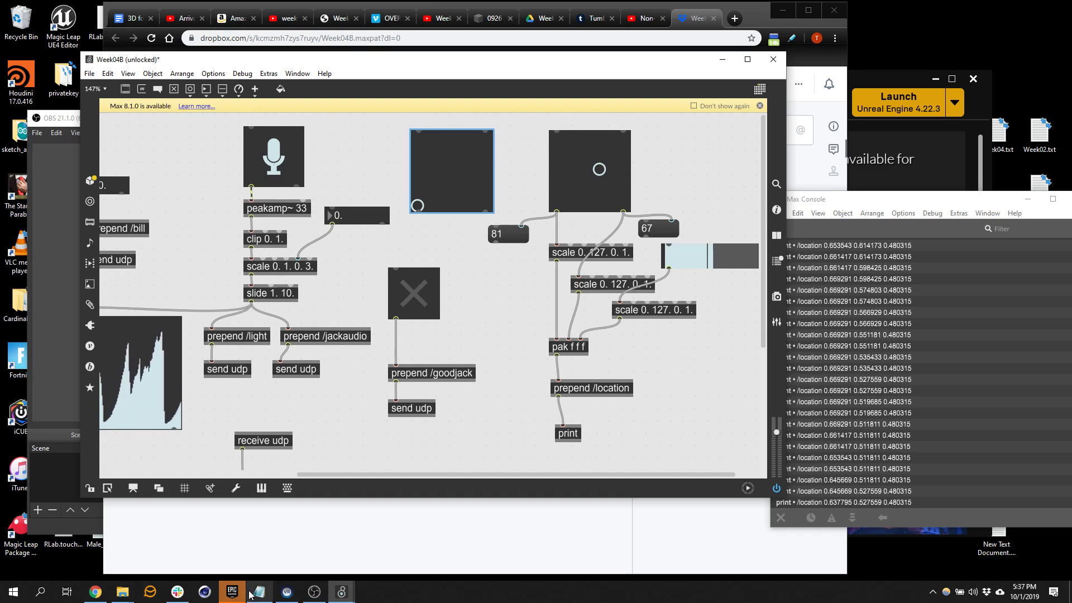
left_click(230, 592)
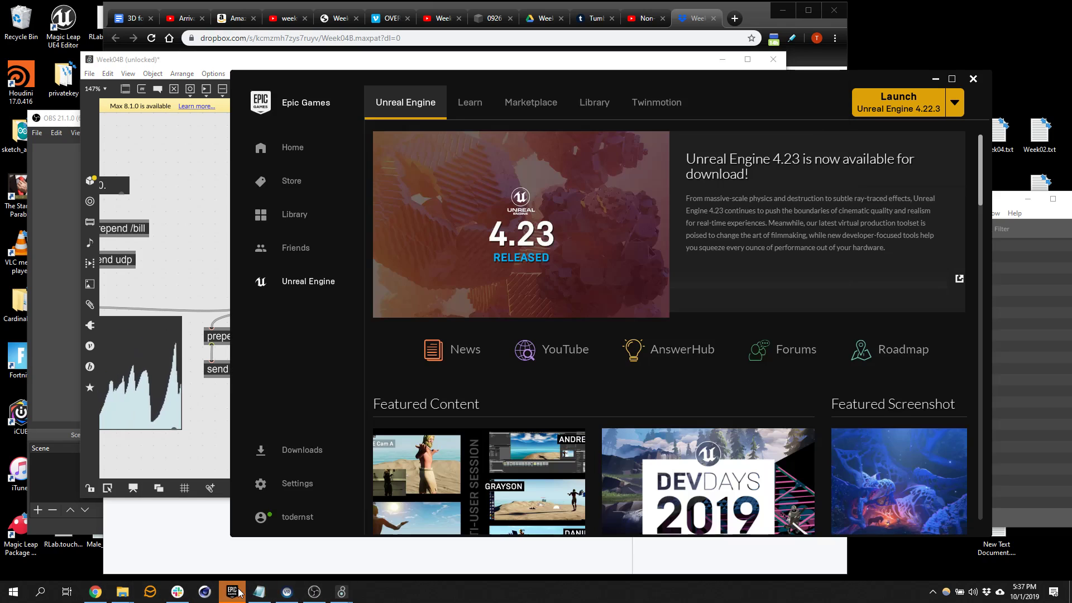
left_click(594, 102)
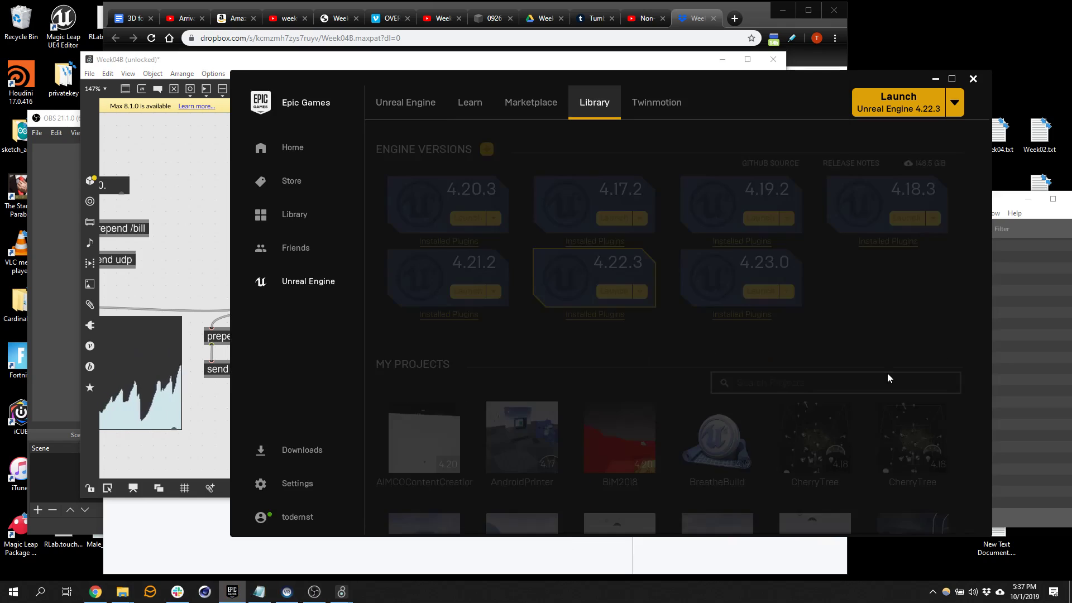
scroll(917, 413, "down", 5)
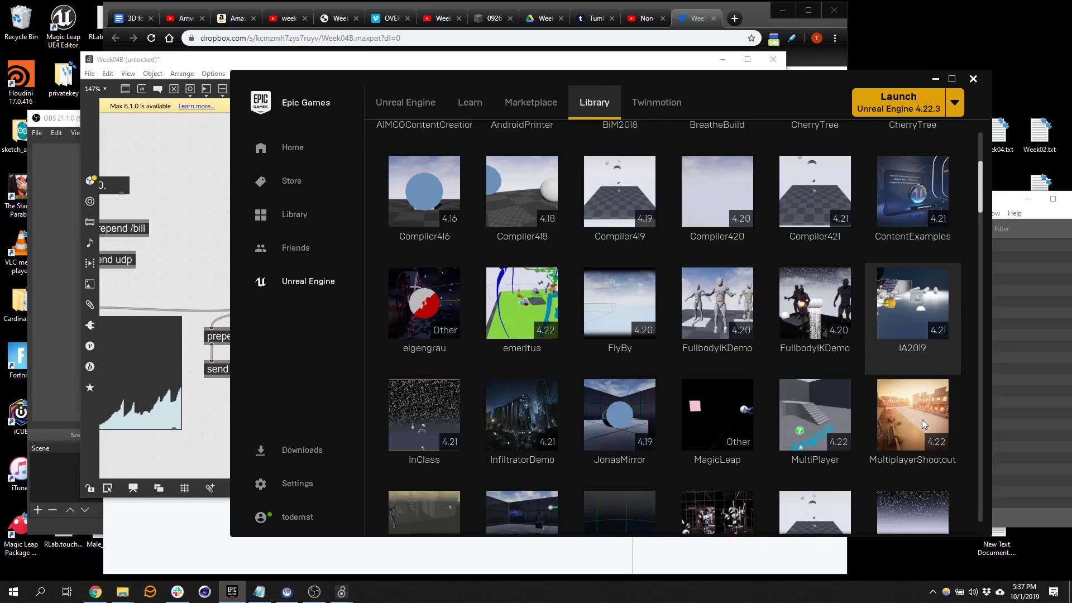
double_click(915, 273)
left_click(166, 196)
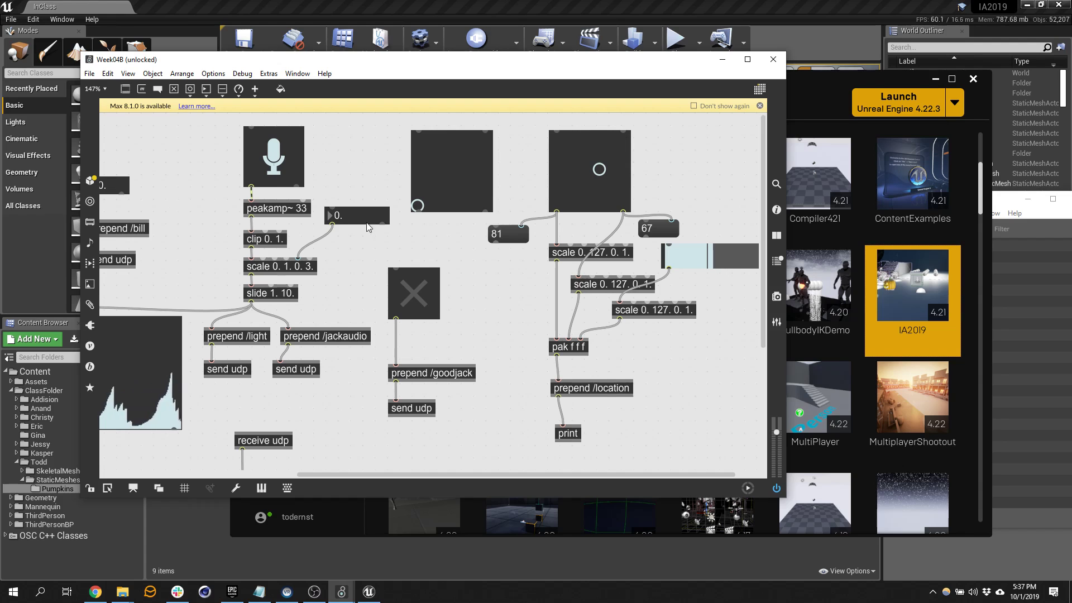
left_click(850, 5)
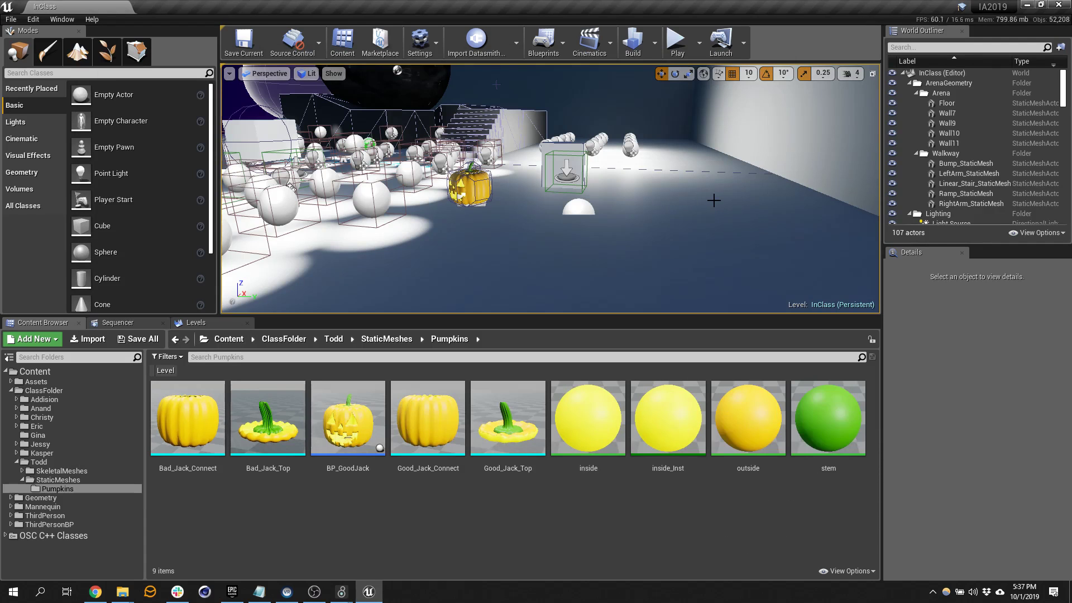
right_click_drag(627, 213, 566, 240)
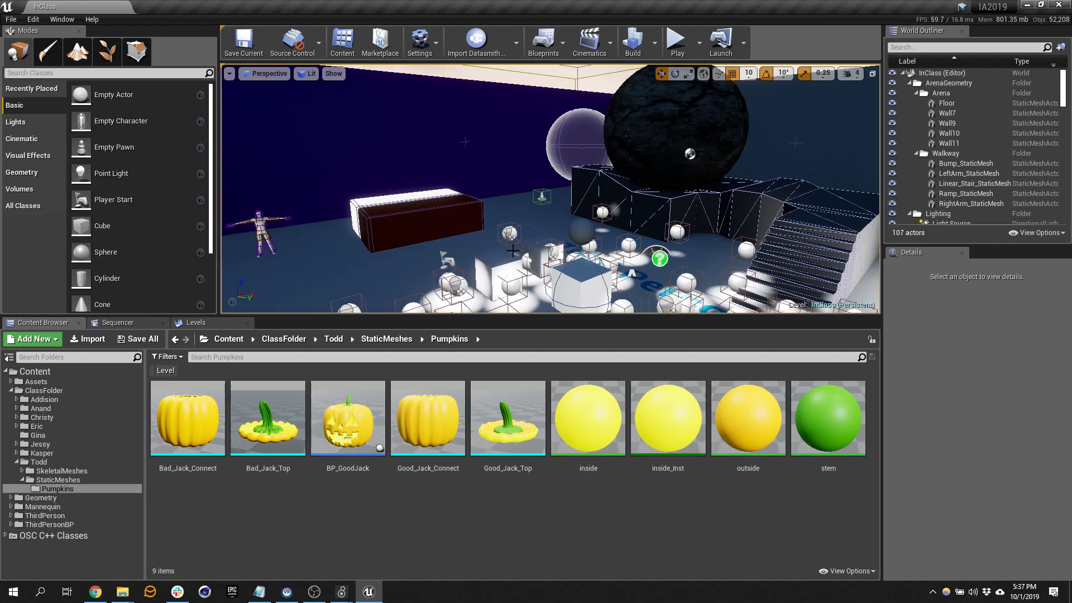
right_click_drag(580, 162, 724, 190)
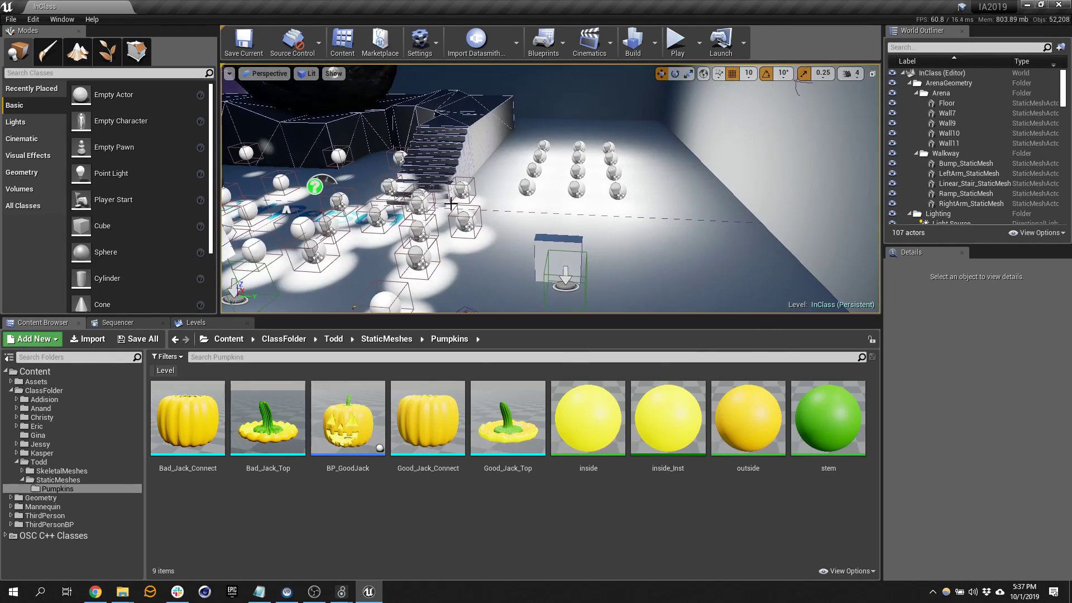
key("alt+Tab")
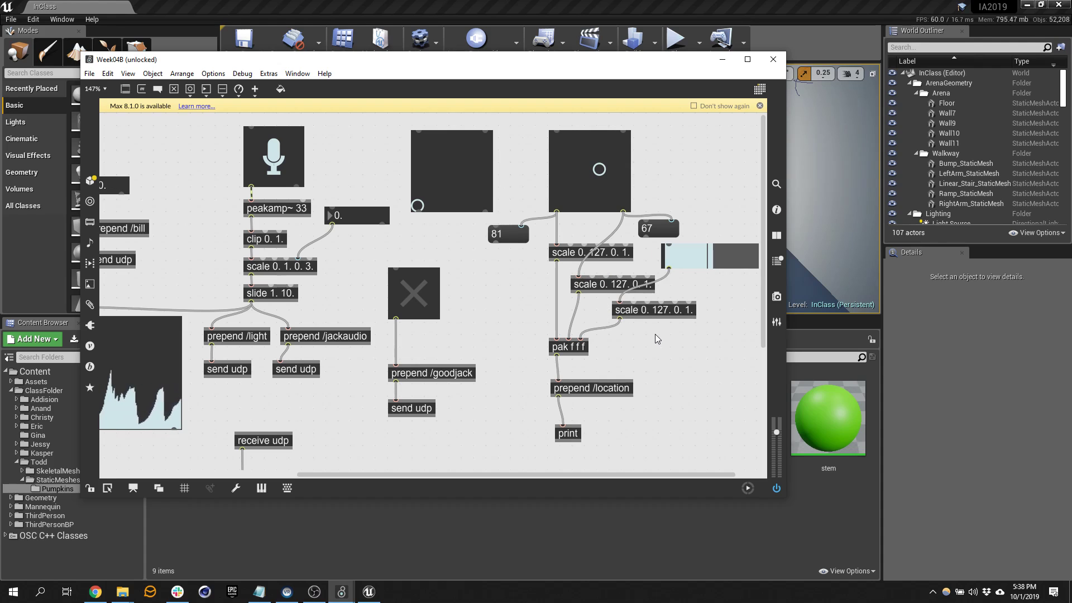
key("alt+Tab")
right_click_drag(642, 225, 580, 225)
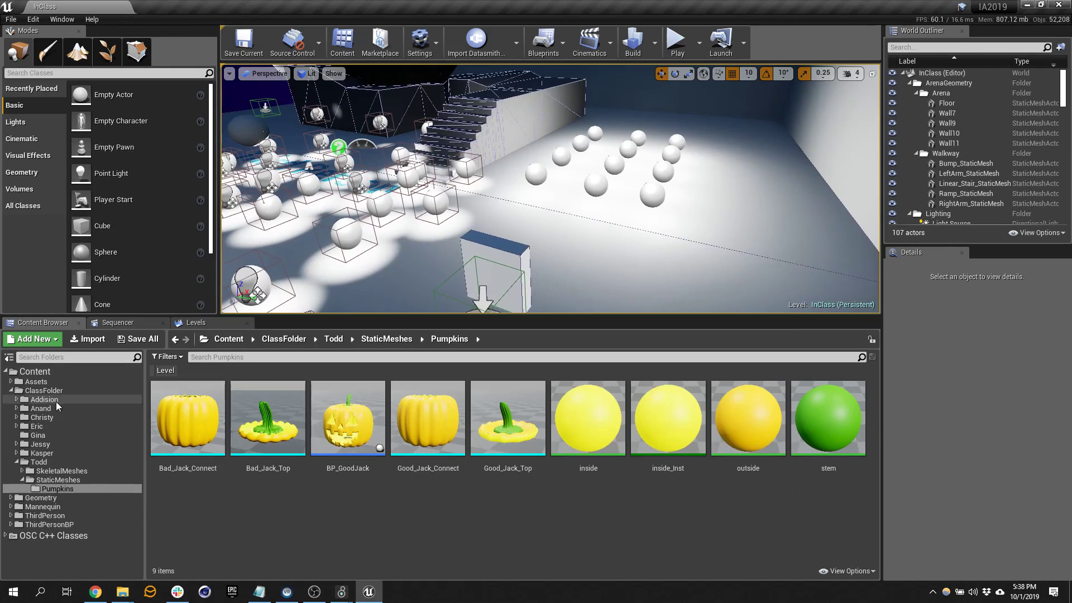
Create an Actor Blueprint Class named BP_Location in the Assets/Blueprint folder.
left_click(45, 462)
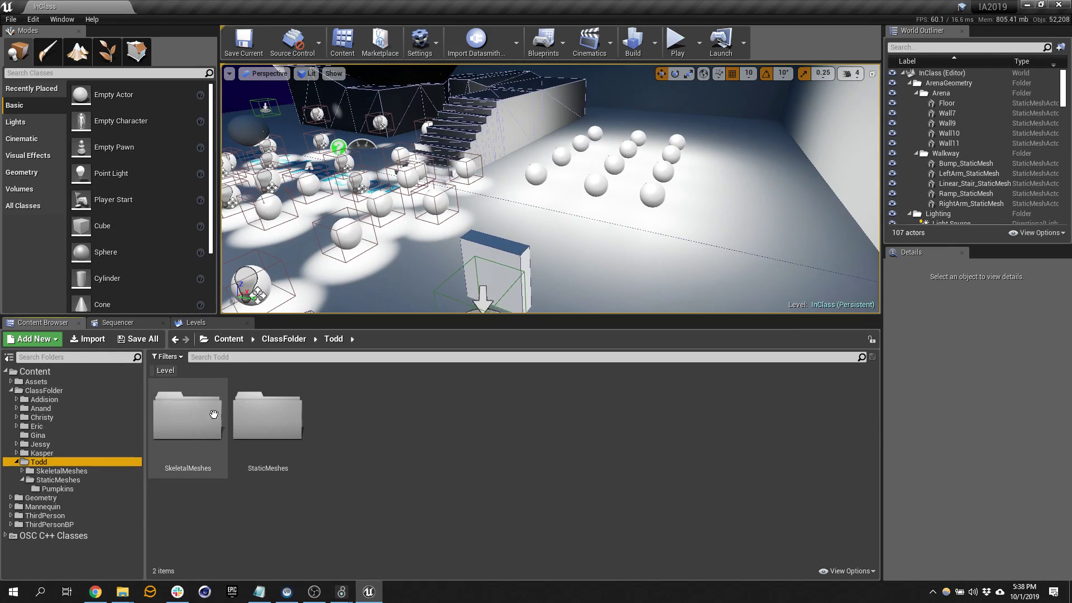
left_click(56, 381)
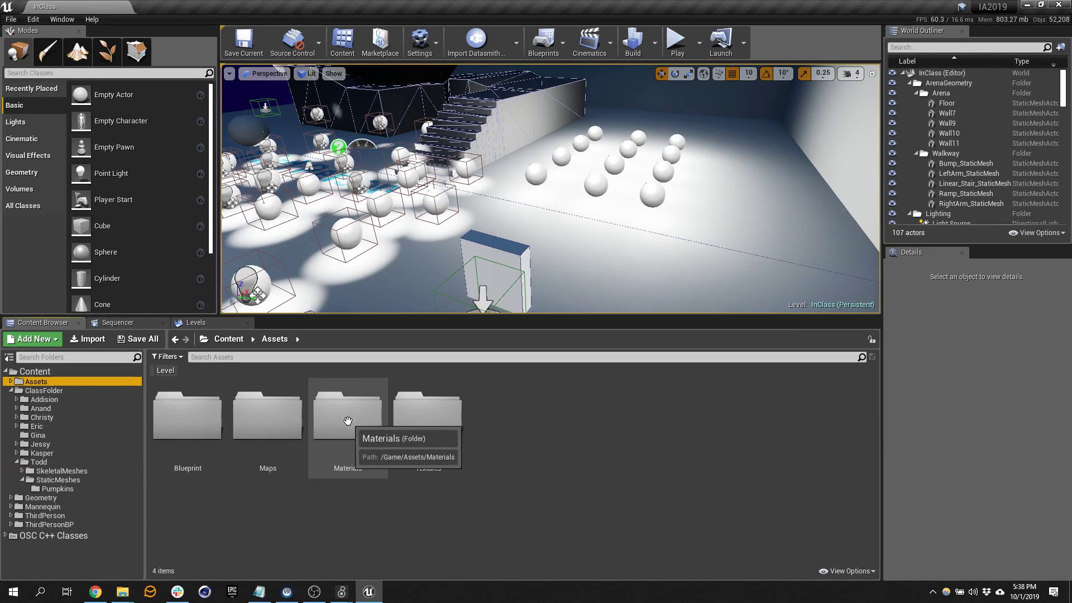
double_click(195, 419)
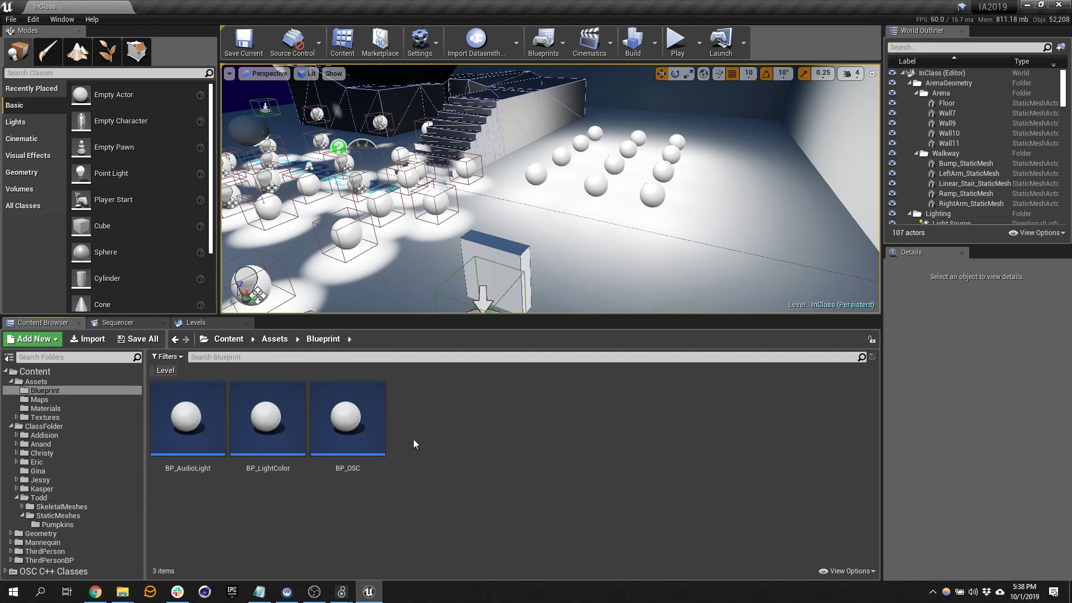
right_click(406, 422)
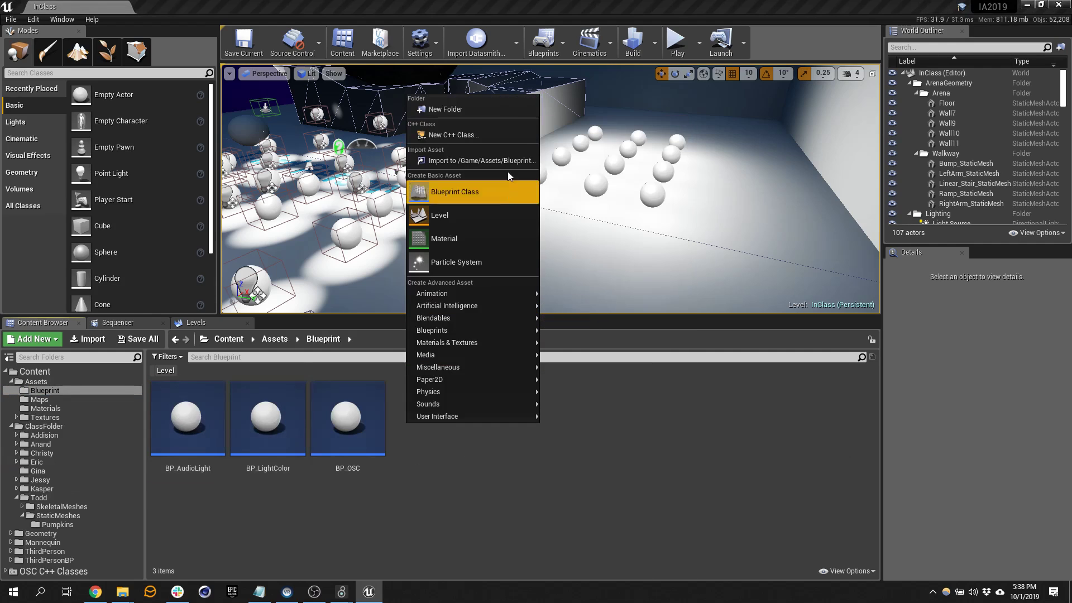
left_click(473, 191)
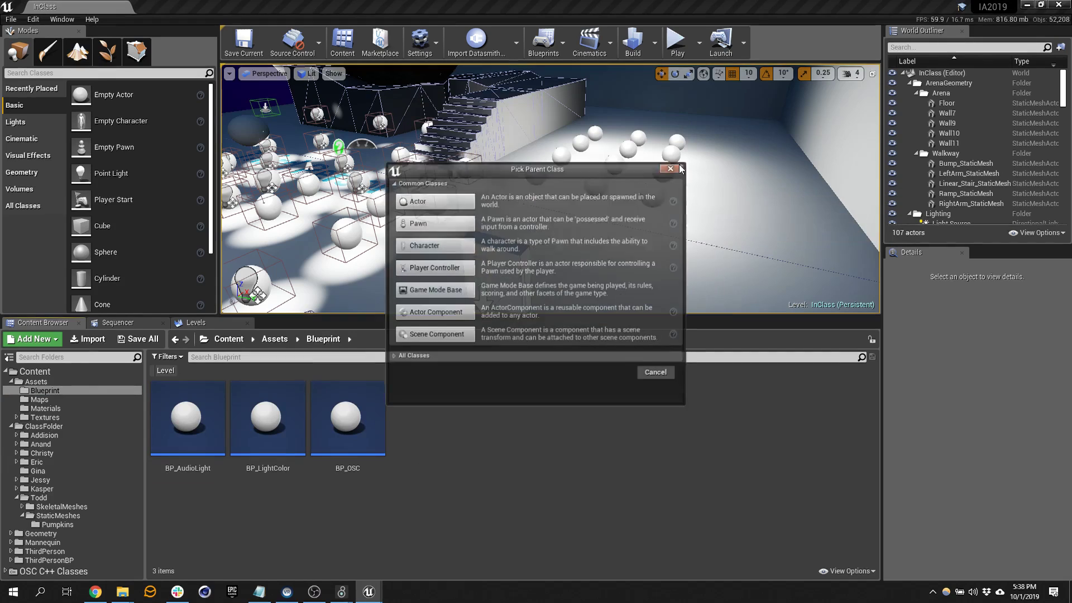
left_click(447, 202)
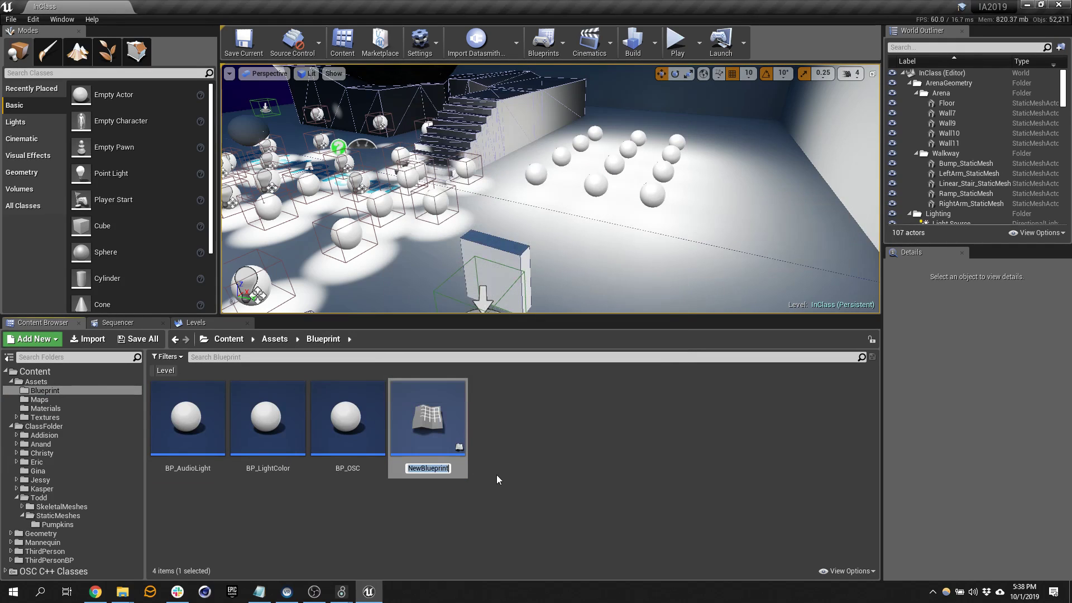
type("BP_Location")
key("Return")
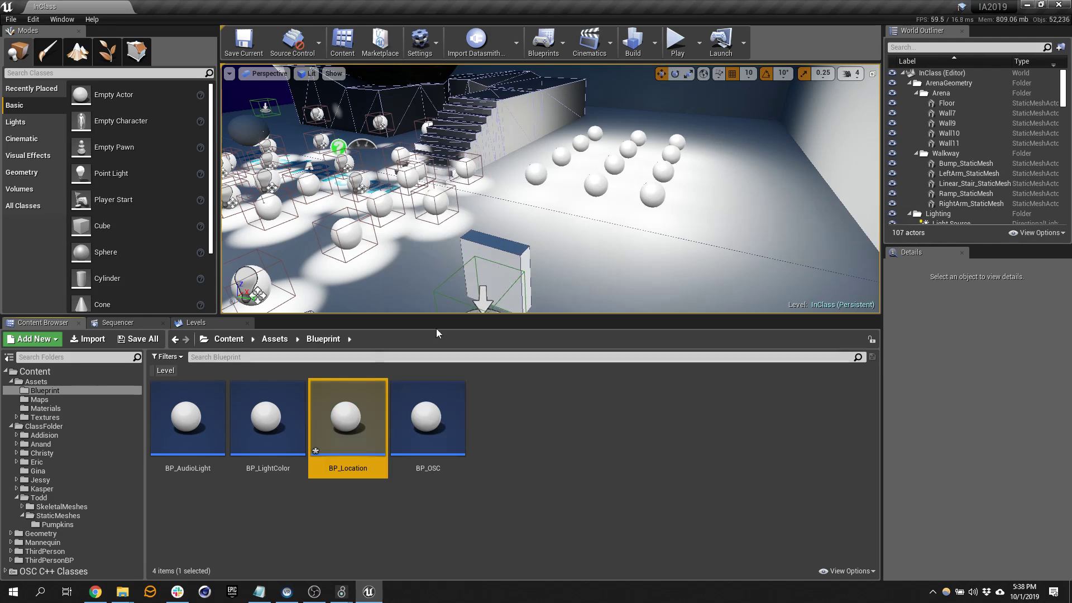
Open BP_Location for editing, dock its editor beside the InClass level, and add an Osc Receiver component.
double_click(349, 424)
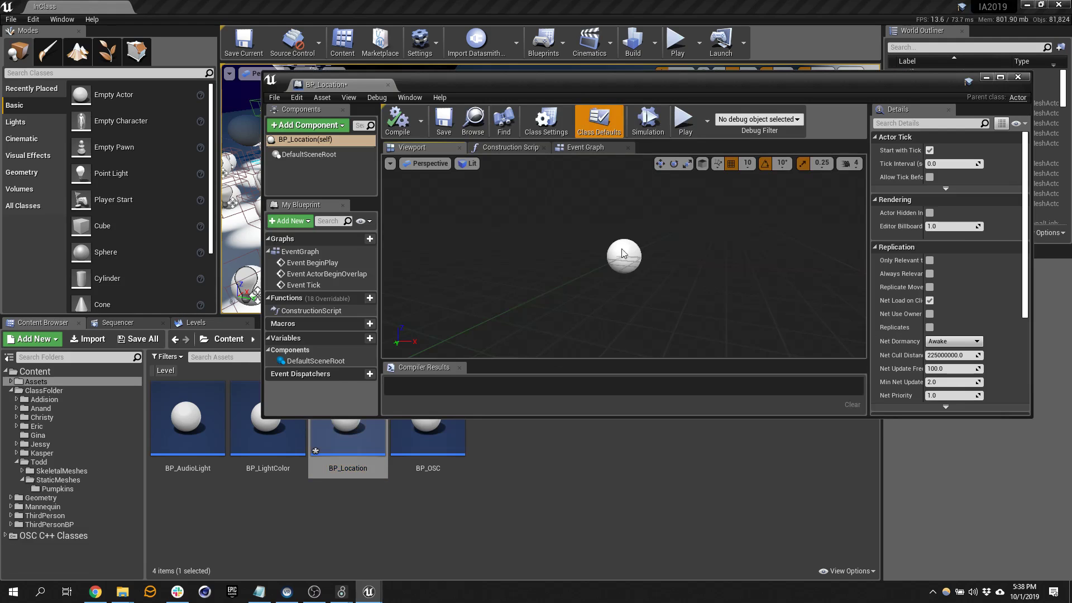
left_click_drag(326, 86, 269, 8)
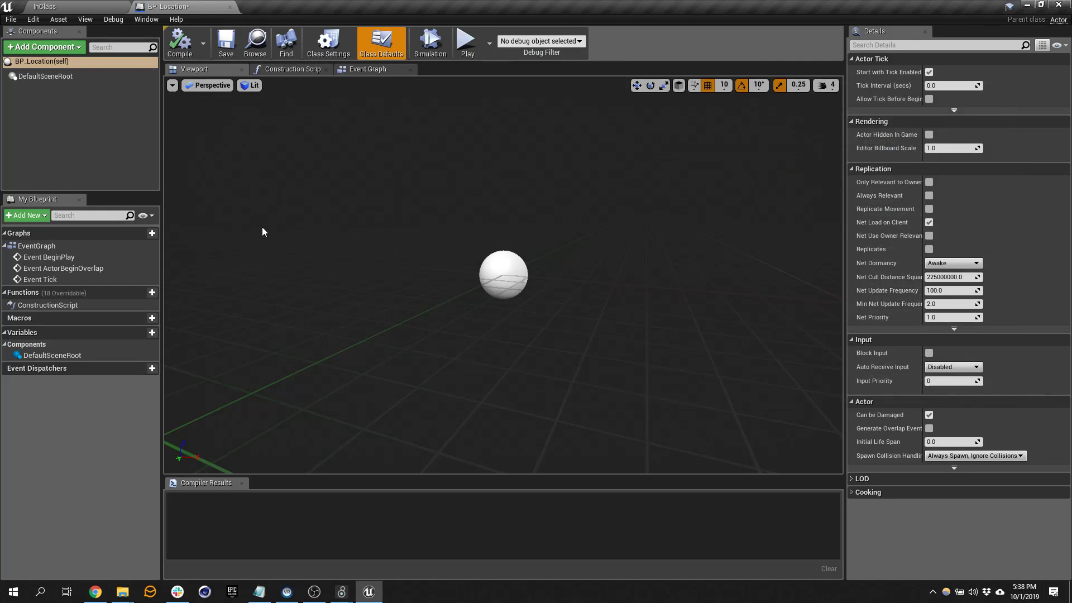
left_click(42, 49)
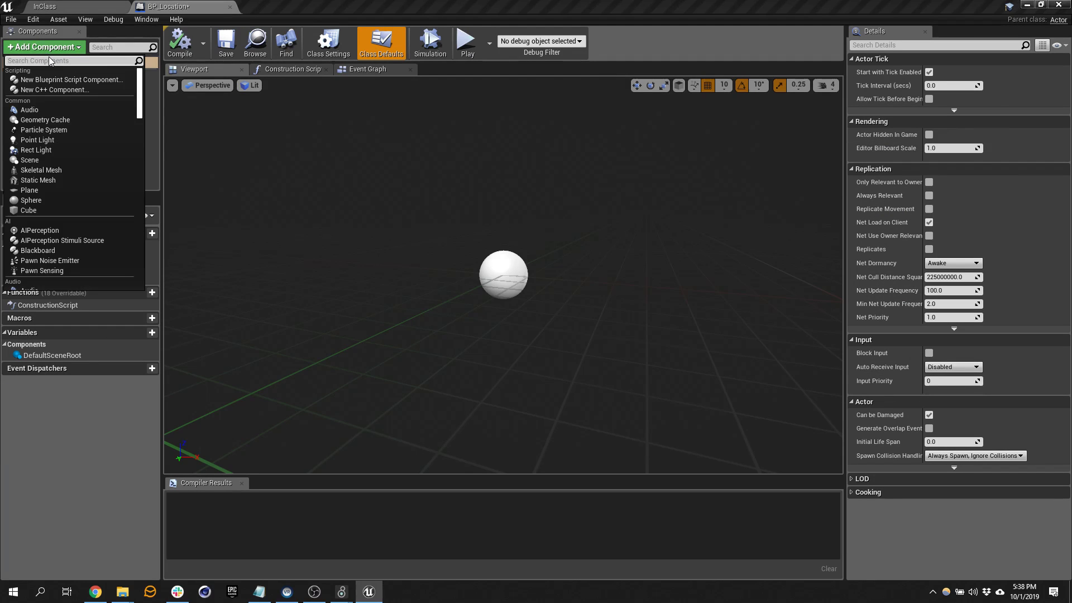
type("osc")
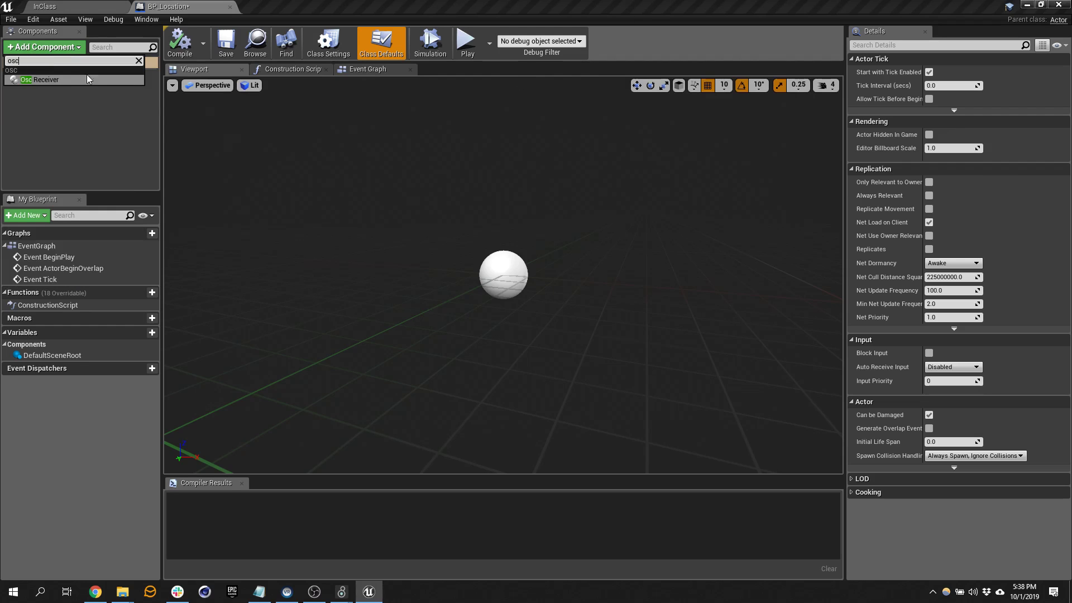
left_click(57, 77)
left_click(41, 84)
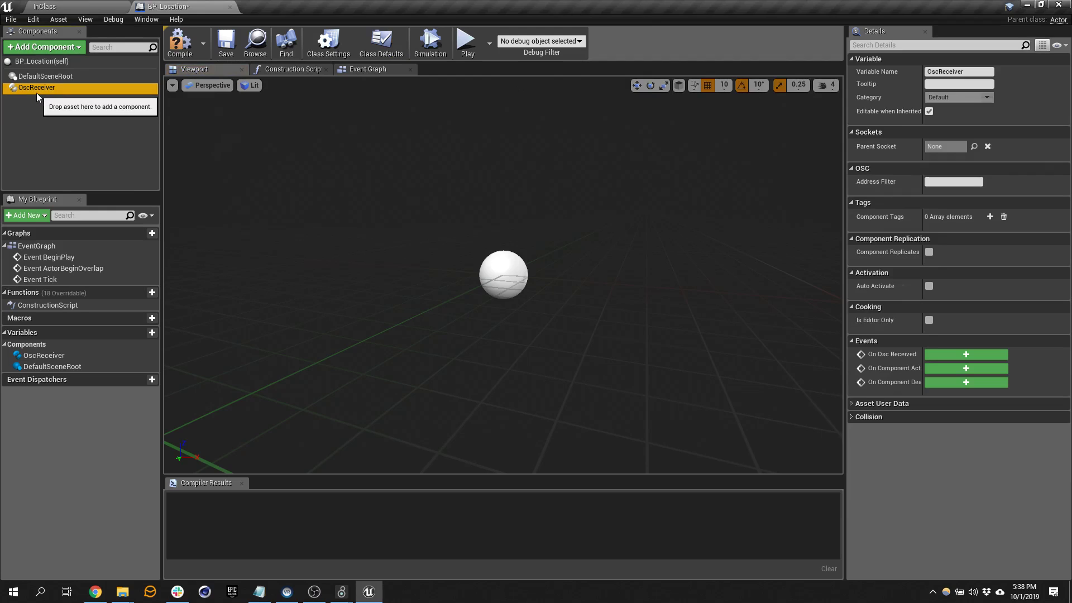
Add an OnOscReceived event for the OscReceiver component and show it in the Event Graph.
right_click(38, 90)
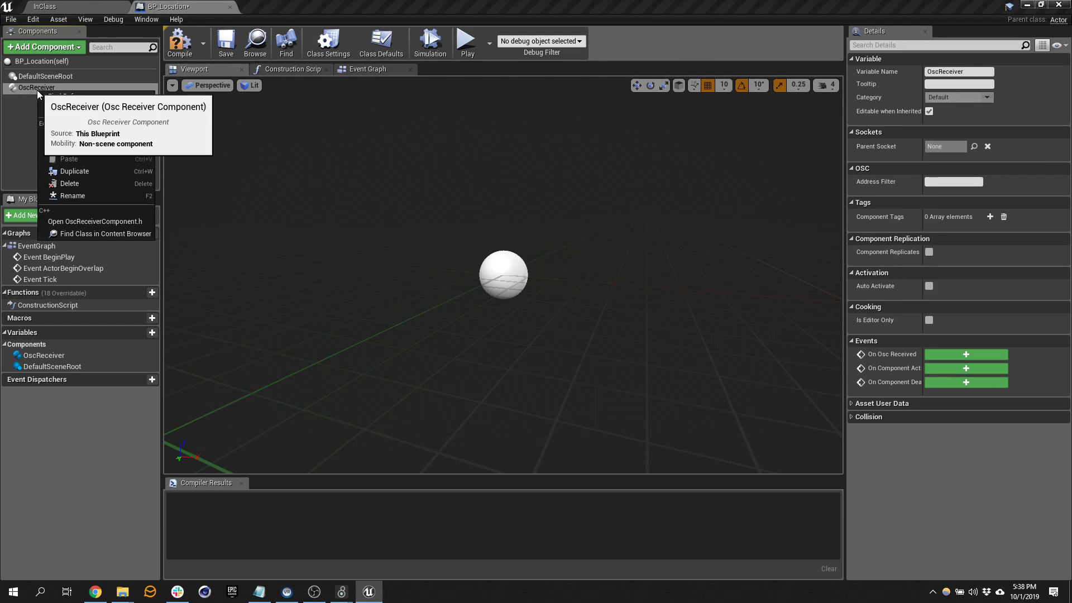
mouse_move(78, 112)
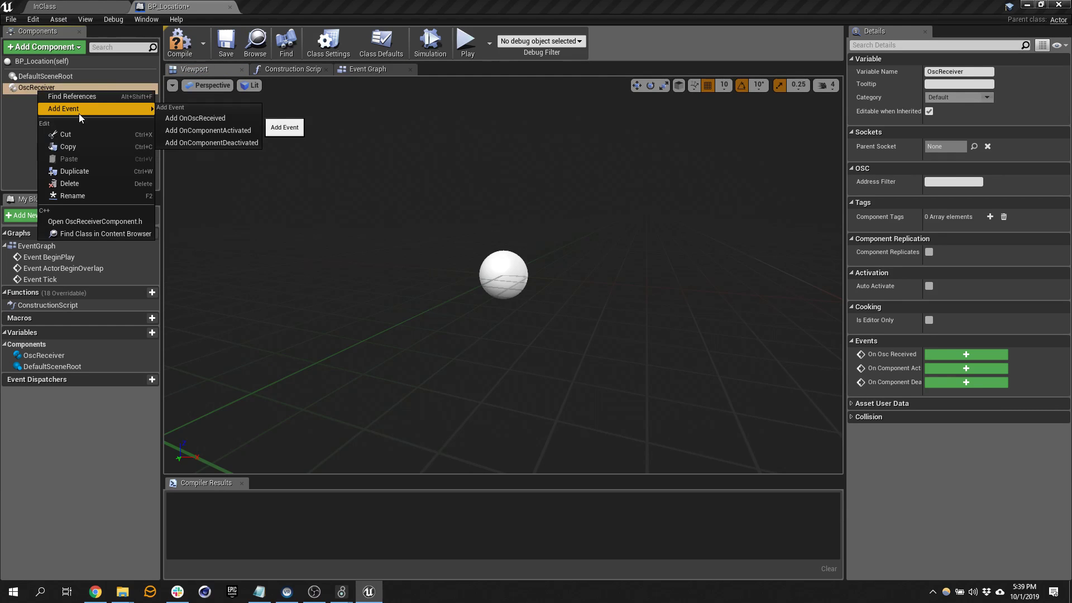
left_click(225, 118)
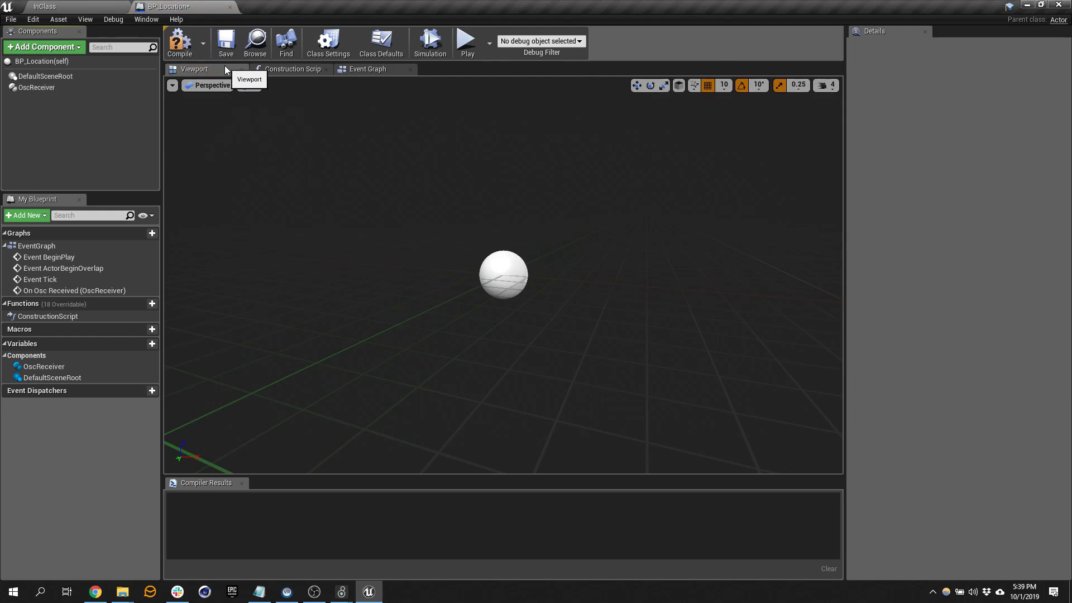
left_click(360, 70)
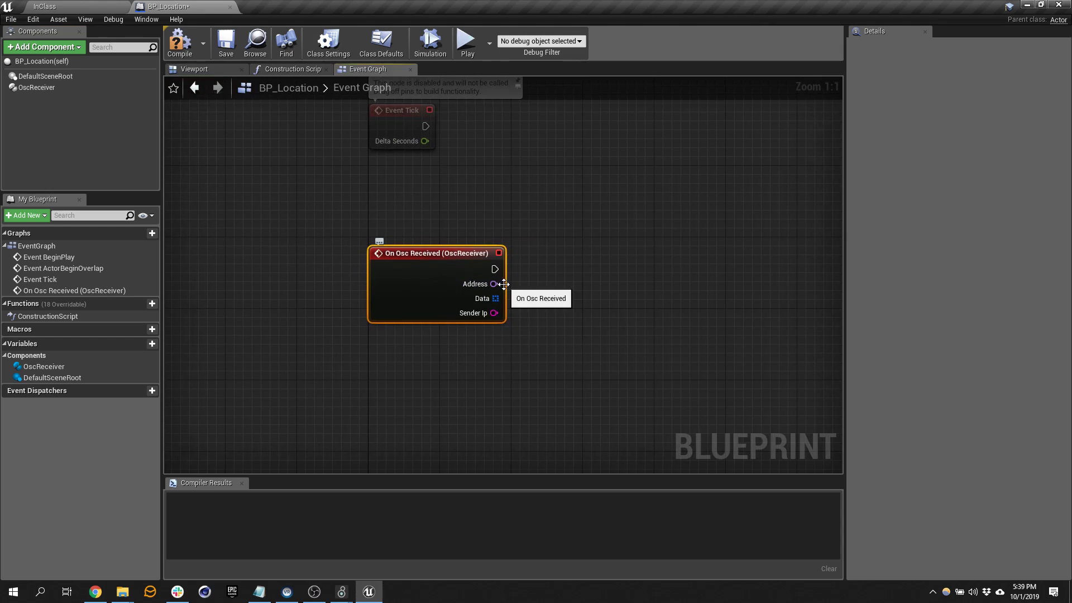
Switch to the Max patch, move the print object aside, and connect prepend /location to a copy of send udp placed below it.
key("alt+Tab")
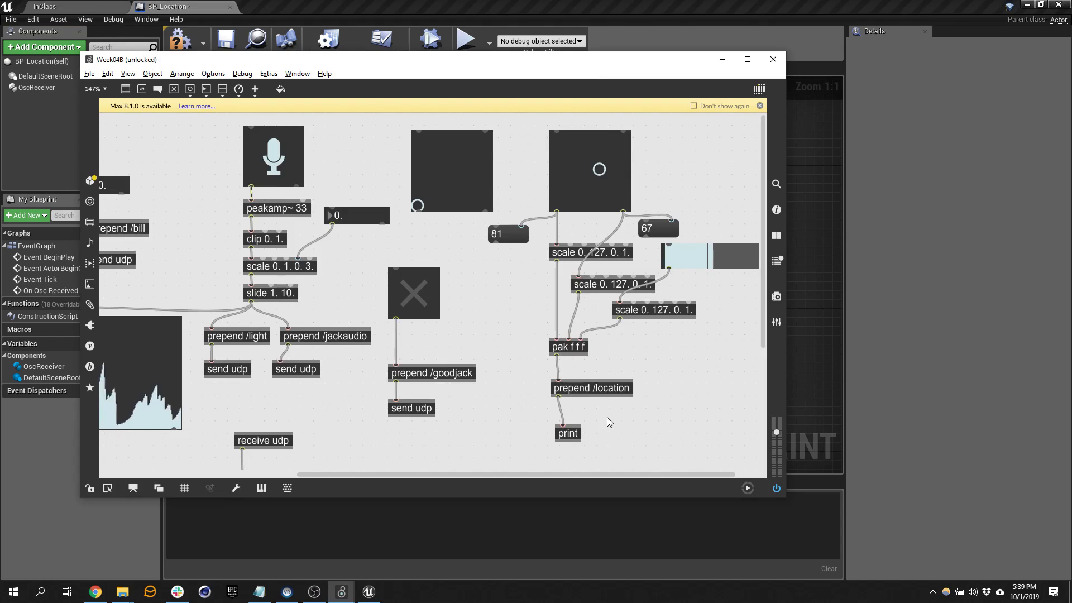
key("ctrl+e")
key("ctrl+e")
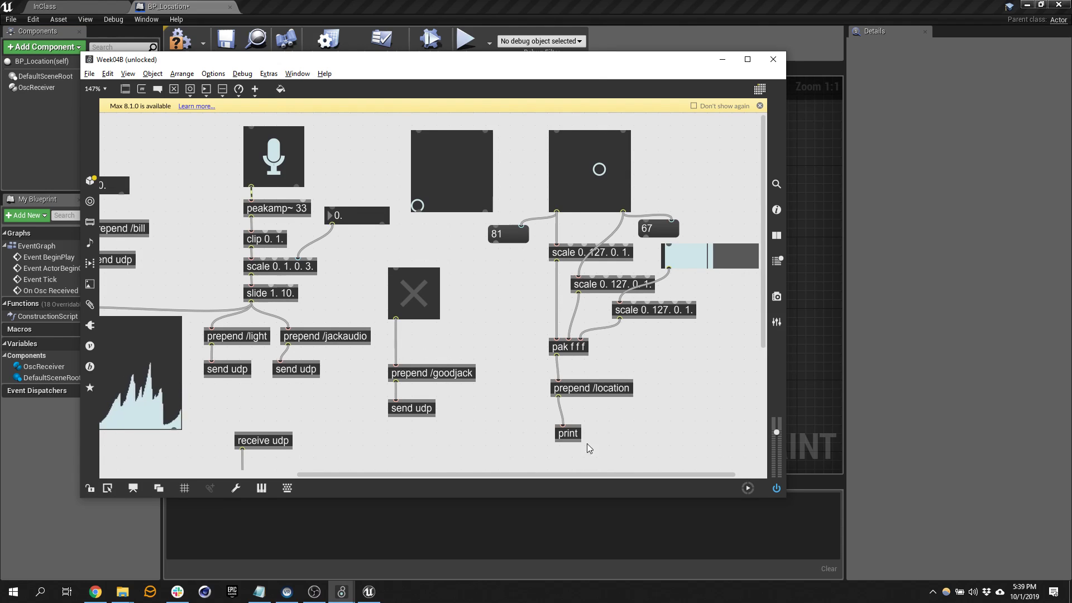
left_click_drag(565, 434, 494, 425)
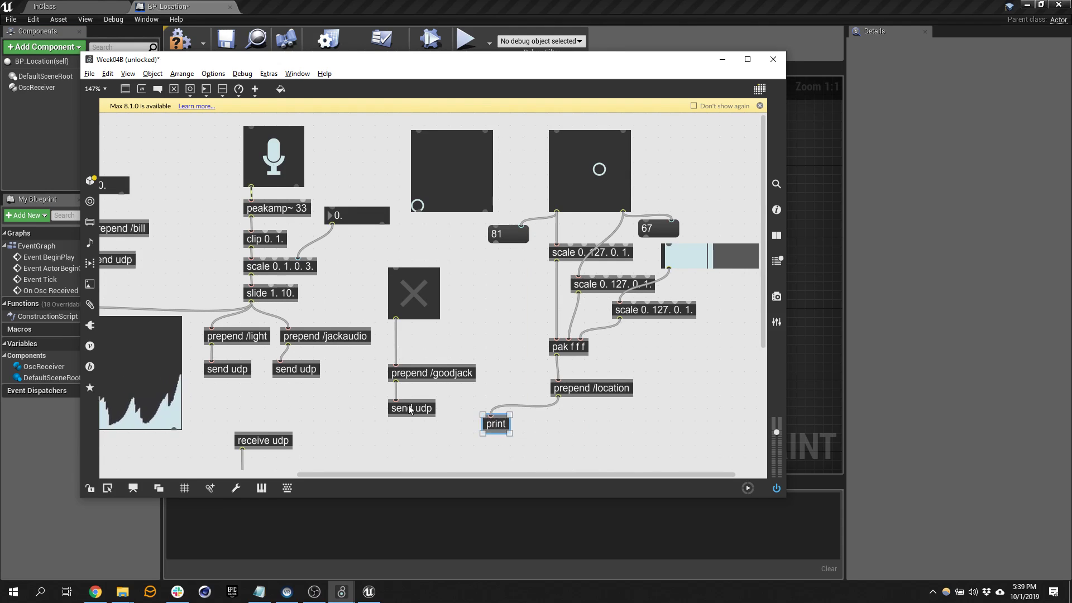
left_click_drag(413, 412, 576, 441, "alt")
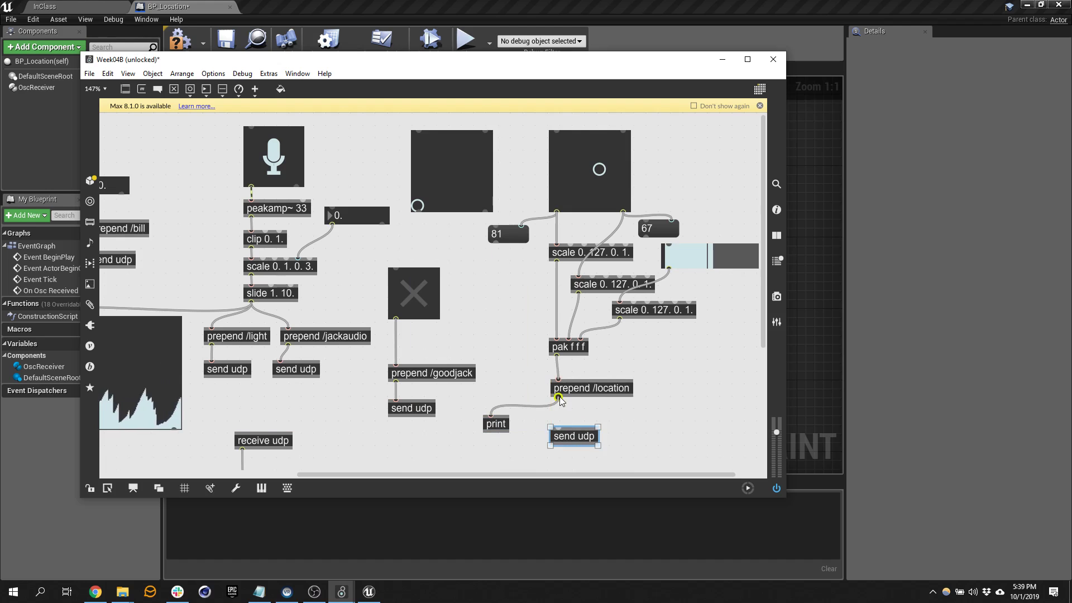
left_click_drag(557, 396, 558, 430)
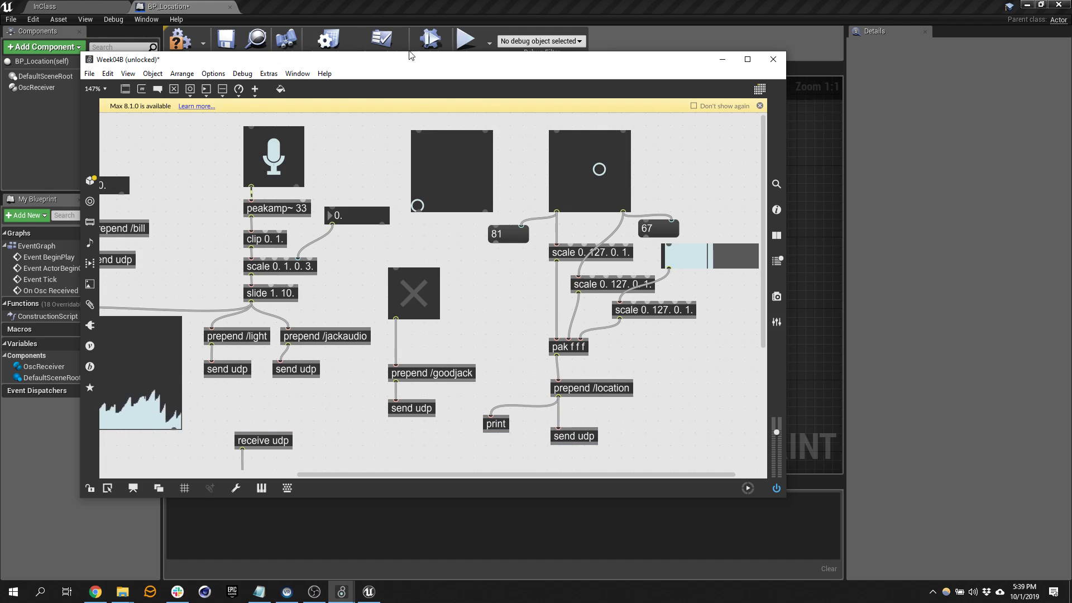
Return to the Unreal Blueprint and connect the OSC event's Address output to a new Equal (Name) node.
left_click(268, 16)
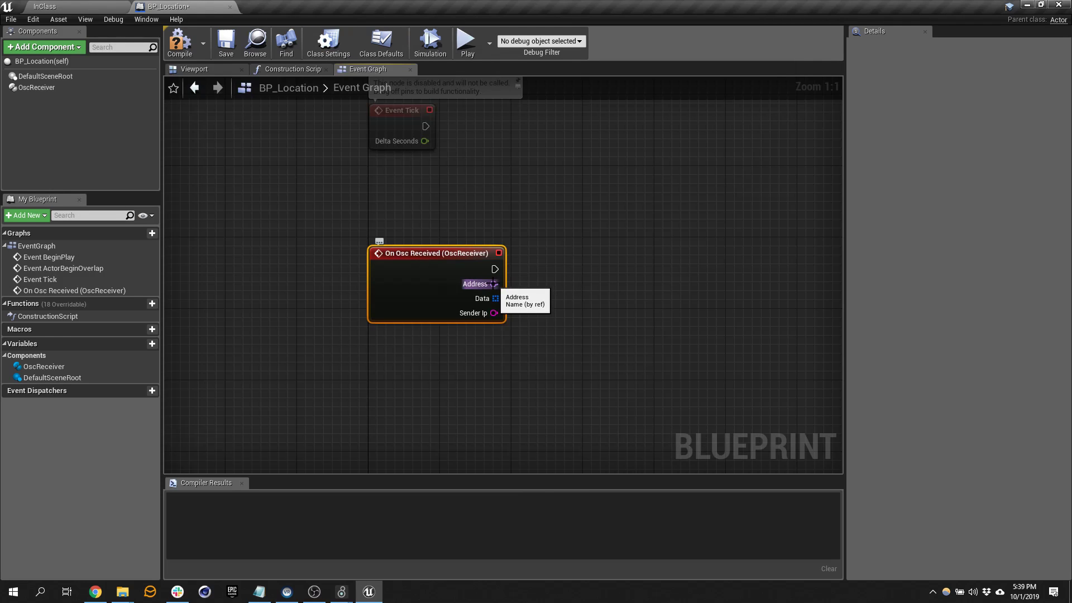
left_click_drag(493, 283, 585, 280)
type("==")
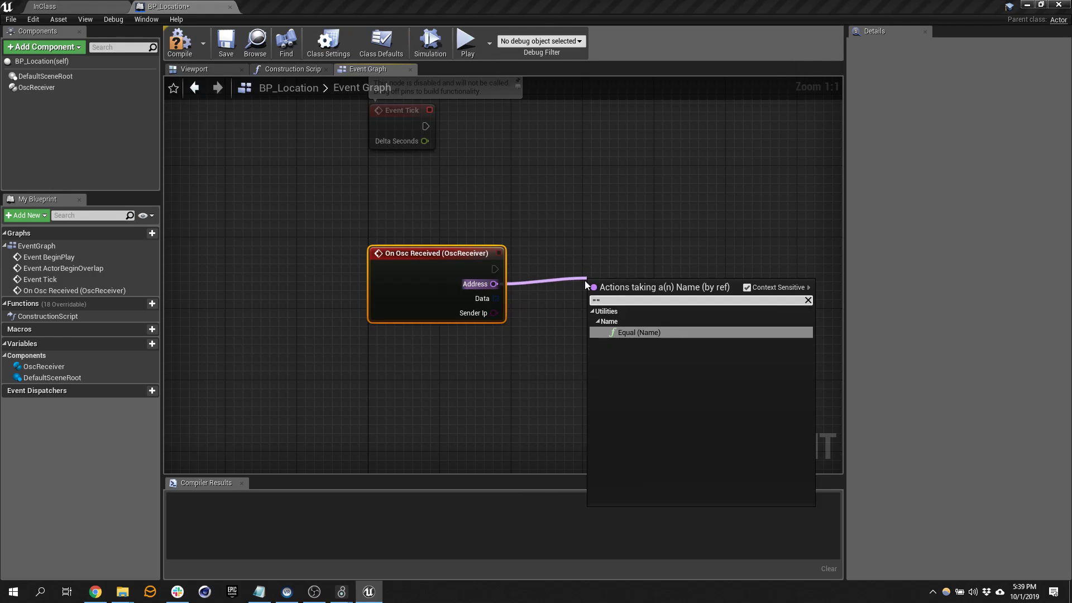
key("Return")
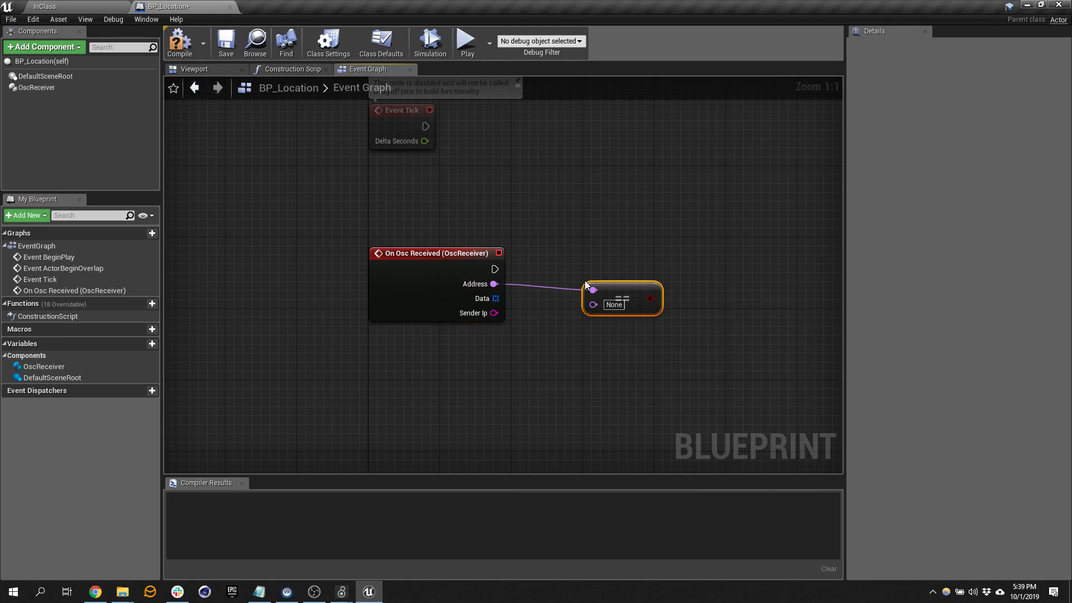
Set the Equal node's comparison name to /location.
left_click(619, 305)
key("BackSpace")
type("/")
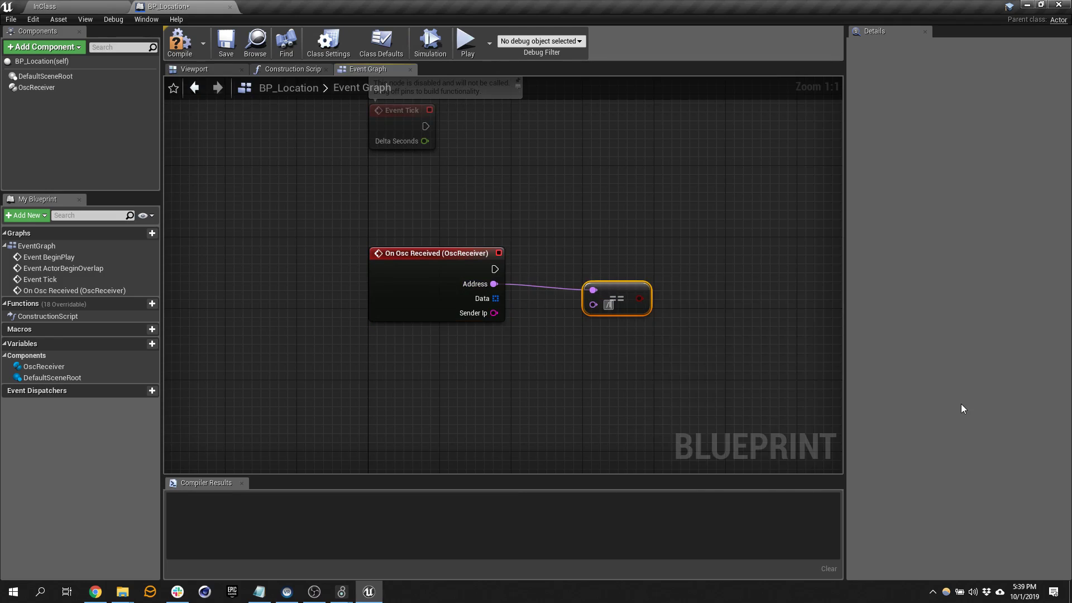
type("locastion")
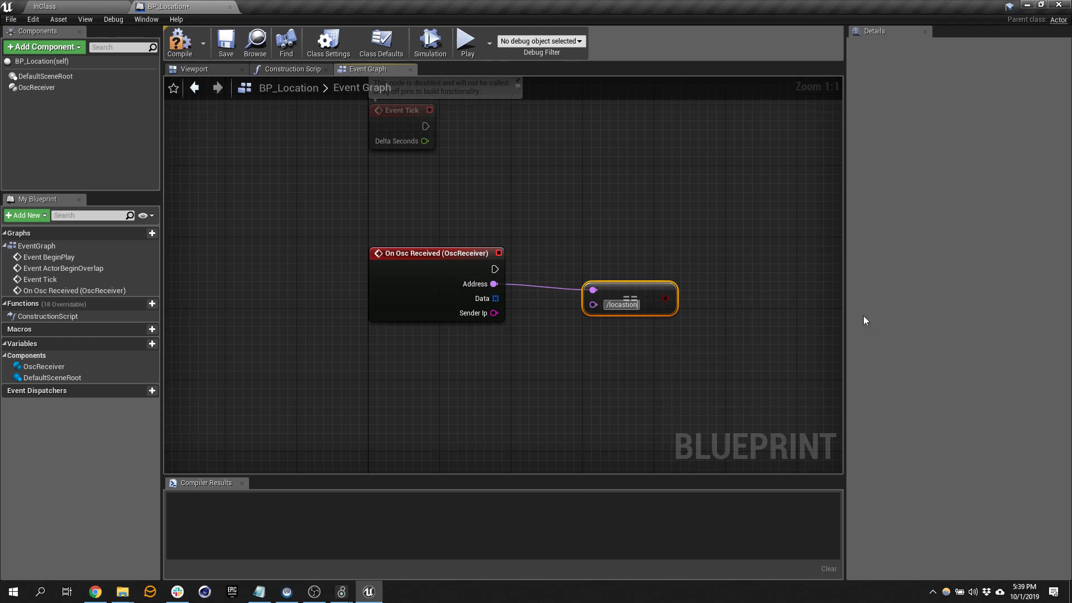
key("BackSpace")
key("BackSpace")
key("BackSpace")
key("BackSpace")
key("BackSpace")
key("BackSpace")
key("BackSpace")
key("BackSpace")
key("BackSpace")
key("BackSpace")
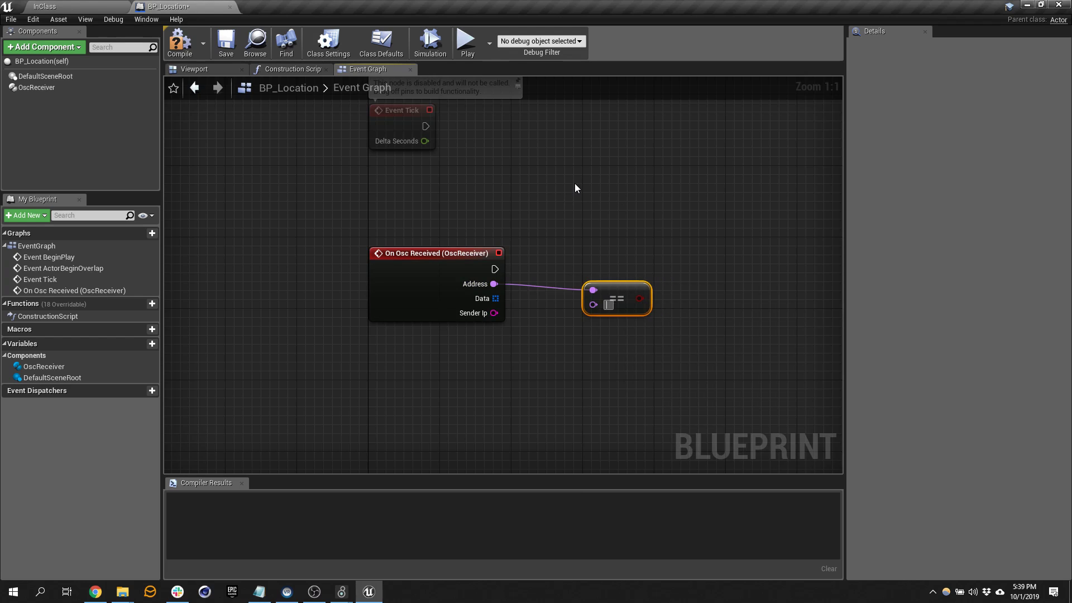
type("/location")
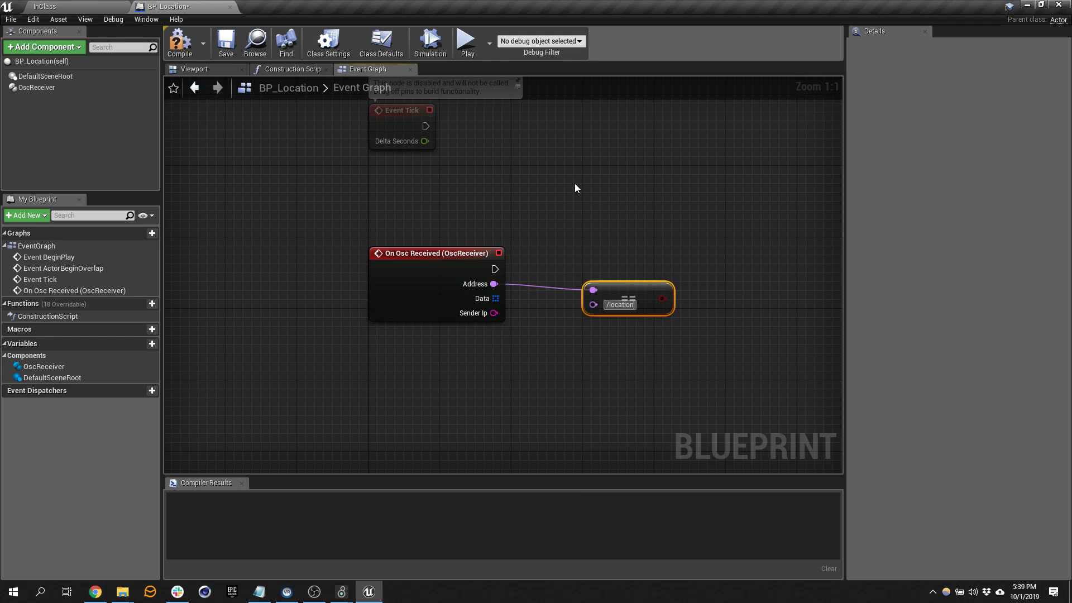
left_click(584, 258)
Move the Equal node closer to the OSC event, then add a Branch executed by the event with the Equal result as its Condition.
left_click_drag(495, 269, 795, 260)
left_click(663, 297)
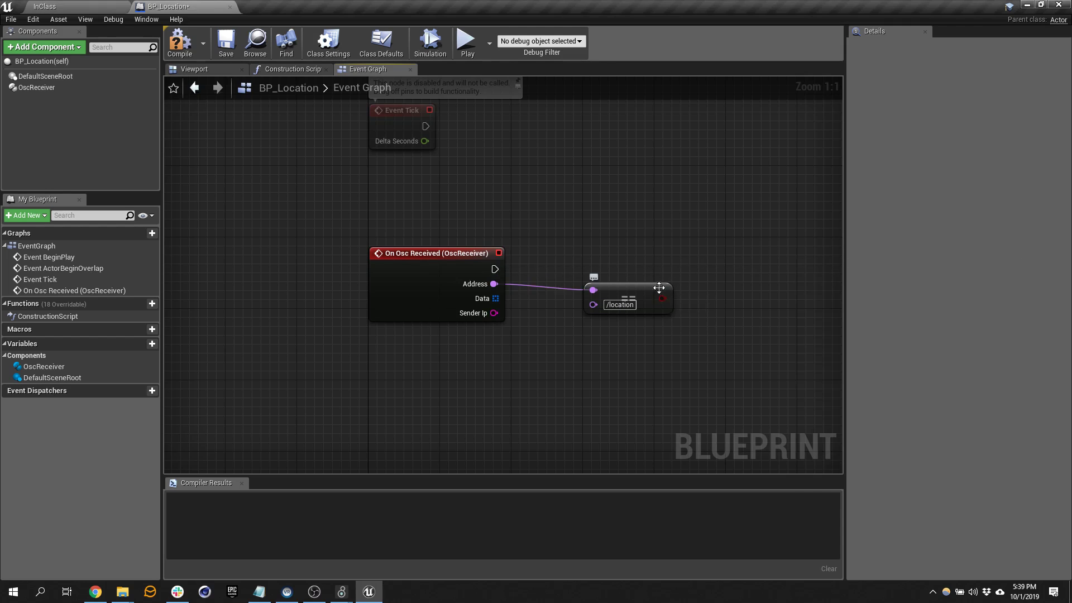
left_click_drag(659, 287, 622, 278)
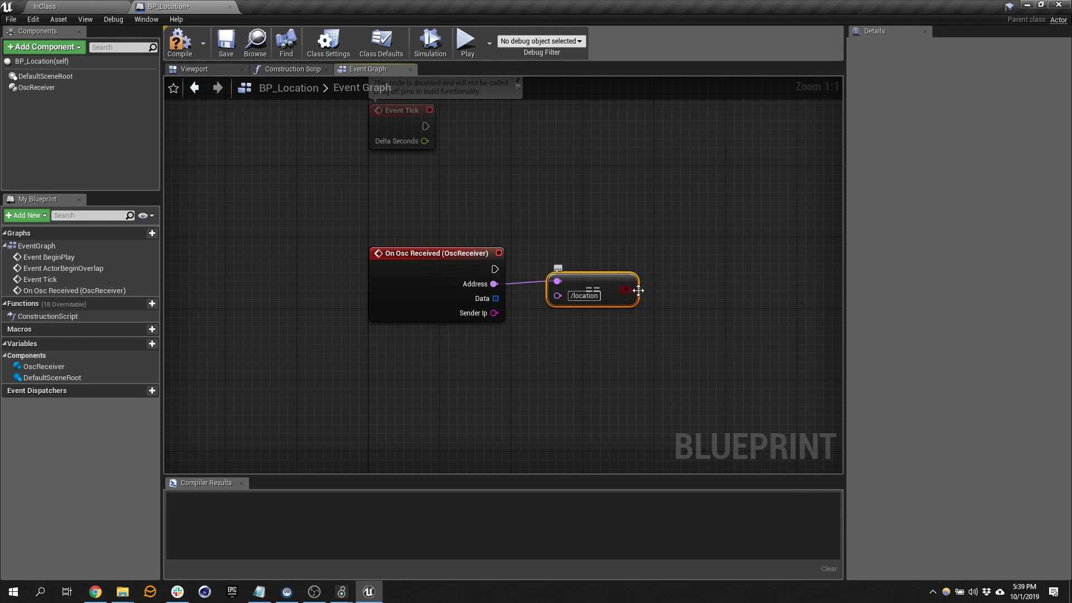
left_click_drag(498, 269, 704, 259)
type("branch")
key("Return")
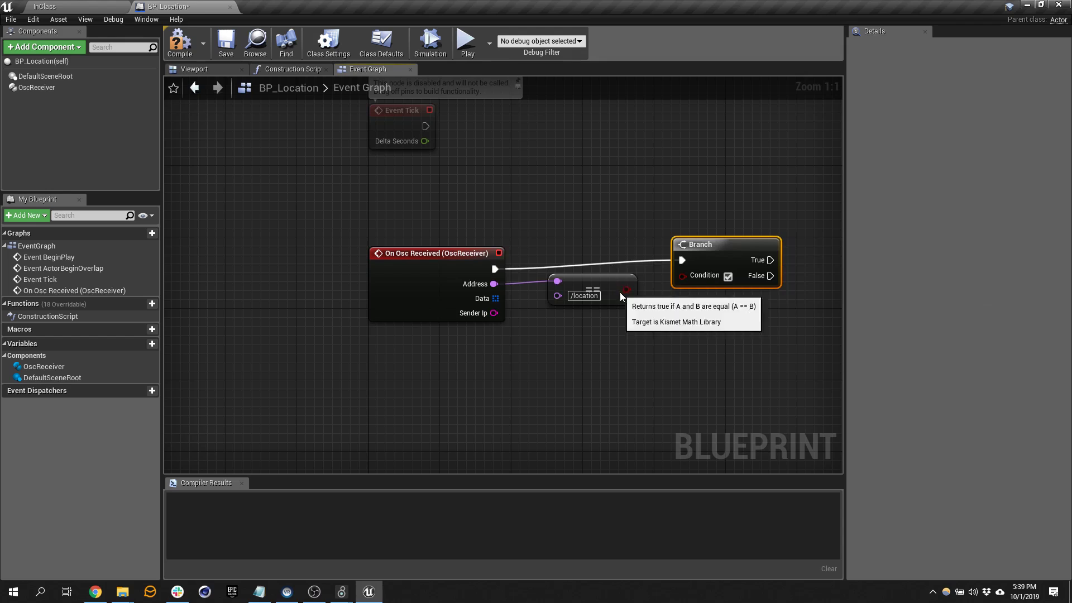
left_click_drag(626, 289, 682, 275)
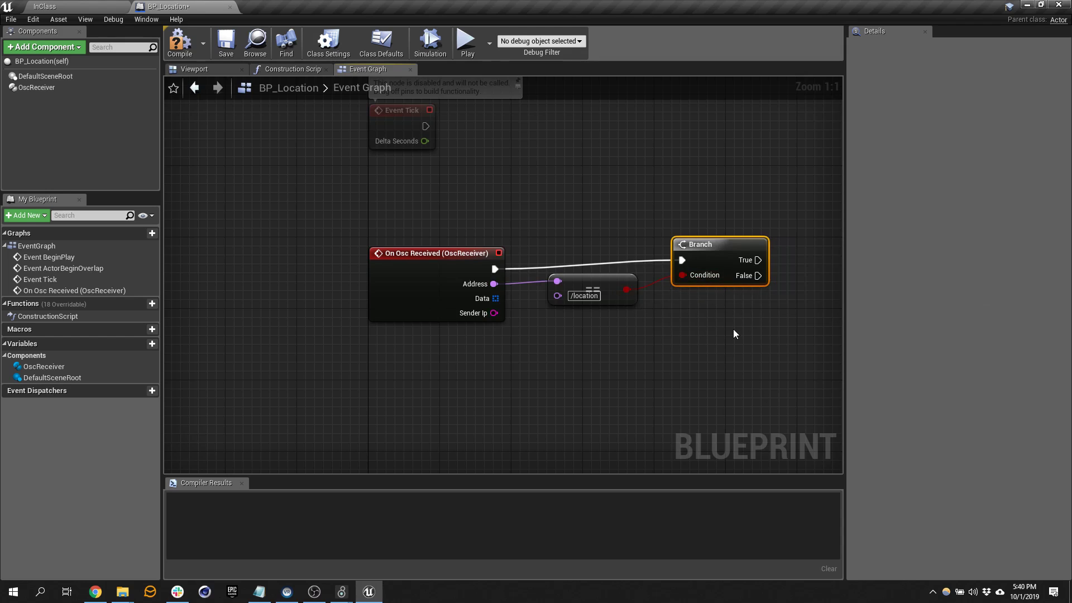
Add a Pop Float node fed by the OSC event's Data output, below the Equal node.
right_click_drag(734, 333, 640, 276)
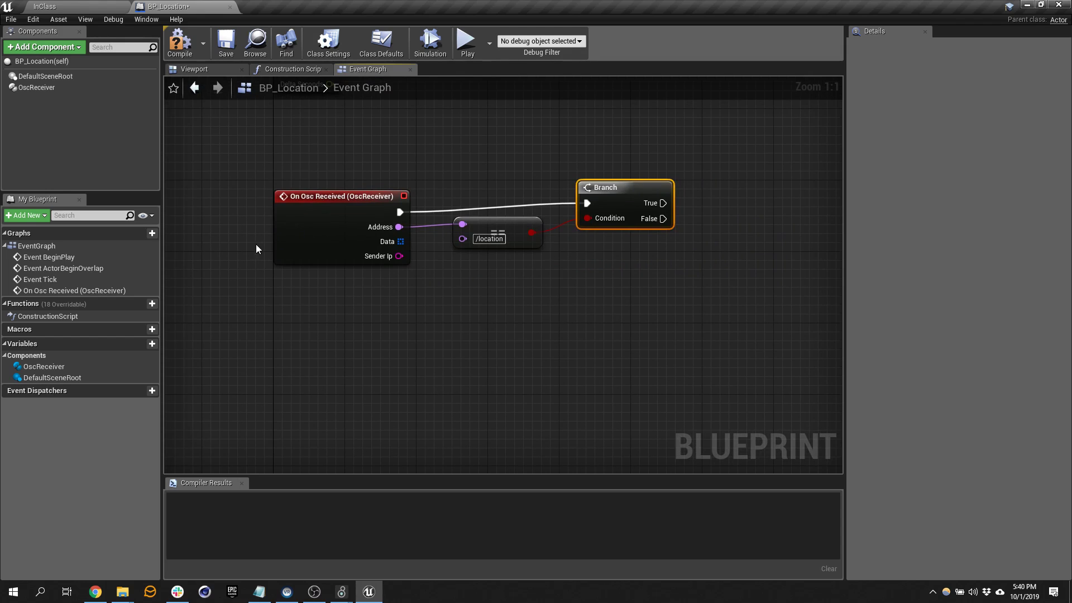
left_click_drag(399, 242, 468, 314)
type("pop")
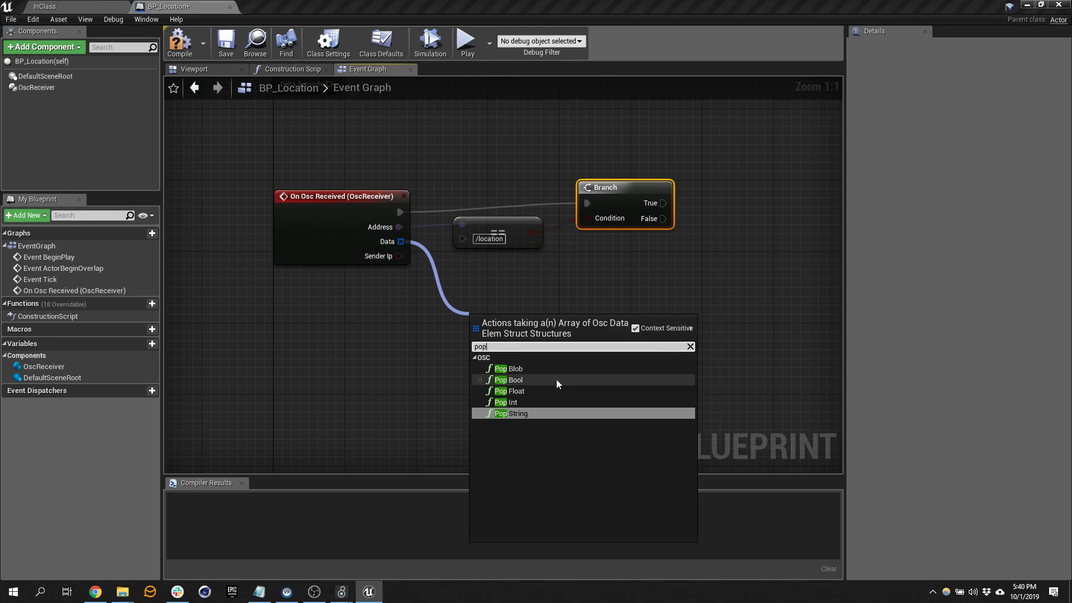
left_click(534, 391)
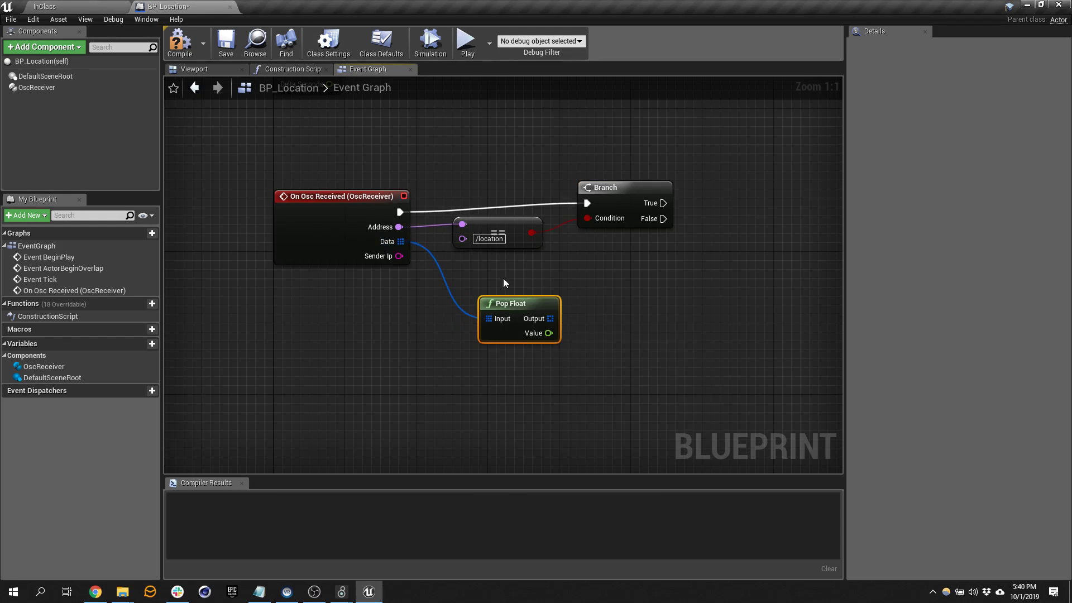
Reposition the Pop Float node directly beneath the Equal node.
left_click_drag(505, 303, 478, 249)
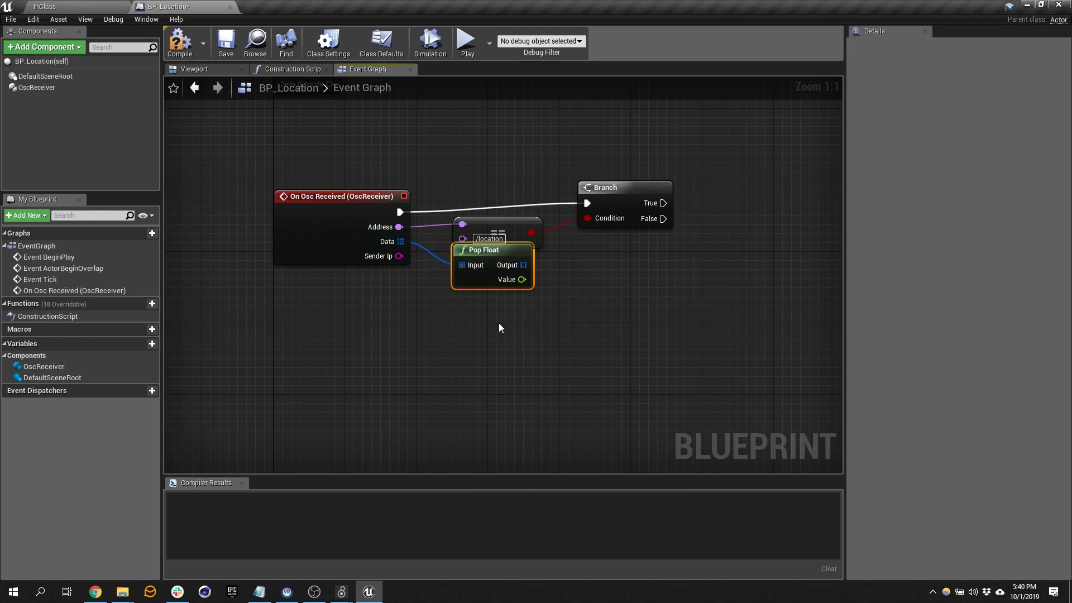
left_click_drag(489, 250, 497, 277)
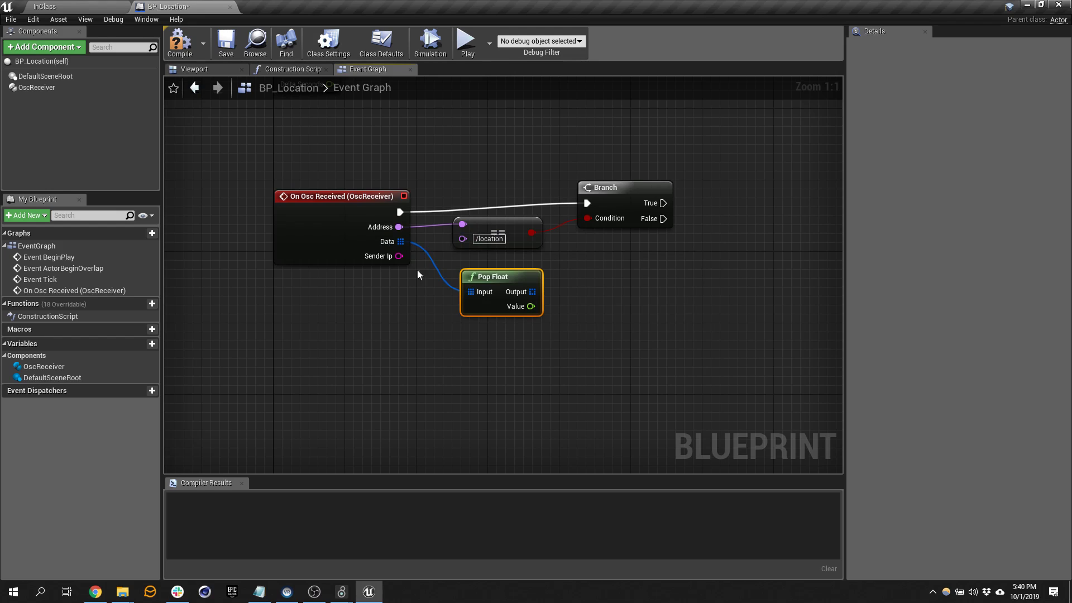
left_click_drag(507, 277, 498, 277)
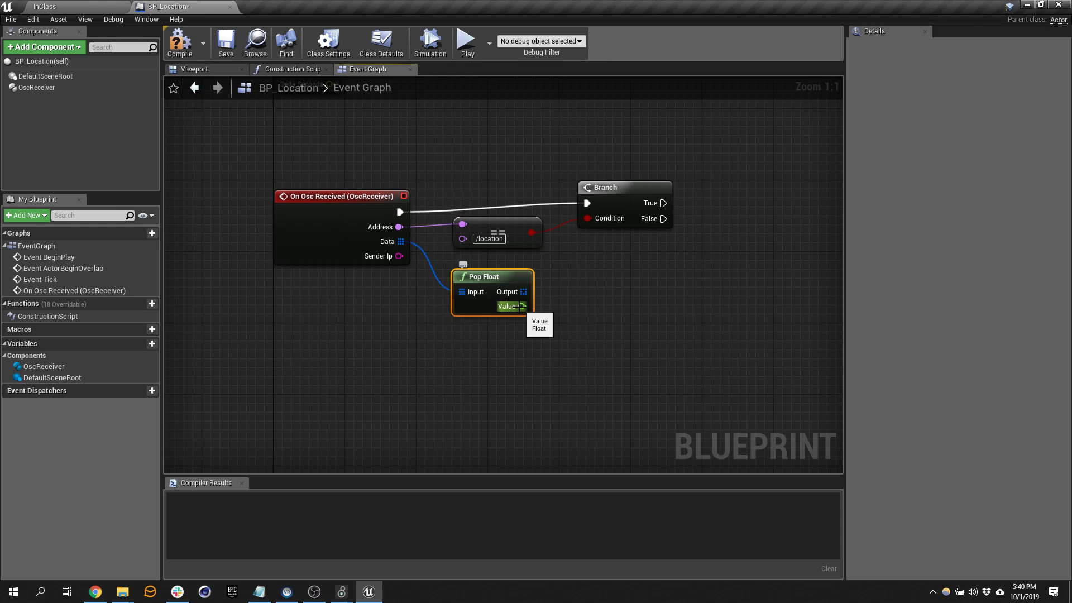
Add a second Pop Float node fed by the first Pop Float's Output.
left_click_drag(523, 291, 436, 366)
type("pop")
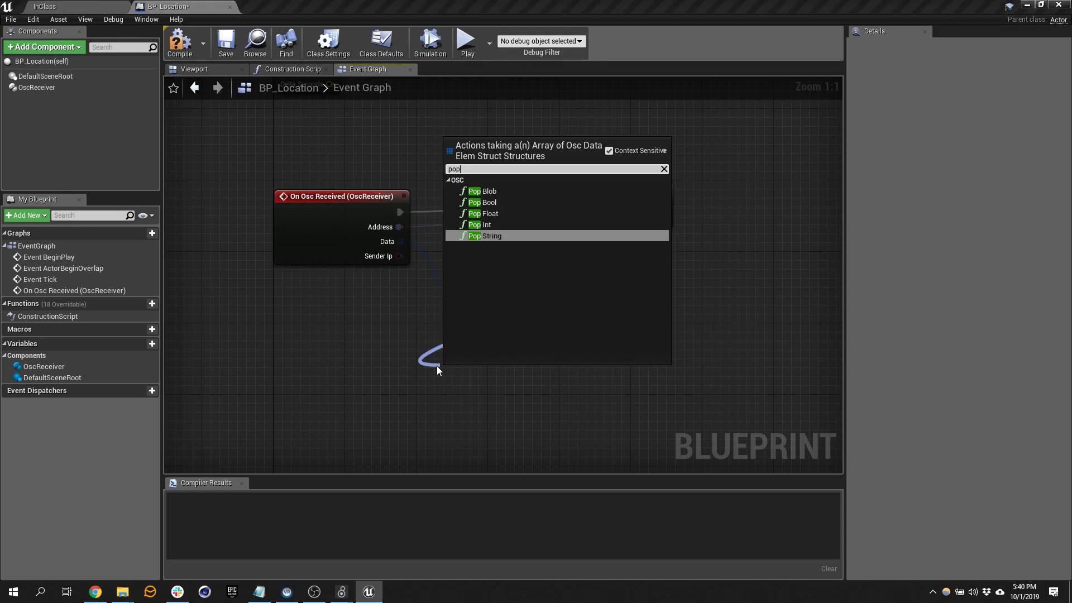
key("Up")
key("Up")
key("Up")
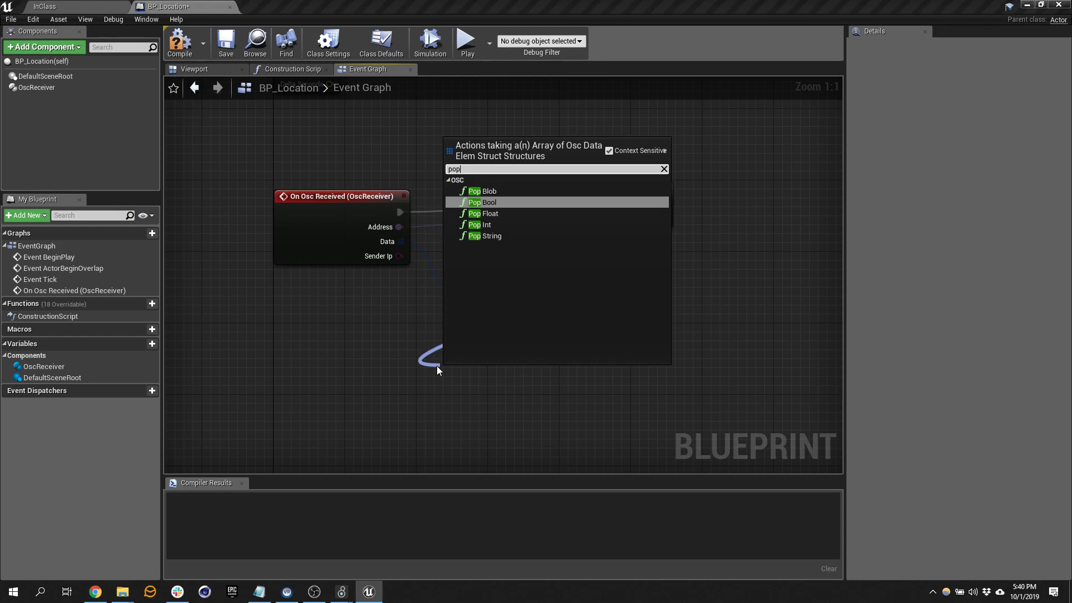
key("Down")
key("Return")
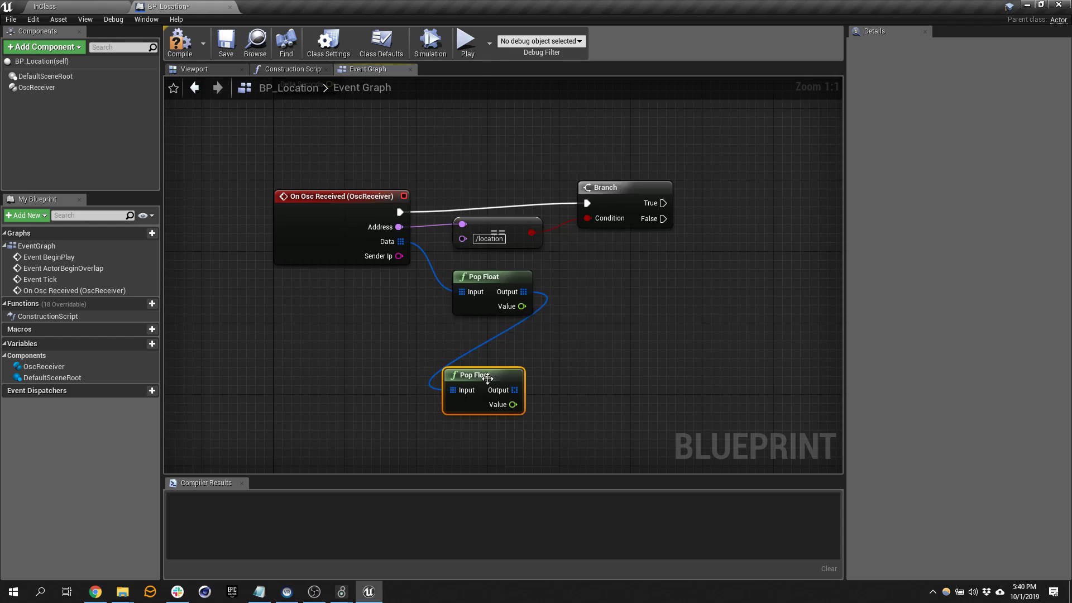
Add a third Pop Float node fed by the second one's Output, stacking all three in a column.
left_click_drag(487, 378, 473, 419)
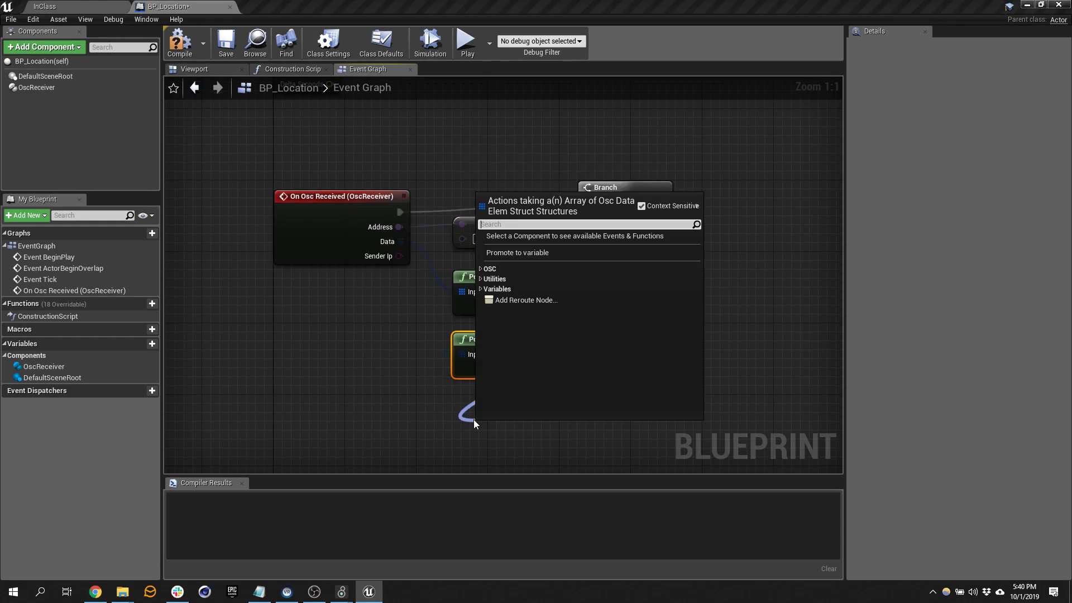
type("pop float")
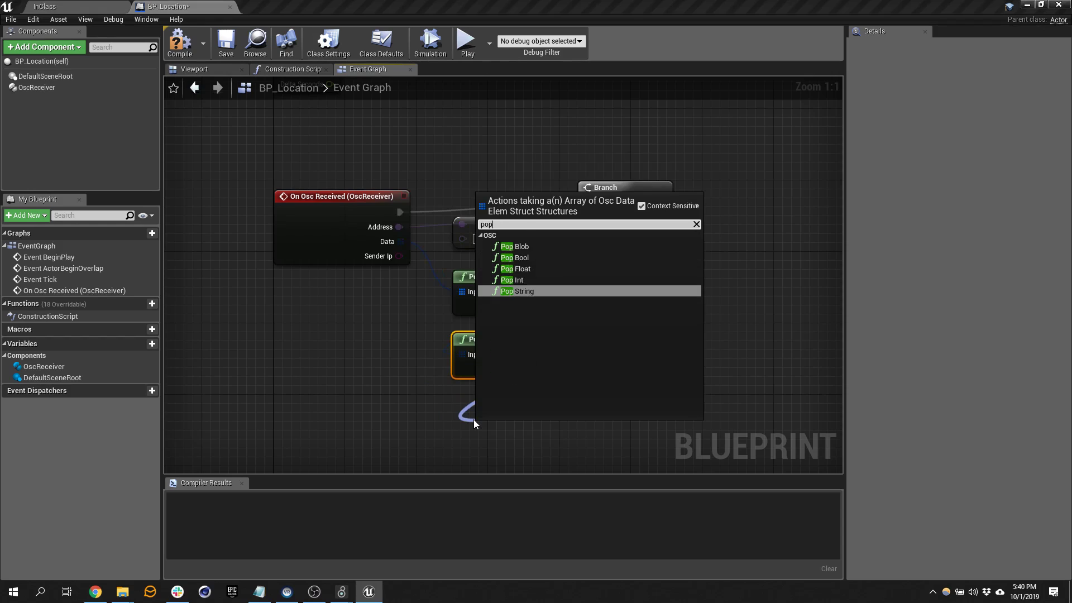
key("Return")
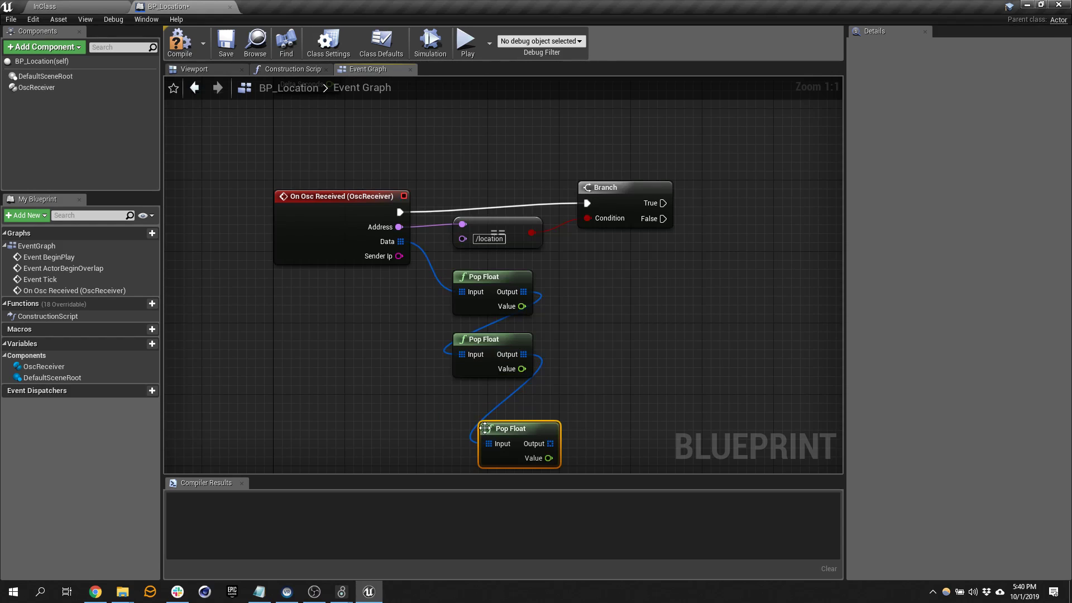
left_click_drag(526, 430, 497, 408)
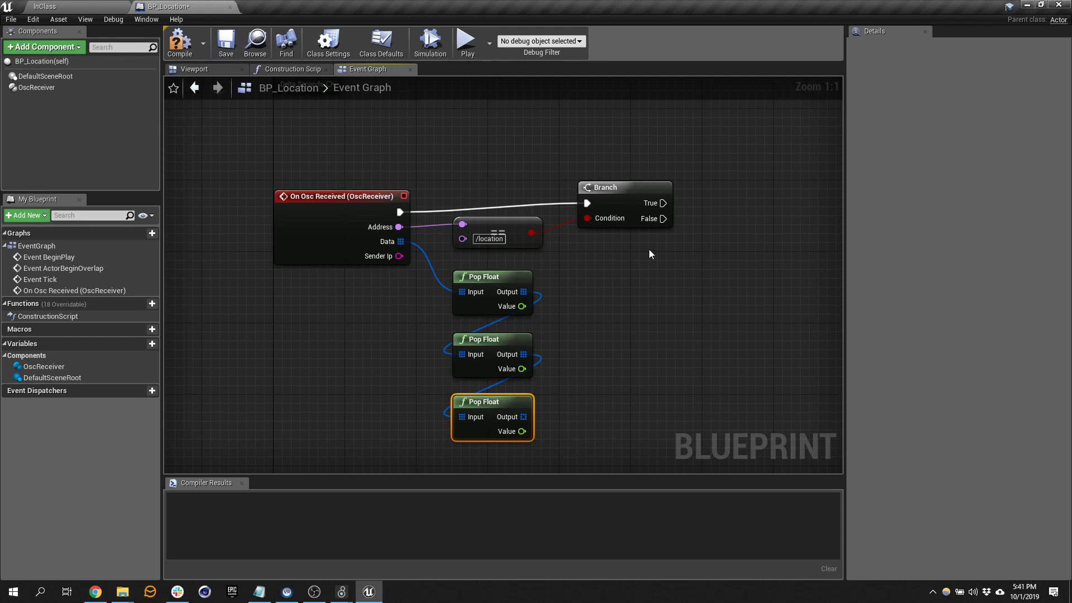
Add a SetActorLocation node in the empty graph area beyond the Branch node.
right_click_drag(685, 275, 533, 268)
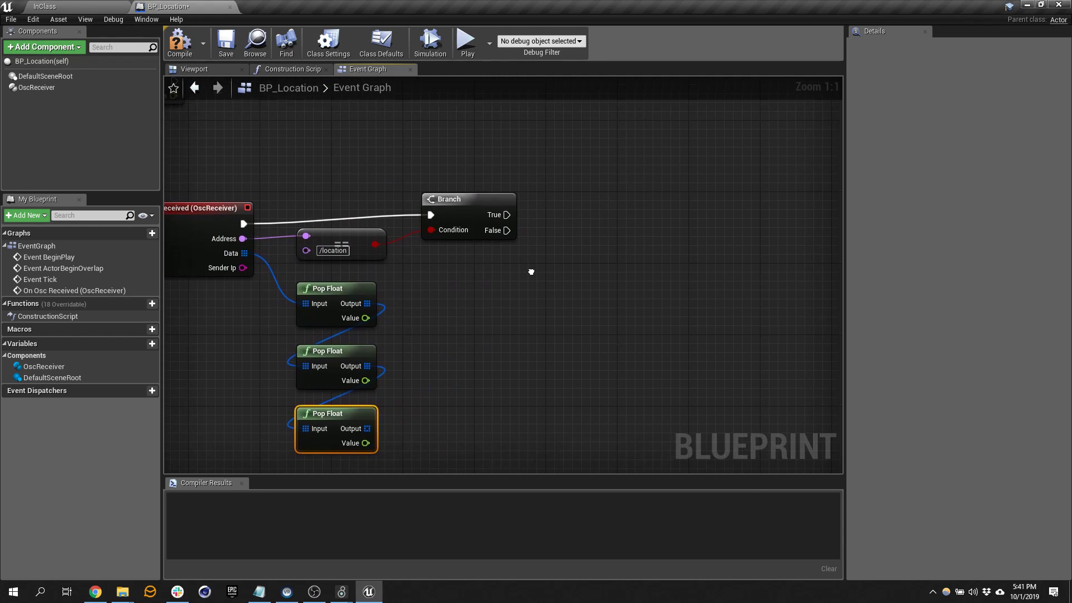
right_click(531, 272)
type("set")
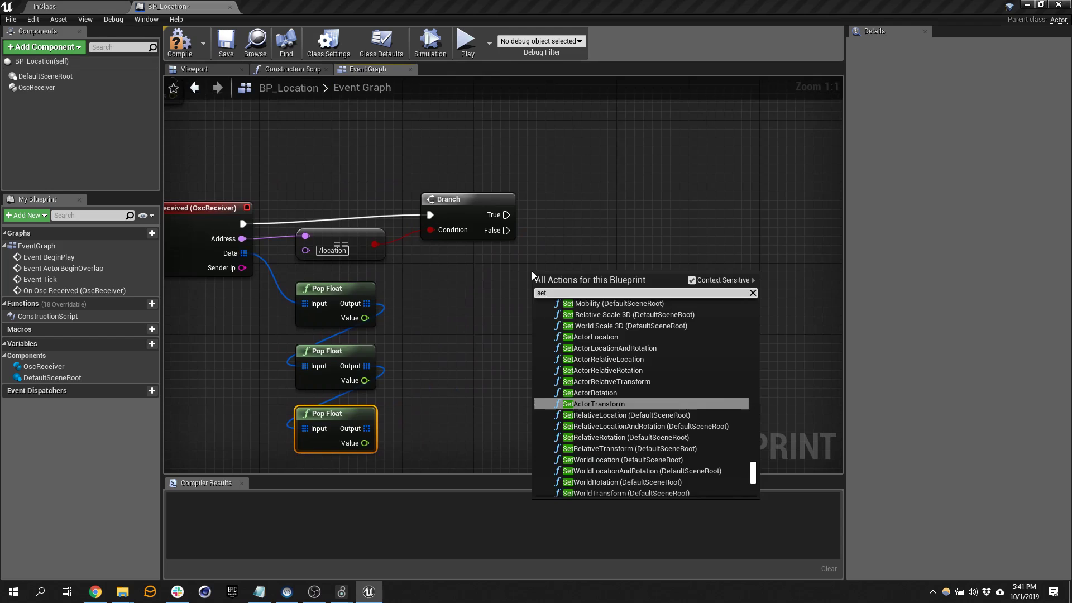
type(" actor")
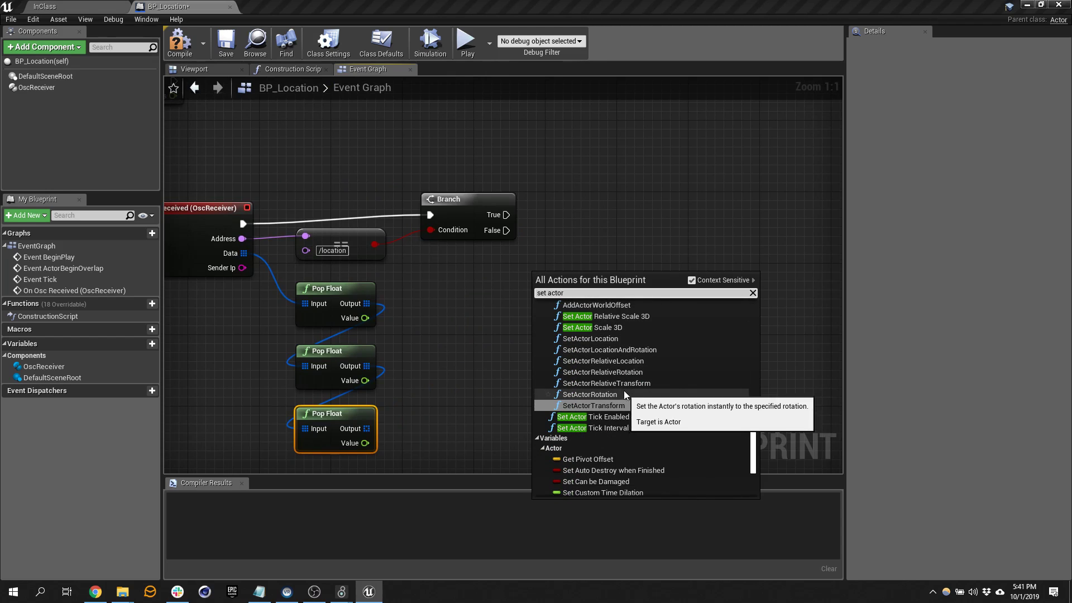
scroll(624, 390, "up", 2)
left_click(622, 375)
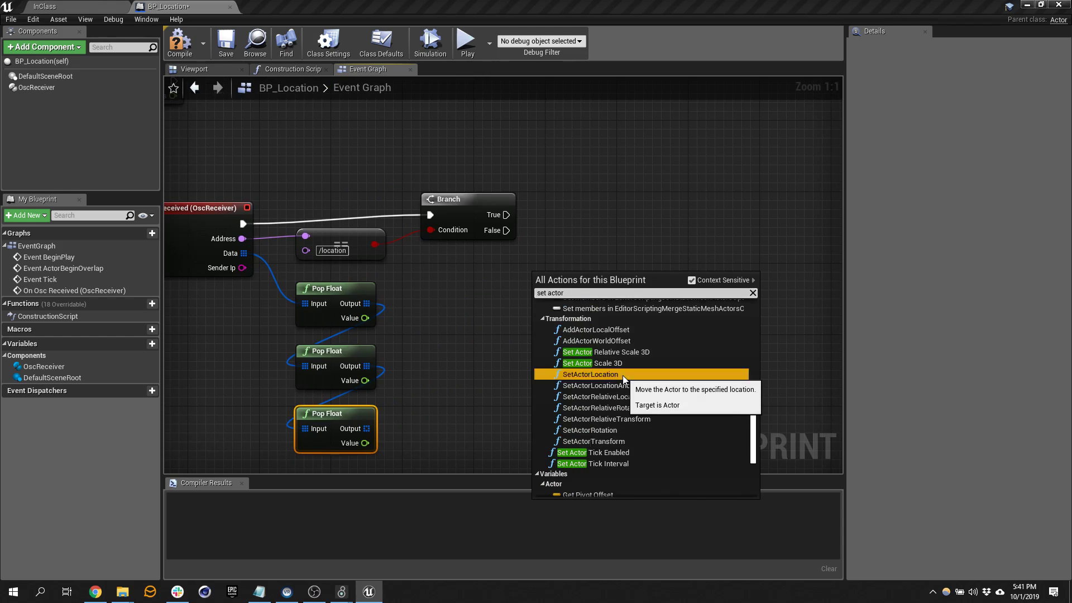
left_click(622, 375)
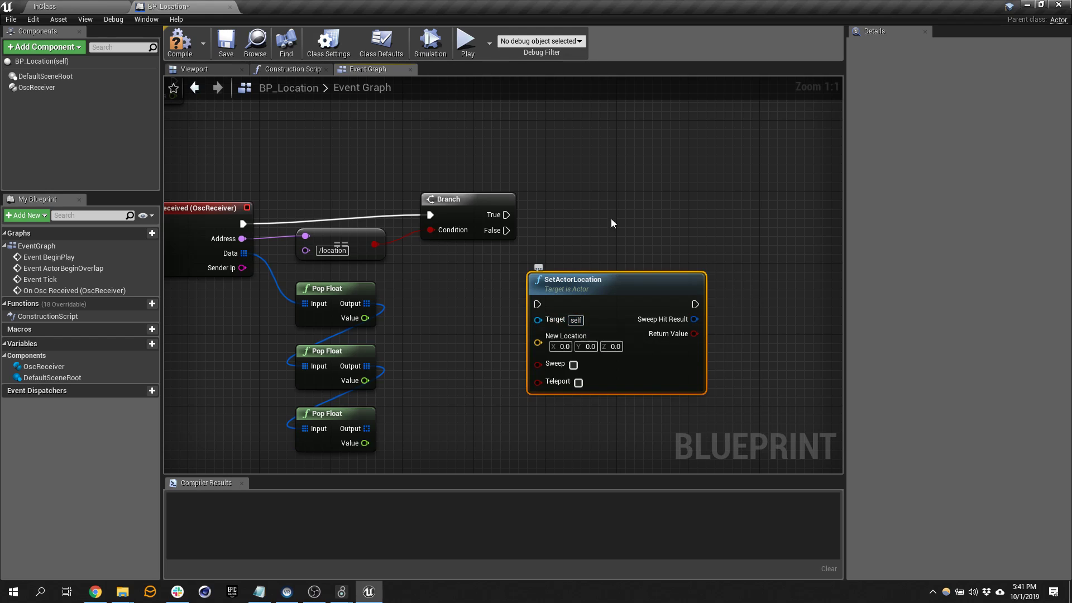
Place SetActorLocation beside the Branch, execute it from the True output, and straighten the connection.
left_click_drag(593, 305, 638, 224)
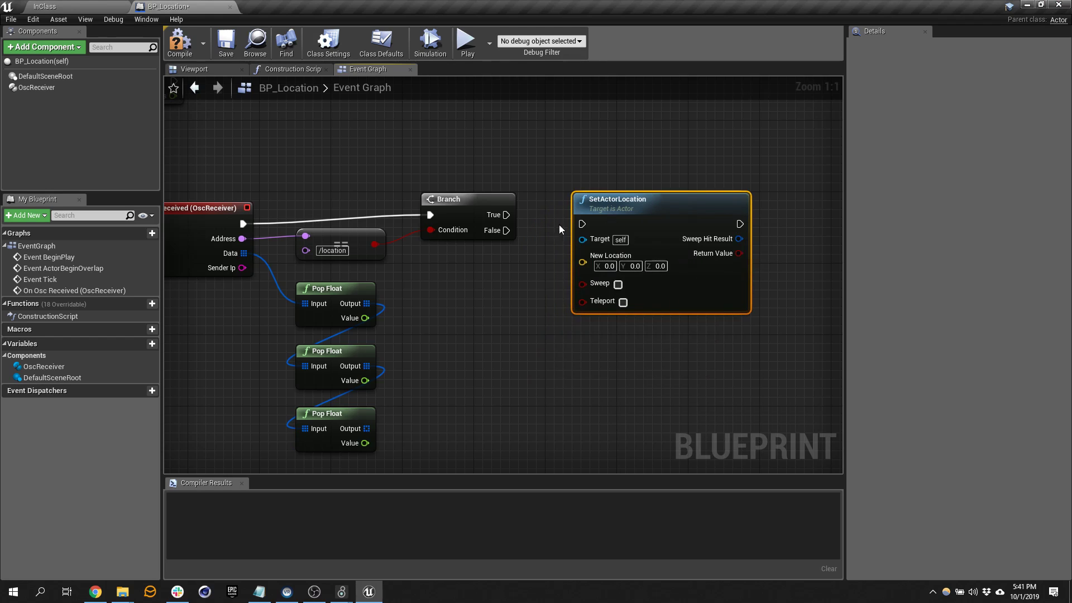
left_click_drag(504, 214, 582, 223)
key("q")
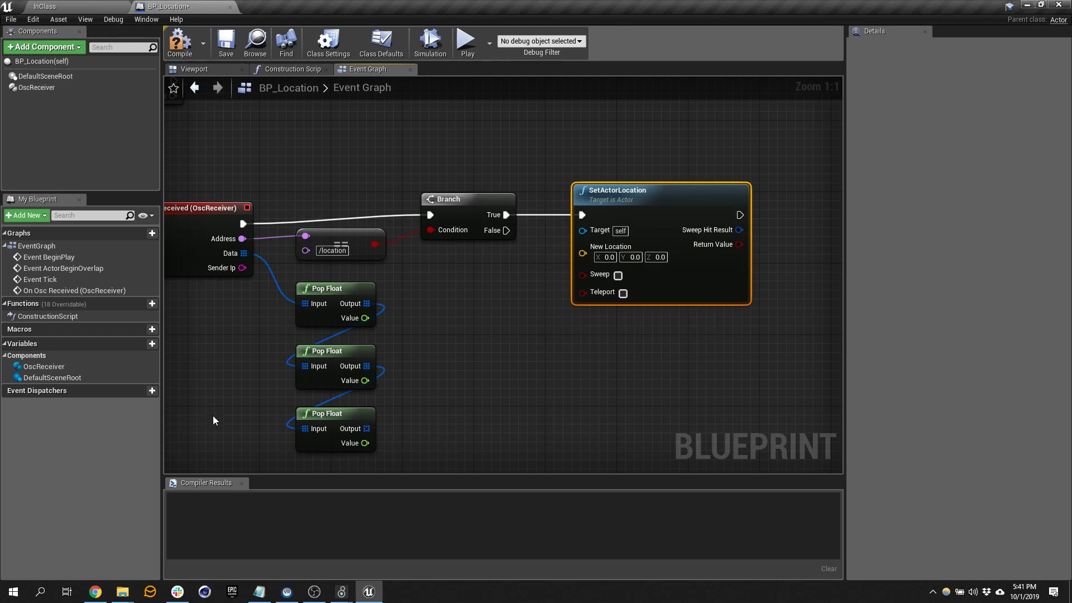
Add a Make Vector node between the Pop Float nodes and SetActorLocation.
right_click(460, 318)
type("make")
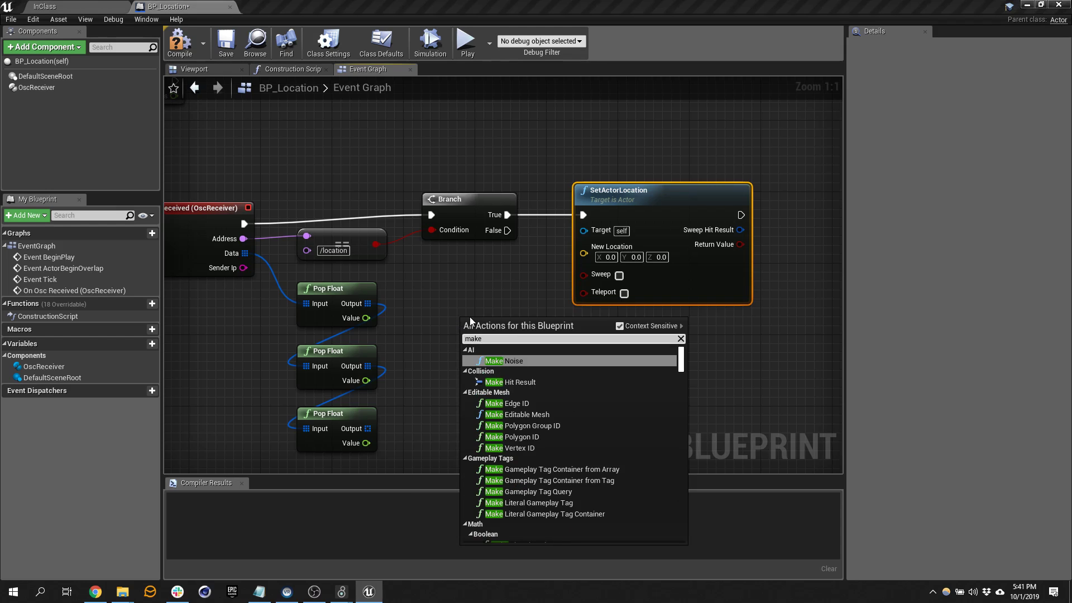
type("vect")
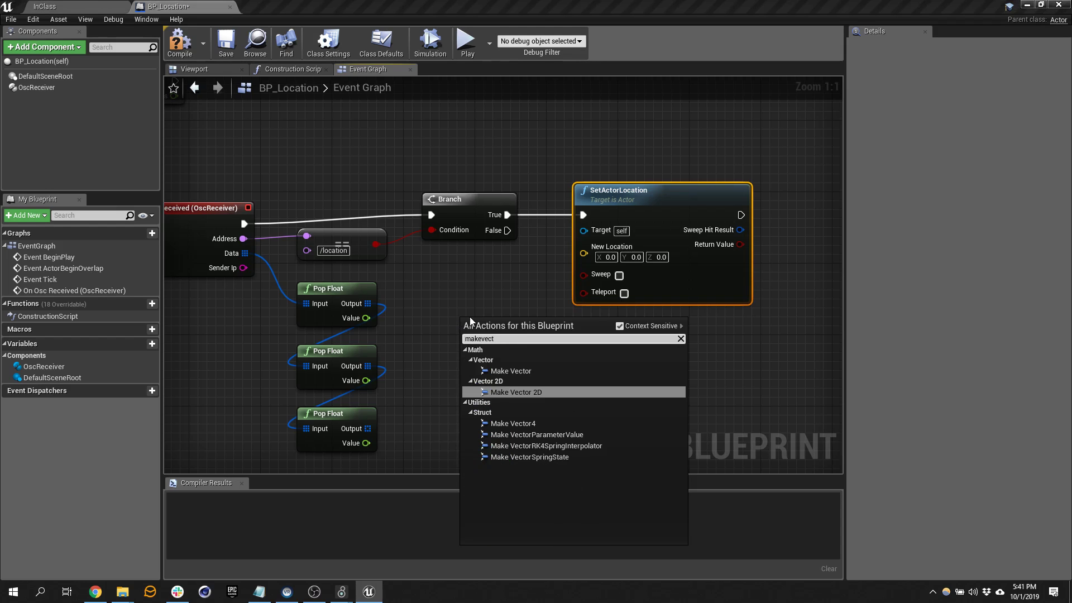
left_click(525, 371)
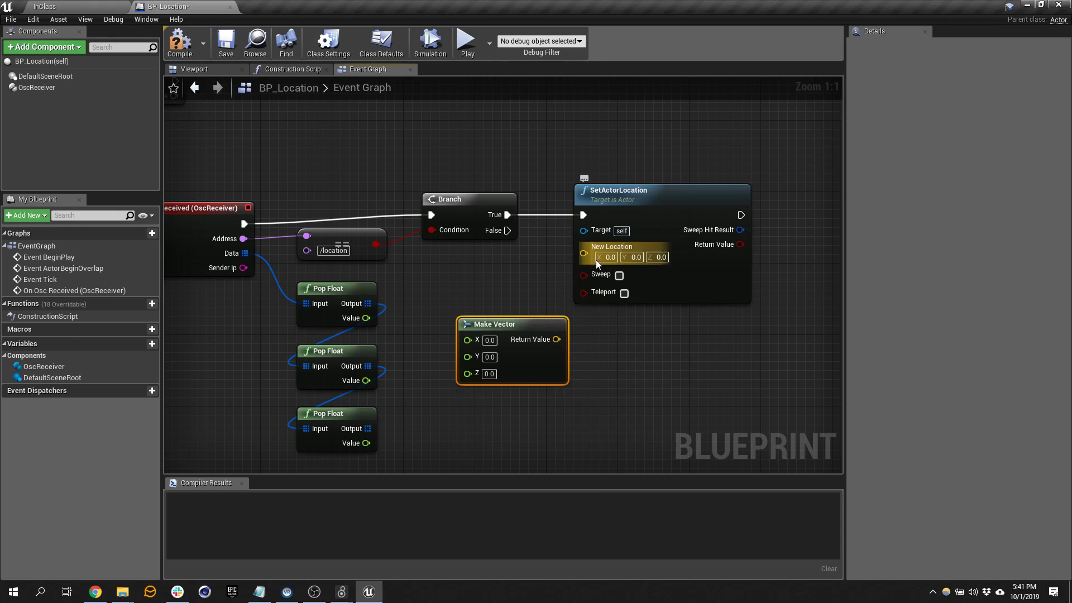
Split SetActorLocation's New Location pin into separate X, Y and Z inputs and move Make Vector below that node.
right_click(614, 255)
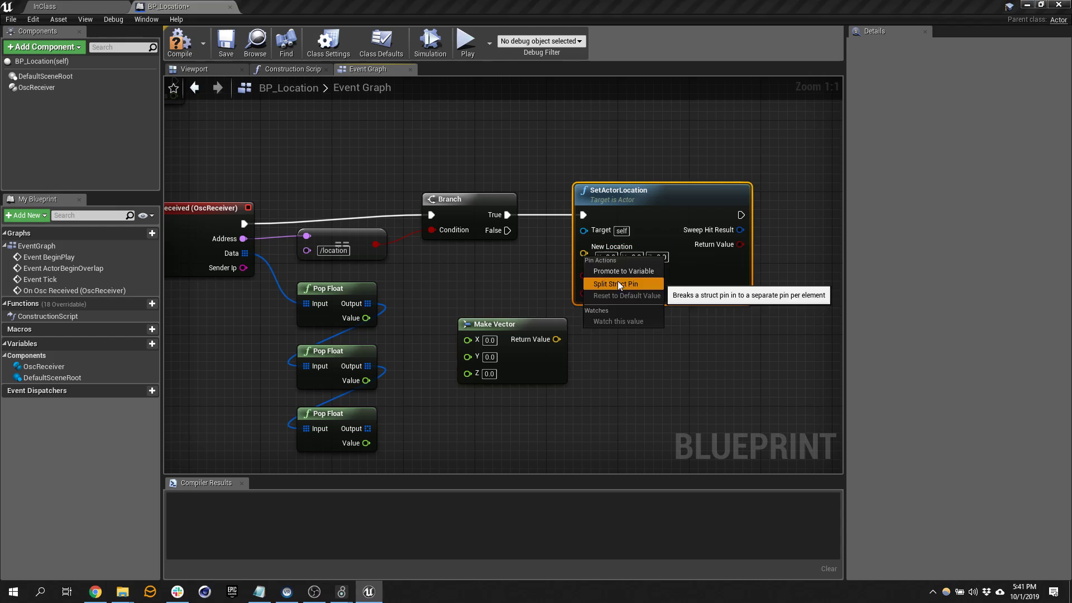
left_click(617, 283)
left_click_drag(512, 330, 628, 366)
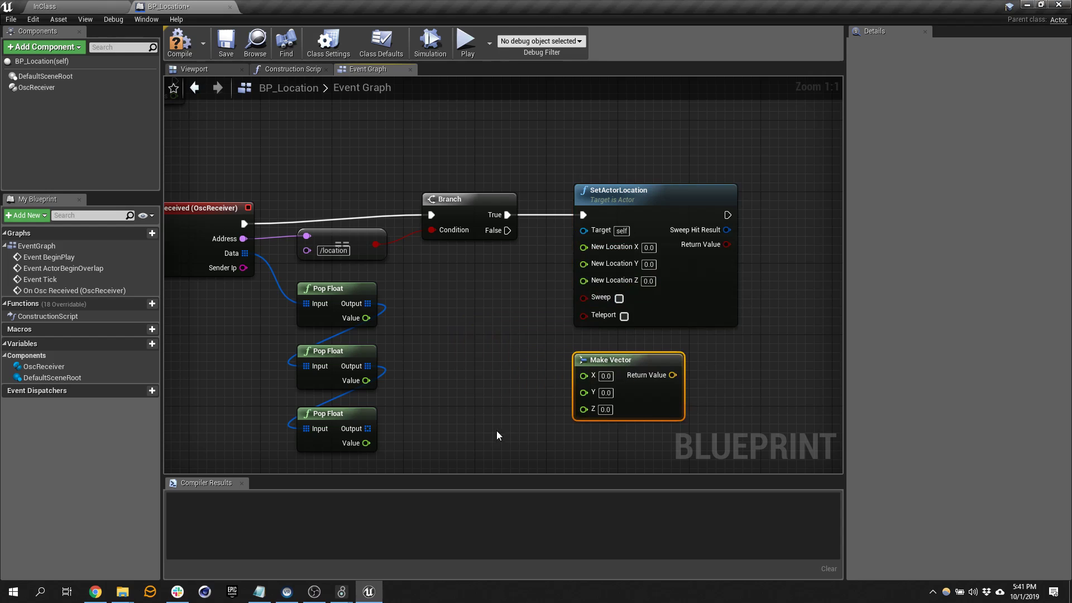
Connect the first, second and third Pop Float values to New Location X, Y and Z respectively.
left_click_drag(366, 318, 599, 249)
left_click_drag(366, 380, 595, 260)
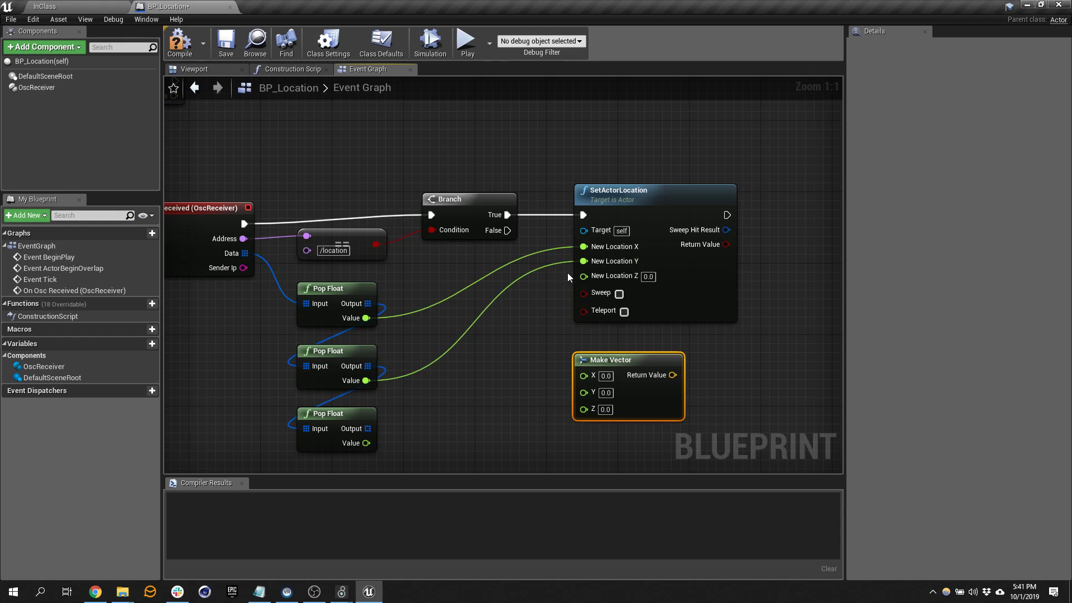
left_click_drag(366, 442, 616, 279)
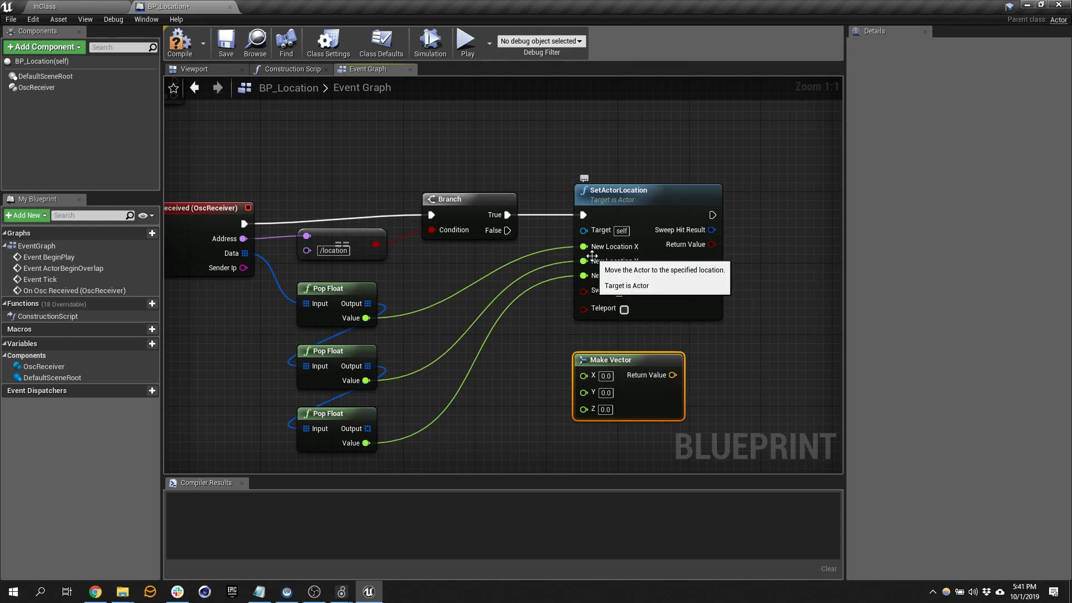
Compile and save the BP_Location Blueprint, then view the InClass level and return to the Blueprint.
left_click(179, 42)
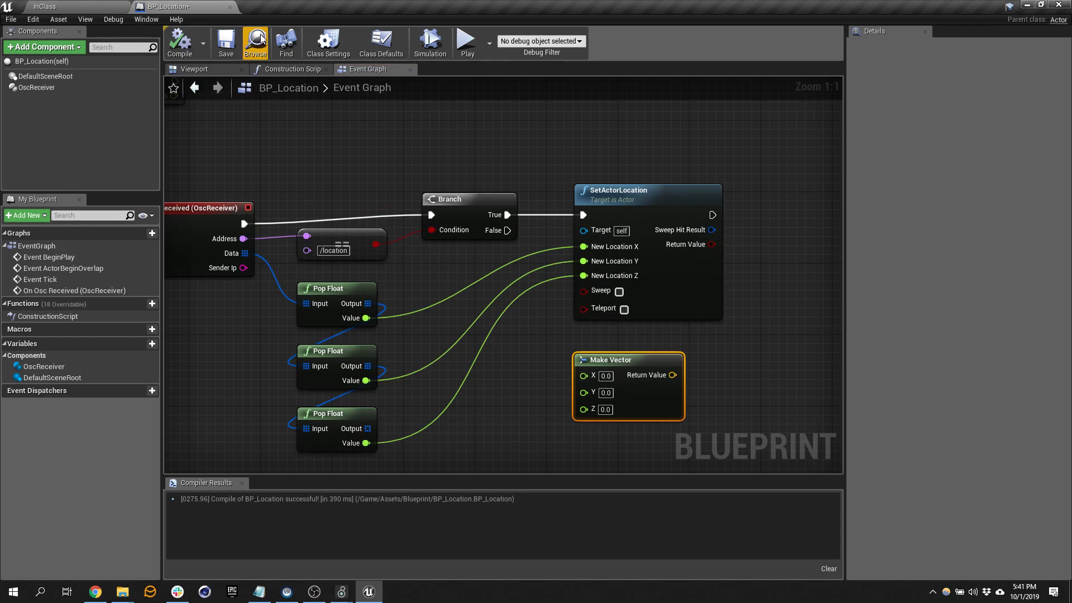
left_click(226, 42)
left_click(92, 5)
right_click_drag(335, 141, 282, 120)
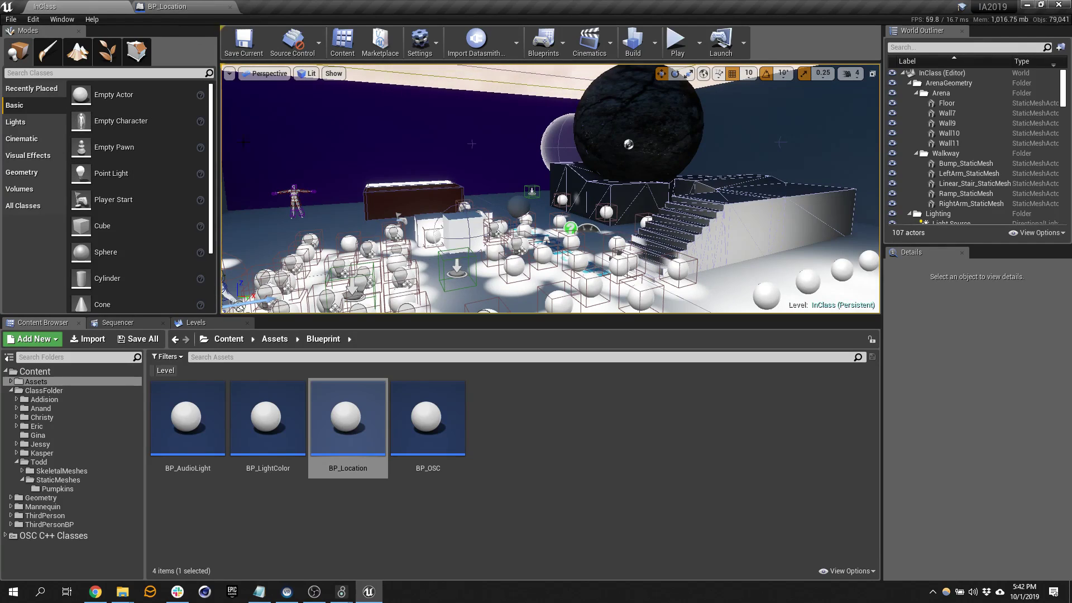
left_click(168, 6)
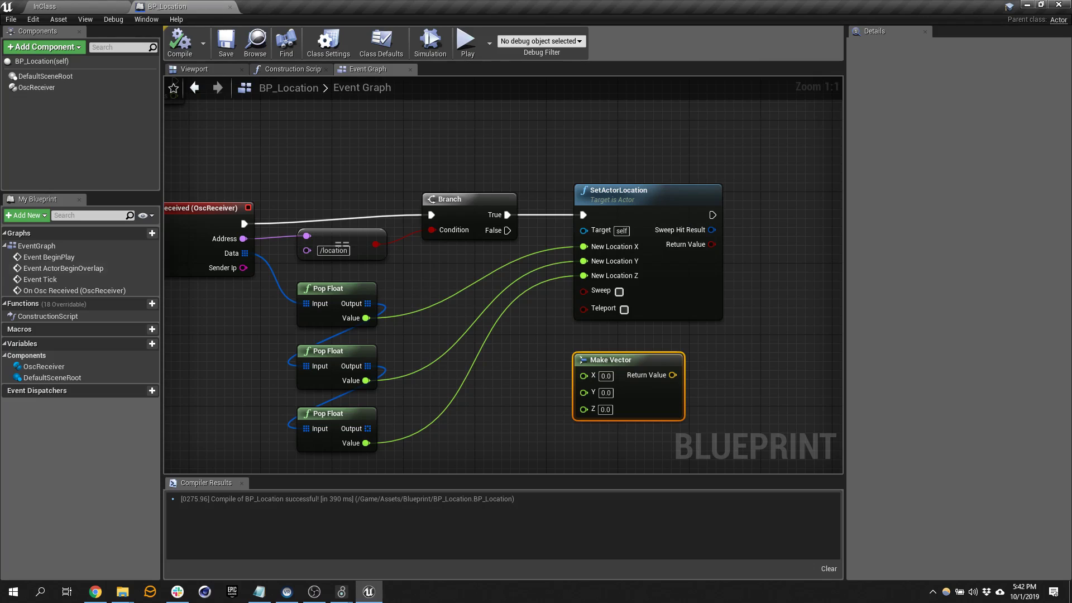
Switch to the Week04B patch in Max, unlock it, and set the first location scale object to scale 0. 127. 0. 500.
mouse_move(342, 591)
left_click(360, 574)
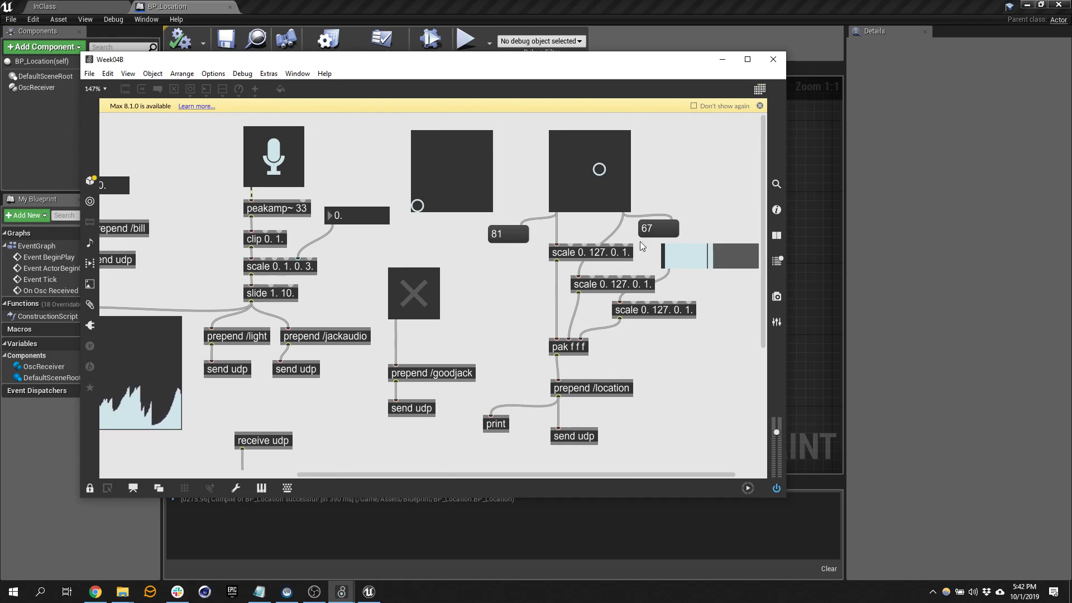
key("ctrl+e")
double_click(626, 254)
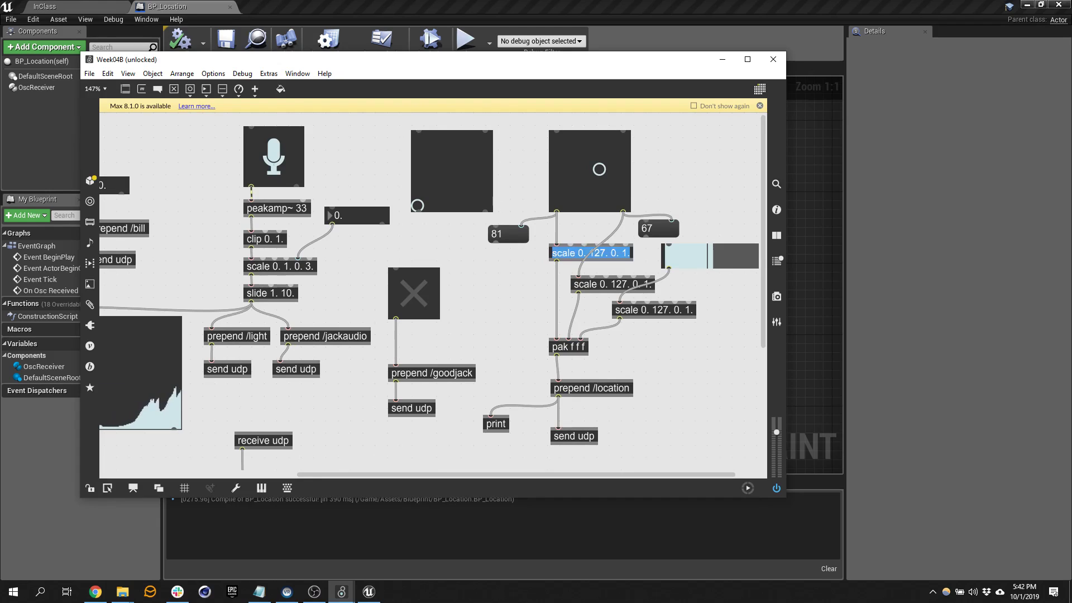
left_click(627, 254)
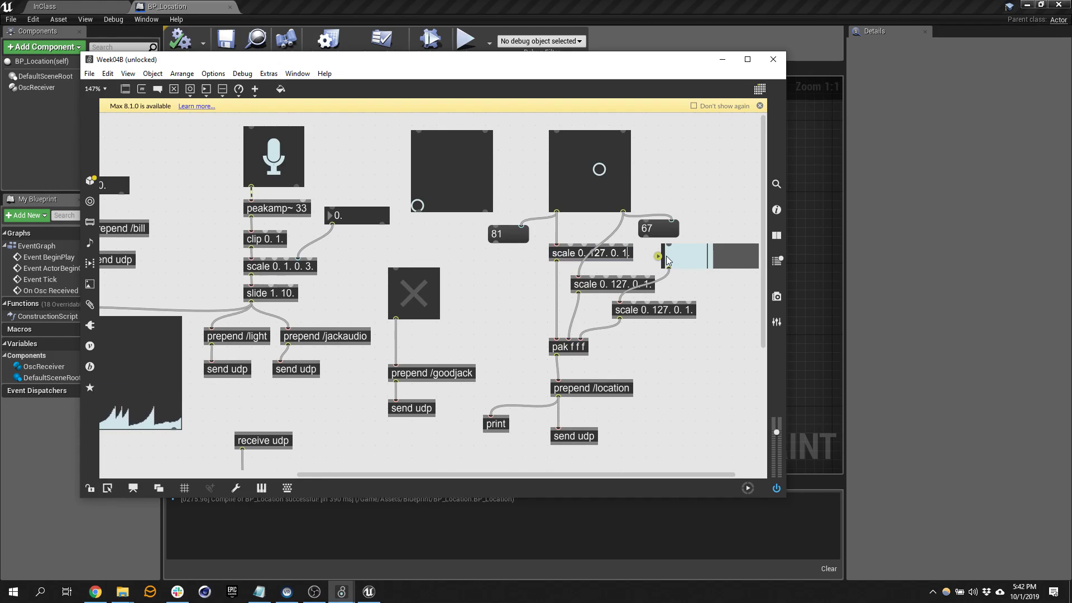
key("BackSpace")
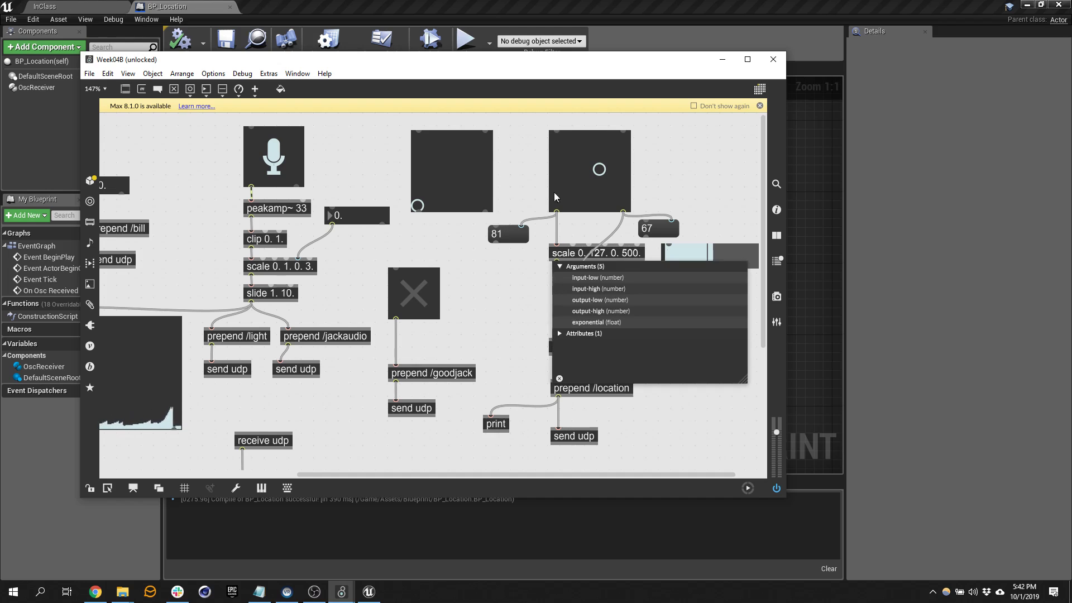
left_click(734, 145)
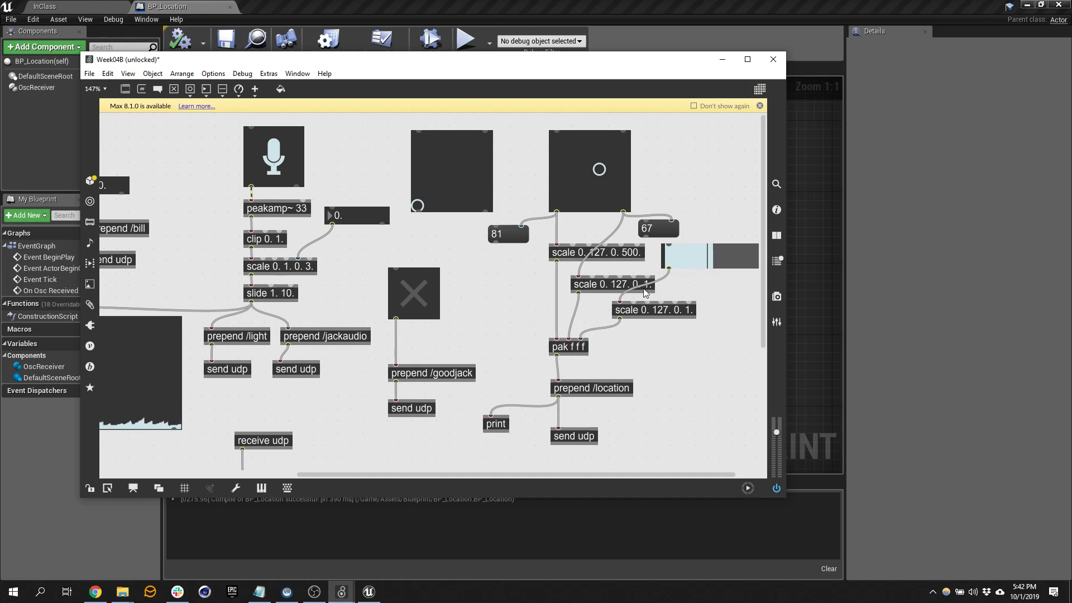
Move the second location scale object slightly left and set it to scale 0. 127. 0. 500.
left_click_drag(623, 288, 612, 288)
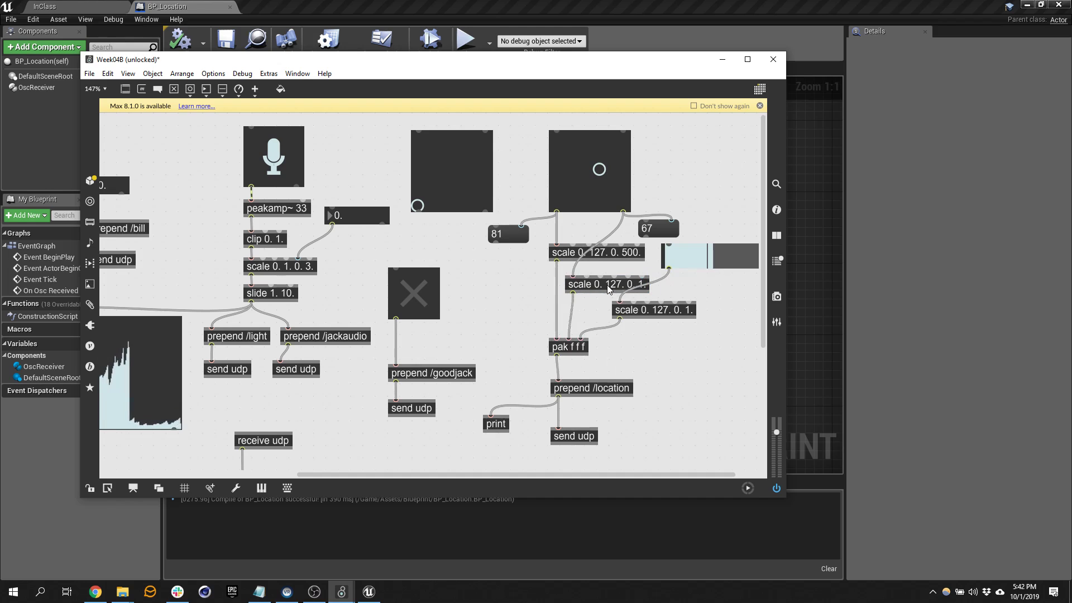
double_click(638, 286)
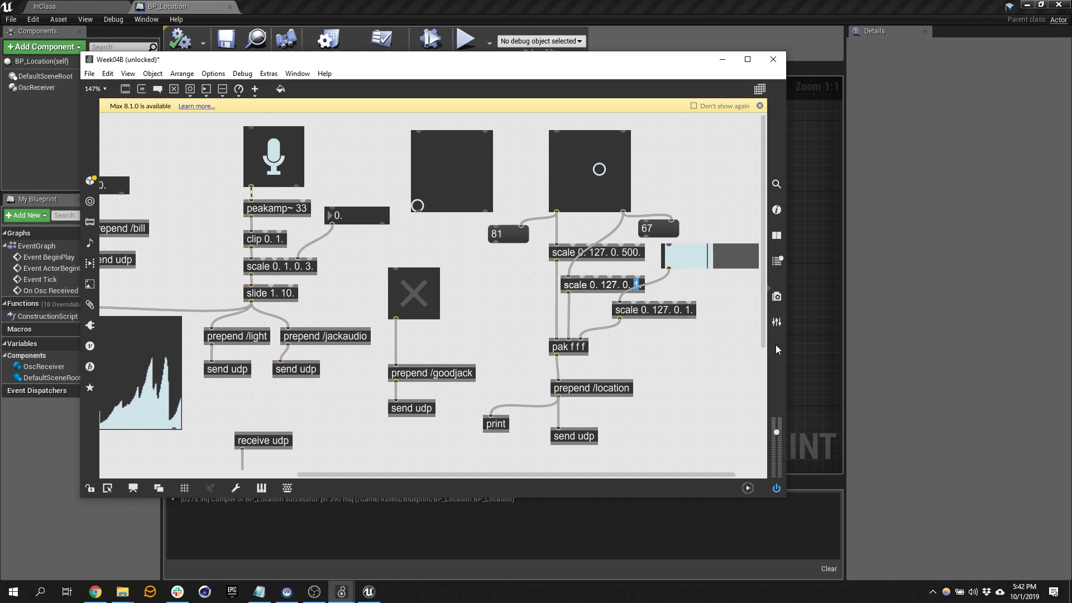
type("500")
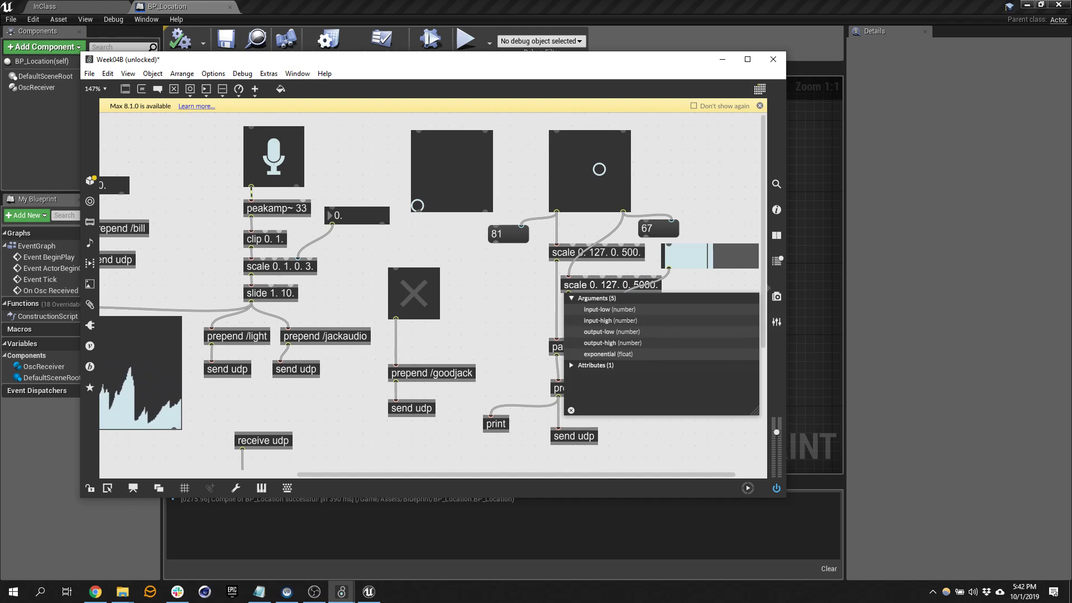
left_click(726, 220)
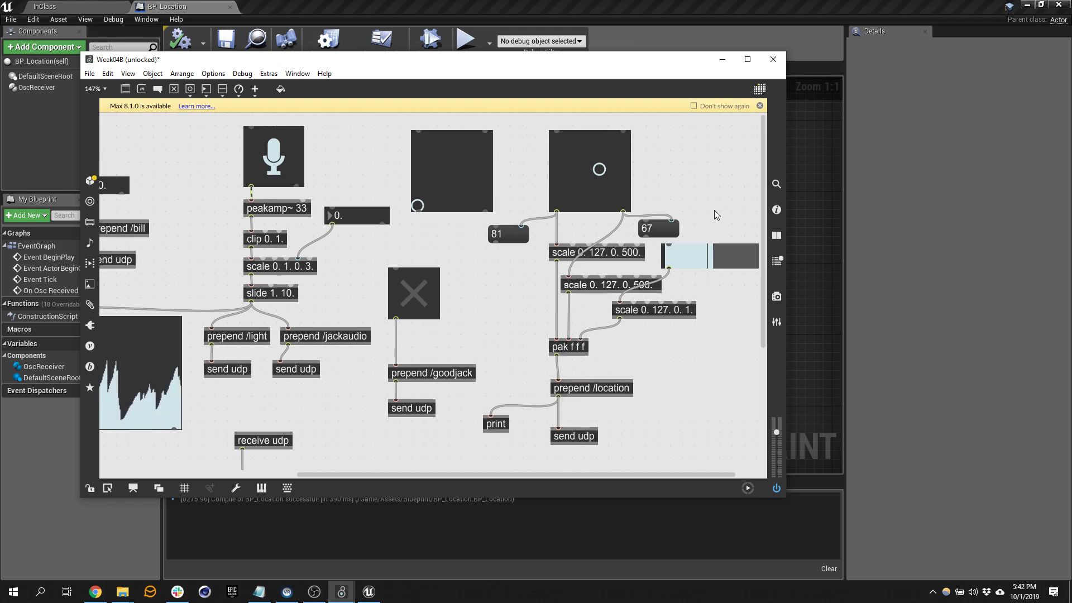
Set the third location scale object to scale 0. 127. 500. 1. and lock the patch.
double_click(682, 311)
left_click(683, 309)
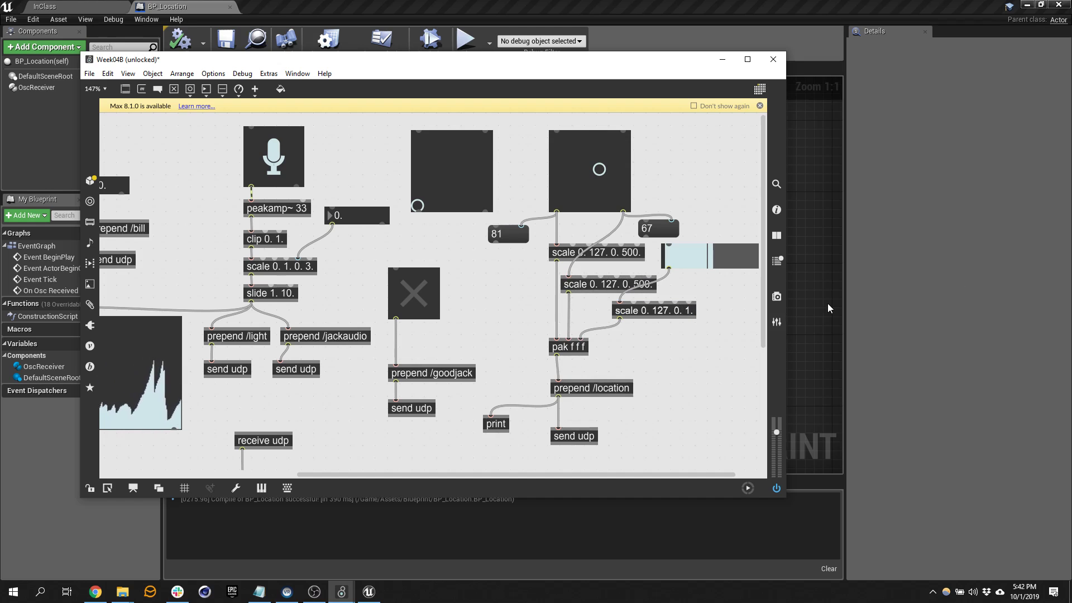
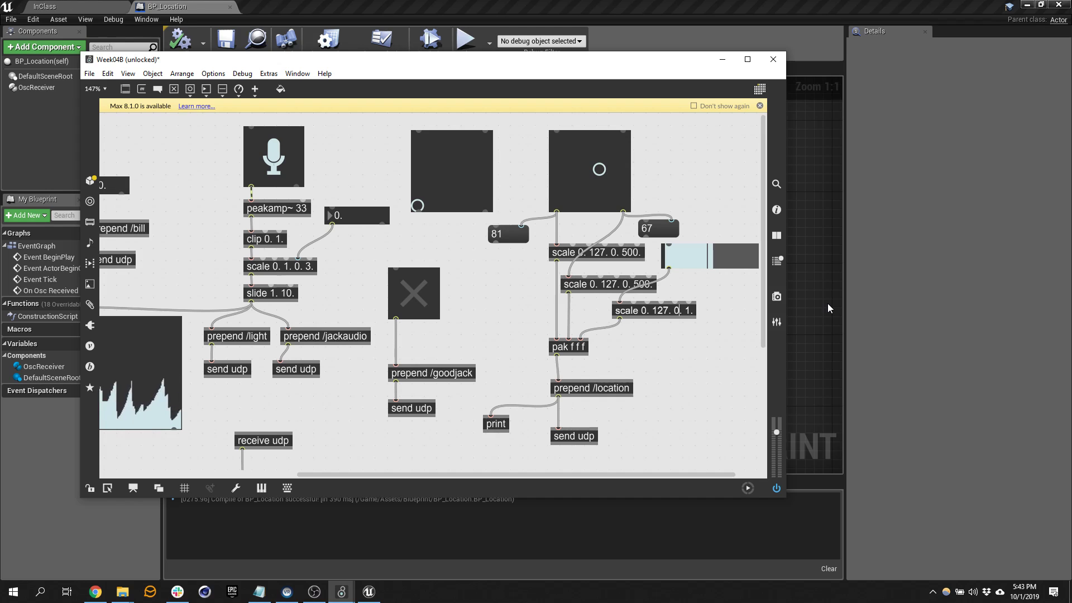
key("BackSpace")
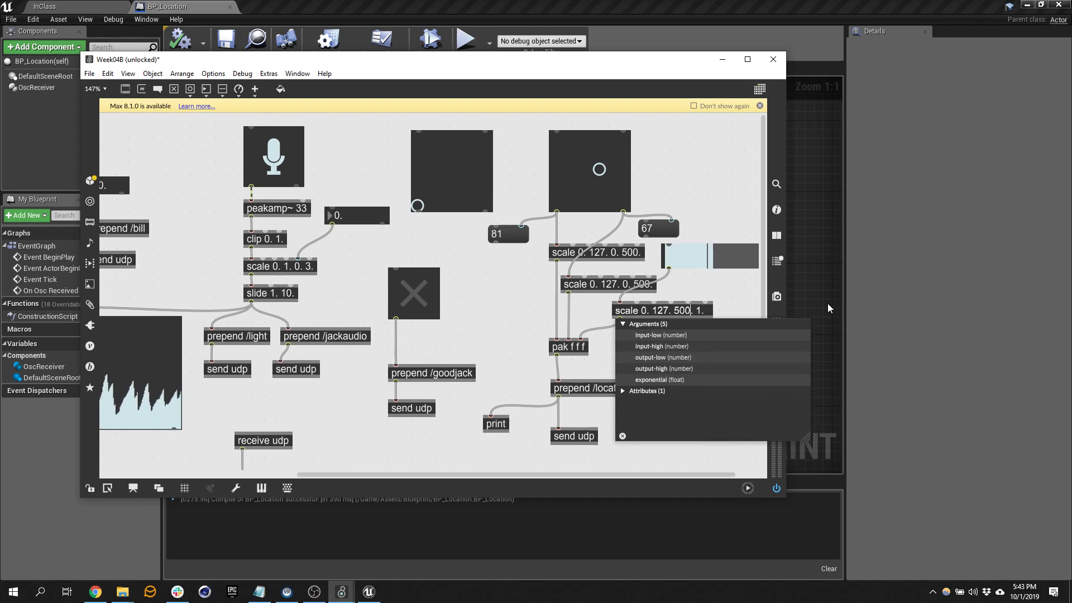
left_click(753, 144)
key("ctrl+e")
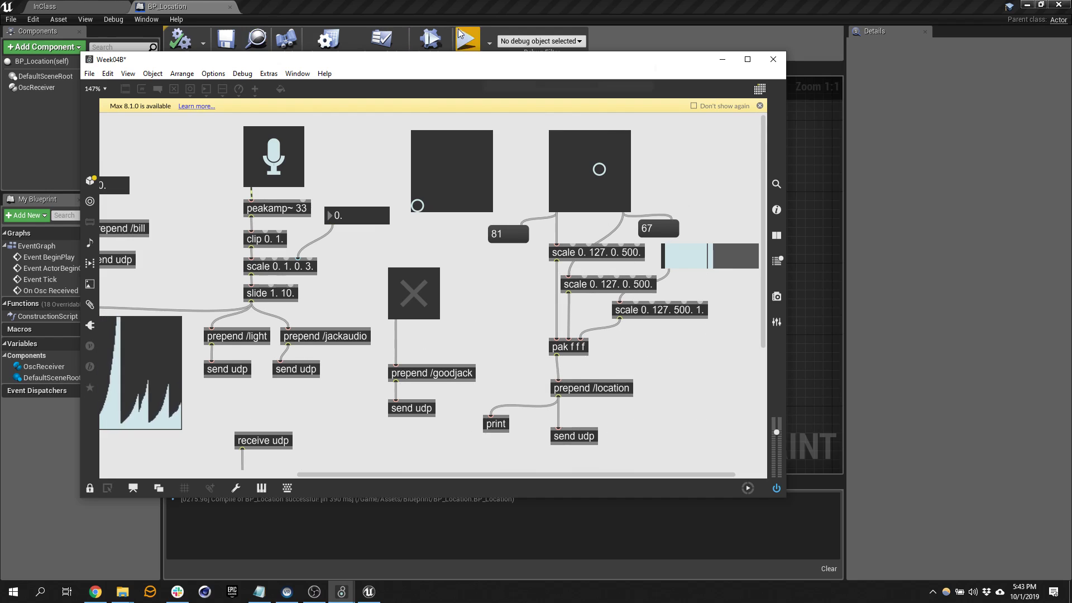
Switch to Unreal, compile the BP_Location Blueprint and return to the InClass level.
left_click_drag(437, 59, 695, 118)
left_click(305, 4)
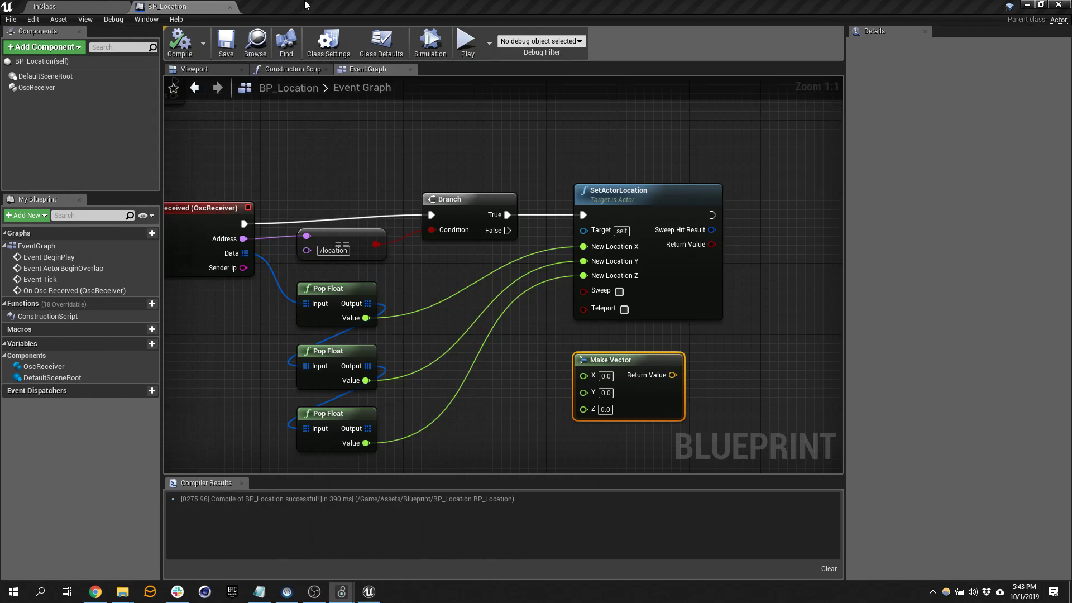
left_click(87, 5)
left_click(167, 6)
left_click(180, 42)
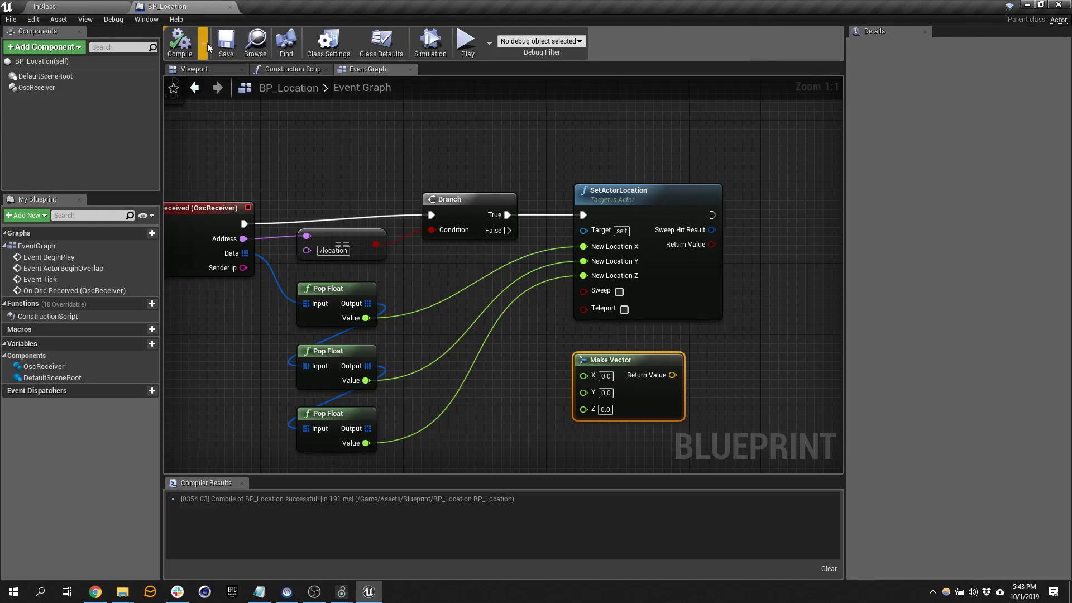
left_click(466, 42)
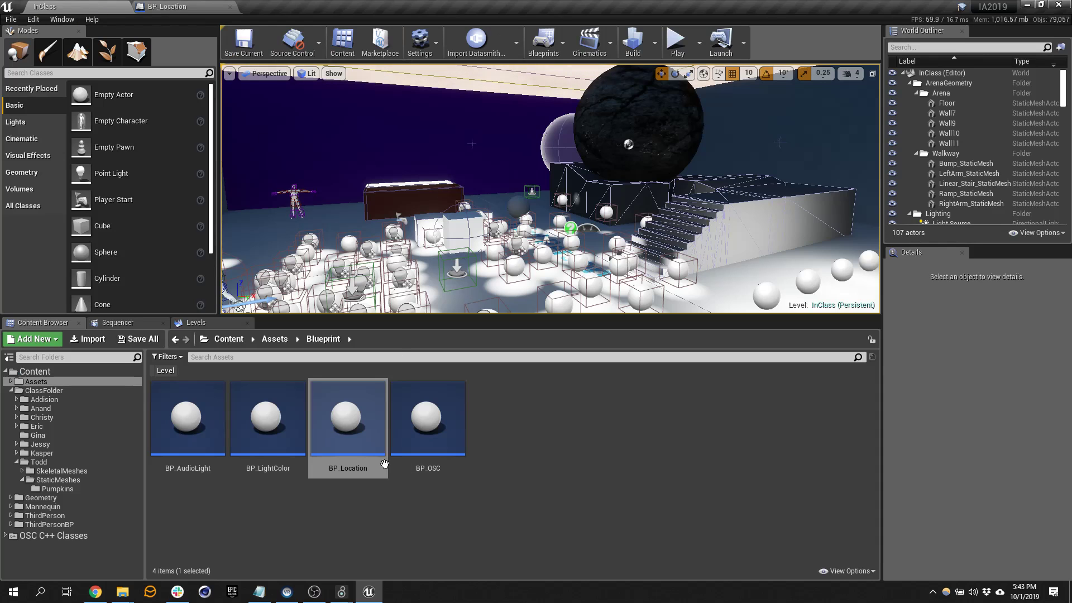
Place a BP_Location actor from the Blueprint folder in the InClass level, near the standing figure.
left_click_drag(347, 424, 532, 227)
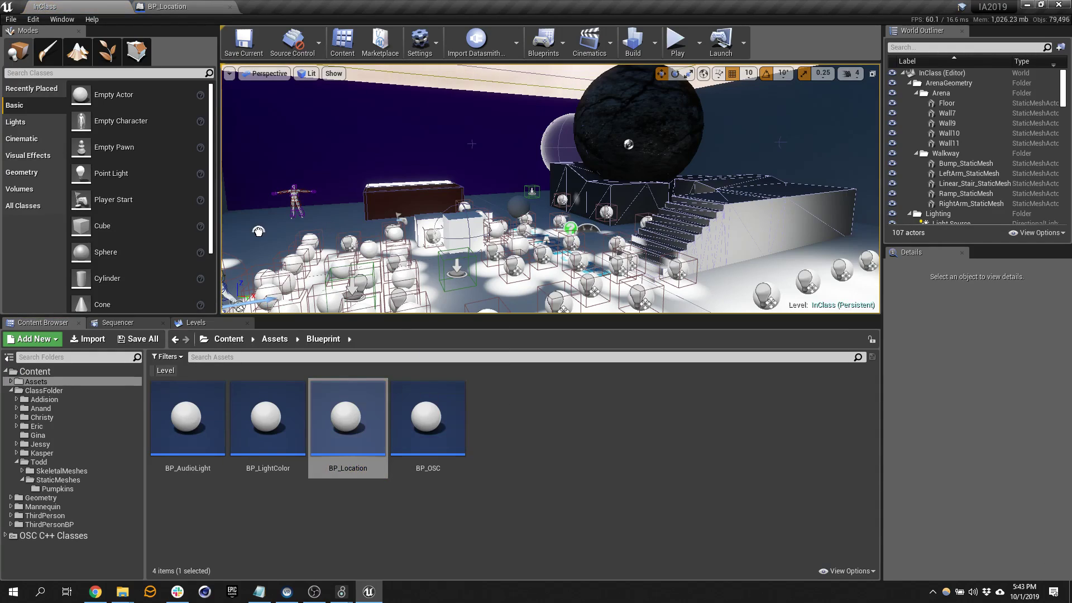
left_click_drag(257, 231, 258, 231)
mouse_move(258, 231)
right_mouse_down()
mouse_move(222, 237)
mouse_move(242, 237)
right_mouse_up()
key("w")
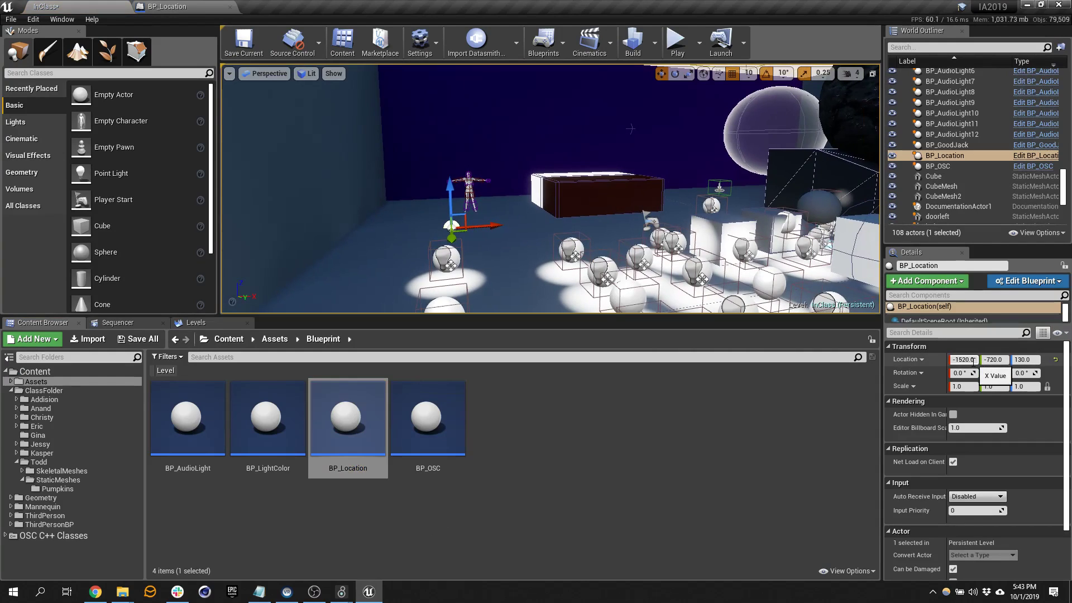
Set the placed BP_Location actor's location to X 0, Y 0, Z 0.
left_click(972, 360)
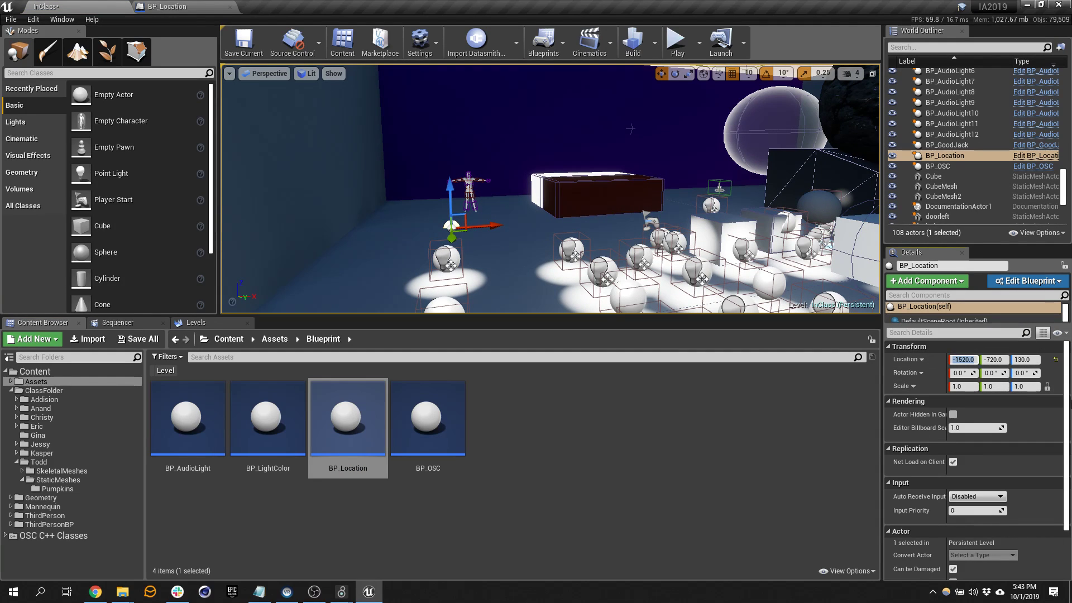
type("0")
key("Tab")
type("0")
key("Tab")
type("0")
key("Return")
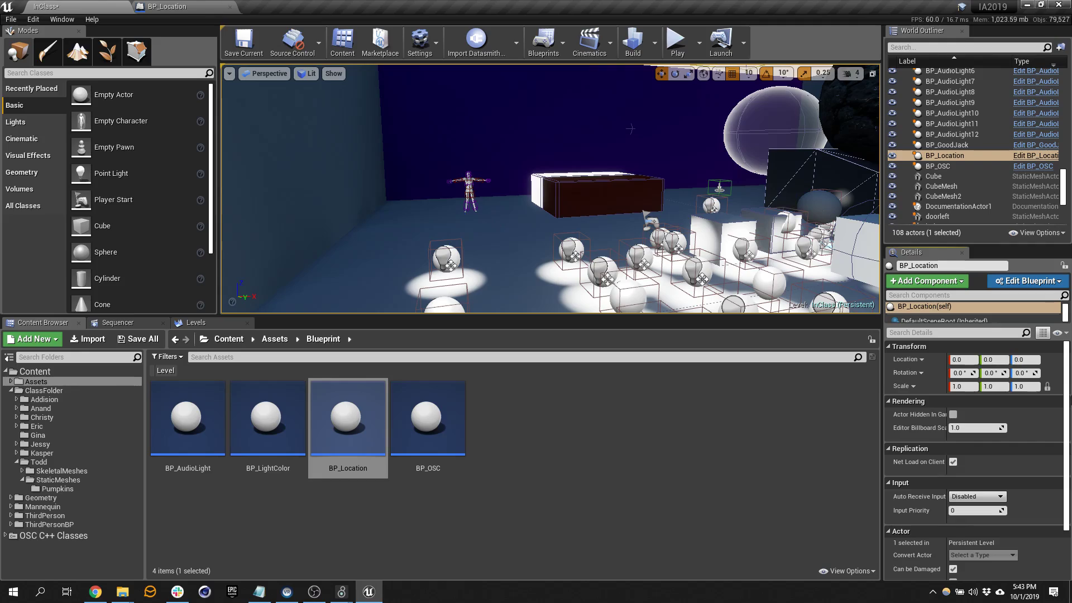
key("w")
right_click_drag(570, 211, 730, 199)
key("w")
key("s")
Add a Static Mesh component under DefaultSceneRoot in the BP_Location Blueprint, keeping its default name.
left_click(167, 6)
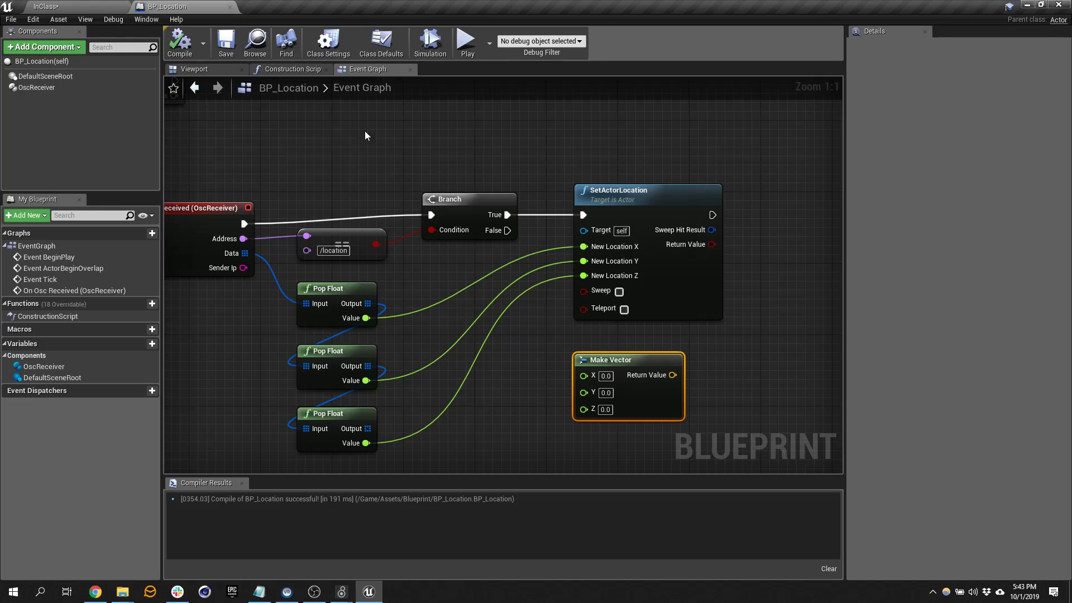
left_click(60, 45)
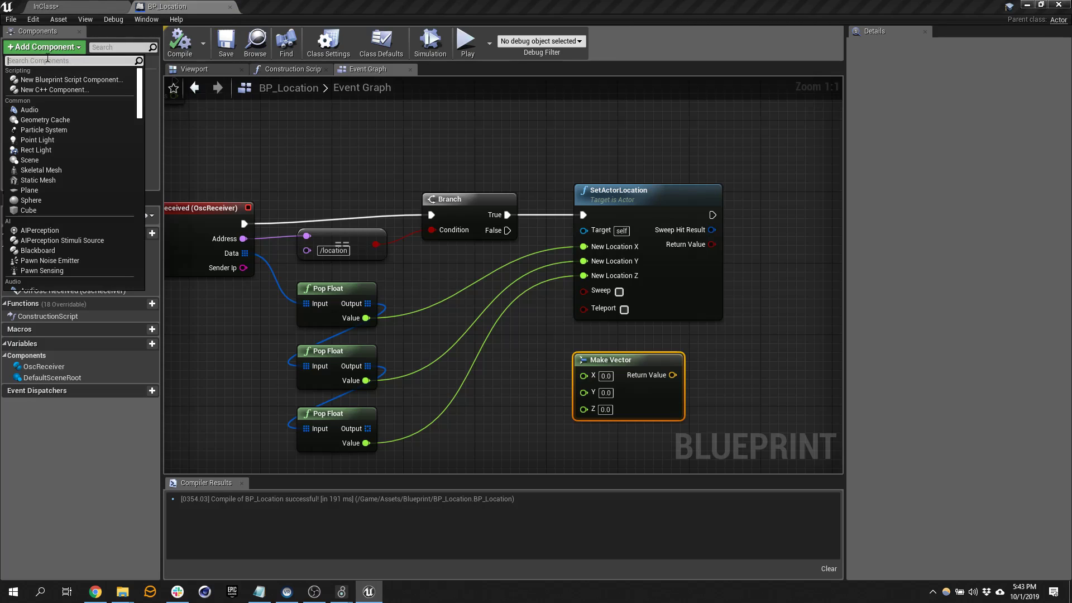
type("sta")
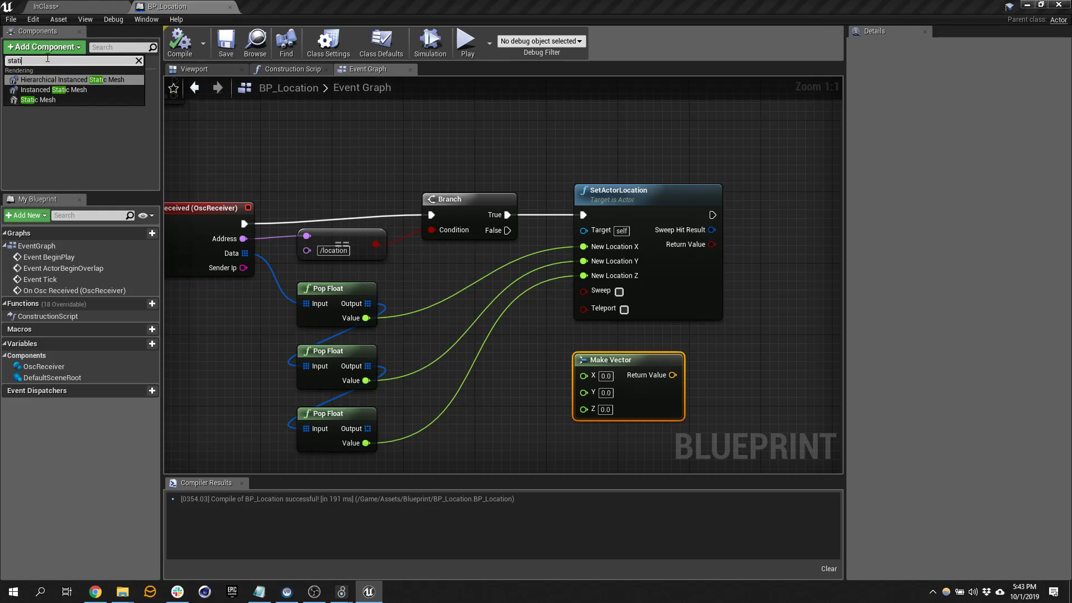
type("ti")
left_click(31, 101)
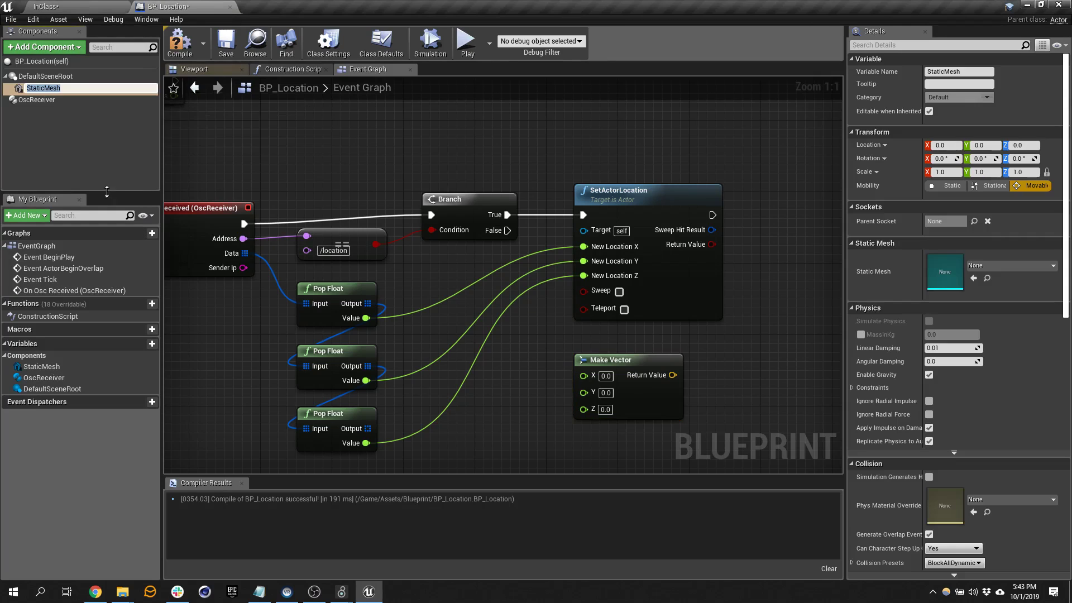
left_click(72, 132)
left_click(50, 85)
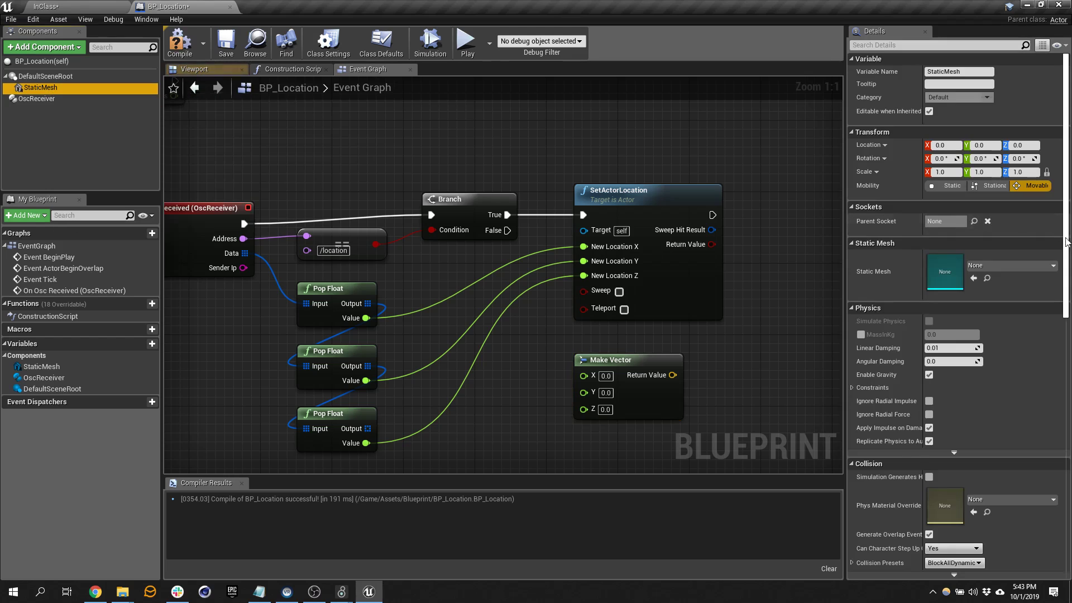
Assign the Slenderman mesh to the new Static Mesh component.
left_click(1029, 266)
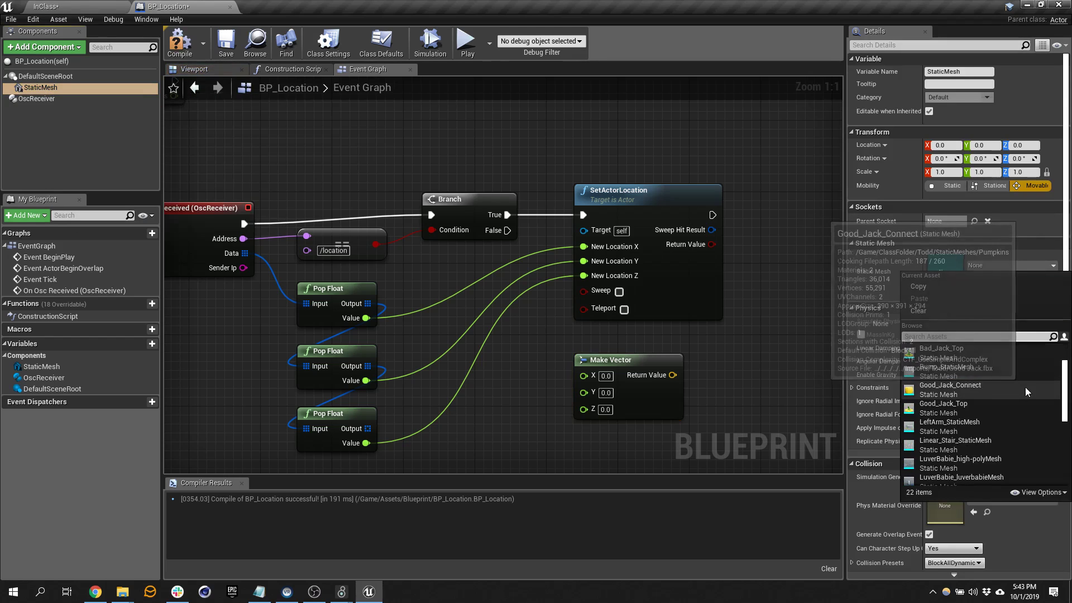
scroll(1029, 392, "down", 3)
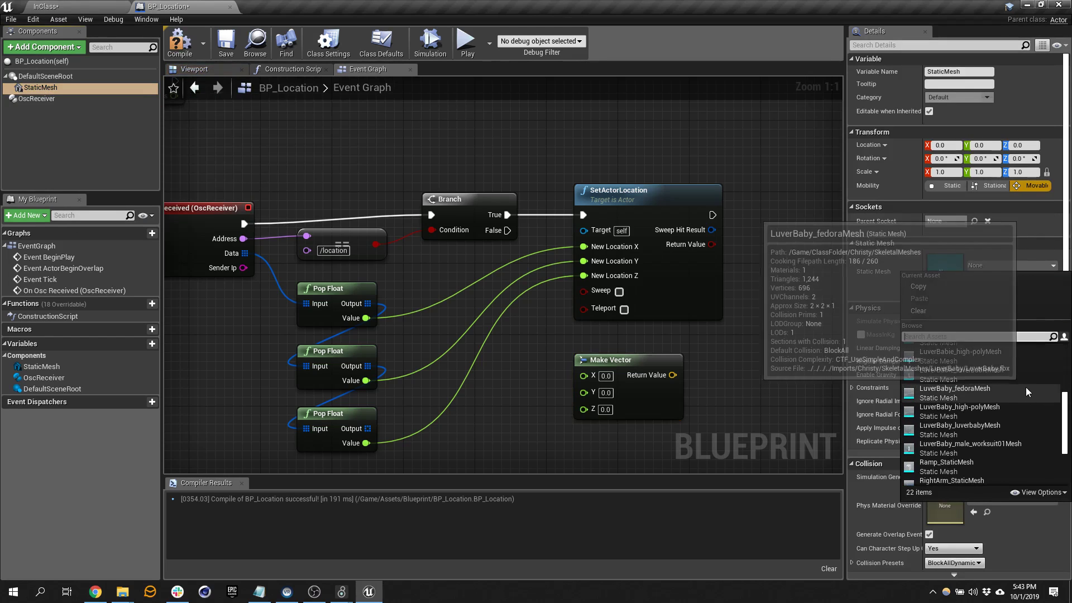
scroll(1026, 390, "down", 3)
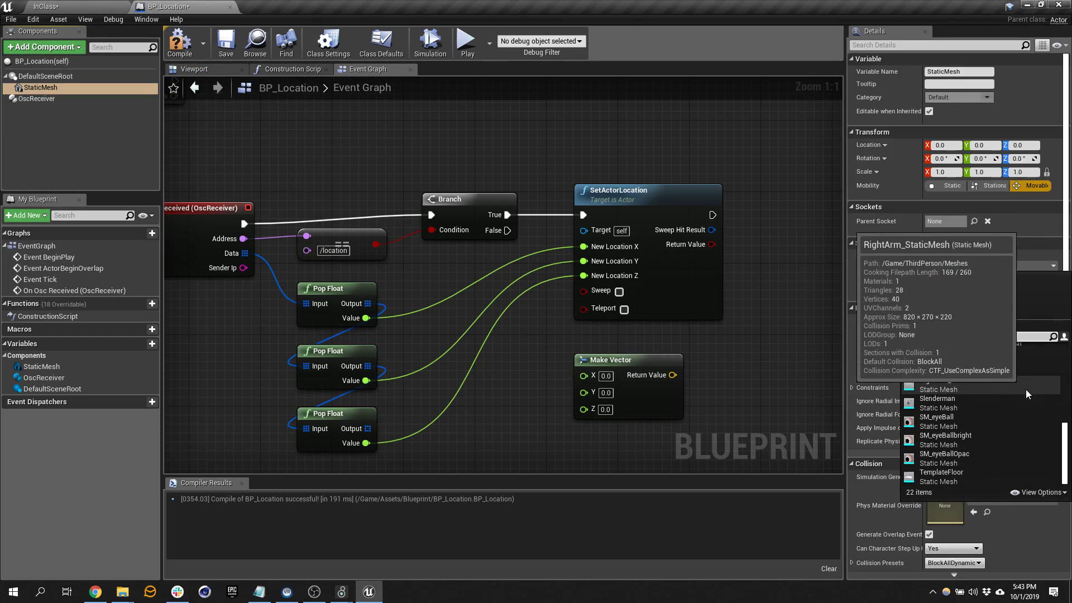
left_click(958, 404)
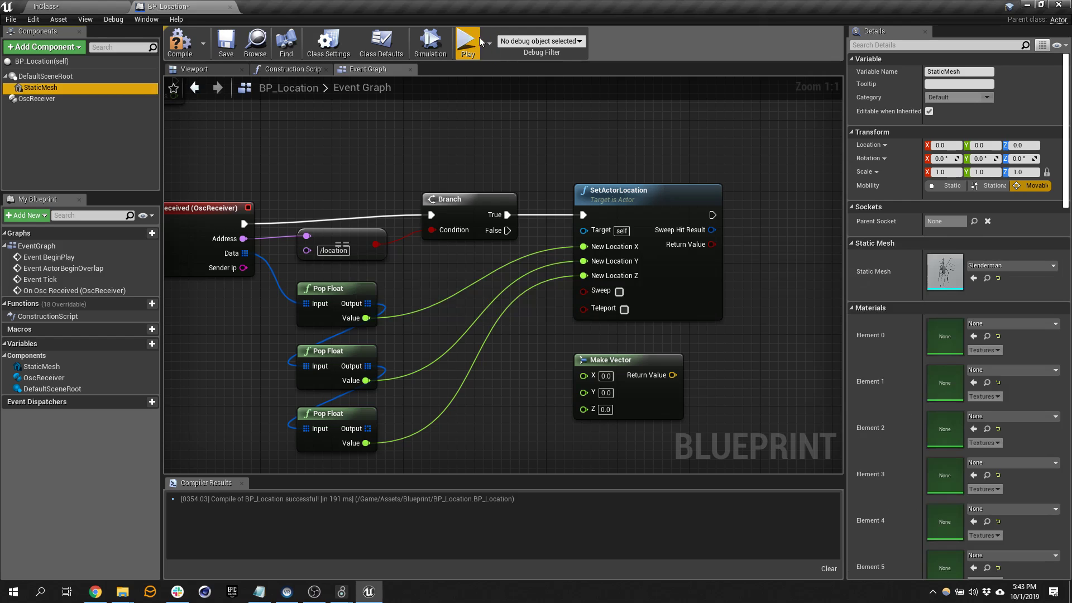
Inspect the Slenderman mesh in the Blueprint's 3D preview and scale it uniformly to 0.1.
left_click(194, 68)
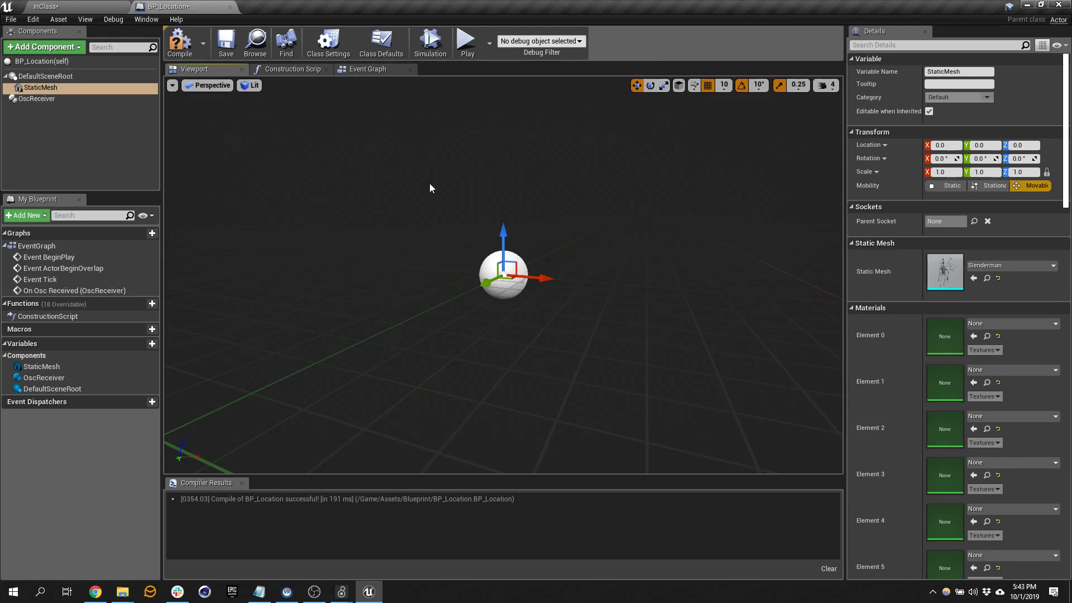
scroll(539, 177, "down", 5)
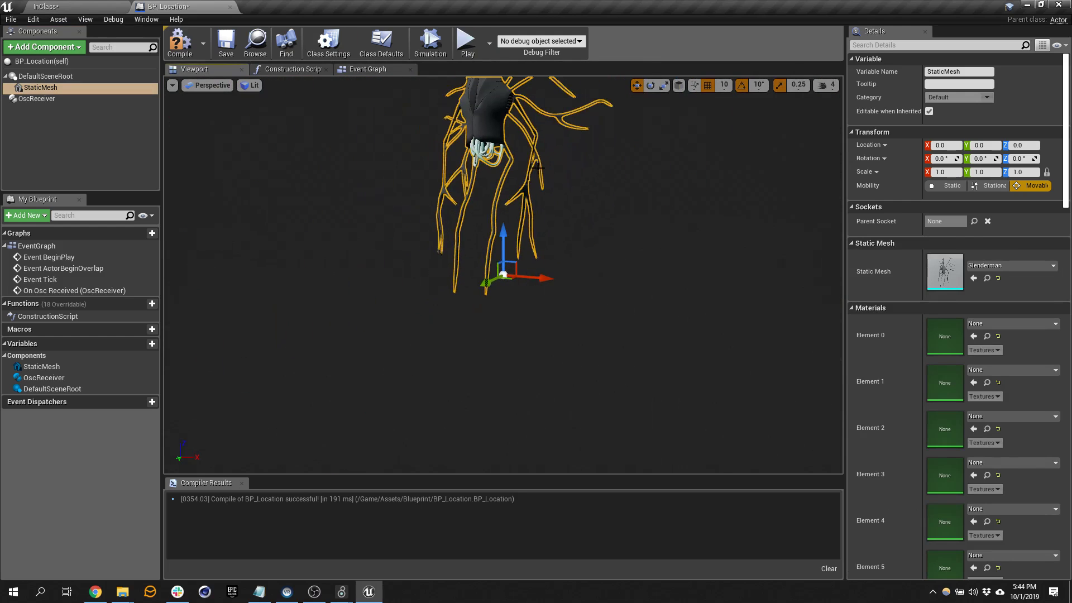
right_click_drag(486, 159, 463, 141)
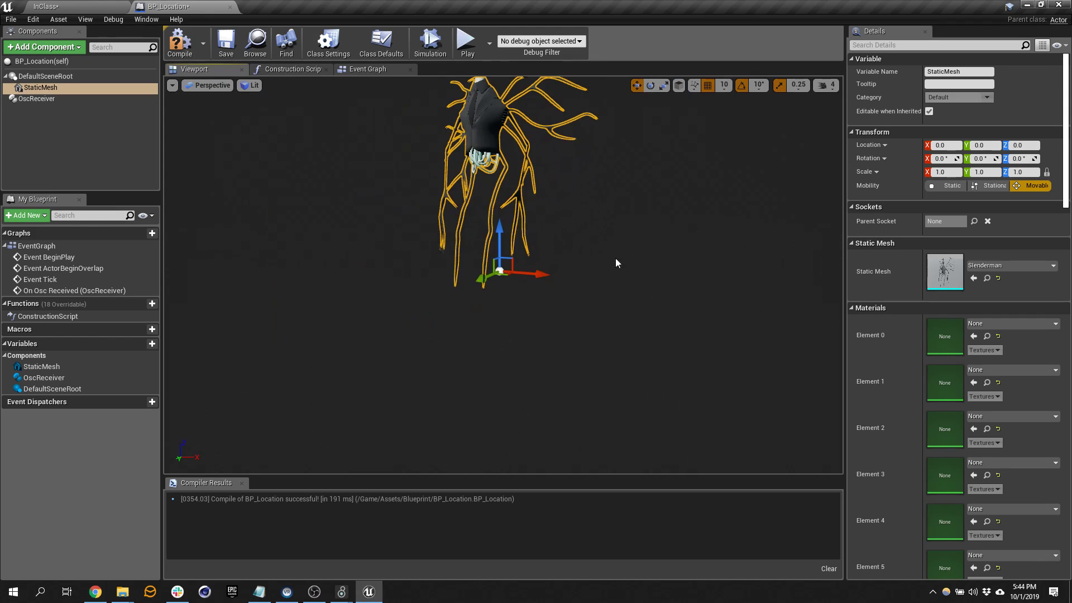
right_click_drag(560, 270, 532, 276)
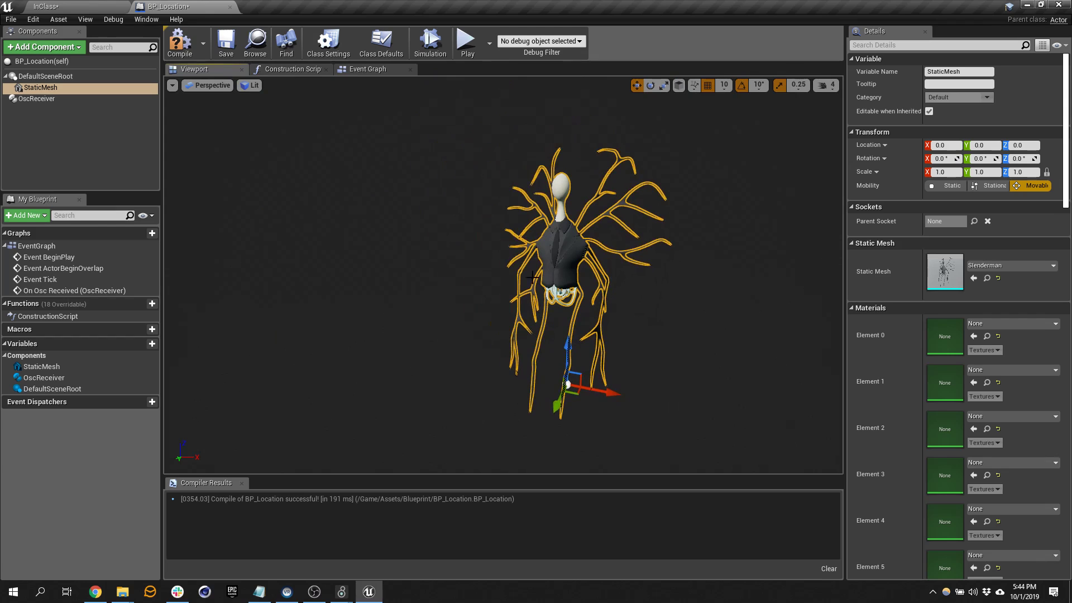
left_click(945, 172)
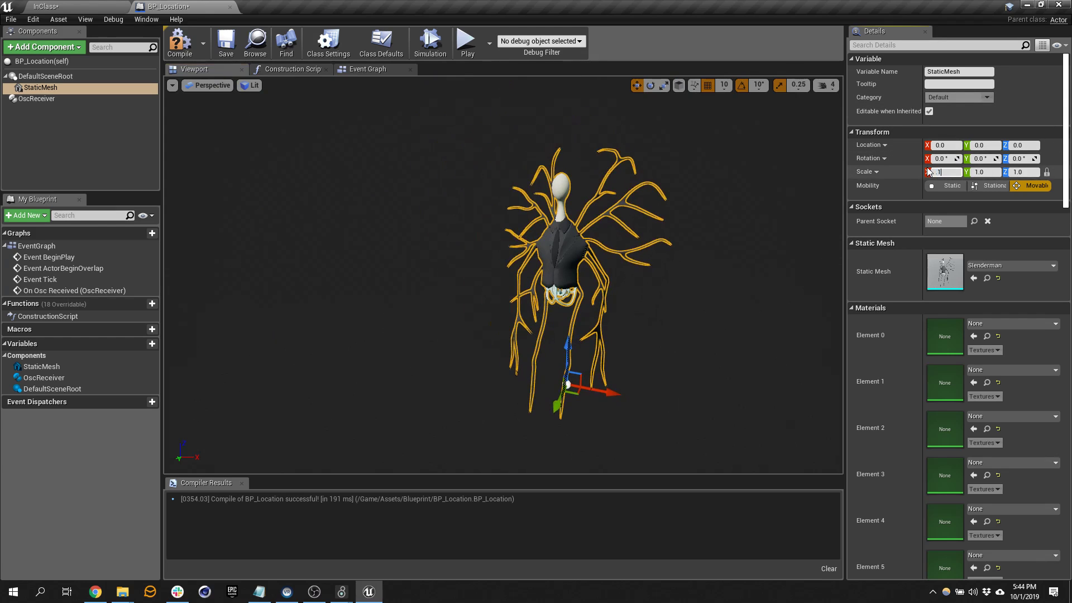
type(".1")
key("Tab")
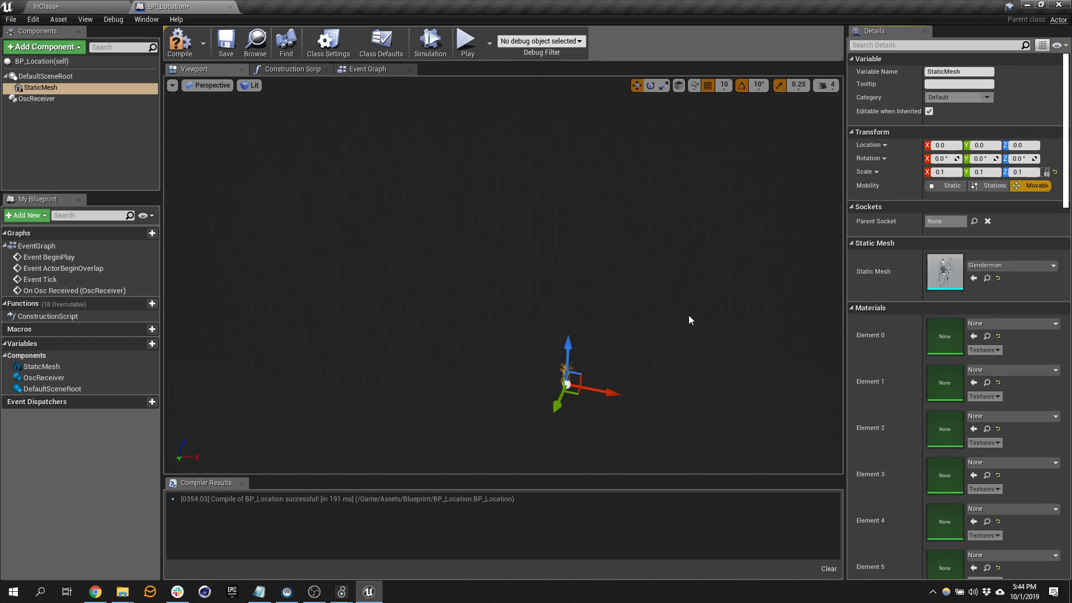
left_click_drag(688, 315, 612, 342)
key("f")
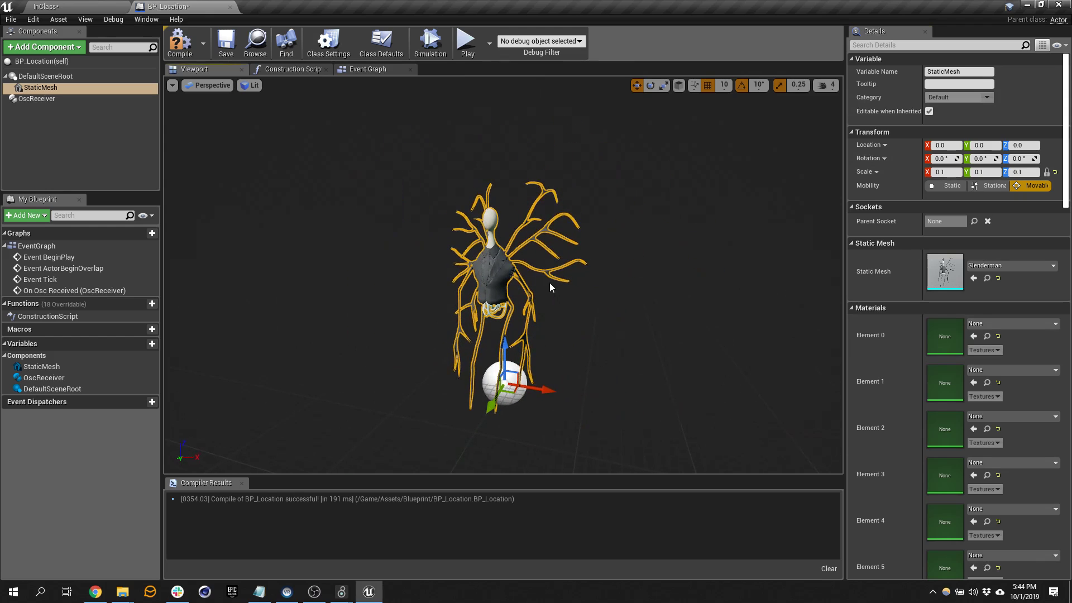
Compile and save BP_Location, then look at the Slenderman actor in the InClass level.
left_click(179, 42)
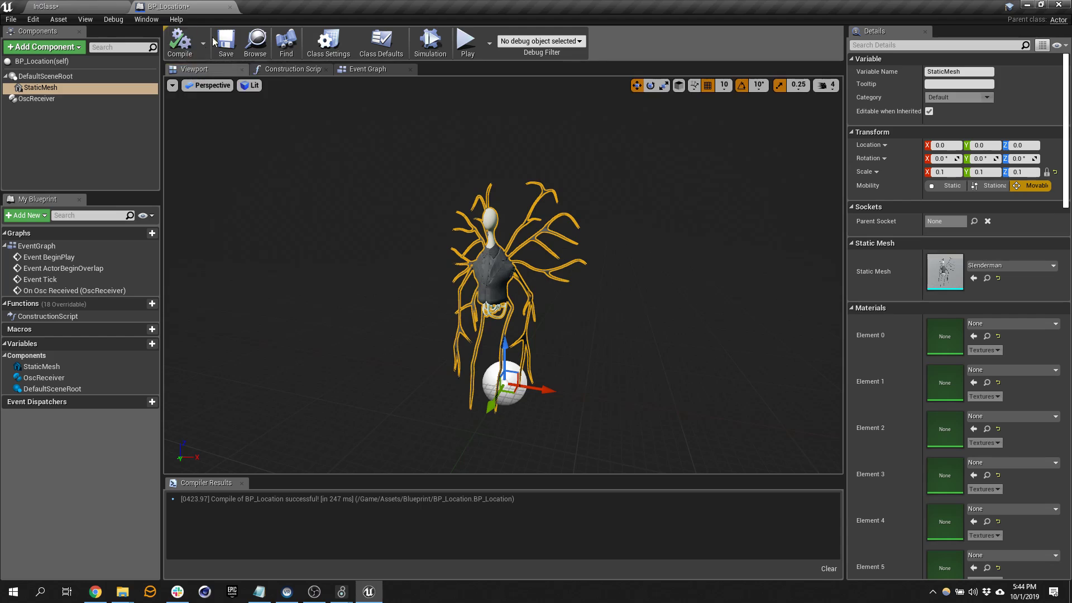
left_click(225, 42)
left_click(97, 7)
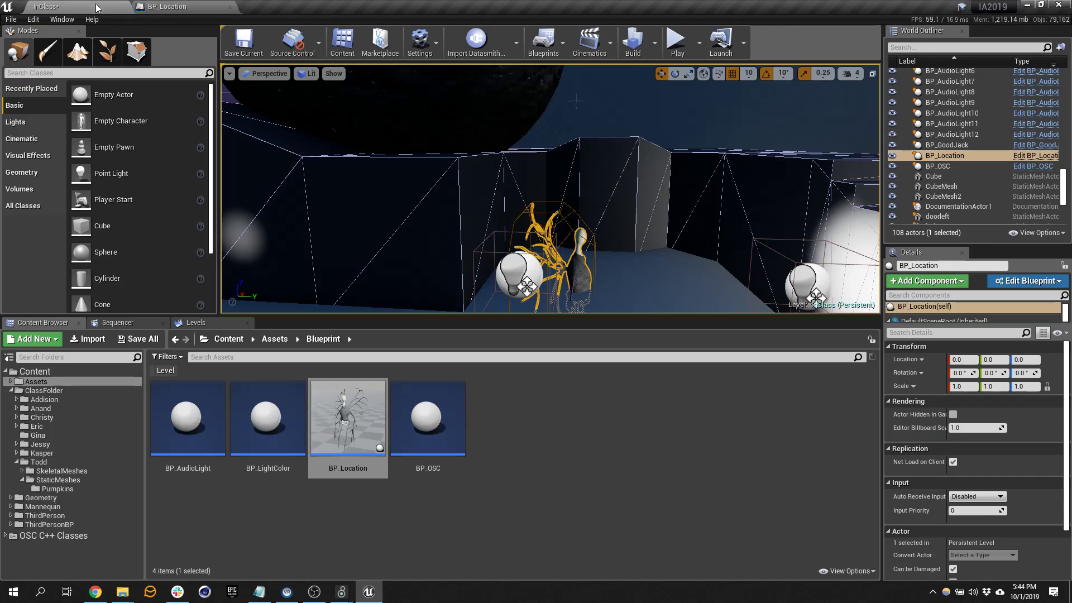
left_click_drag(436, 178, 480, 198, "alt")
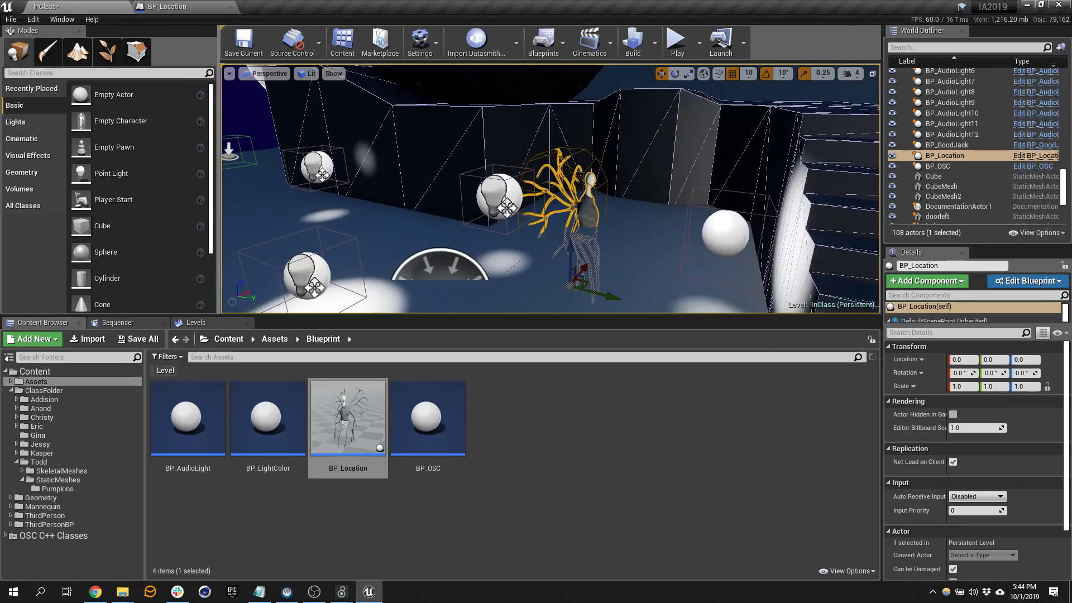
right_click_drag(480, 198, 484, 195)
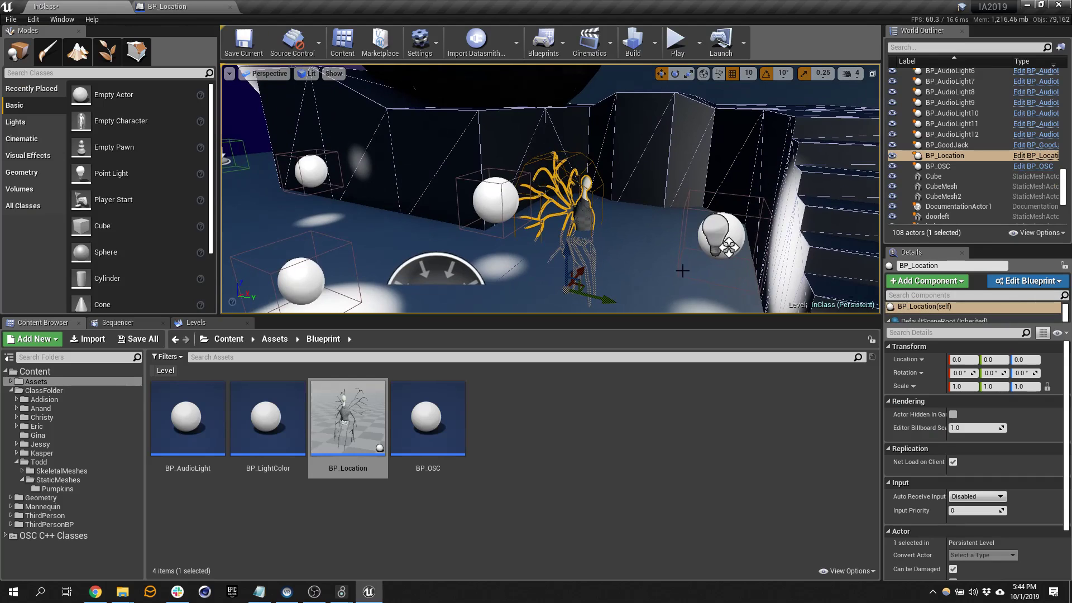
Try a Z rotation of -90° on the BP_Location actor and frame it in the viewport.
left_click(1034, 371)
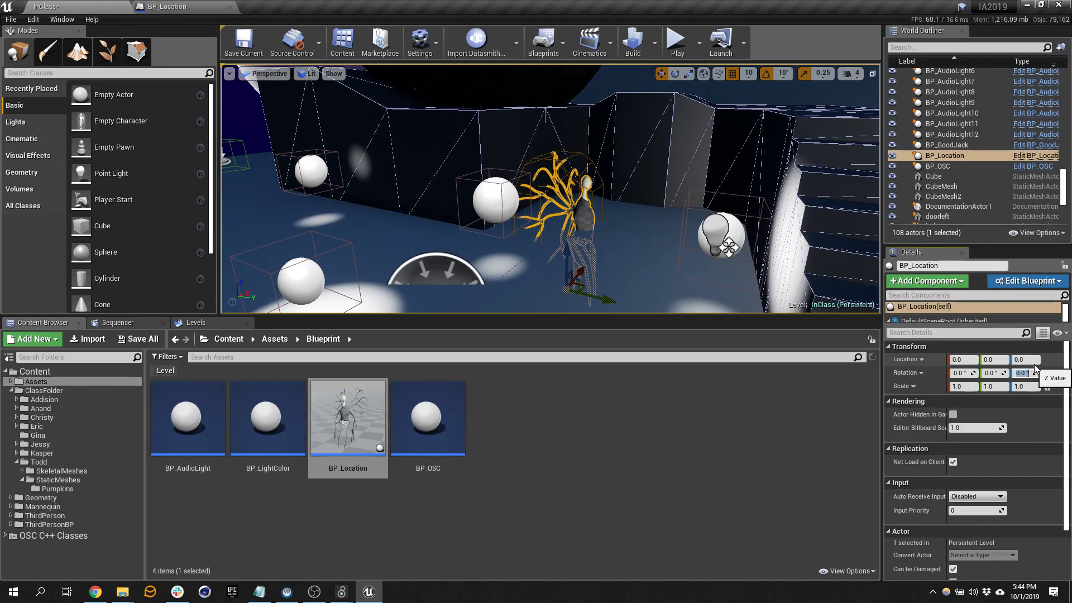
type("-90")
key("Return")
key("f")
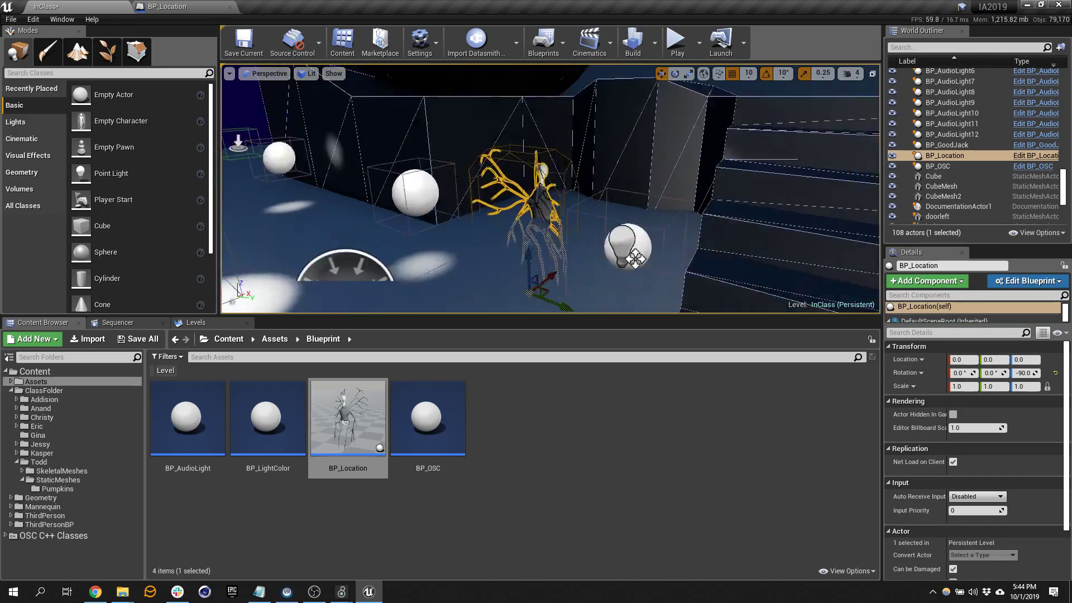
Set the BP_Location actor's Z rotation to 90° and check which way Slenderman faces.
left_click(1017, 372)
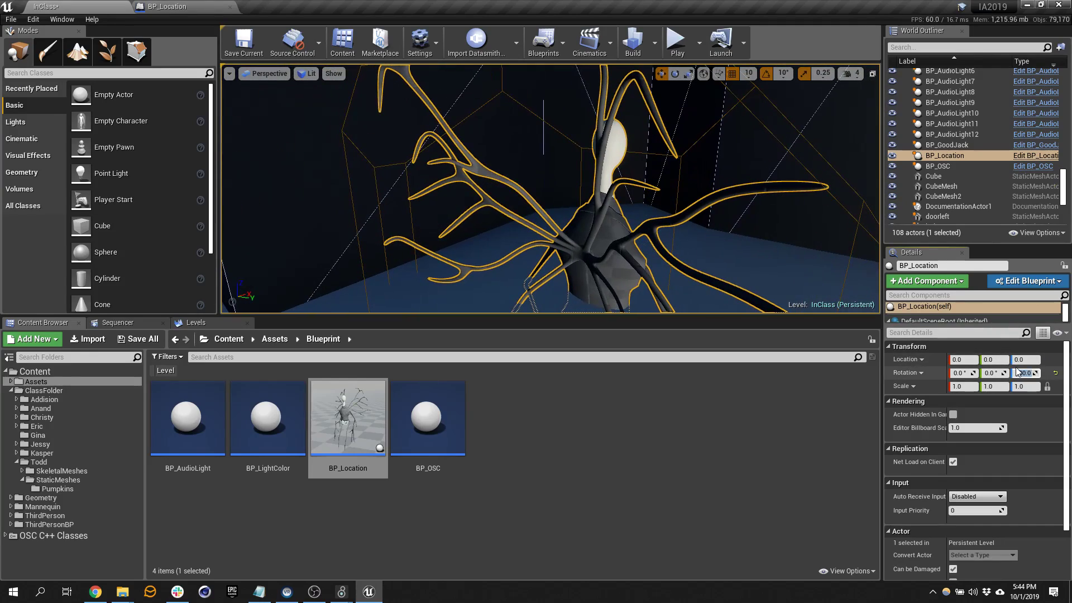
type("90")
key("Return")
scroll(750, 229, "down", 6)
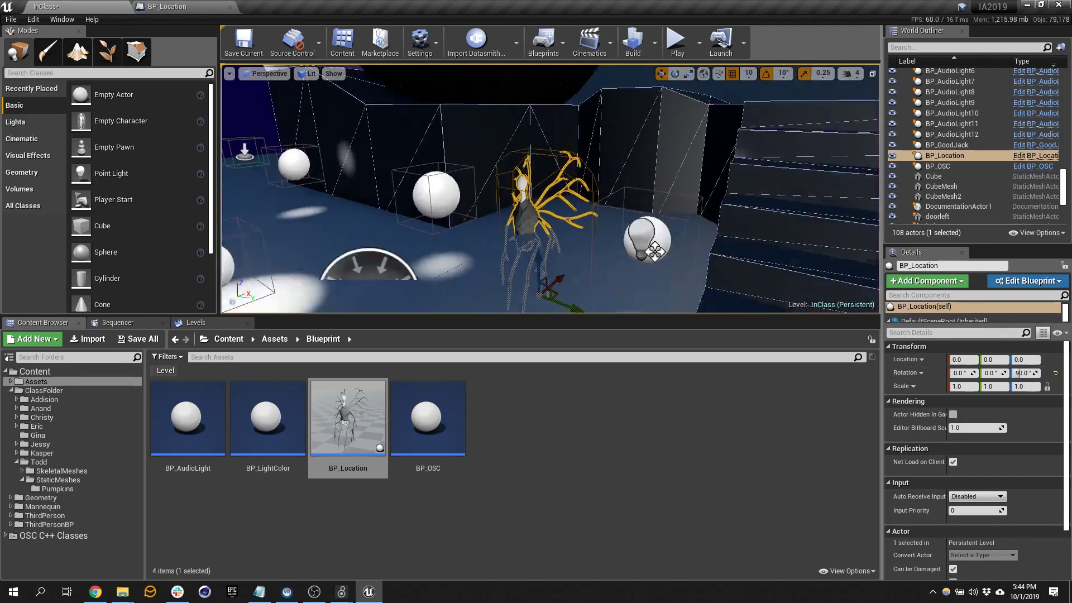
Play the InClass level, walk the character toward Slenderman, and switch to the Week04B Max patch, keeping the game view uncovered.
left_click(677, 53)
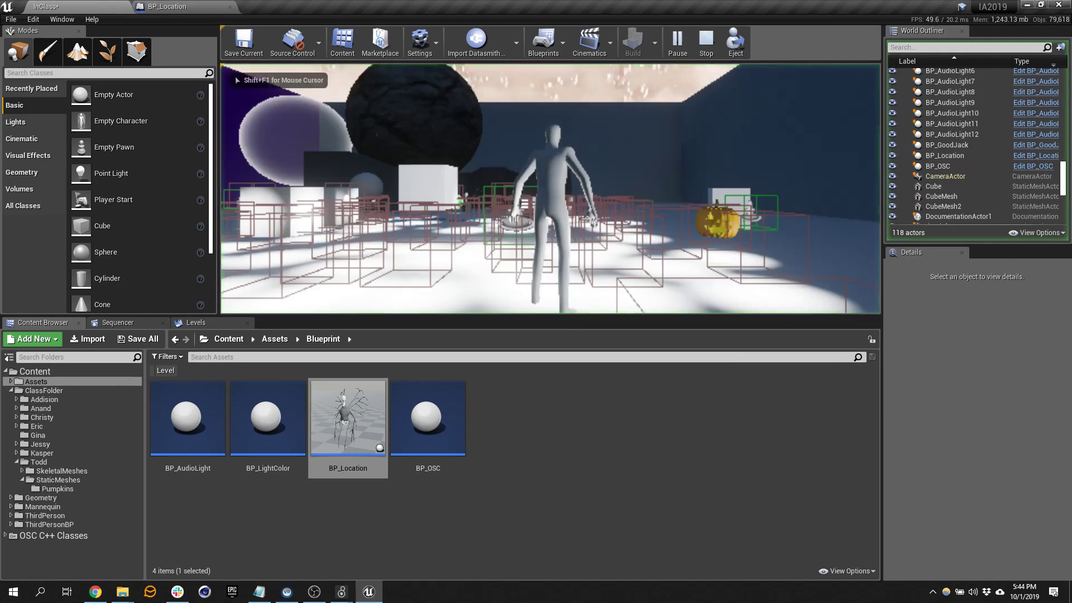
key("w")
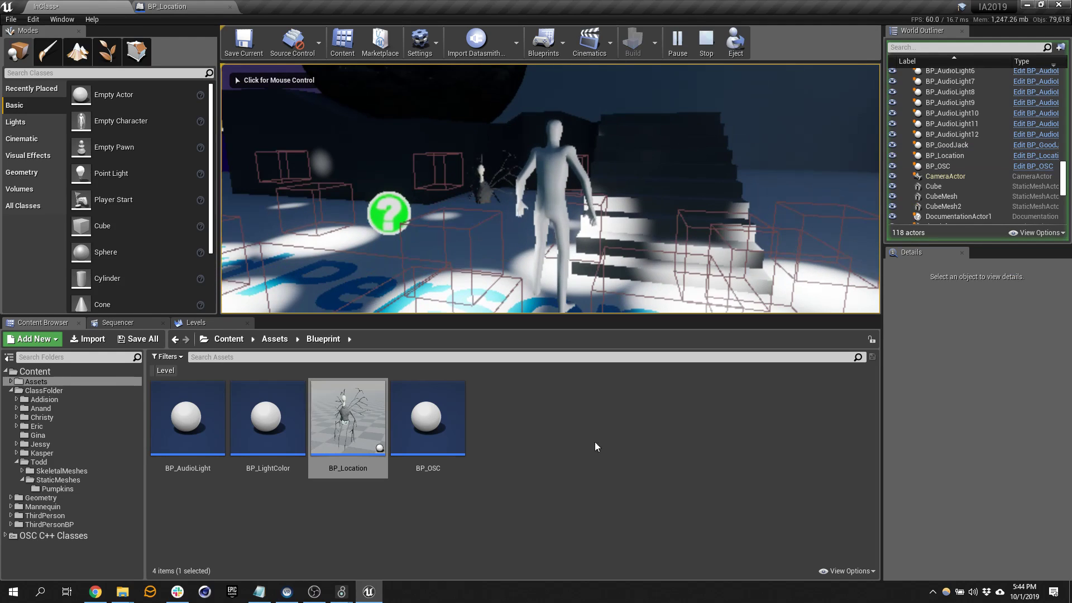
mouse_move(341, 591)
left_click(393, 538)
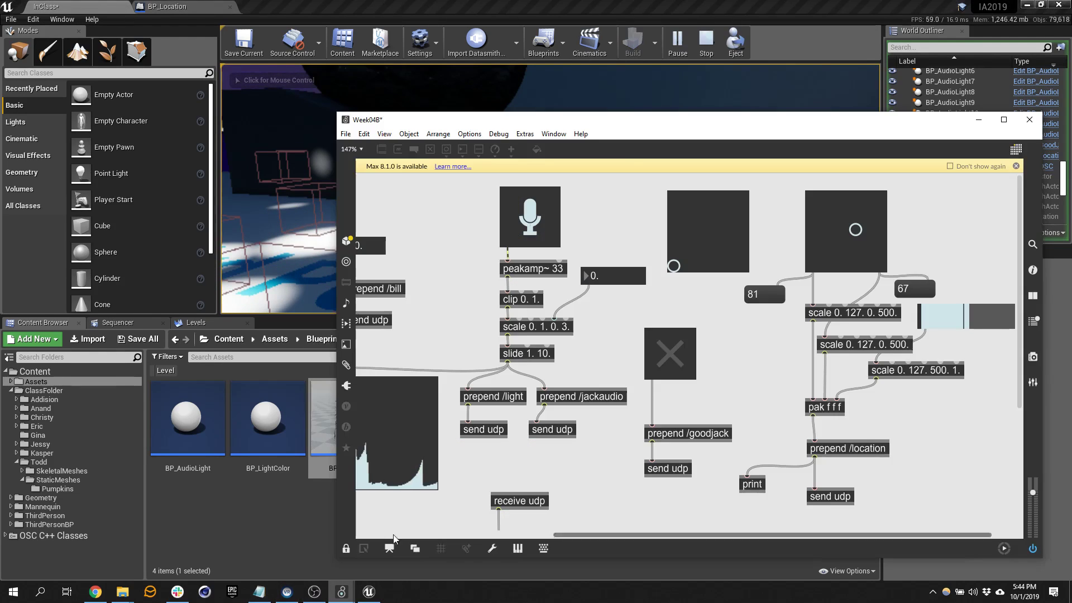
left_click_drag(558, 119, 496, 357)
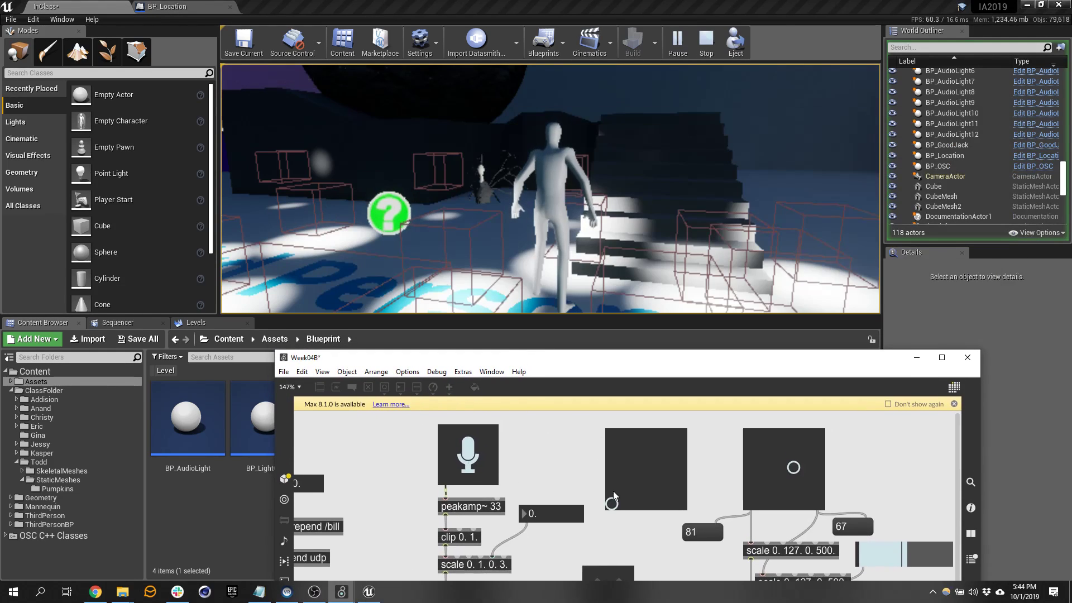
Test the 2D sliders in the Max patch, moving the one feeding /location to about 77, 0.
left_click_drag(611, 504, 649, 471)
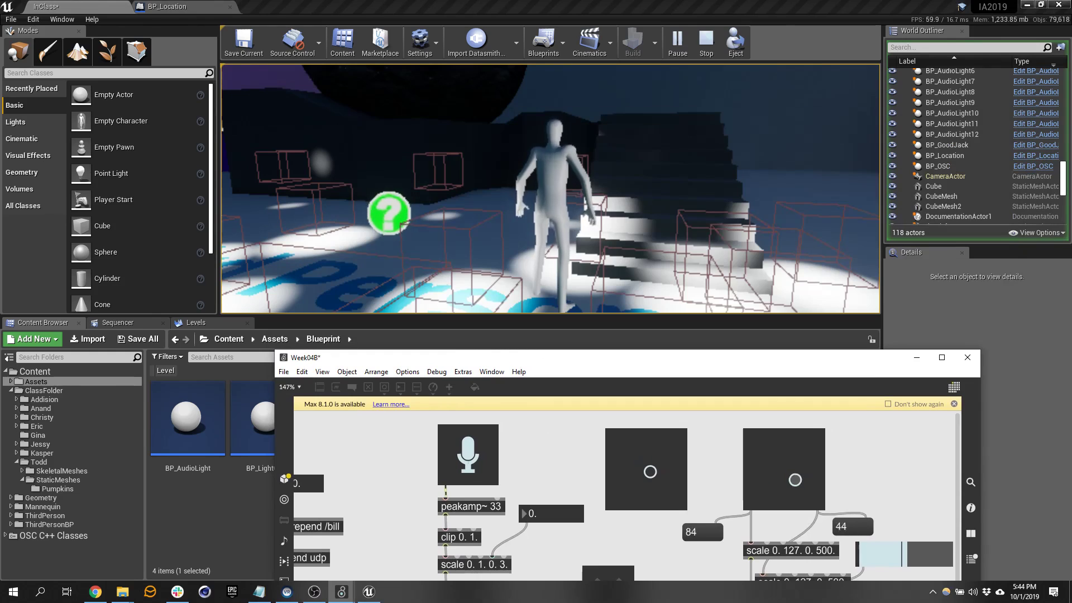
left_click_drag(781, 363, 870, 52)
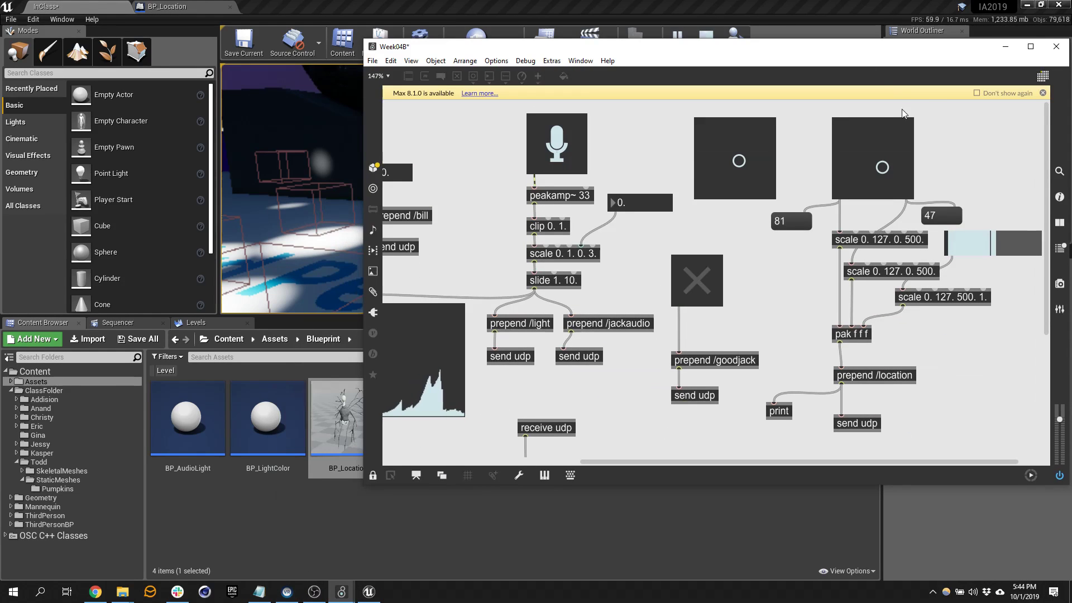
left_click_drag(891, 164, 880, 193)
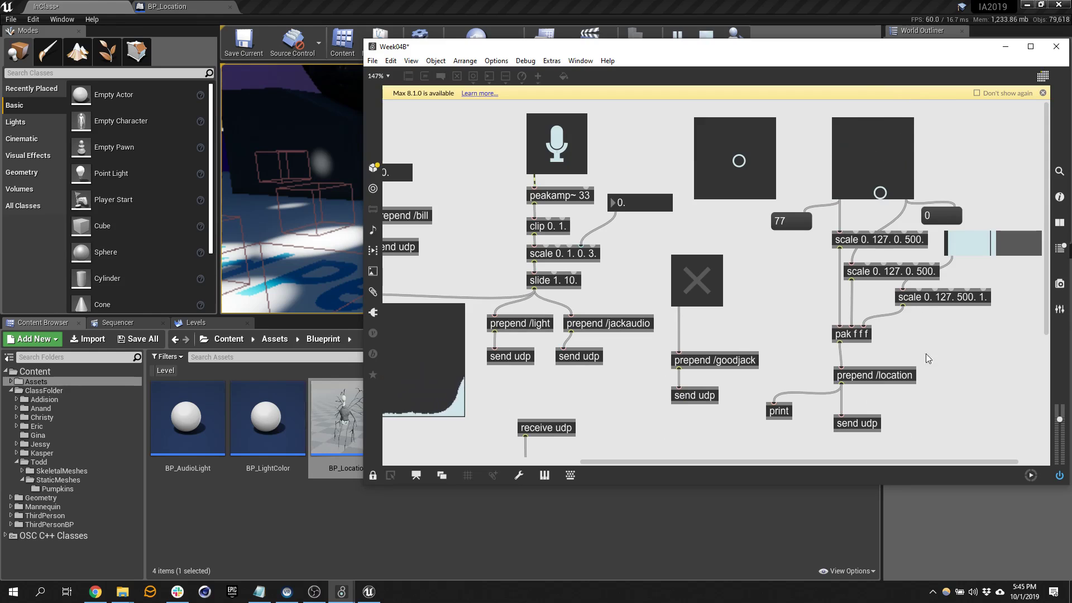
Show the Max console, unlock the patch and lower the height slider to check the printed /location messages.
left_click_drag(888, 52, 566, 139)
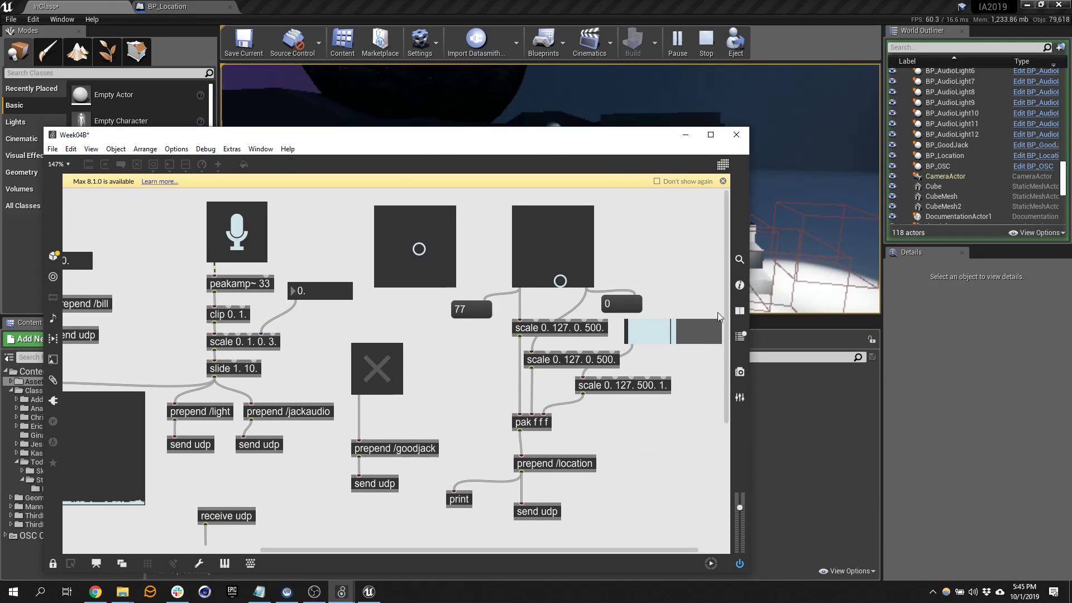
left_click(740, 336)
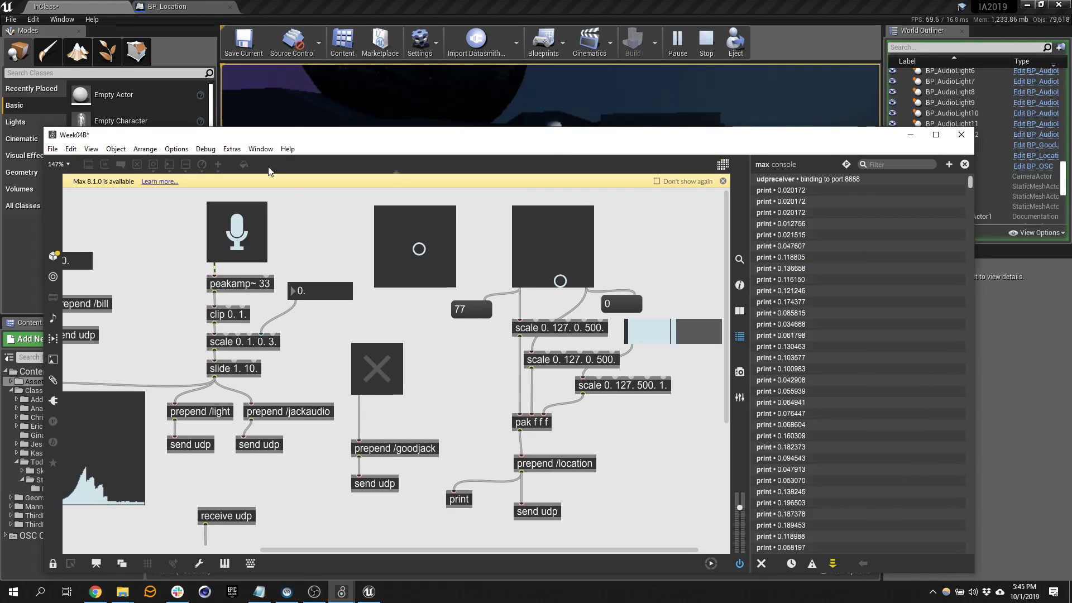
left_click_drag(430, 254, 404, 254)
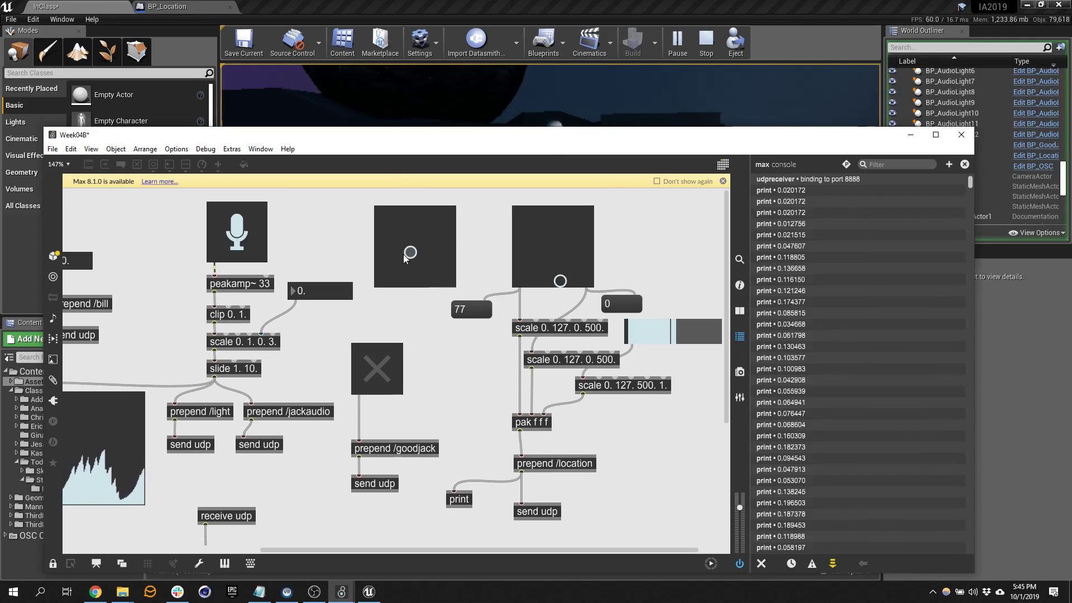
left_click(608, 445, "ctrl")
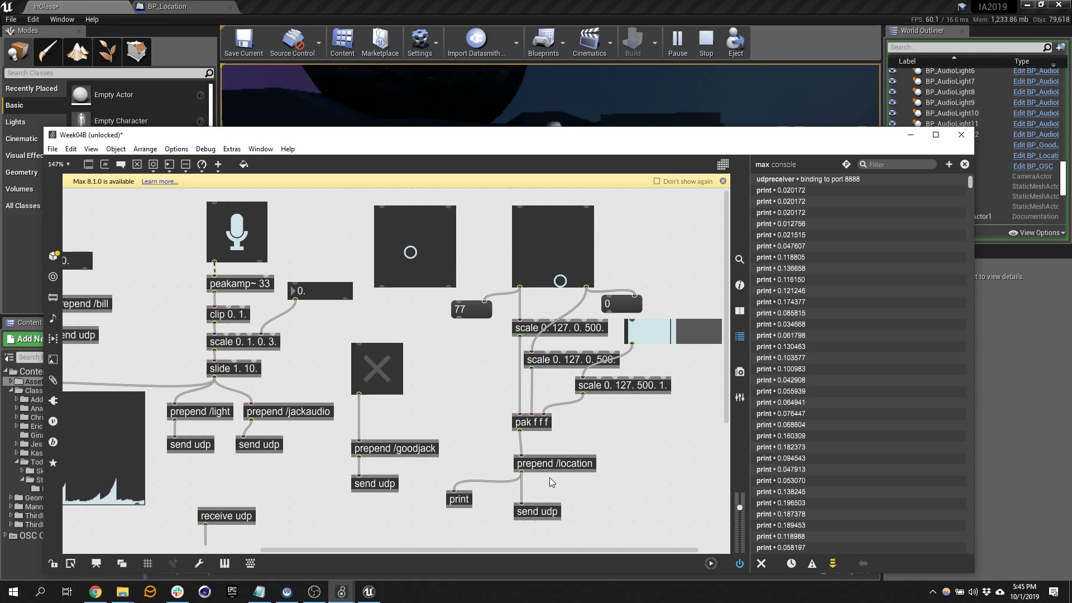
left_click(498, 481)
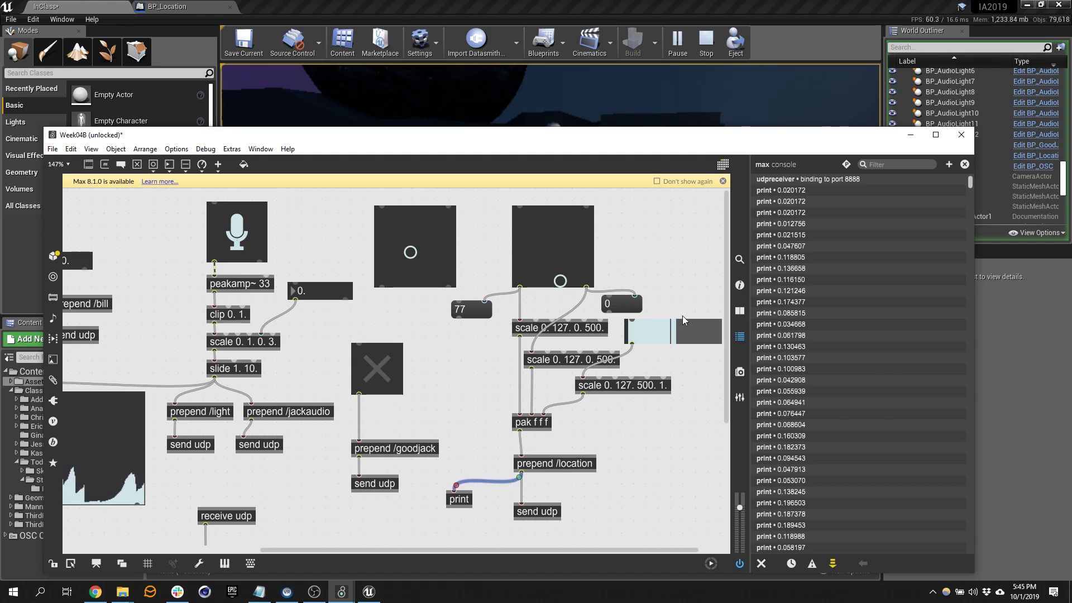
left_click_drag(679, 328, 658, 332, "ctrl")
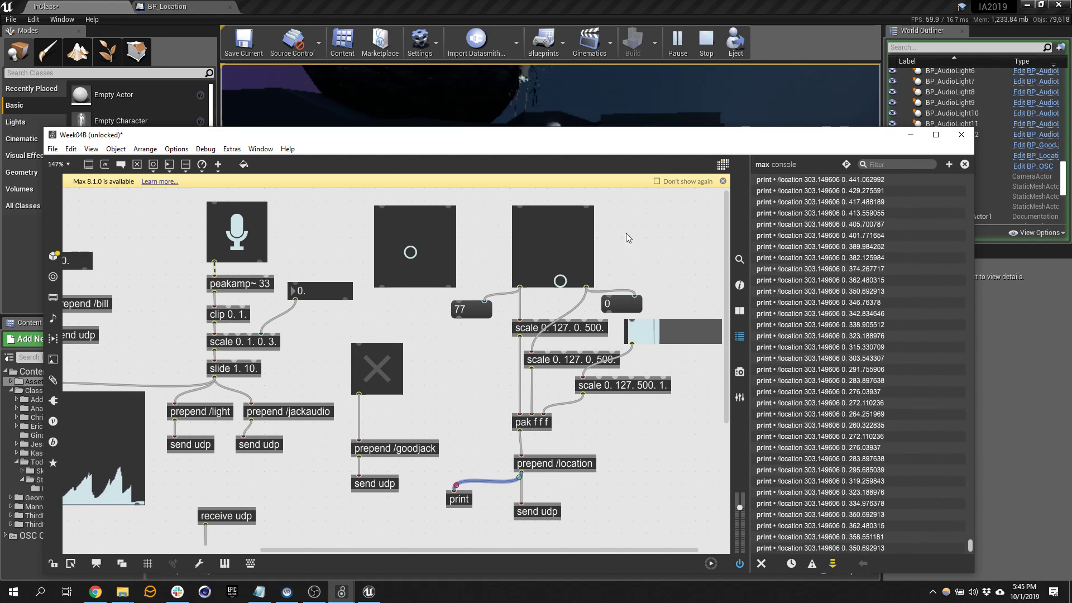
Look up at Slenderman in the running level and move the location 2D slider to about 71, 109.
left_click_drag(590, 145, 590, 419)
left_click(615, 179)
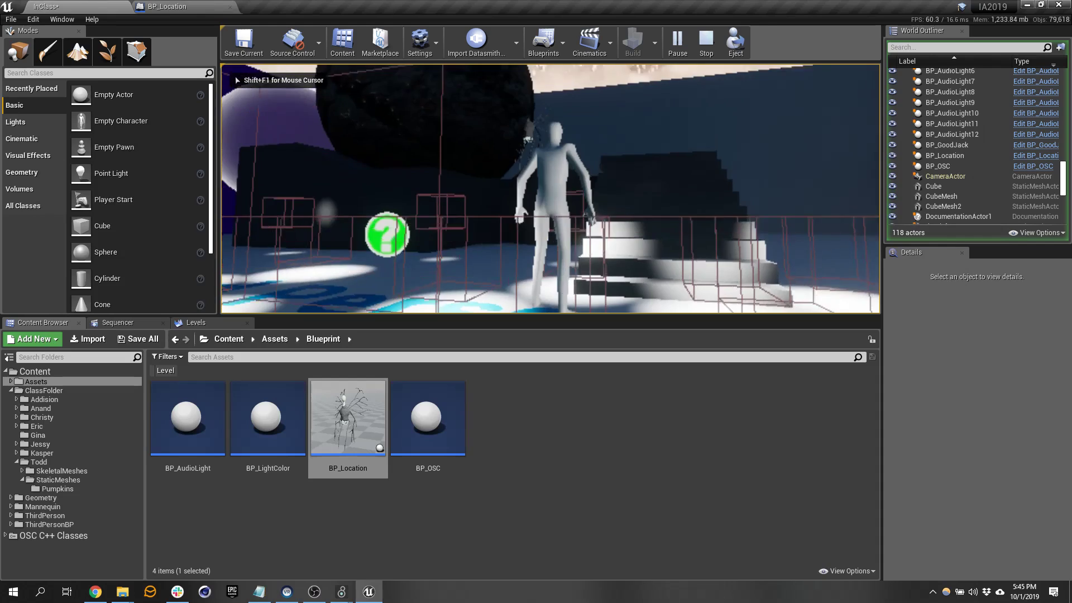
key("alt+Tab")
left_click_drag(752, 416, 899, 170)
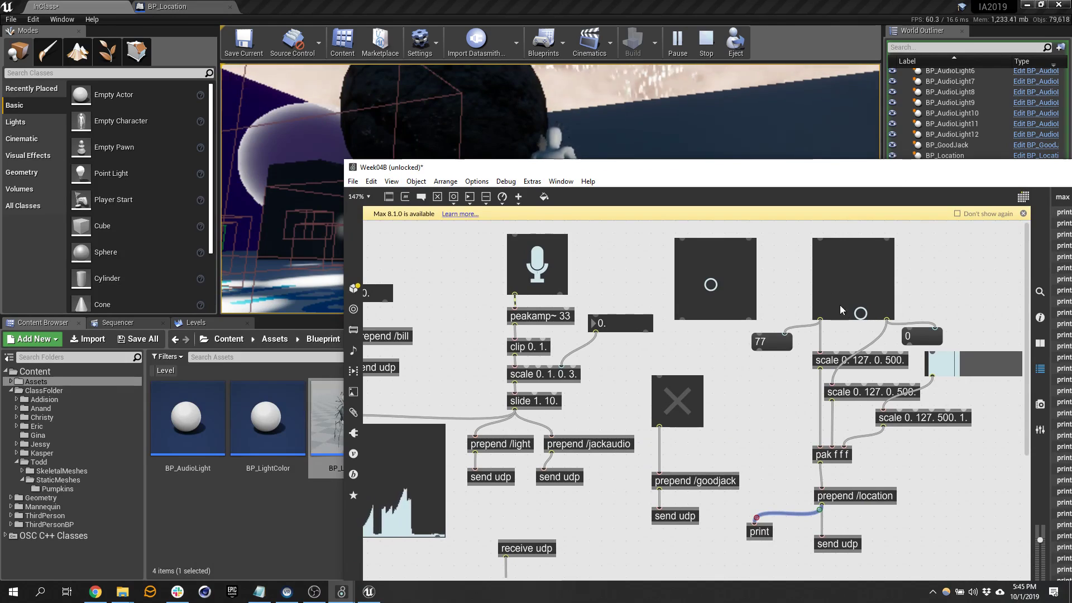
left_click_drag(861, 313, 857, 254)
left_click_drag(791, 173, 673, 308)
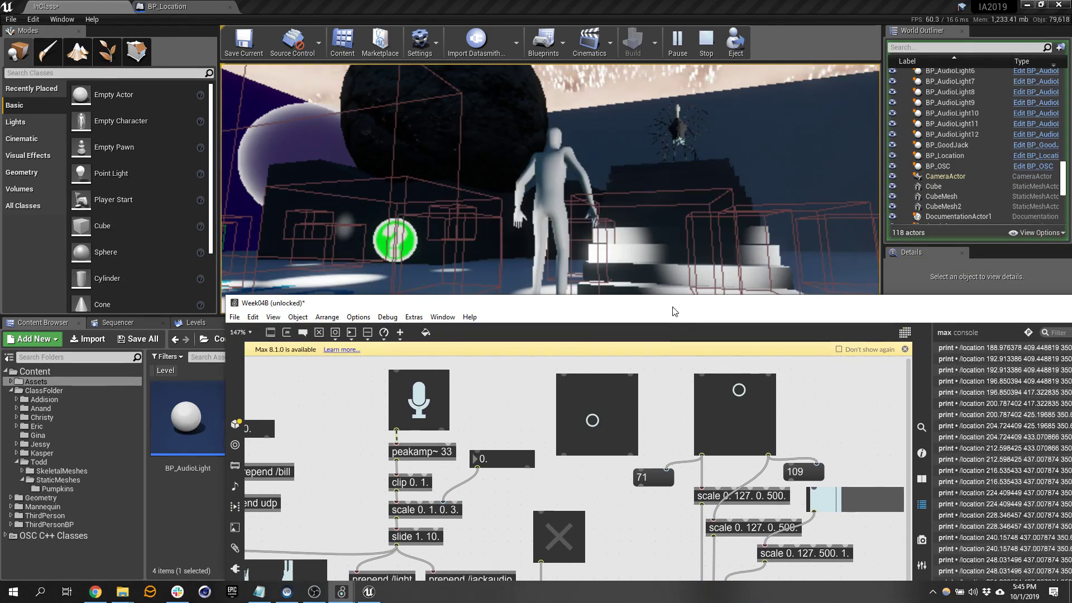
Sweep the location 2D slider and the height slider through their ranges and watch Slenderman move in the game.
left_click_drag(733, 402, 694, 424)
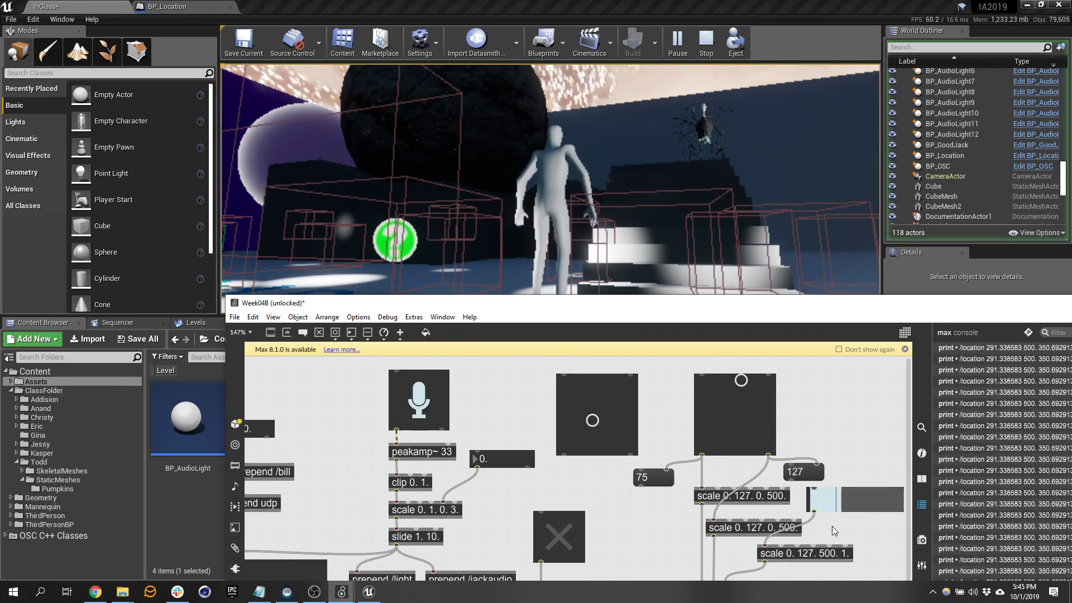
left_click_drag(839, 503, 882, 503)
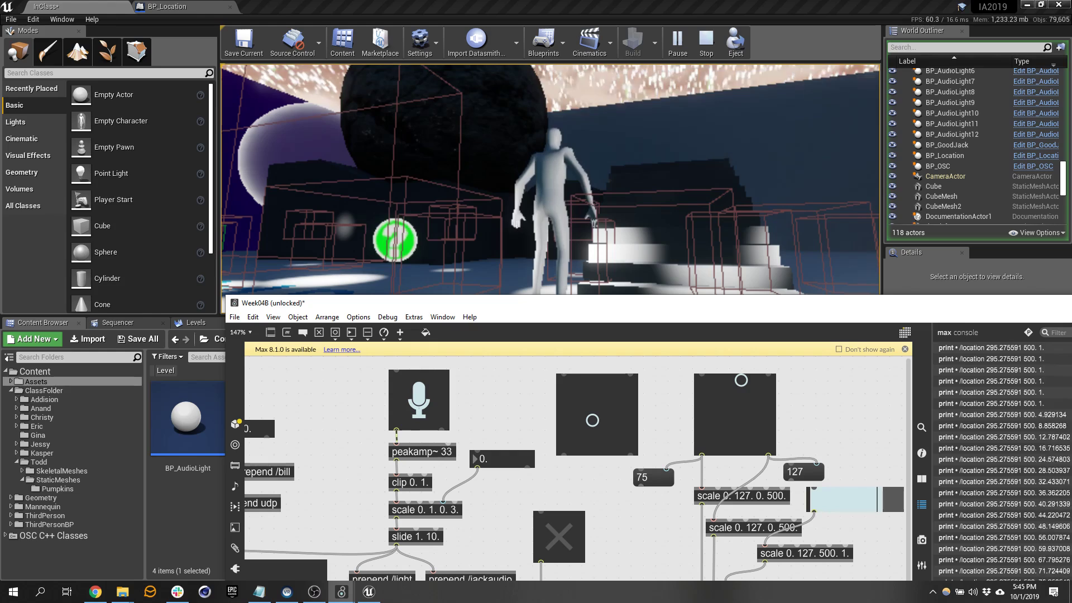
left_click(705, 279)
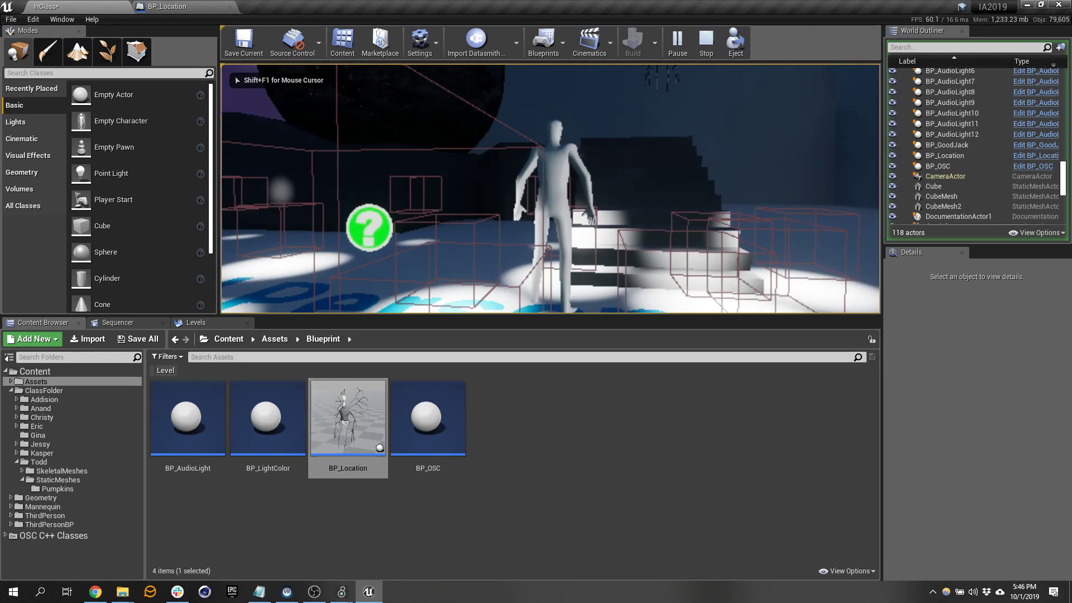
left_click(796, 216)
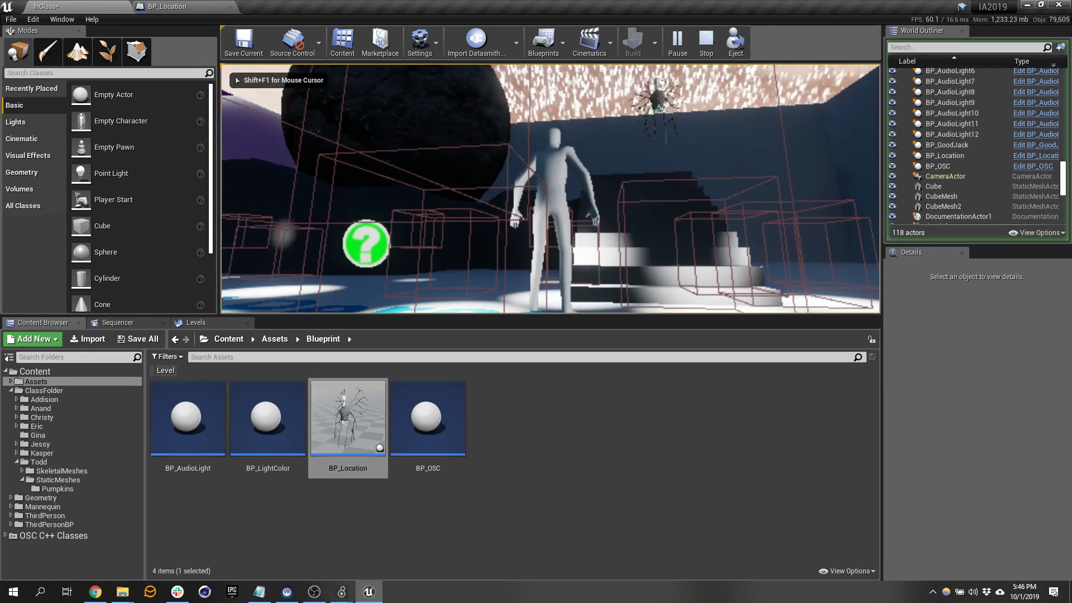
Return to the Max patch and move the location 2D slider to about 101, 30 to shift Slenderman.
key("shift+F1")
key("alt+Tab")
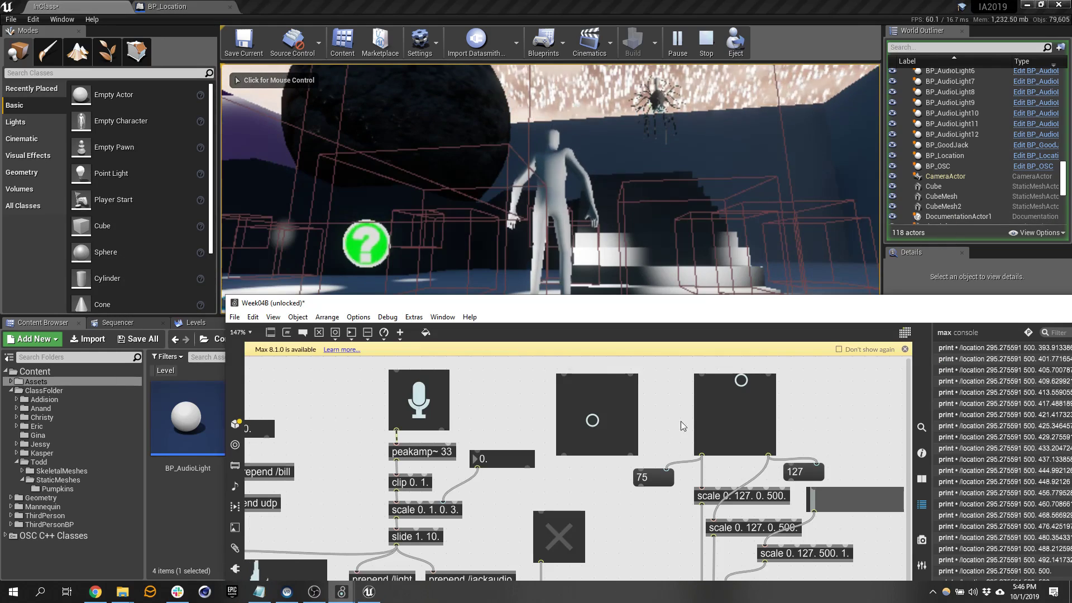
left_click_drag(751, 380, 746, 437)
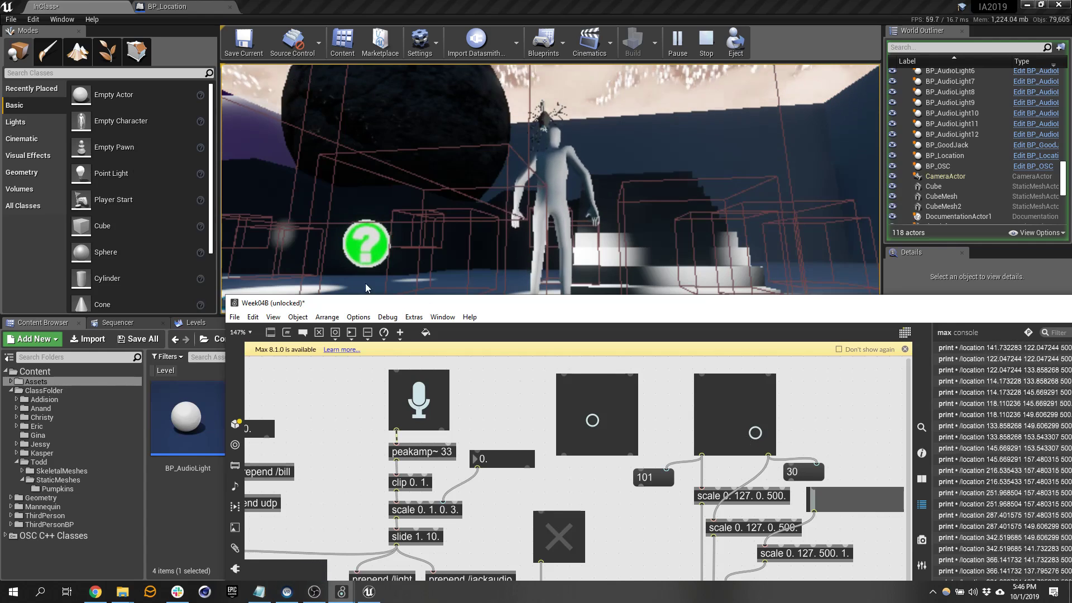
Stop the play session and pull the viewport back to overview the InClass level.
left_click(566, 5)
left_click(707, 44)
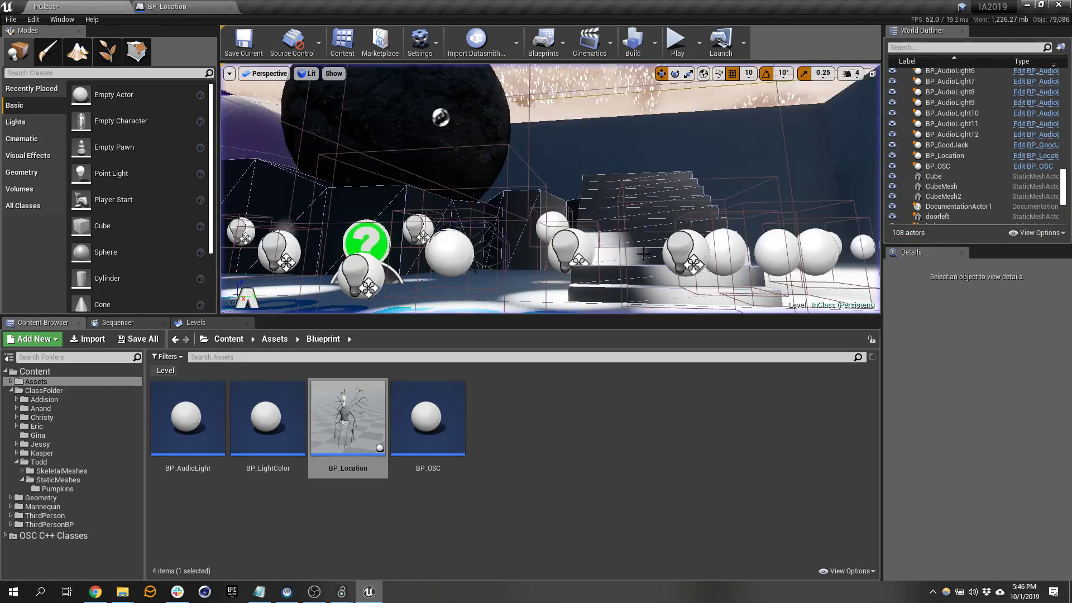
key("w")
mouse_move(550, 188)
right_mouse_down()
mouse_move(516, 221)
mouse_move(536, 206)
mouse_move(541, 174)
right_mouse_up()
right_click_drag(618, 150, 463, 167)
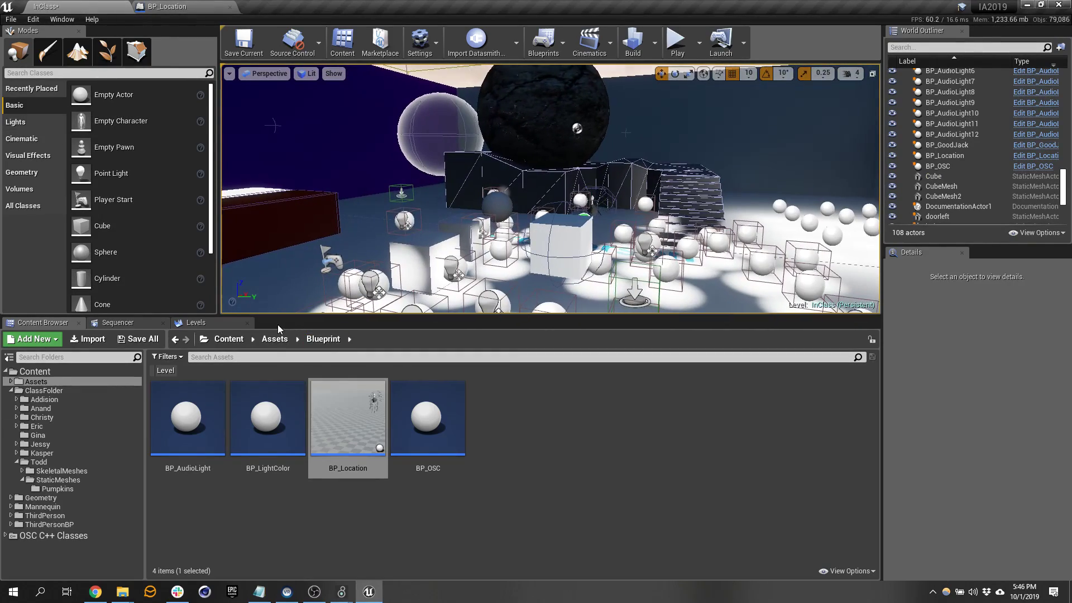
Create a folder named FemaleRoot inside the existing SkeletalMeshes folder under ClassFolder.
left_click(274, 339)
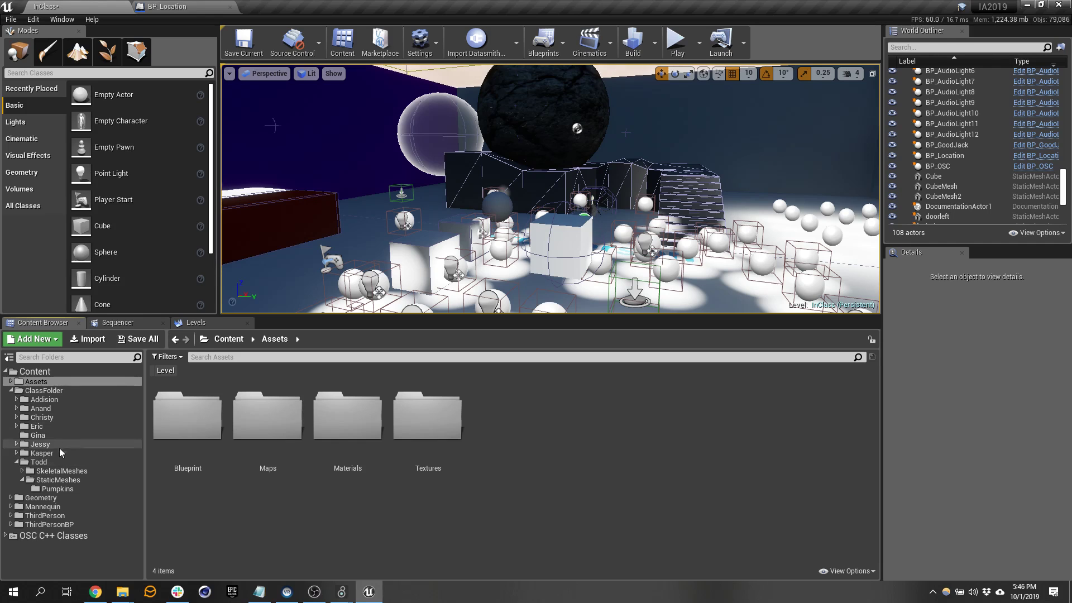
left_click(59, 462)
left_click(91, 472)
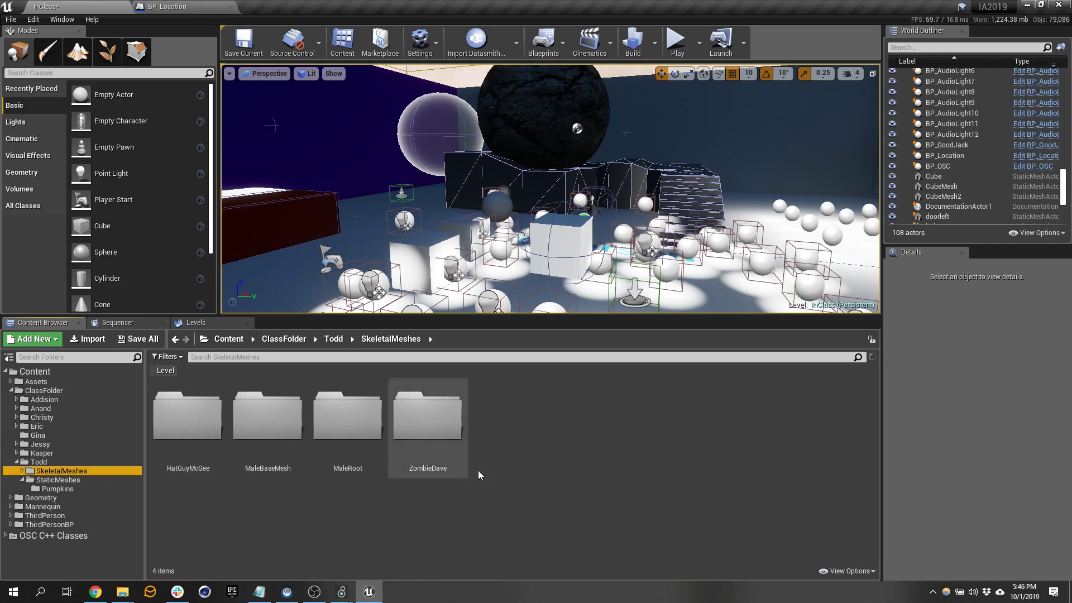
right_click(529, 410)
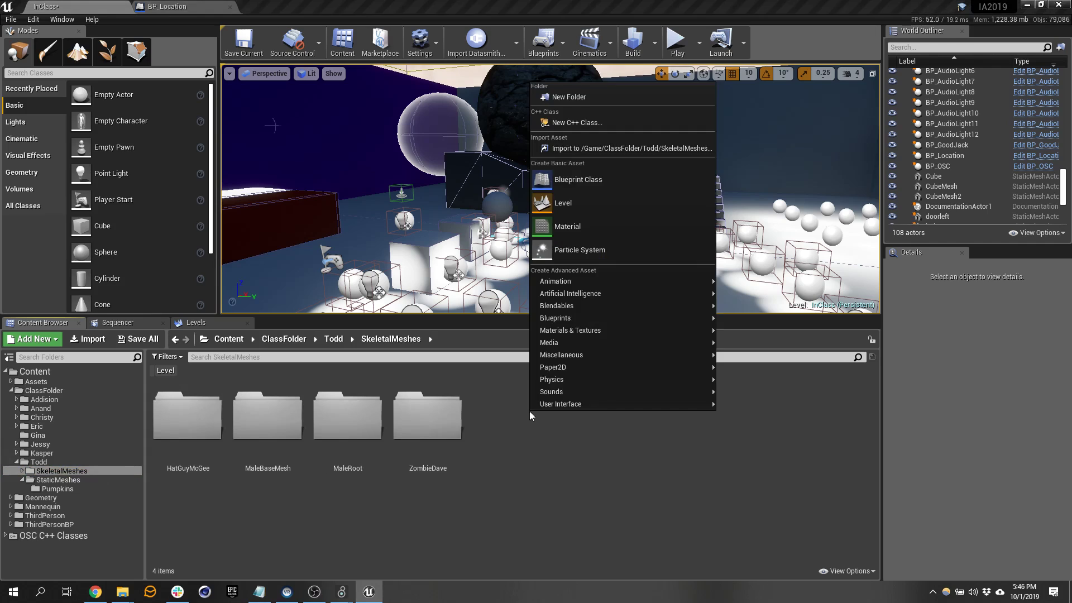
left_click(564, 94)
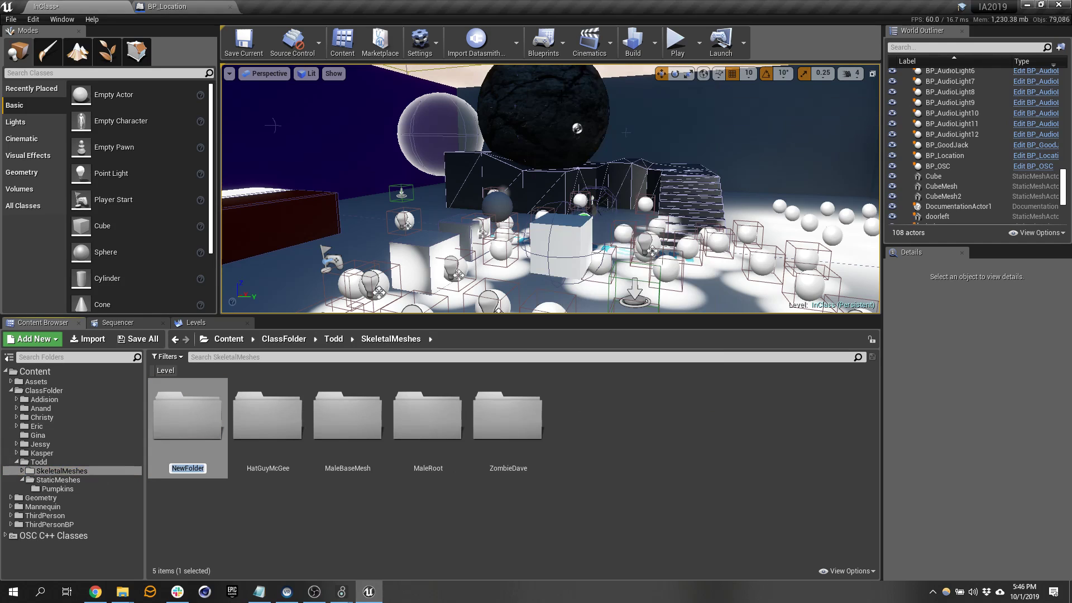
type("FemaleRoot")
key("Return")
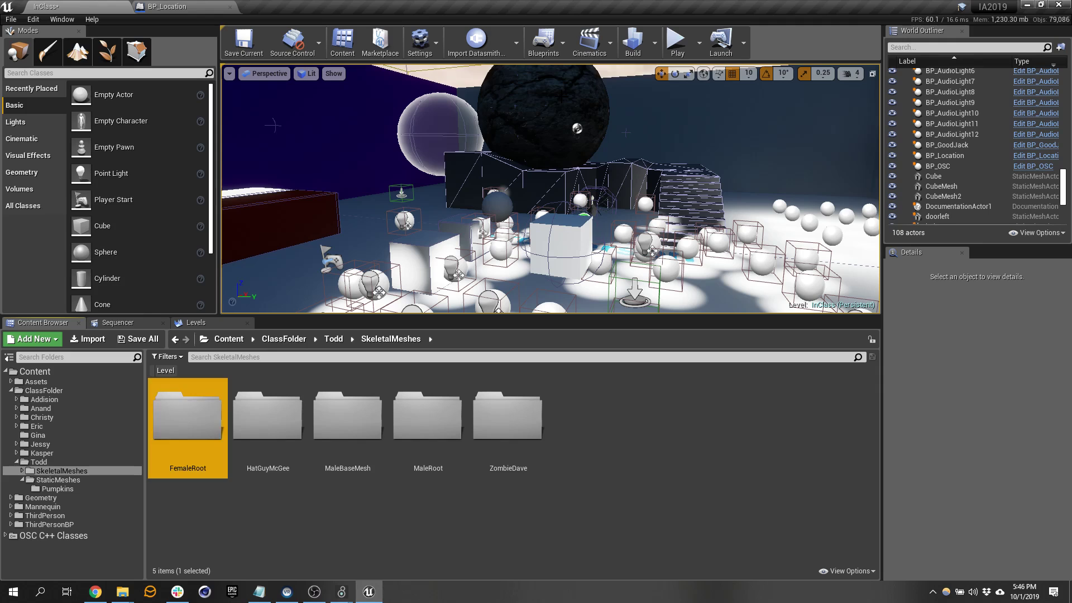
Import FemaleBaseMeshRoot.fbx into the FemaleRoot folder as a skeletal mesh with Import Animations off, and save all modified content.
double_click(188, 416)
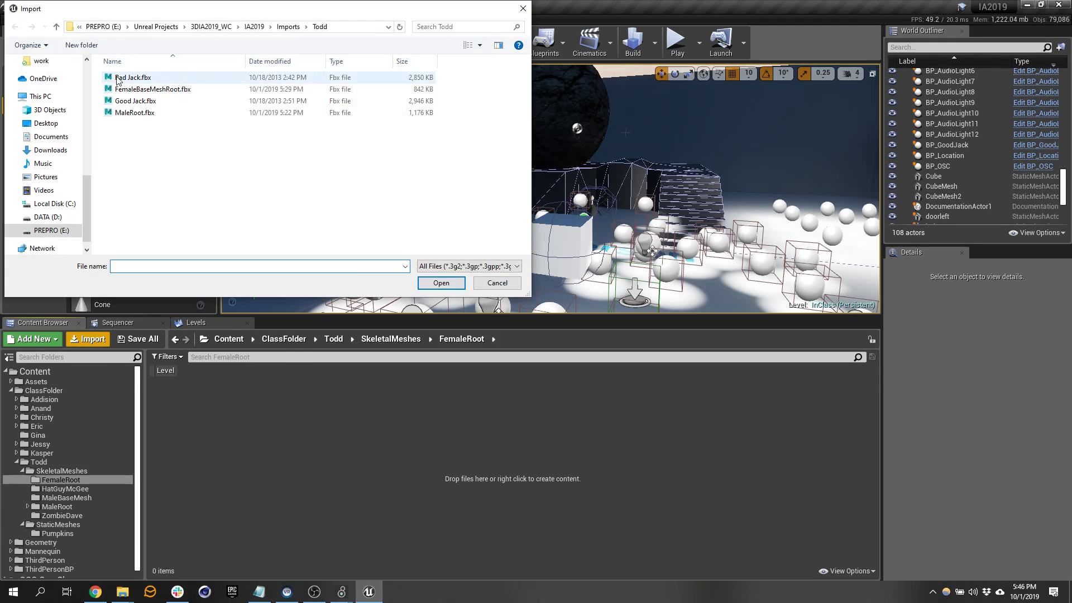
left_click(178, 89)
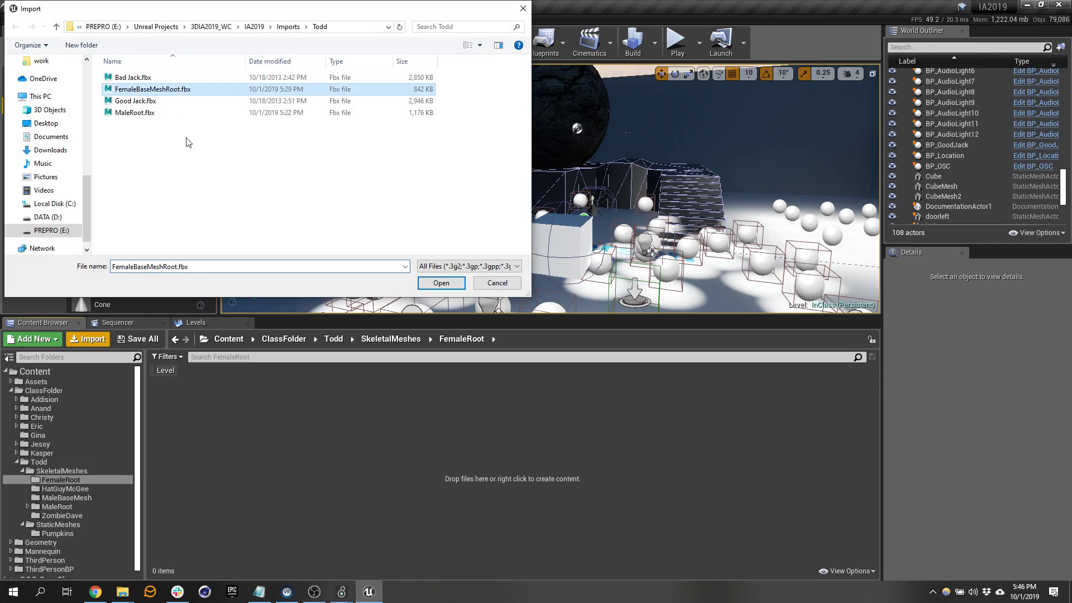
left_click(441, 283)
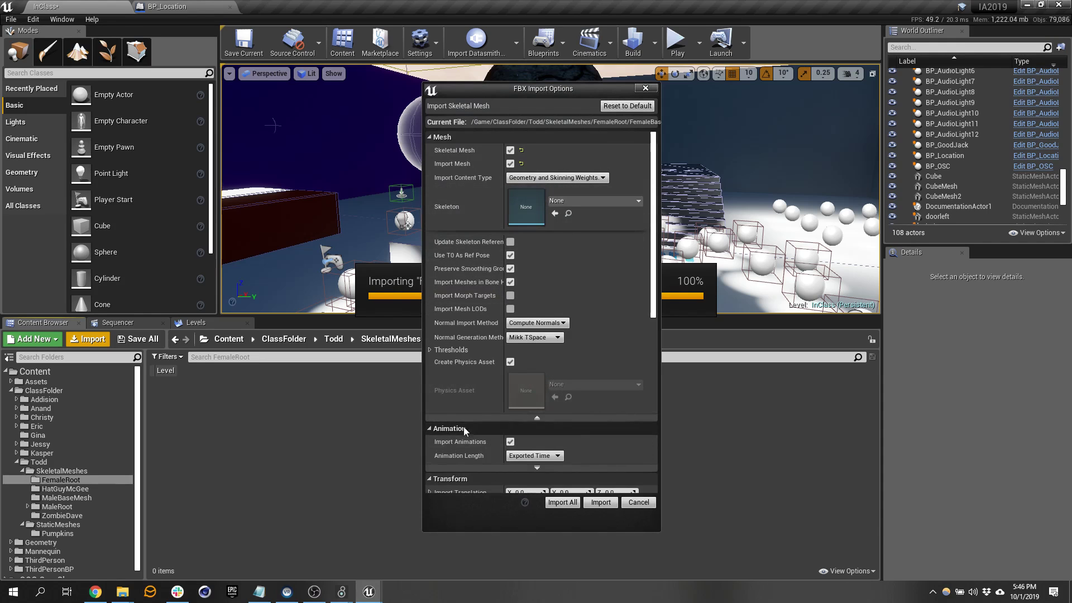
left_click(509, 441)
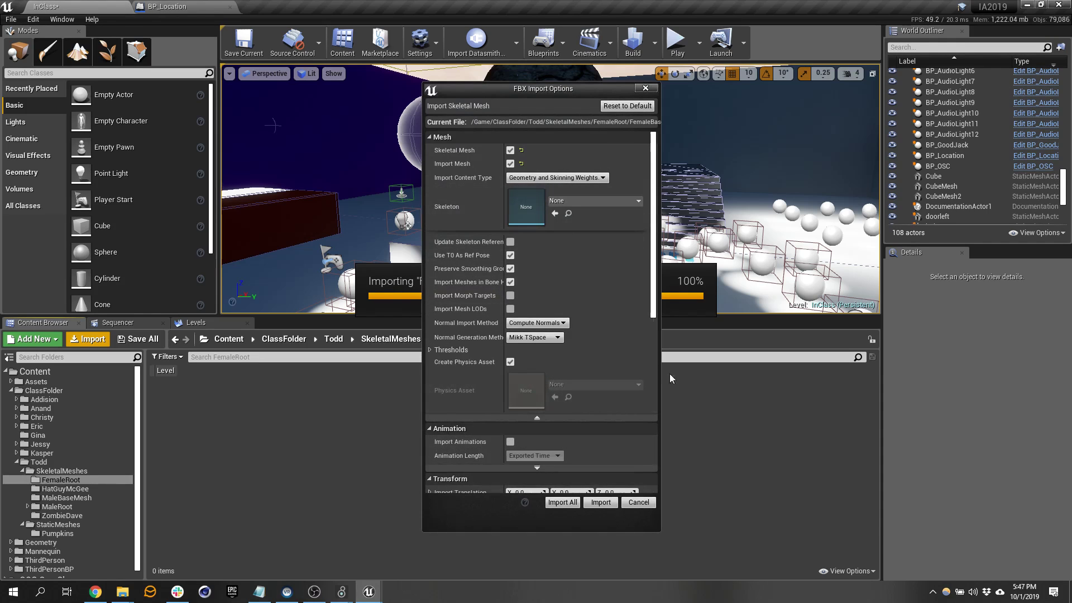
scroll(550, 213, "down", 10)
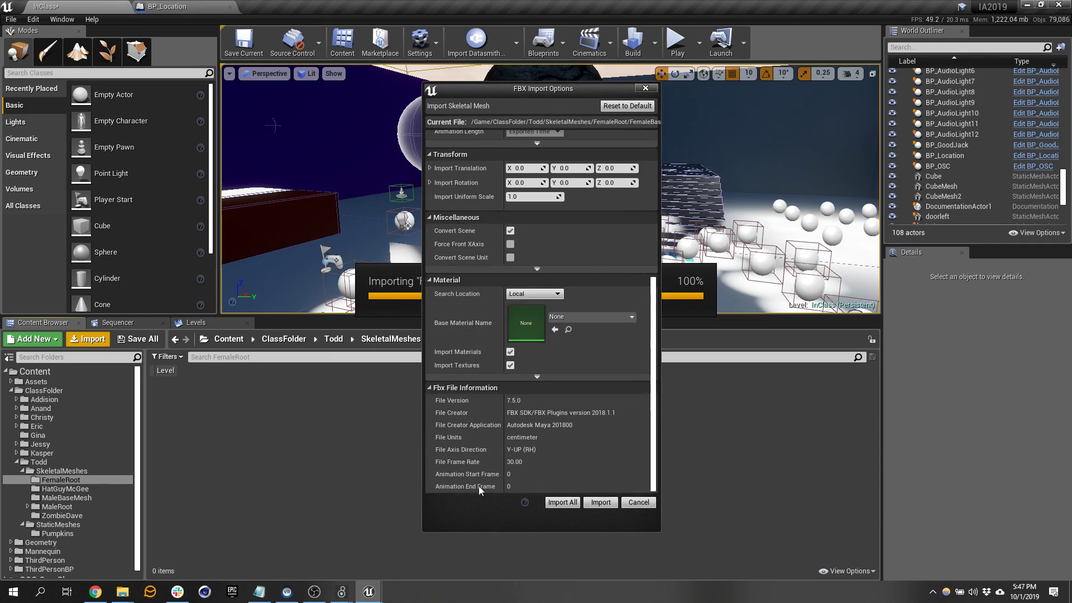
left_click(562, 502)
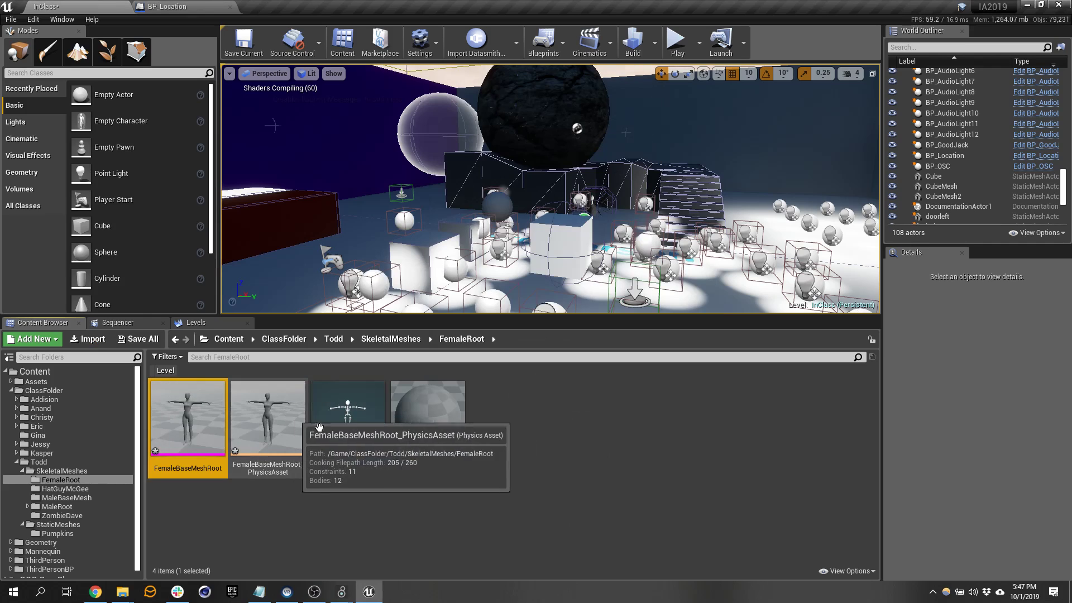
left_click(149, 339)
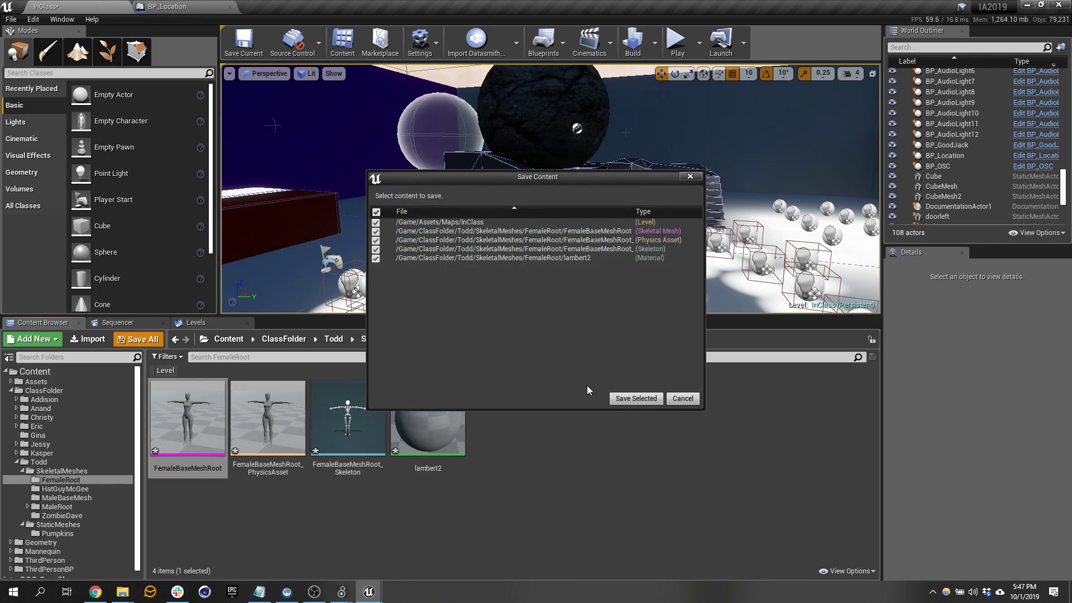
left_click(631, 398)
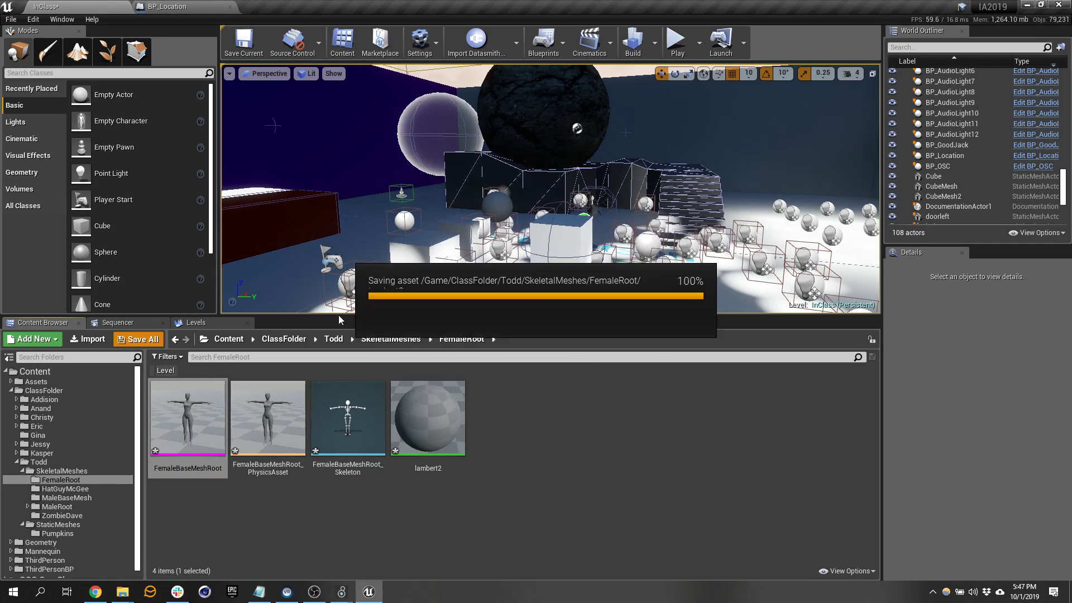
Open FemaleBaseMeshRoot_Skeleton and set its retargeting rig to Humanoid with automatically mapped bones.
left_click(354, 426)
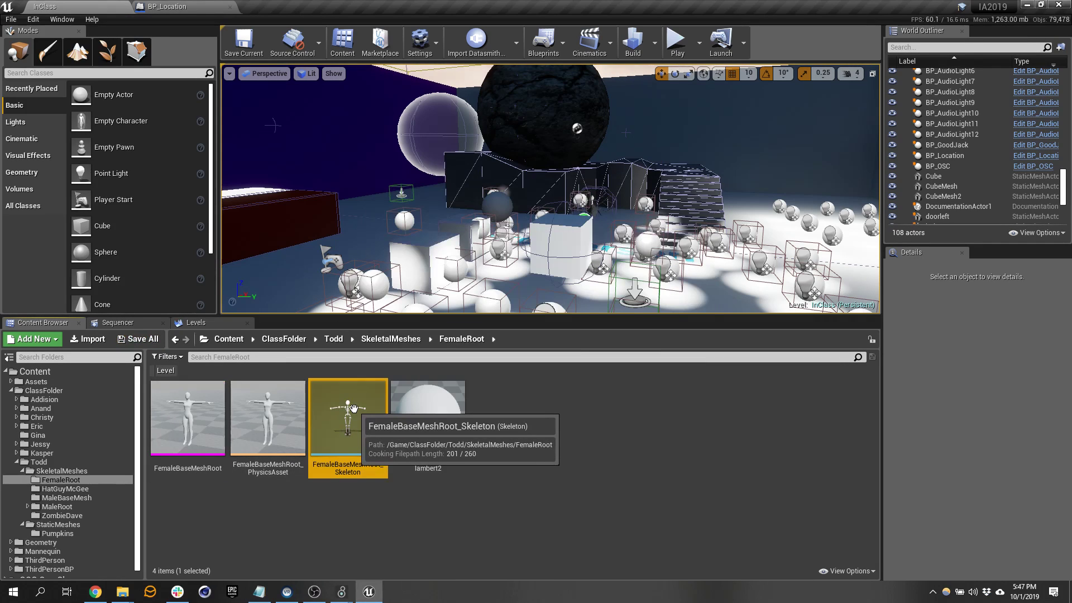
double_click(354, 409)
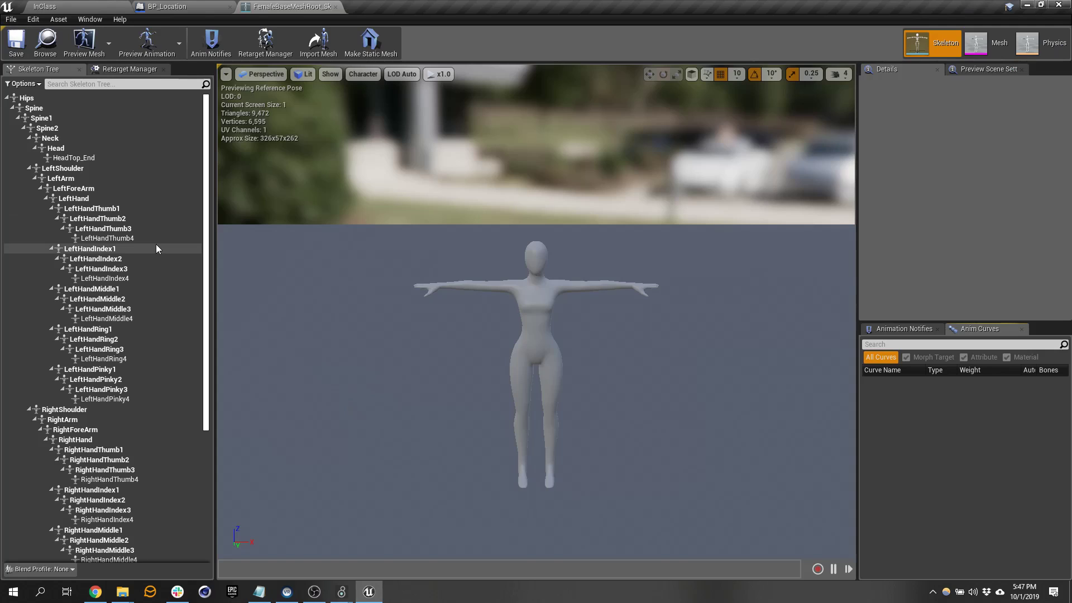
left_click(124, 69)
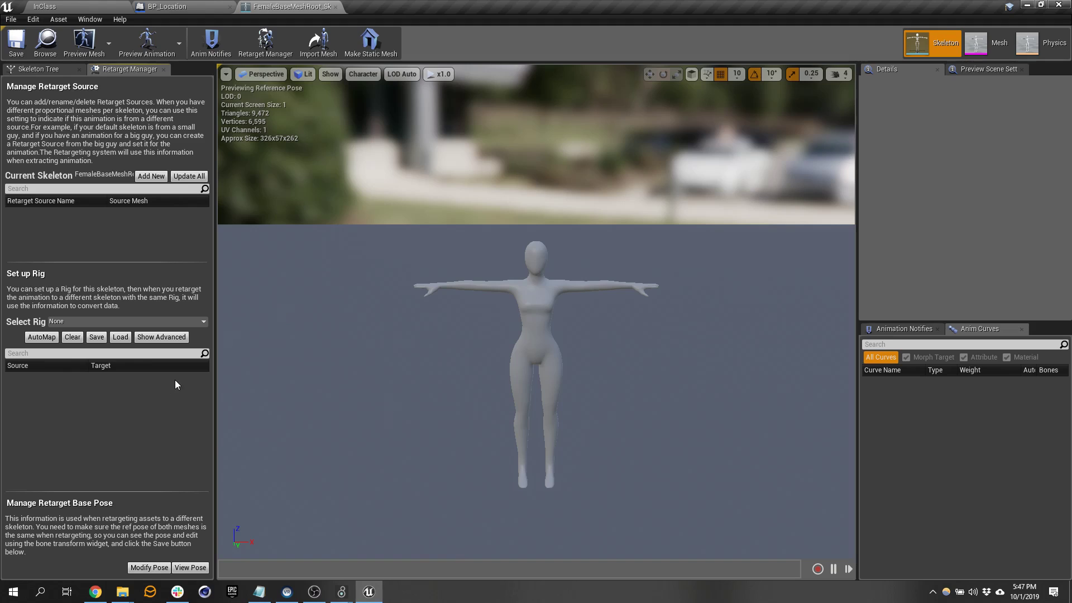
left_click(112, 321)
left_click(99, 342)
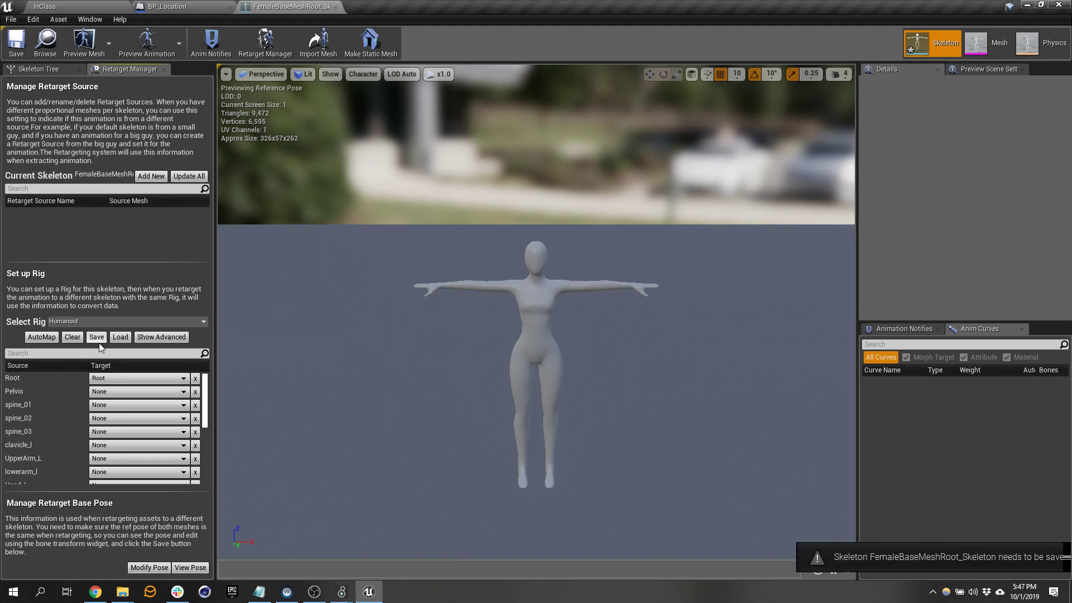
left_click(54, 338)
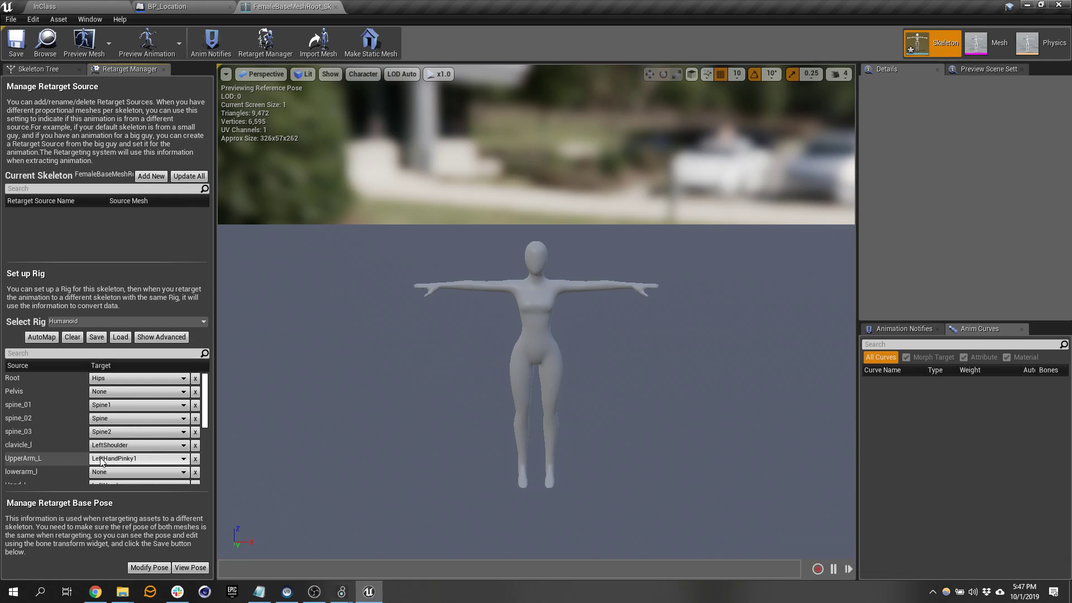
Map the rig's Pelvis to Hips, spine_01 to Spine and spine_02 to Spine1.
left_click(153, 395)
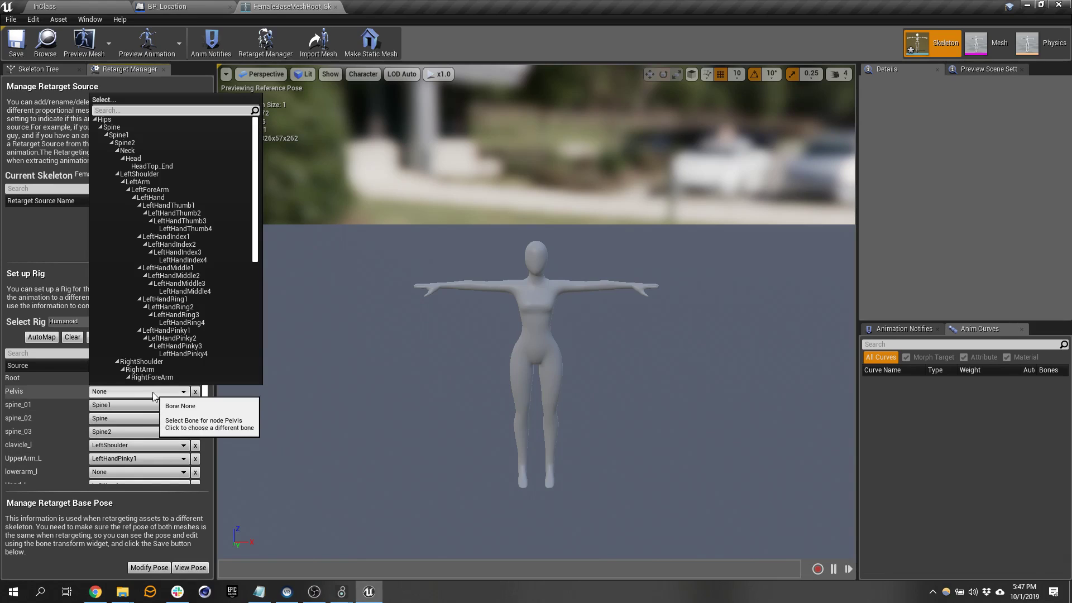
left_click(145, 119)
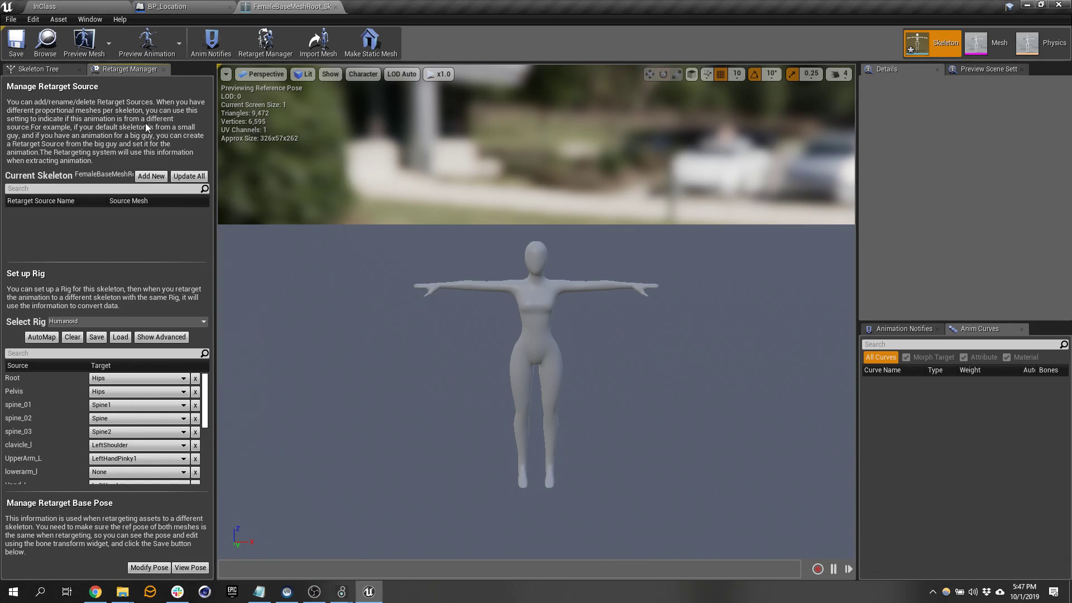
left_click(123, 407)
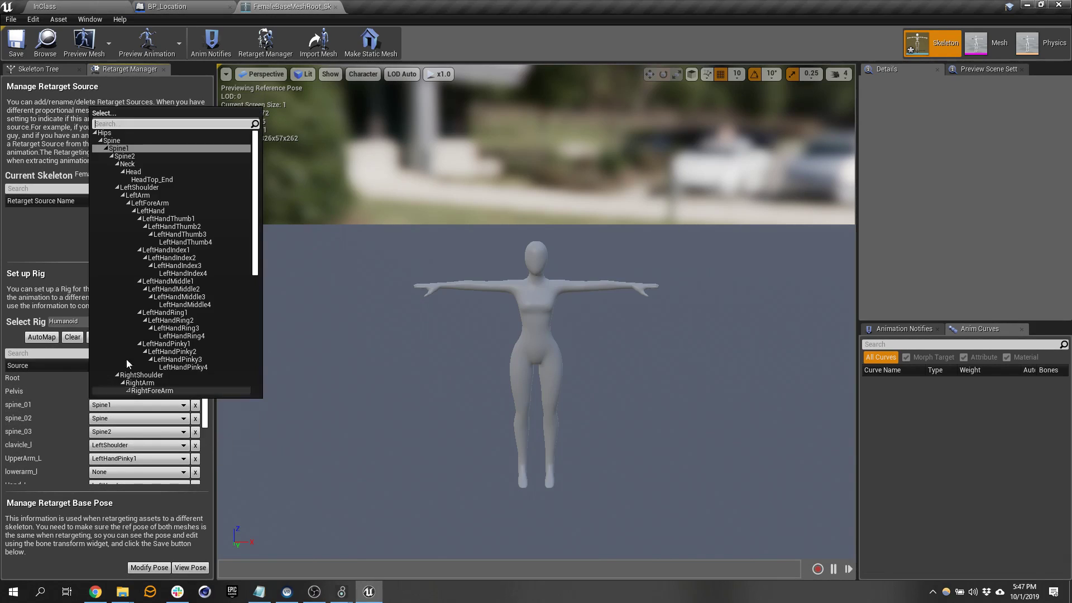
left_click(136, 141)
left_click(122, 416)
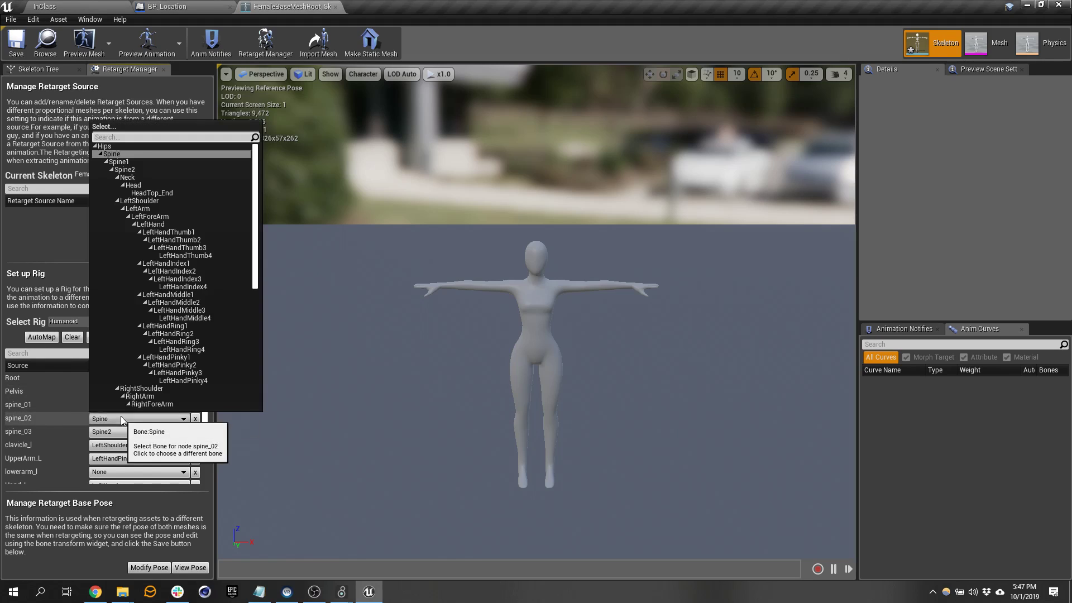
left_click(145, 171)
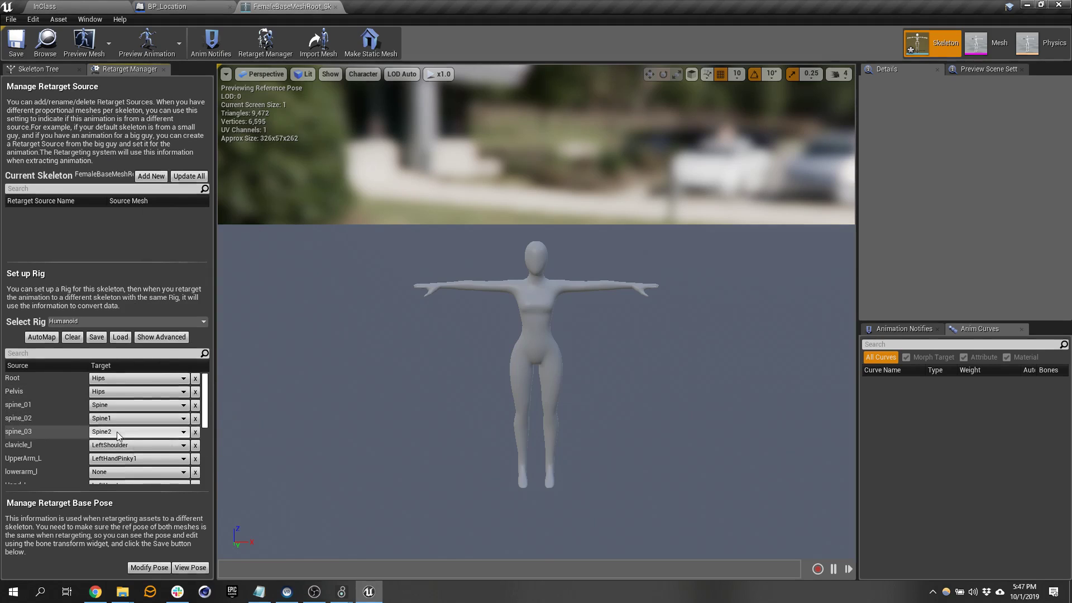
Map the left arm's UpperArm_L to LeftArm and lowerarm_l to LeftForeArm.
scroll(140, 438, "down", 1)
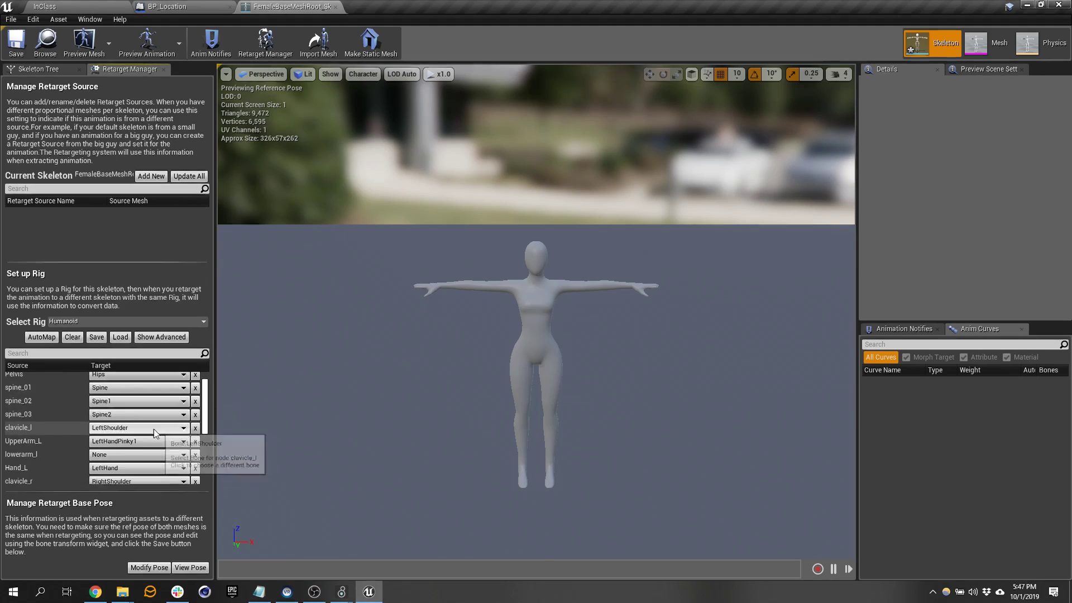
left_click(140, 443)
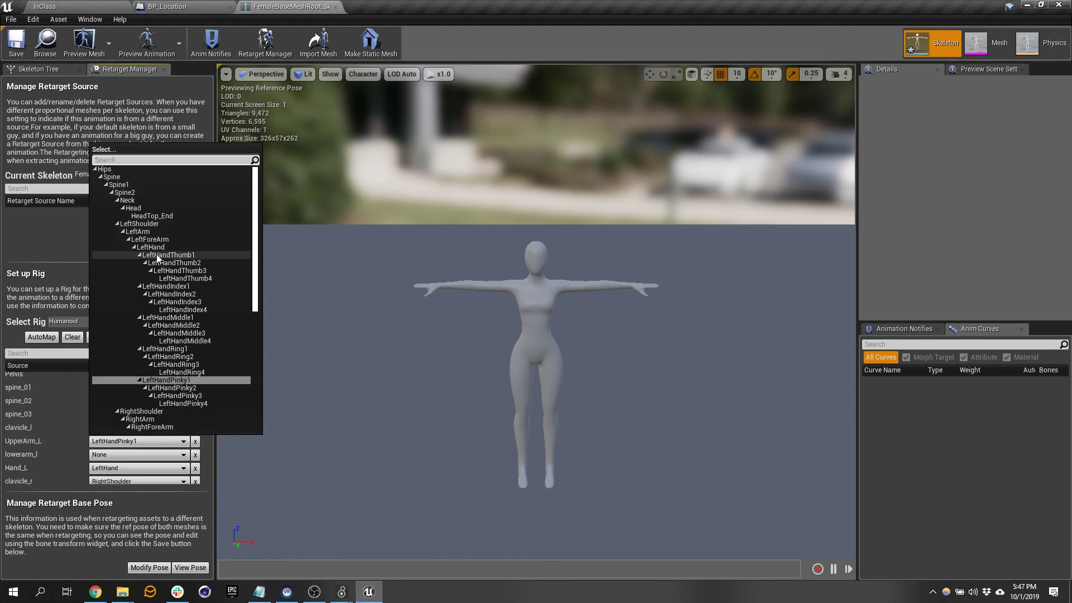
left_click(168, 231)
left_click(137, 454)
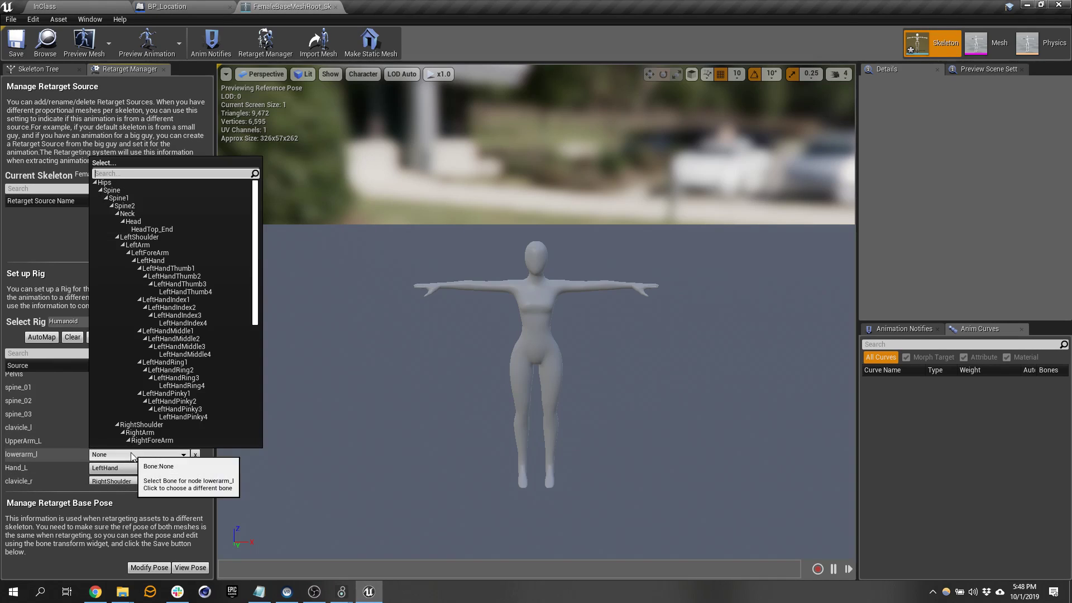
left_click(166, 253)
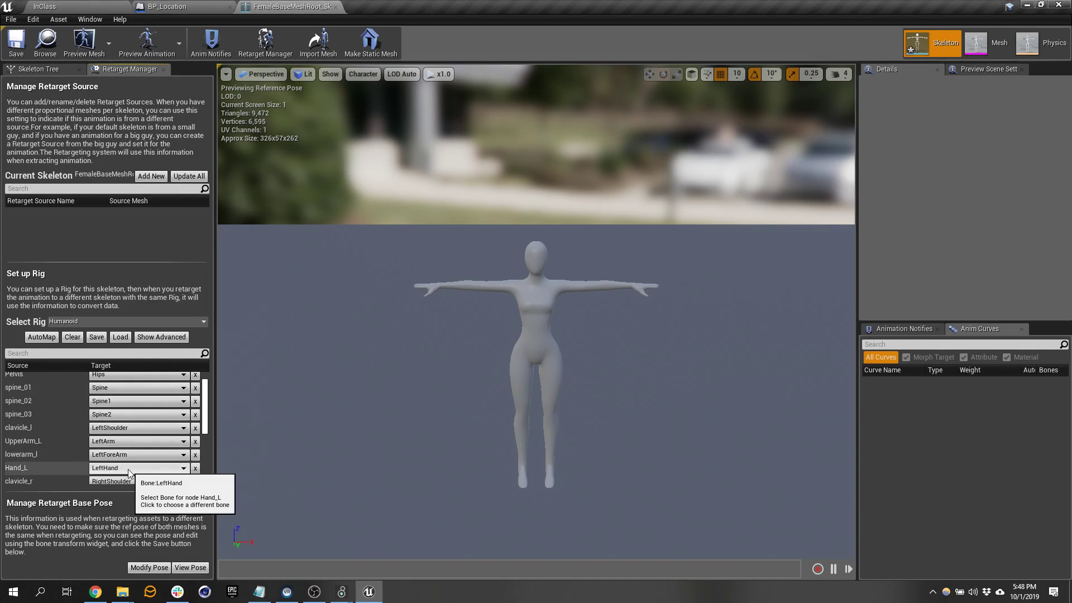
Map the right arm's UpperArm_R to the RightArm bone.
scroll(147, 446, "down", 2)
left_click(142, 446)
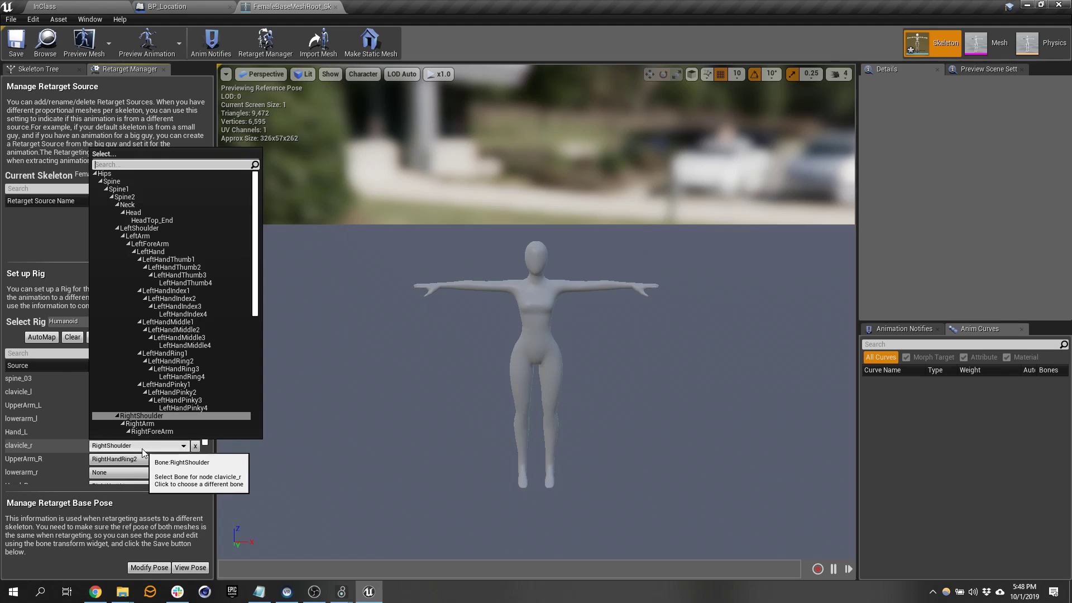
left_click(138, 461)
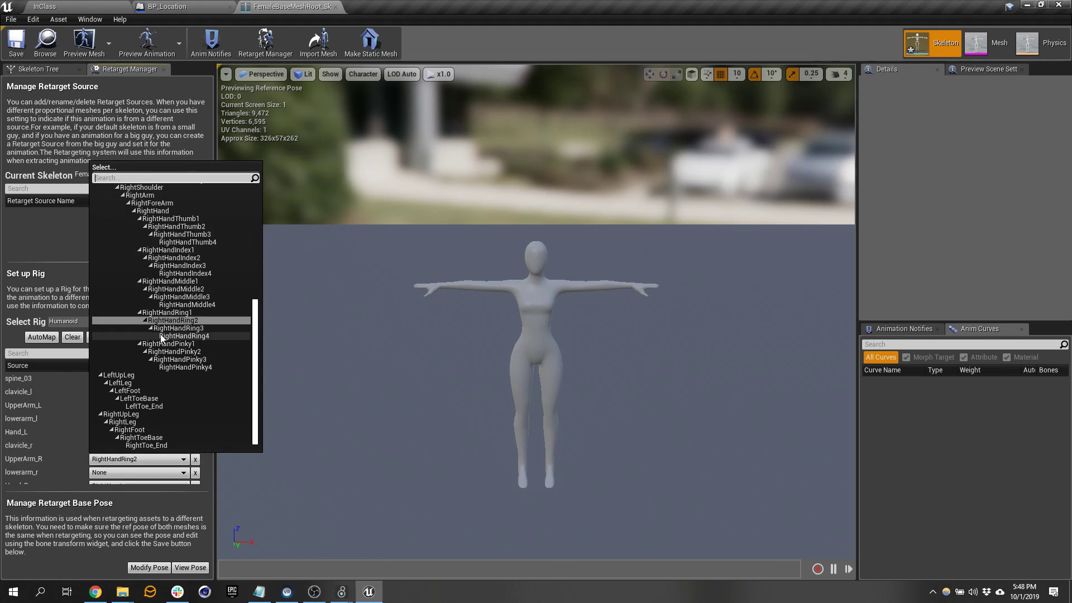
scroll(172, 318, "up", 2)
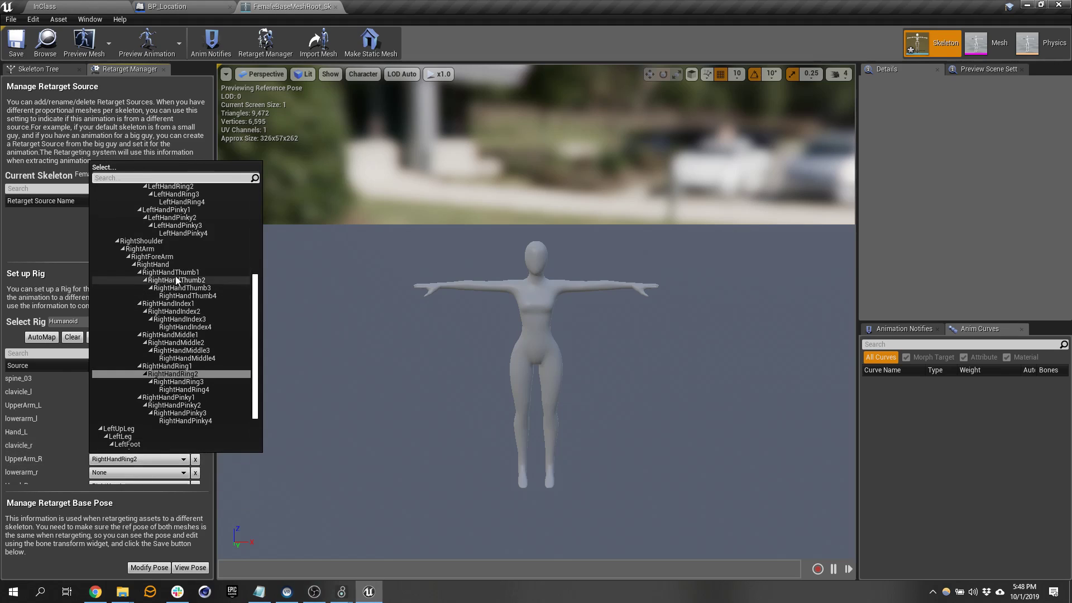
left_click(169, 249)
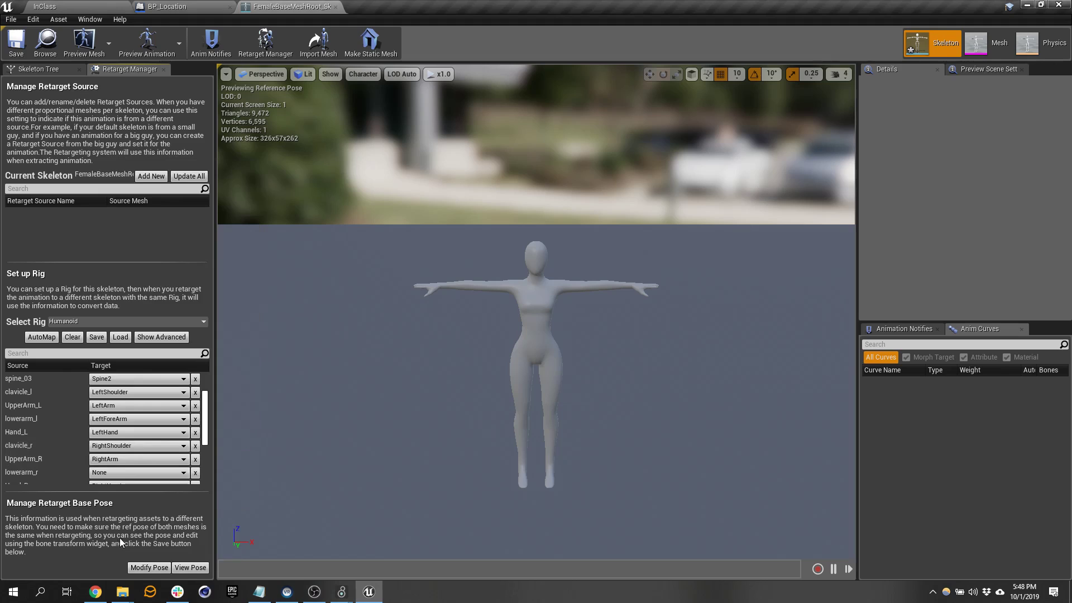
Map the right arm's lowerarm_r to the RightForeArm bone.
left_click(126, 474)
left_click(150, 270)
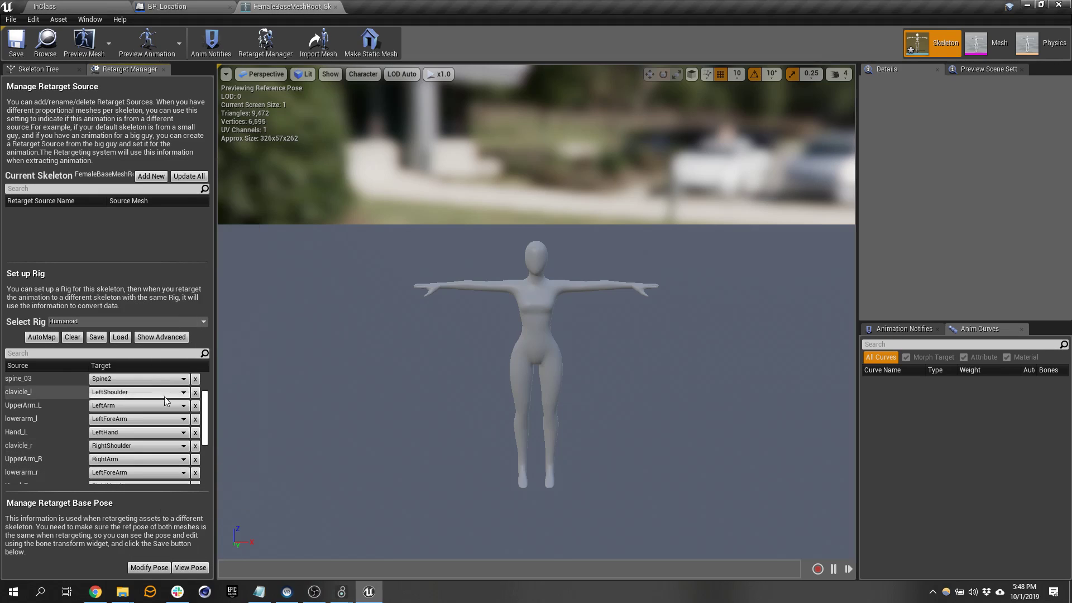
scroll(47, 445, "down", 1)
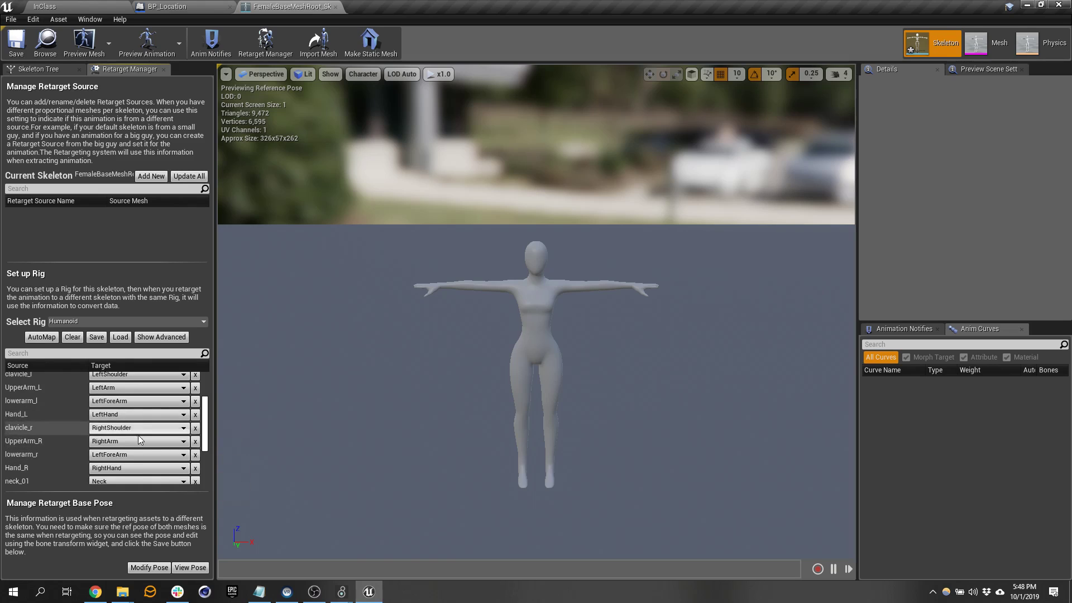
left_click(137, 452)
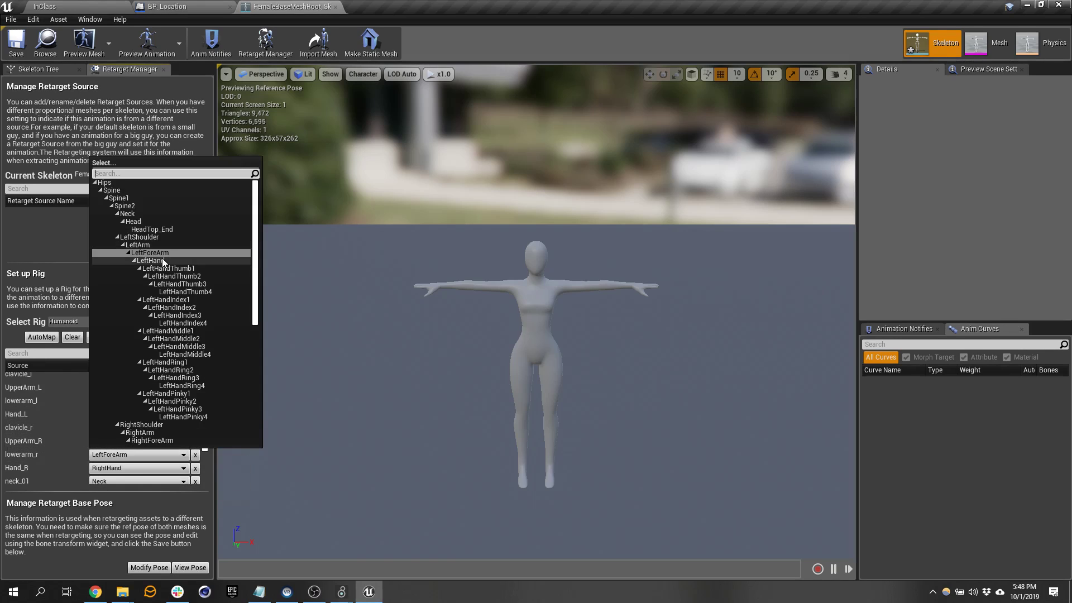
scroll(180, 309, "down", 5)
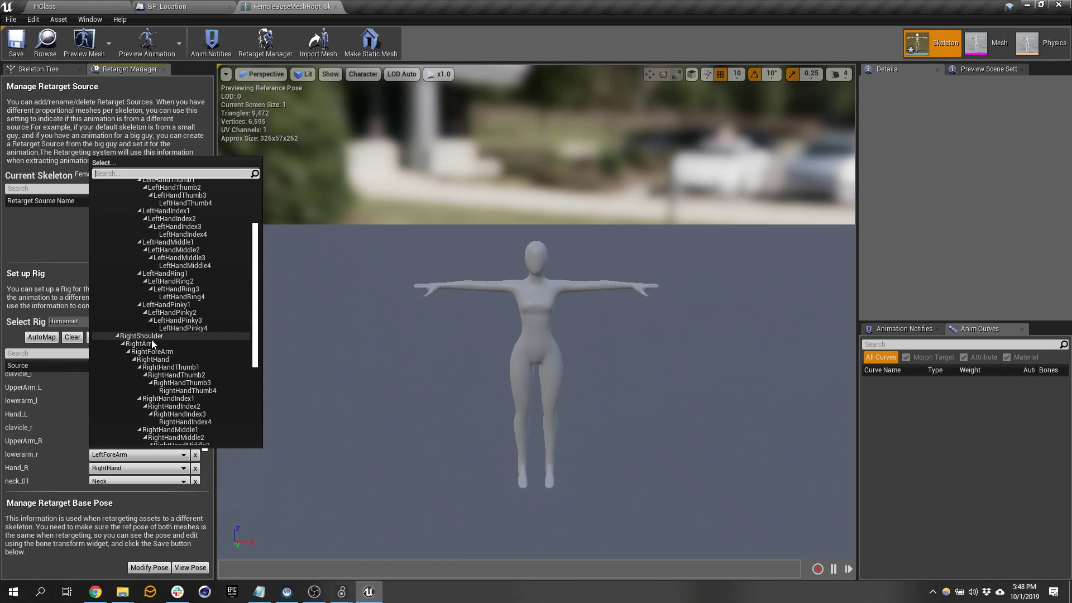
left_click(151, 351)
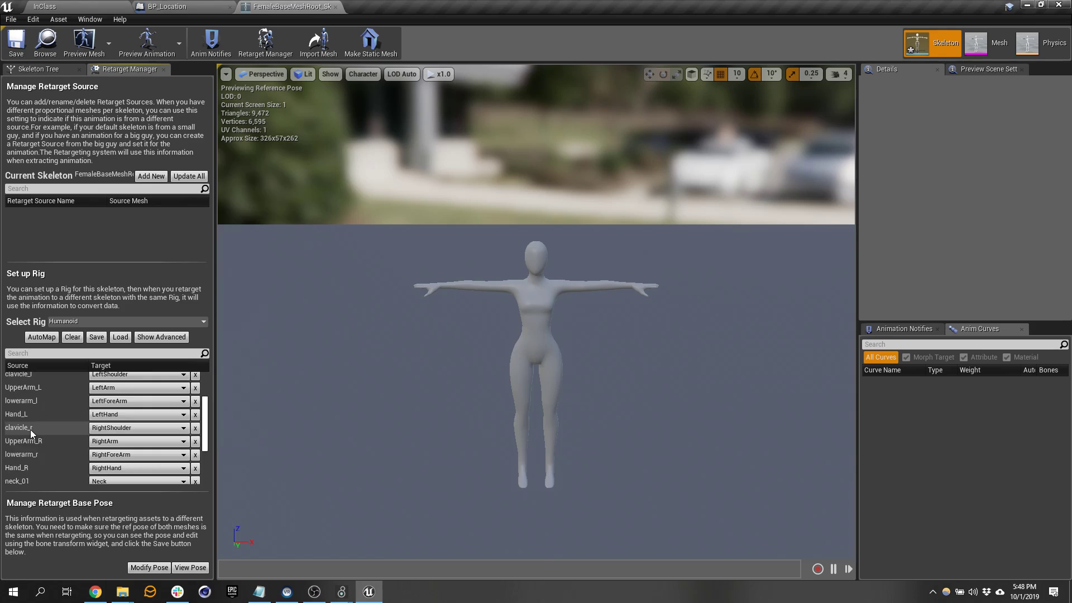
Open the target bone choices for Thigh_L in the Humanoid rig mapping.
scroll(30, 431, "down", 3)
scroll(30, 431, "down", 3)
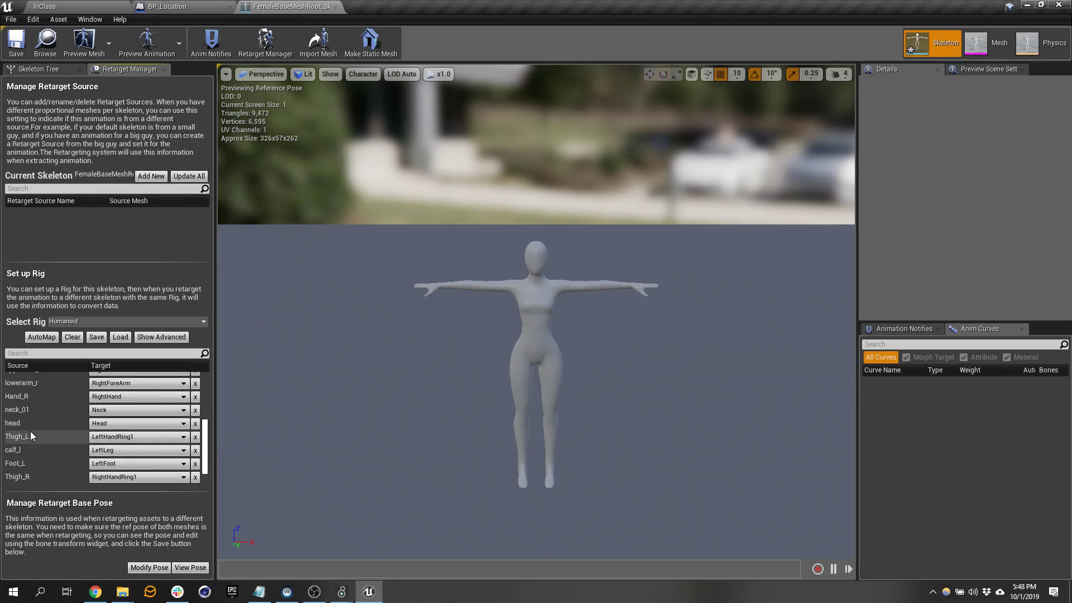
left_click(129, 437)
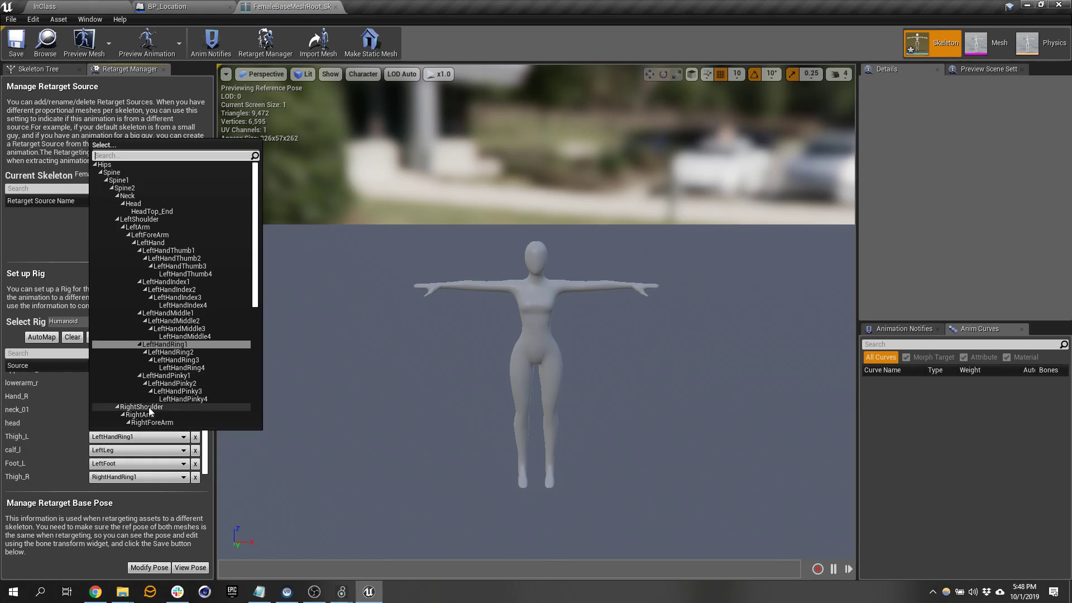
Map the rig's Thigh_L to the LeftUpLeg bone and Thigh_R to the RightUpLeg bone.
scroll(130, 391, "down", 9)
left_click(130, 380)
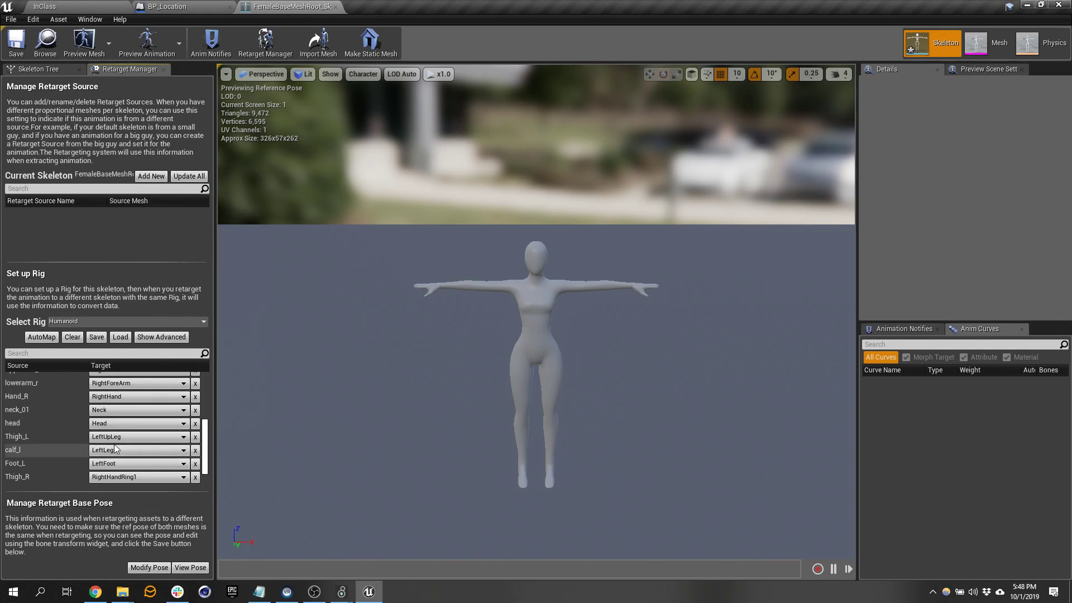
scroll(52, 438, "down", 2)
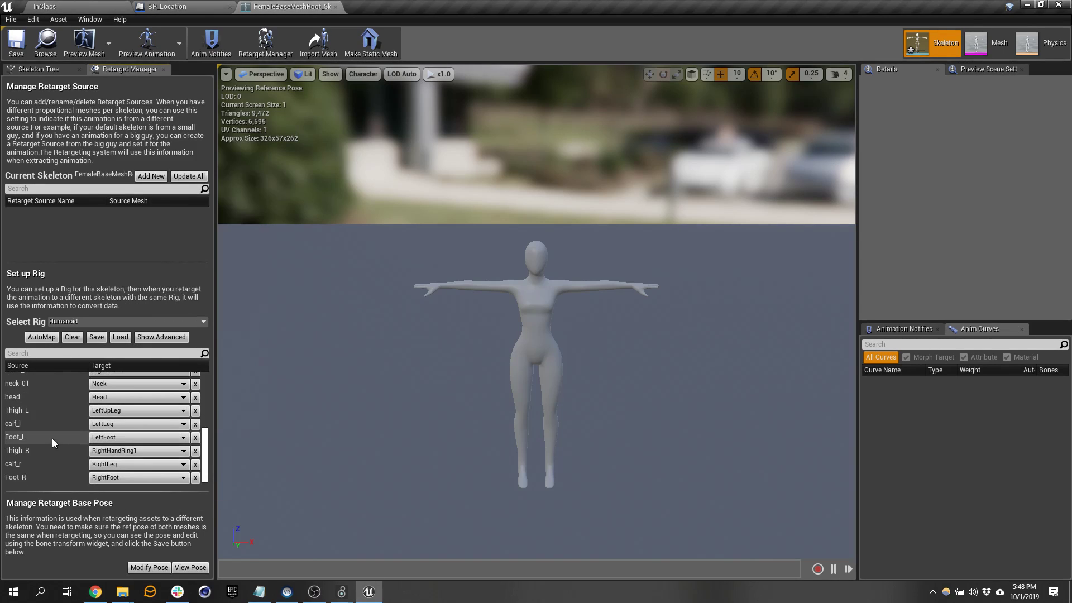
left_click(134, 450)
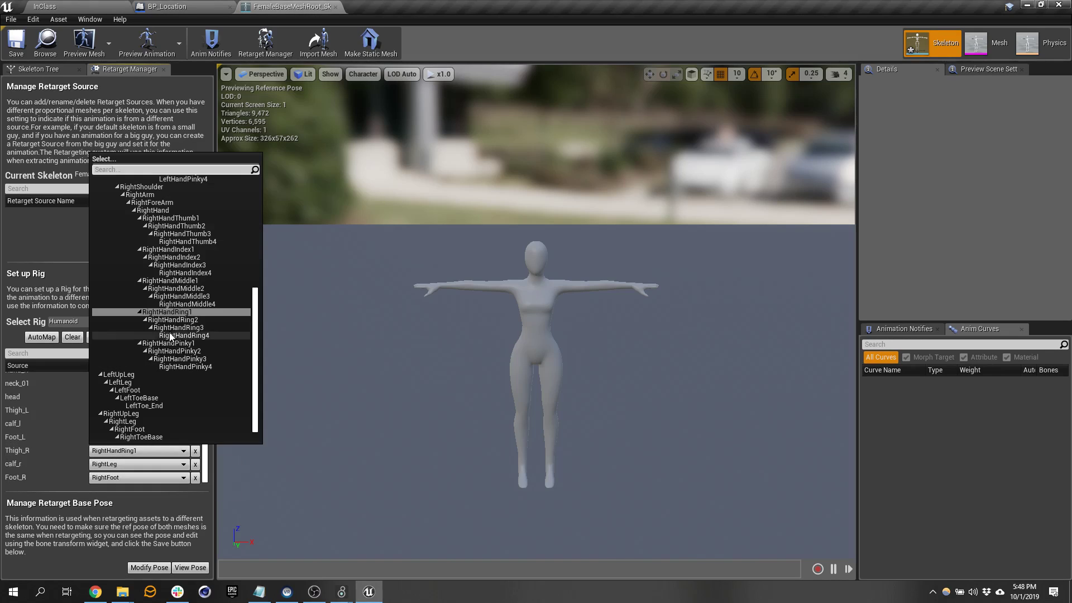
left_click(146, 415)
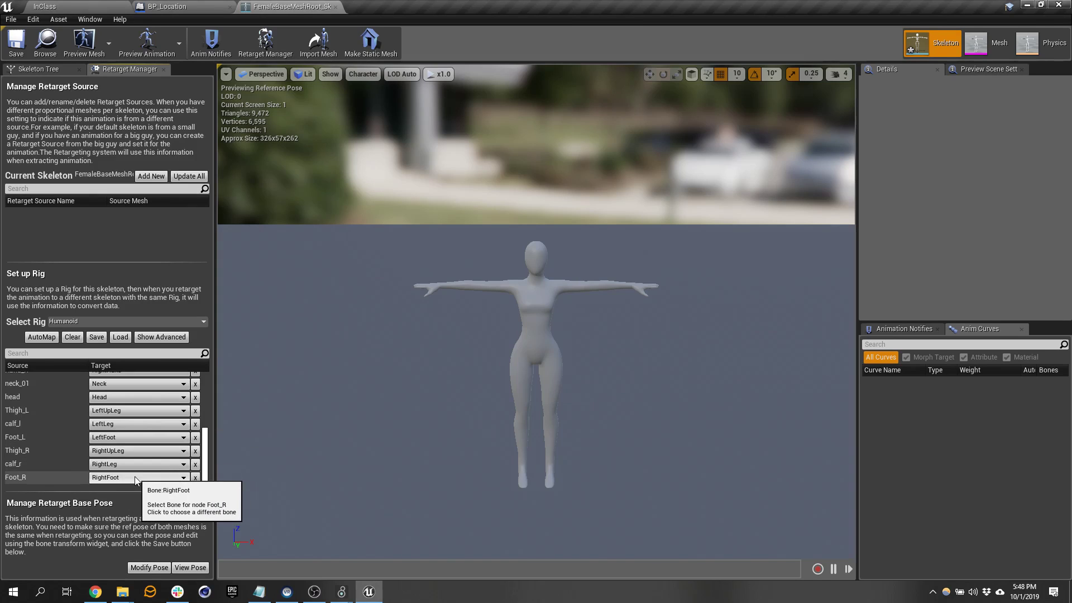
Save the rig mapping as BoneMapping in the FemaleRoot folder.
left_click(93, 337)
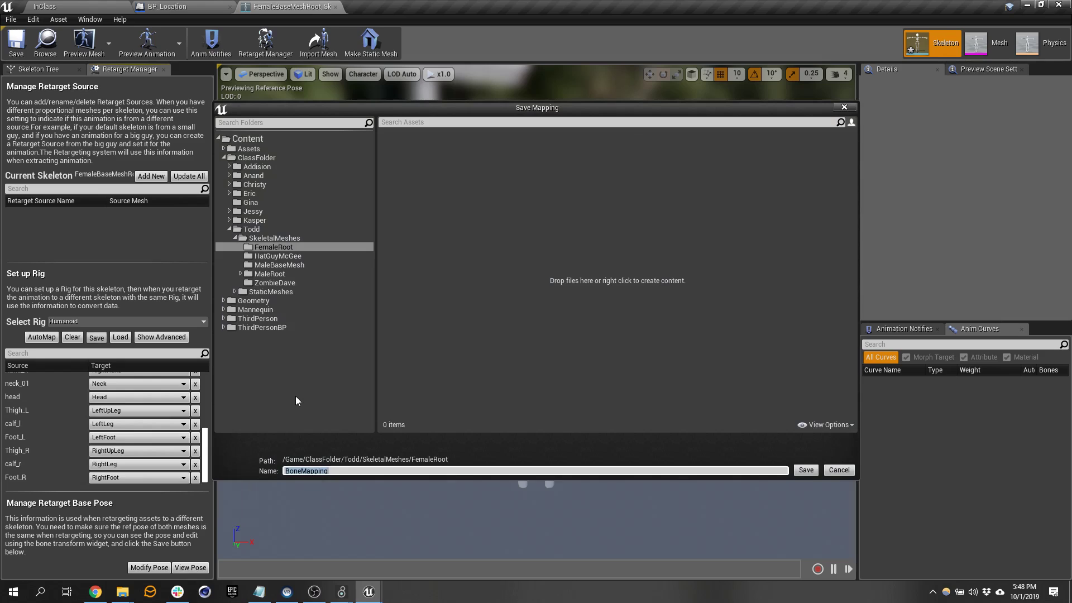
left_click(296, 397)
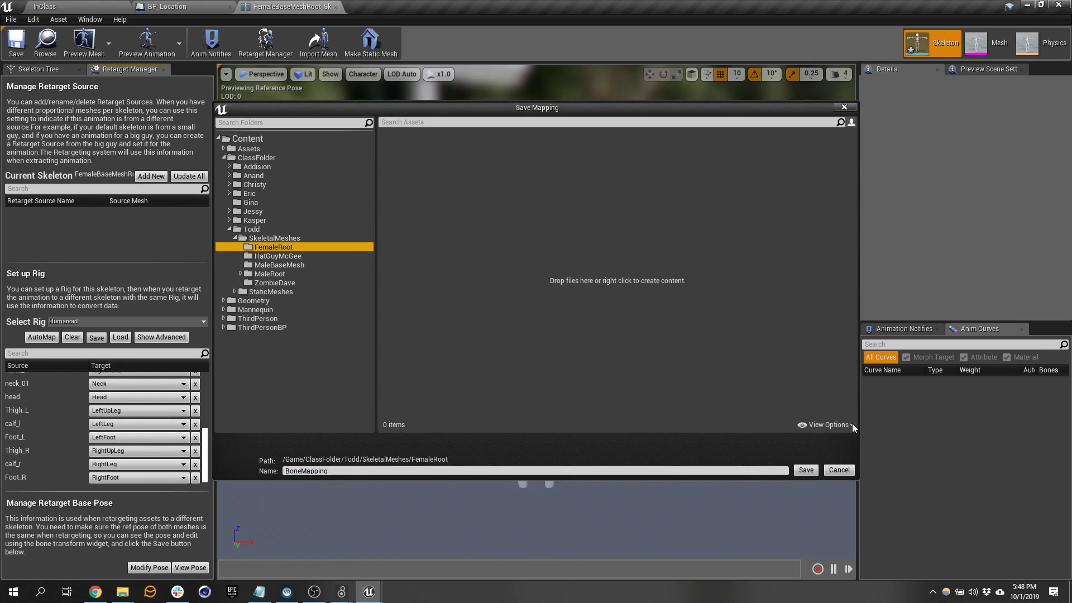
left_click(805, 470)
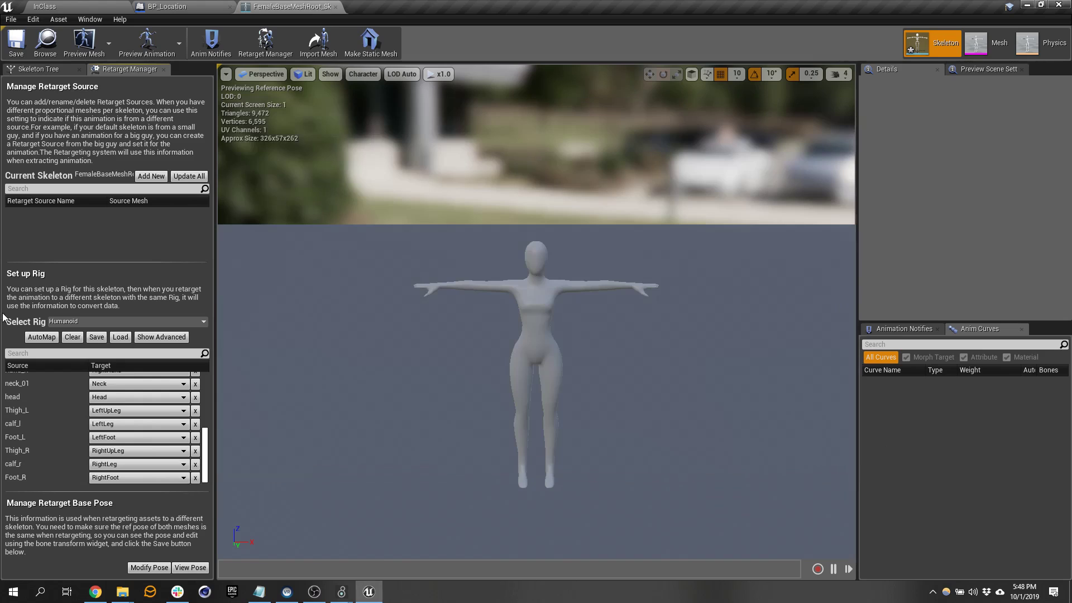
Show the advanced rig mapping and examine the bones assigned to the finger, thumb and arm twist nodes.
left_click(139, 337)
scroll(146, 422, "down", 5)
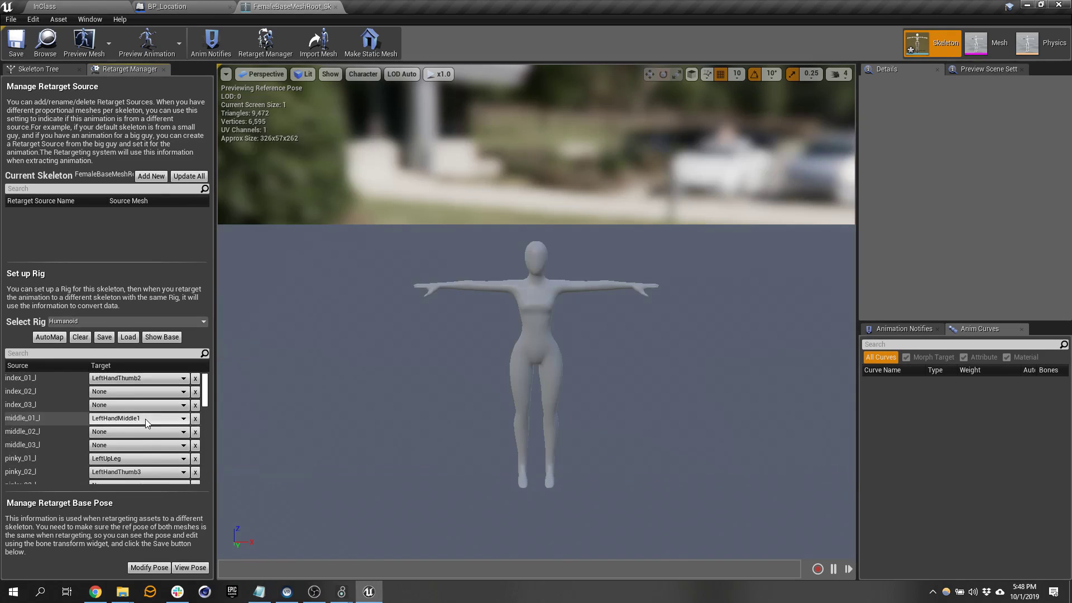
scroll(147, 422, "down", 6)
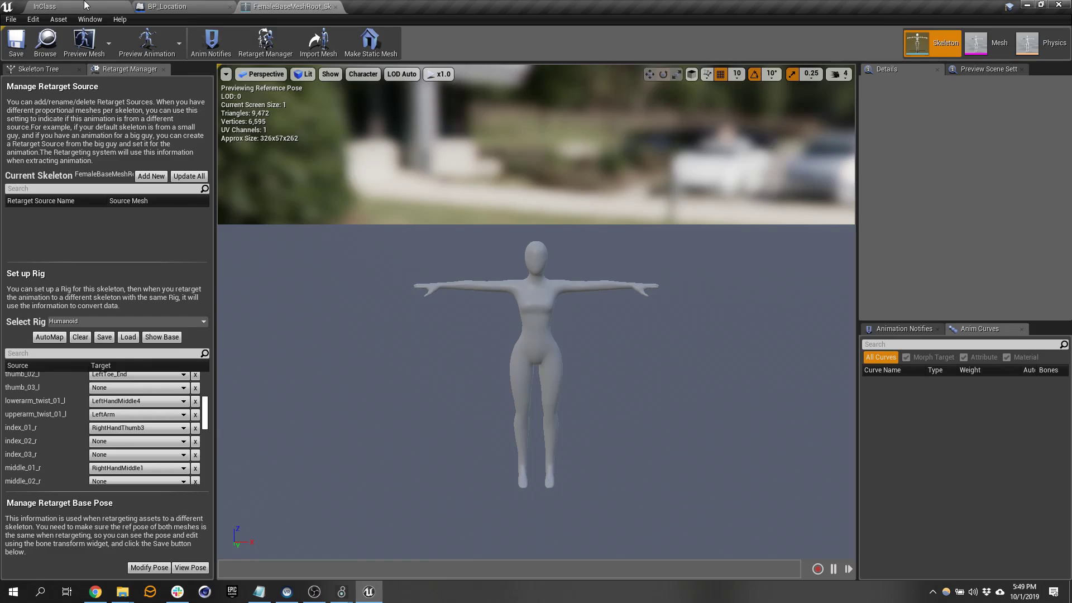
Open the FemaleBaseMeshRoot skeletal mesh from the FemaleRoot folder and examine its arm pose up close.
left_click(86, 6)
scroll(67, 491, "down", 1)
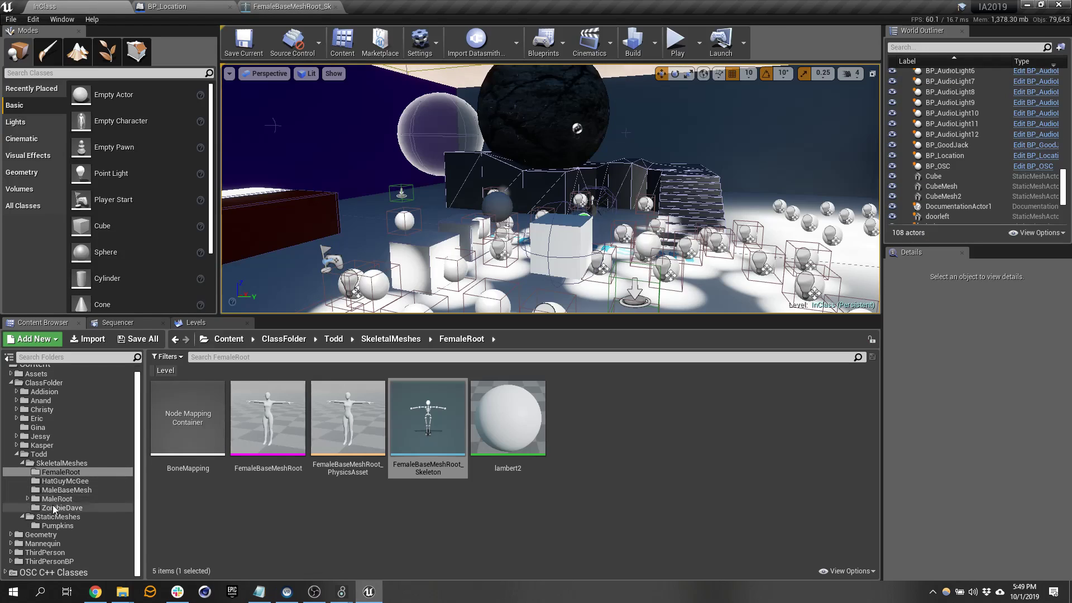
left_click(44, 544)
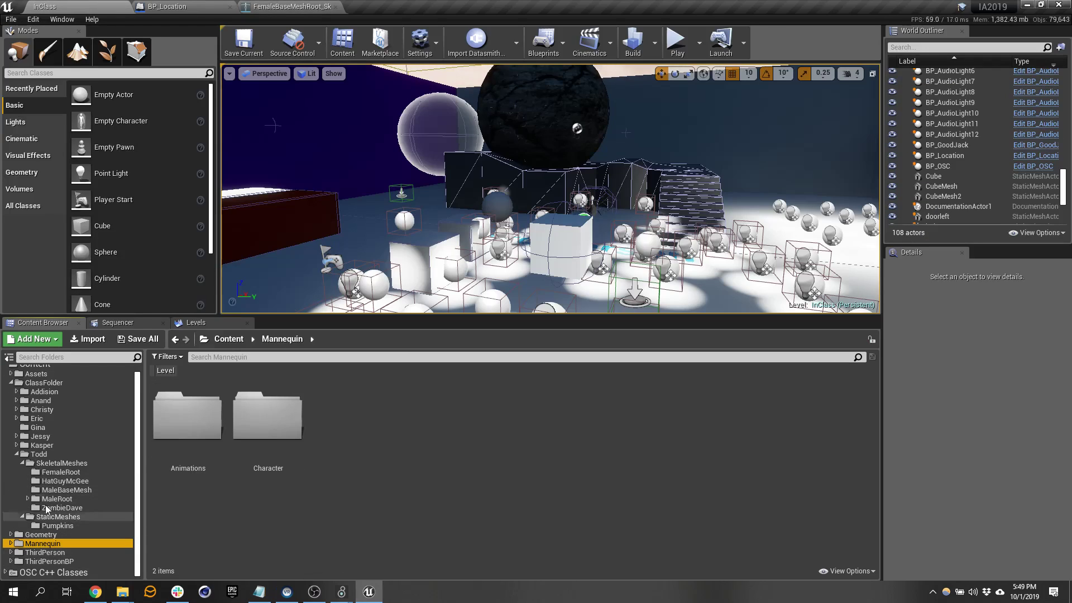
left_click(73, 473)
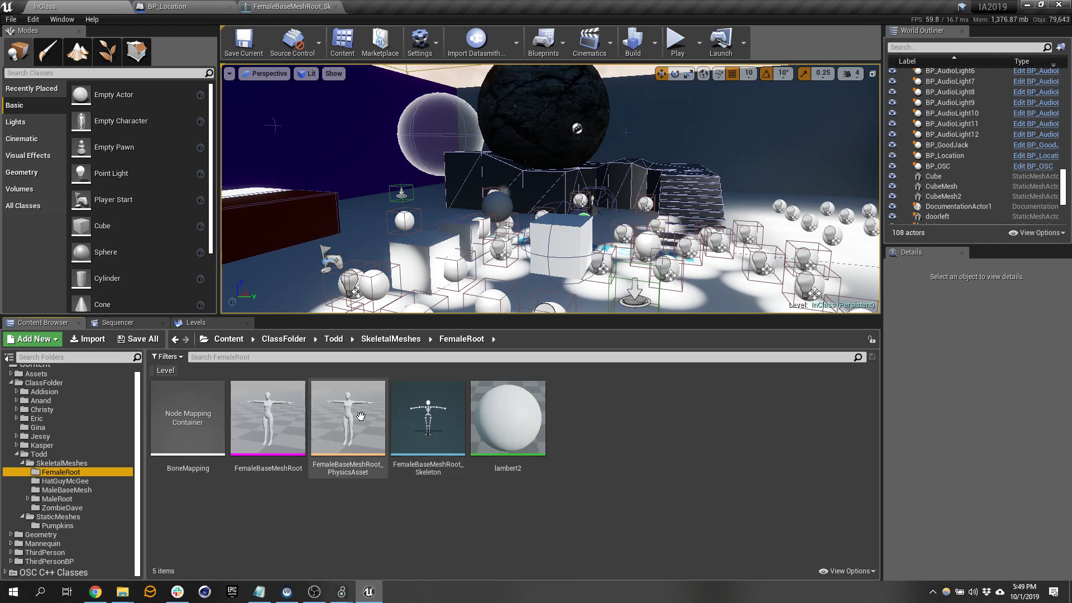
double_click(293, 423)
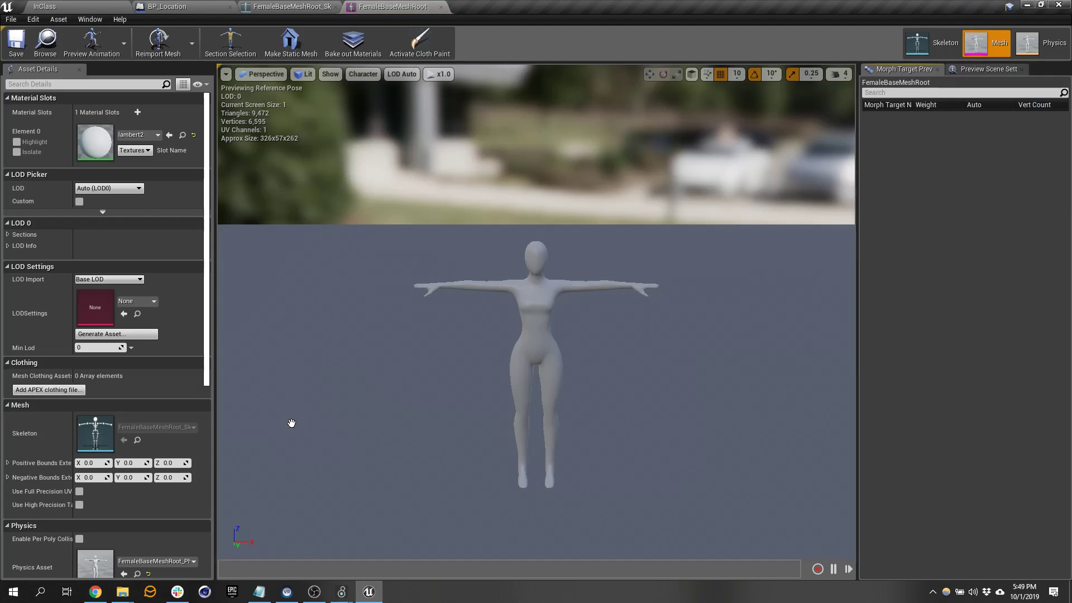
scroll(526, 371, "up", 5)
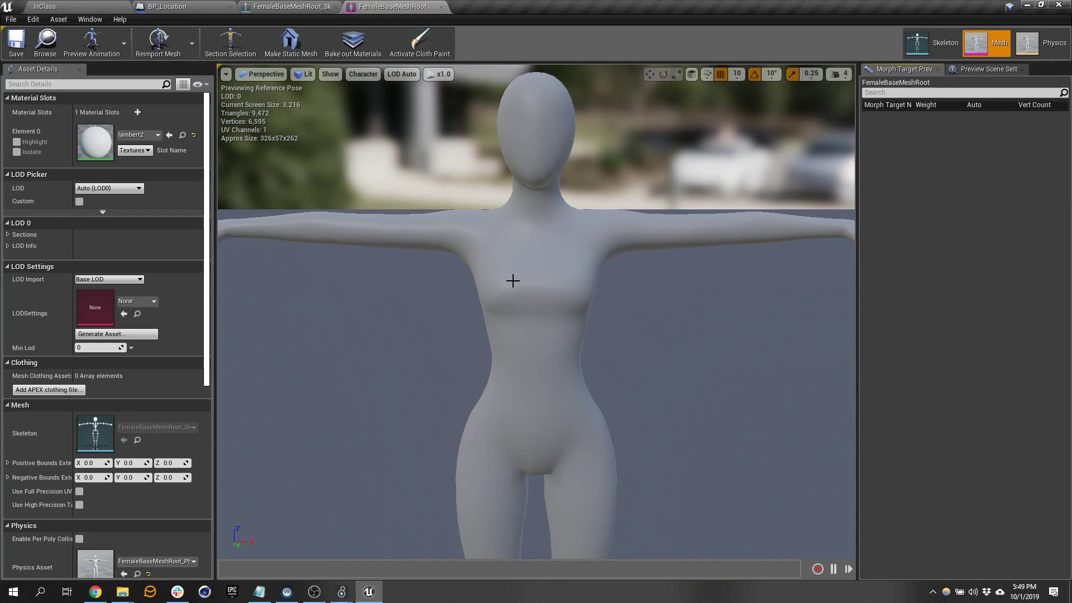
Open the SK_Mannequin skeletal mesh from the Mannequin project folder's Character/Mesh subfolder.
left_click(44, 6)
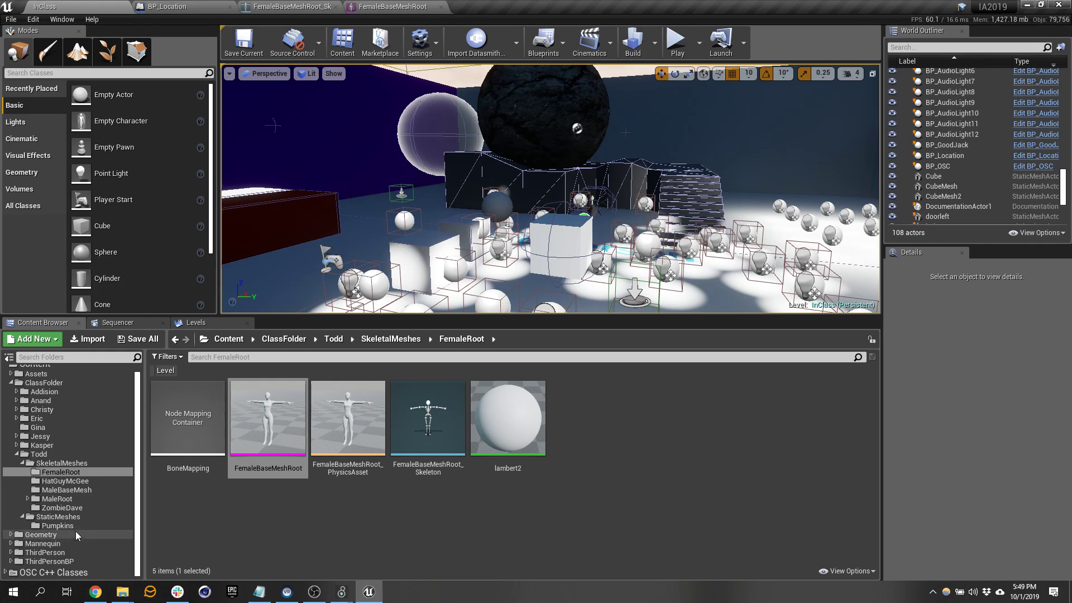
left_click(18, 544)
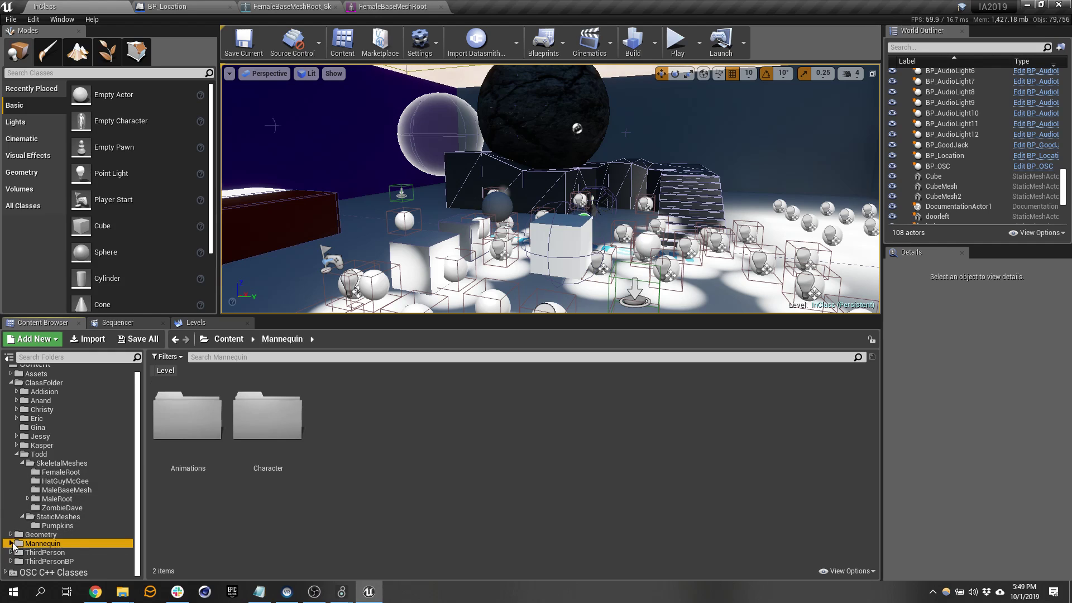
left_click(12, 545)
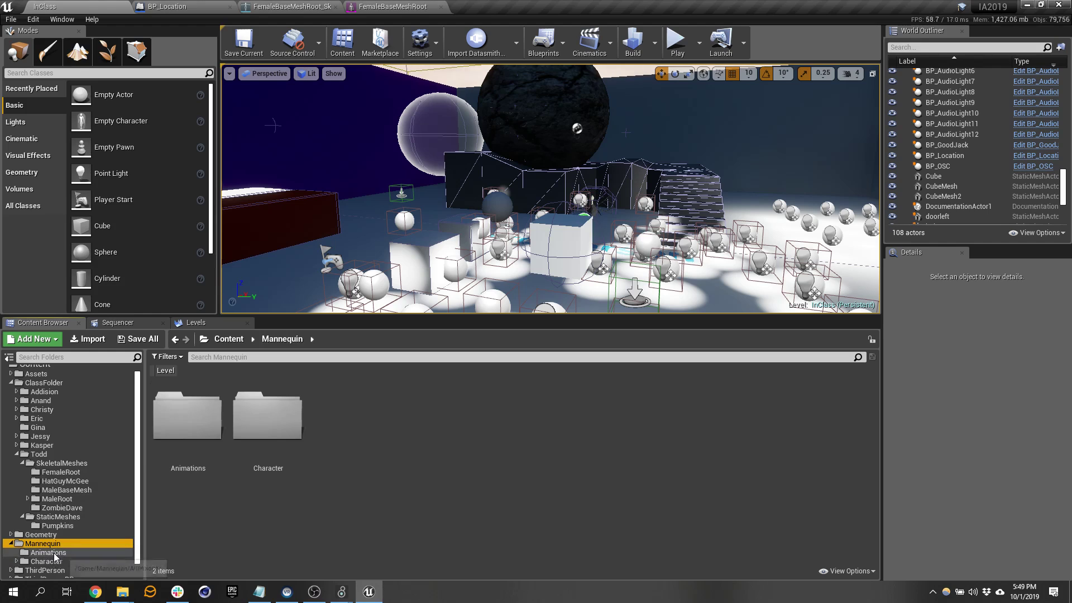
left_click(50, 561)
double_click(267, 414)
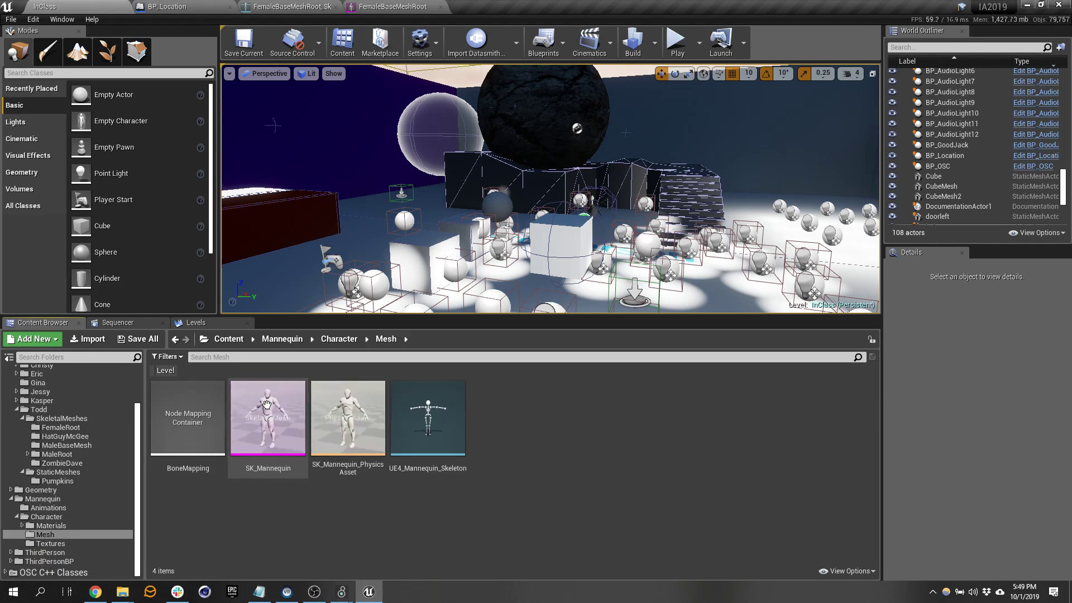
double_click(281, 440)
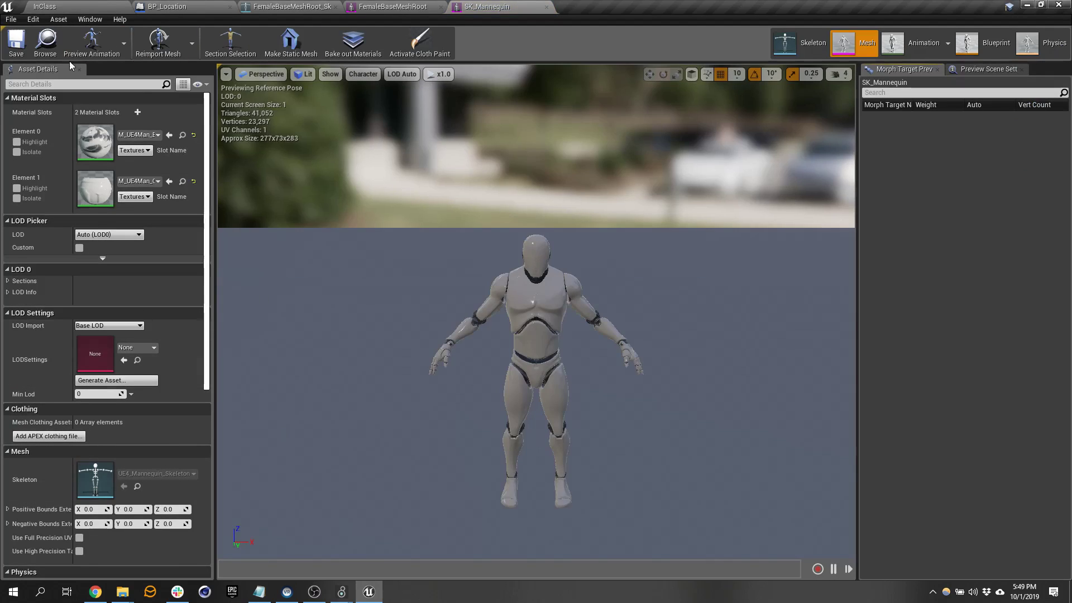
Open the mannequin's skeleton, review its Humanoid rig mapping, and display its bone hierarchy.
left_click(792, 43)
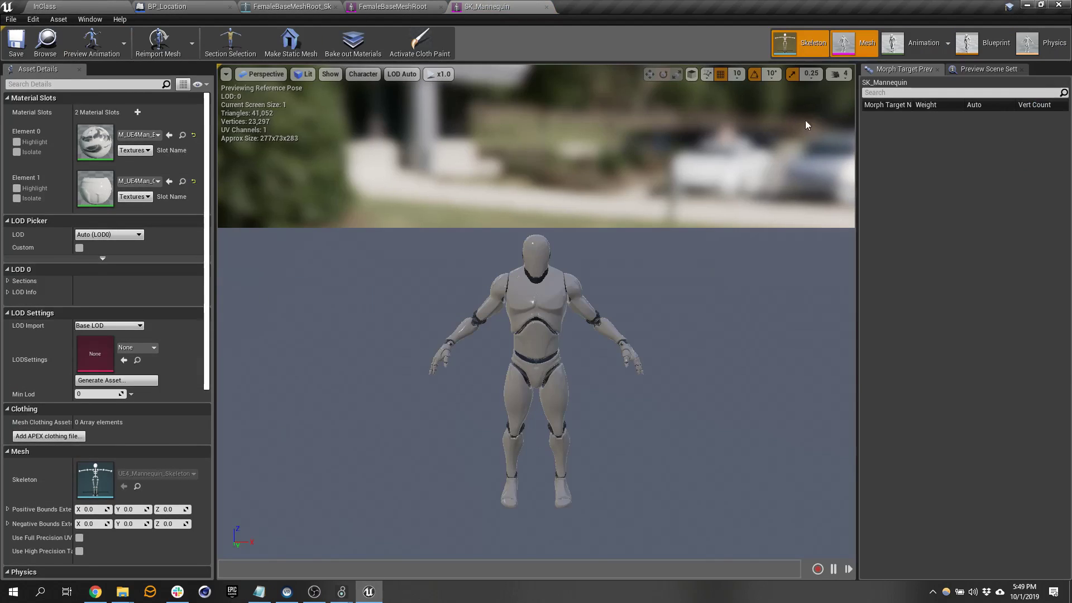
left_click(128, 69)
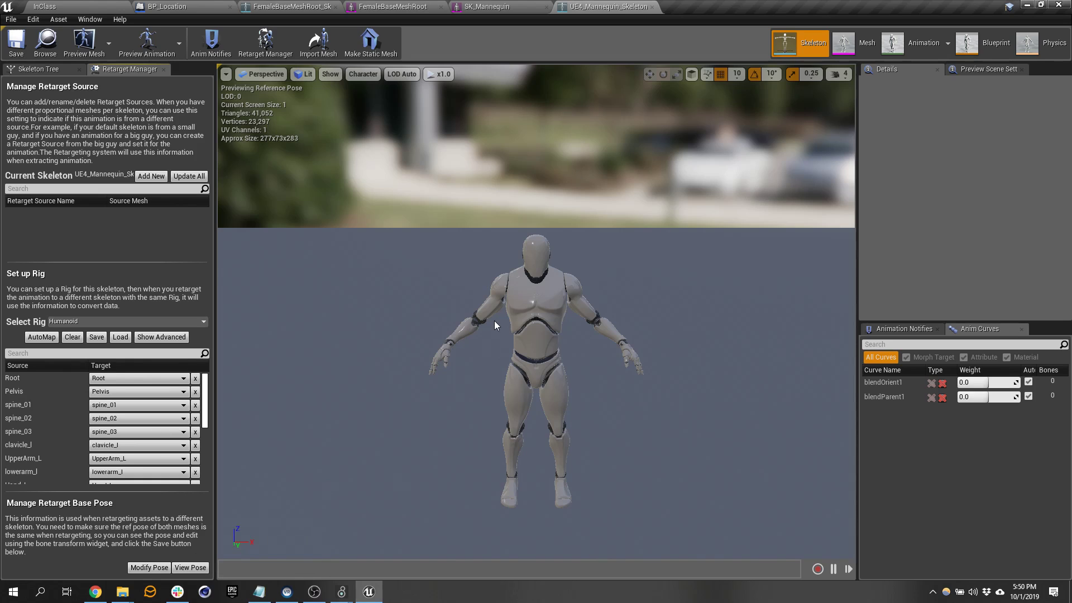
scroll(494, 320, "up", 5)
scroll(513, 311, "down", 5)
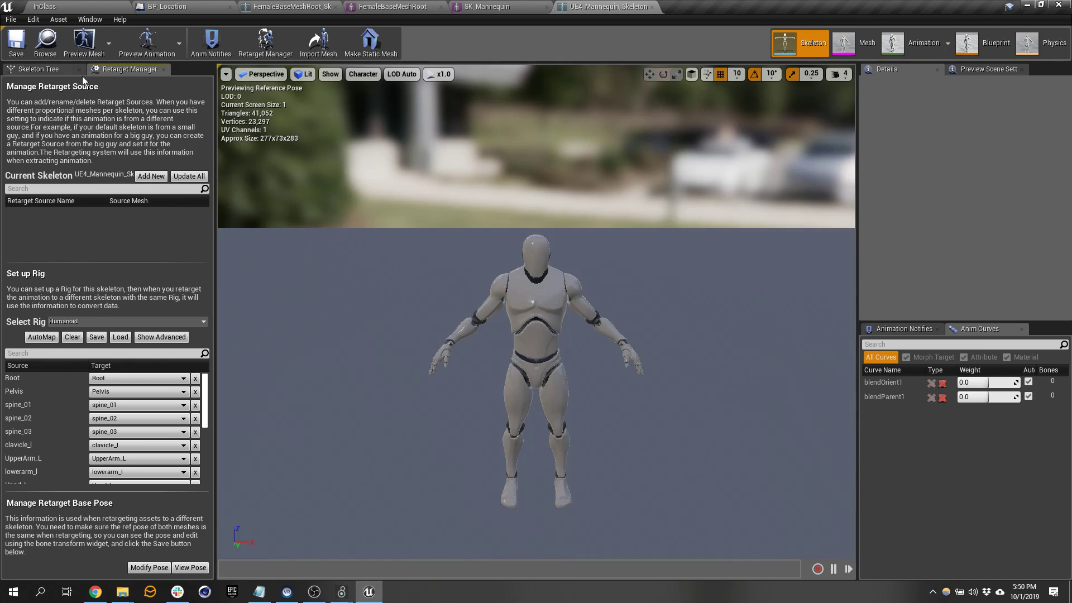
left_click(48, 70)
left_click(68, 148)
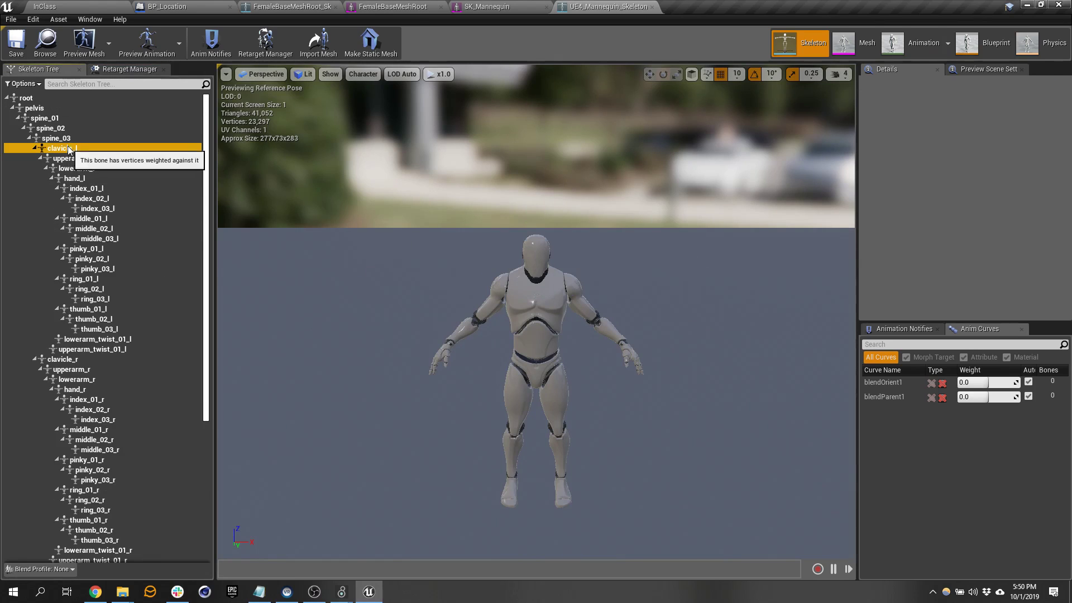
left_click_drag(492, 244, 520, 234)
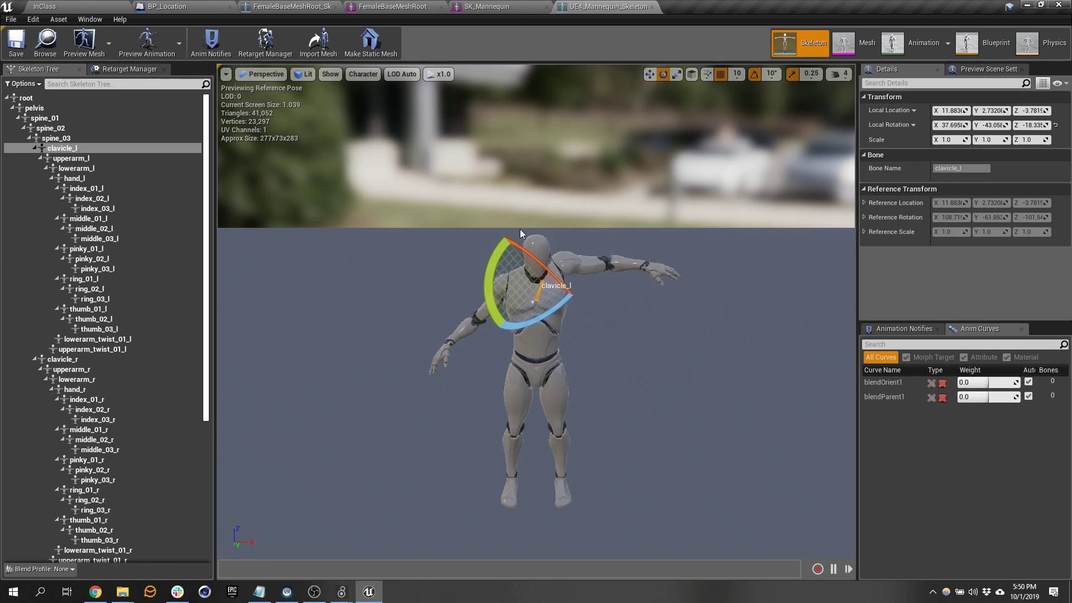
key("ctrl+z")
Rotate the mannequin's upperarm_l bone to raise the left arm to about horizontal, and rotate lowerarm_l to straighten the forearm.
left_click(71, 158)
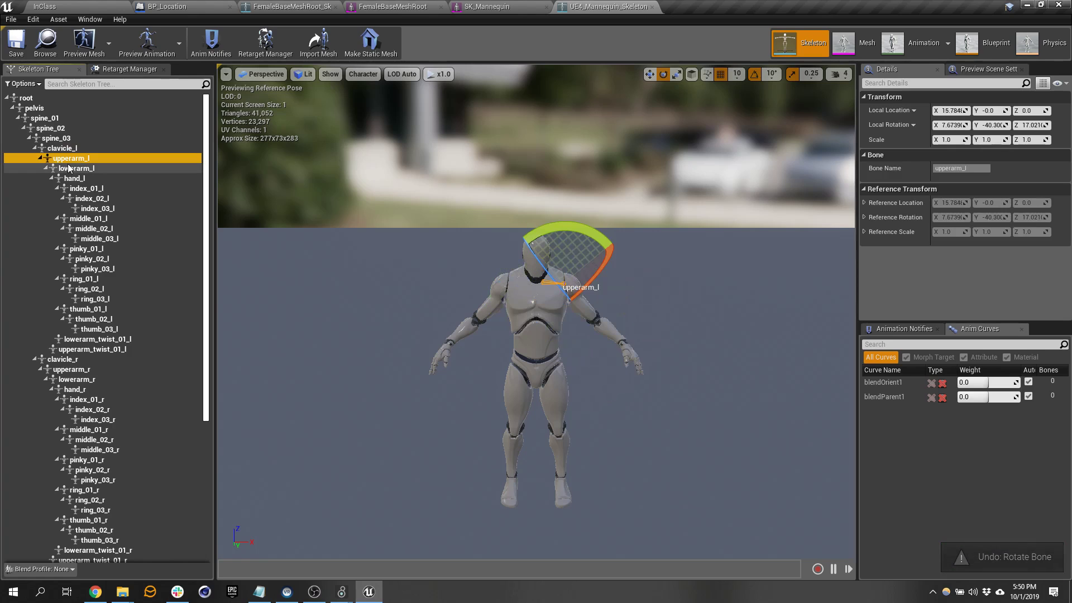
left_click_drag(588, 232, 559, 221)
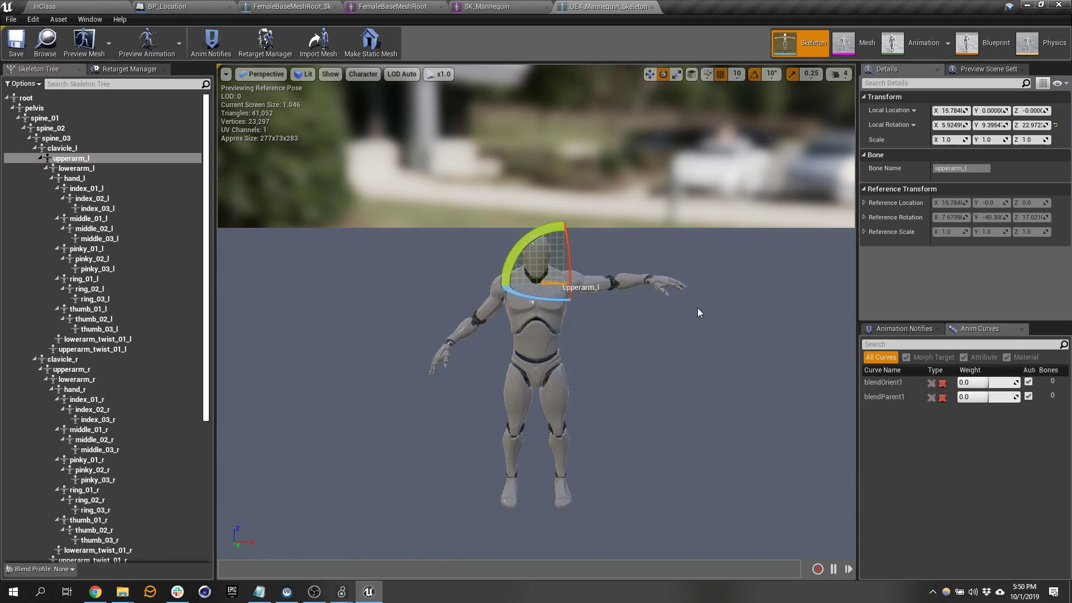
right_click_drag(698, 308, 558, 318)
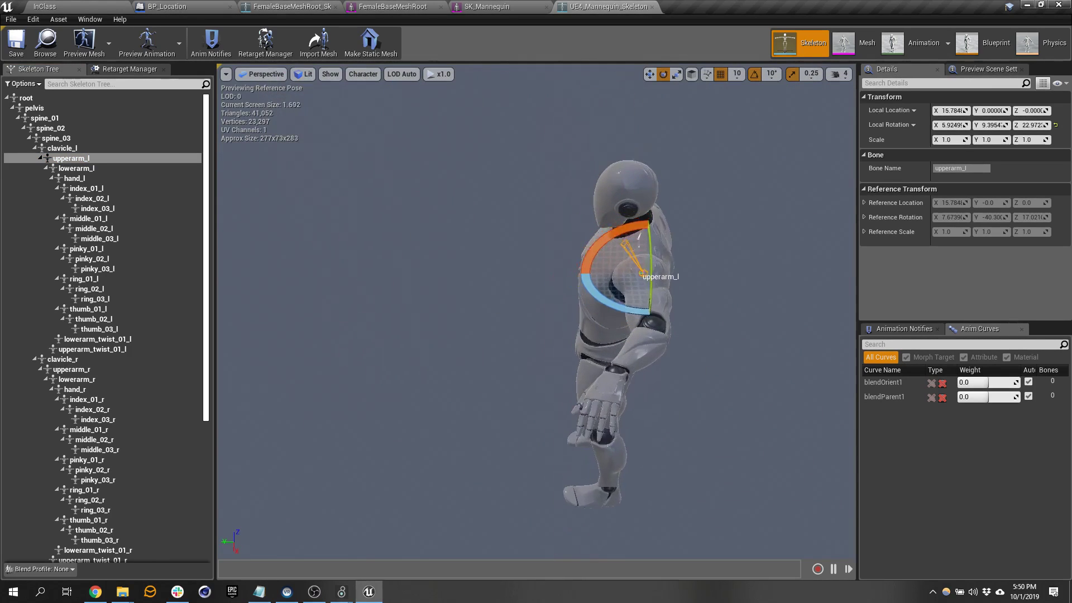
right_click_drag(673, 246, 673, 274)
left_click(76, 168)
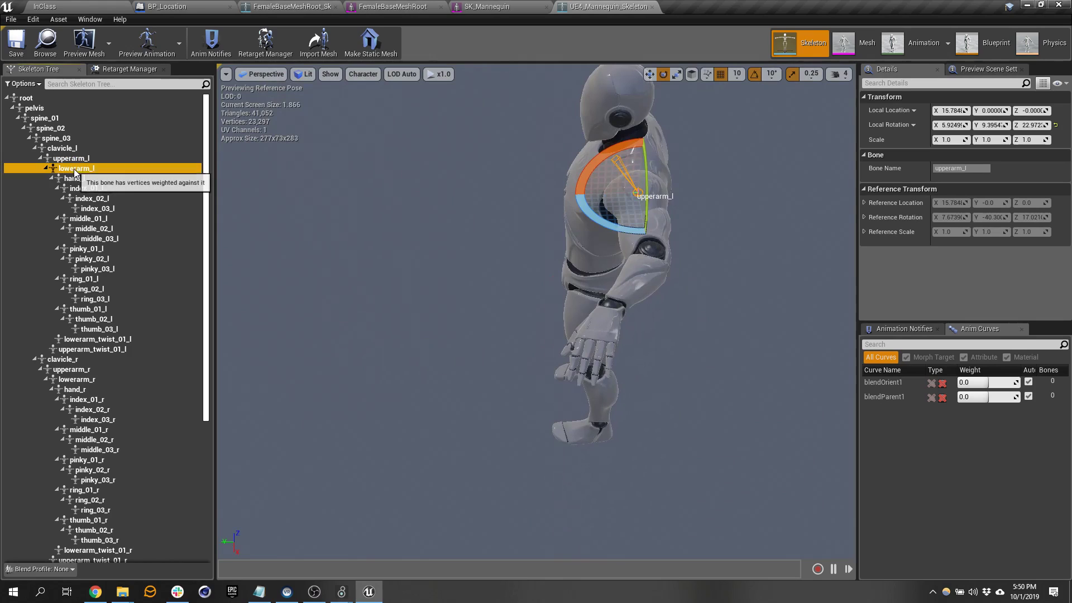
left_click_drag(648, 292, 652, 336)
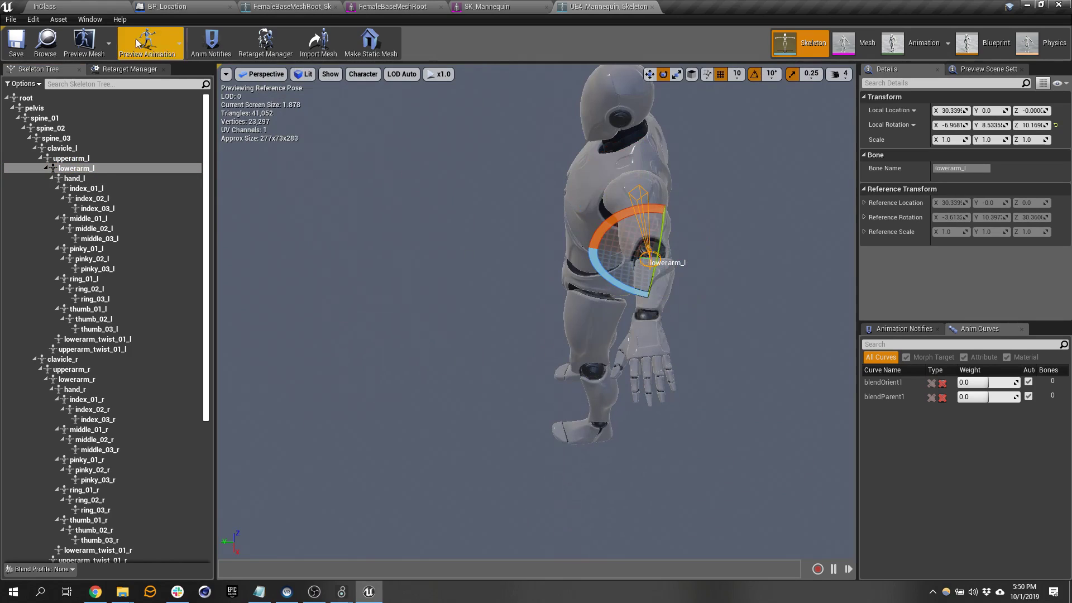
Compare the mannequin's retarget base pose with its reference pose by showing and hiding it, and return to the InClass level.
left_click(115, 69)
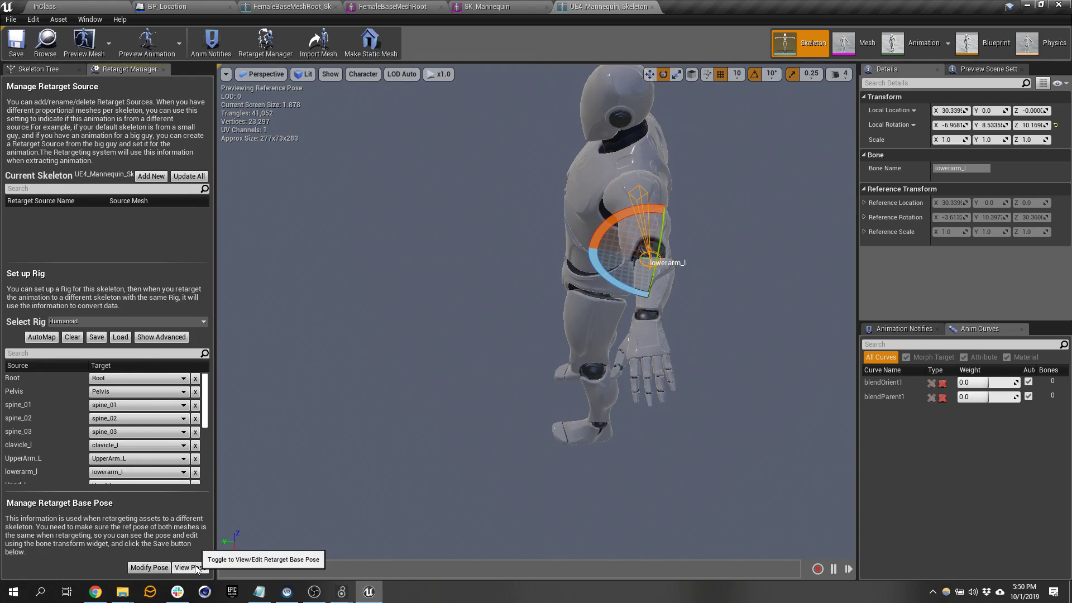
left_click(190, 567)
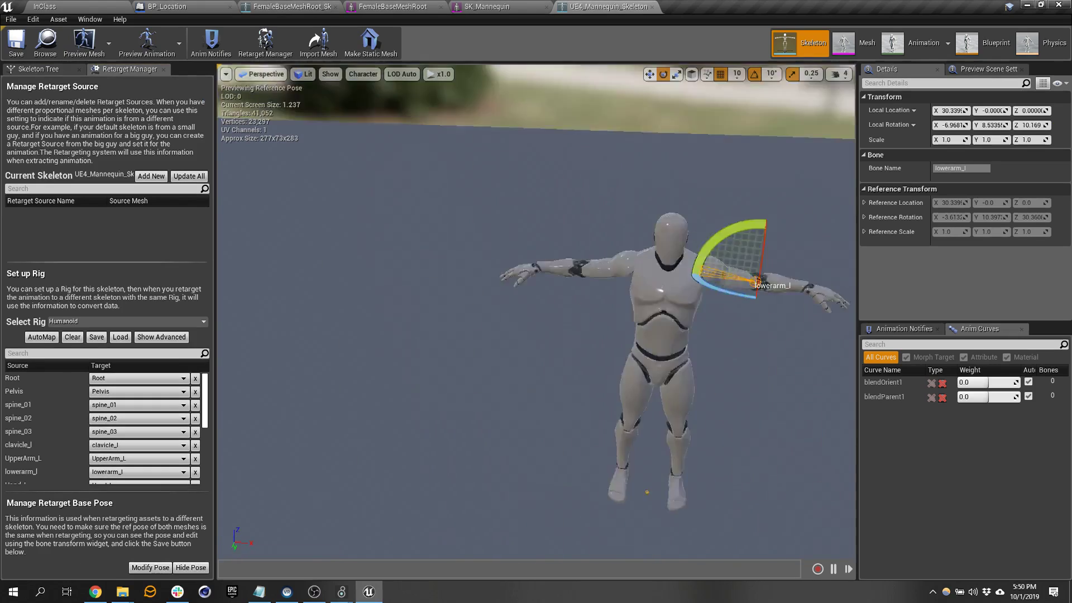
right_click_drag(357, 357, 373, 285)
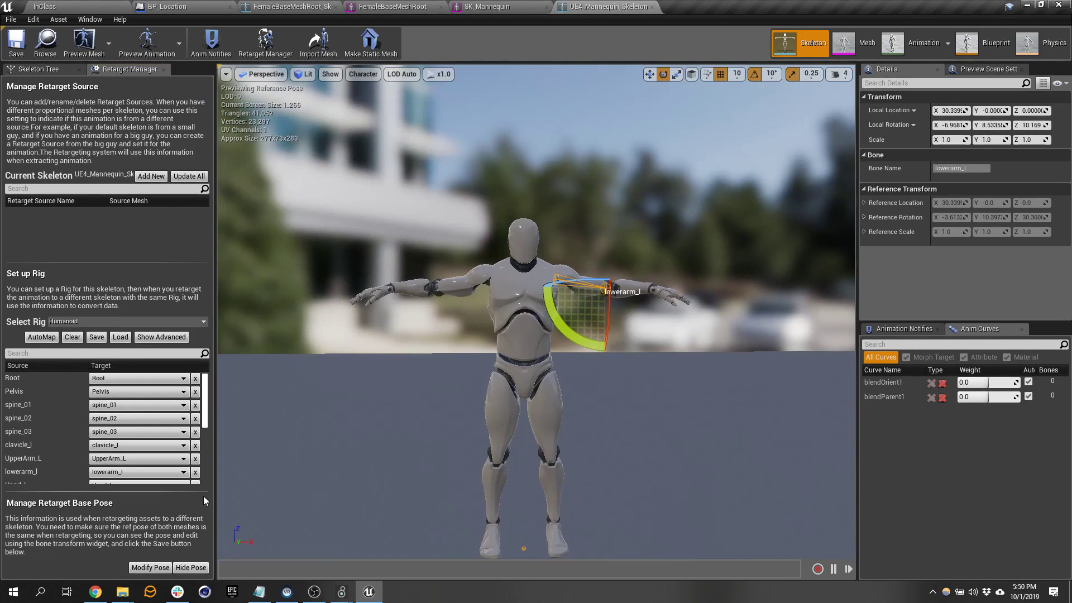
left_click(185, 569)
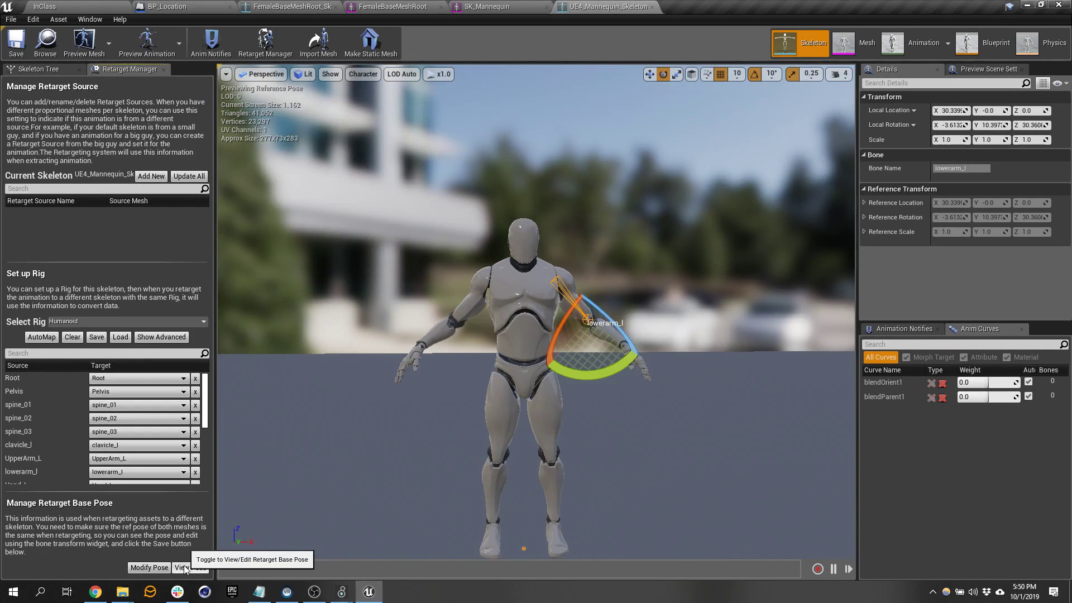
left_click(185, 569)
left_click(185, 568)
left_click(184, 569)
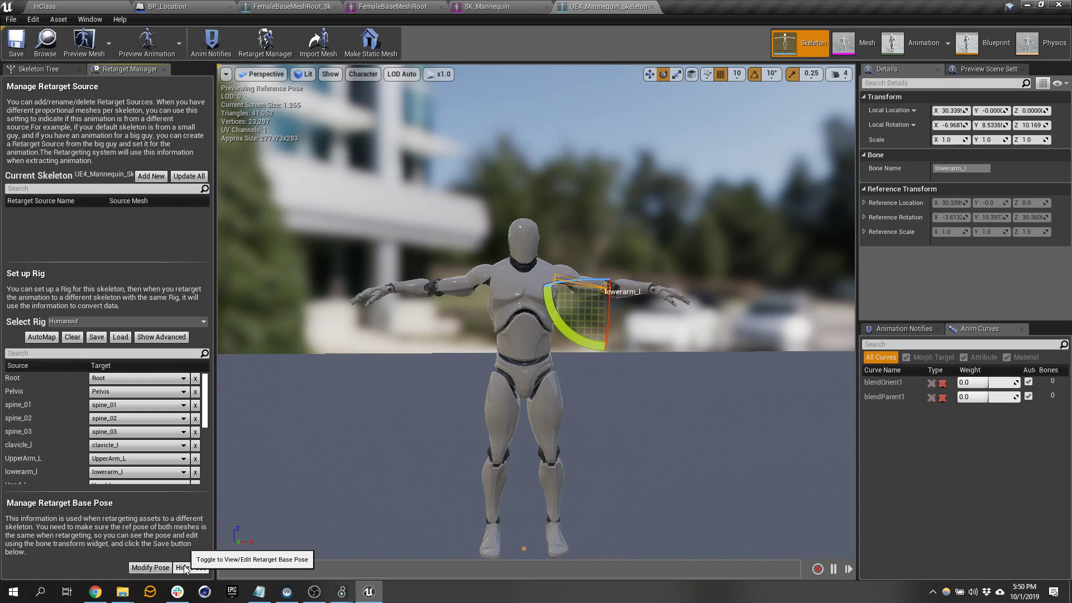
left_click(43, 7)
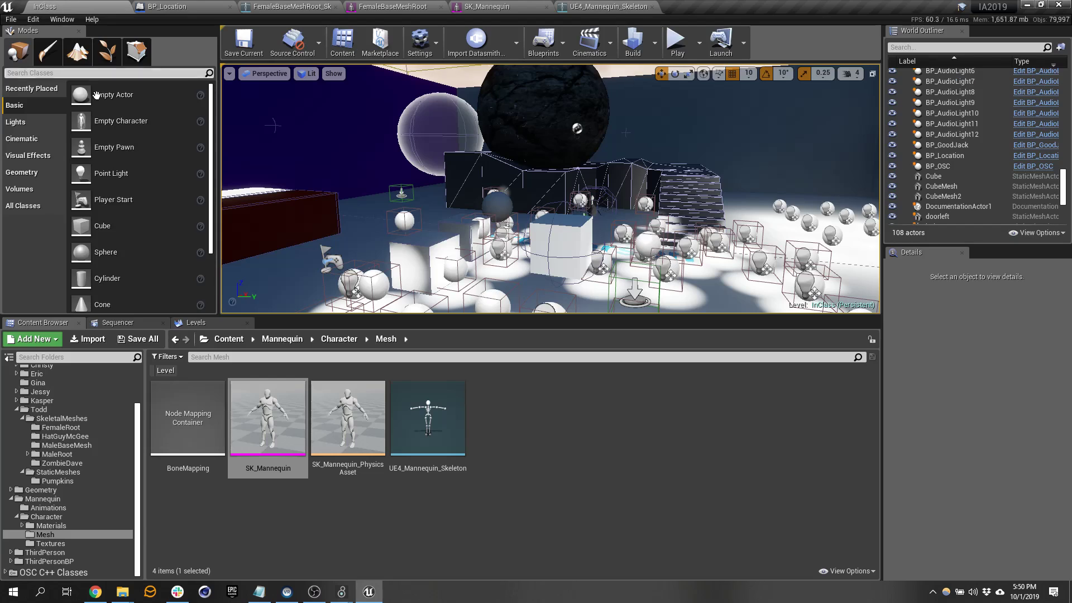
Open SK_Mannequin's animation assets and preview the ThirdPersonIdle and ThirdPersonJump_Loop animations.
left_click(142, 345)
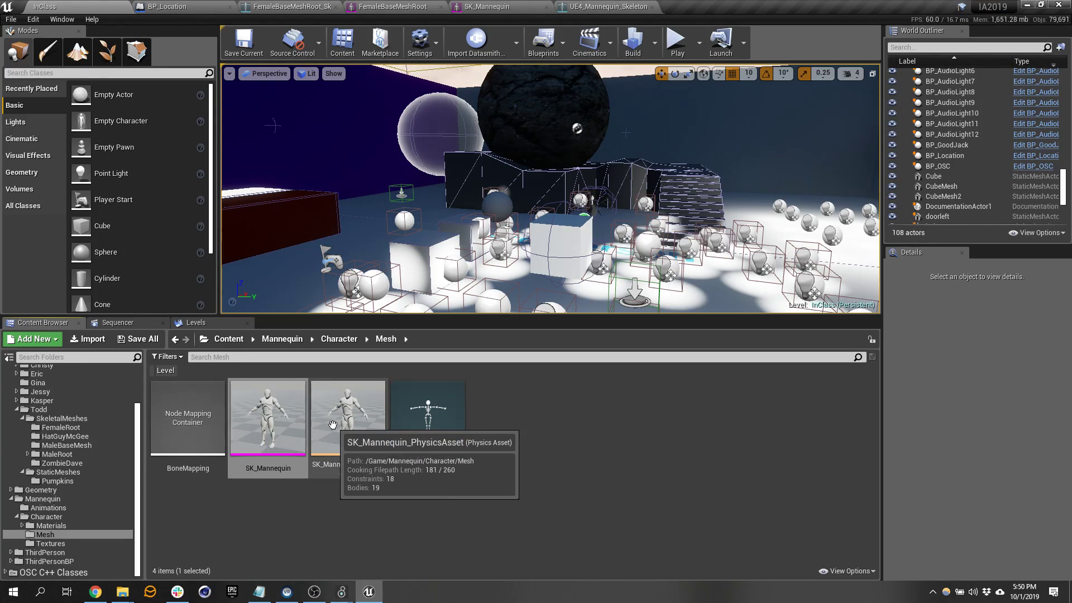
double_click(268, 419)
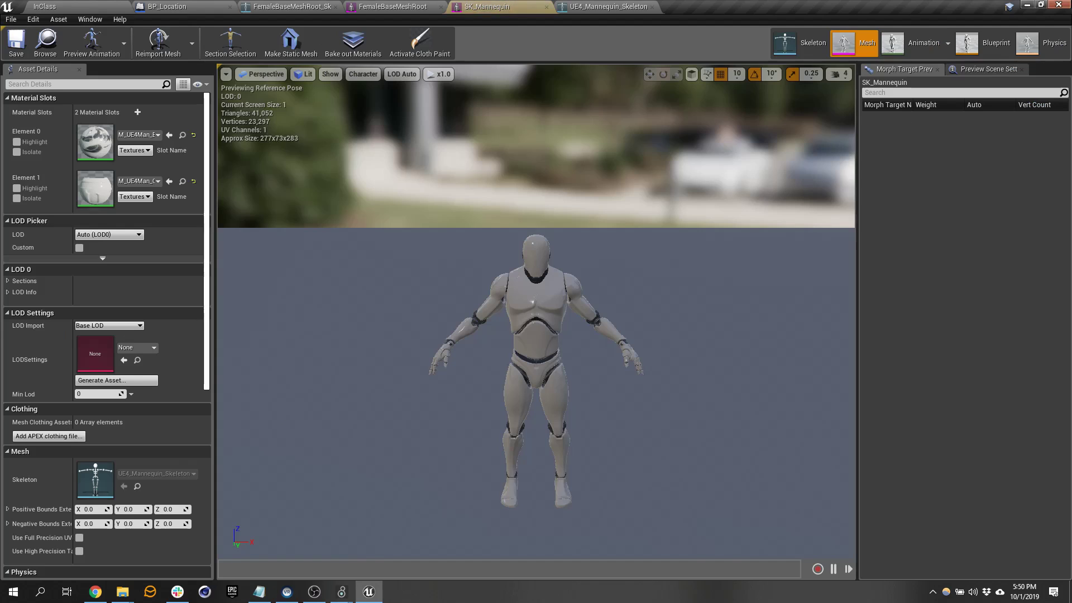
left_click(896, 44)
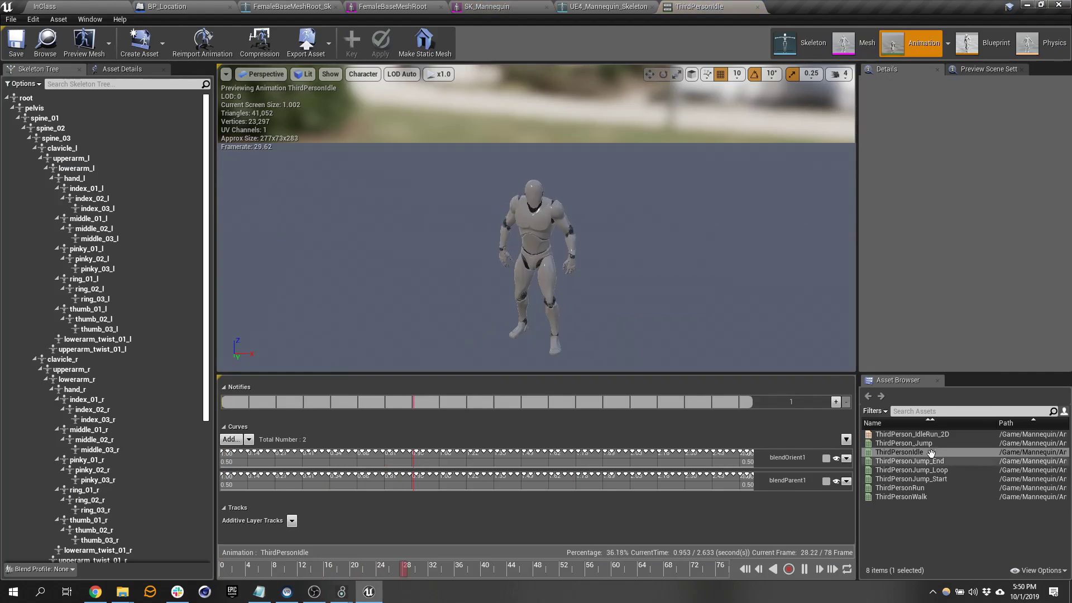
double_click(916, 470)
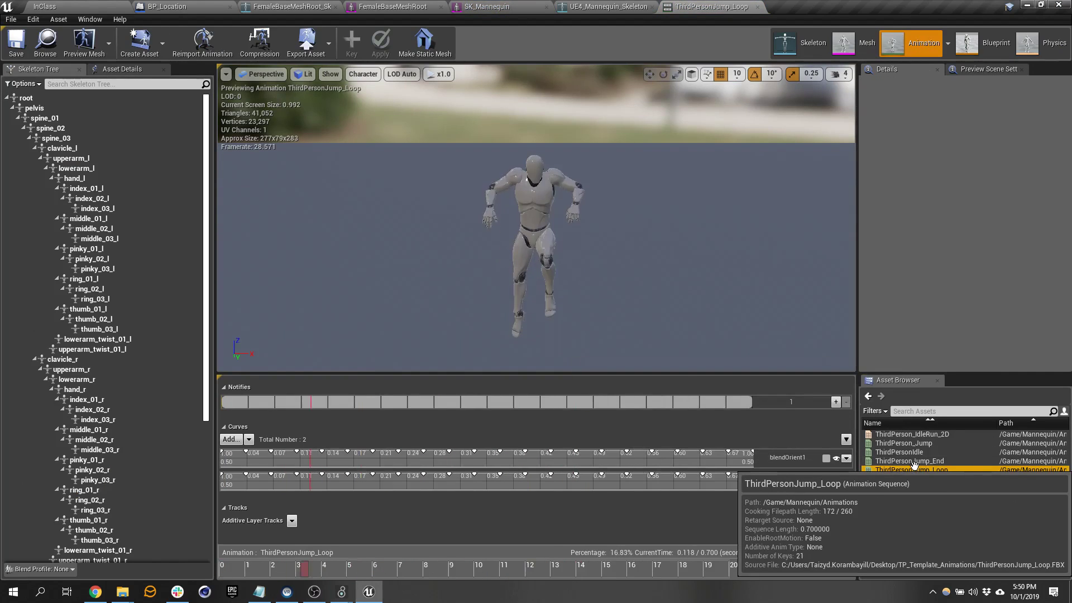
Open the ThirdPerson_IdleRun_2D blend space and move its preview point to the low end of the Speed axis.
double_click(924, 434)
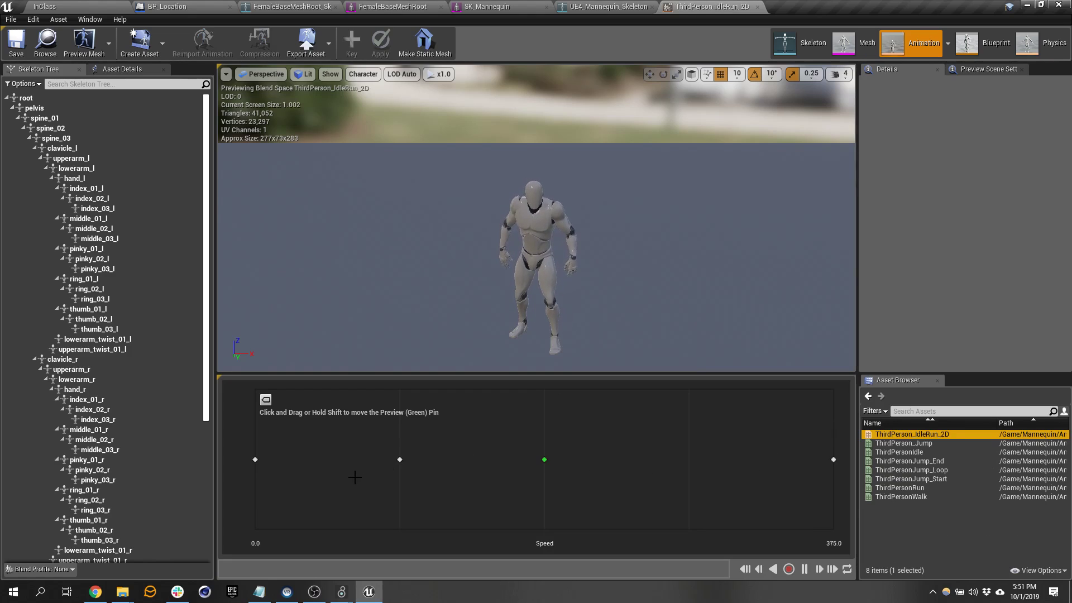
left_click(260, 504)
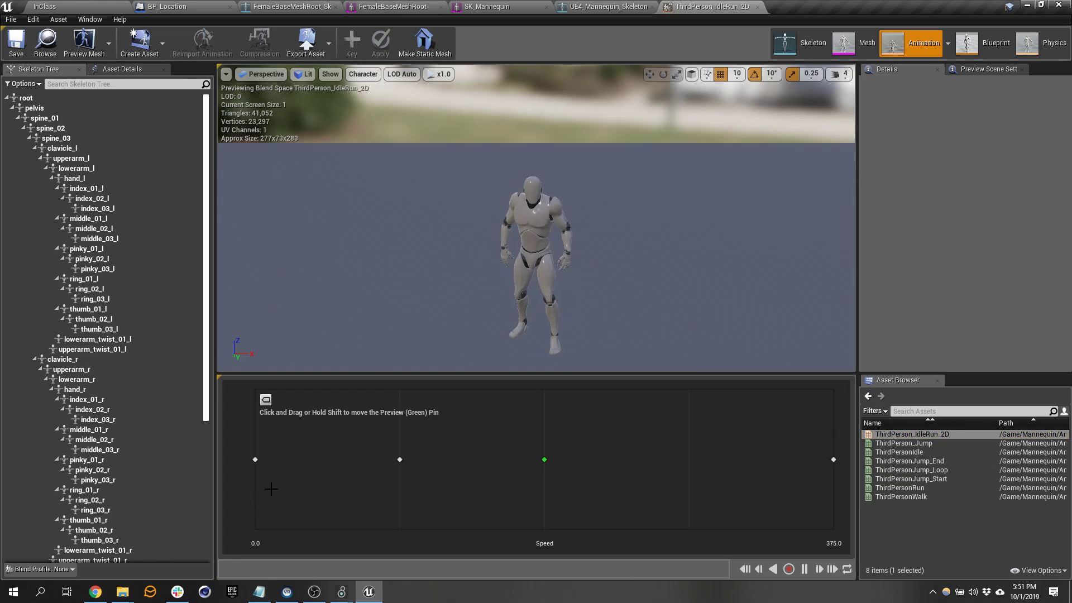
left_click_drag(271, 489, 236, 480)
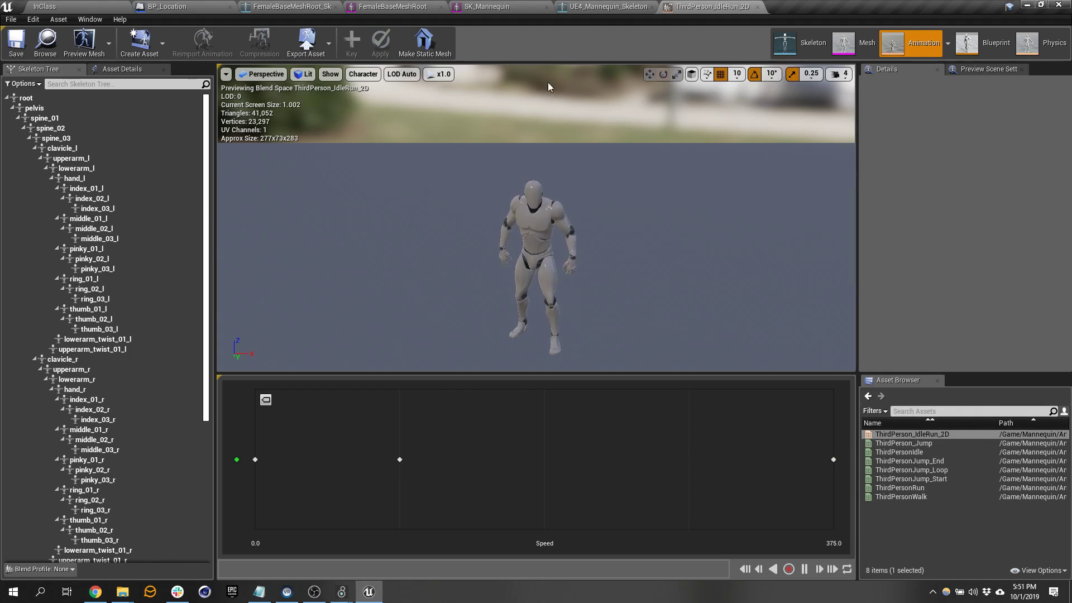
Open ThirdPerson_AnimBP and display the Default state machine inside its Anim Graph.
left_click(981, 50)
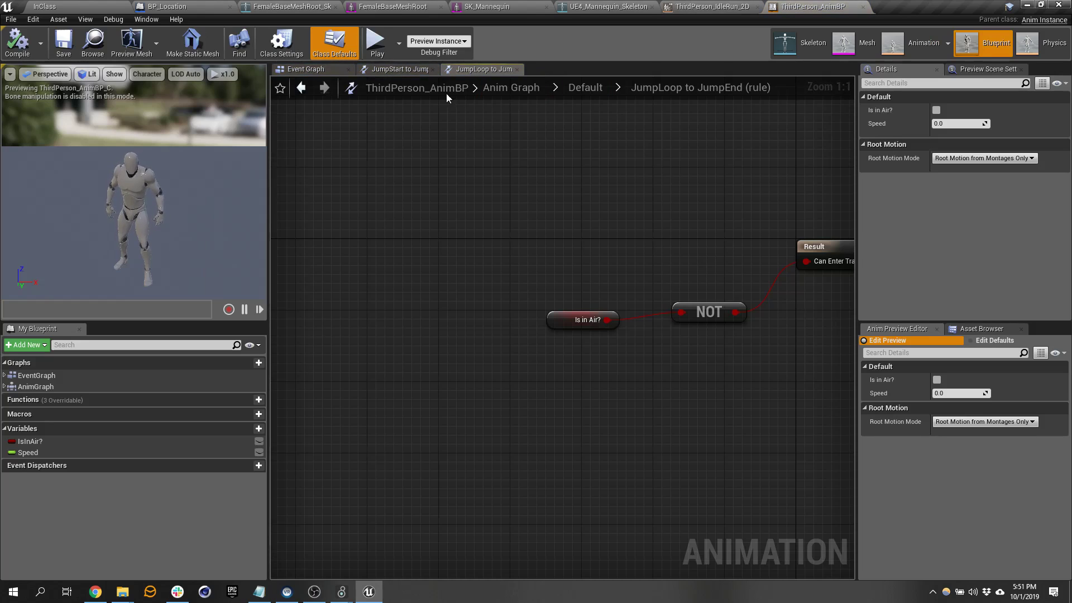
left_click(511, 88)
double_click(494, 359)
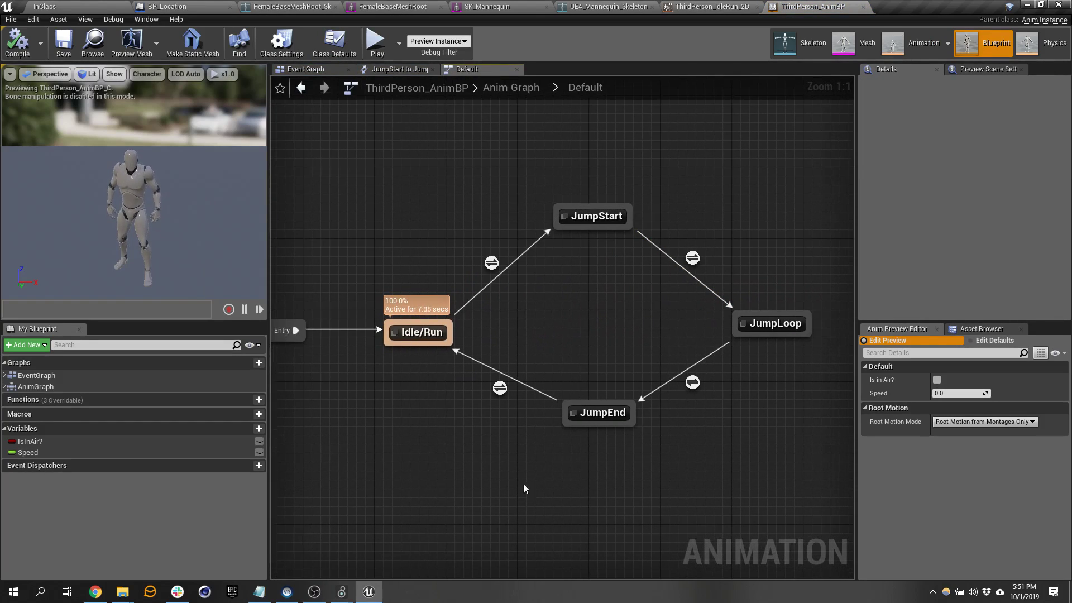
Return to the InClass level, look through the ThirdPersonBP Blueprints folder, and open the Mannequin Animations folder.
left_click(24, 6)
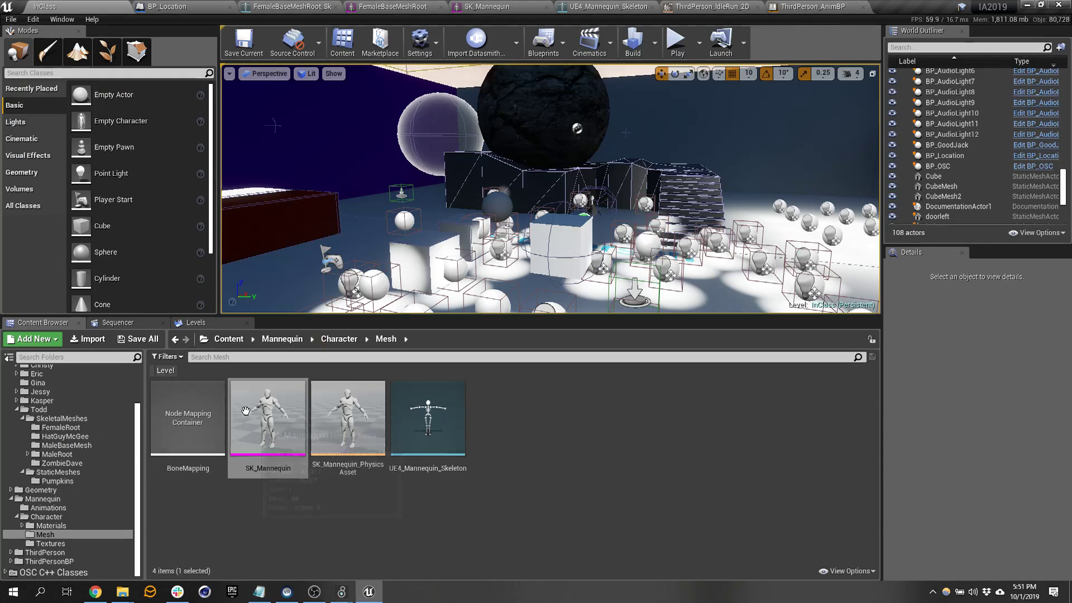
left_click(50, 561)
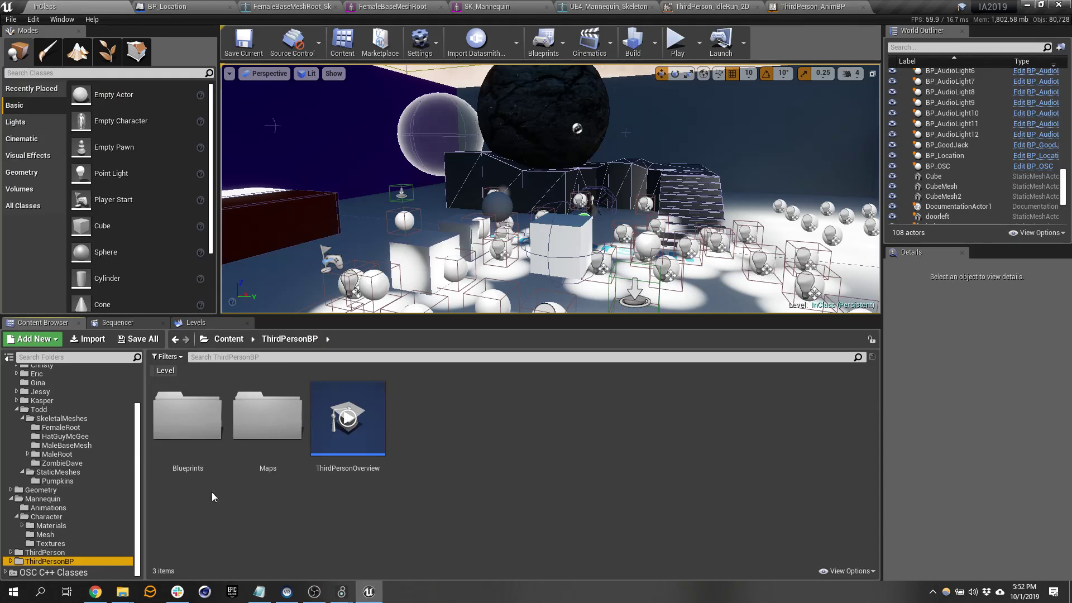
double_click(187, 416)
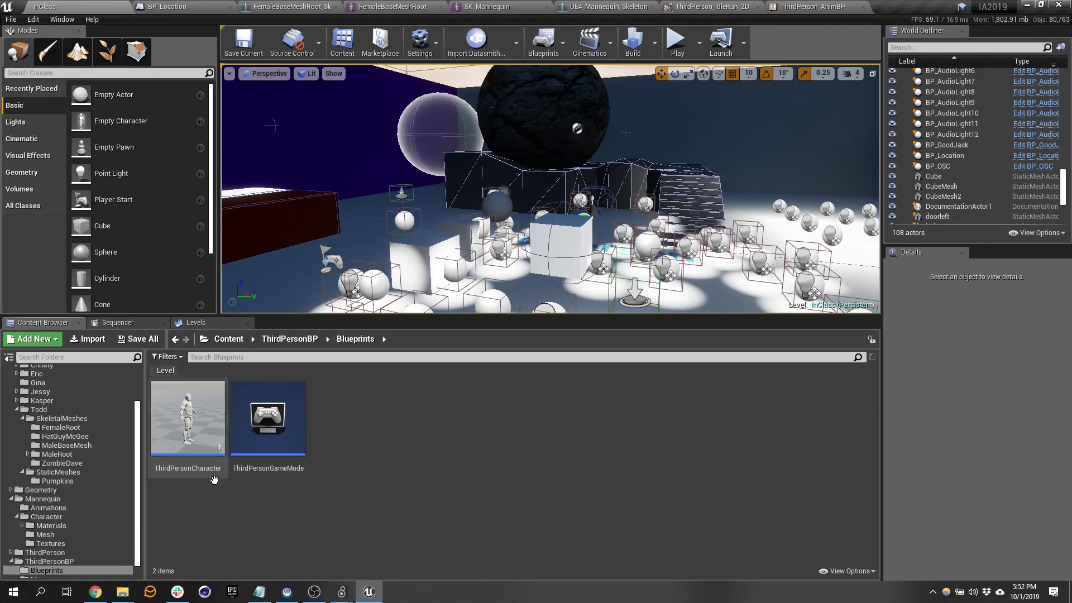
left_click(49, 561)
left_click(45, 552)
left_click(56, 517)
left_click(48, 507)
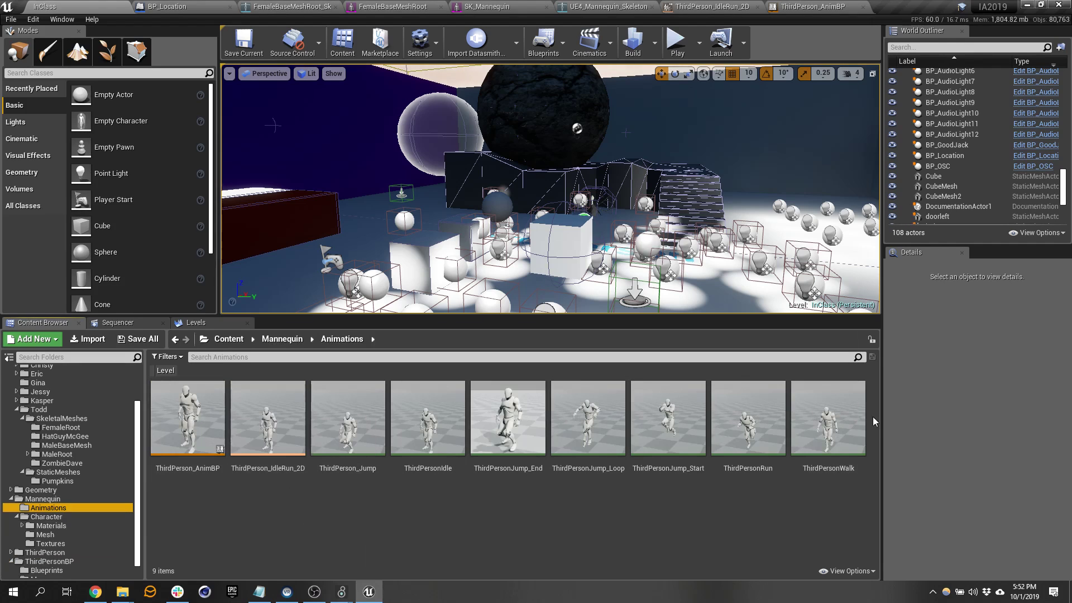
Set up a duplicate-and-retarget of ThirdPerson_AnimBP to FemaleBaseMeshRoot_Skeleton, replacing "ThirdPerson" with "FemaleBase" in the new asset names.
right_click(182, 416)
right_click(182, 417)
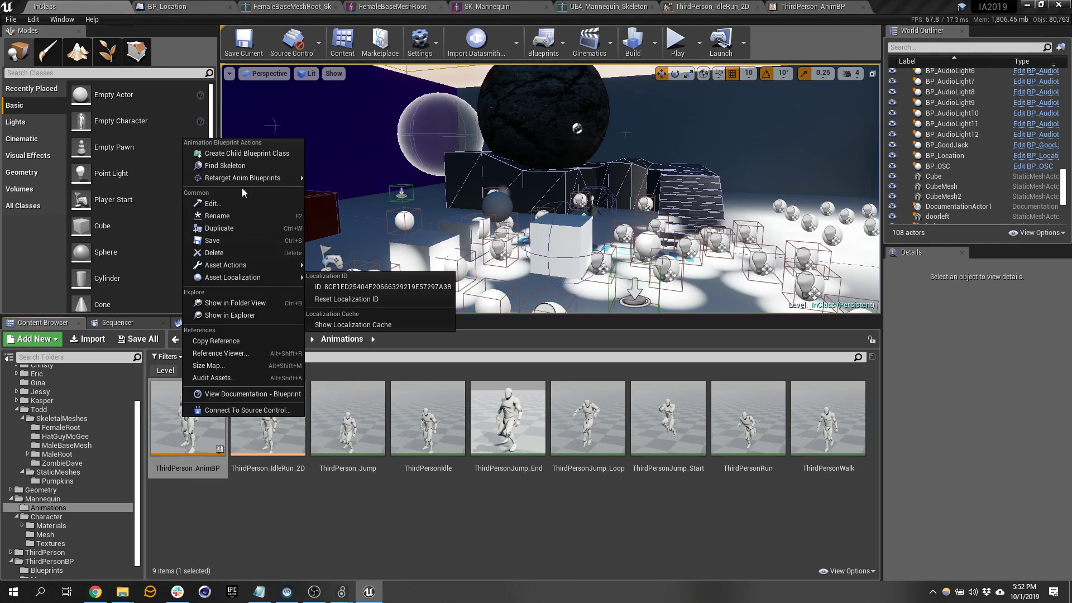
mouse_move(268, 177)
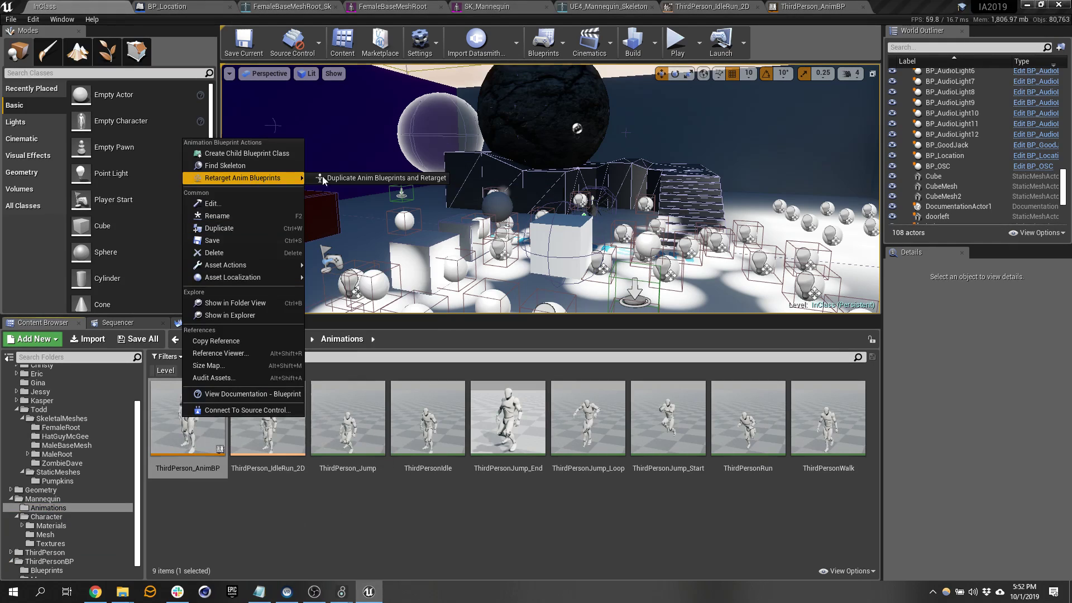
left_click(355, 178)
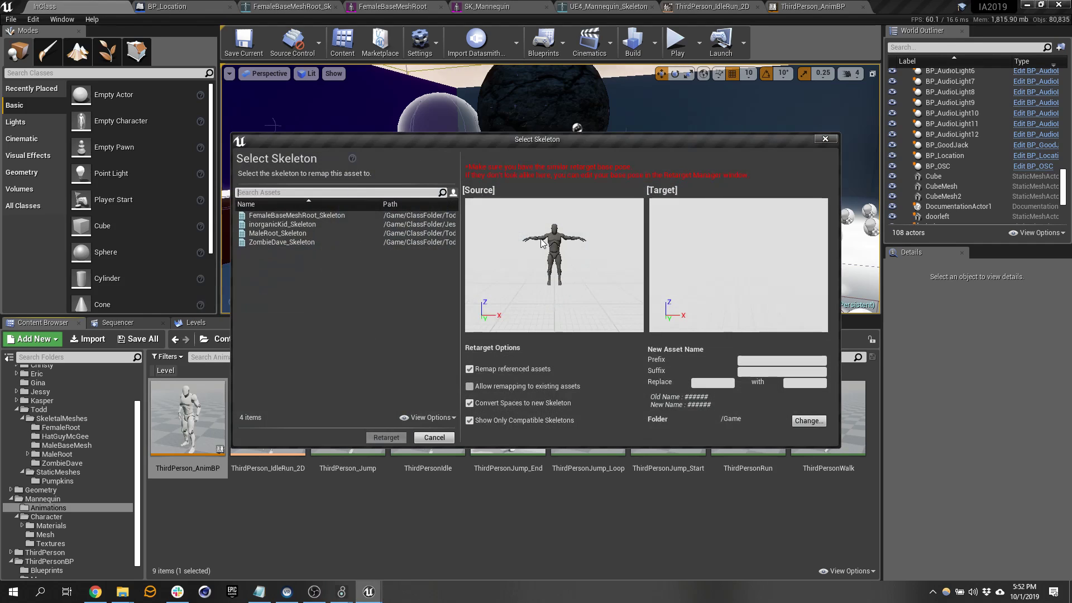
left_click(305, 215)
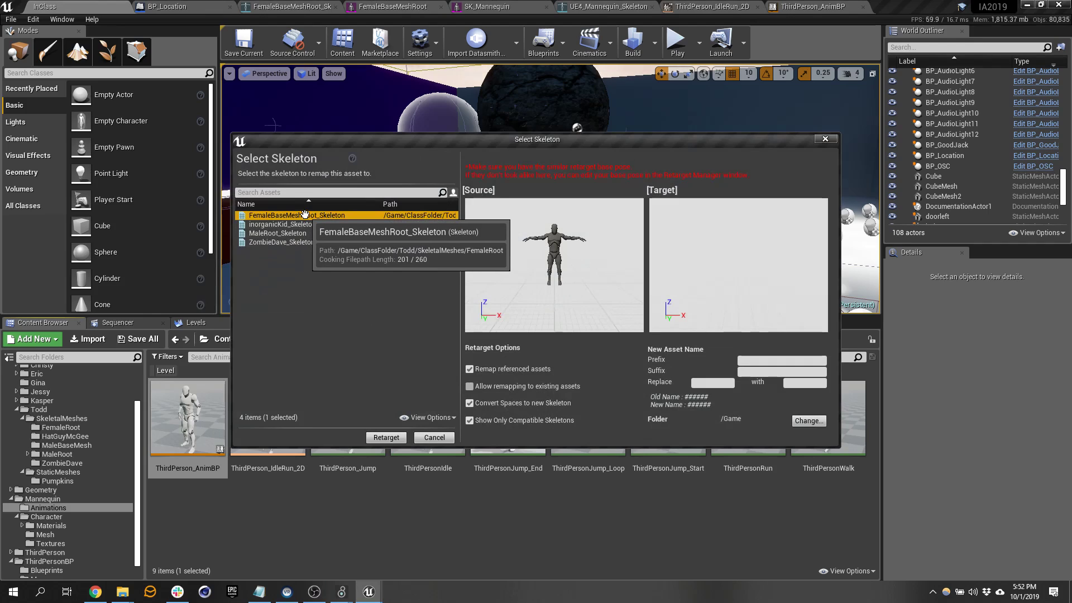
left_click(304, 214)
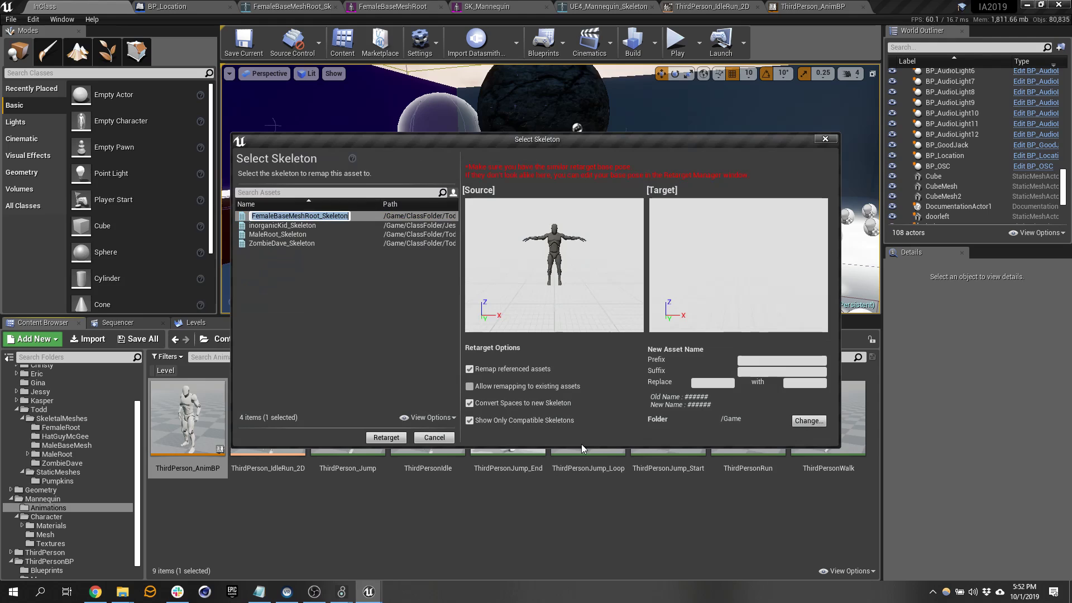
left_click(356, 332)
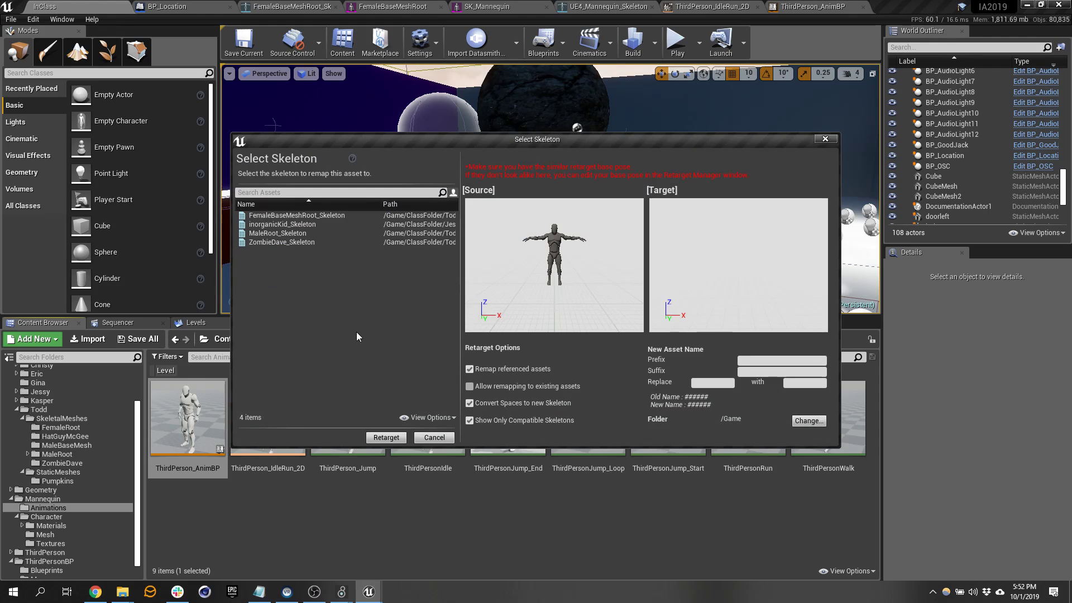
left_click(331, 215)
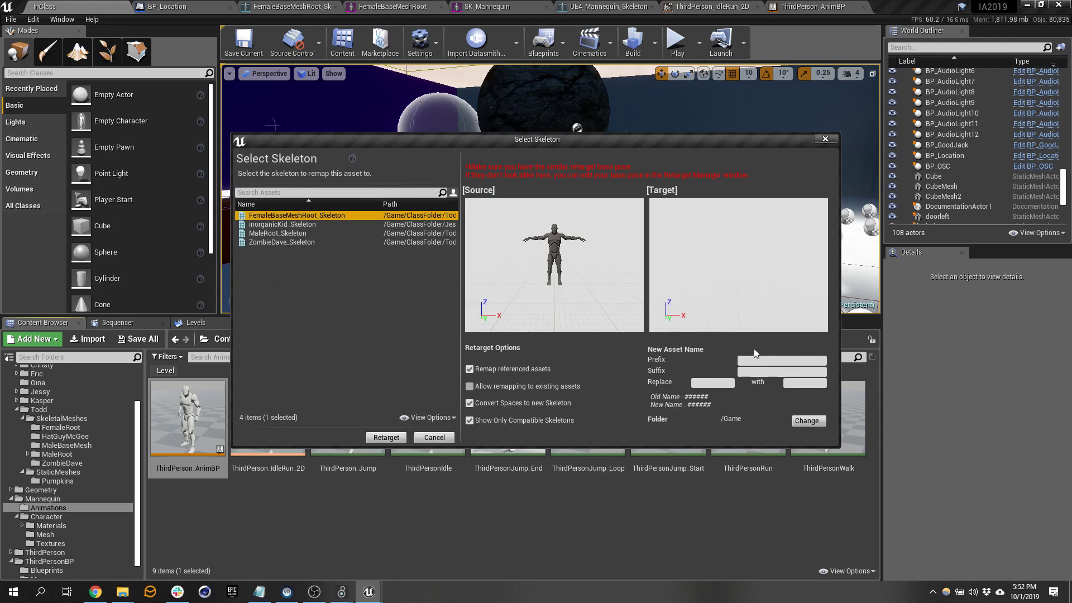
left_click(723, 380)
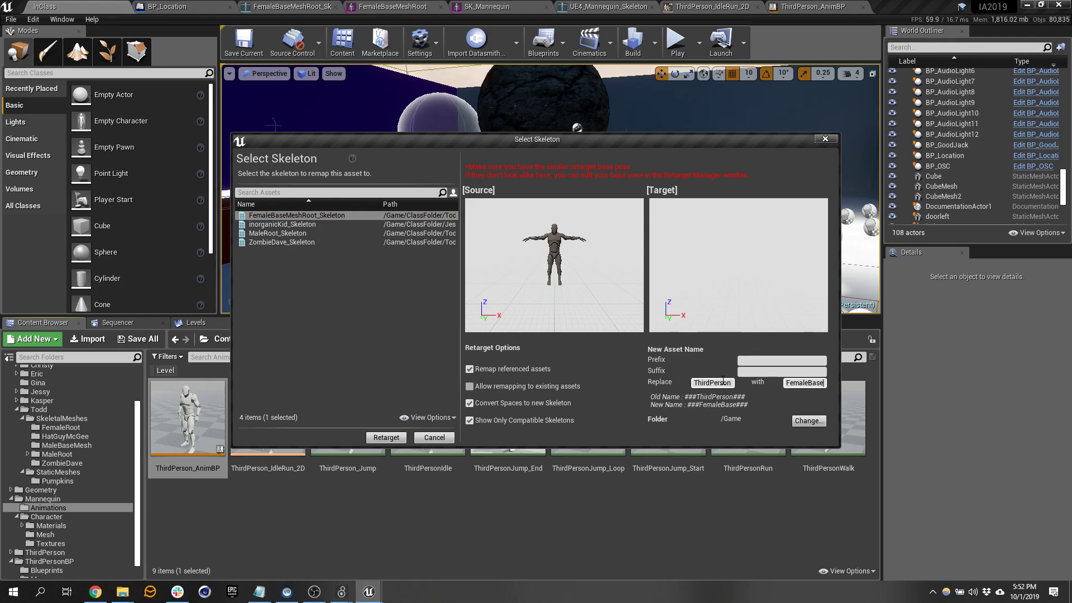
Set the output folder for the new assets to SkeletalMeshes/FemaleRoot inside ClassFolder and run the retarget.
left_click(807, 420)
left_click(423, 219)
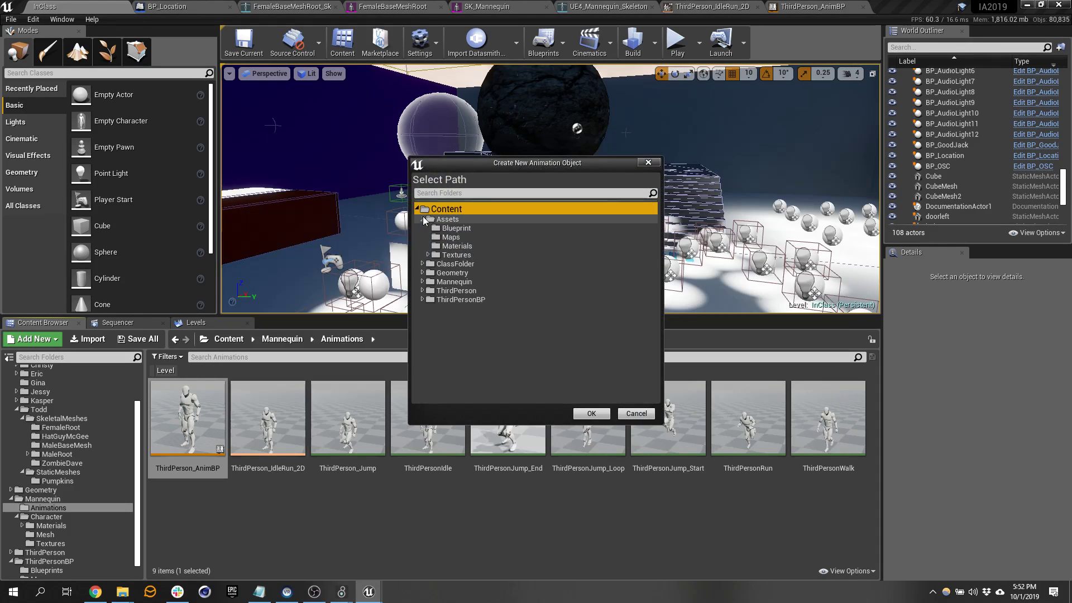
left_click(420, 266)
left_click(422, 264)
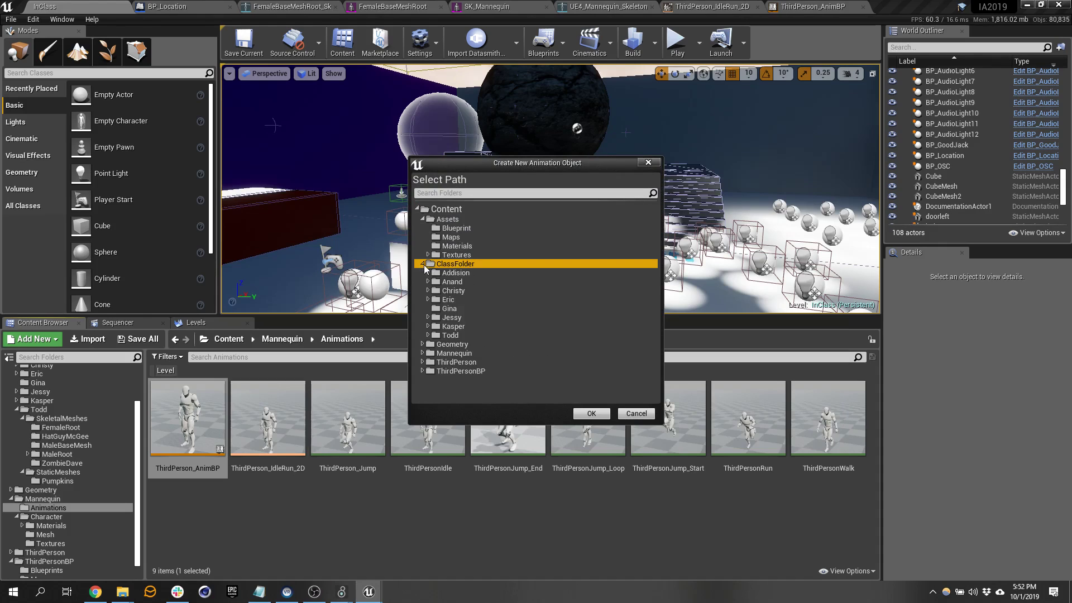
left_click(428, 334)
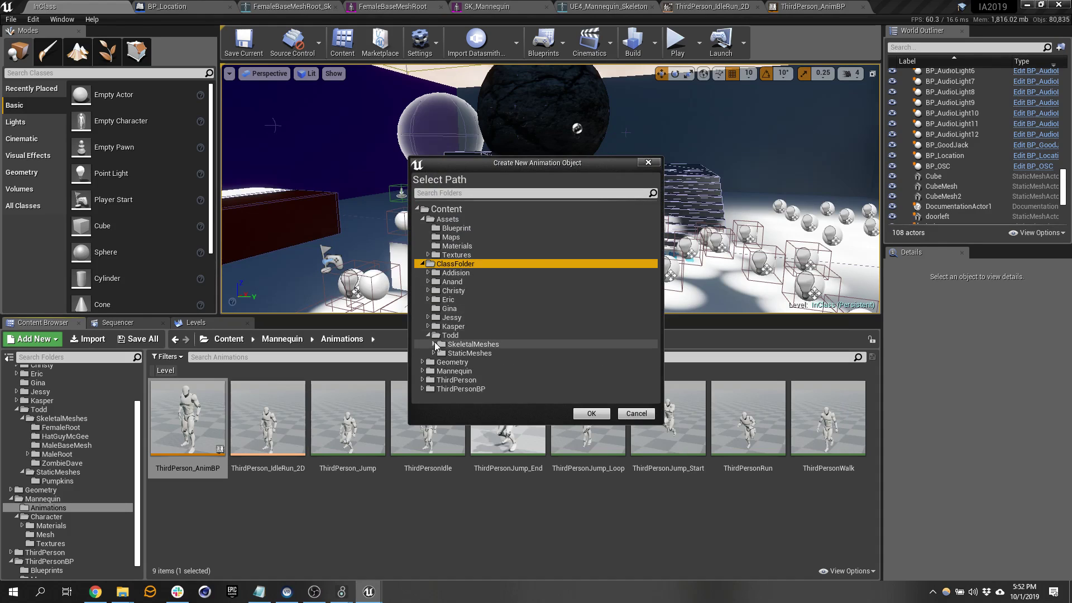
left_click(433, 345)
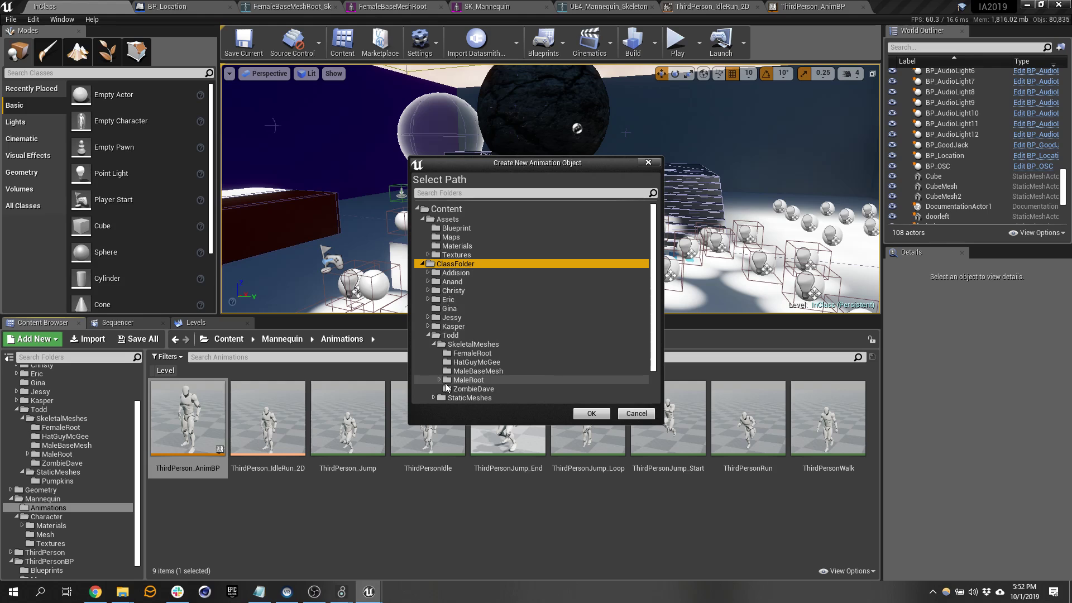
left_click(464, 353)
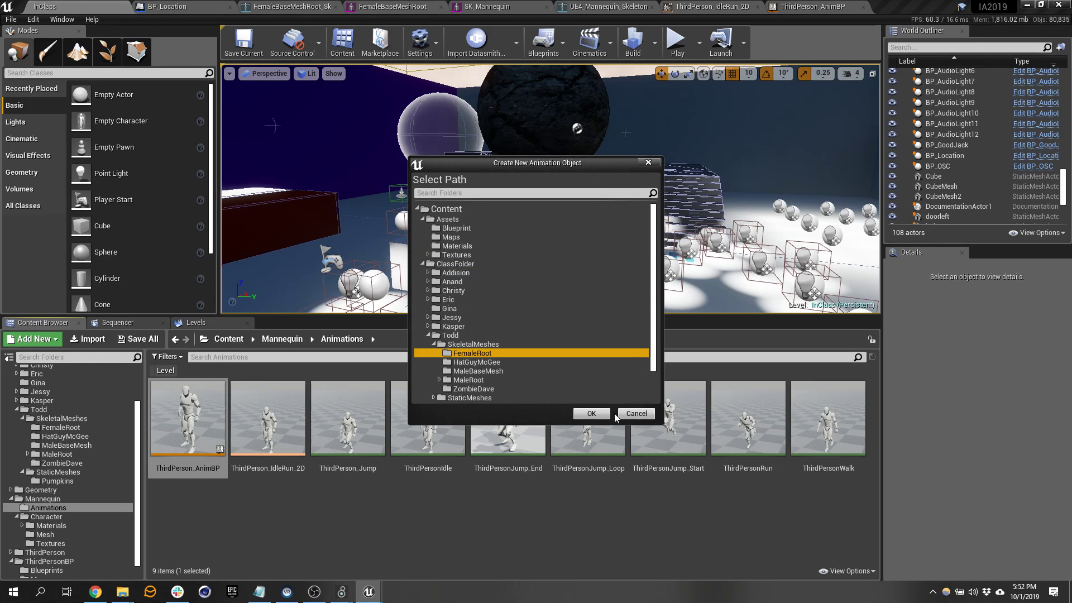
left_click(591, 414)
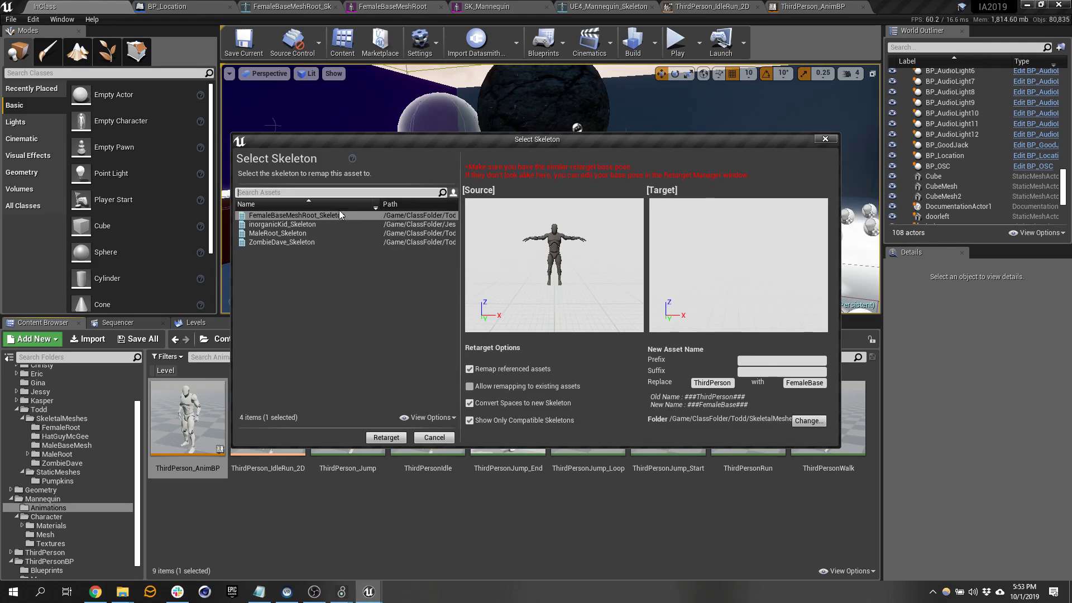
left_click(385, 437)
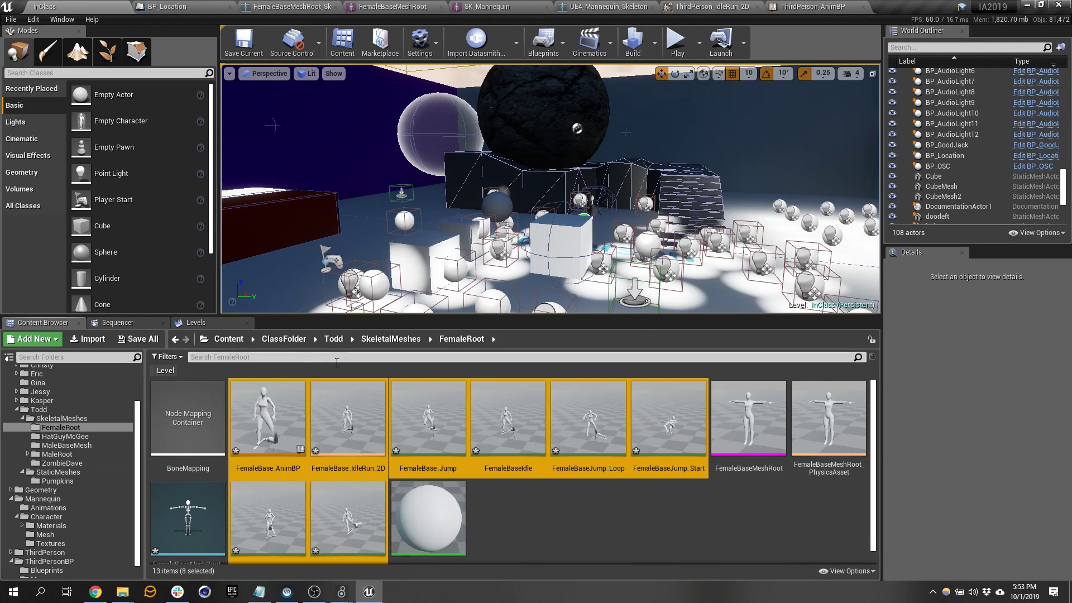
Open the retargeted FemaleBase_IdleRun_2D blend space, then preview FemaleBase_Jump and FemaleBaseRun and inspect the female mesh's deformation.
double_click(347, 422)
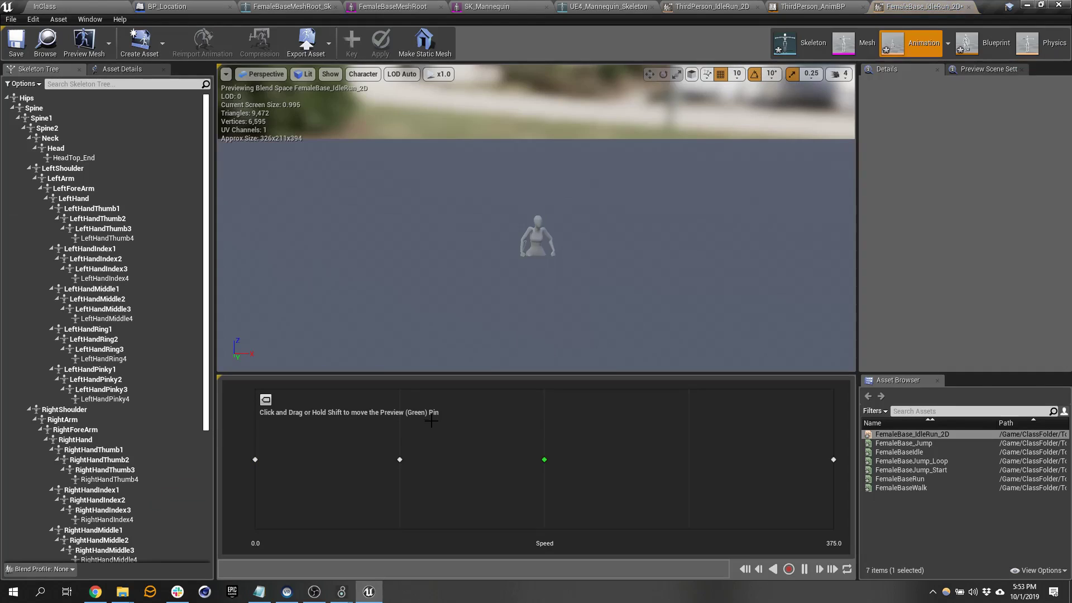
double_click(910, 443)
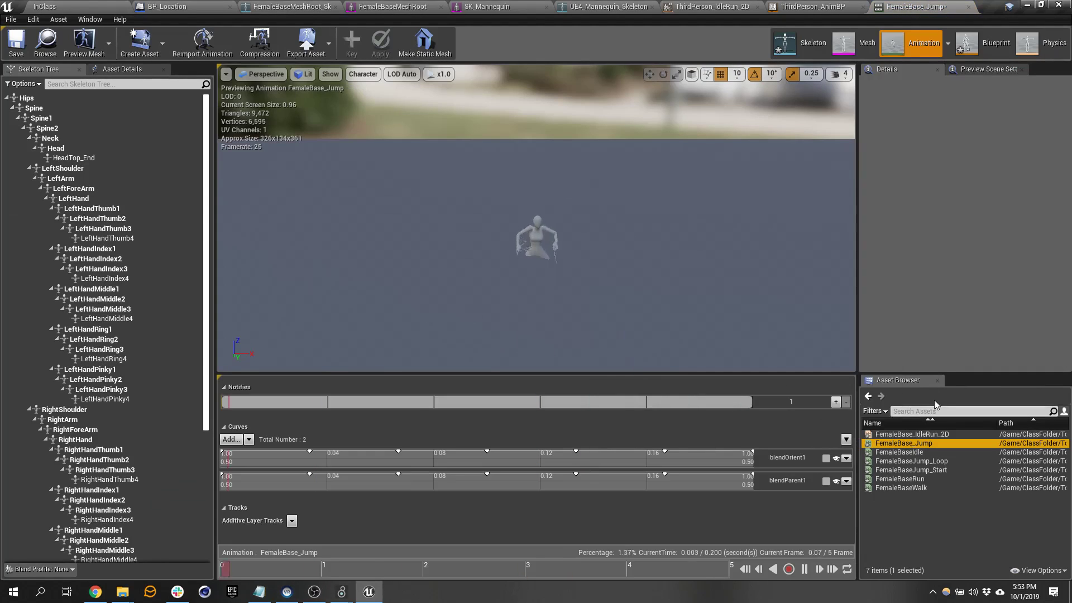
scroll(541, 279, "up", 4)
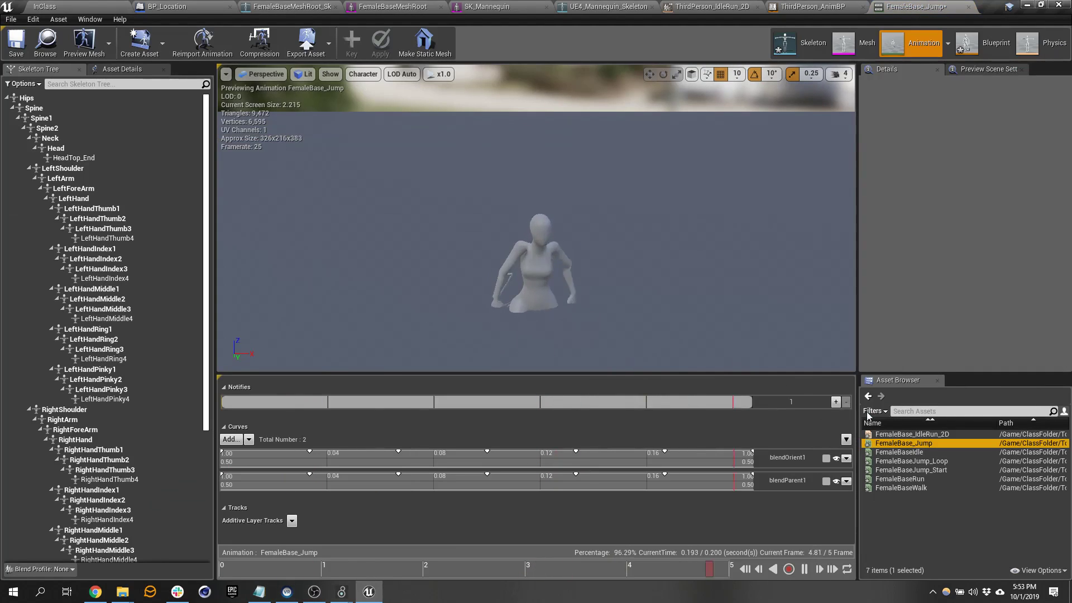
double_click(898, 451)
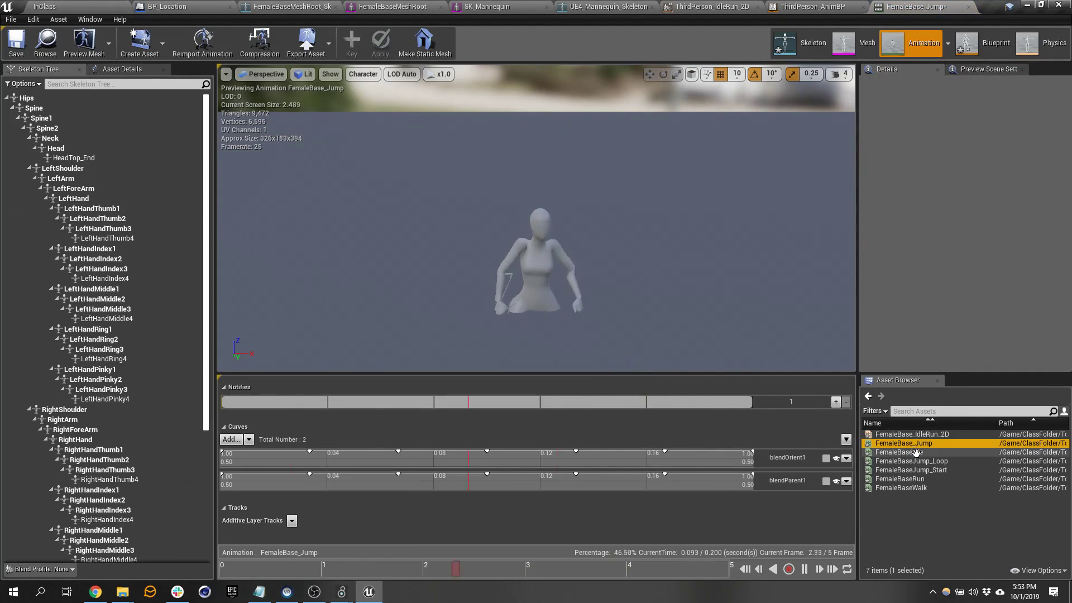
double_click(923, 475)
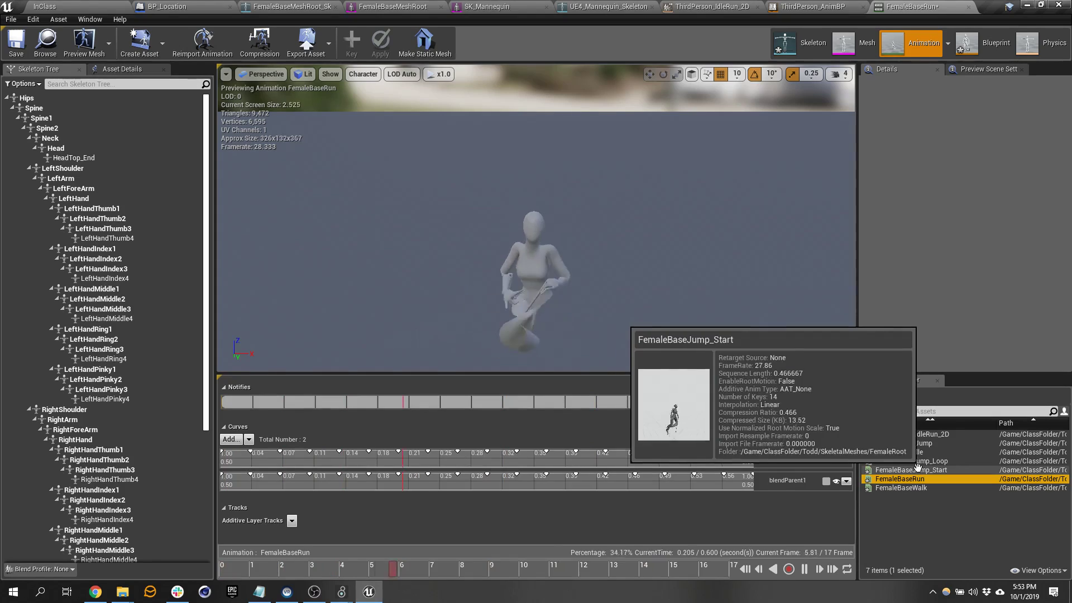
right_click_drag(536, 234, 522, 178)
right_click_drag(670, 276, 669, 295)
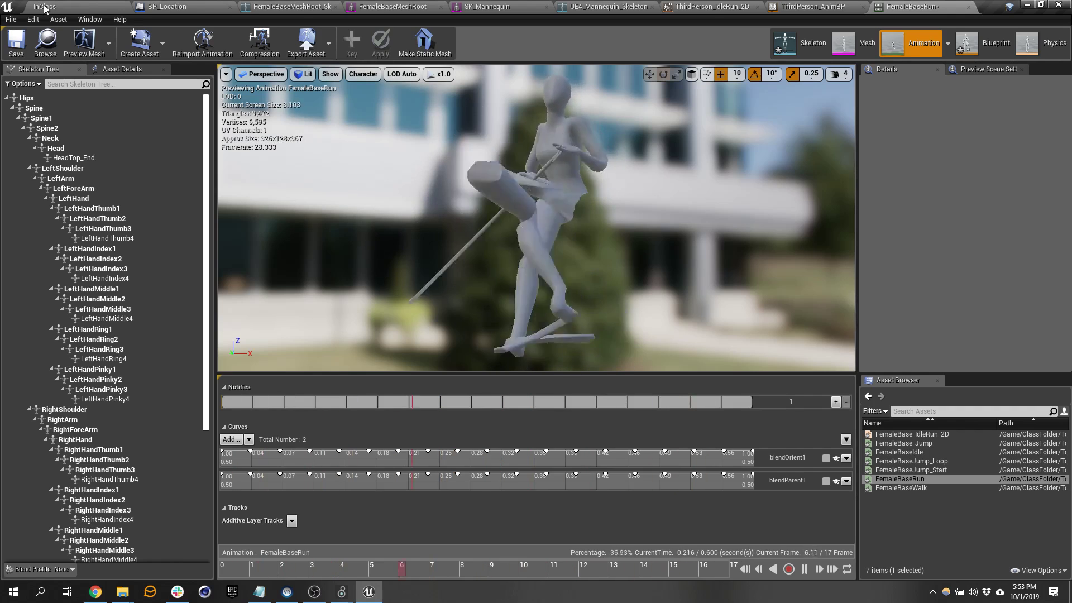
Close the open animation, blend space, mannequin skeleton and skeletal mesh editors and return to the InClass level.
left_click(968, 6)
left_click(862, 7)
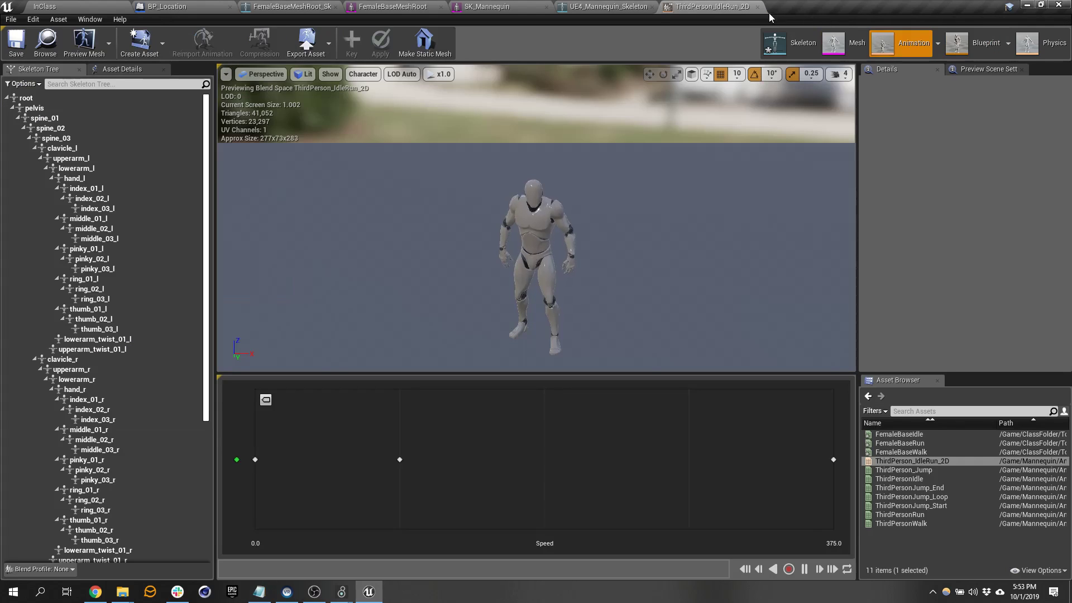
left_click(758, 7)
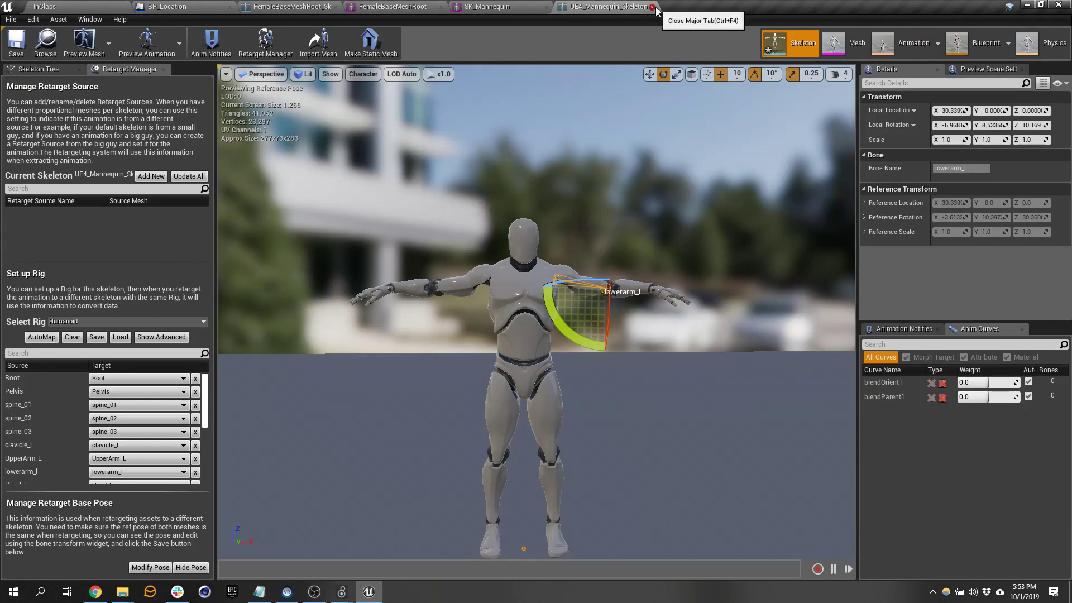
left_click(652, 7)
left_click(546, 7)
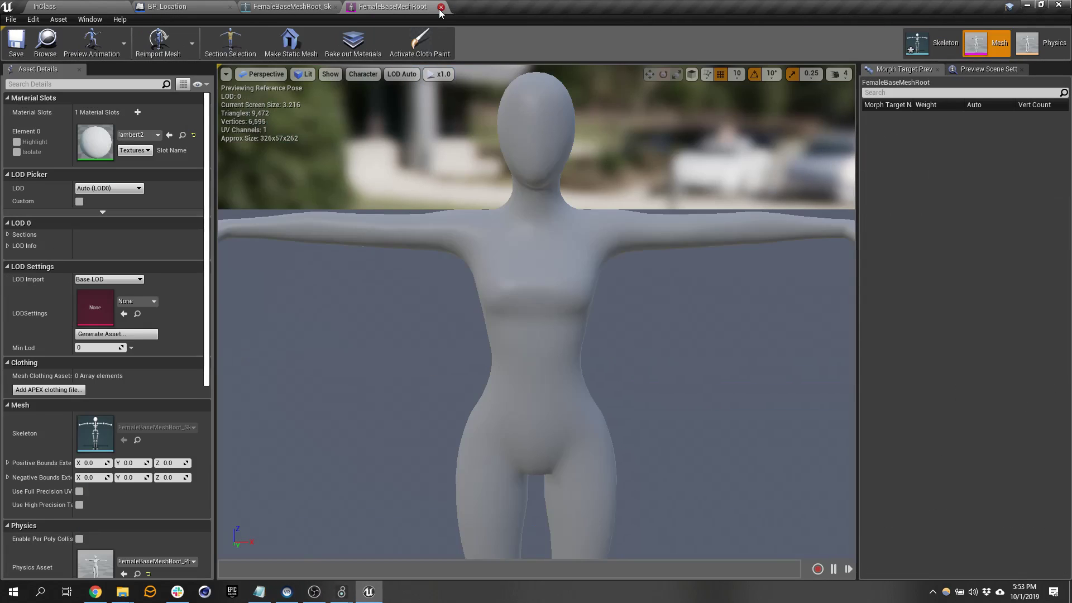
left_click(441, 7)
left_click(82, 6)
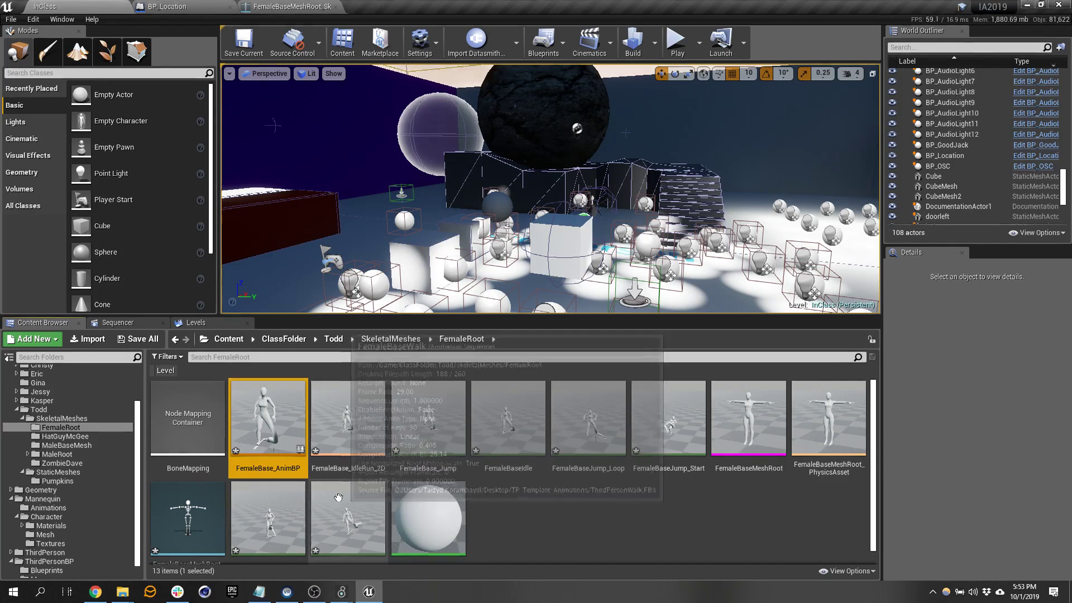
Delete all retargeted FemaleBase assets in the FemaleRoot folder, from FemaleBase_AnimBP through FemaleBaseJump_Start plus FemaleBaseRun and FemaleBaseWalk.
scroll(377, 529, "down", 1)
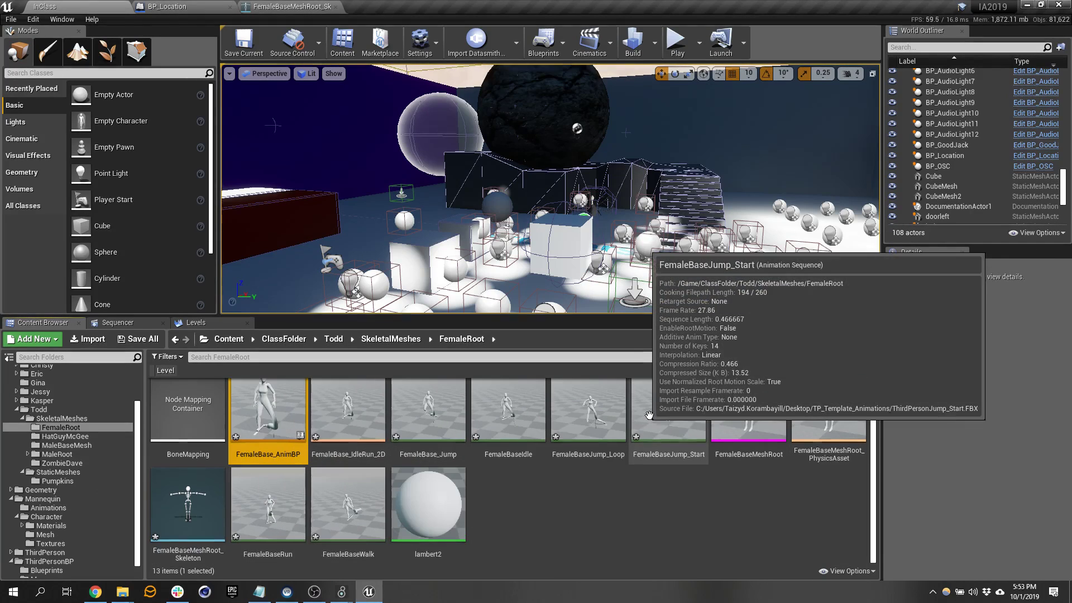
left_click(670, 413, "shift")
left_click(334, 514, "ctrl")
left_click(268, 505, "ctrl")
left_click_drag(268, 505, 286, 506)
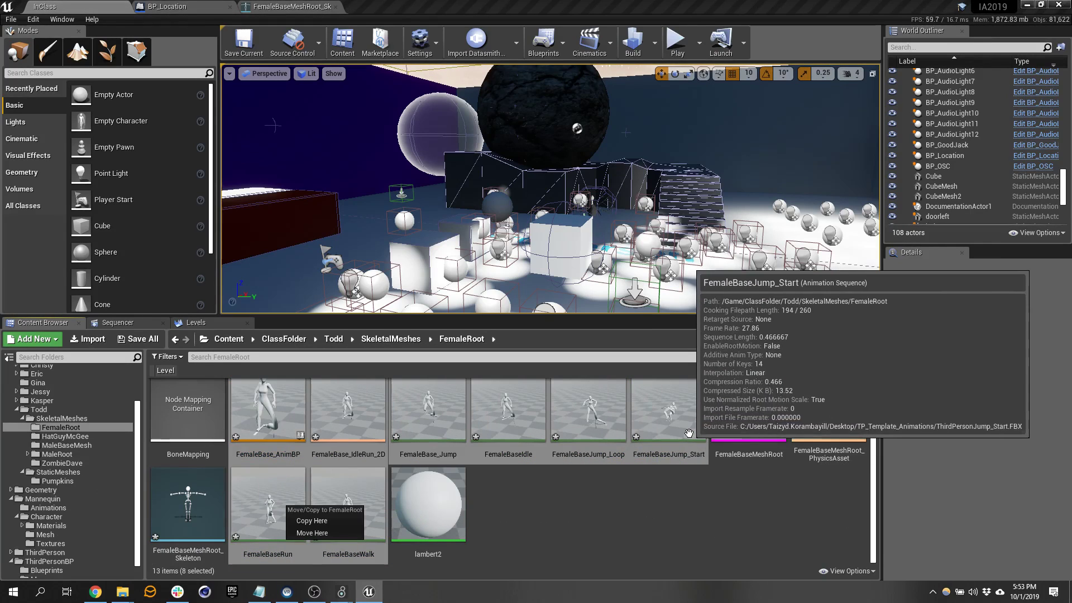
right_click(650, 410)
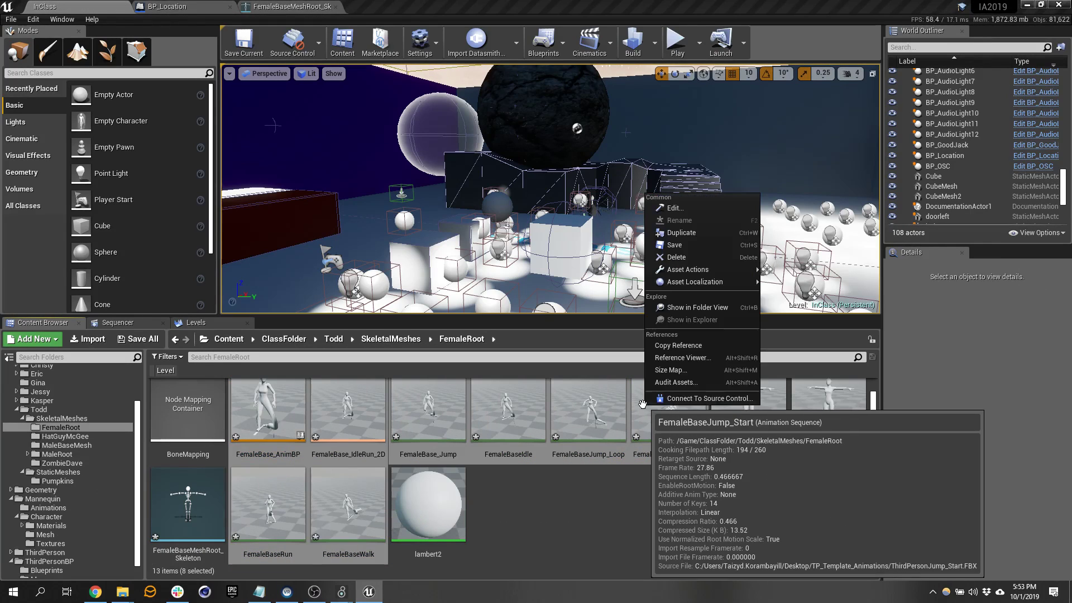
left_click(676, 257)
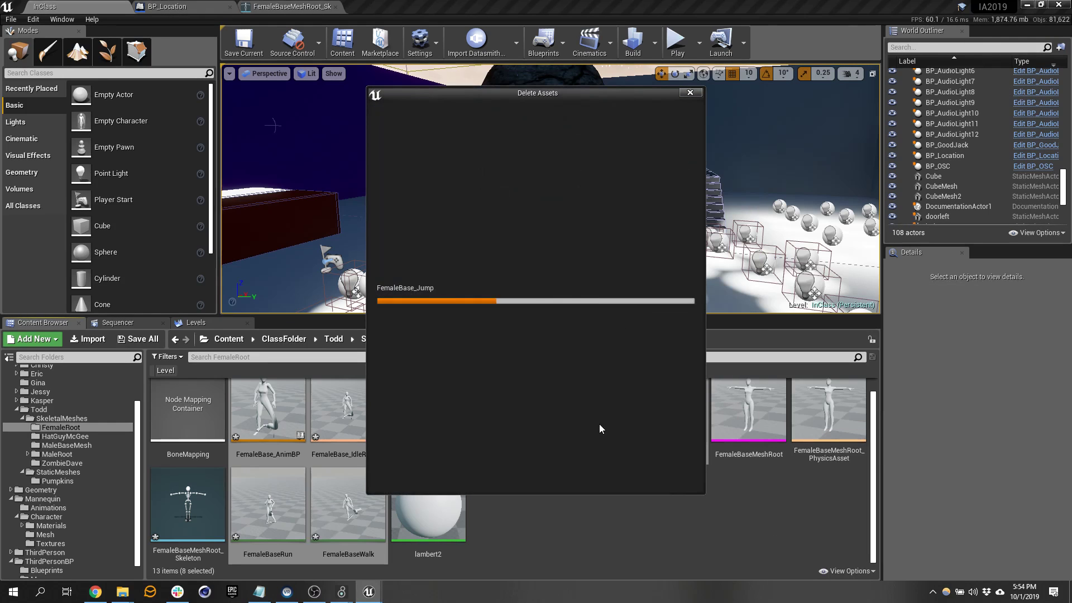
left_click(517, 474)
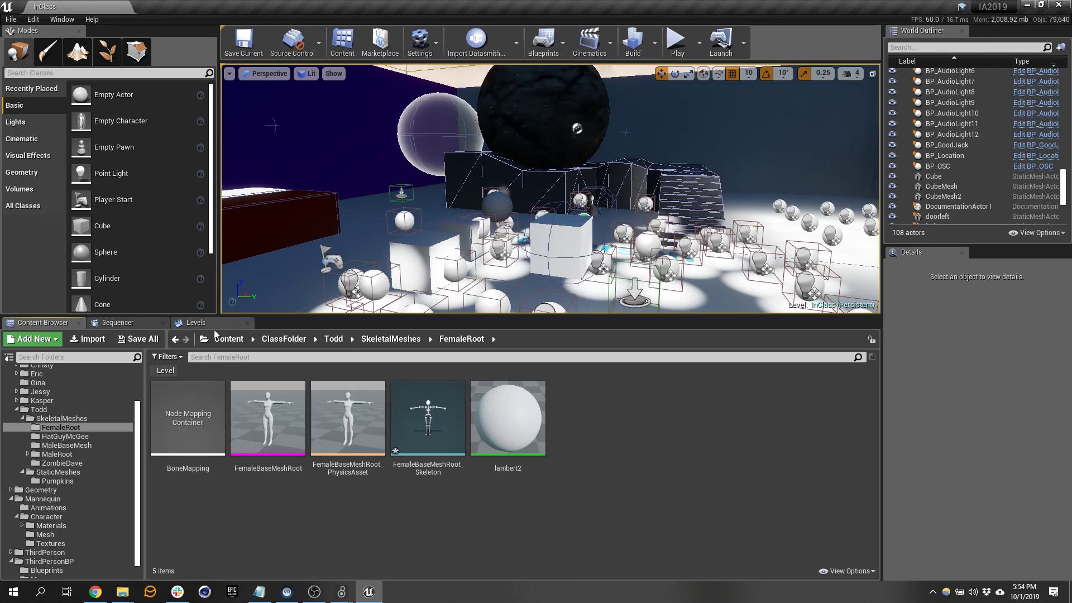
Save the modified female and mannequin skeletons, and create a folder named Animations inside FemaleRoot.
left_click(138, 339)
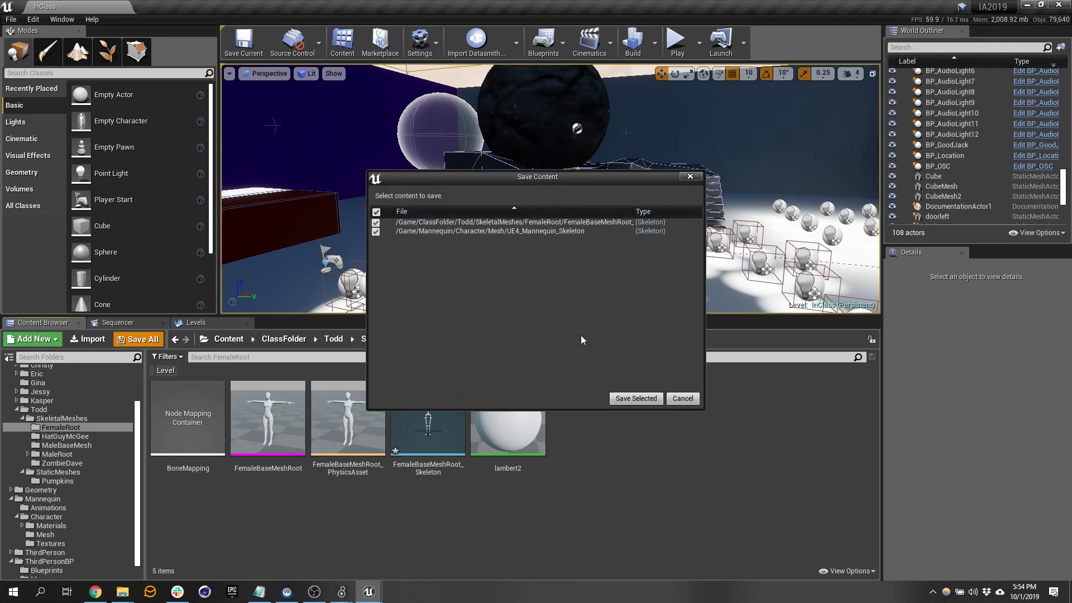
left_click(637, 398)
right_click(594, 444)
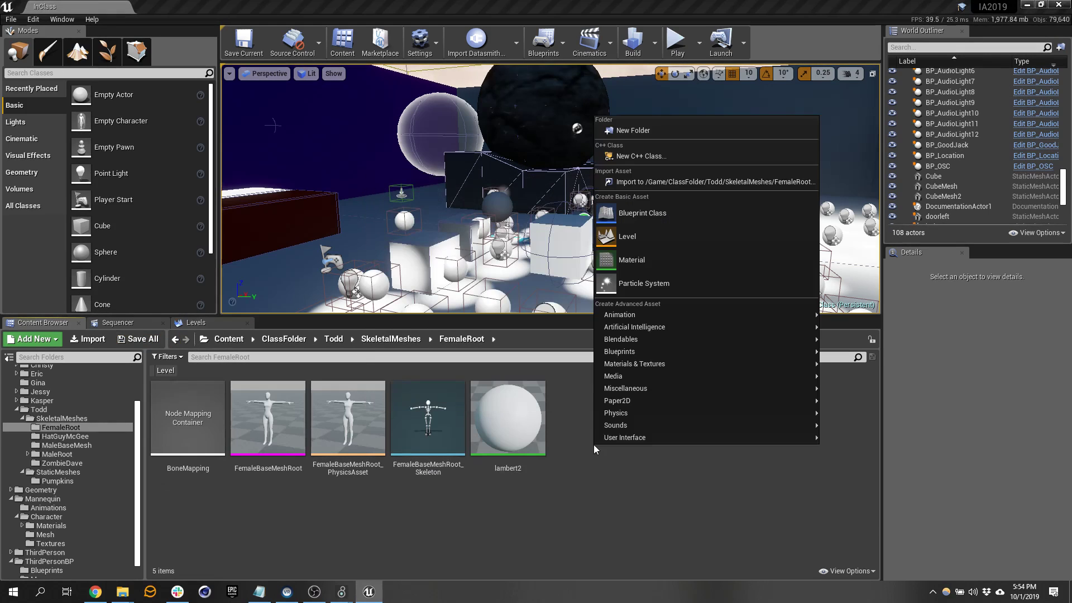
left_click(657, 130)
type("Animati")
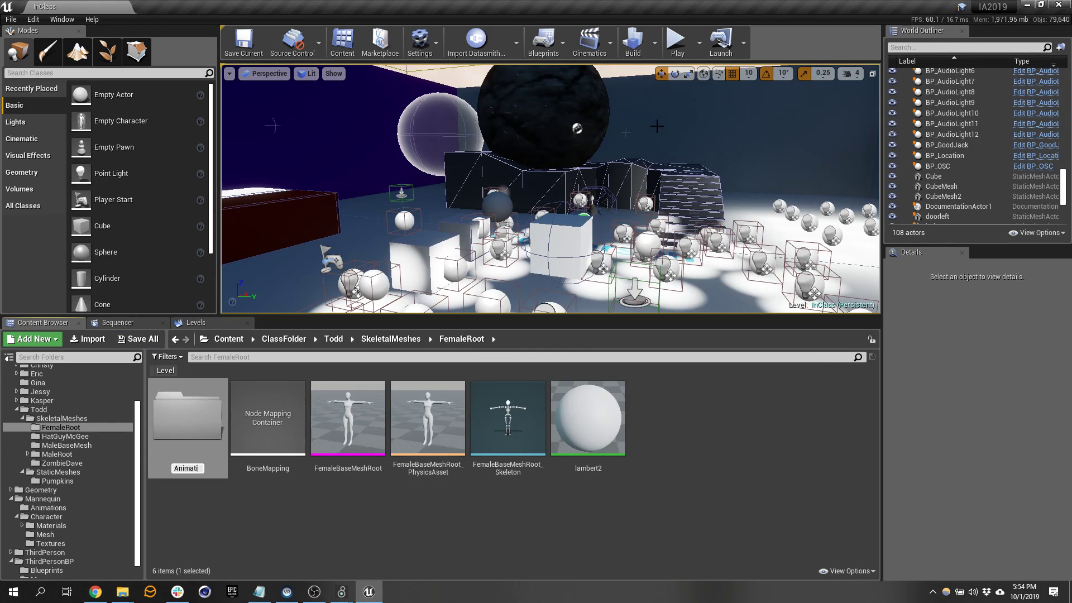
type("ons")
key("Return")
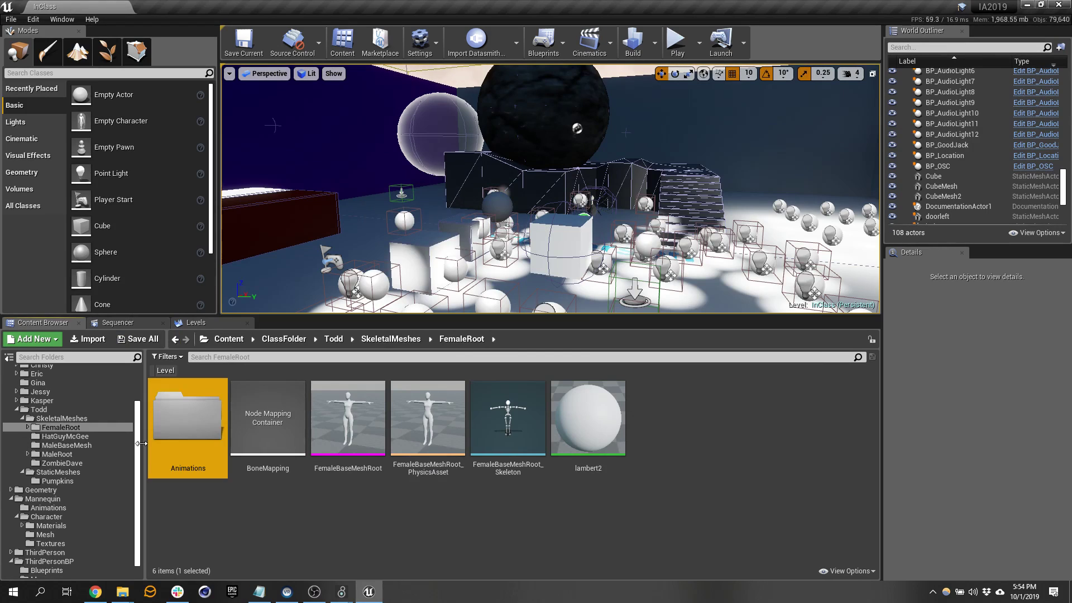
left_click(371, 539)
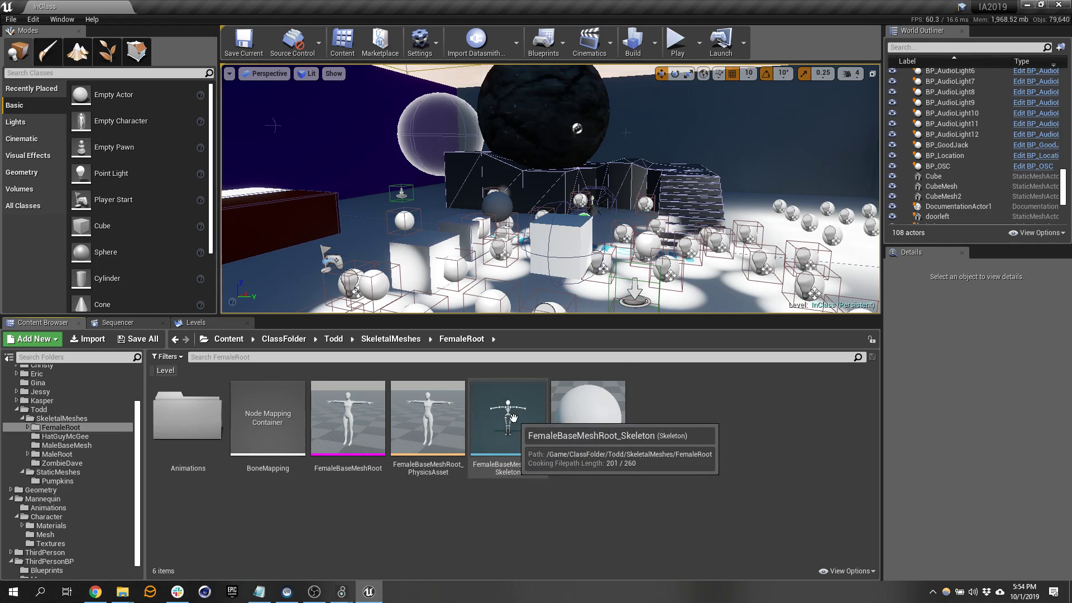
Open FemaleBaseMeshRoot_Skeleton docked beside the level and map the Humanoid rig's Root to the Root bone.
double_click(512, 417)
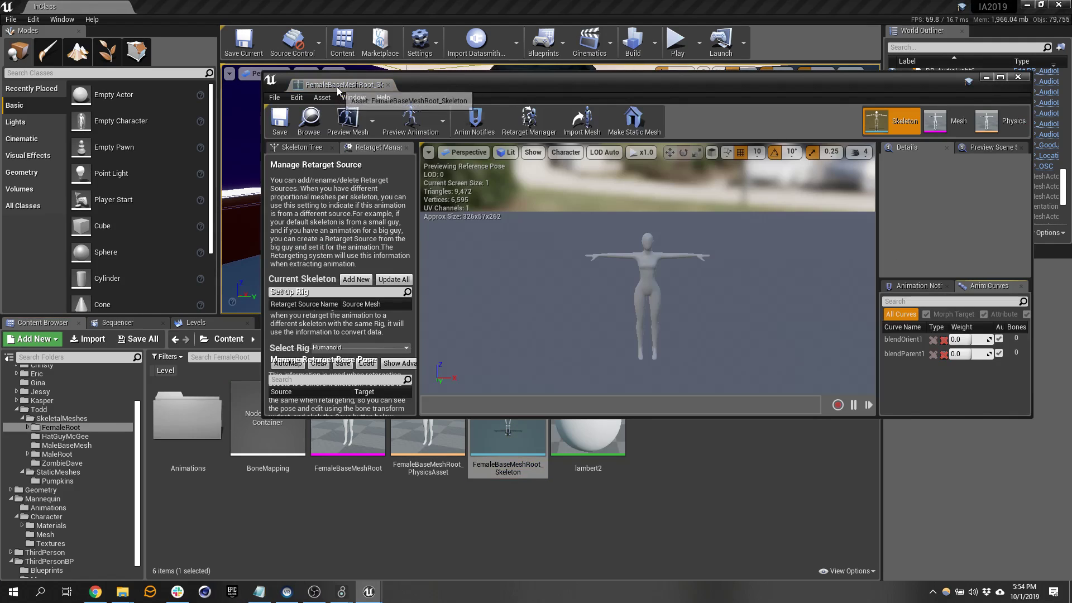
left_click_drag(337, 84, 201, 15)
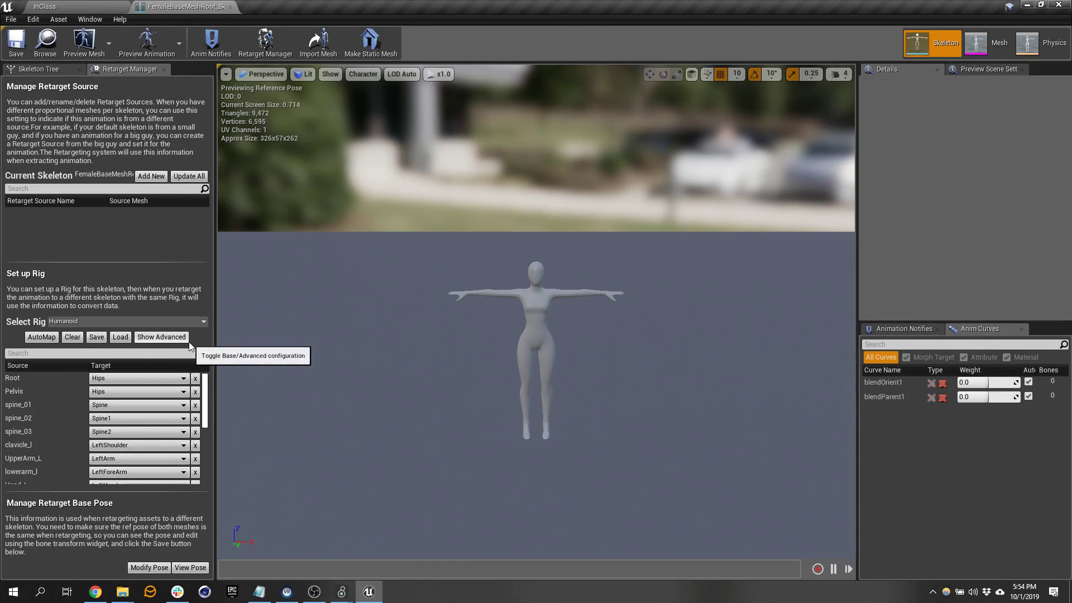
left_click(142, 378)
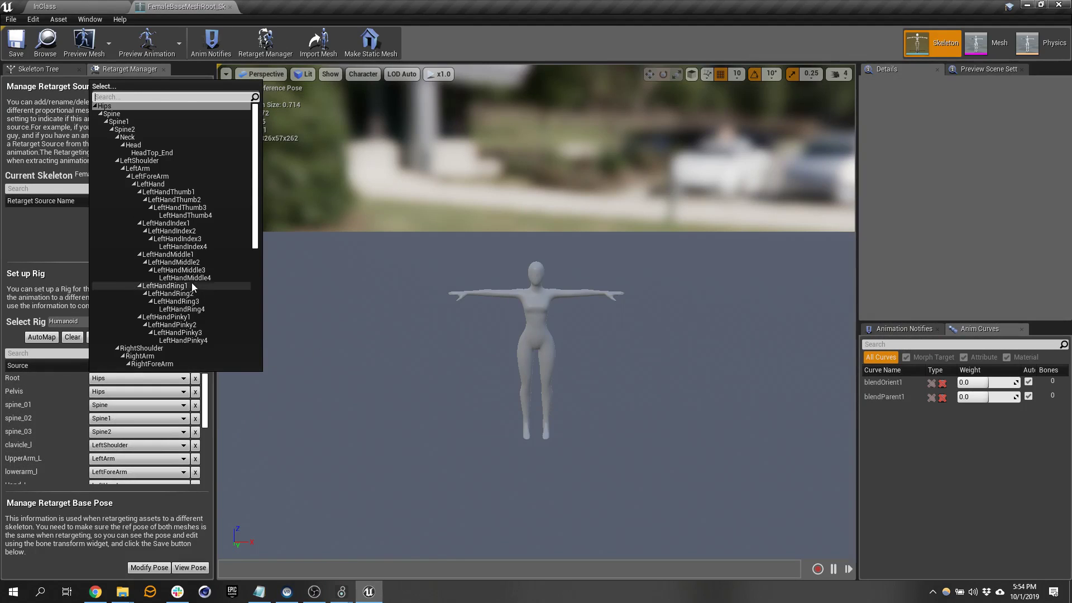
scroll(192, 279, "down", 6)
left_click(150, 364)
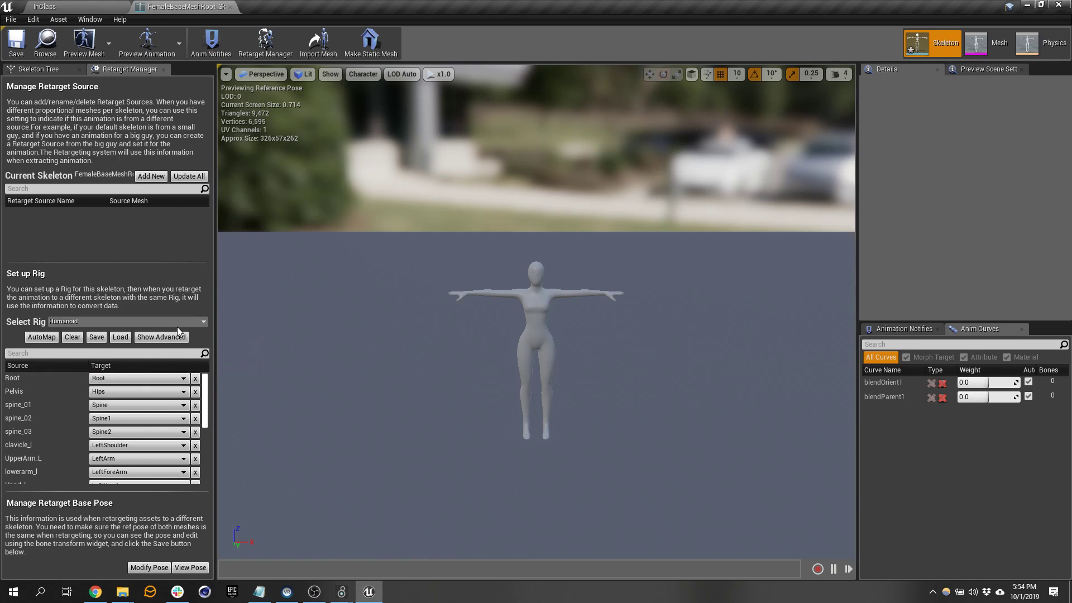
Review the base bone mapping, show the advanced mapping, and clear the index_01_l and middle_01_l targets.
scroll(26, 436, "down", 2)
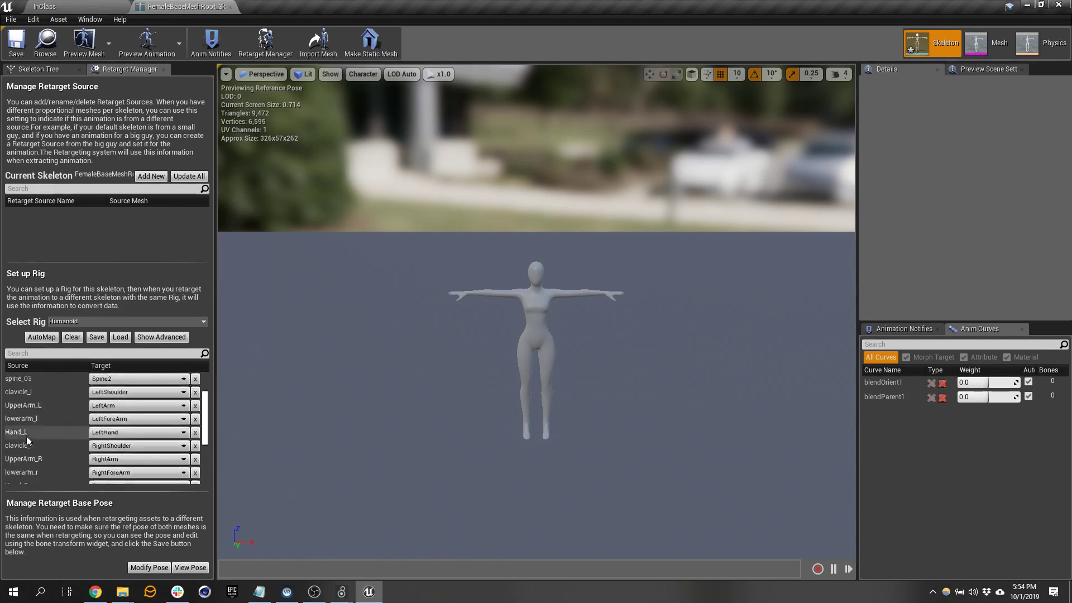
scroll(25, 436, "down", 4)
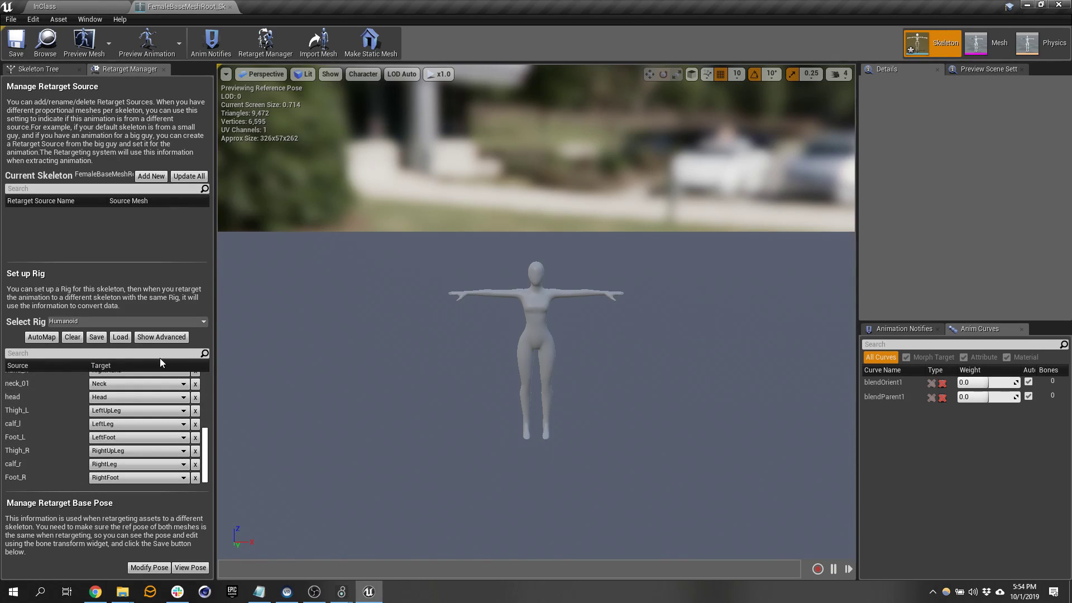
left_click(161, 337)
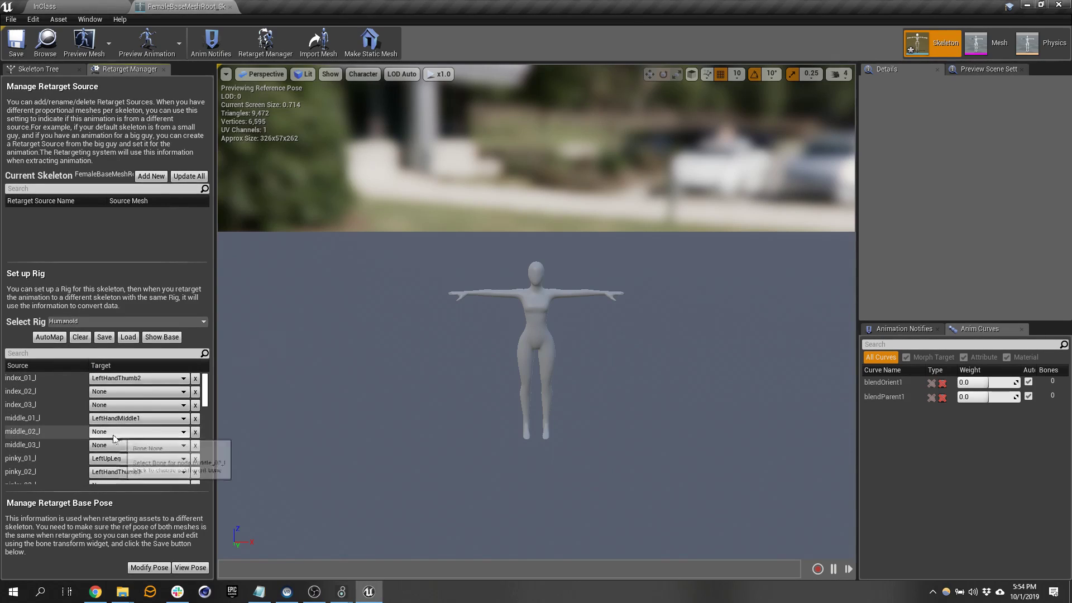
left_click(195, 378)
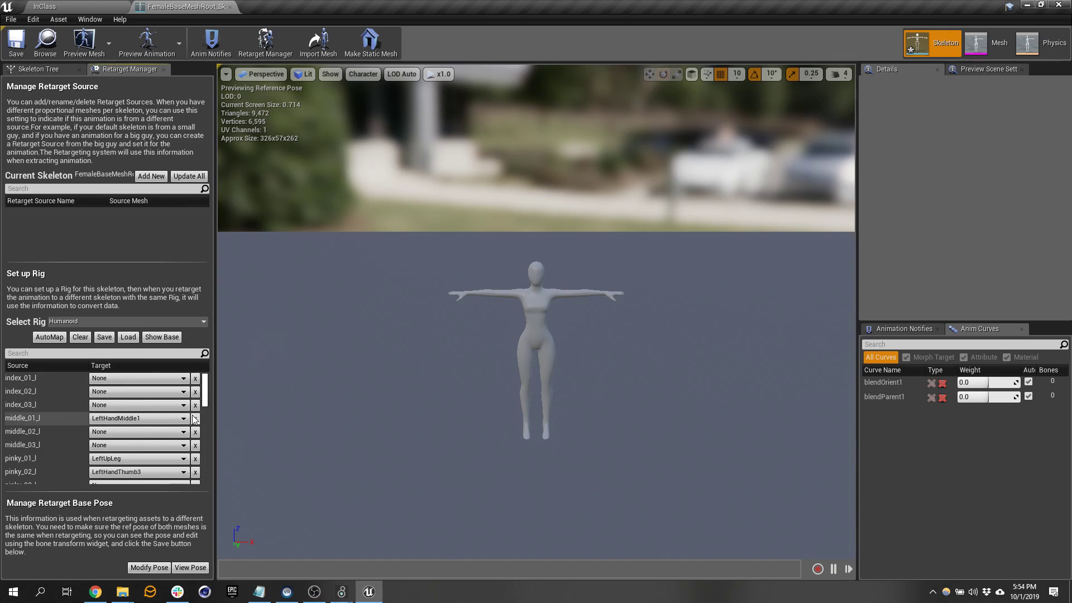
left_click(195, 419)
Clear the rig targets for ik_foot_l, ik_foot_r, ik_hand_root, ik_hand_gun, ik_hand_l and ik_hand_r.
scroll(197, 469, "down", 6)
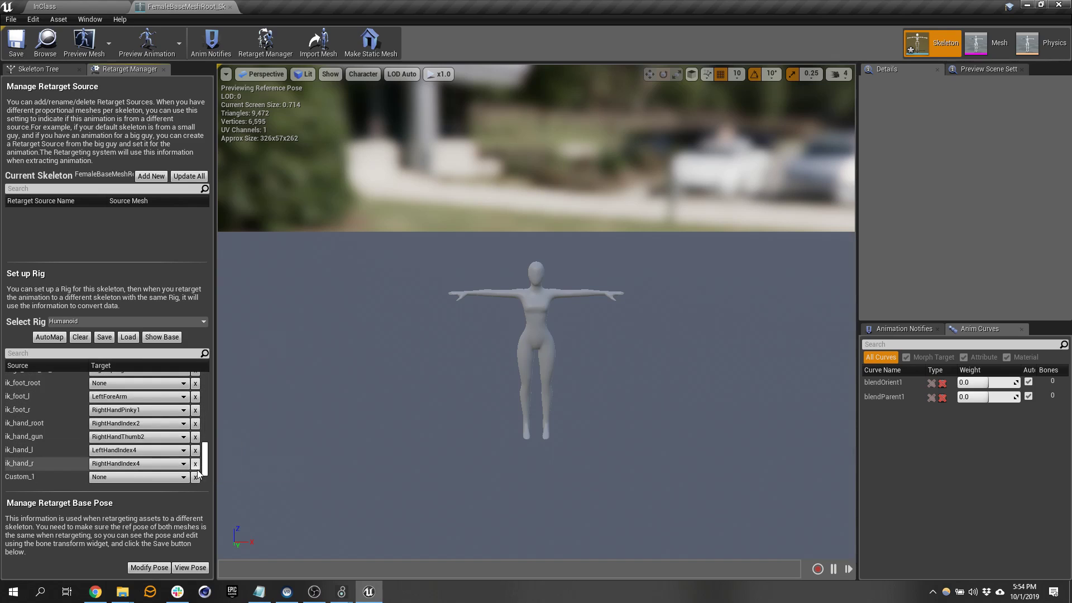
left_click(195, 396)
left_click(195, 410)
left_click(195, 424)
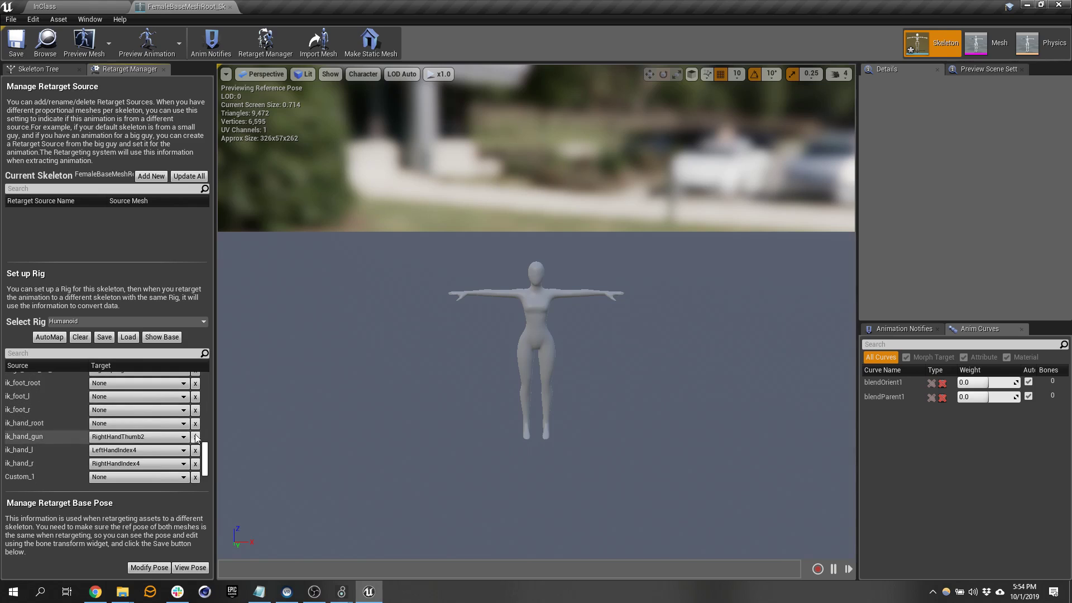
left_click(195, 437)
left_click(196, 451)
left_click(195, 464)
Clear the targets of ball_l, ball_r, both thigh_twist_01 bones, calf_twist_01_l, lowerarm_twist_01_r and upperarm_twist_01_r.
scroll(198, 455, "up", 3)
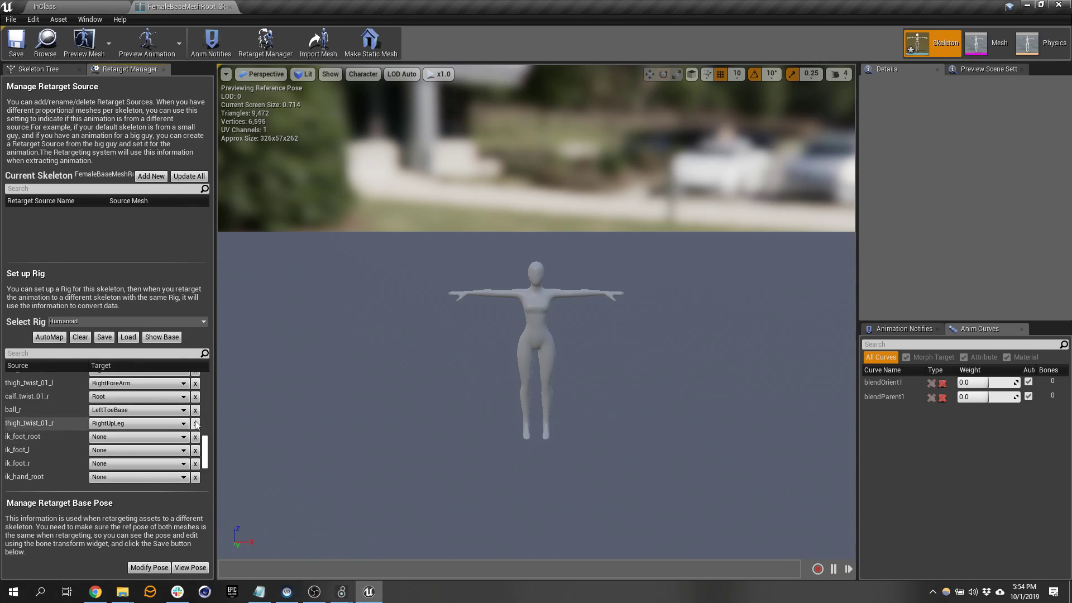
left_click(195, 410)
left_click(195, 423)
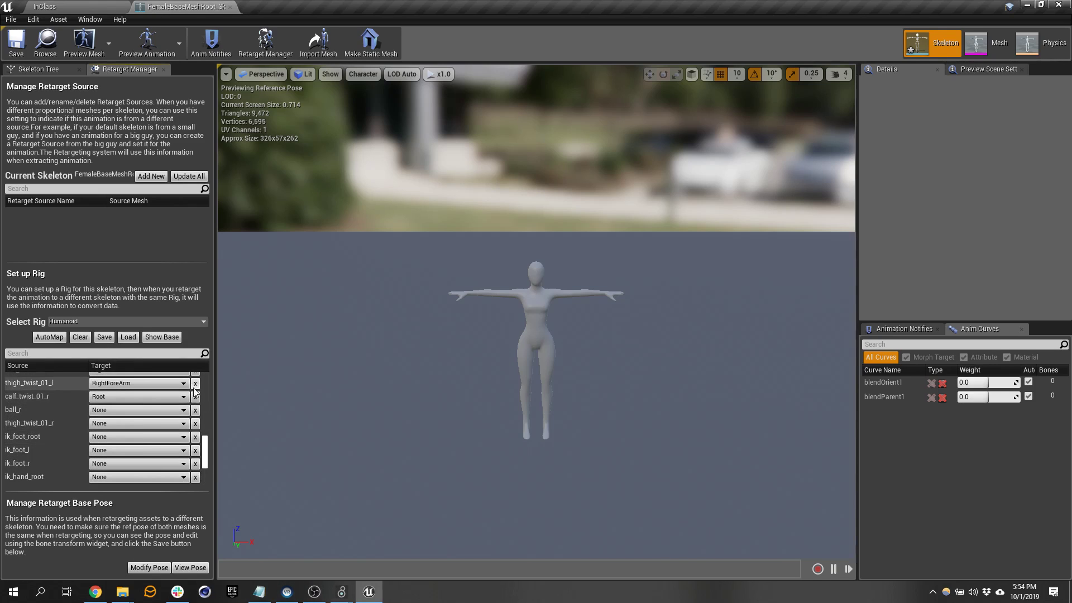
left_click(195, 383)
scroll(194, 402, "up", 4)
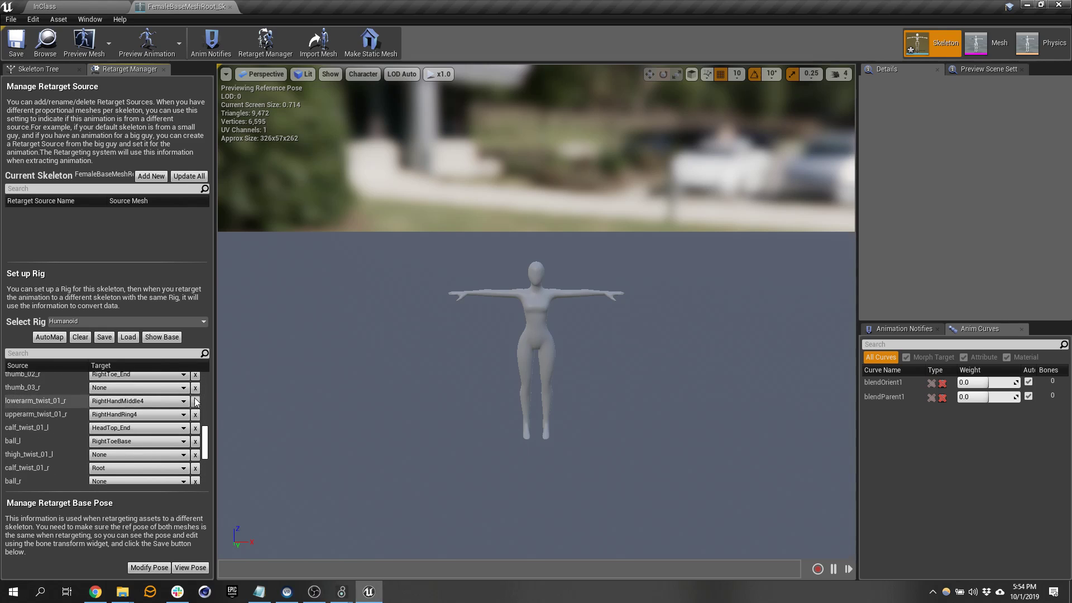
left_click(195, 401)
left_click(195, 414)
left_click(196, 428)
left_click(196, 441)
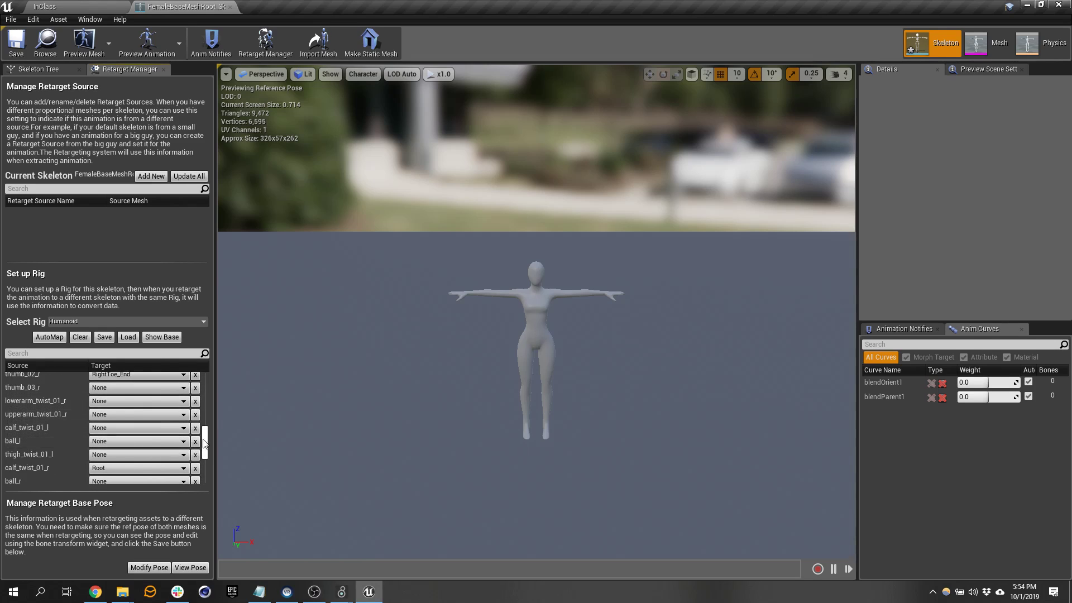
Clear the advanced rig targets of the right-hand finger bones thumb_01_r, thumb_02_r, ring_02_r and index_01_r.
scroll(203, 447, "up", 3)
scroll(204, 439, "up", 4)
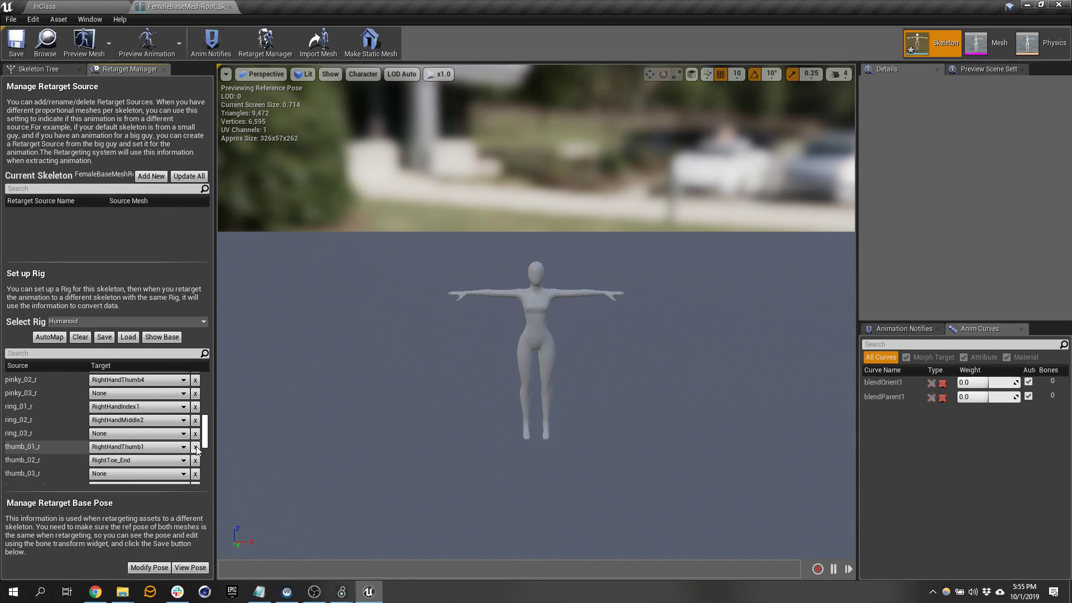
left_click(195, 447)
left_click(195, 460)
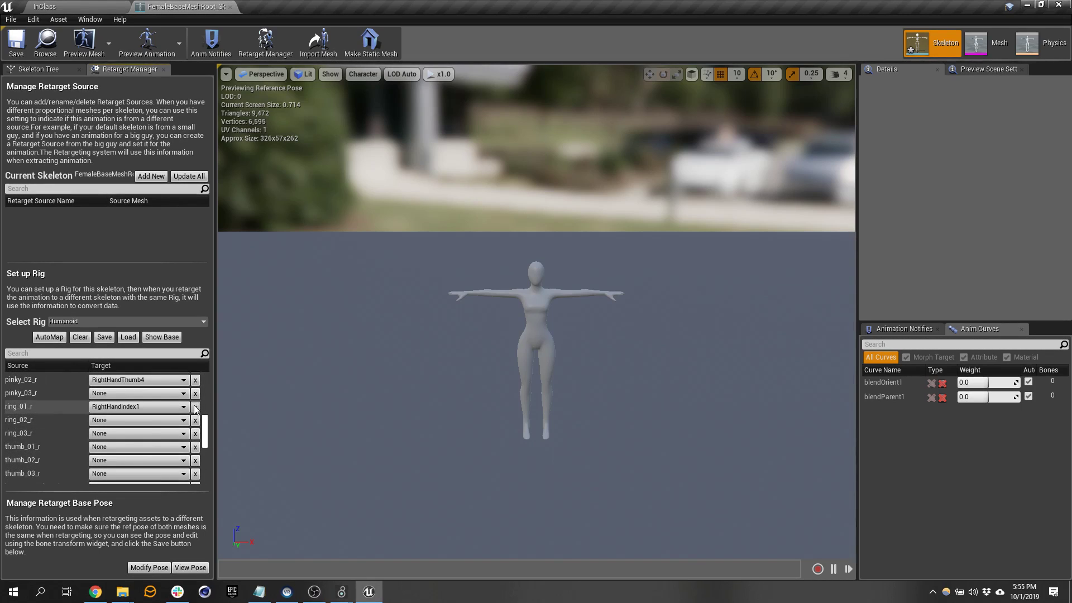
scroll(195, 402, "up", 8)
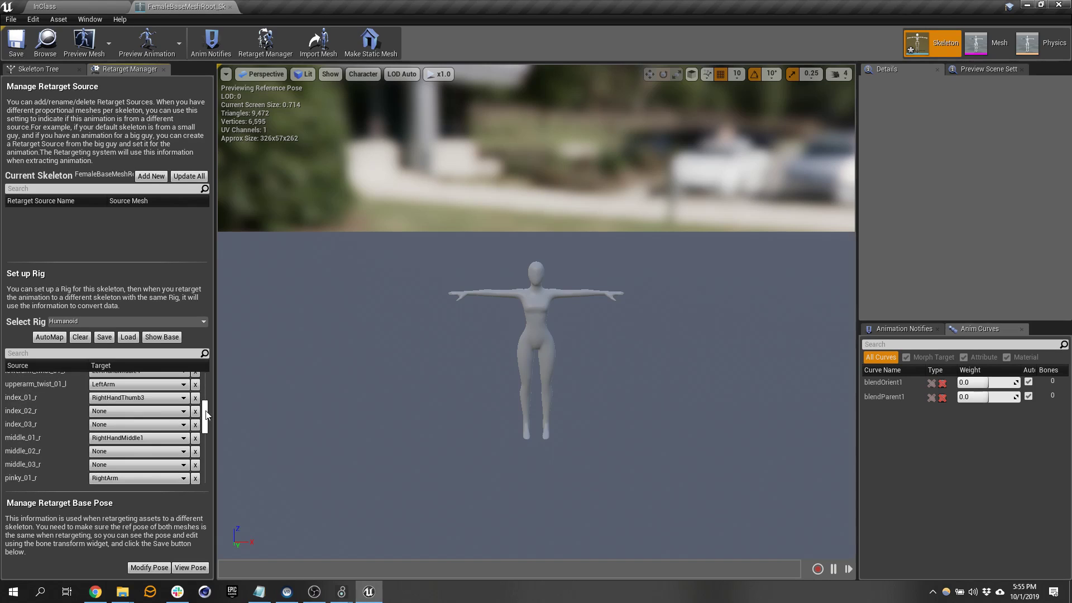
left_click(195, 397)
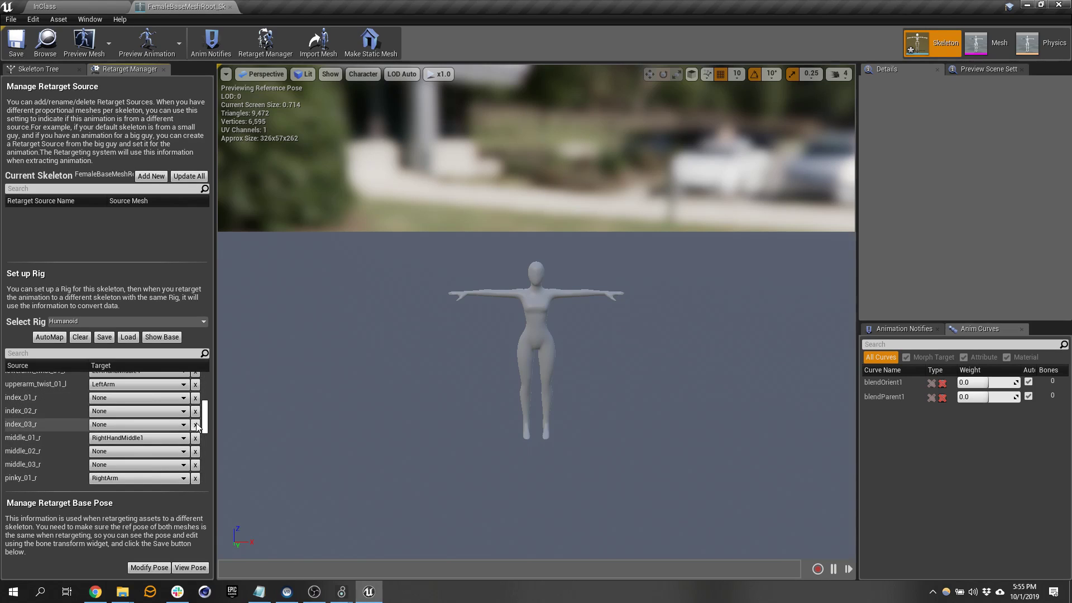
Clear the rig targets for upperarm_twist_01_l, lowerarm_twist_01_l, thumb_02_l and thumb_01_l.
scroll(207, 414, "up", 4)
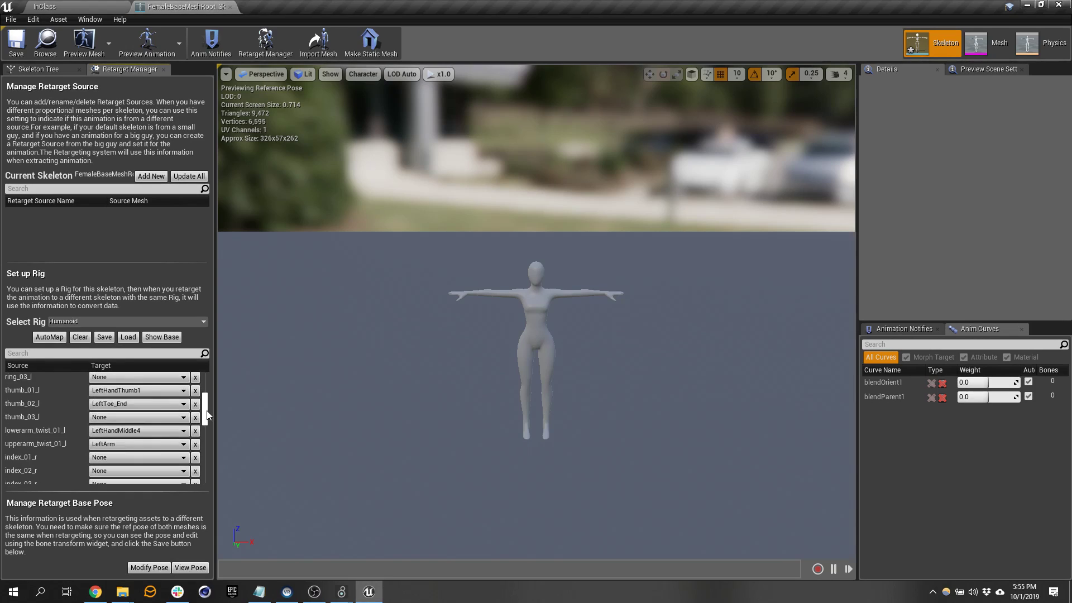
left_click(196, 444)
left_click(195, 430)
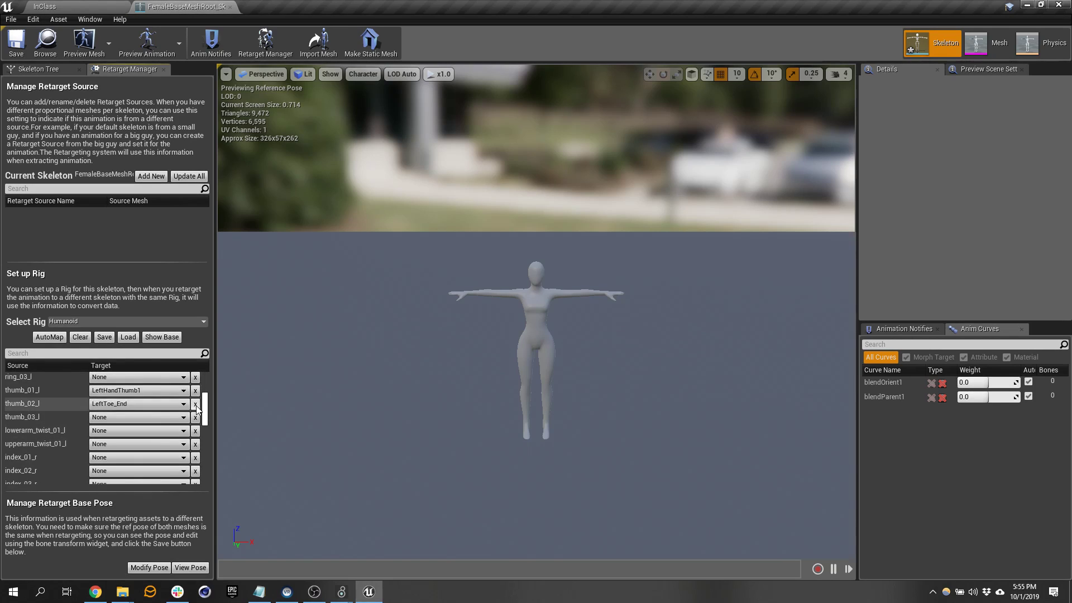
left_click(195, 403)
left_click(196, 390)
scroll(196, 405, "up", 5)
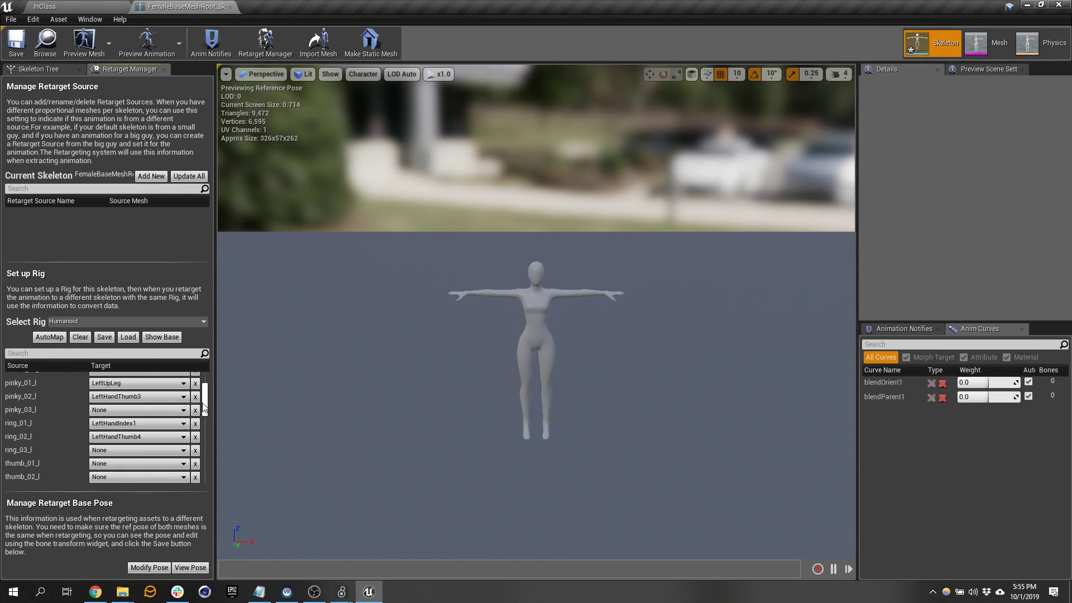
Clear the rig targets of the left-hand finger bones ring_02_l, ring_01_l, pinky_01_l and pinky_02_l.
left_click(196, 437)
left_click(195, 423)
scroll(200, 420, "up", 3)
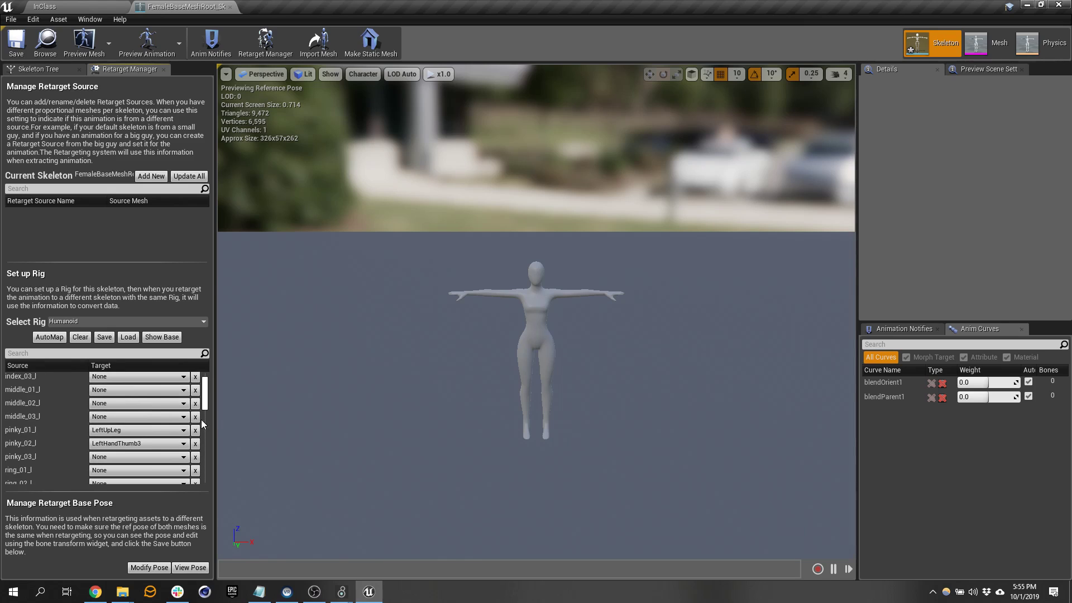
left_click(195, 430)
left_click(195, 443)
left_click_drag(206, 403, 204, 469)
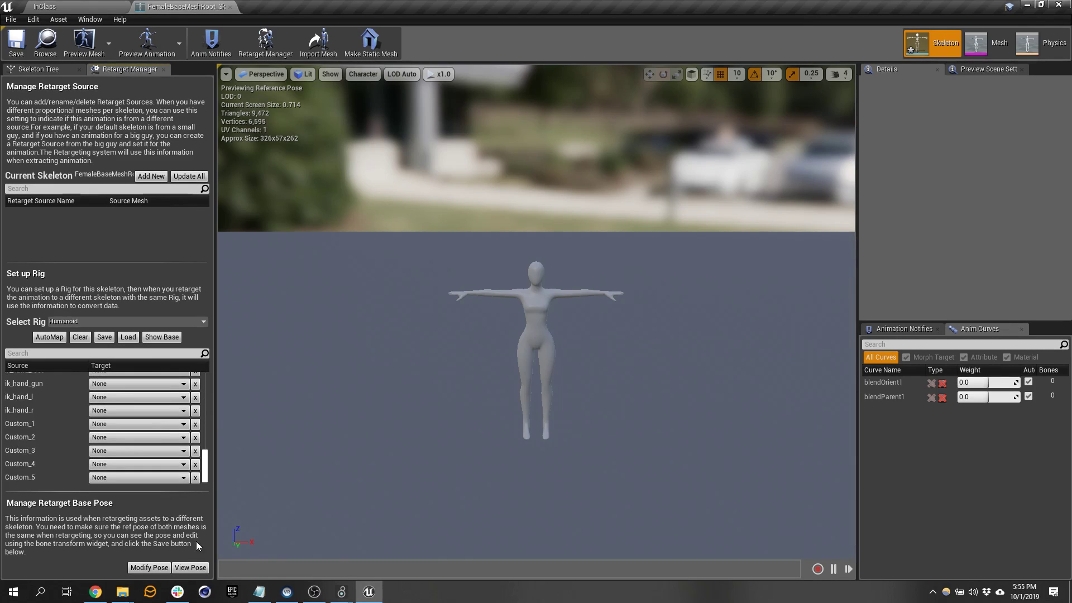
Save the bone mapping as mixamo in the FemaleRoot folder.
left_click(104, 337)
left_click(421, 150)
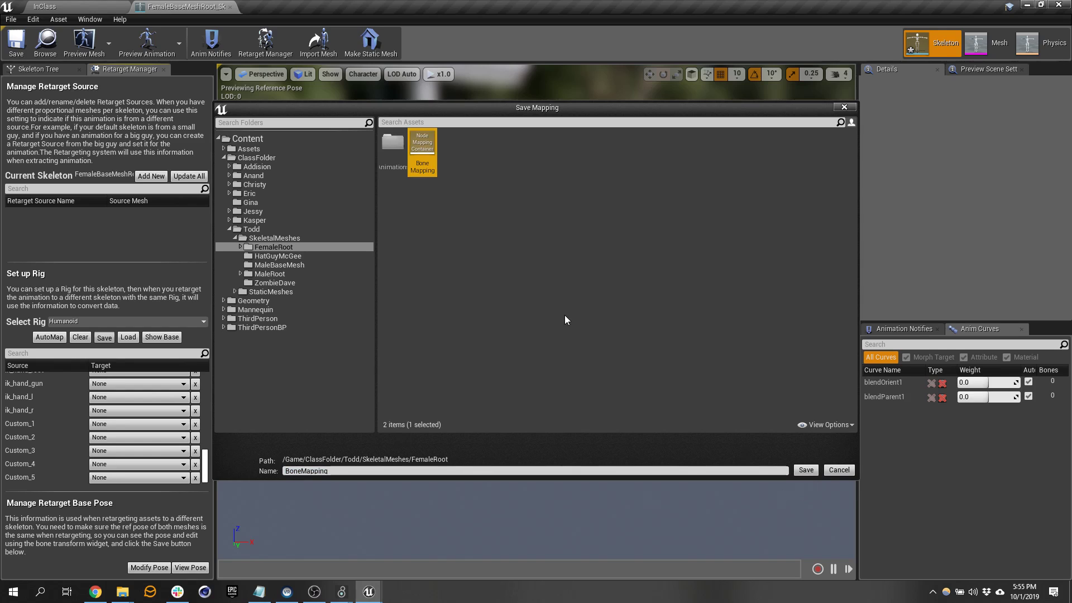
left_click(372, 471)
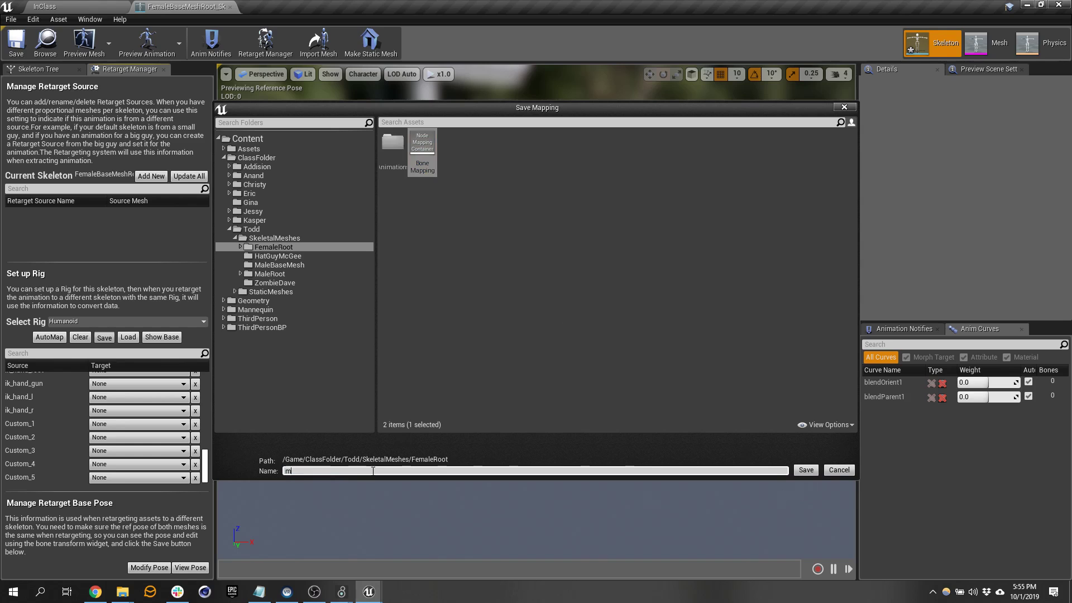
left_click(813, 470)
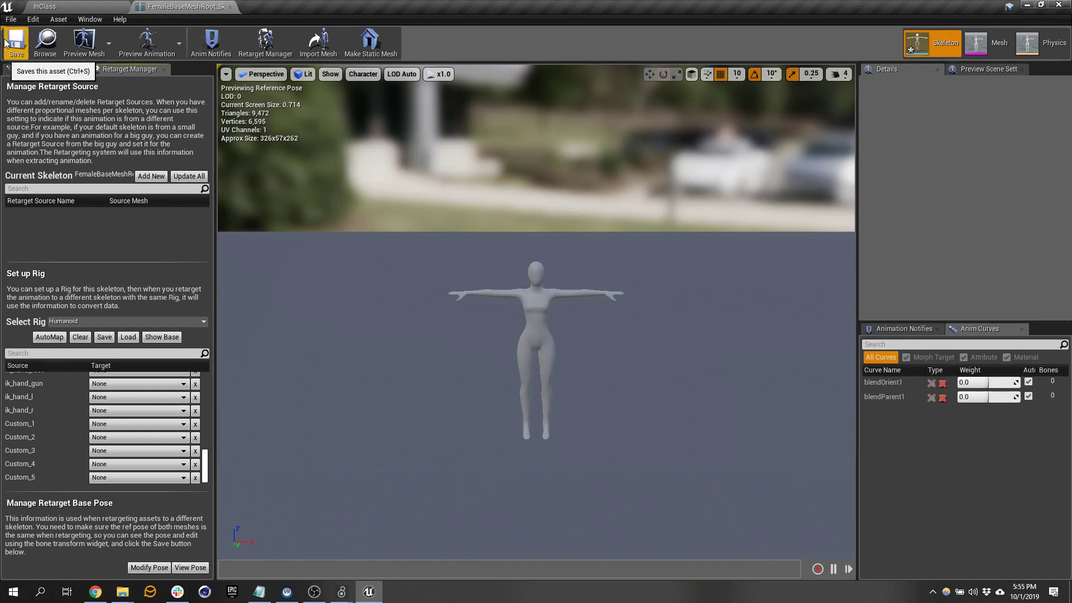
Set up duplicating and retargeting the Mannequin's ThirdPerson_AnimBP to FemaleBaseMeshRoot_Skeleton, replacing ThirdPerson with FemaleRoot in the asset names.
left_click(49, 6)
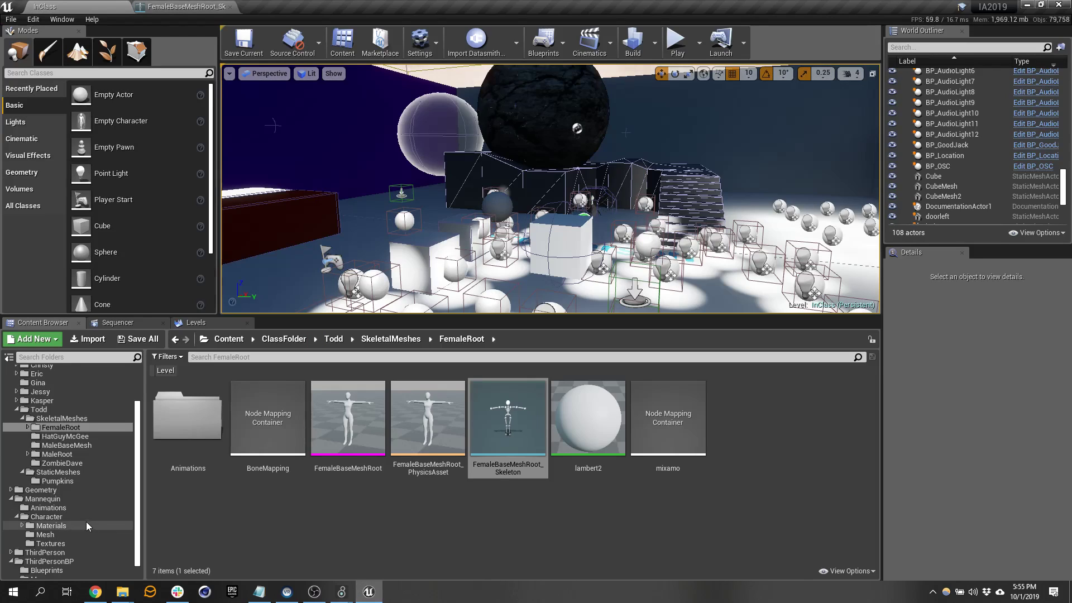
scroll(63, 524, "down", 1)
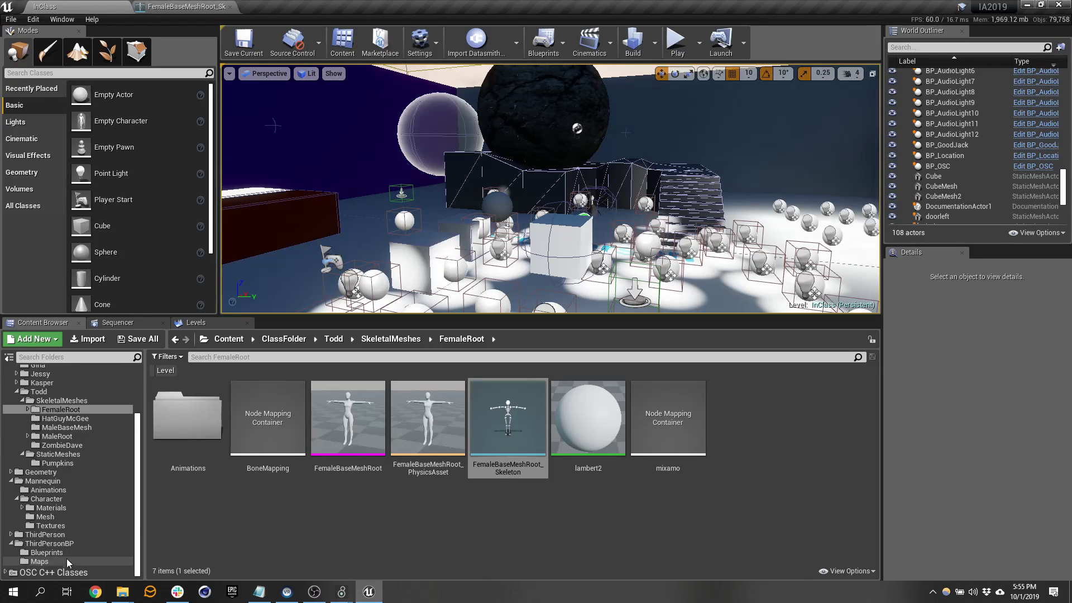
left_click(53, 507)
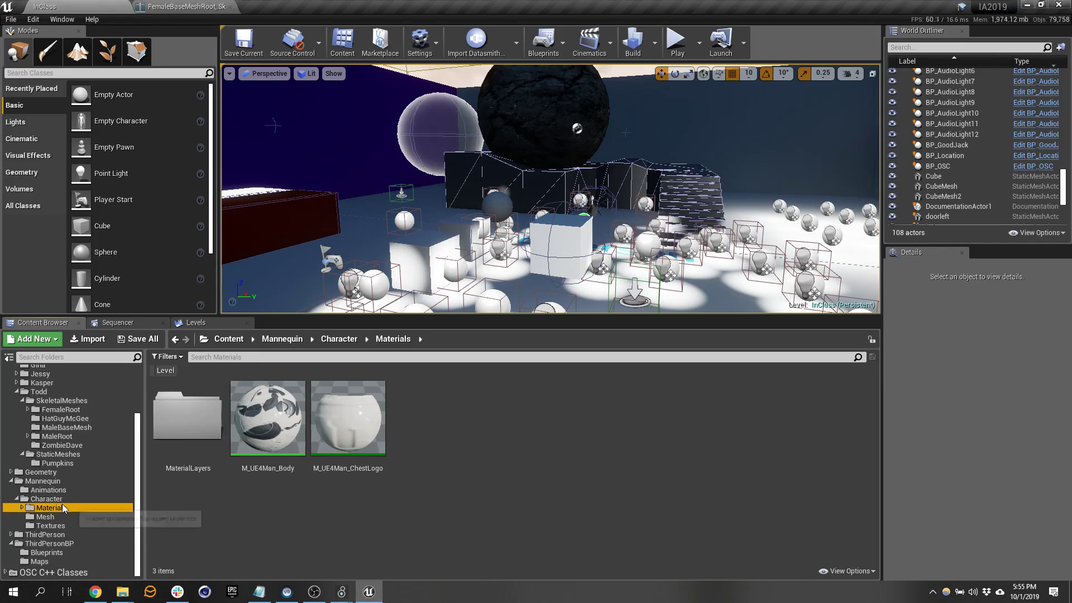
left_click(61, 490)
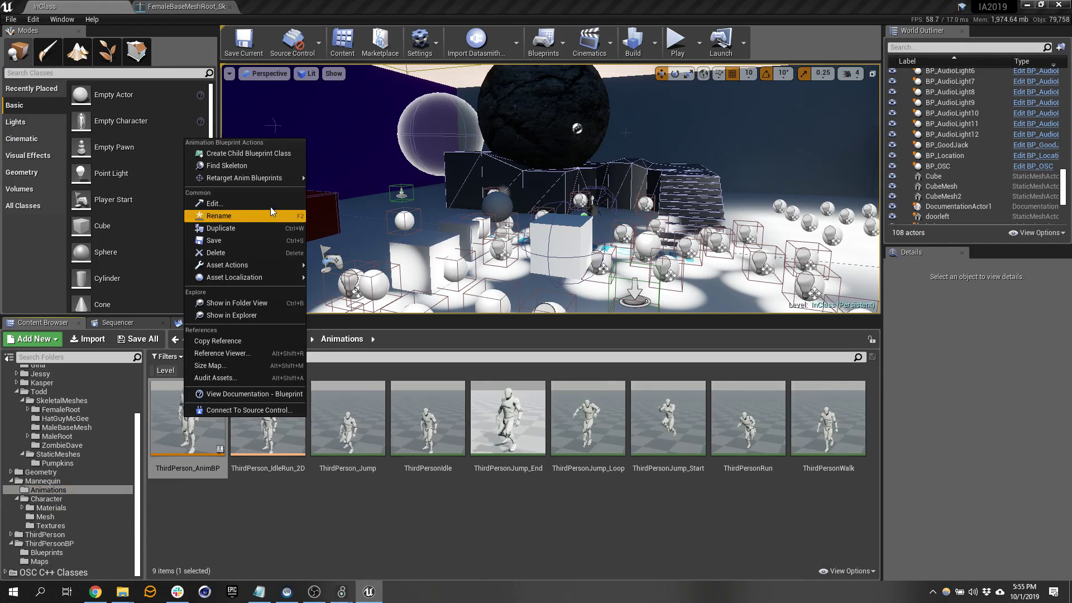
left_click(362, 177)
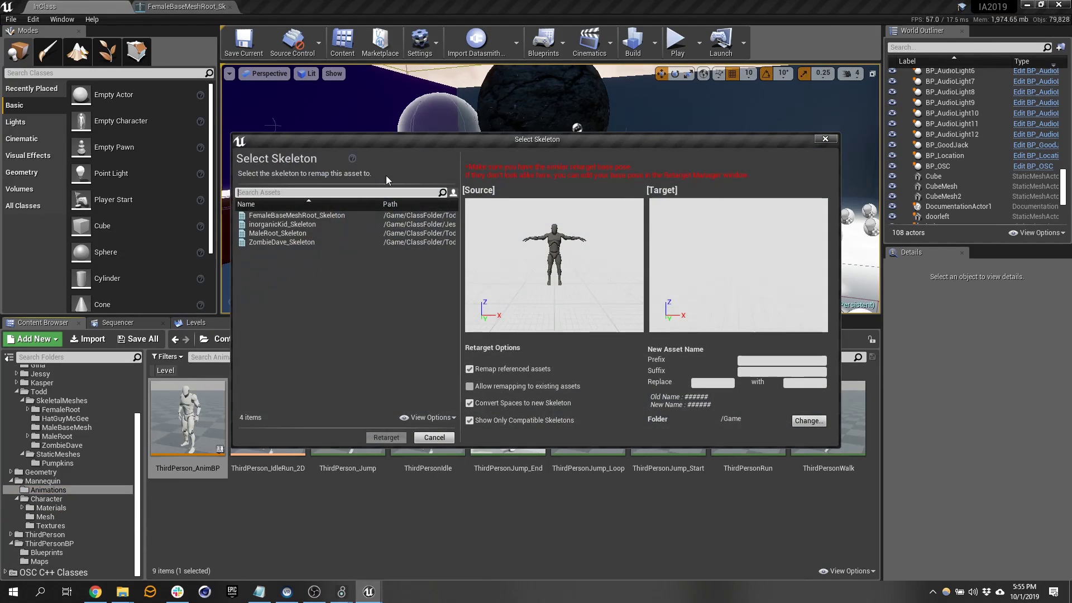
left_click(303, 217)
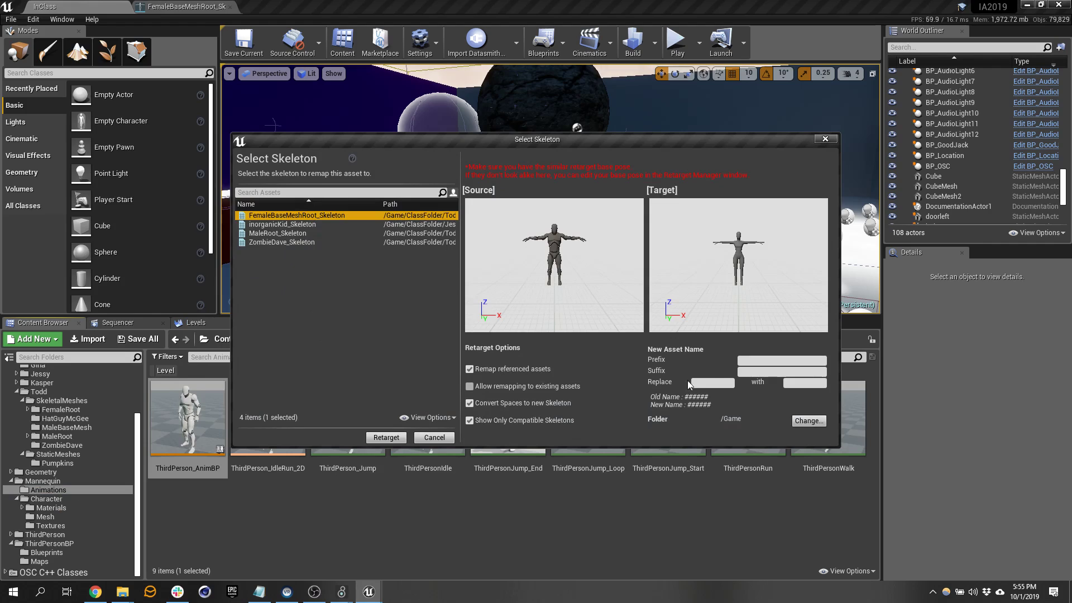
left_click(705, 383)
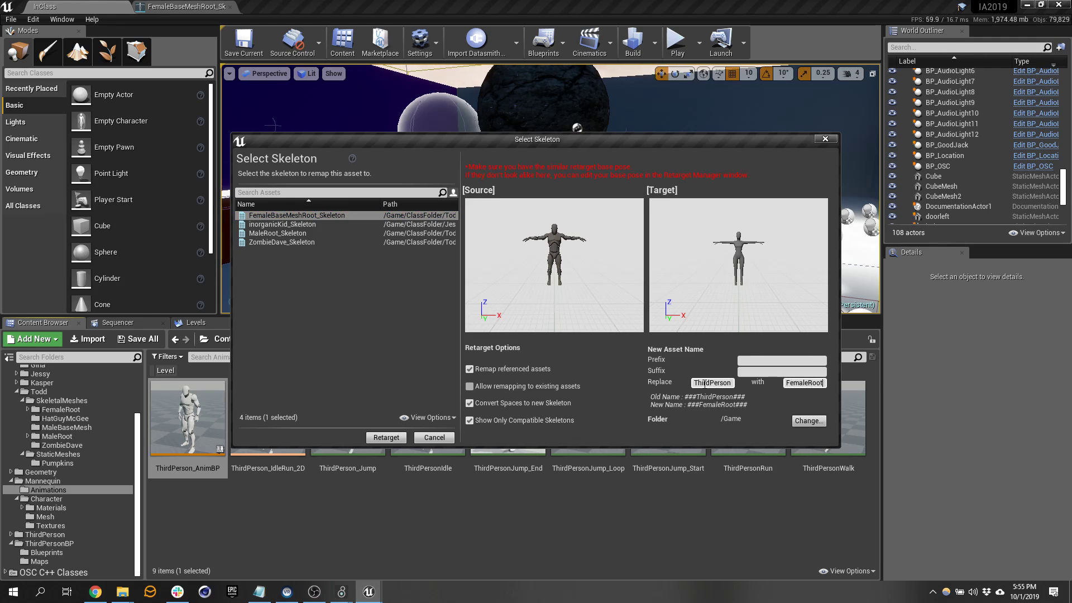
Set the output folder to SkeletalMeshes/FemaleRoot/Animations and run the retarget.
left_click(808, 420)
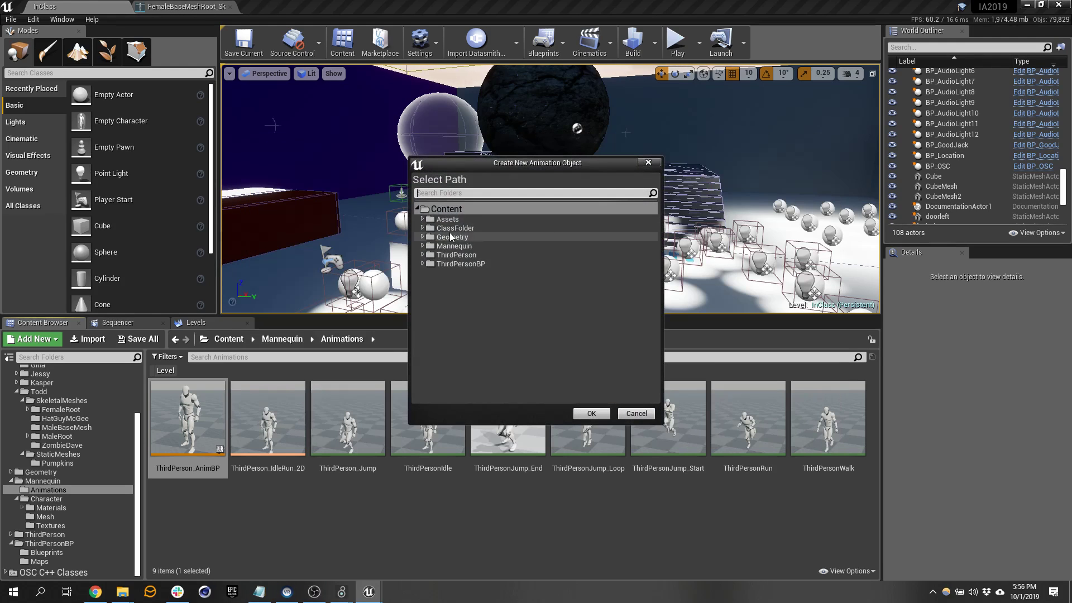
left_click(422, 228)
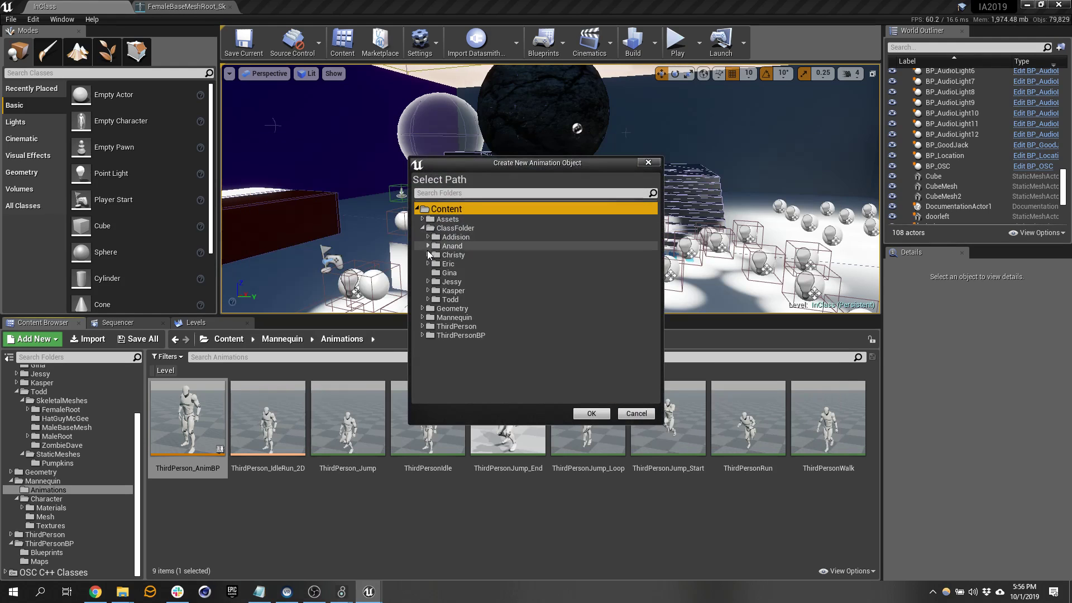
left_click(428, 299)
left_click(434, 309)
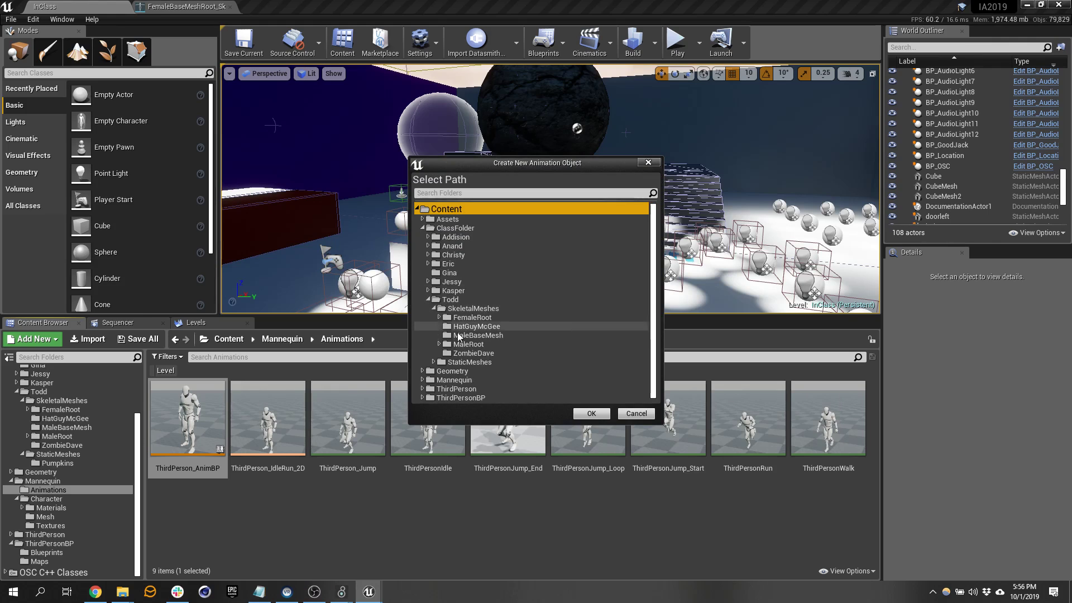
left_click(440, 317)
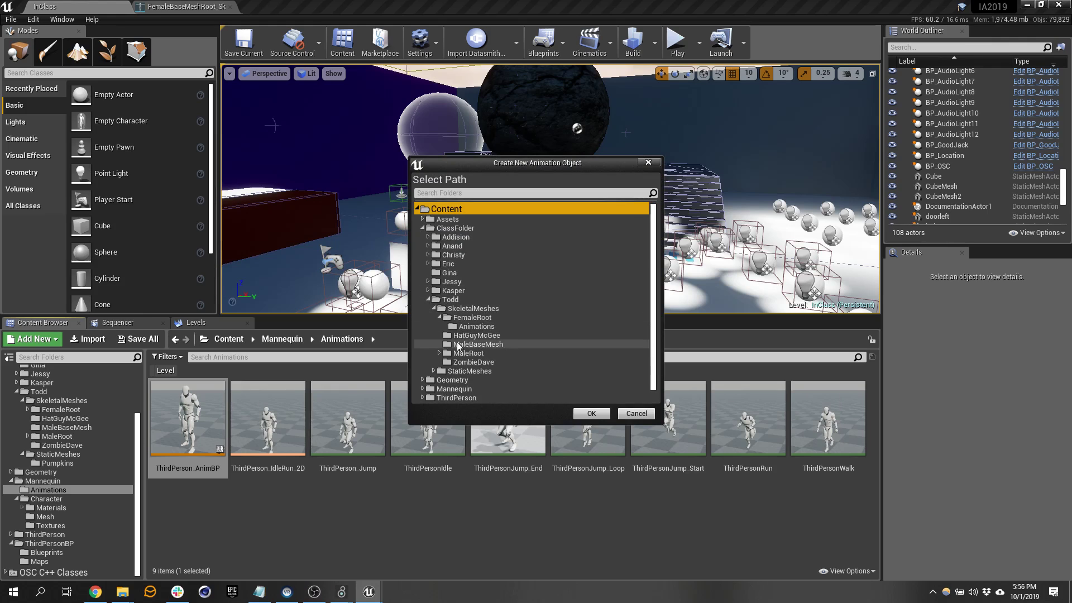
left_click(476, 326)
left_click(591, 413)
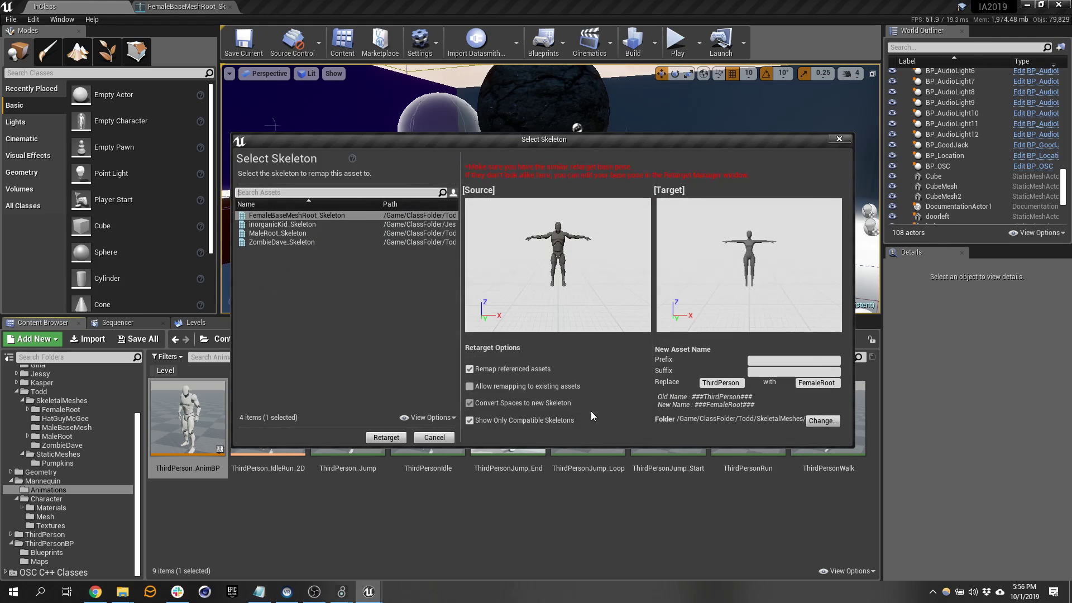
left_click(393, 440)
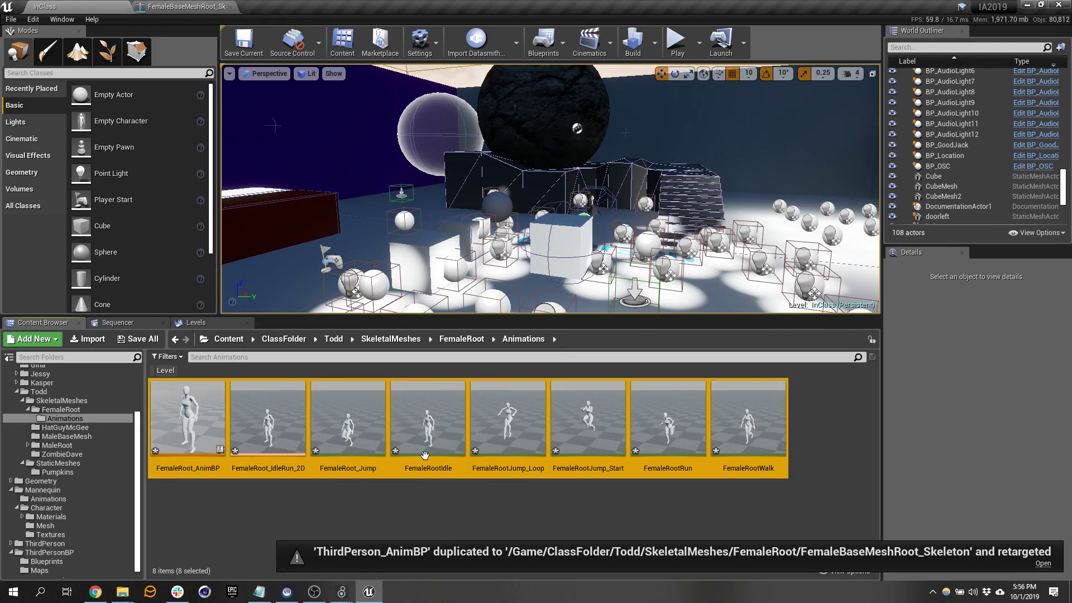
Open the FemaleRootJump_Loop animation and show the retargeting options in its skeleton tree.
double_click(535, 422)
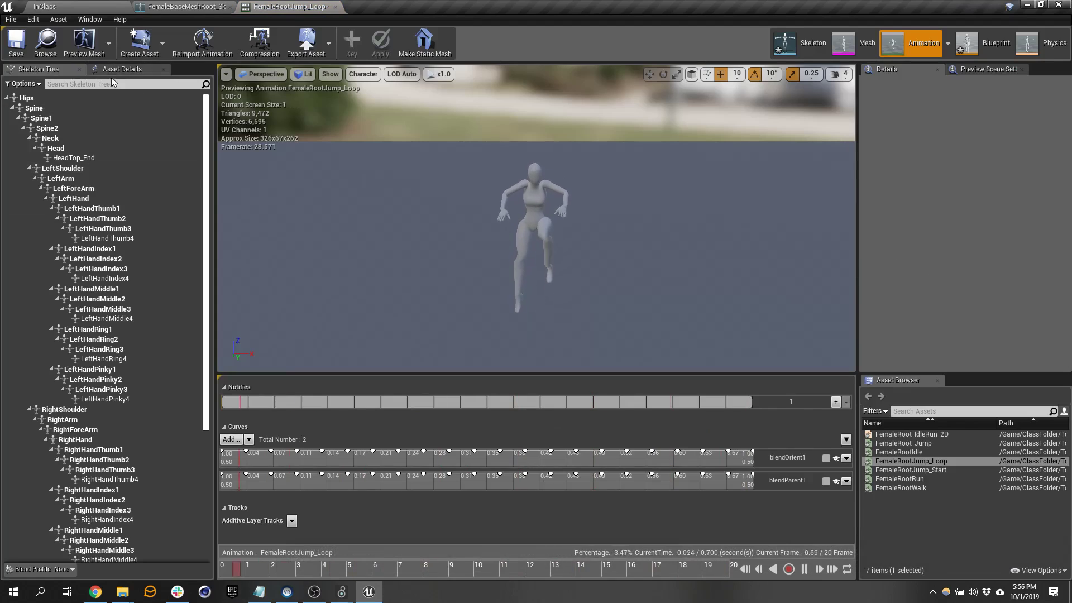
left_click(25, 83)
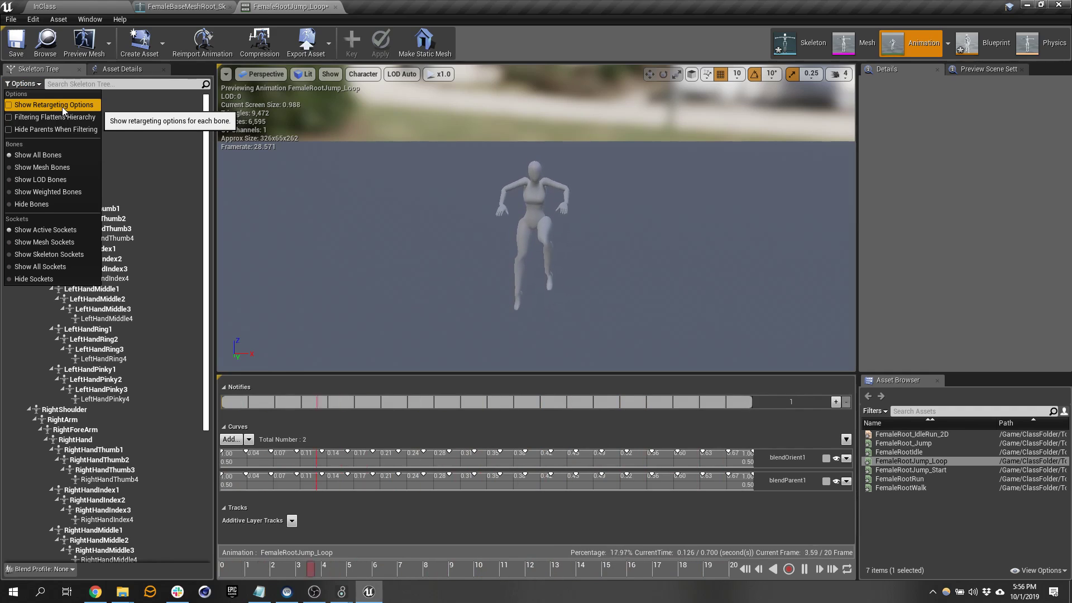
left_click(62, 106)
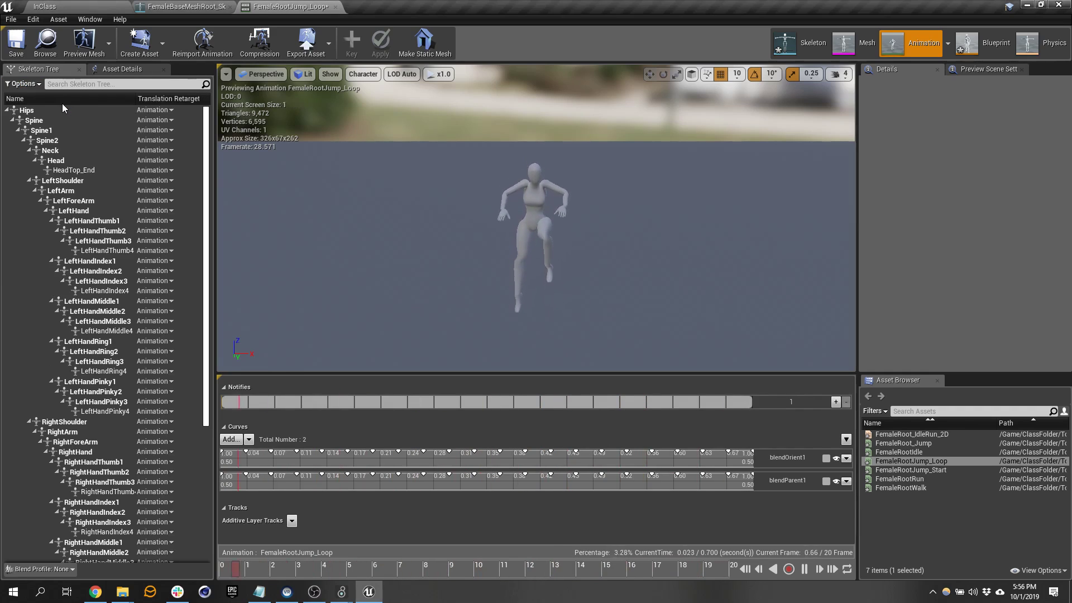
Try to recursively set translation retargeting to Skeleton from the Spine bone down in FemaleRootJump_Loop.
left_click(159, 111)
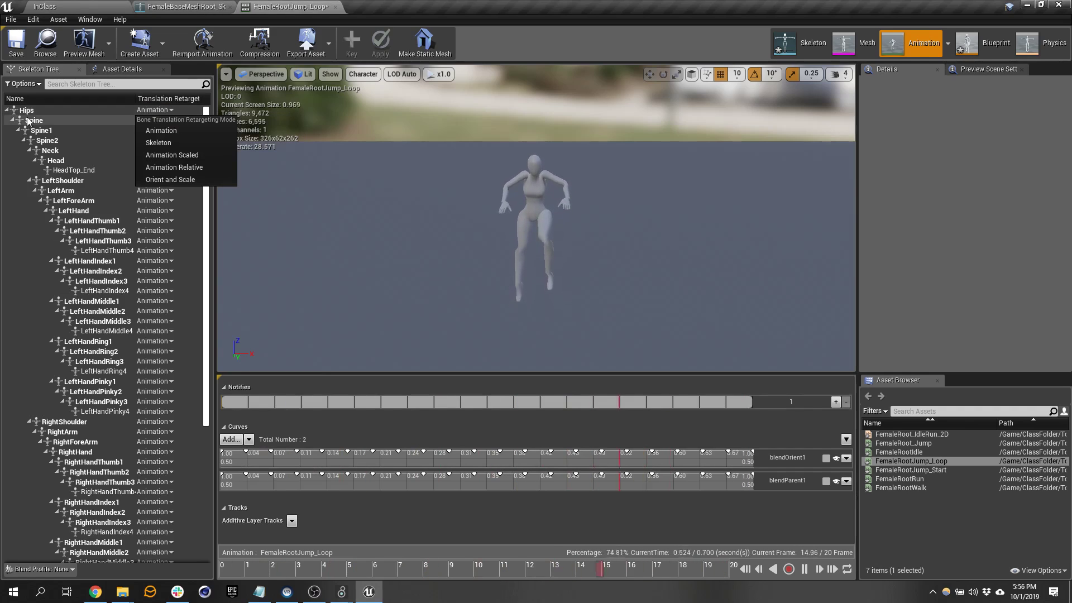
scroll(51, 223, "down", 7)
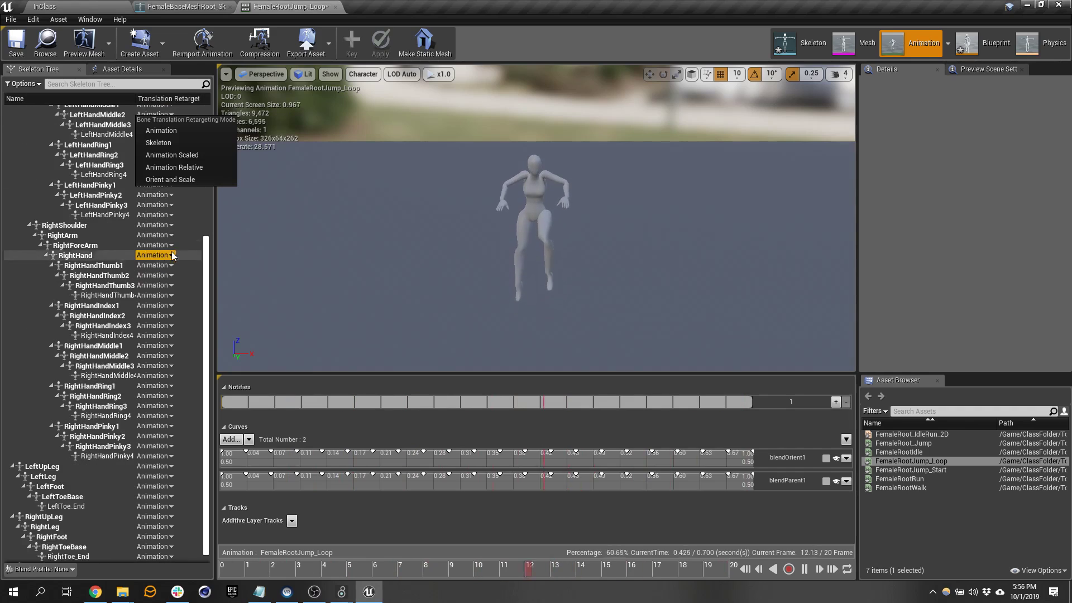
left_click(28, 557)
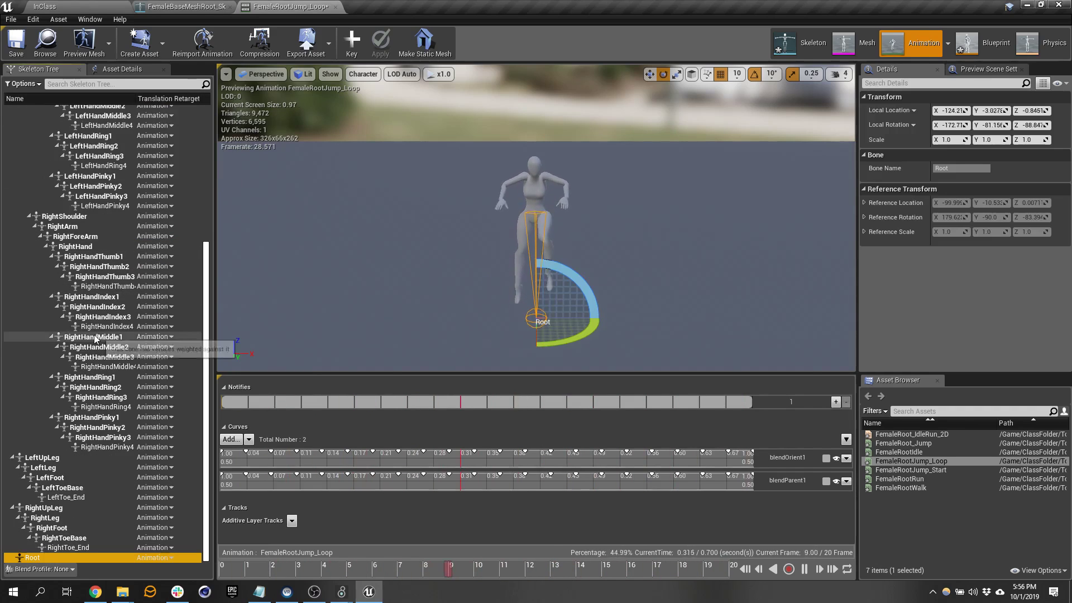
scroll(36, 223, "up", 7)
left_click(35, 122)
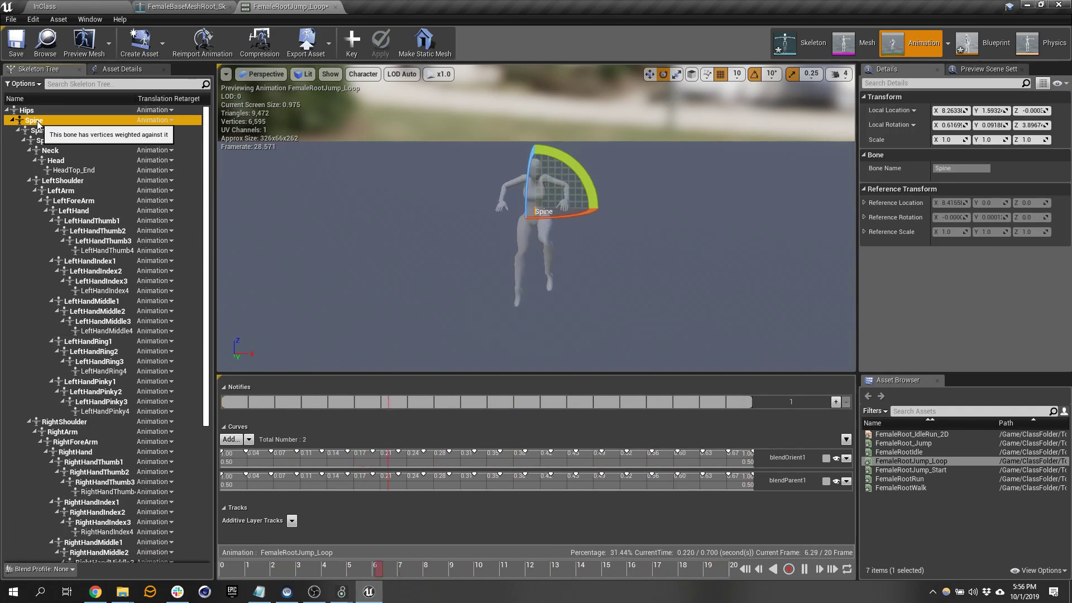
right_click(35, 122)
mouse_move(124, 199)
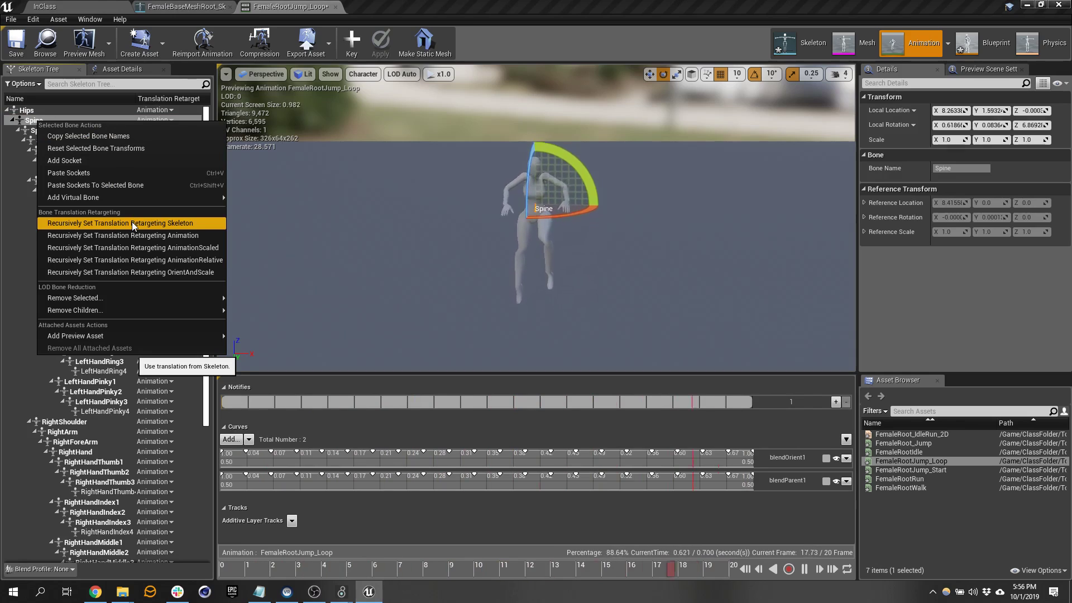
left_click(132, 222)
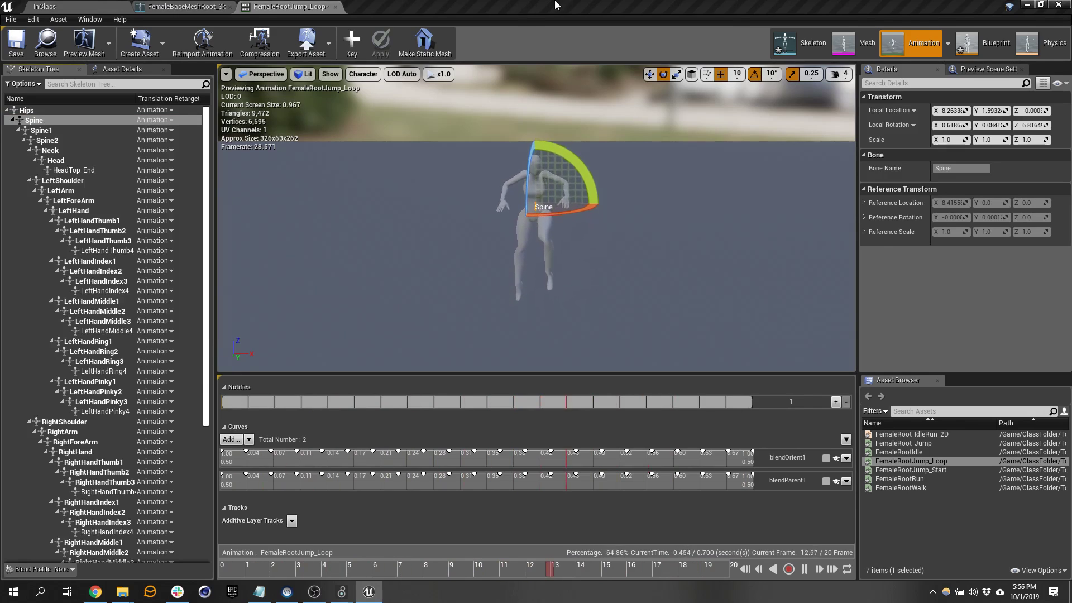
Open MaleRoot_Skeleton, show its retargeting options, and compare its bones' translation retargeting modes with those in FemaleRootJump_Loop.
left_click(44, 7)
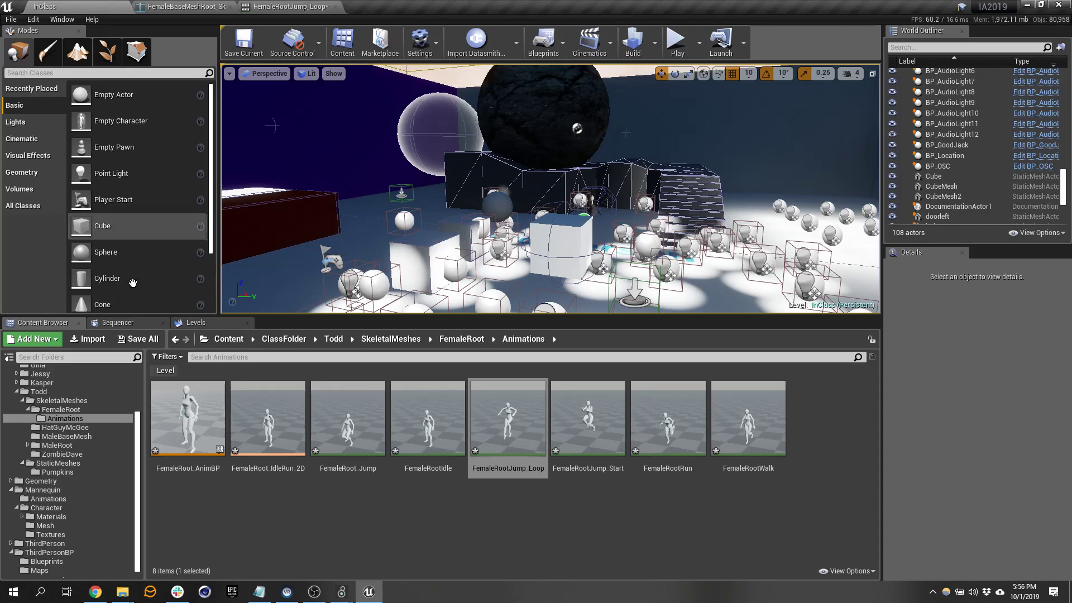
left_click(78, 445)
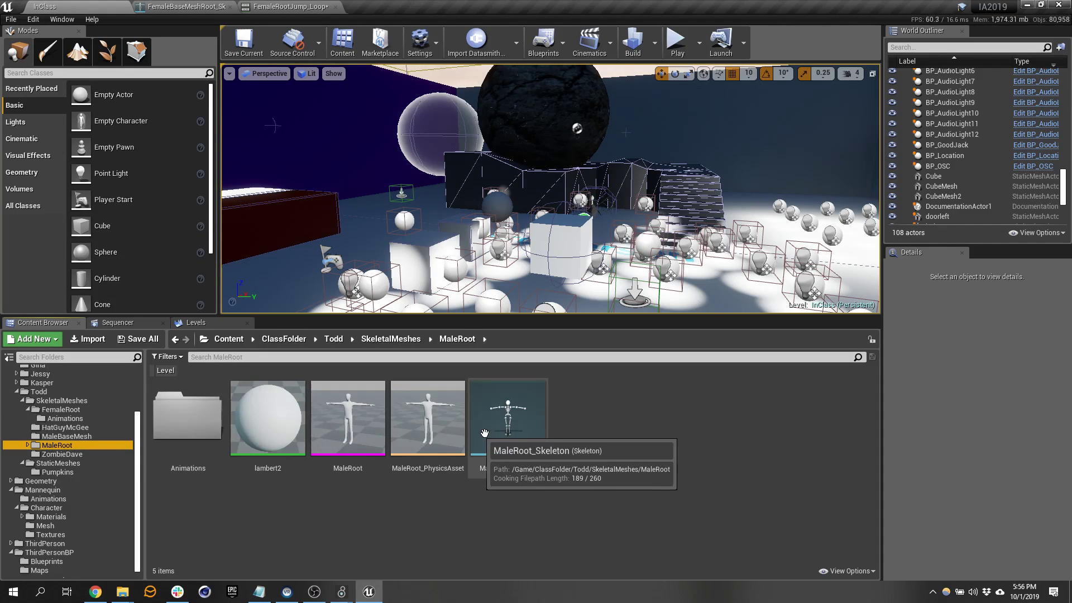
double_click(507, 420)
left_click(50, 69)
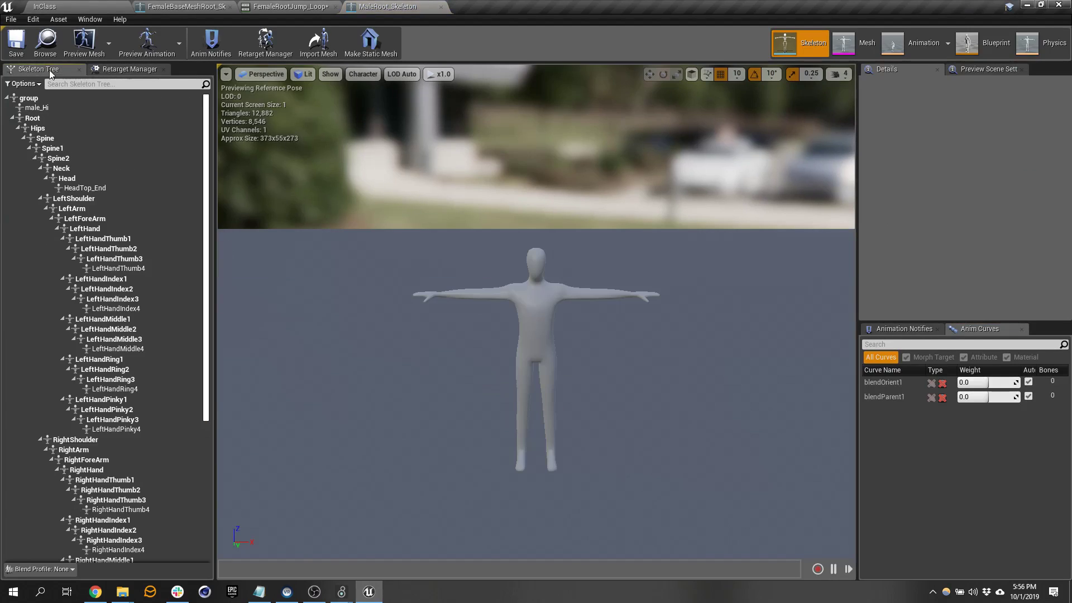
left_click(23, 83)
left_click(48, 106)
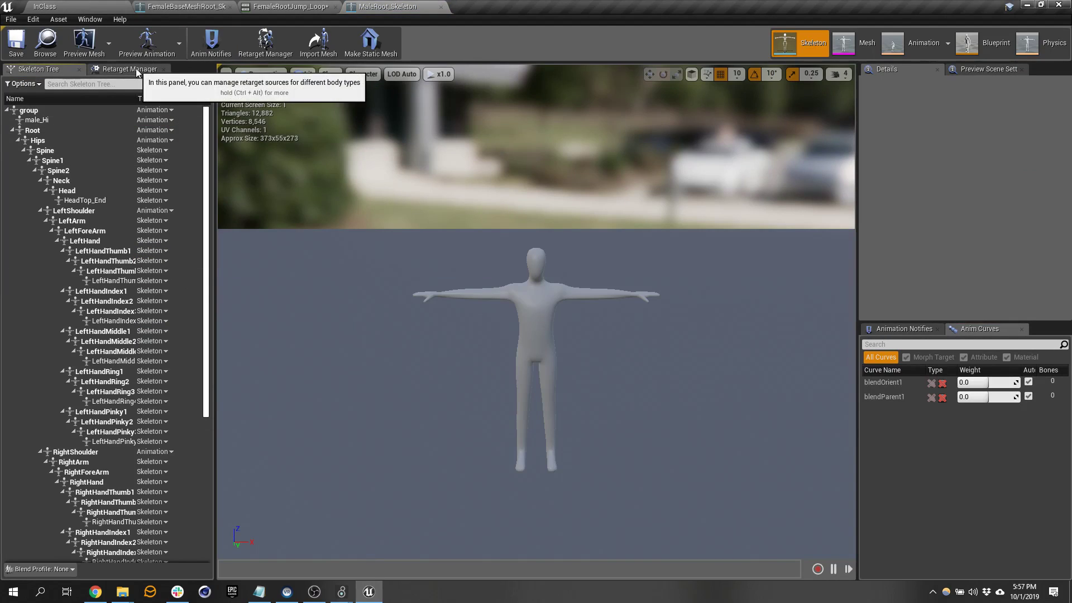
left_click(313, 6)
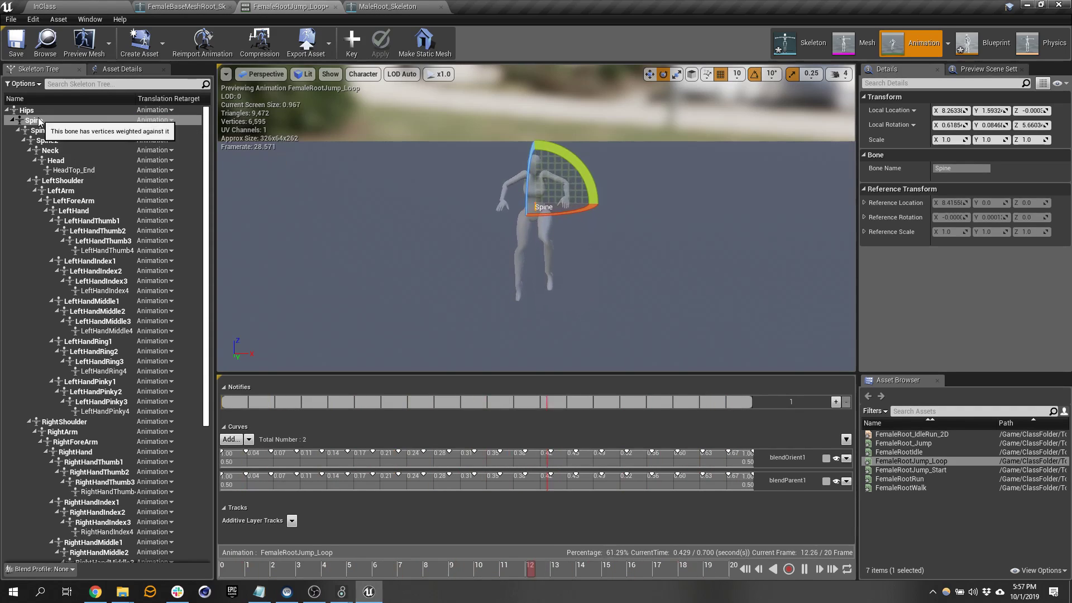
left_click(391, 6)
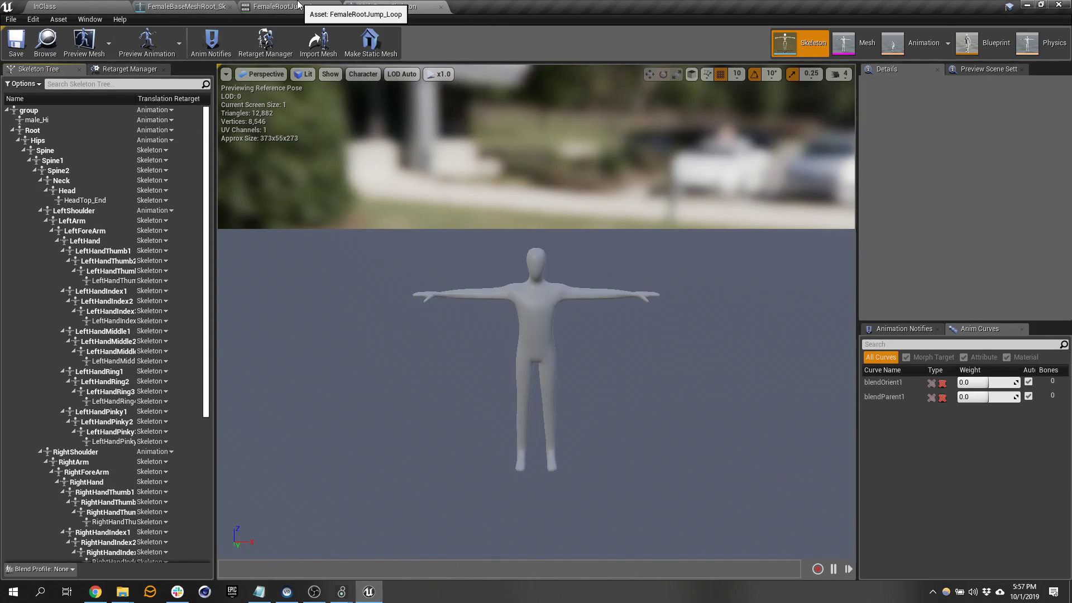
Recursively set translation retargeting to Skeleton from the Spine bone down in the FemaleRootJump_Loop skeleton tree.
left_click(297, 6)
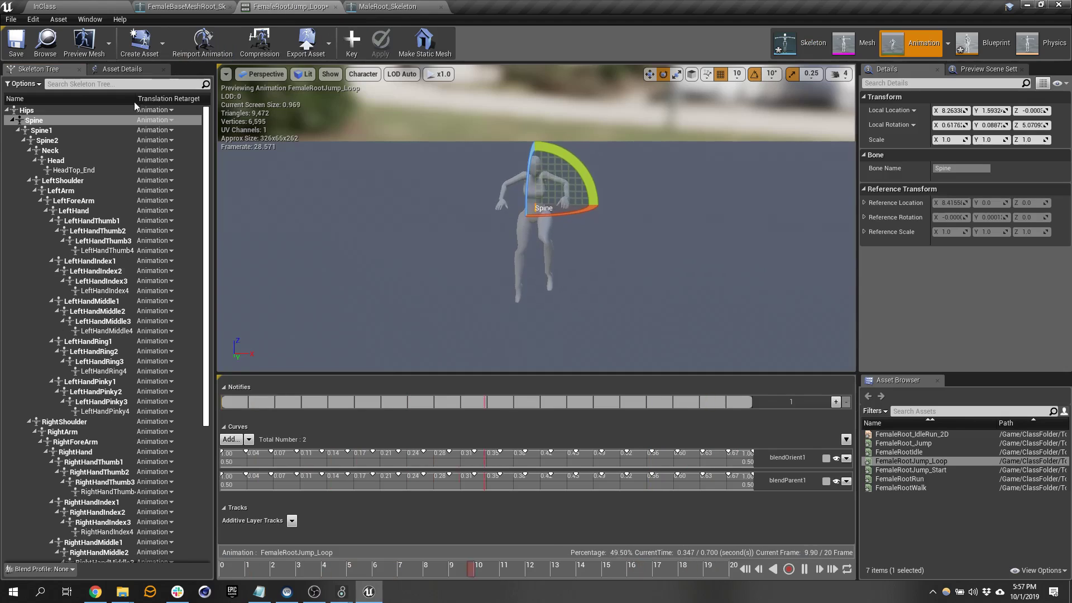
right_click(98, 119)
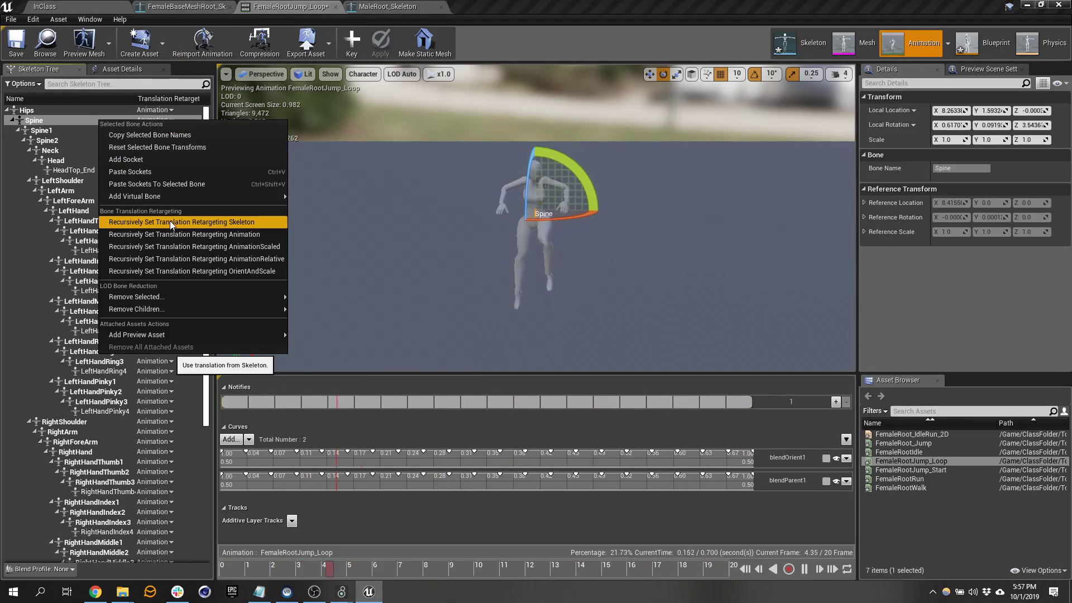
left_click(216, 223)
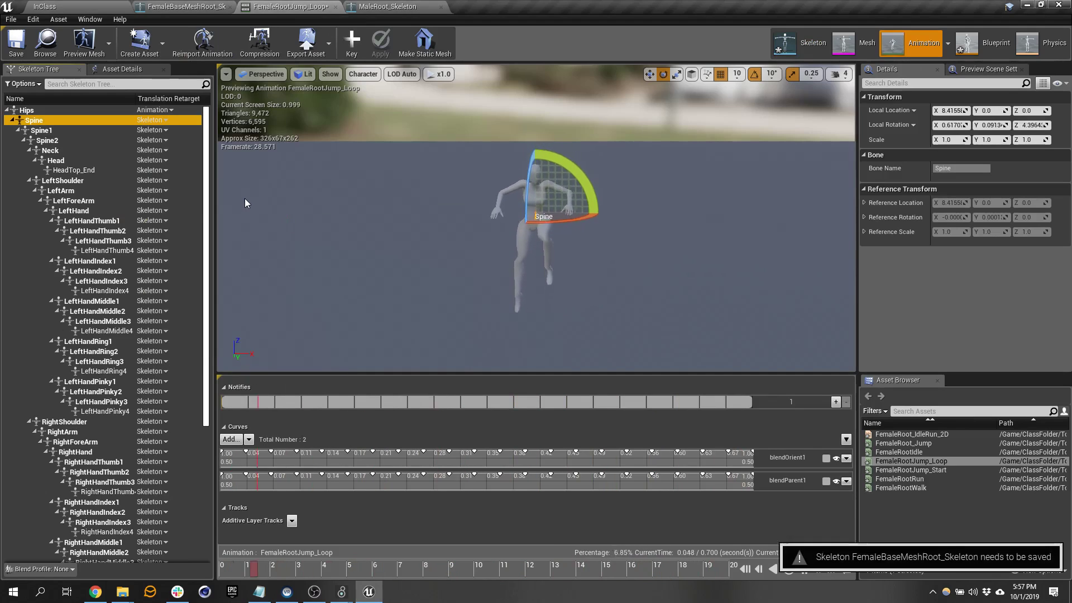
Set the LeftShoulder and RightShoulder bones' translation retargeting to Animation and save the asset.
scroll(127, 262, "down", 2)
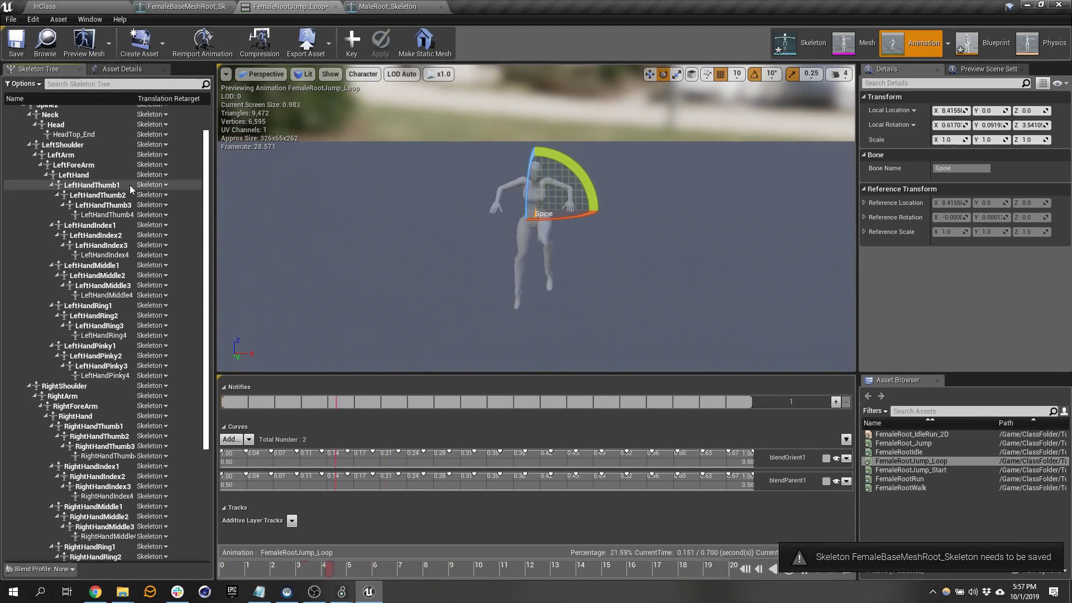
right_click(91, 146)
left_click(83, 145)
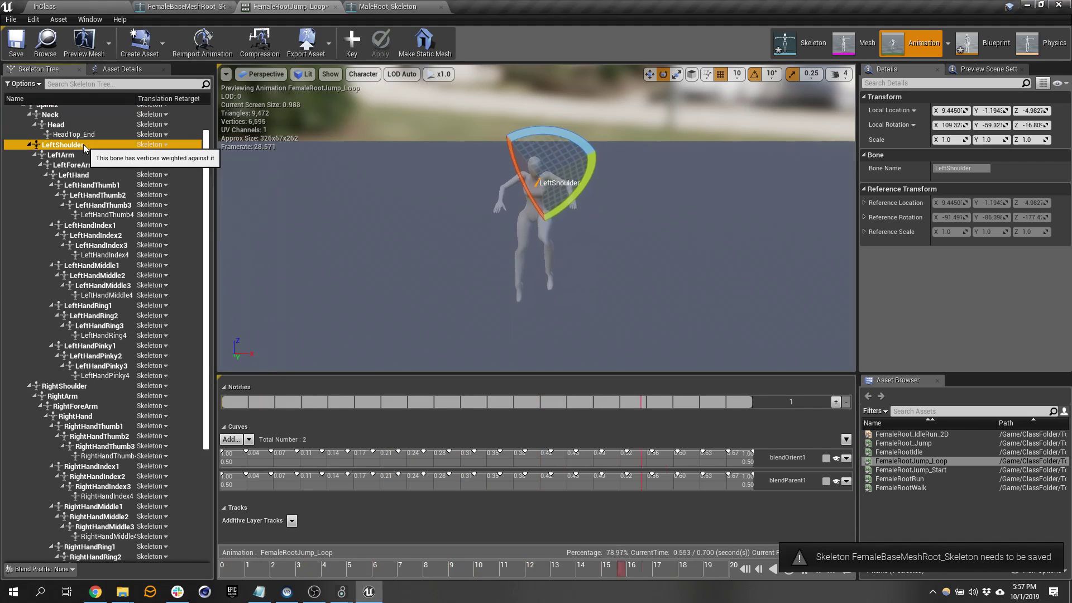
right_click(83, 145)
left_click(94, 142)
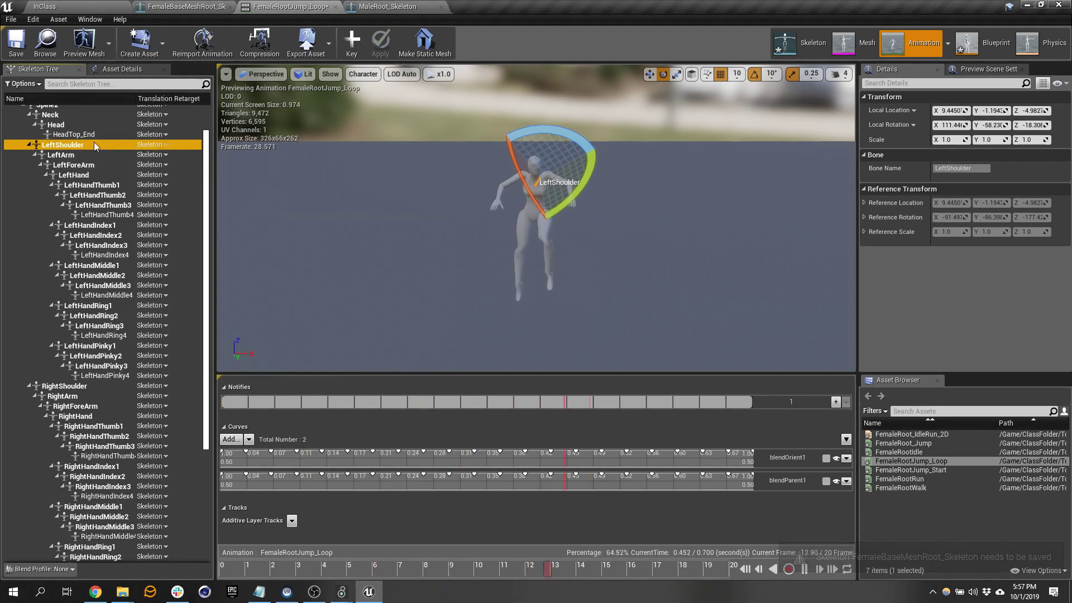
left_click(167, 144)
left_click(215, 158)
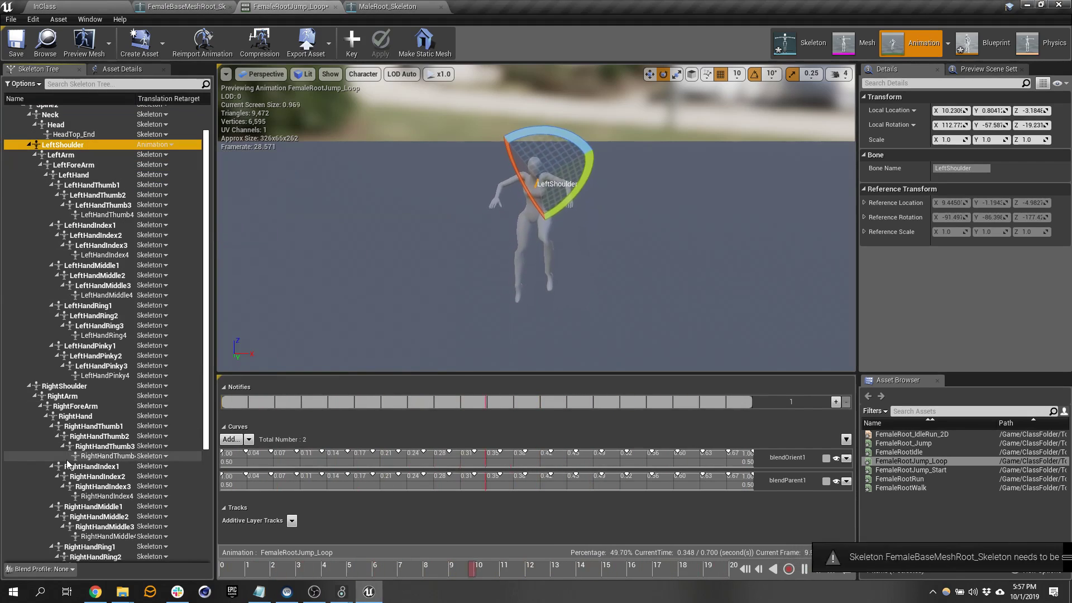
left_click(149, 385)
left_click(193, 401)
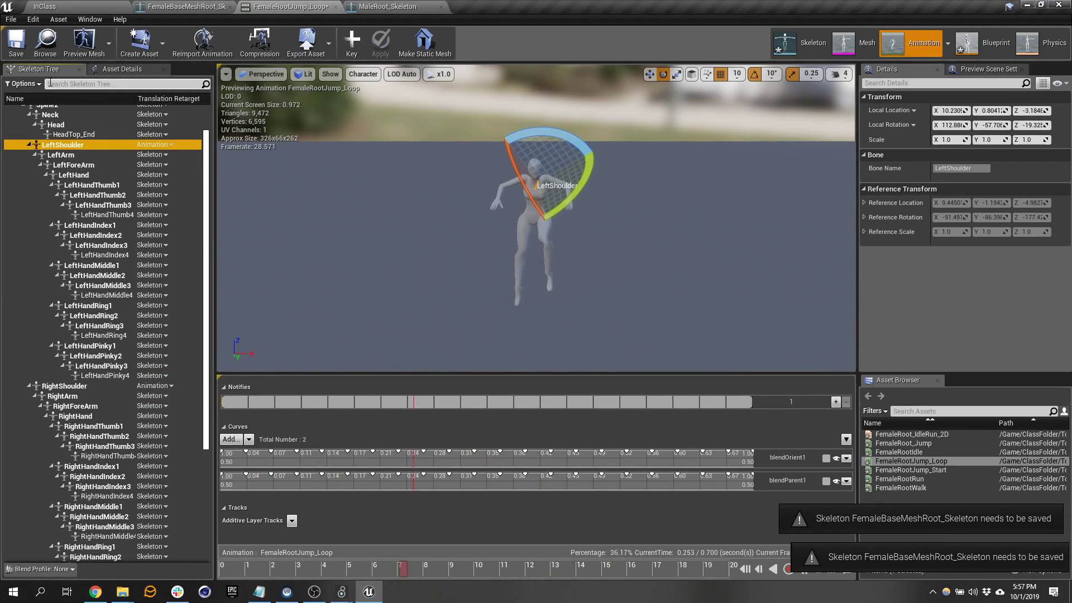
left_click(21, 55)
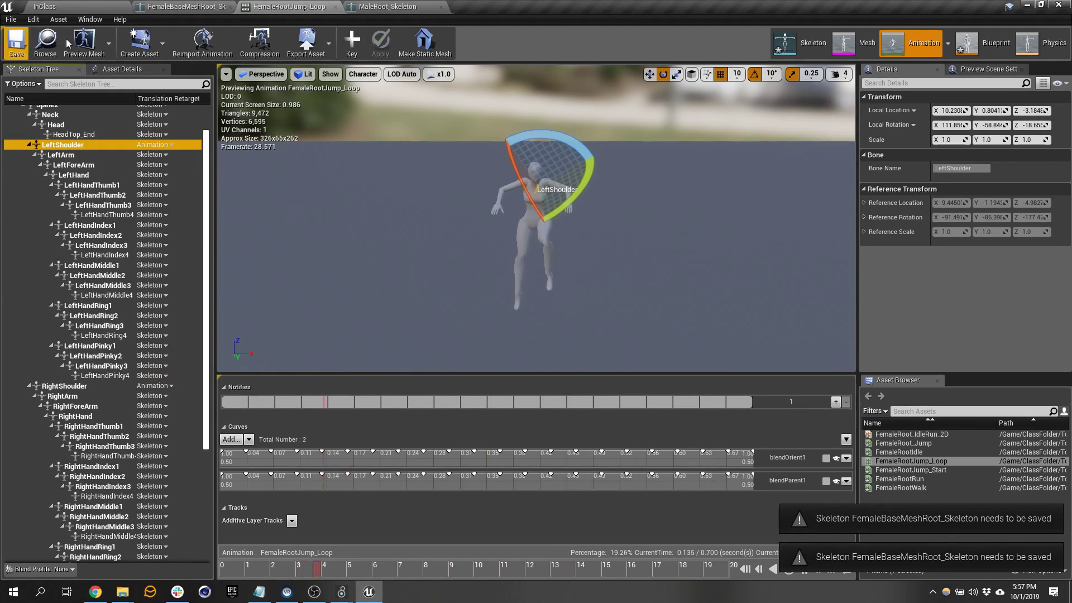
In the InClass level, select the ThirdPersonCharacter and set its skeletal mesh to FemaleBaseMeshRoot.
left_click(44, 6)
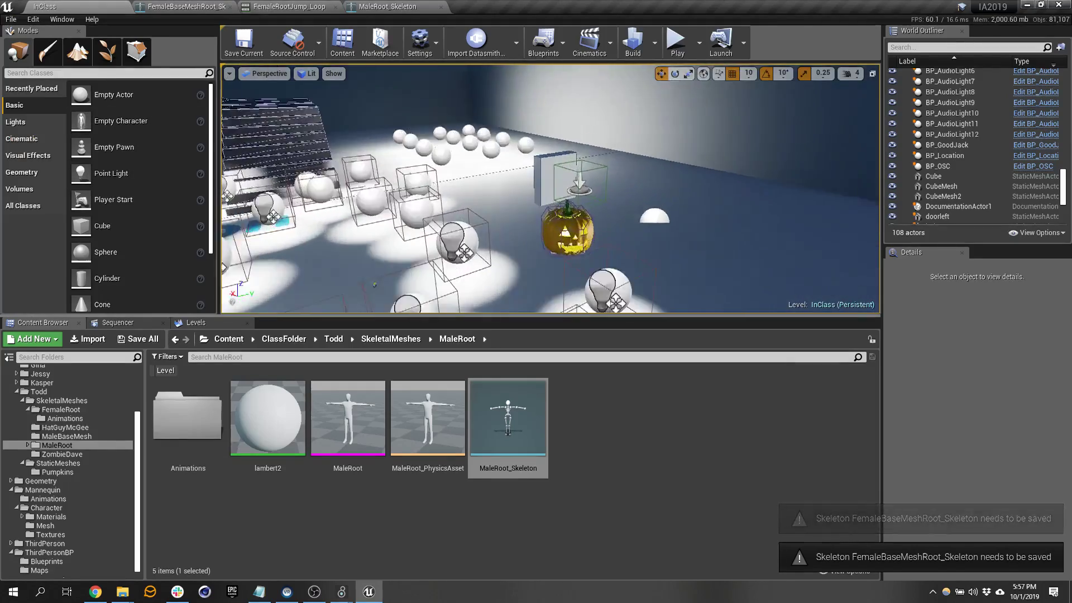
right_click_drag(551, 188, 492, 190)
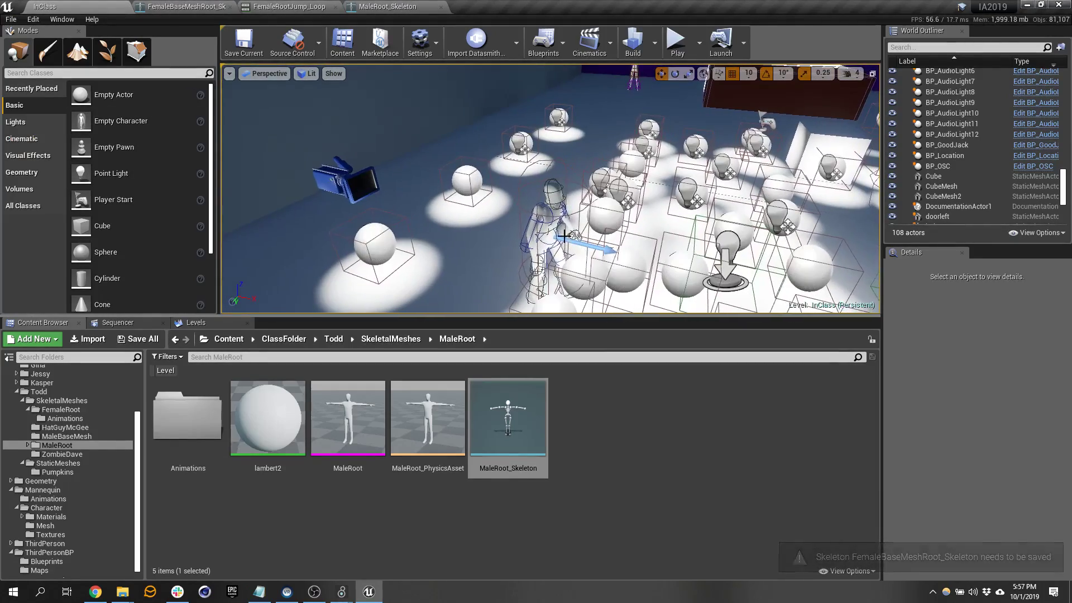
left_click(544, 222)
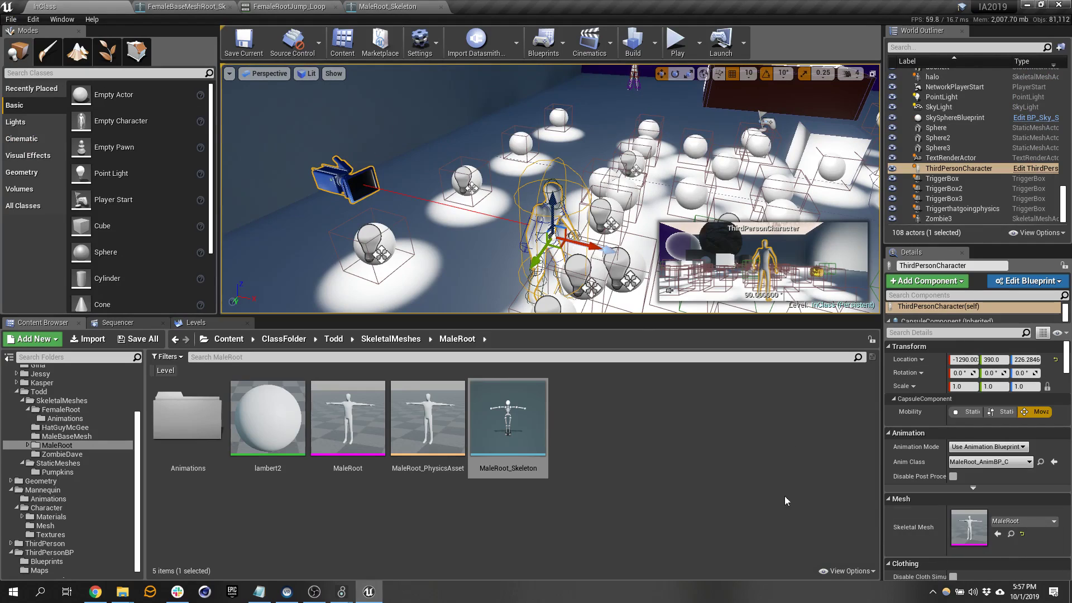
left_click(1026, 524)
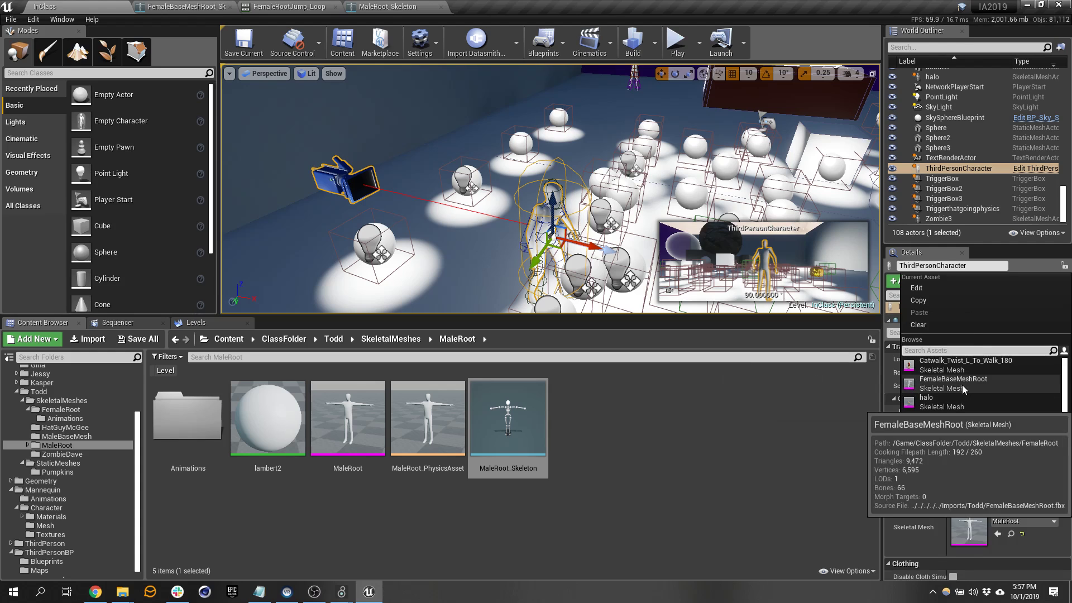
left_click(969, 384)
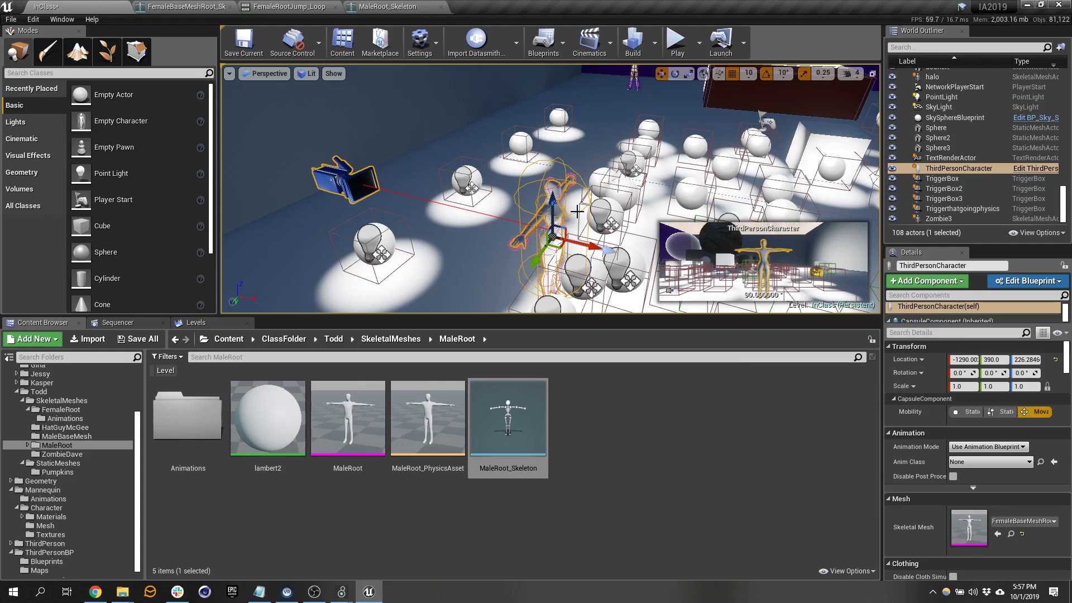
Set the ThirdPersonCharacter's Anim Class to FemaleRoot_AnimBP.
right_click_drag(549, 240, 607, 138)
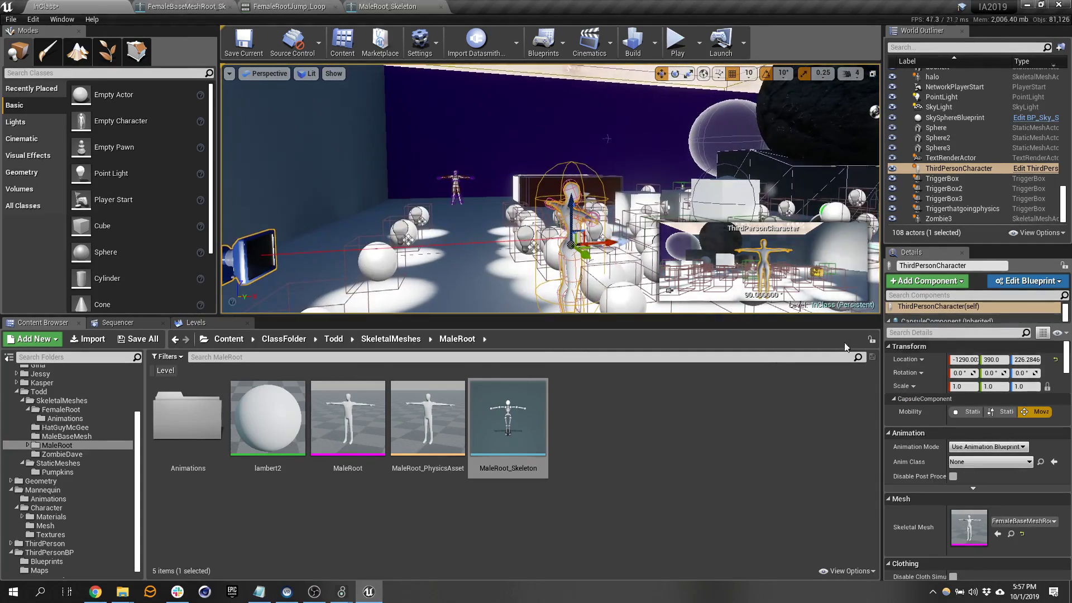
left_click(997, 462)
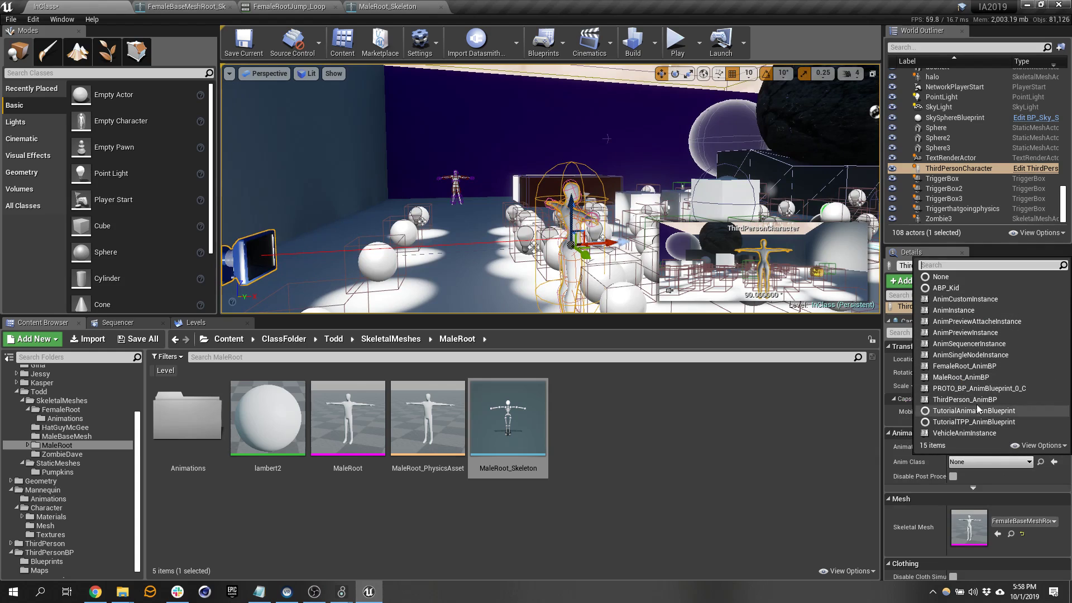
left_click(955, 365)
Play the level, run and jump the female character around to check its retargeted animations, and end the play session.
left_click_drag(578, 150, 695, 178, "alt")
left_click(678, 40)
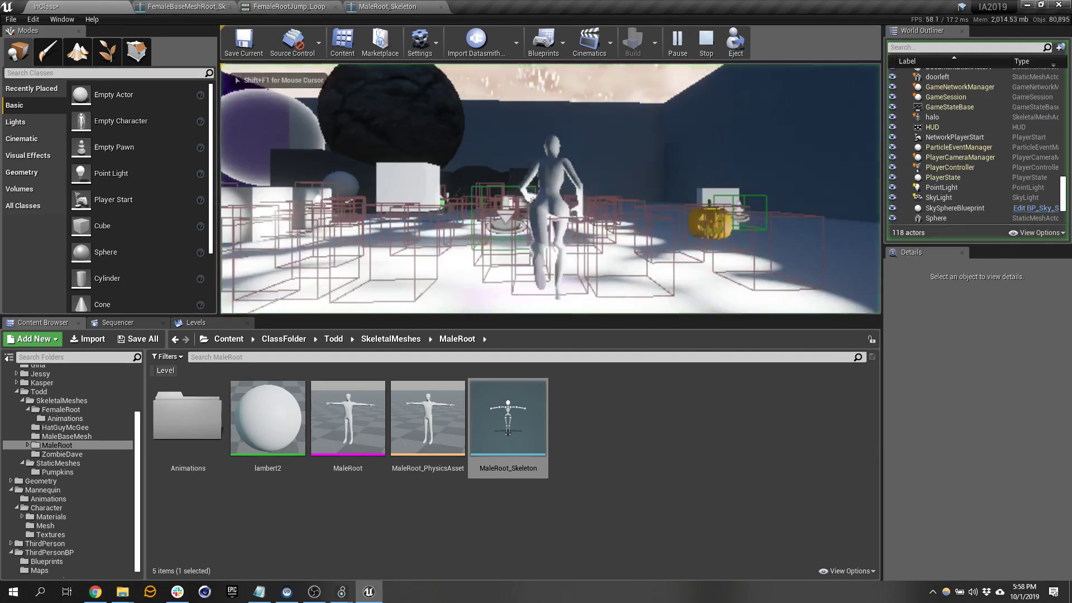
key("w")
key("d")
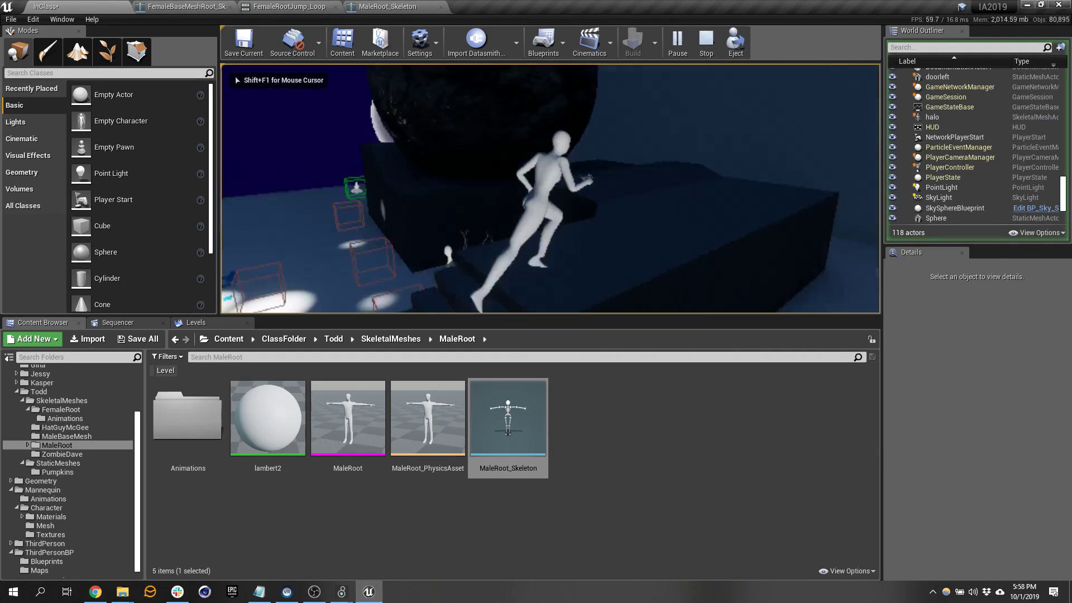
key("a")
key("w")
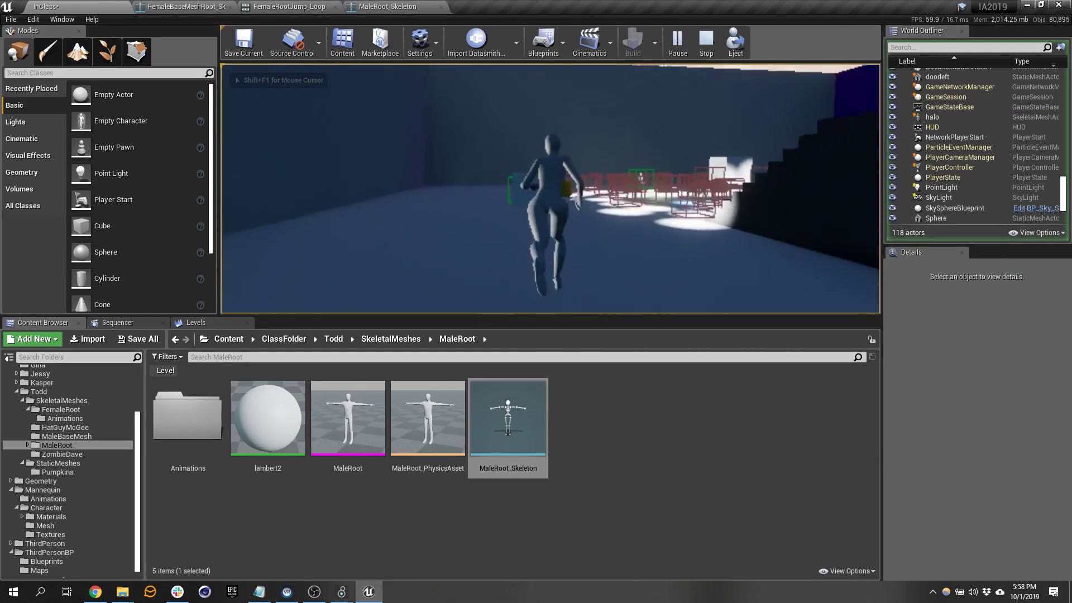
key("space")
key("a")
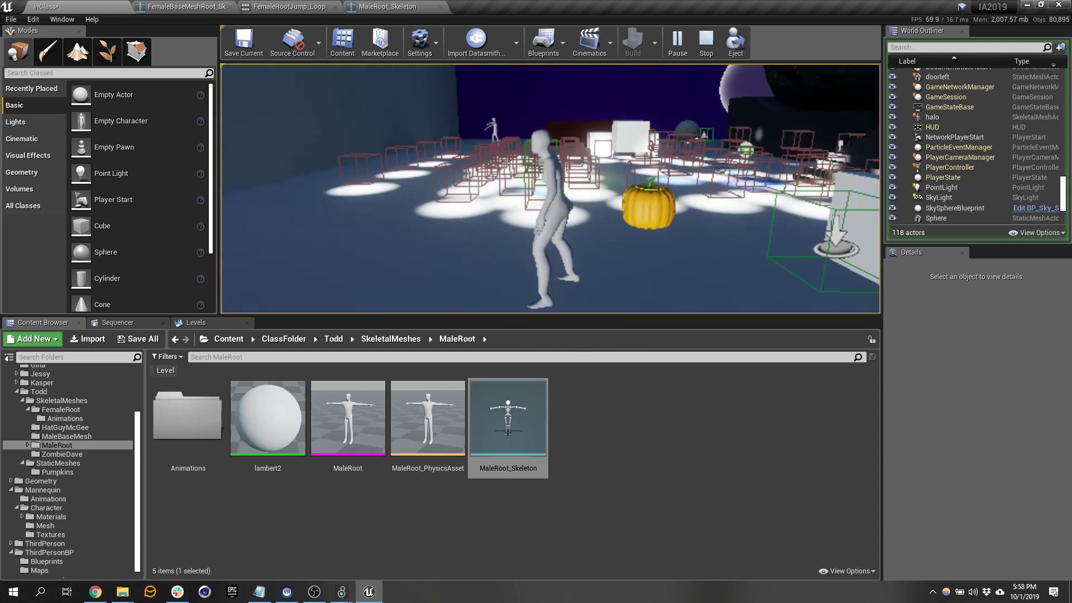
key("w")
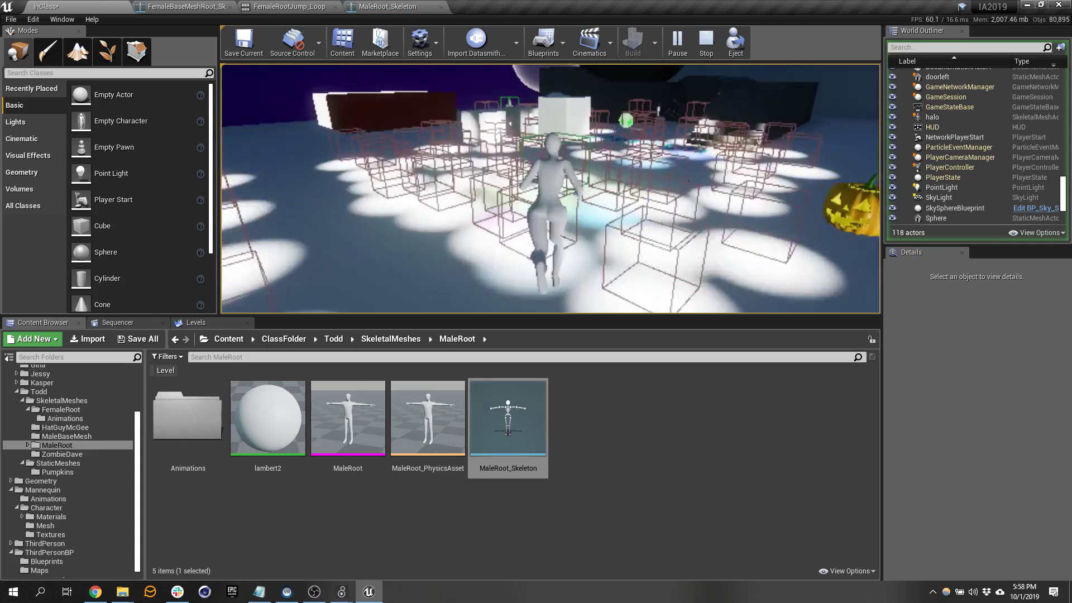
key("a")
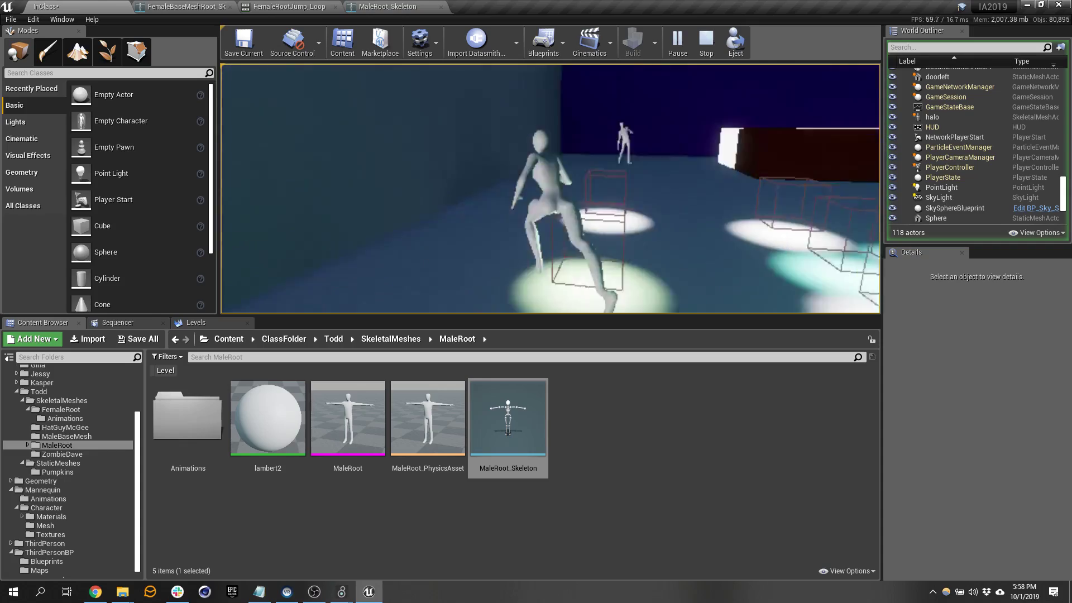
key("w")
key("w")
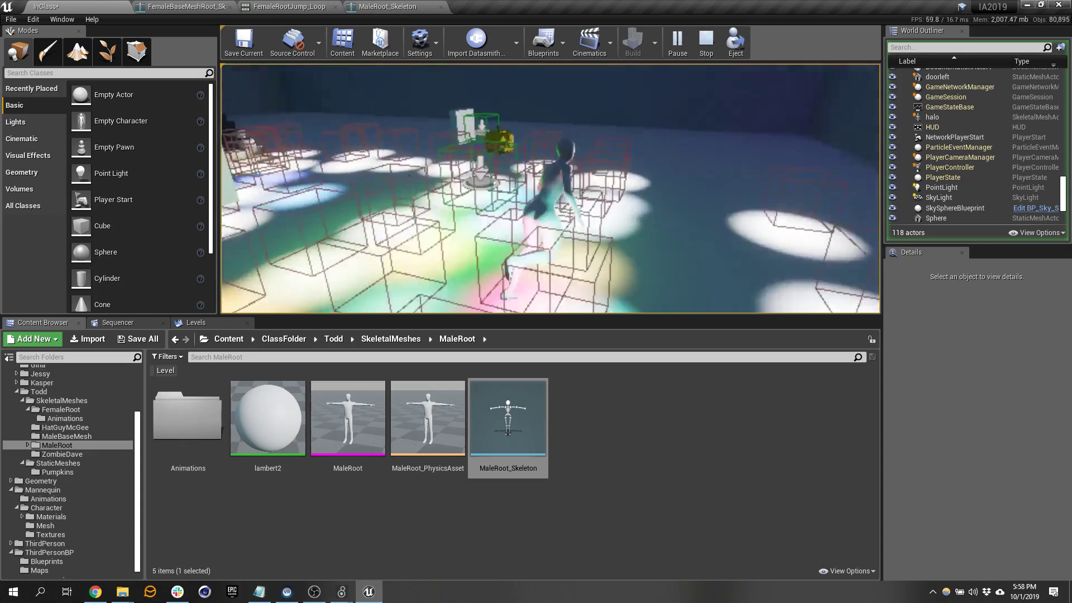
key("w")
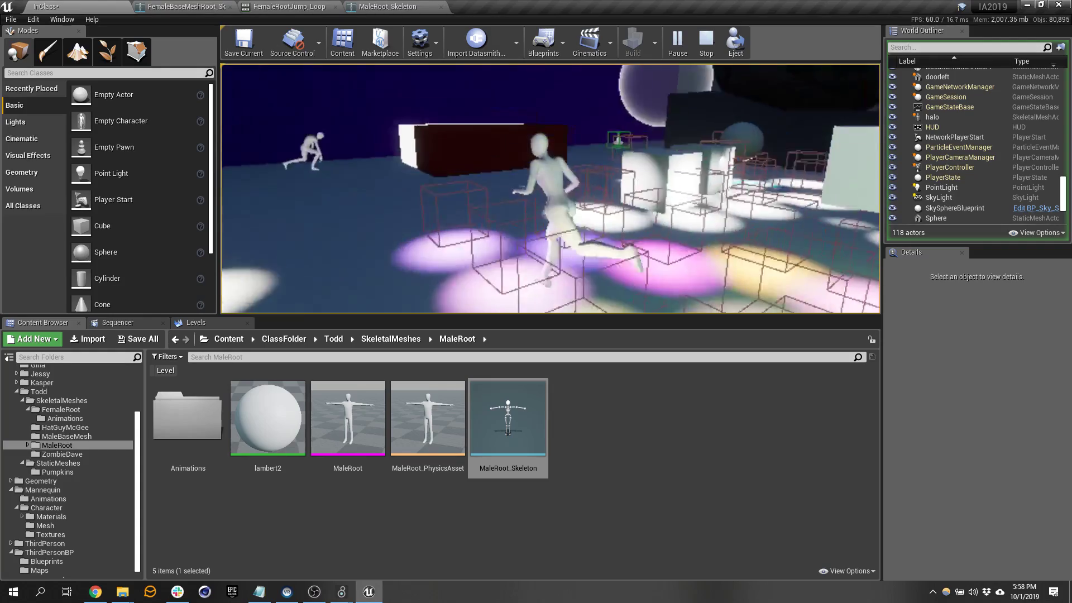
key("w")
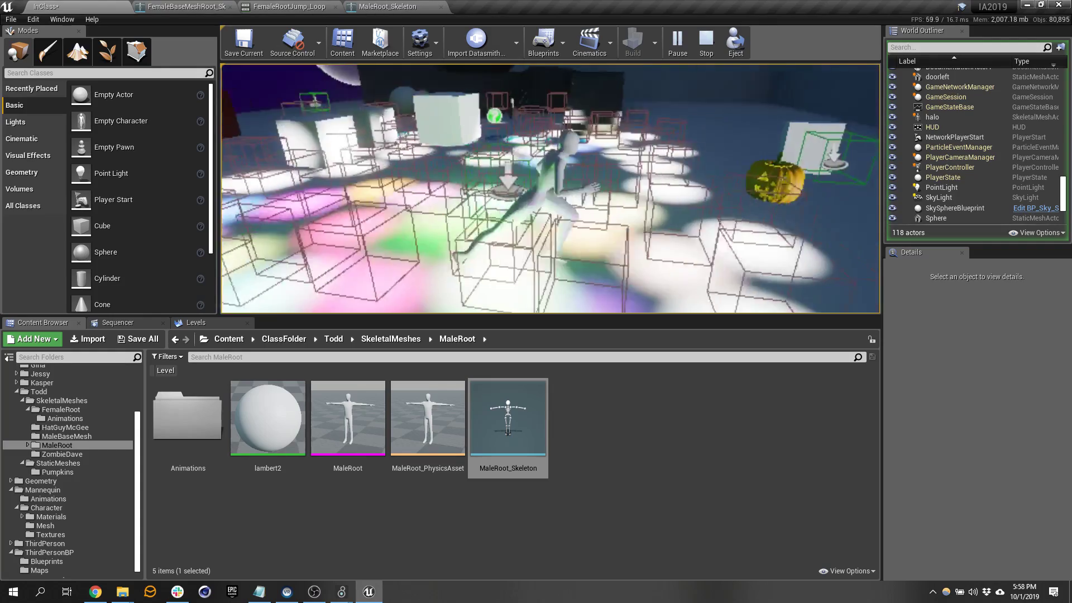
key("Escape")
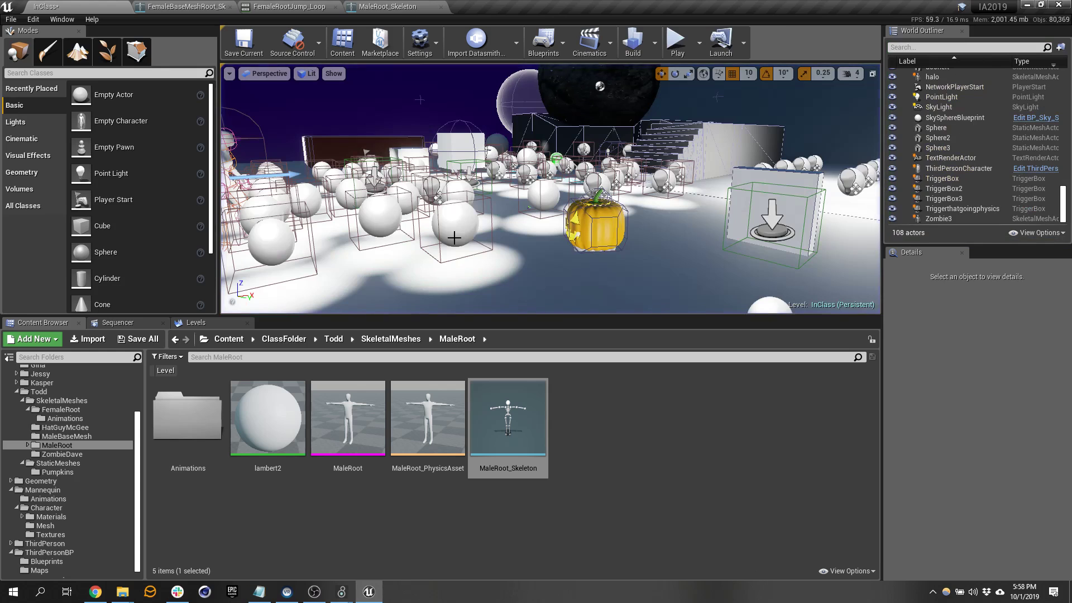
Switch to Chrome, check the Week 5 topics in the 3D for Interactive Applications 2019 document, and return to Unreal Editor.
right_click_drag(659, 249, 569, 249)
key("alt+Tab")
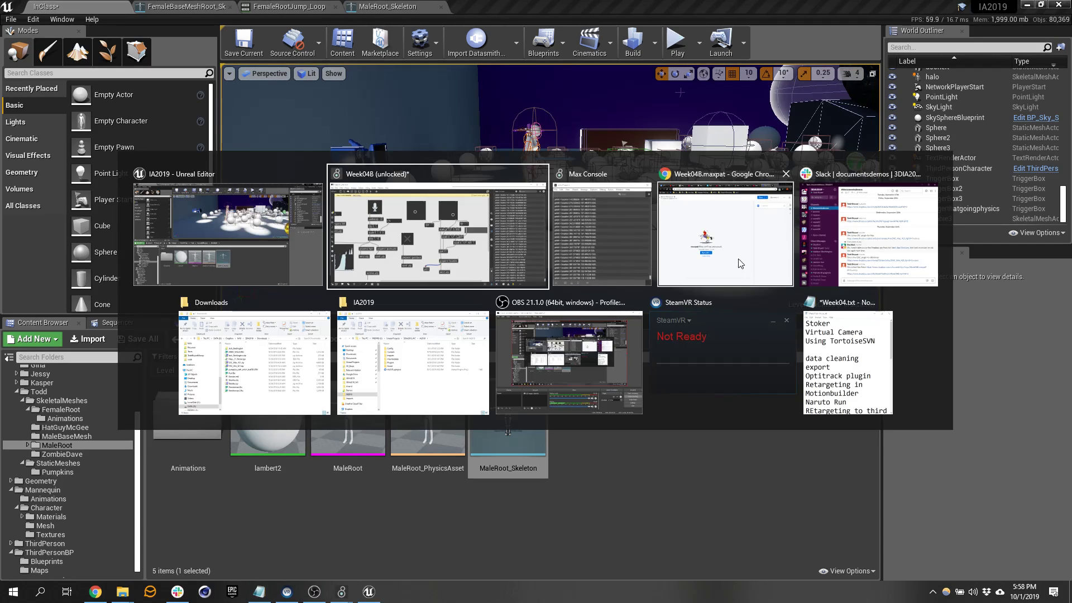
left_click(701, 233)
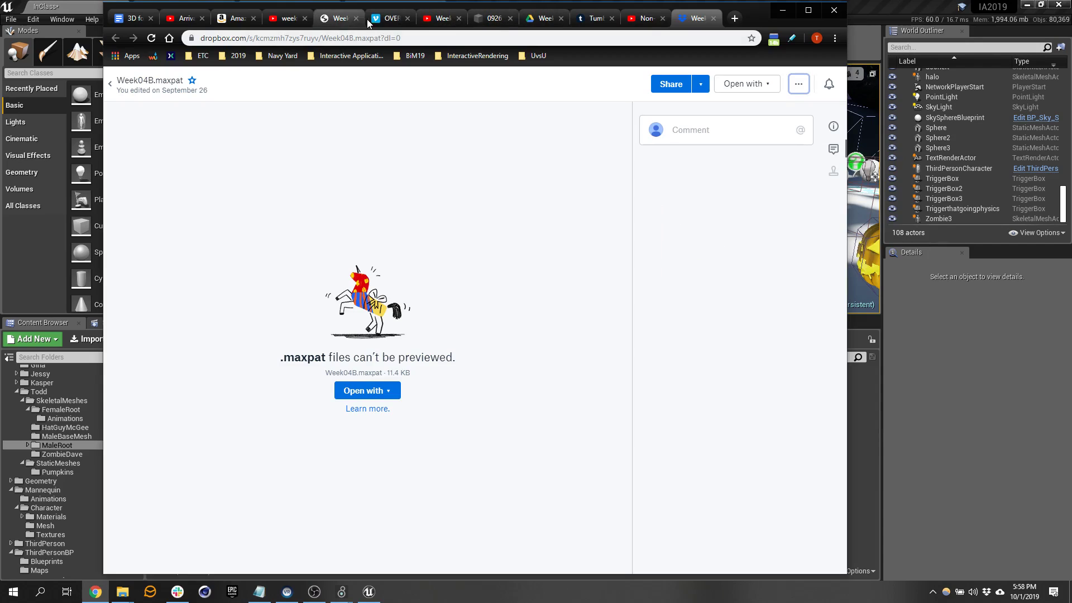
left_click(131, 18)
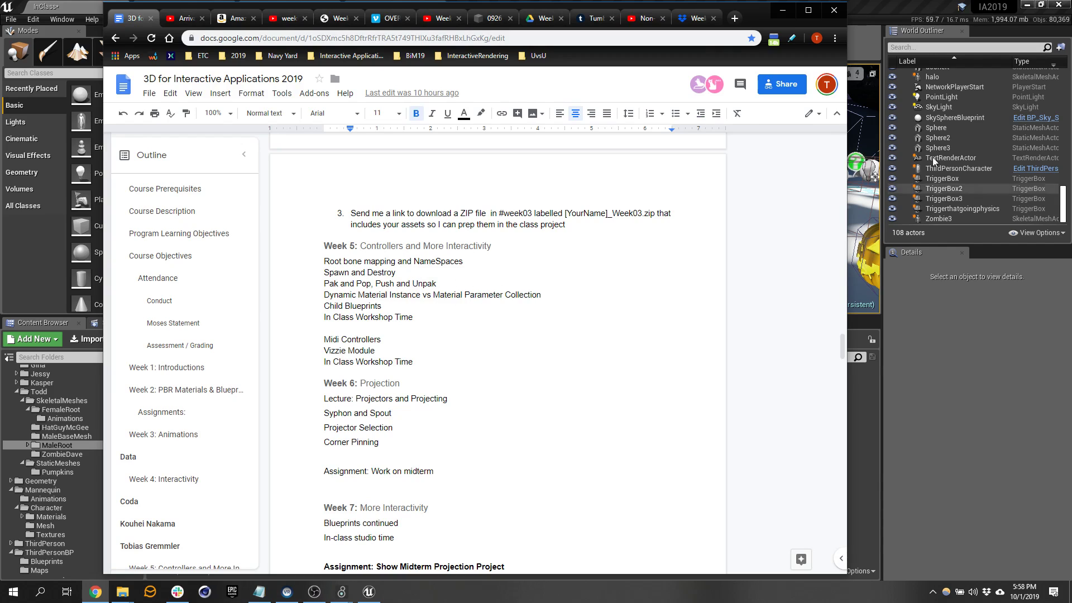
left_click(783, 10)
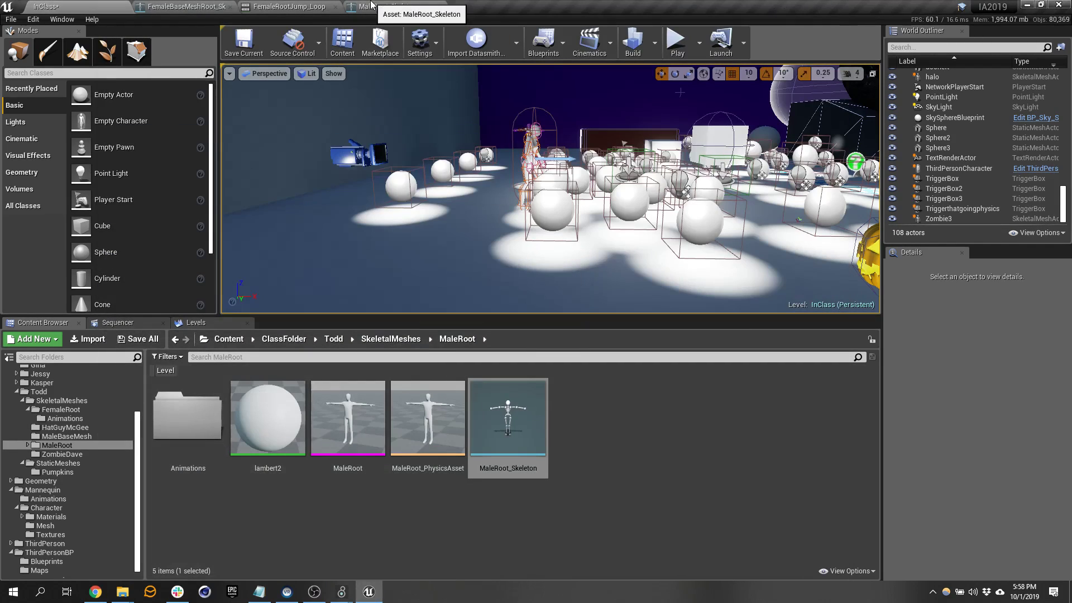
right_click_drag(436, 181, 417, 166)
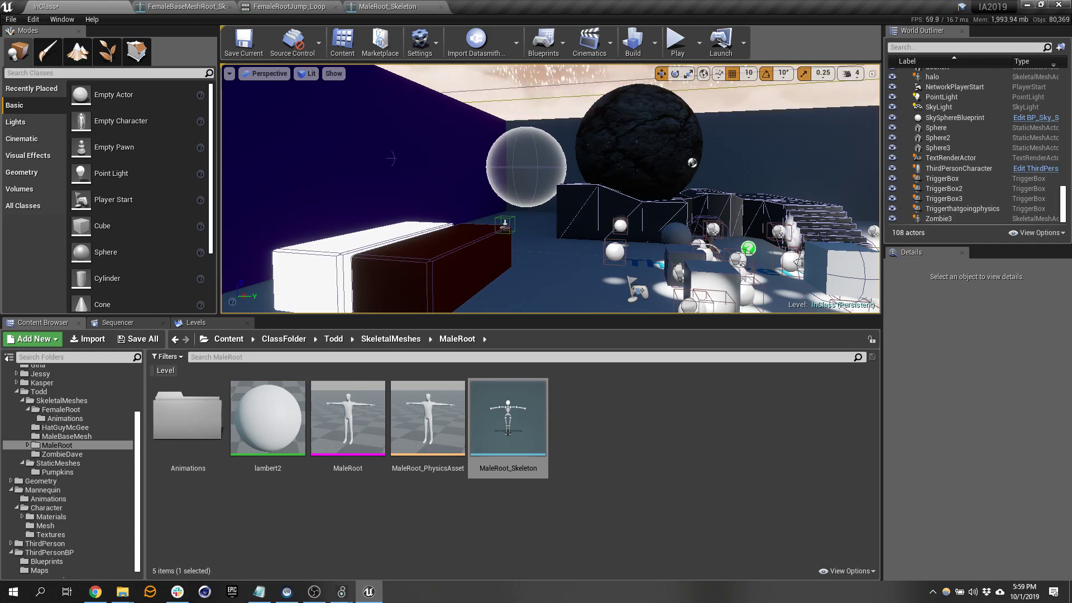
mouse_move(658, 165)
right_mouse_down()
mouse_move(683, 179)
mouse_move(658, 165)
right_mouse_up()
left_click(620, 140)
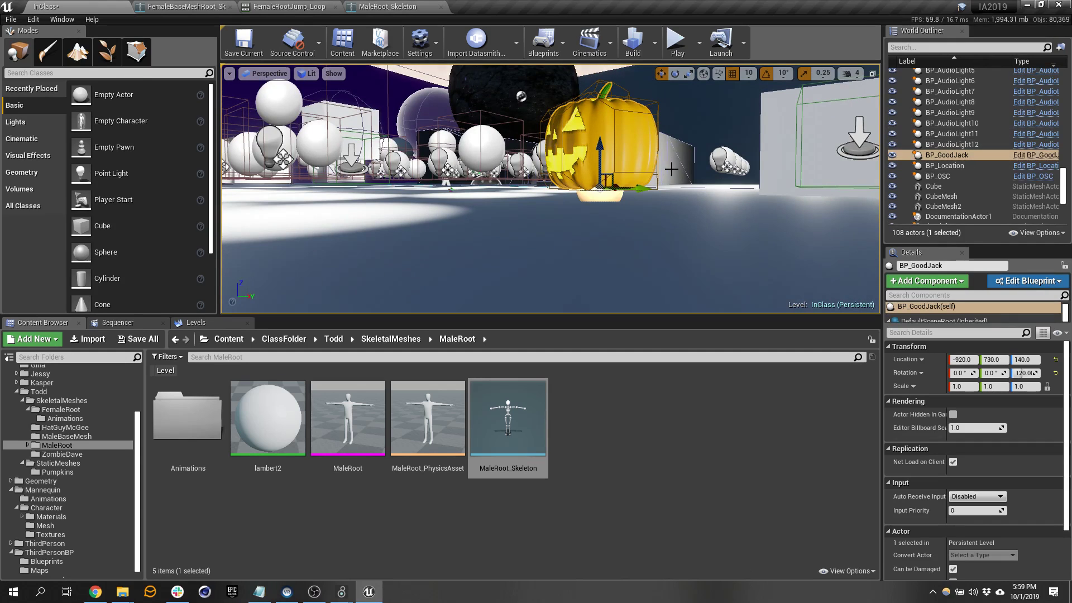
left_click_drag(671, 169, 759, 182, "alt")
right_click_drag(671, 169, 628, 181)
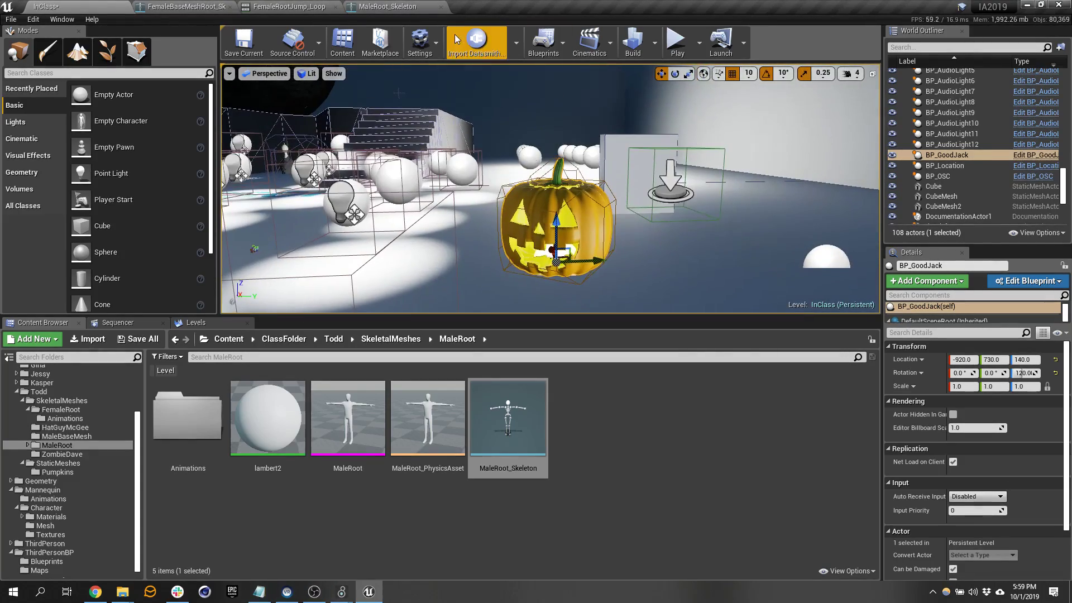
right_click_drag(715, 218, 686, 154)
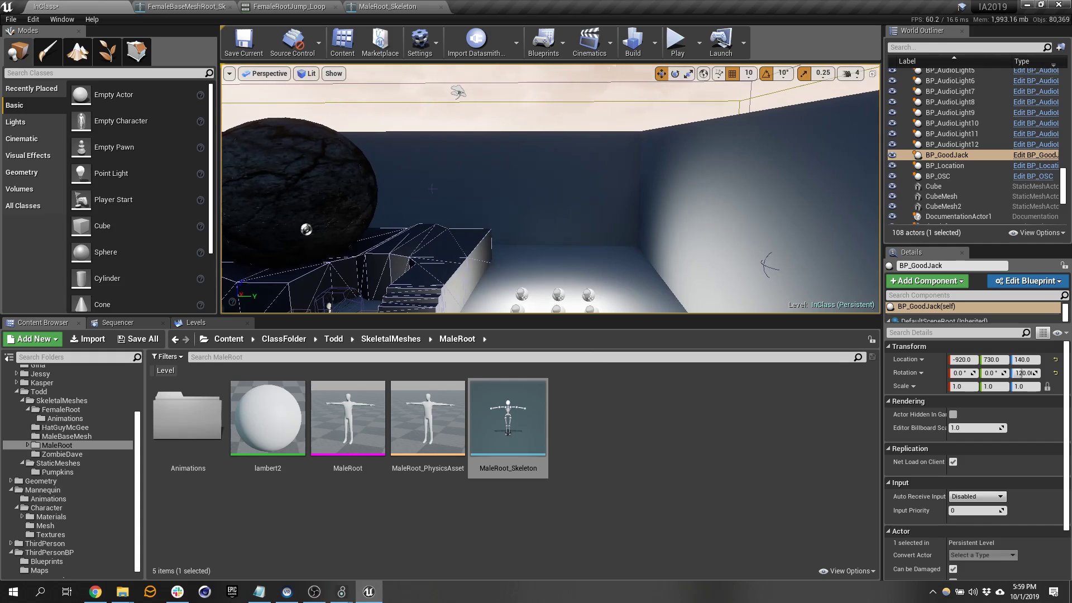
right_click_drag(665, 207, 599, 207)
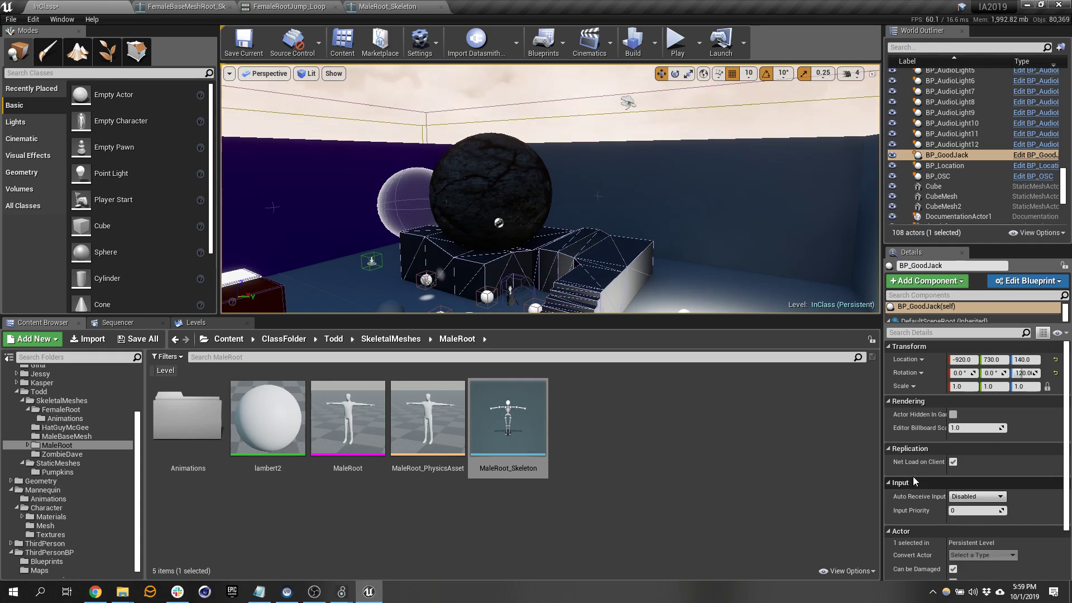
Create an Actor Blueprint Class named BP_Spawner in the Assets/Blueprint folder.
right_click_drag(630, 238, 651, 268)
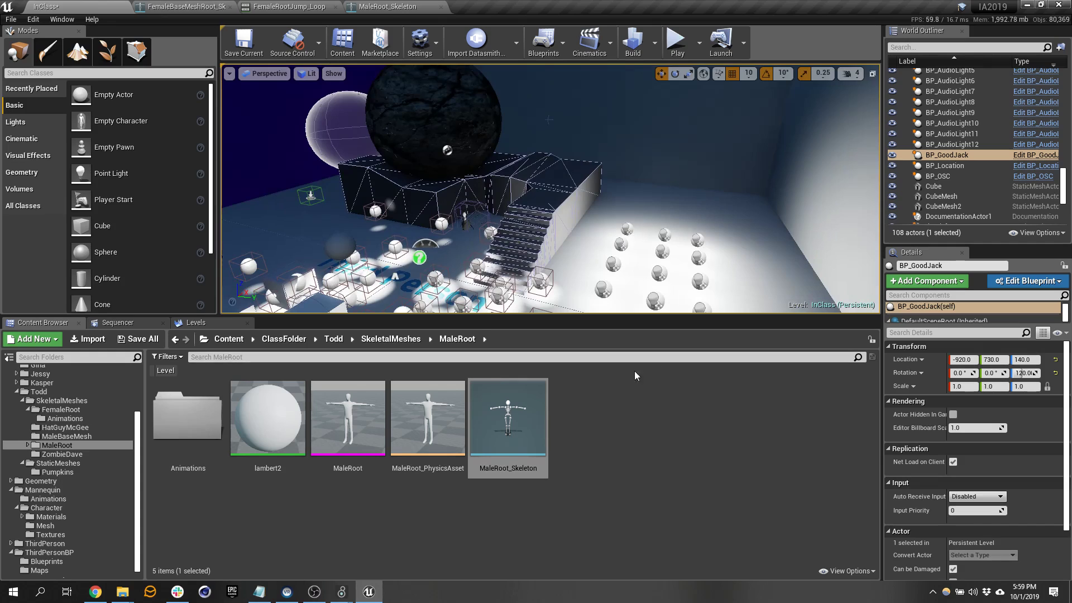
scroll(61, 401, "up", 5)
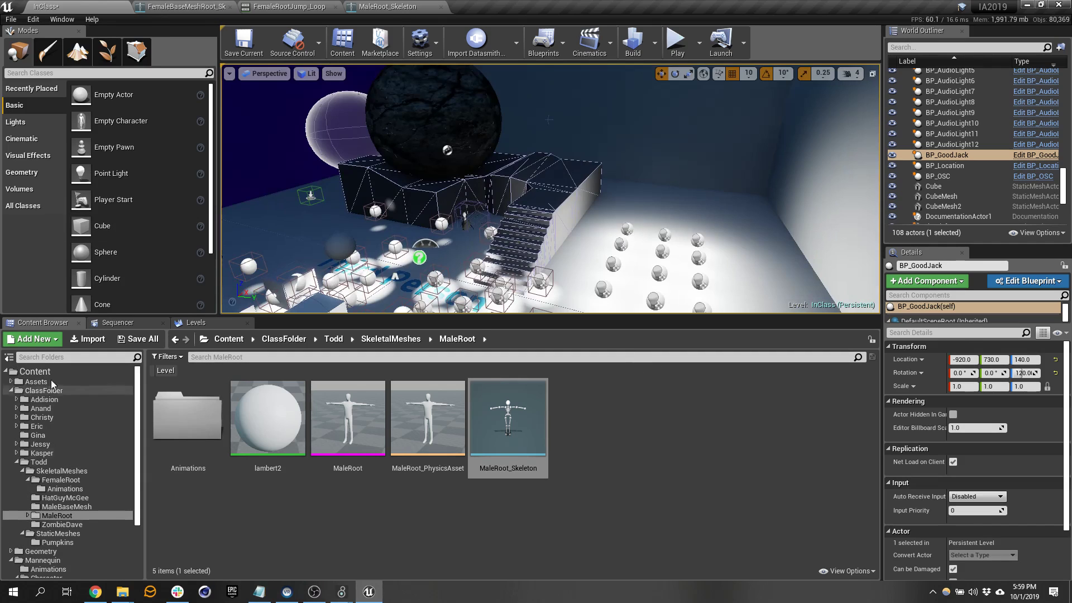
left_click(66, 382)
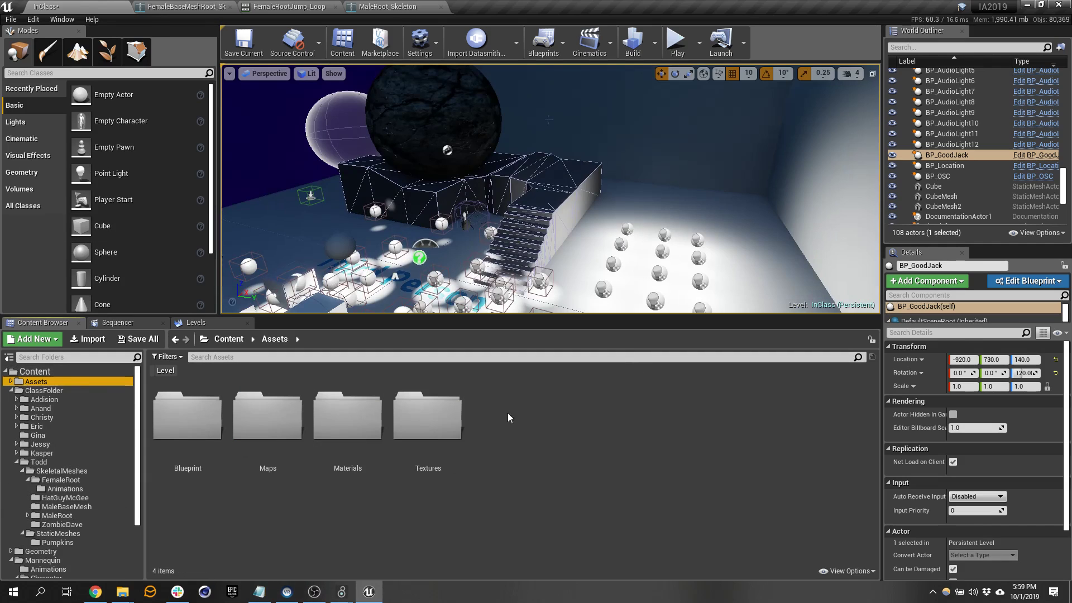
double_click(202, 404)
right_click(567, 413)
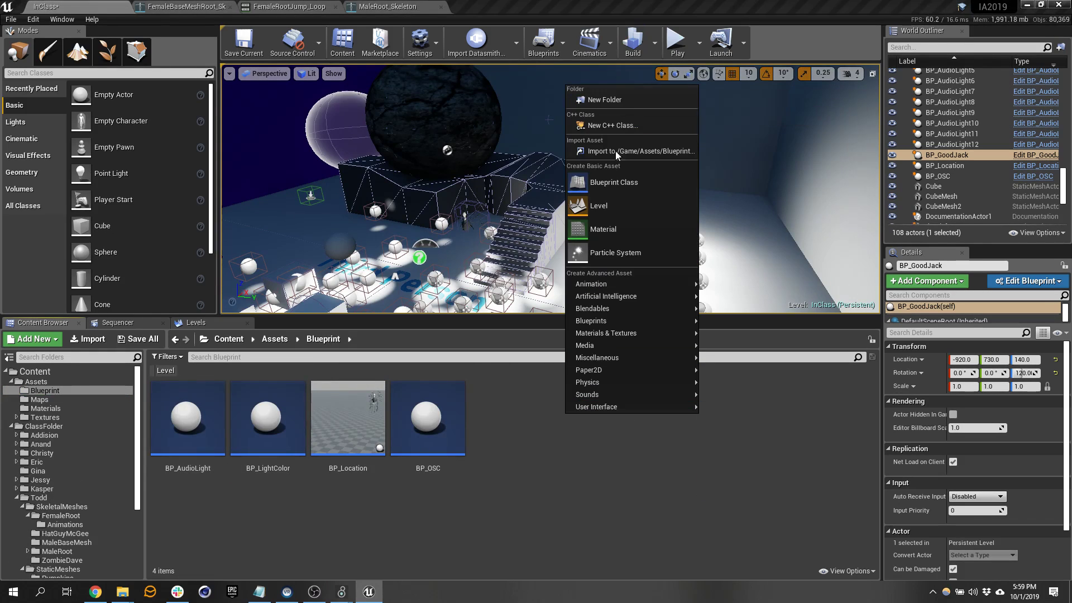
left_click(625, 186)
left_click(441, 208)
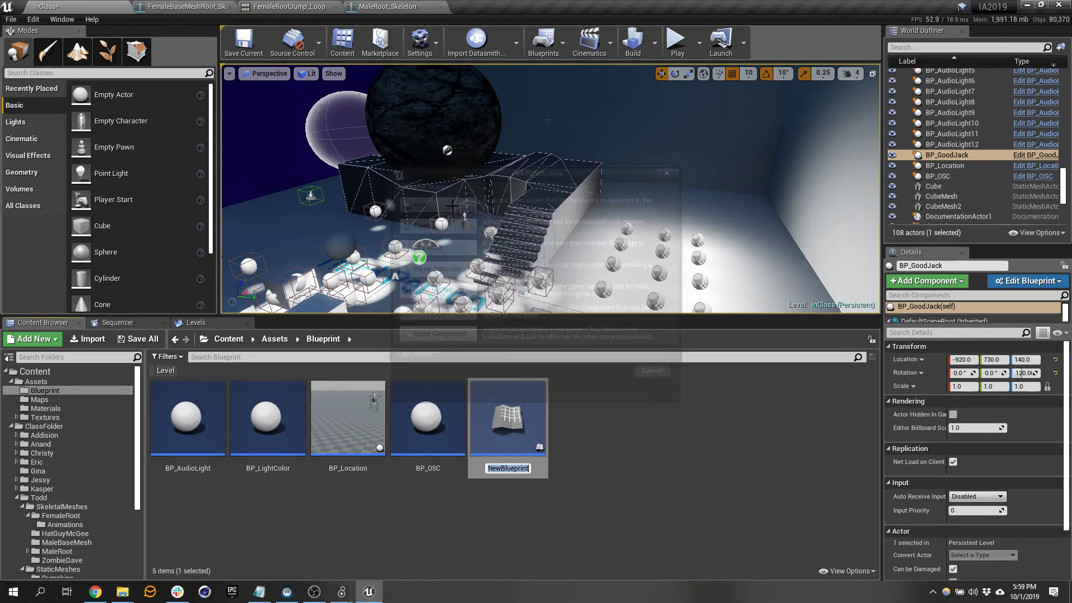
type("?")
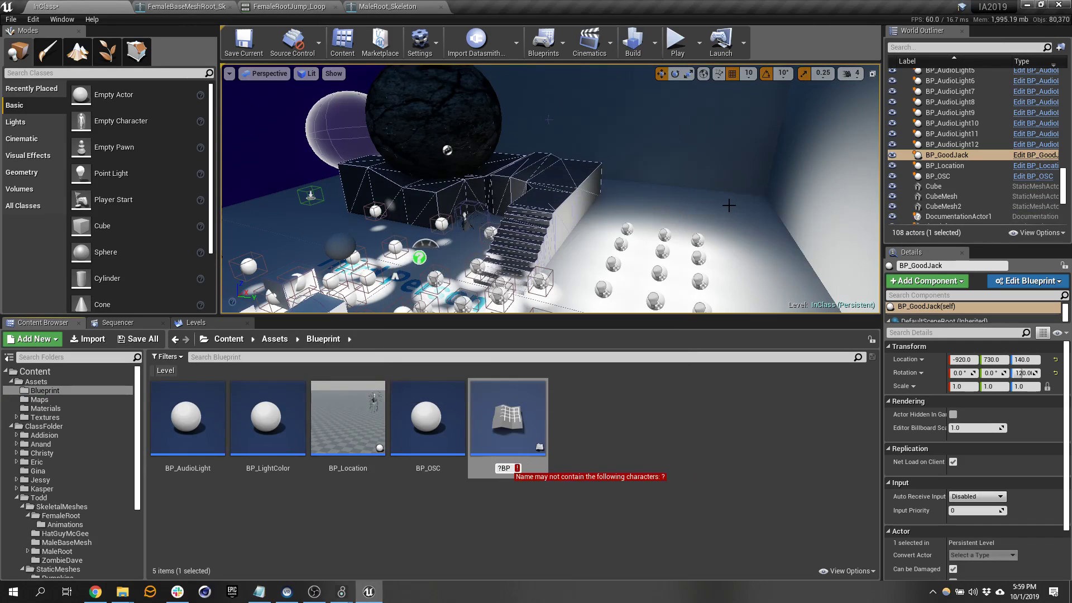
key("BackSpace")
type("BP")
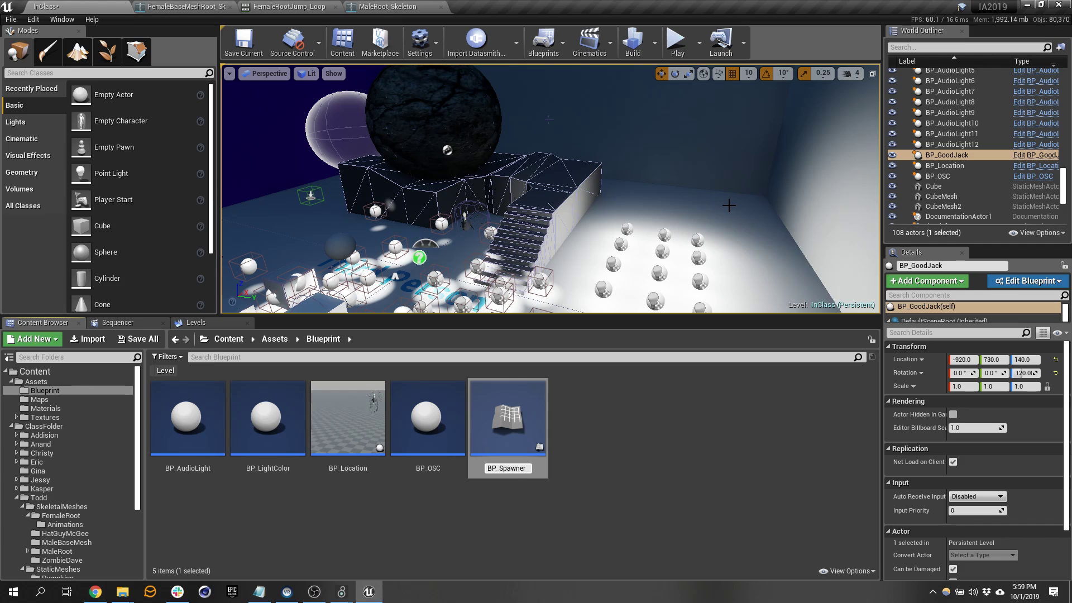
key("Return")
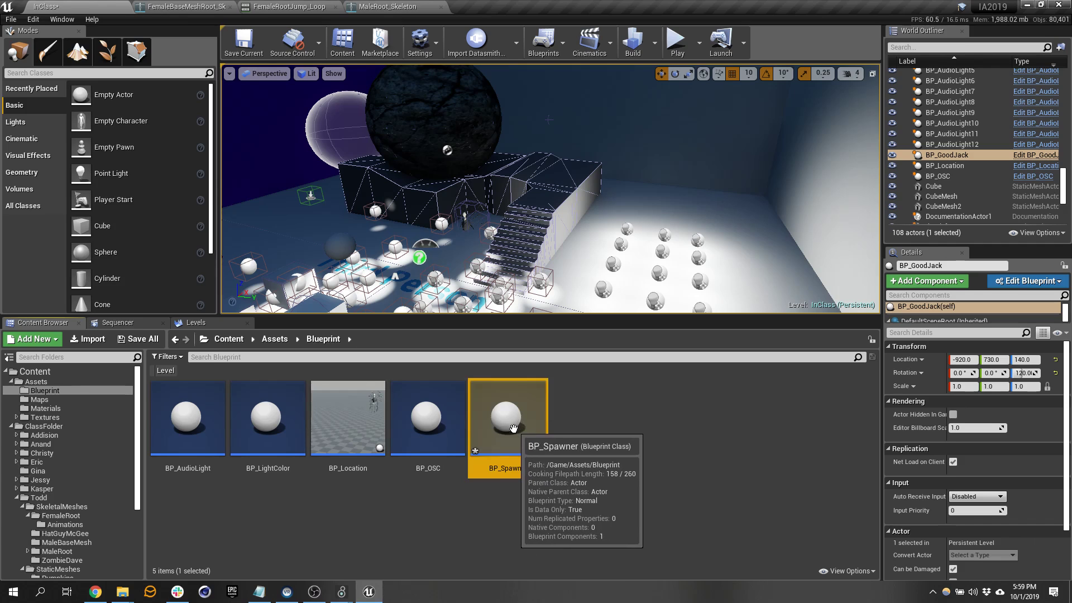
Place BP_Spawner in the InClass level and raise it above the dark sphere to a height of about 1070.
left_click_drag(505, 416, 575, 97)
key("f")
left_click_drag(509, 142, 508, 47)
right_click_drag(509, 101, 486, 101)
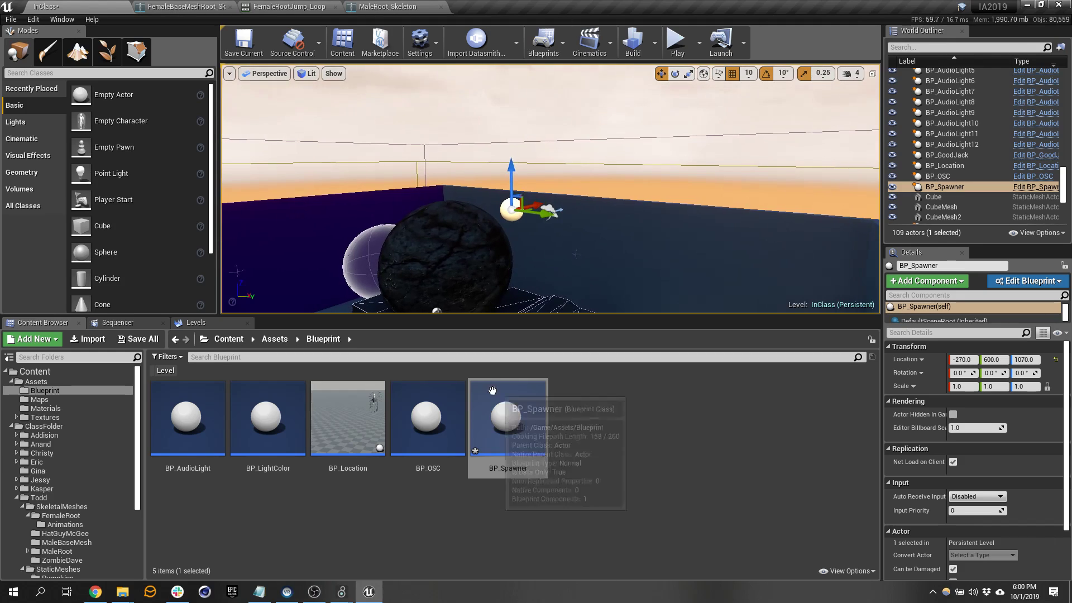
Open the BP_Spawner blueprint for editing and add a Box Collision component to it.
double_click(506, 424)
left_click_drag(463, 8, 449, 225)
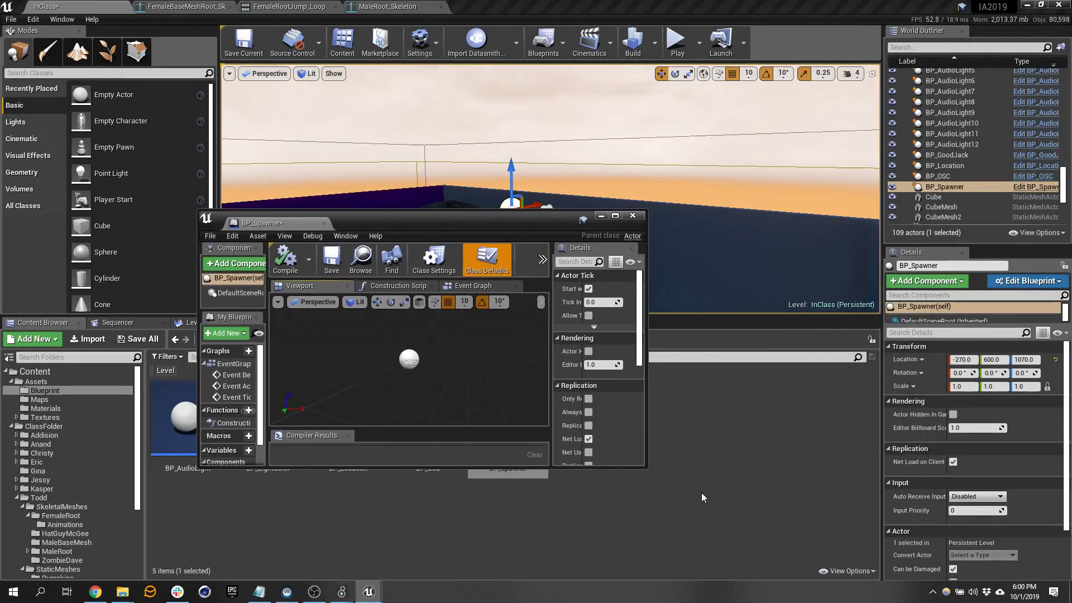
left_click_drag(646, 465, 752, 516)
left_click_drag(514, 217, 820, 259)
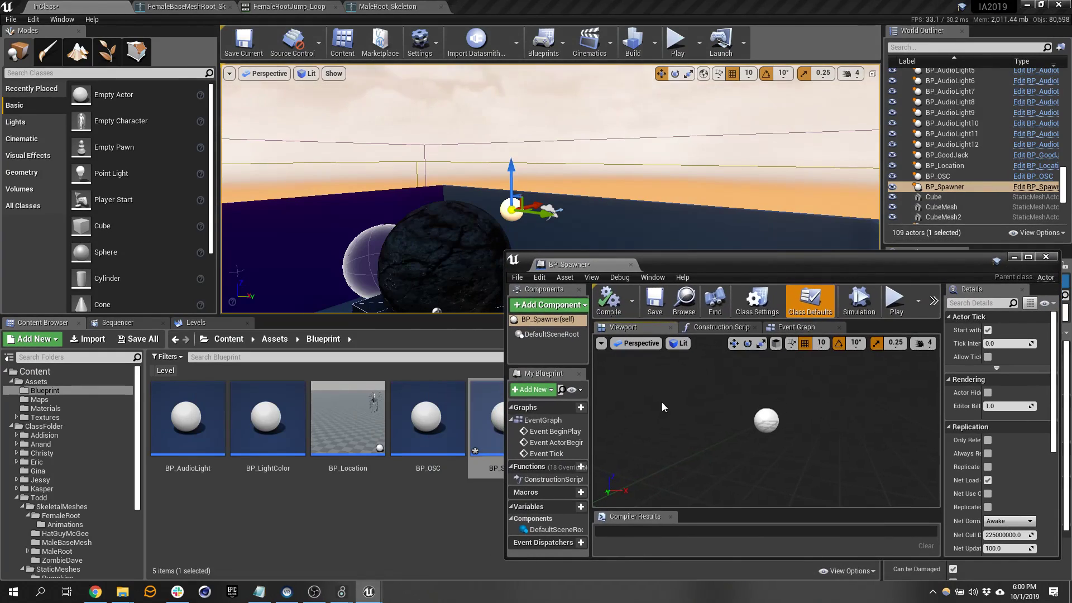
left_click(551, 304)
scroll(611, 426, "down", 5)
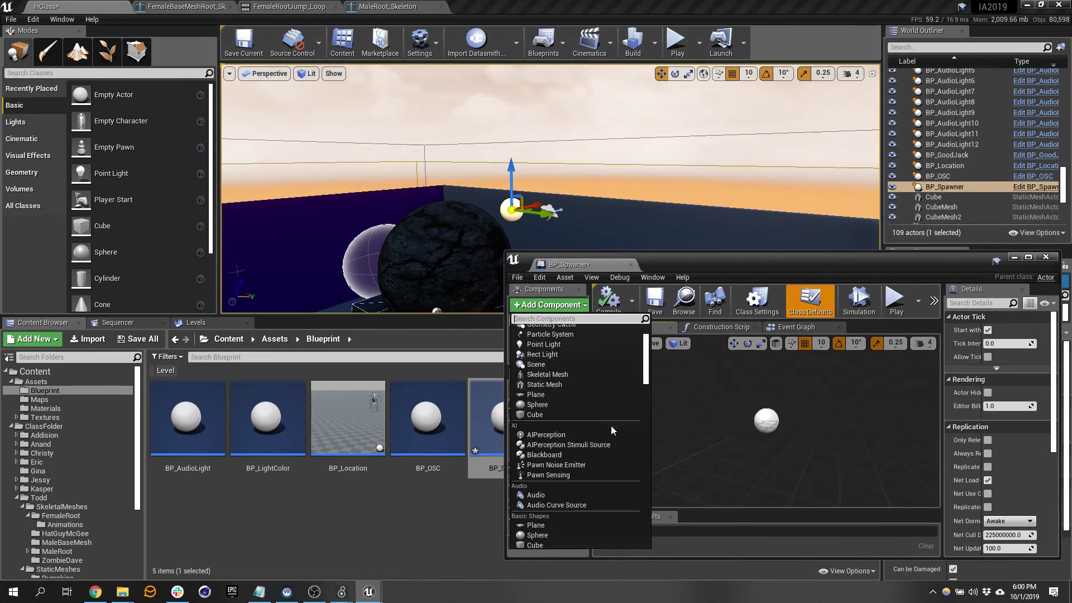
scroll(605, 418, "down", 5)
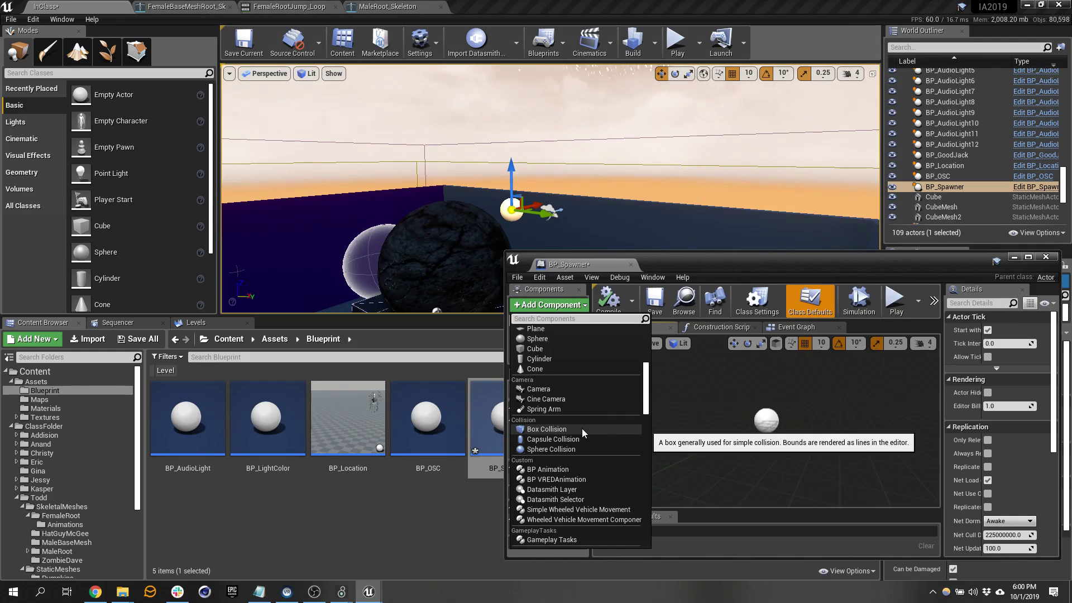
left_click(581, 428)
Enlarge the Box component's extent to about 450 in X and 447 in Y.
left_click_drag(810, 260, 377, 201)
left_click_drag(754, 509, 946, 508)
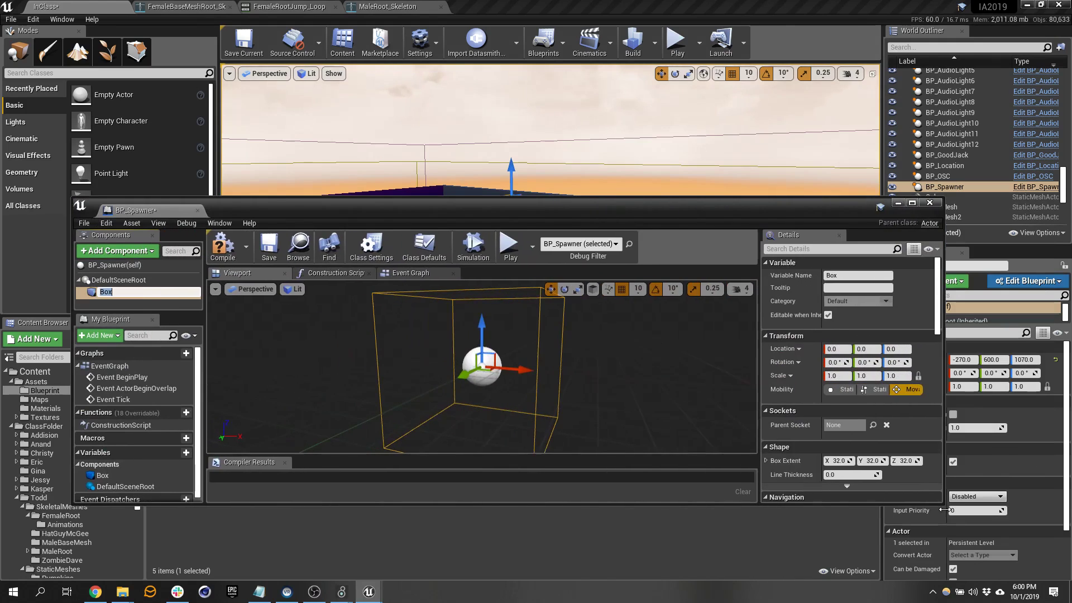
left_click_drag(838, 461, 882, 461)
left_click_drag(575, 208, 539, 284)
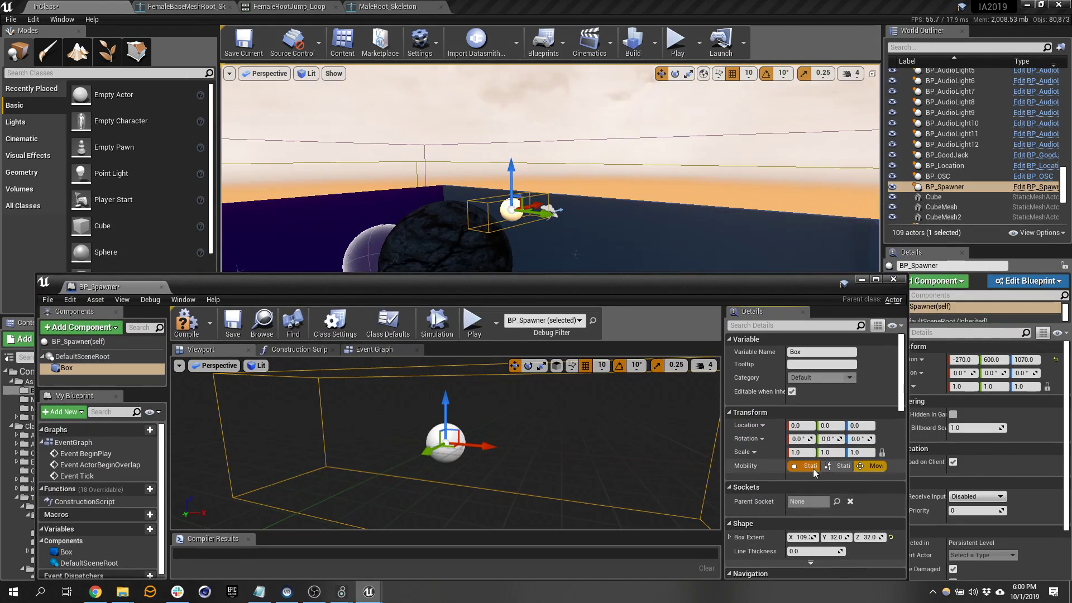
left_click_drag(812, 537, 893, 537)
left_click_drag(801, 537, 837, 537)
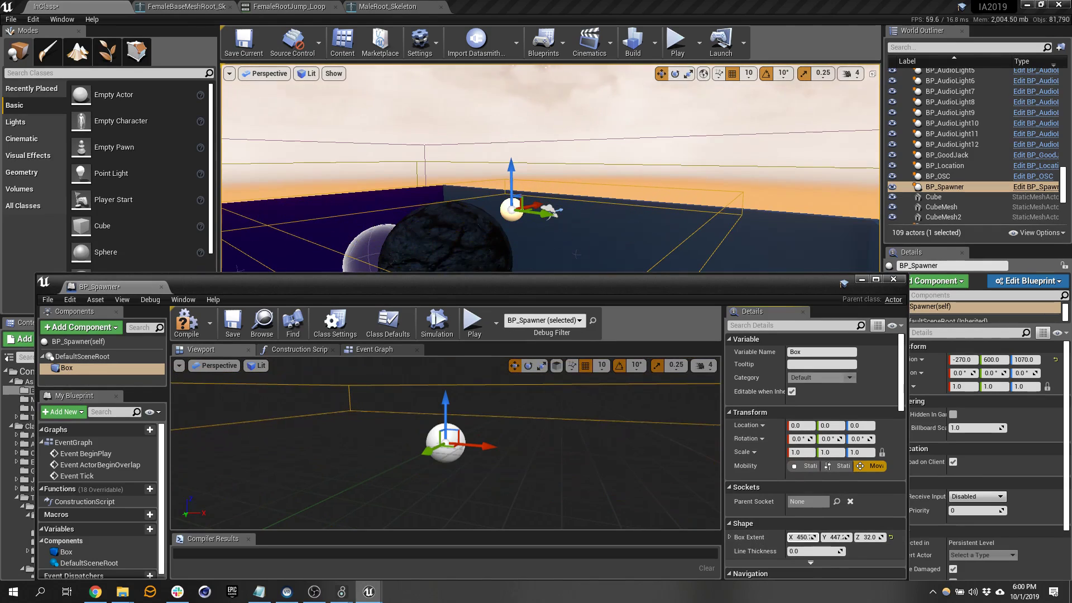
Compile BP_Spawner and dock its blueprint editor into the main editor window.
left_click_drag(691, 286, 714, 160)
scroll(866, 364, "down", 10)
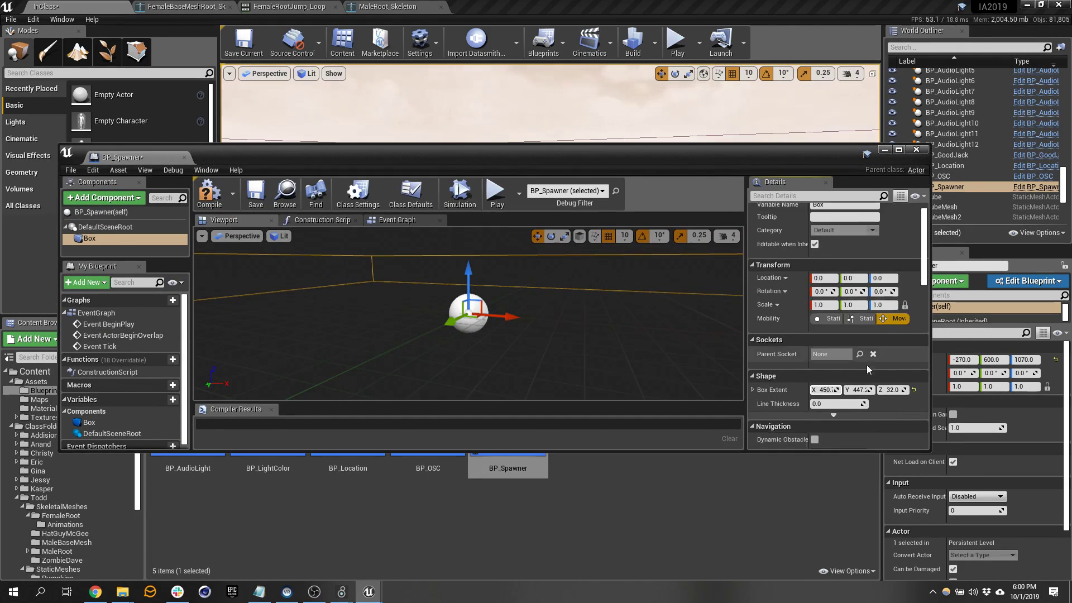
scroll(873, 357, "down", 6)
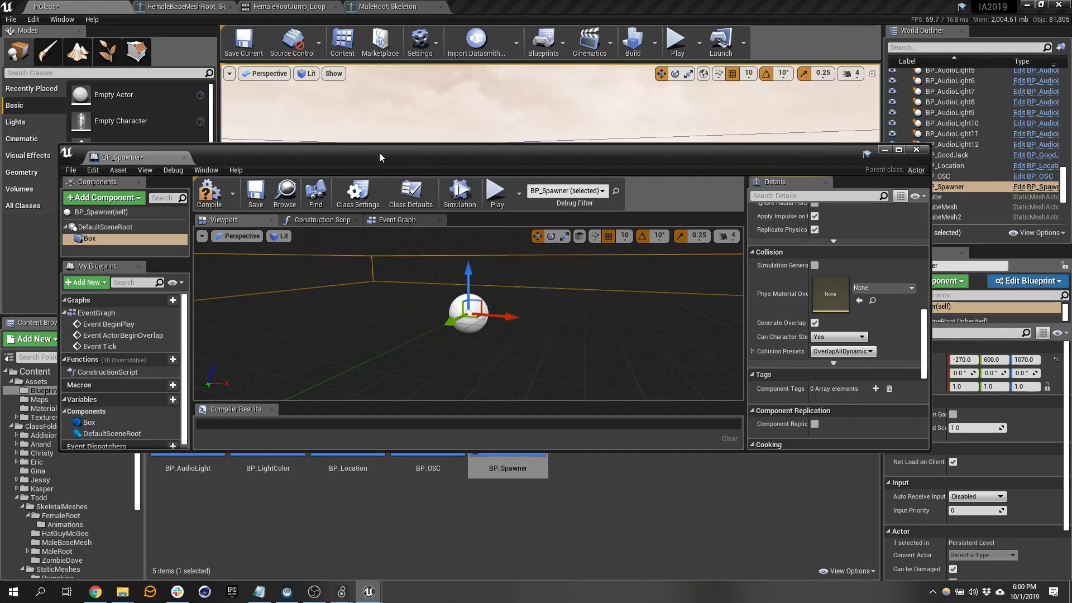
left_click(209, 192)
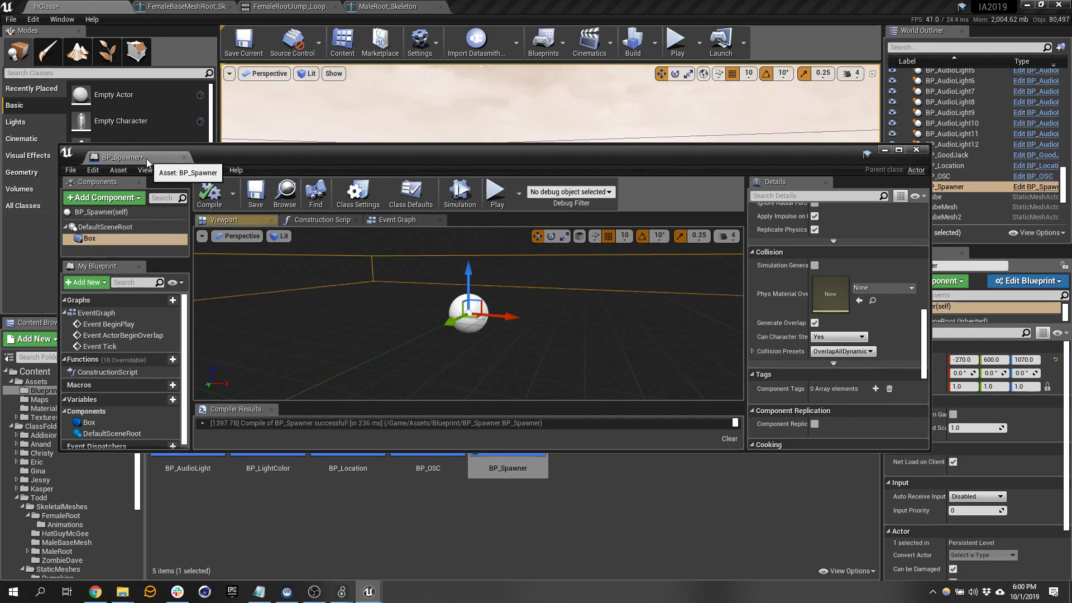
left_click_drag(175, 160, 572, 7)
right_click_drag(500, 134, 552, 136)
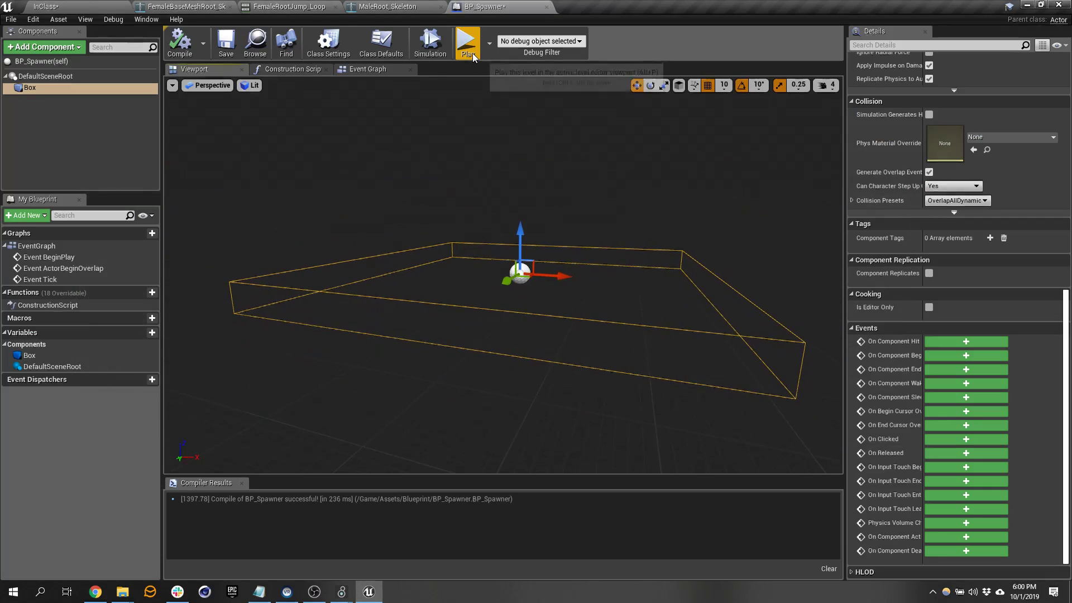
Add a Spawn Actor from Class node to BP_Spawner's Event Graph, in the free space beside the default events.
left_click(369, 69)
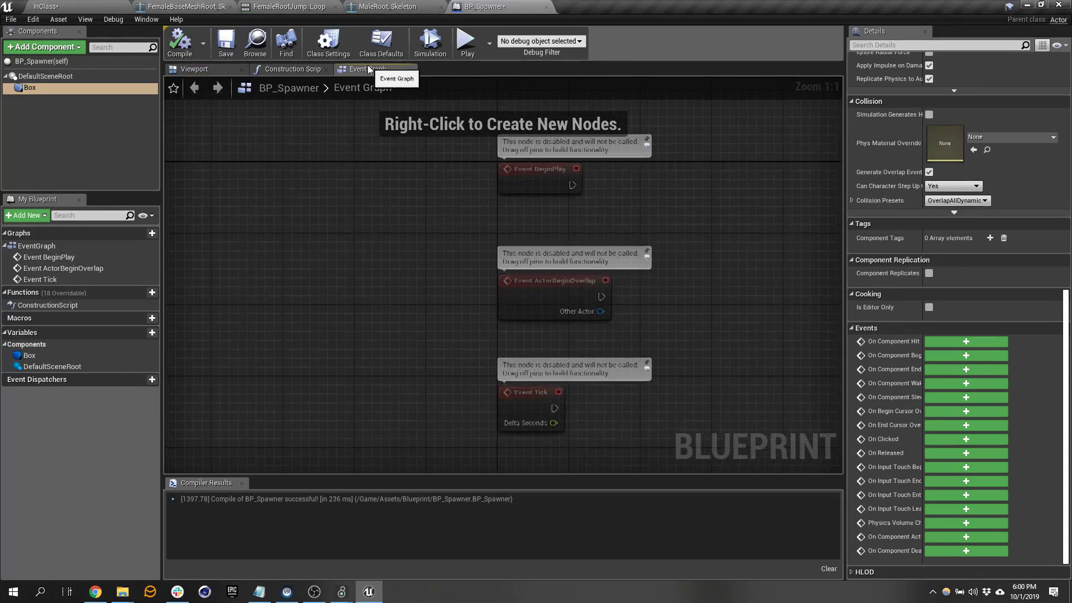
right_click_drag(726, 181, 460, 252)
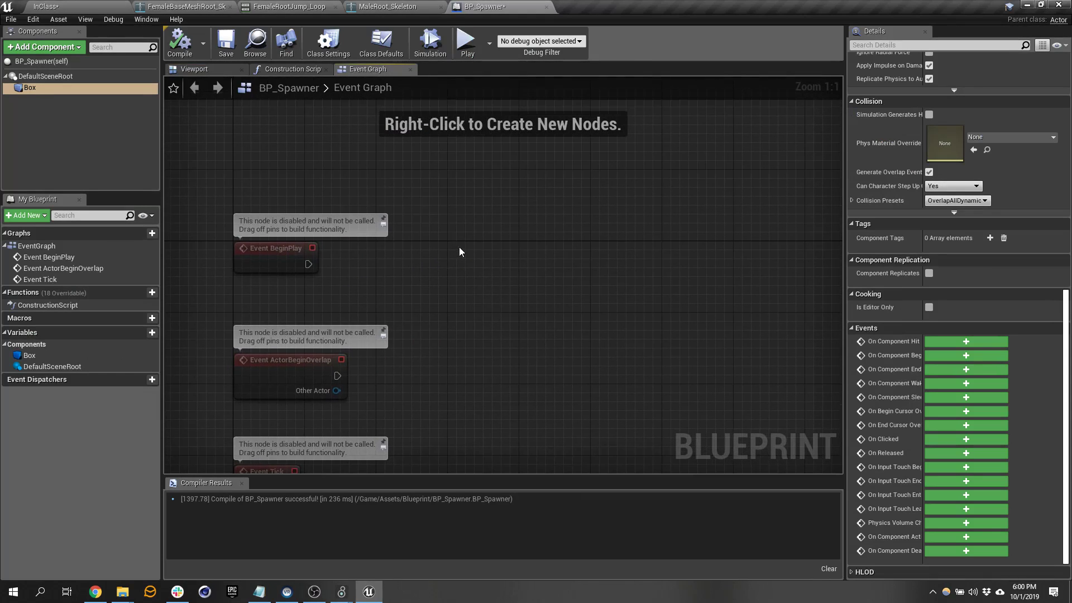
right_click(589, 186)
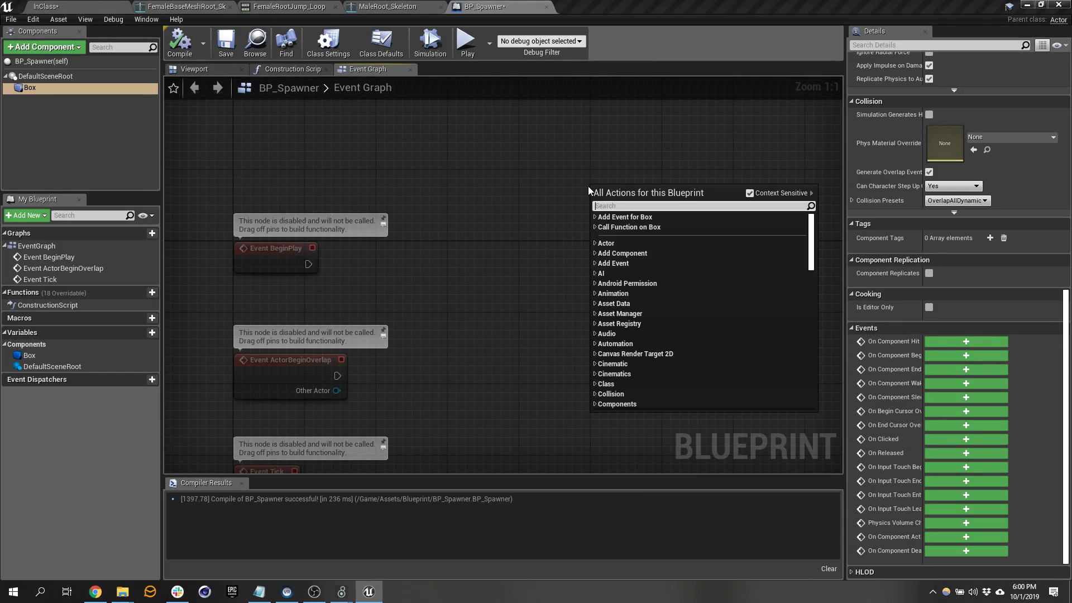
type("Spawn")
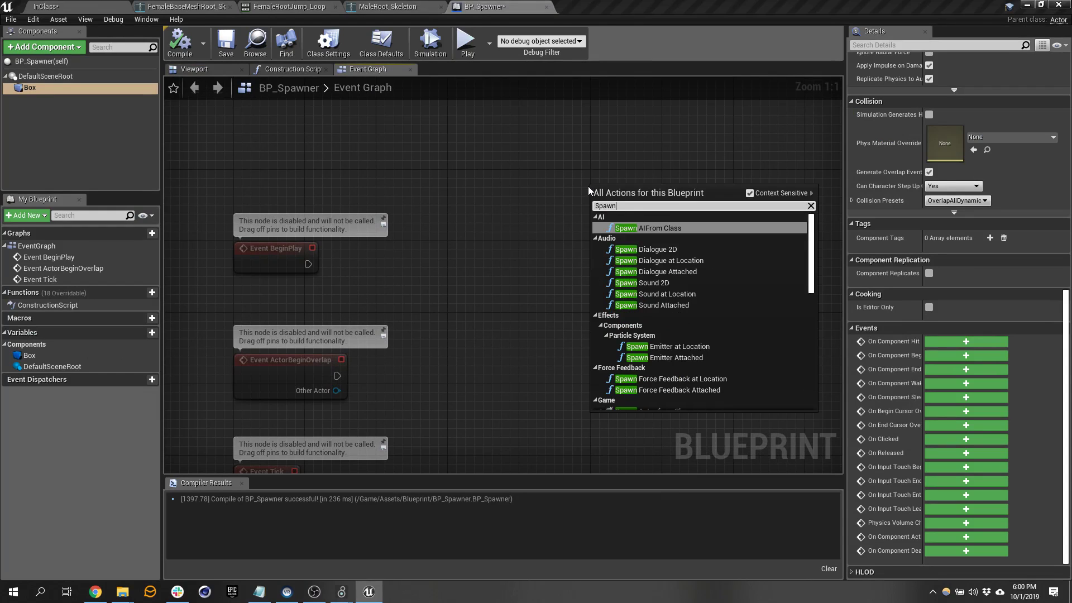
scroll(715, 296, "down", 1)
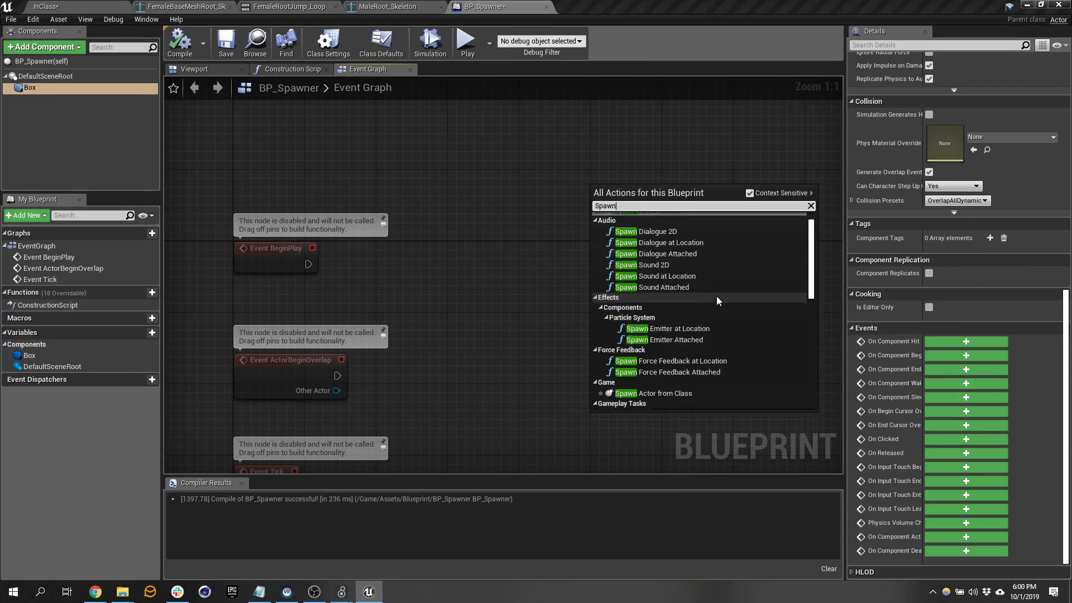
scroll(717, 300, "down", 4)
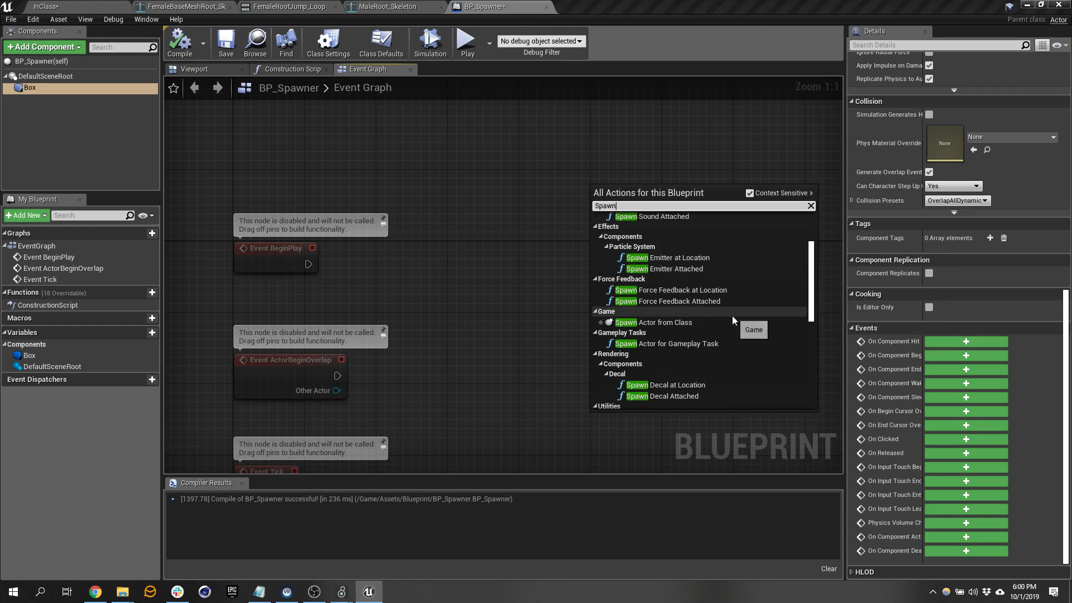
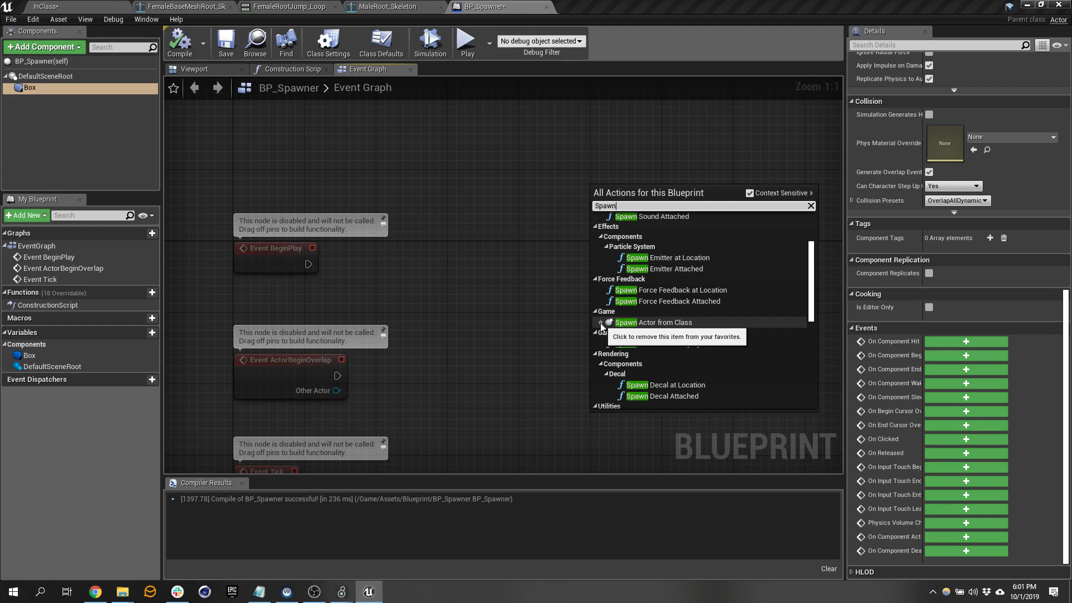
left_click(655, 322)
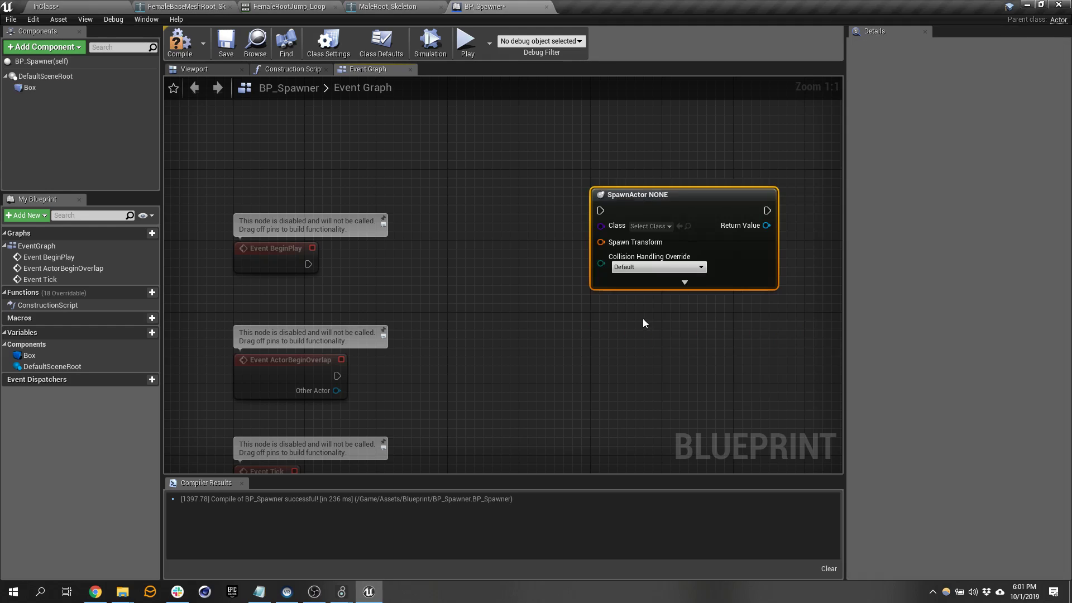
left_click_drag(675, 196, 667, 178)
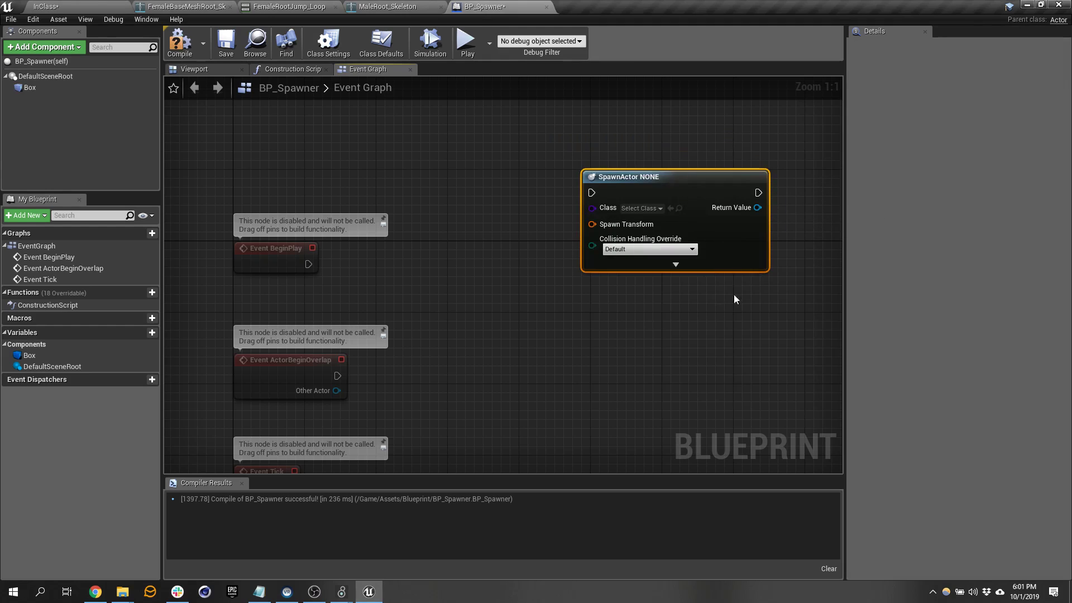
Set the SpawnActor node's class to BP_GoodJack and return to the InClass level.
left_click(651, 208)
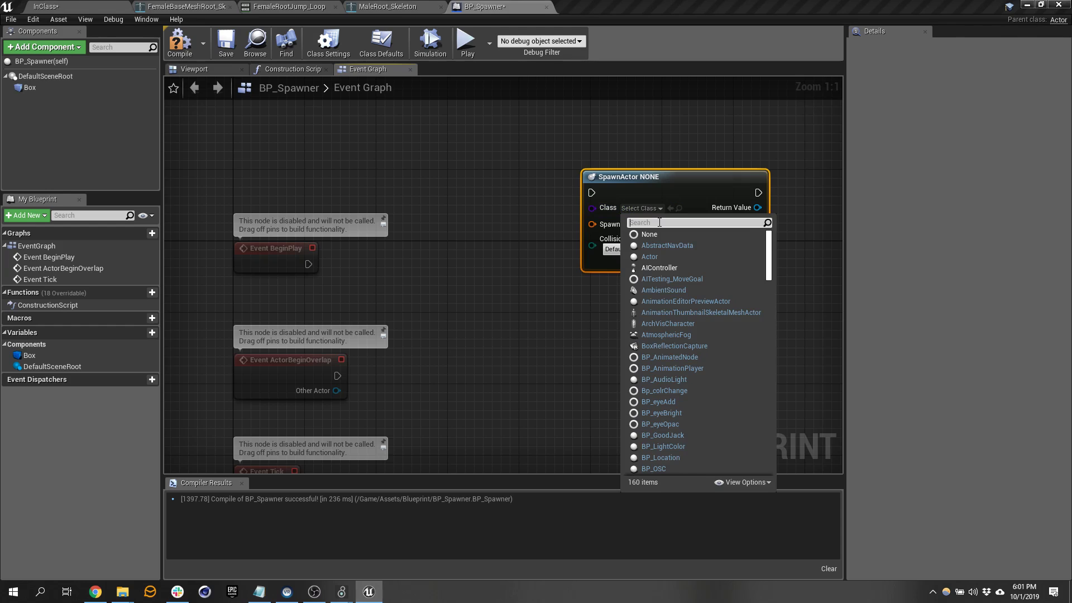
type("b")
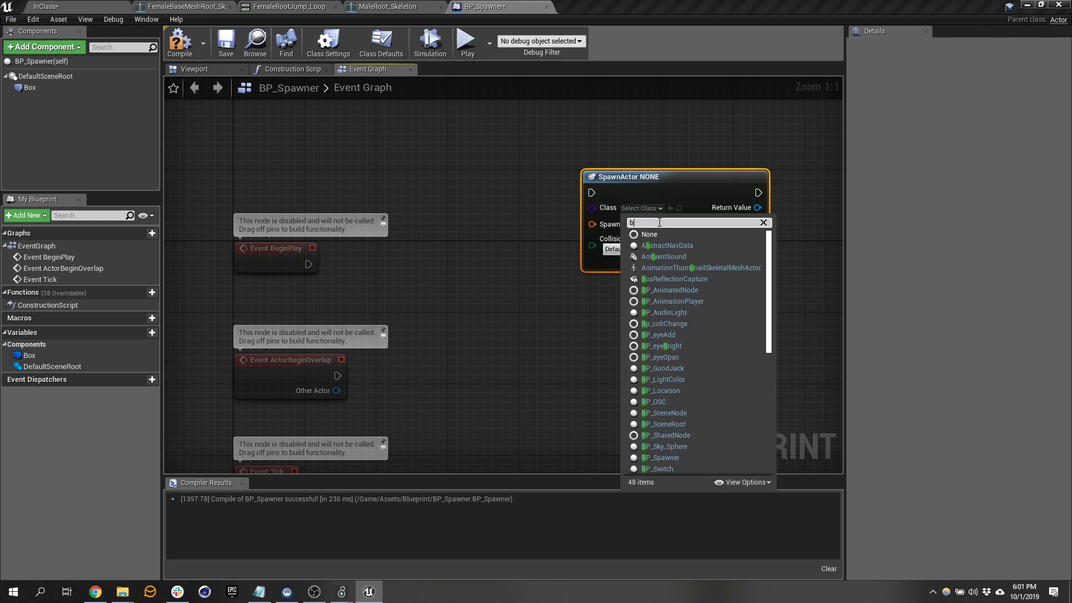
type("p_go")
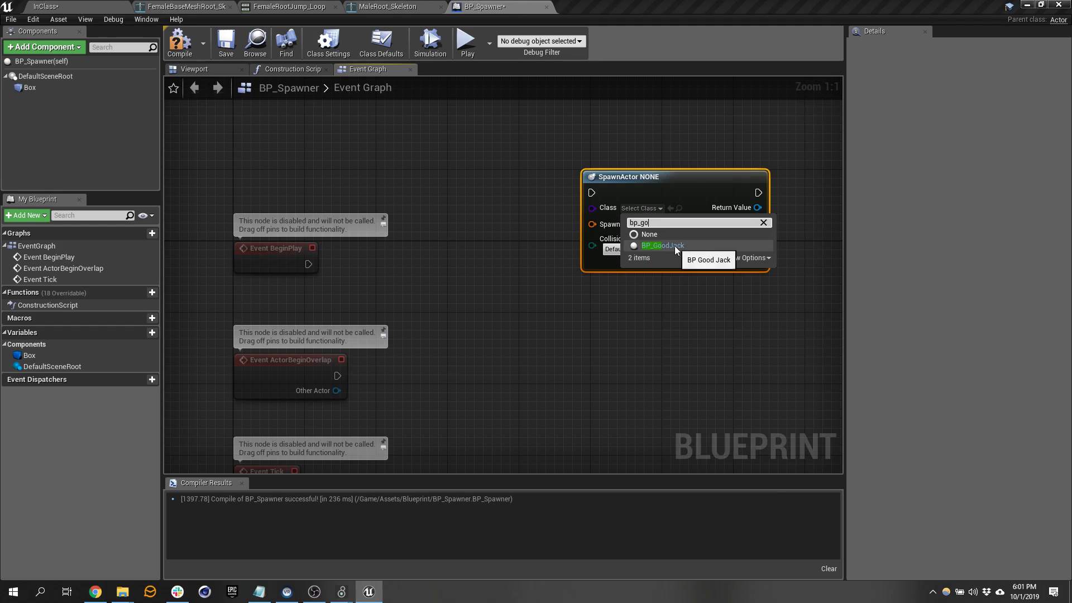
left_click(674, 246)
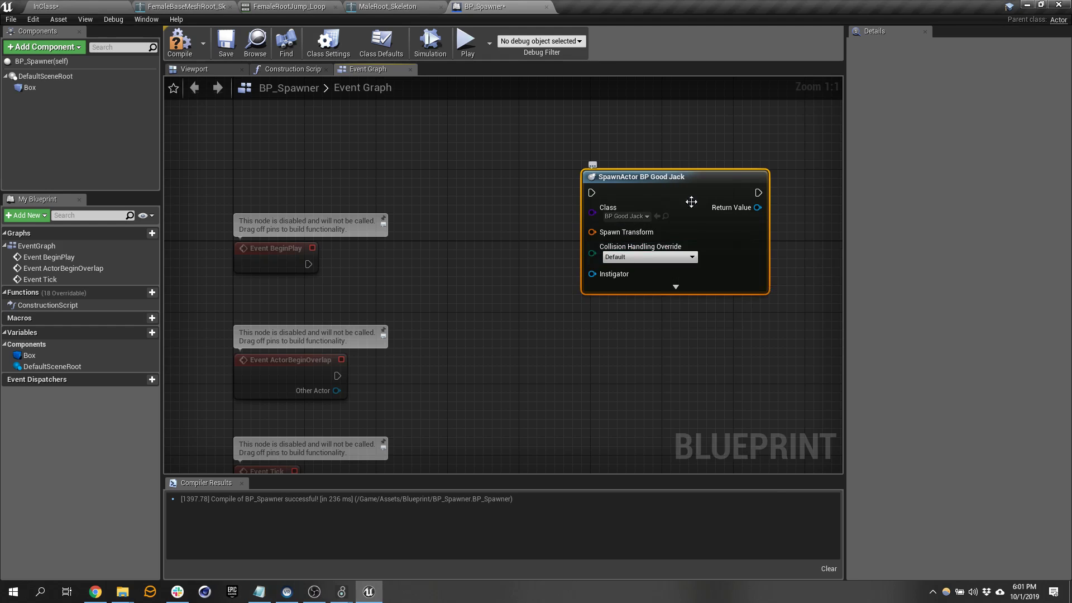
left_click_drag(668, 176, 677, 177)
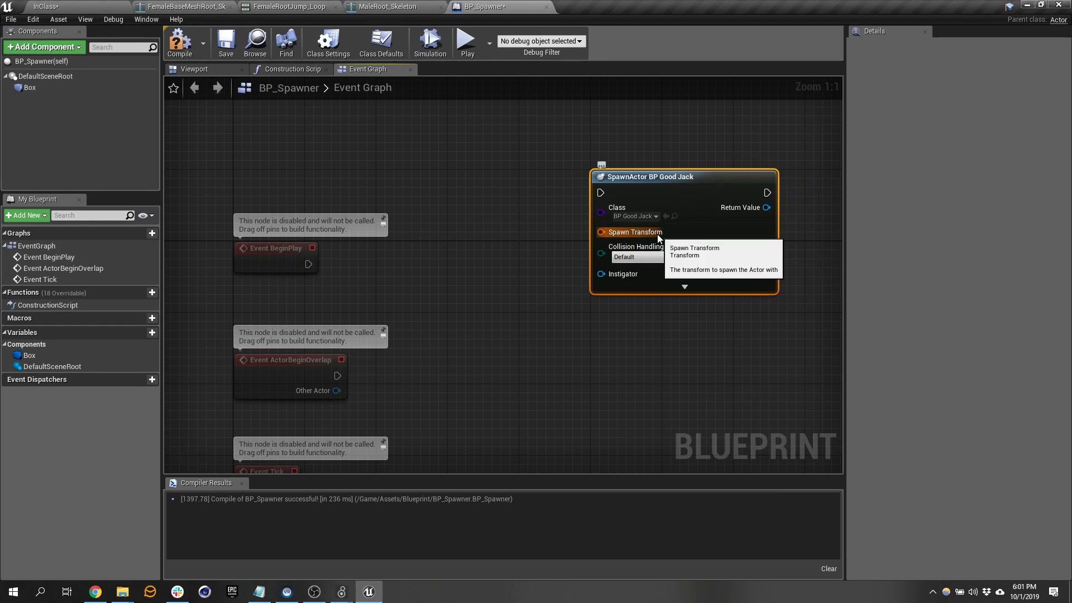
left_click(79, 5)
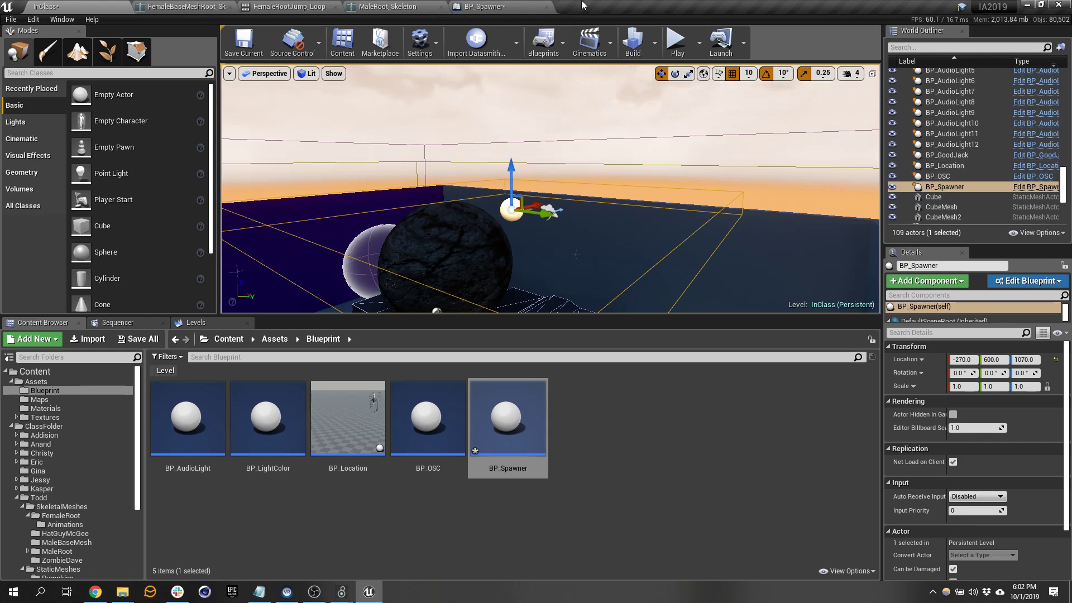
Add a GetActorTransform node to BP_Spawner's Event Graph, connect its Return Value to SpawnActor's Spawn Transform, and place it beside that pin.
left_click(485, 7)
right_click(331, 134)
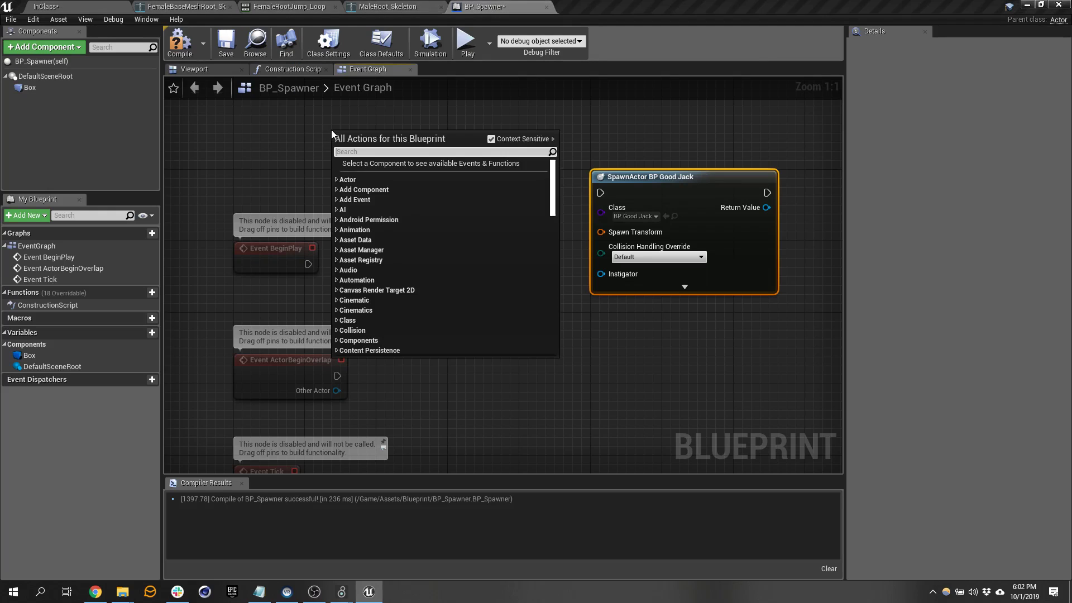
left_click(345, 130)
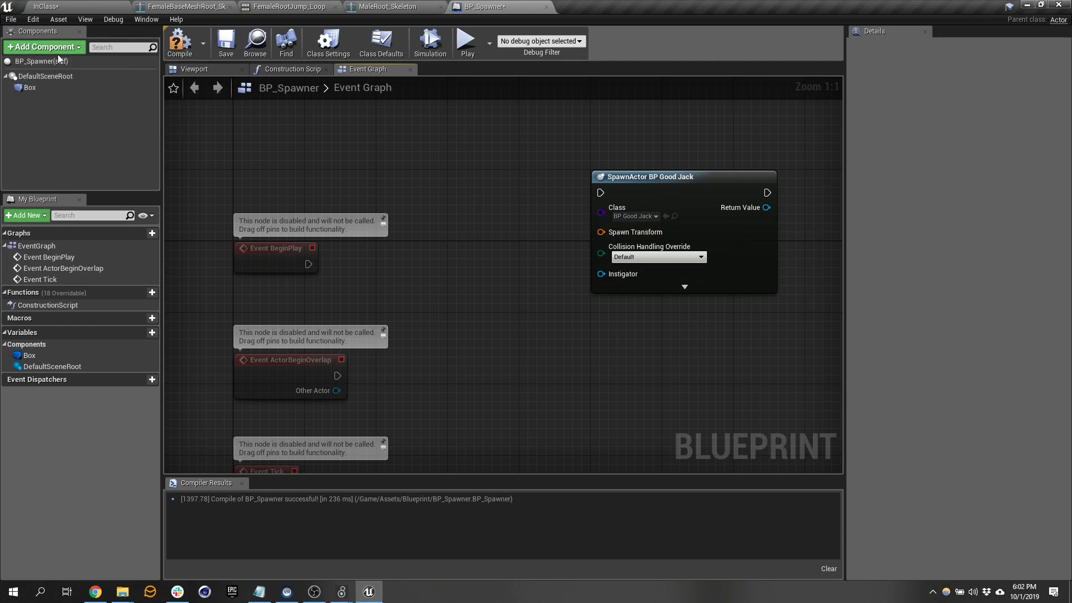
right_click(415, 182)
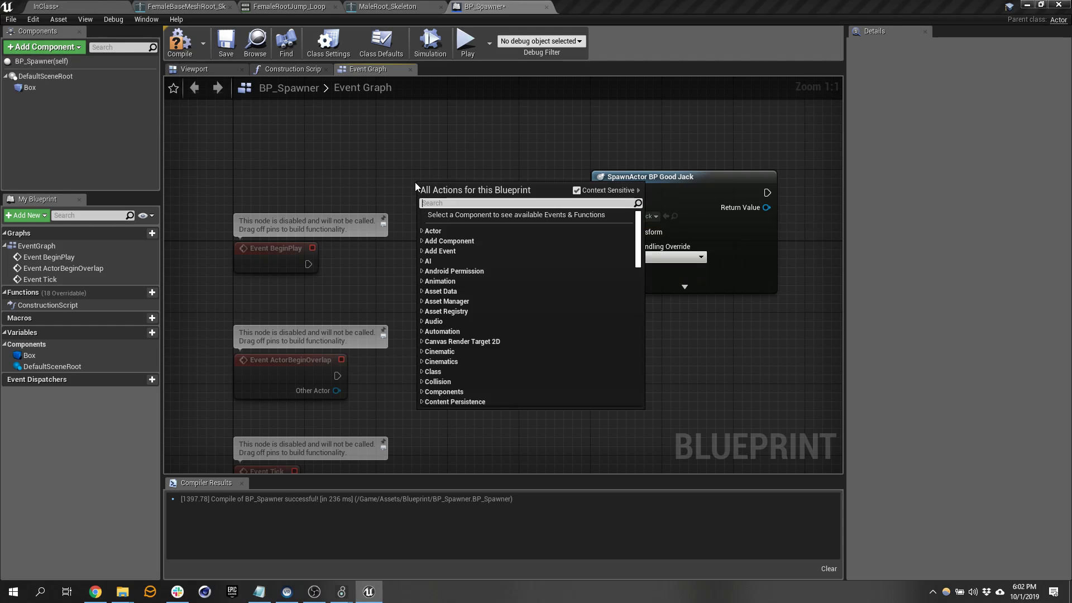
type("getactor")
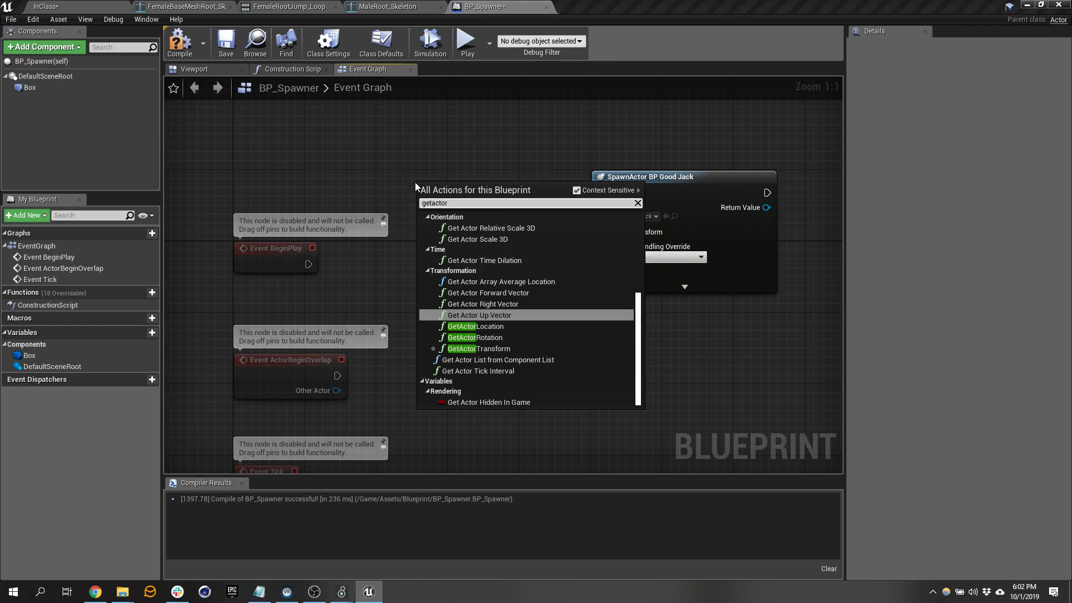
type("tr")
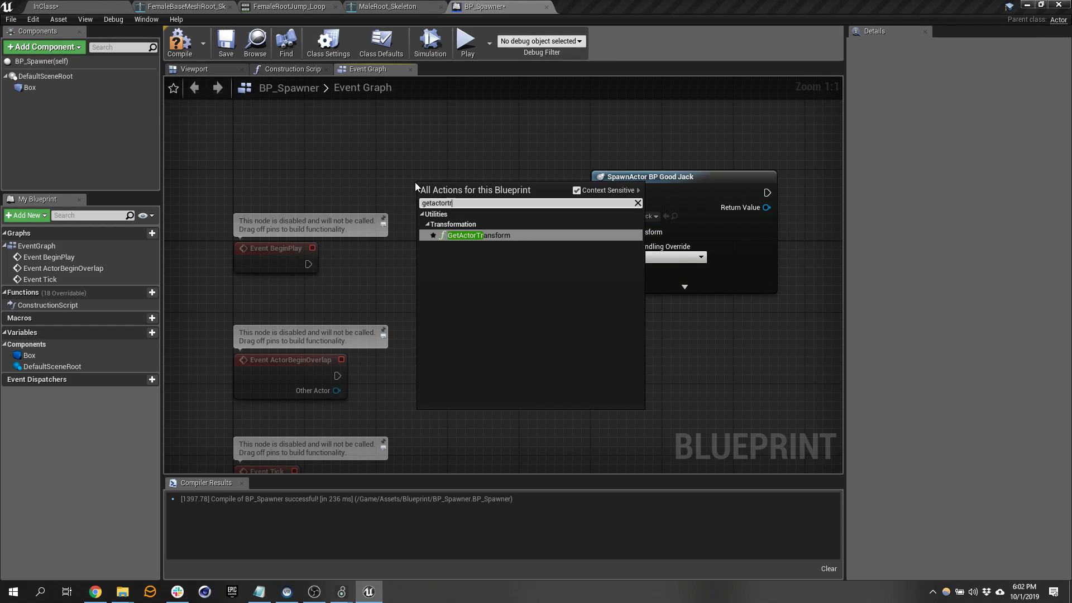
left_click(497, 234)
left_click_drag(527, 210, 602, 234)
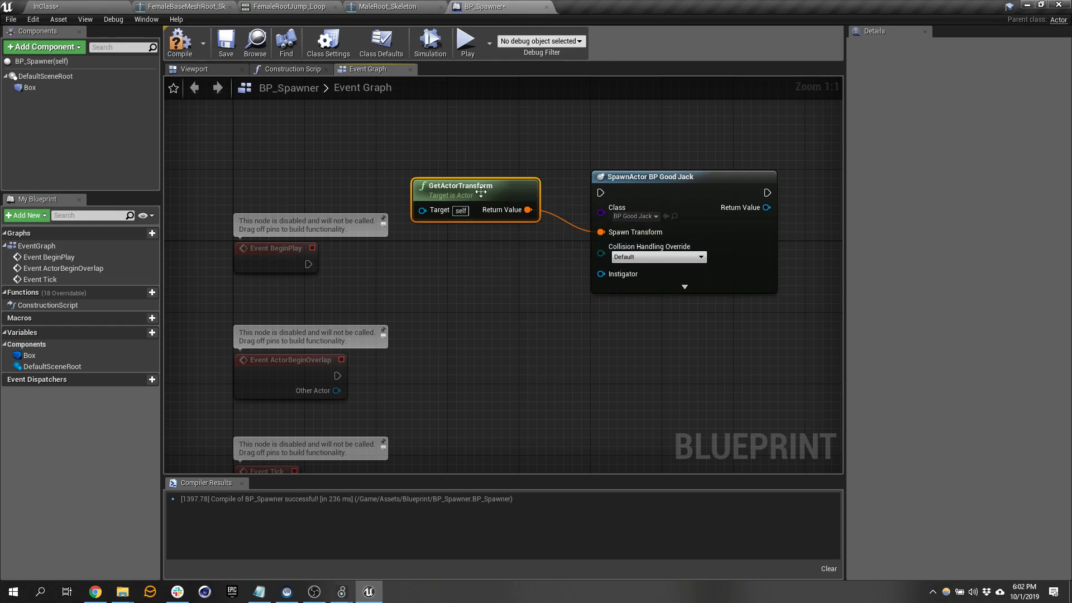
left_click_drag(480, 192, 489, 219)
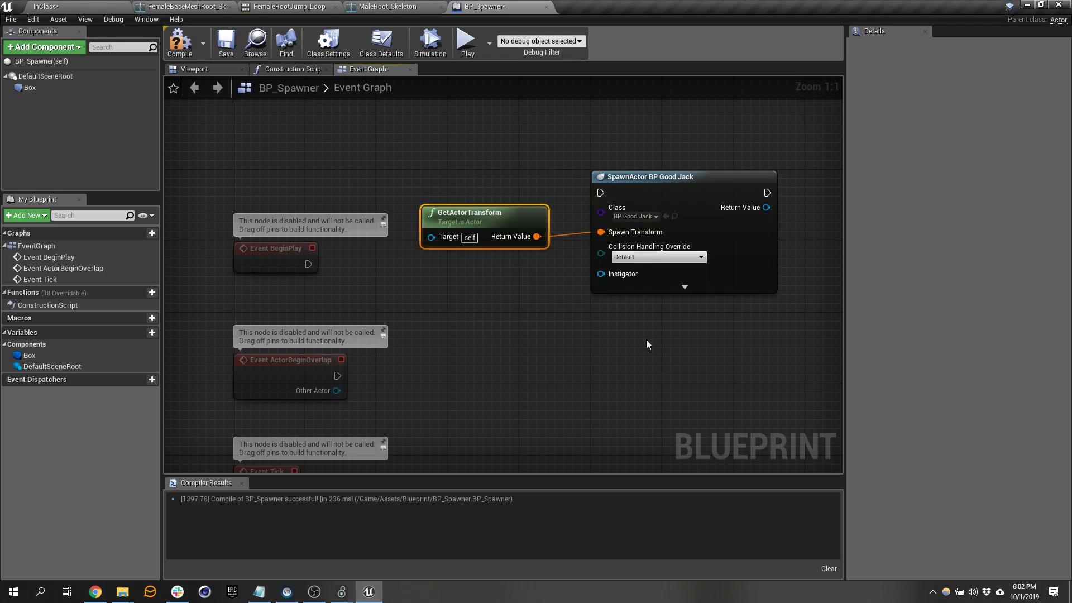
Add a P keyboard event, connect its Pressed output to the SpawnActor BP Good Jack node's execution input, and compile BP_Spawner.
right_click(469, 149)
type("input")
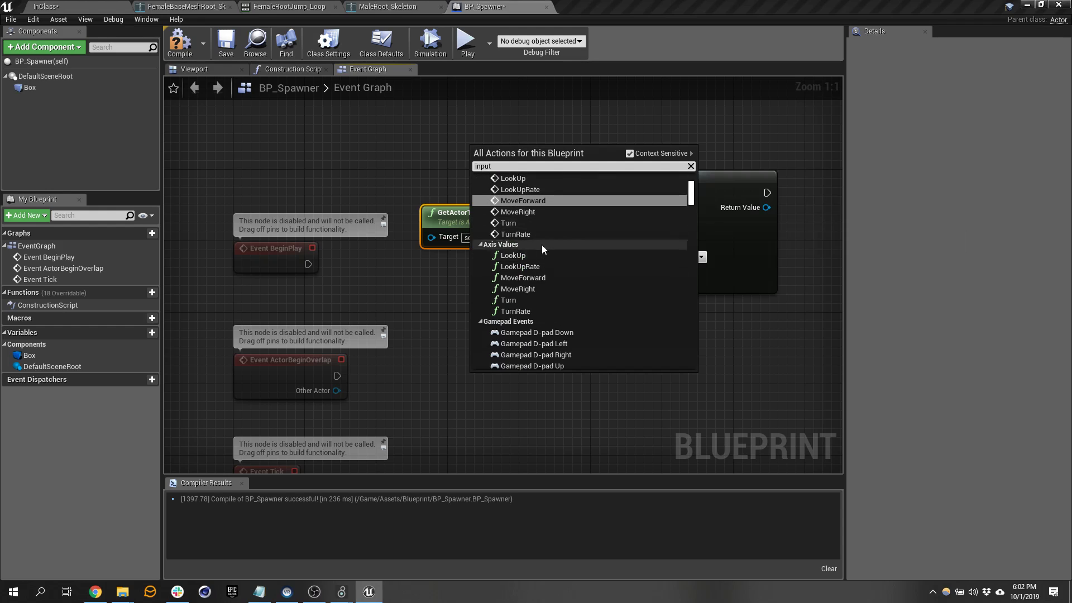
scroll(541, 244, "up", 5)
scroll(547, 240, "down", 10)
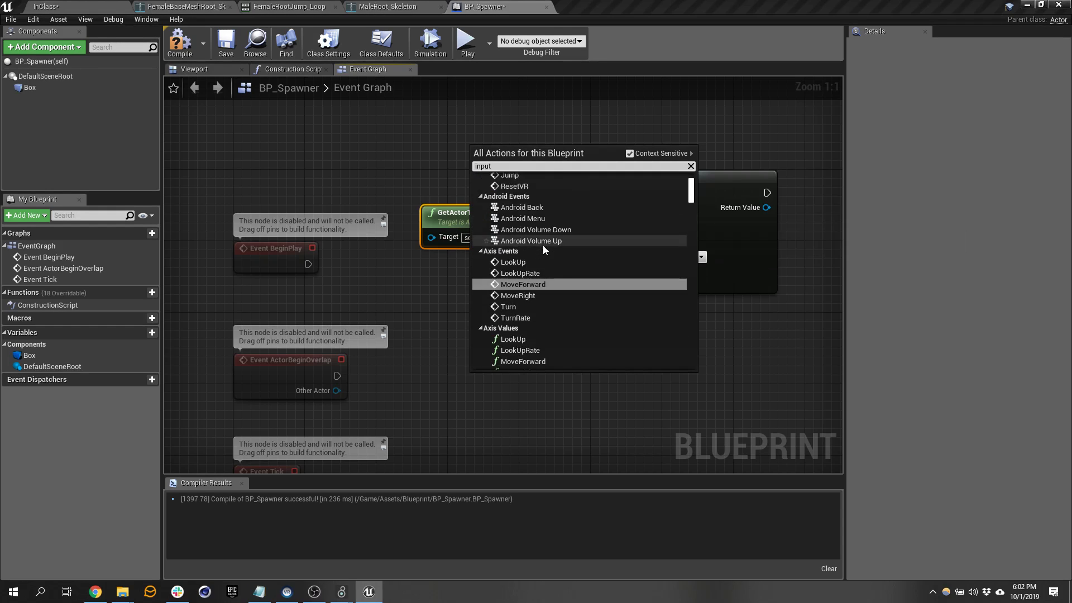
scroll(542, 267, "down", 15)
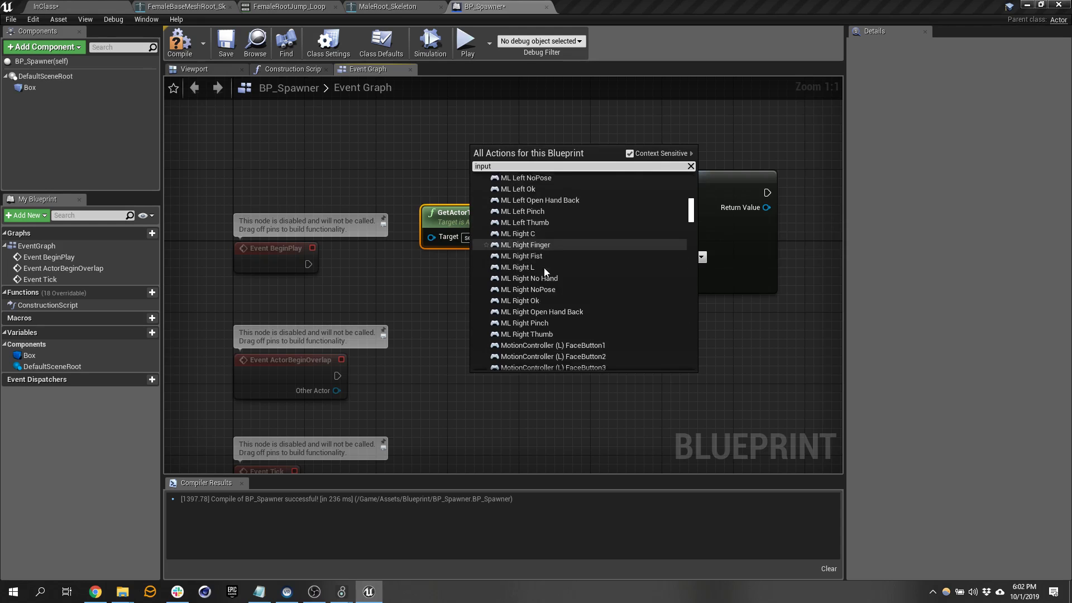
scroll(545, 268, "down", 15)
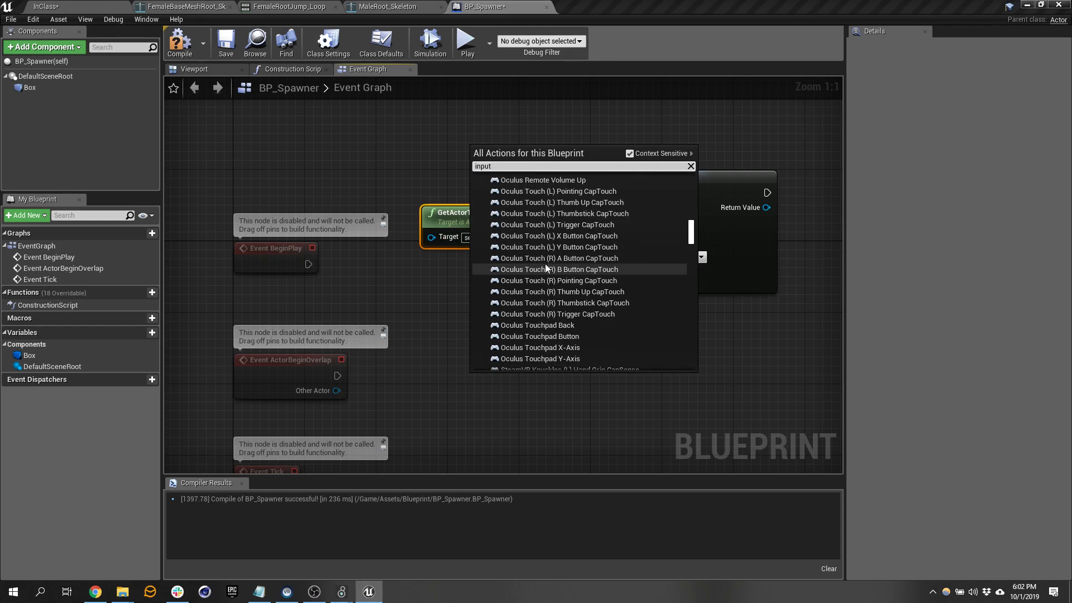
scroll(547, 263, "down", 15)
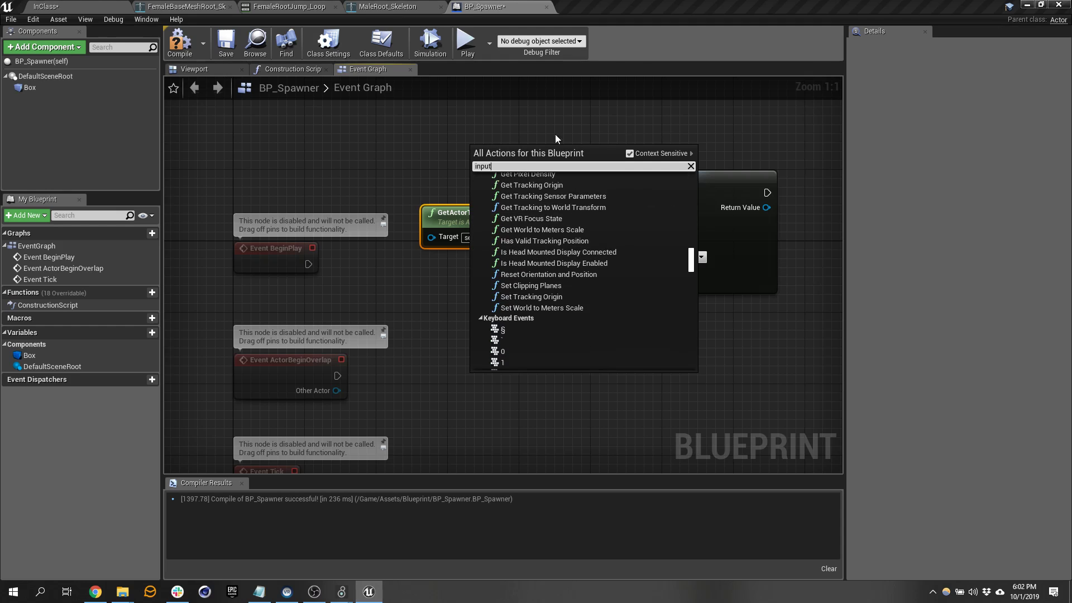
type("p")
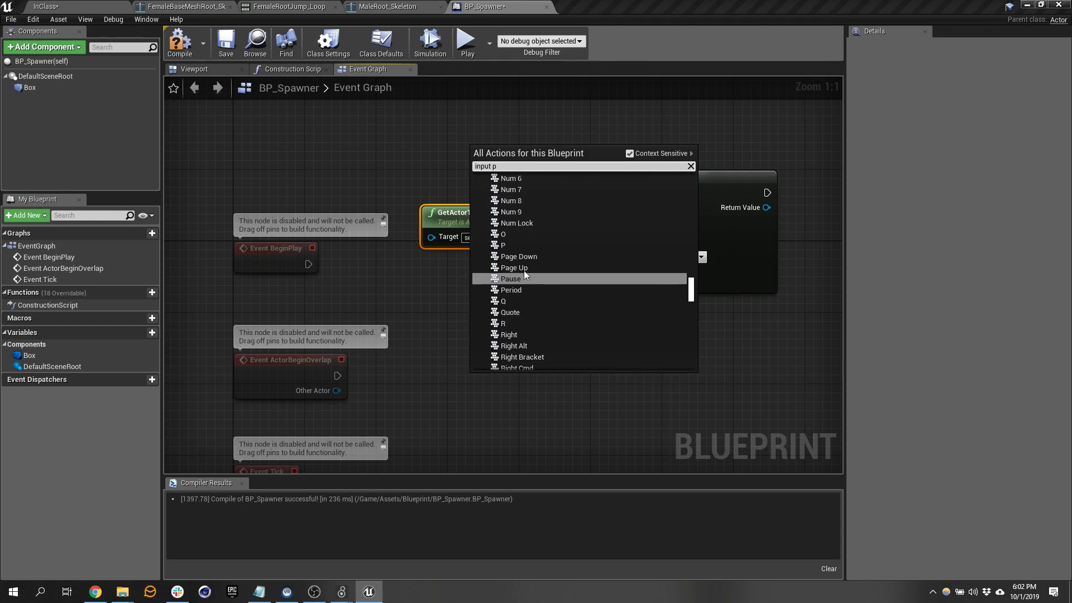
left_click(526, 246)
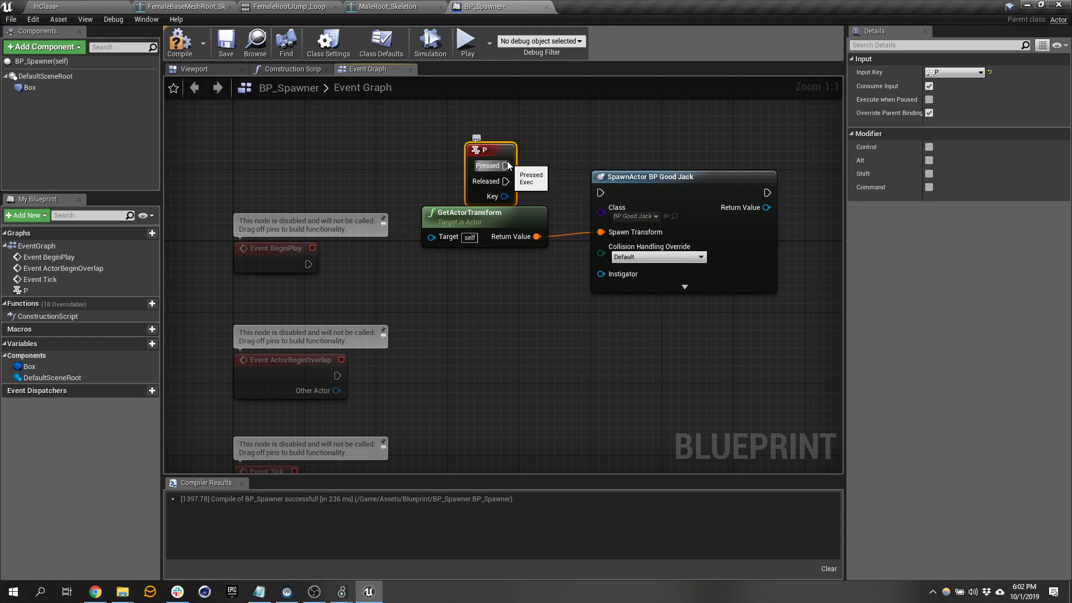
left_click_drag(506, 166, 597, 191)
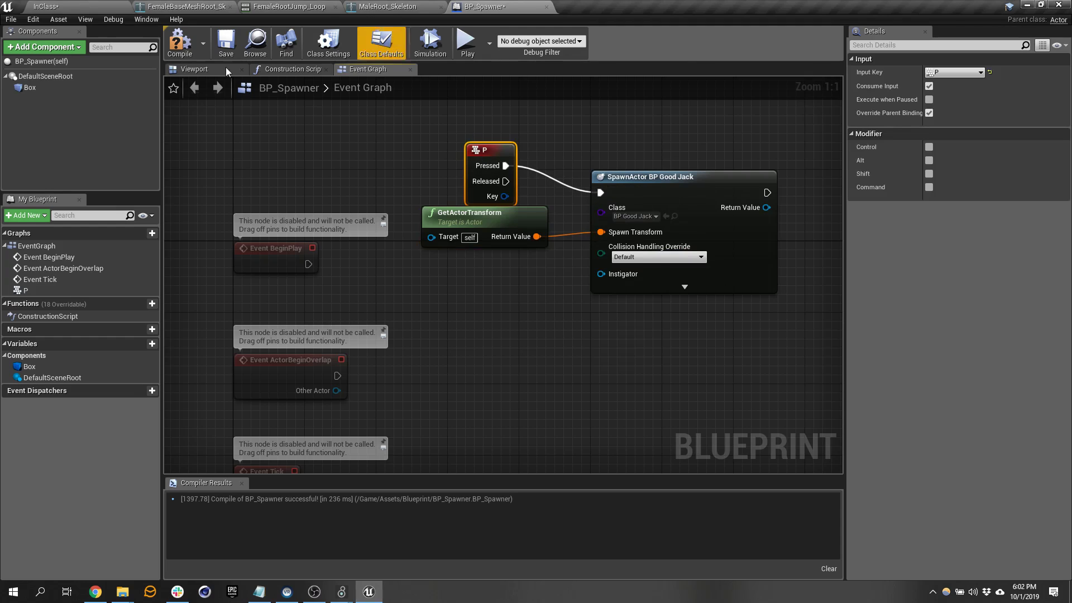
left_click(187, 50)
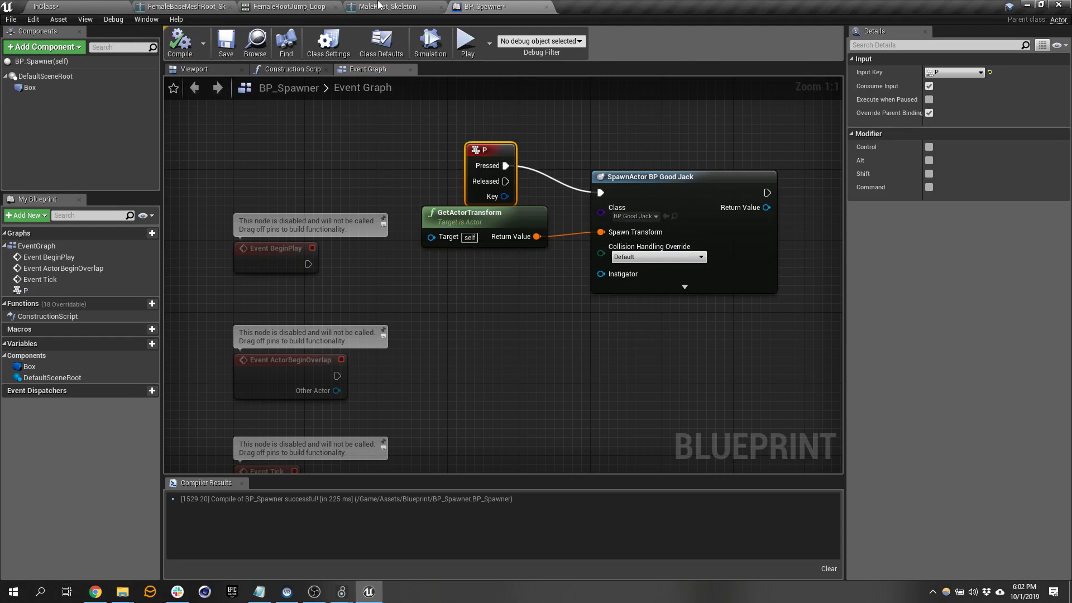
Return to the InClass level and play it in the viewport to test the P-key spawning.
left_click(91, 5)
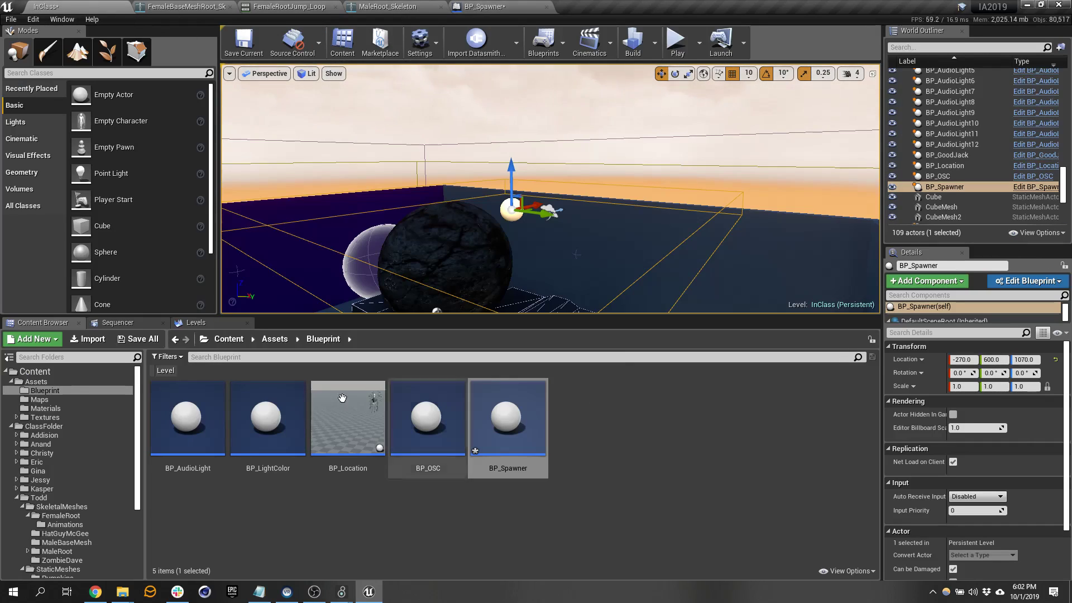
scroll(66, 454, "down", 5)
scroll(48, 458, "up", 5)
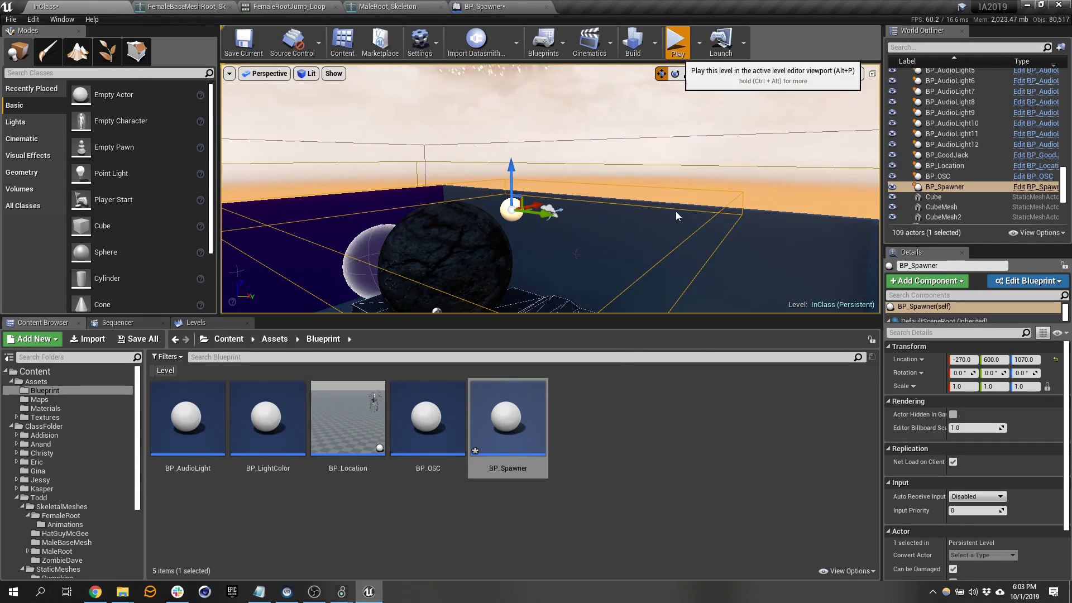
left_click(687, 45)
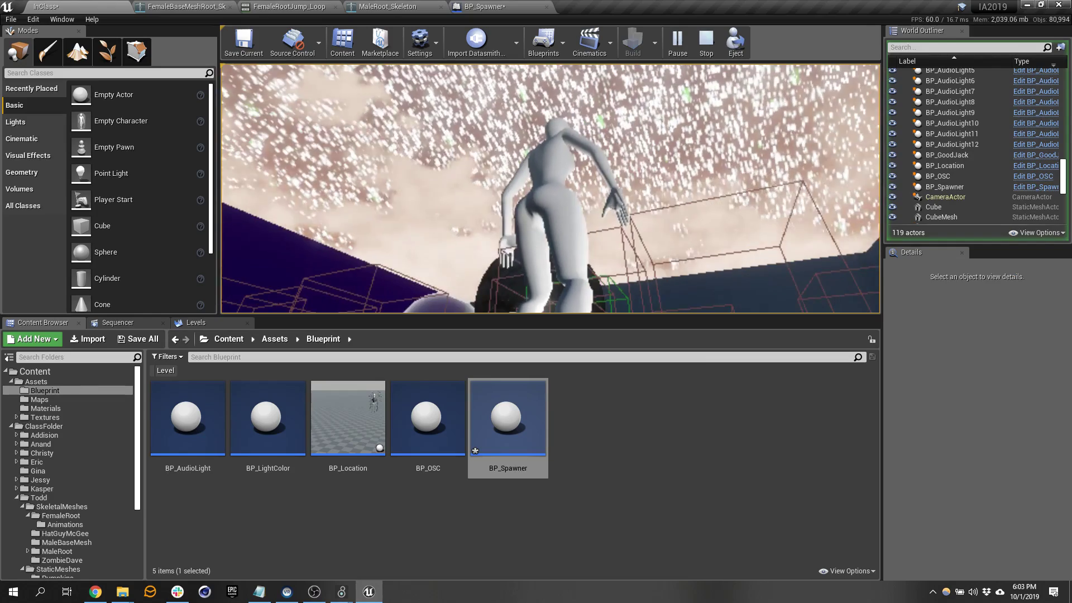
Float the BP_Spawner editor over the running level, check the P event's execution wire during play, and end the play session.
key("shift+F1")
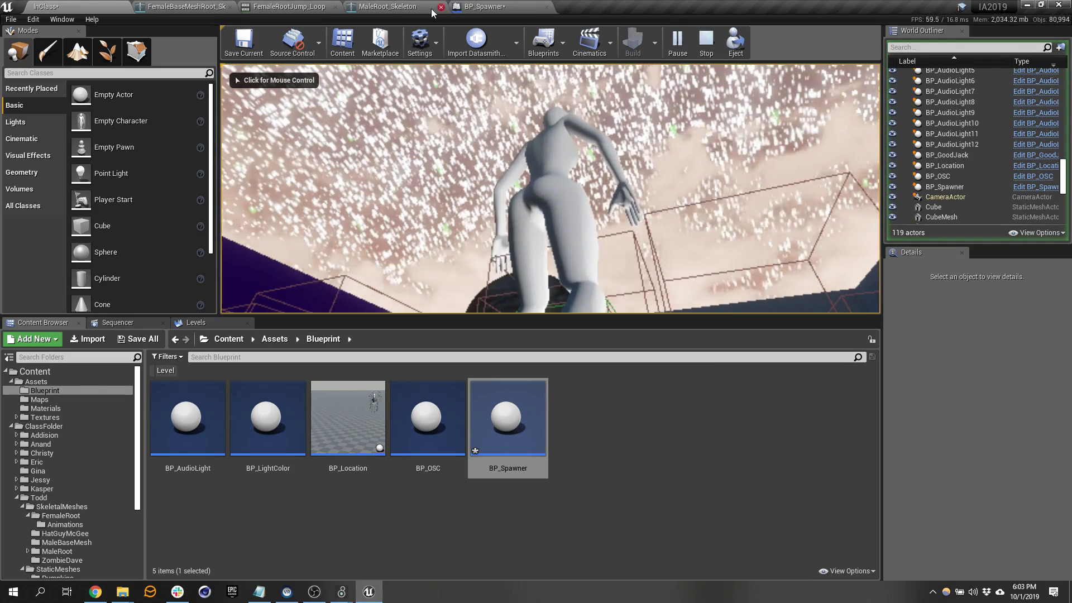
left_click(483, 6)
left_click_drag(523, 5, 427, 266)
right_click_drag(584, 433, 422, 434)
right_click_drag(658, 436, 614, 403)
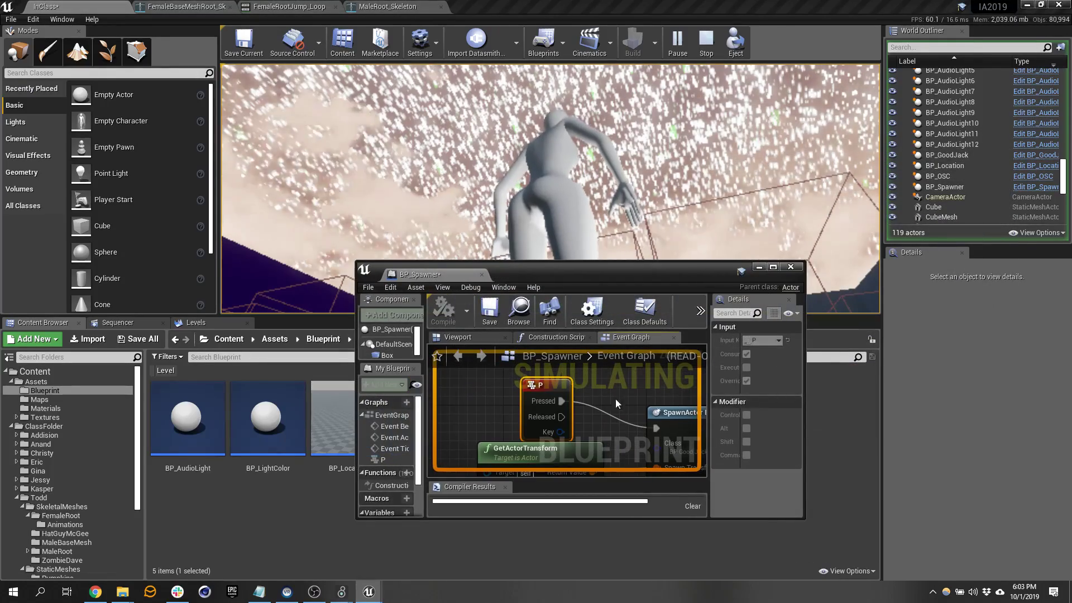
left_click(713, 99)
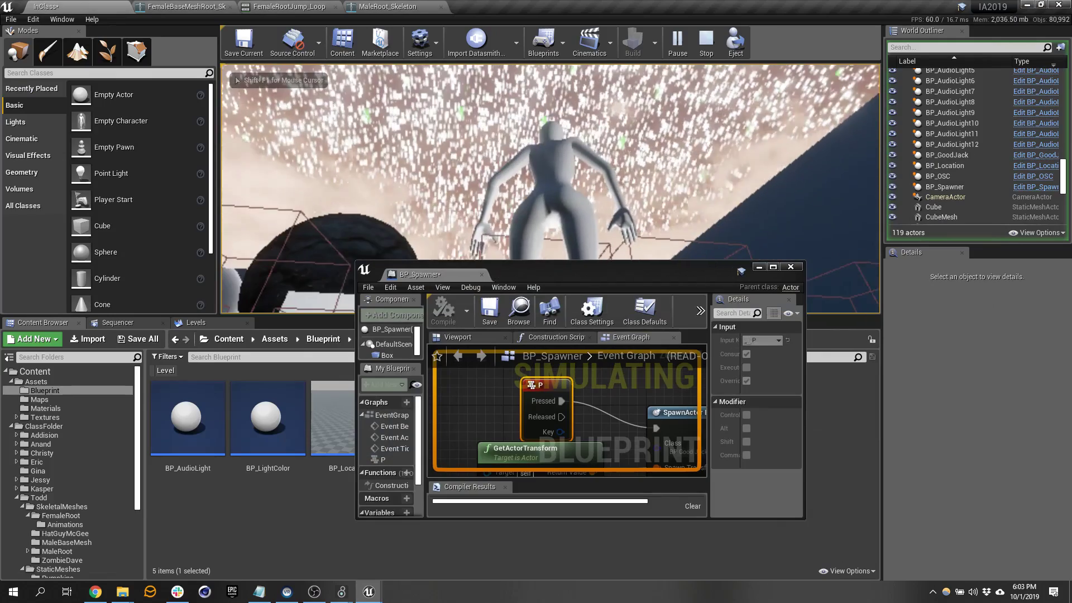
key("Escape")
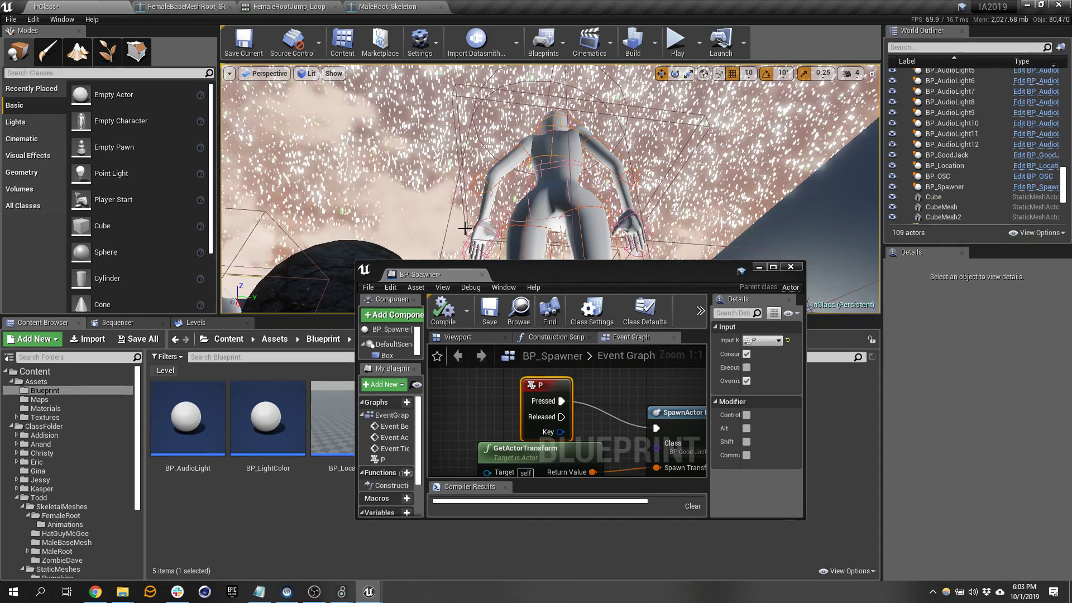
Dock the BP_Spawner editor again, set the blueprint's Auto Receive Input to Player 0, and compile and save it.
left_click_drag(450, 277, 492, 6)
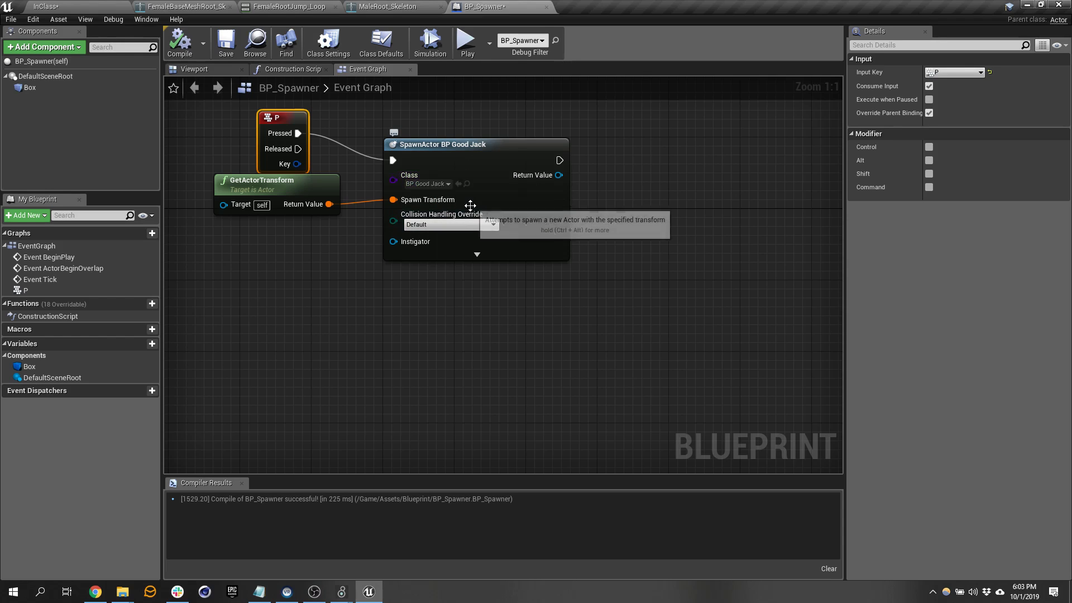
left_click(52, 62)
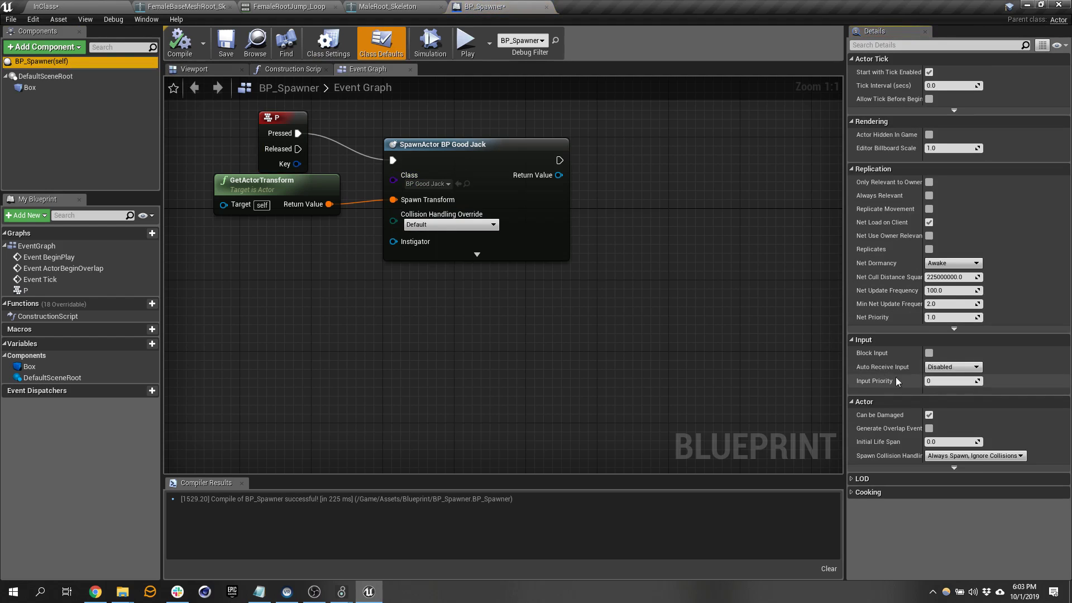
left_click(961, 367)
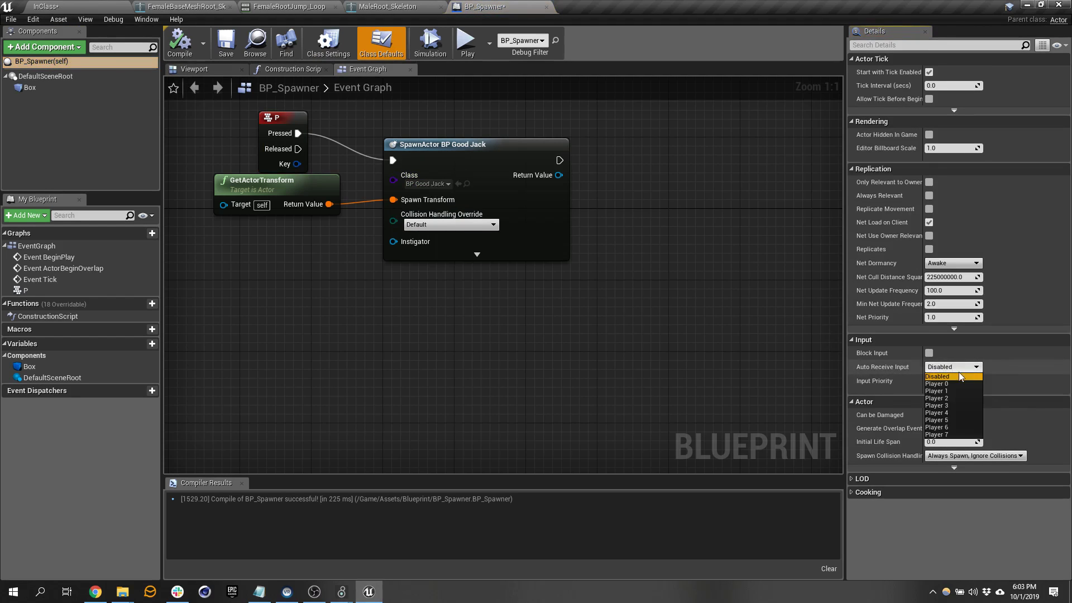
left_click(949, 384)
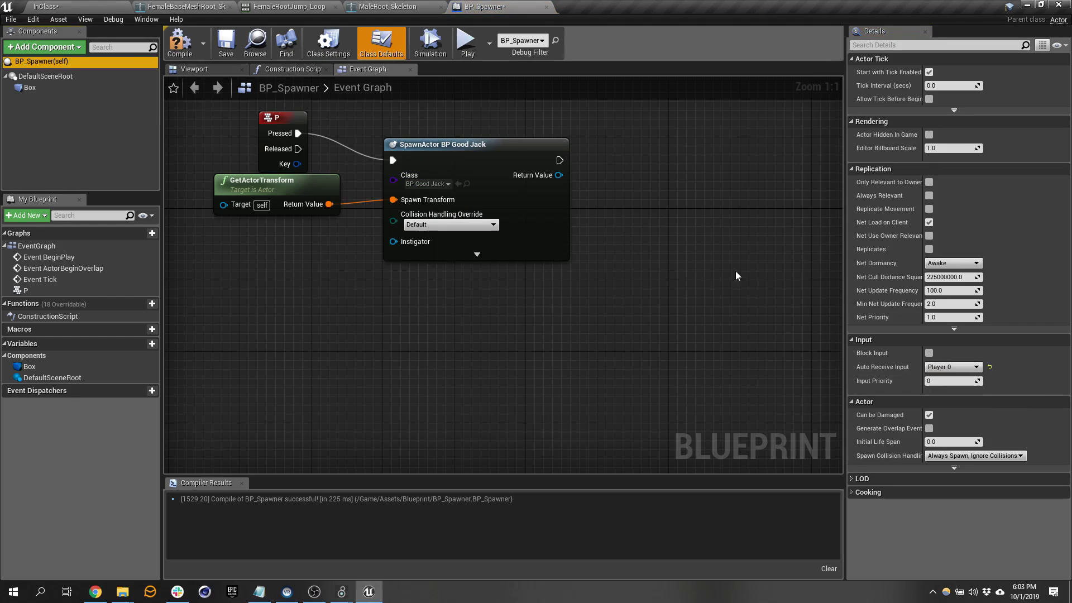
left_click(179, 42)
left_click(226, 42)
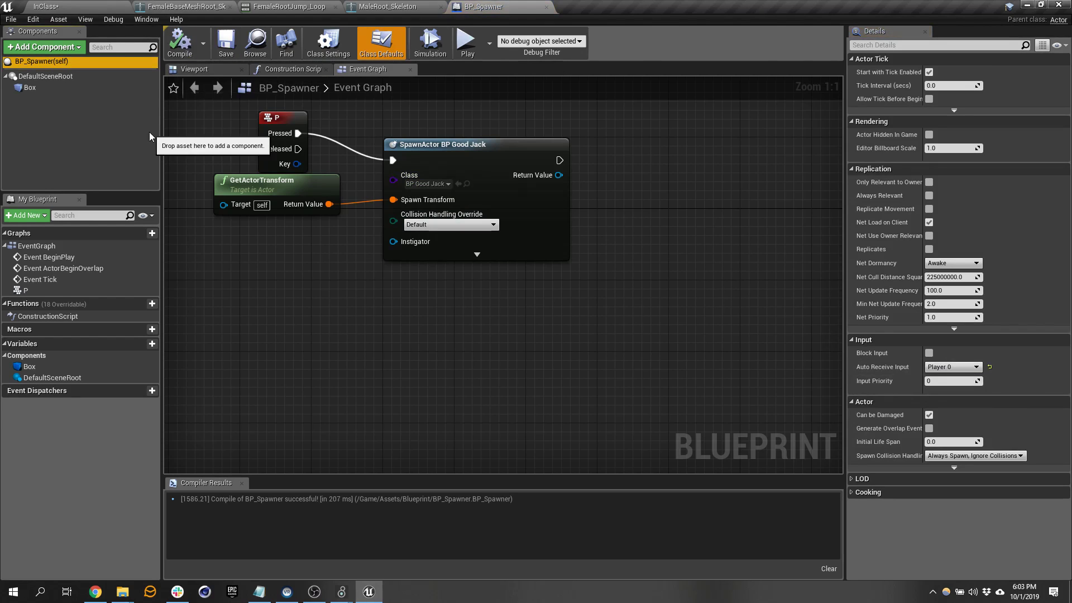
Play the InClass level again and look through the World Outliner for spawned actors.
left_click(116, 6)
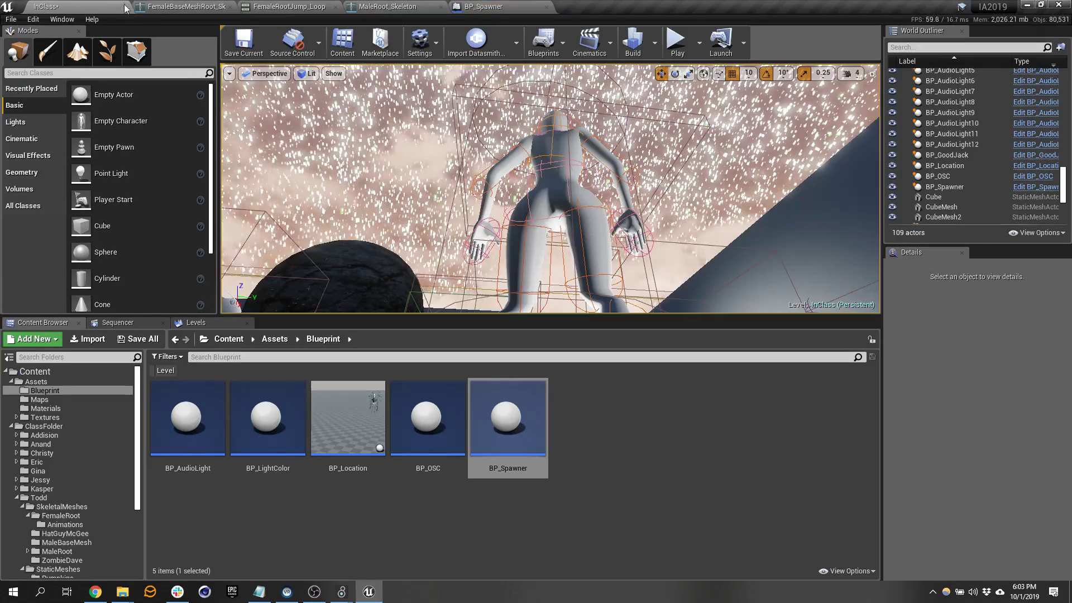
left_click(677, 45)
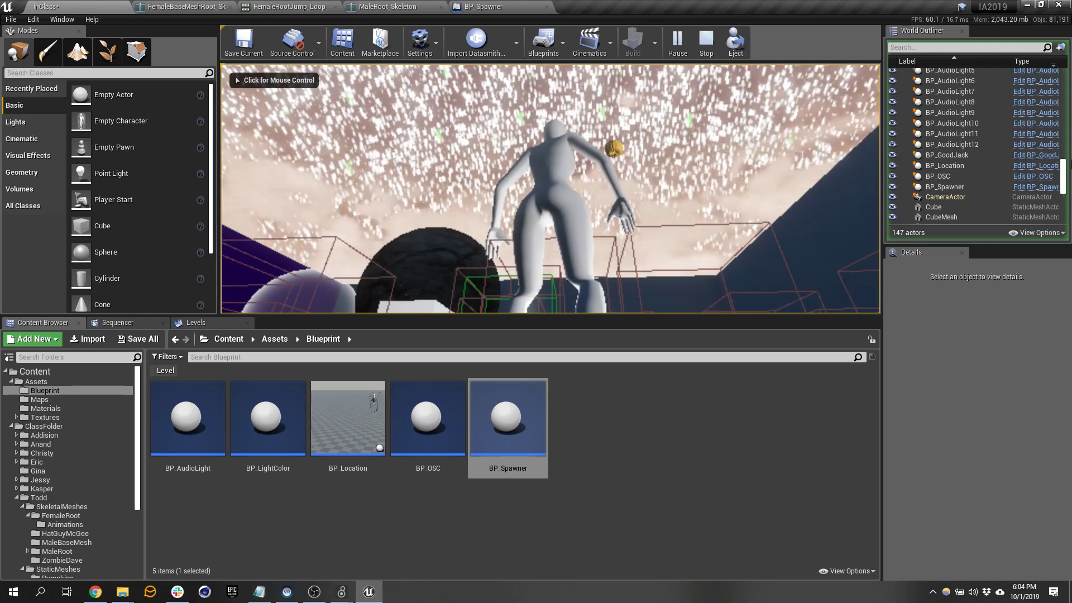
scroll(1059, 199, "down", 8)
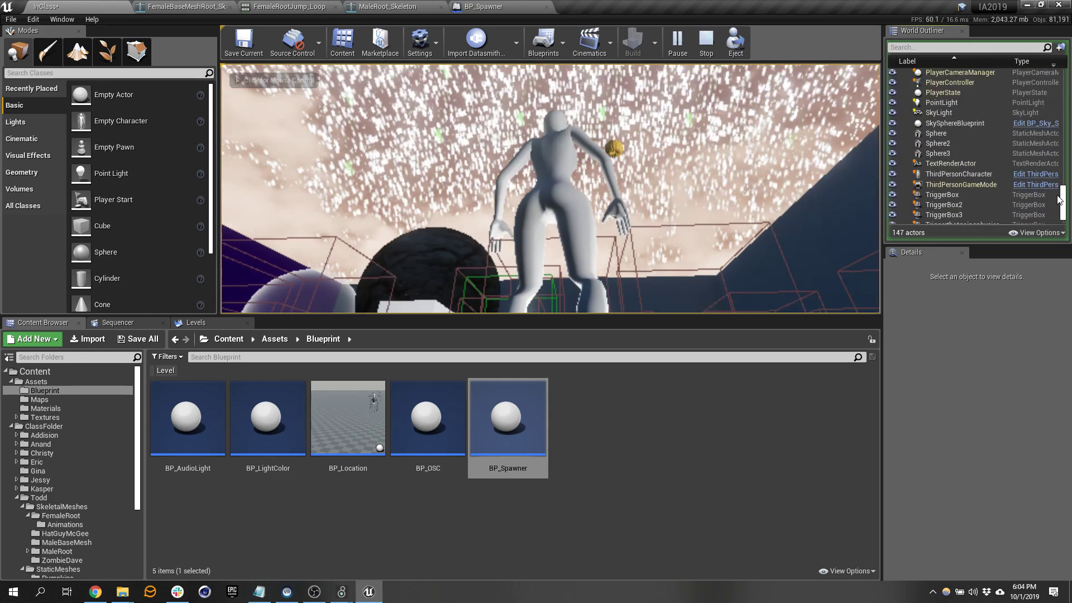
mouse_move(1058, 199)
left_mouse_down()
mouse_move(1055, 84)
mouse_move(1055, 202)
left_mouse_up()
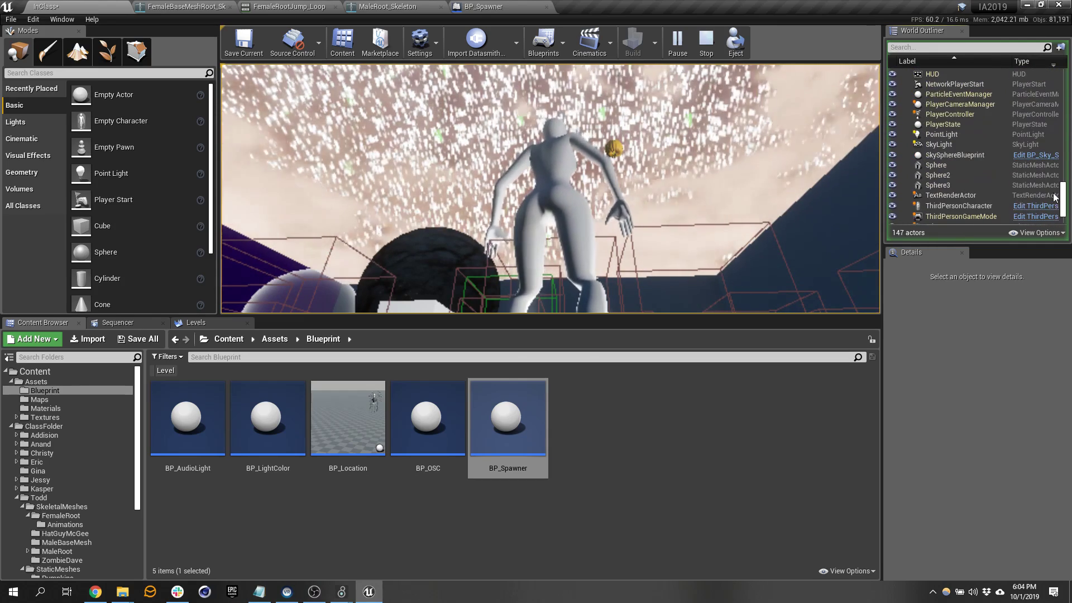
Filter the World Outliner by "goo" and examine the BP_GoodJack instances in the running level.
left_click(924, 47)
type("goo")
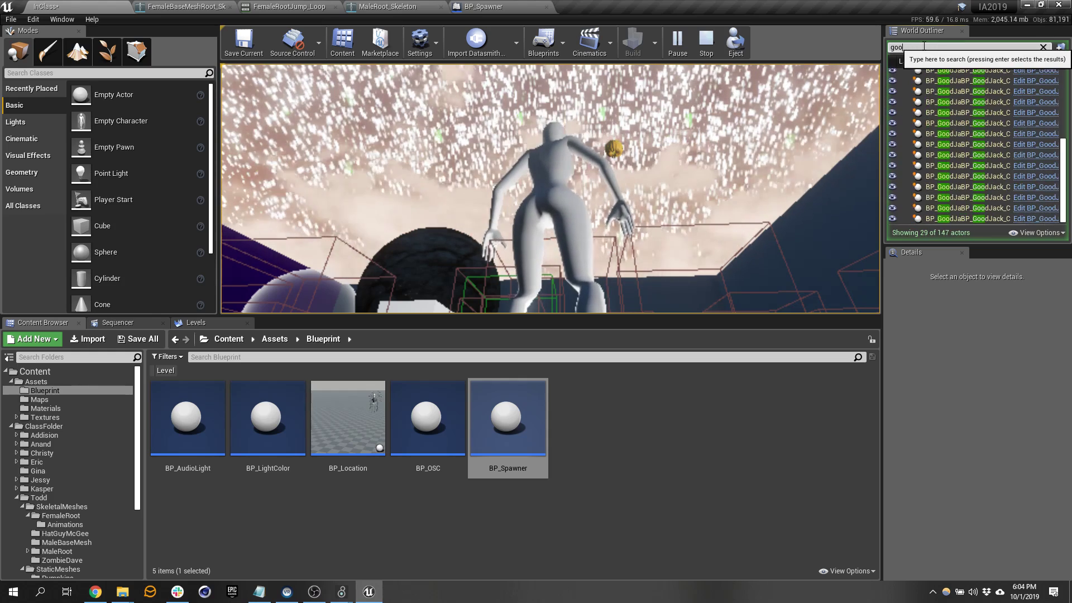
scroll(994, 155, "up", 8)
scroll(1003, 151, "down", 7)
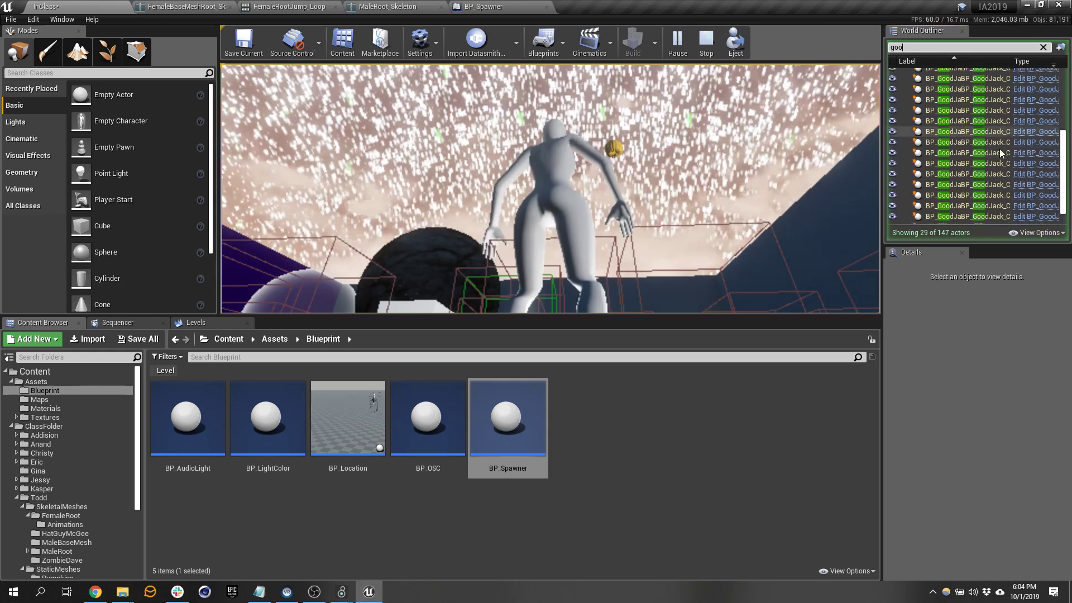
scroll(1003, 150, "up", 7)
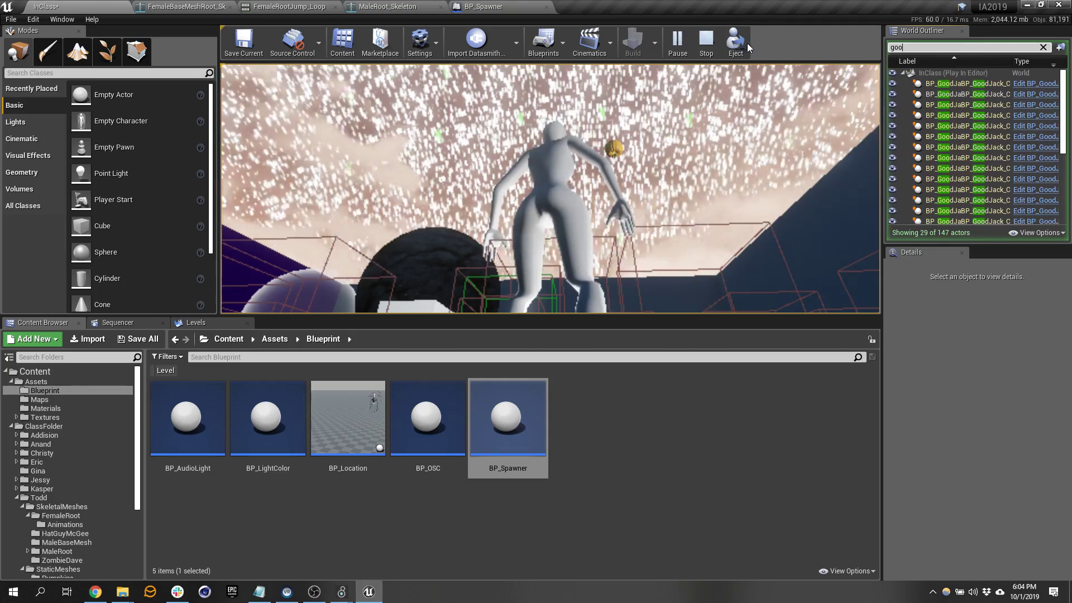
End the play session, select the pumpkin actor in the level, and open its BP_GoodJack blueprint for editing.
left_click(707, 40)
mouse_move(691, 129)
right_mouse_down()
mouse_move(692, 224)
mouse_move(698, 147)
right_mouse_up()
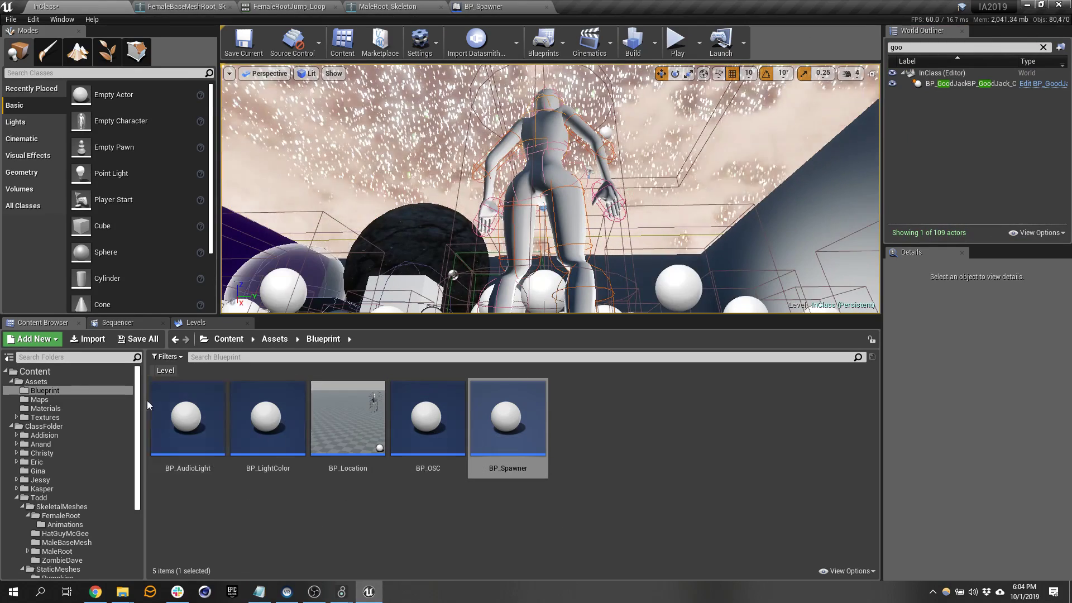
right_click_drag(402, 218, 402, 268)
right_click_drag(684, 140, 720, 162)
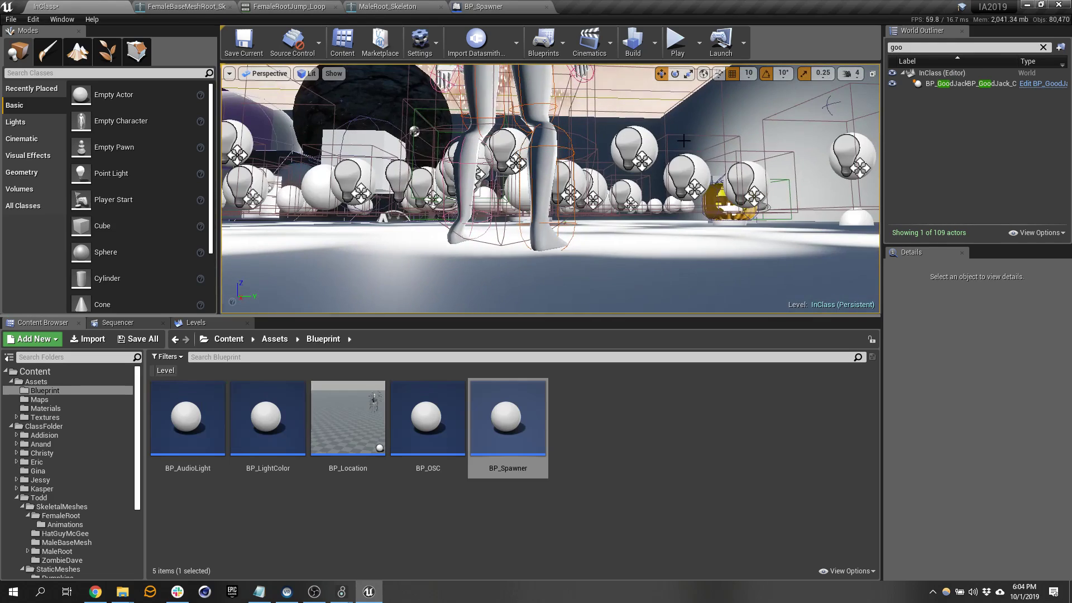
left_click(718, 215)
left_click(1033, 84)
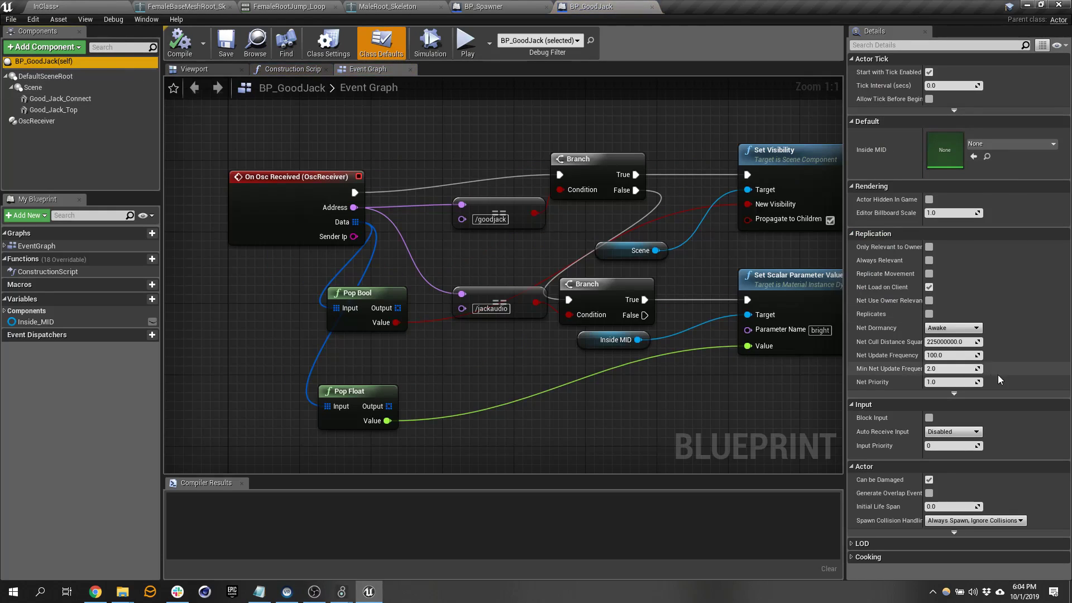
Enable Simulate Physics on both the Good_Jack_Connect and Good_Jack_Top meshes, and compile BP_GoodJack.
left_click(44, 76)
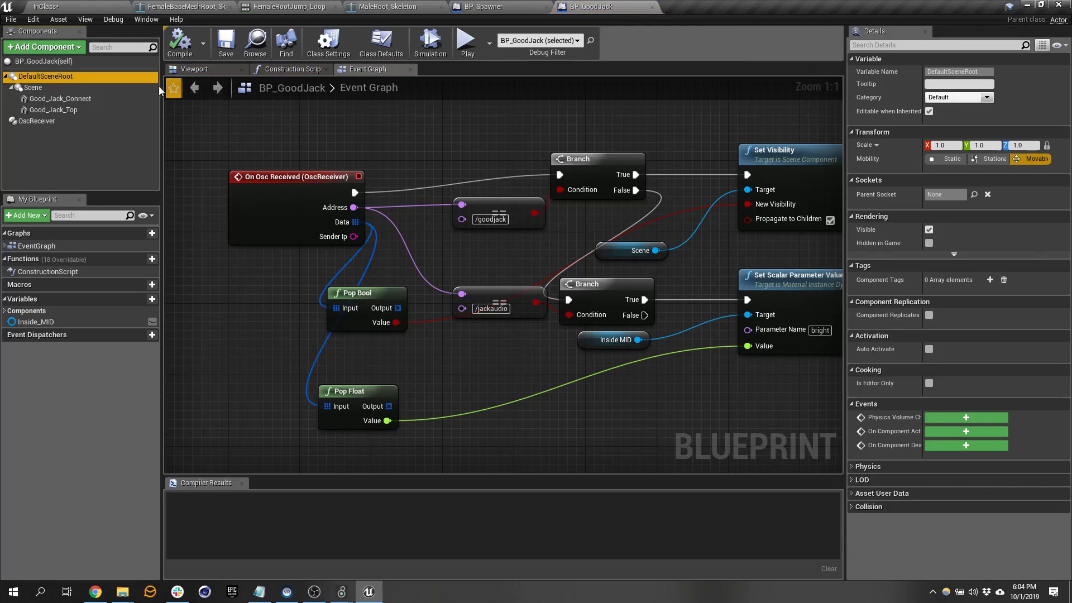
left_click(68, 63)
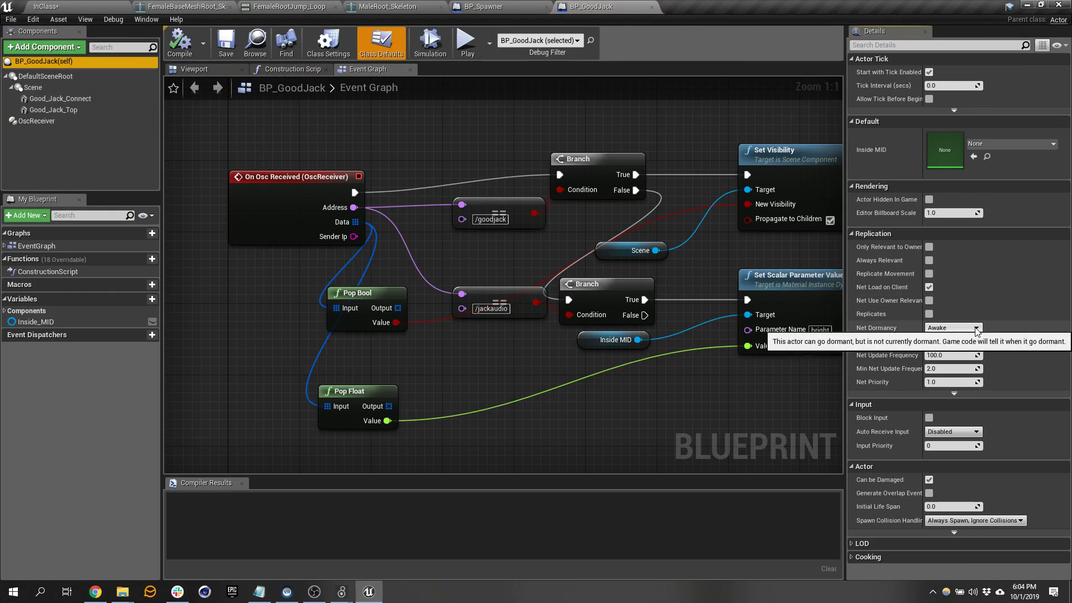
left_click(61, 98)
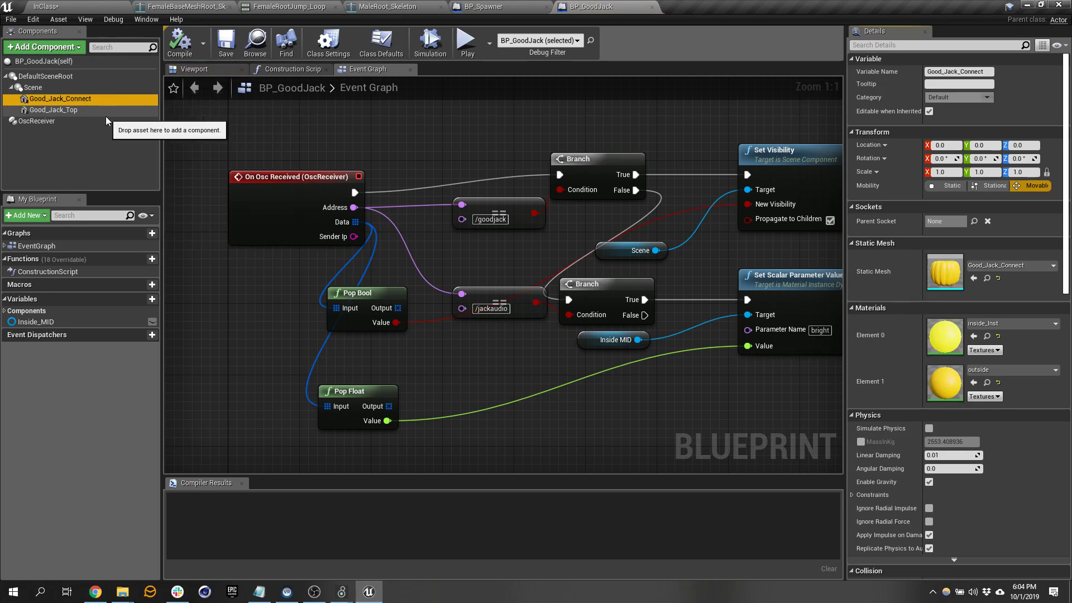
left_click(53, 110, "ctrl")
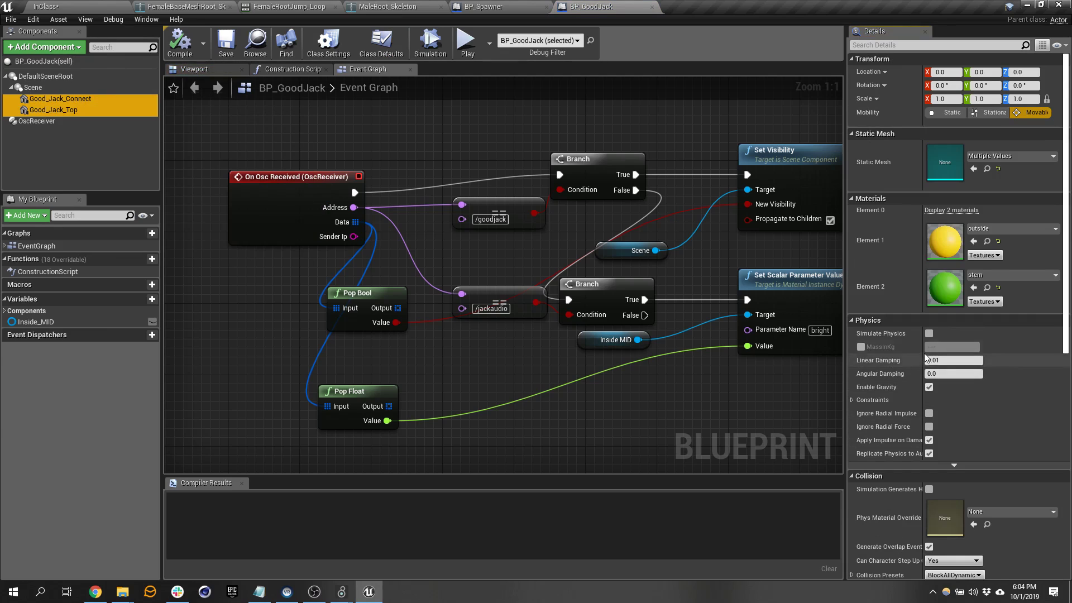
left_click(929, 334)
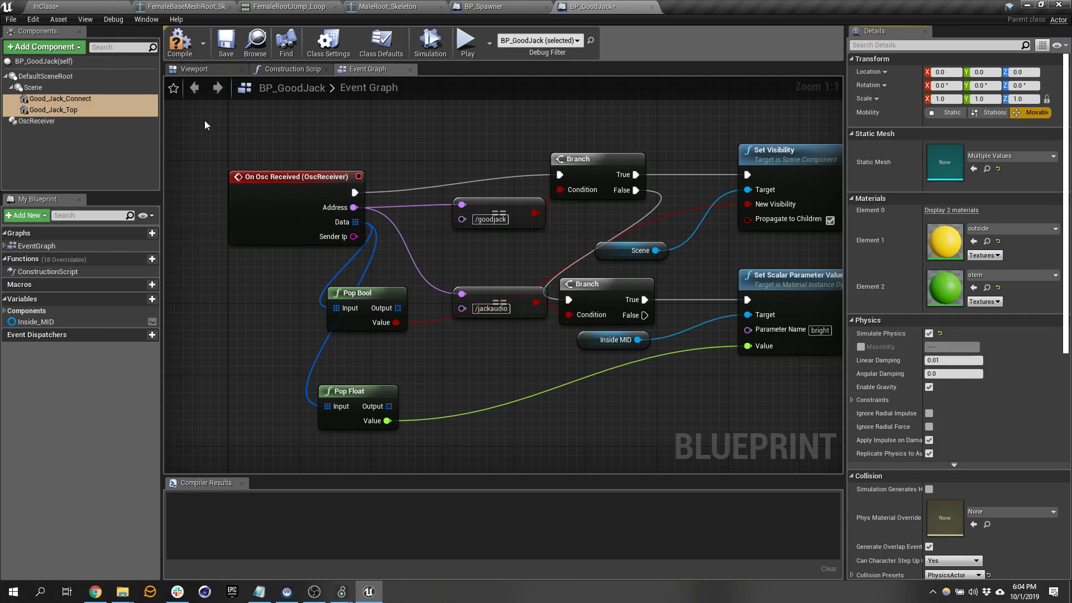
left_click(183, 50)
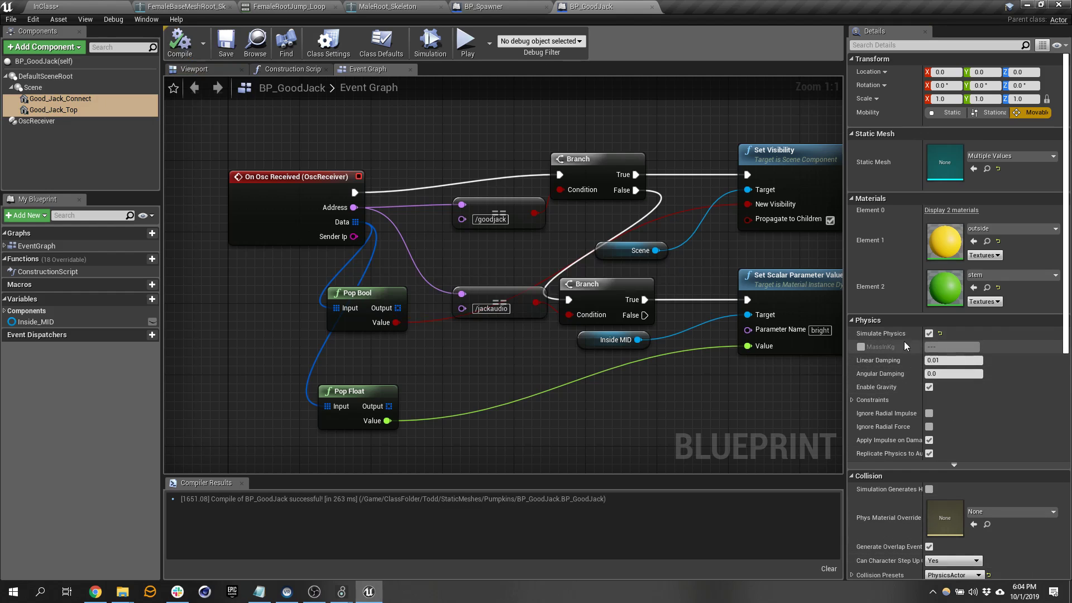
Check the physics settings of the Good_Jack_Top and Good_Jack_Connect components individually.
left_click(52, 121)
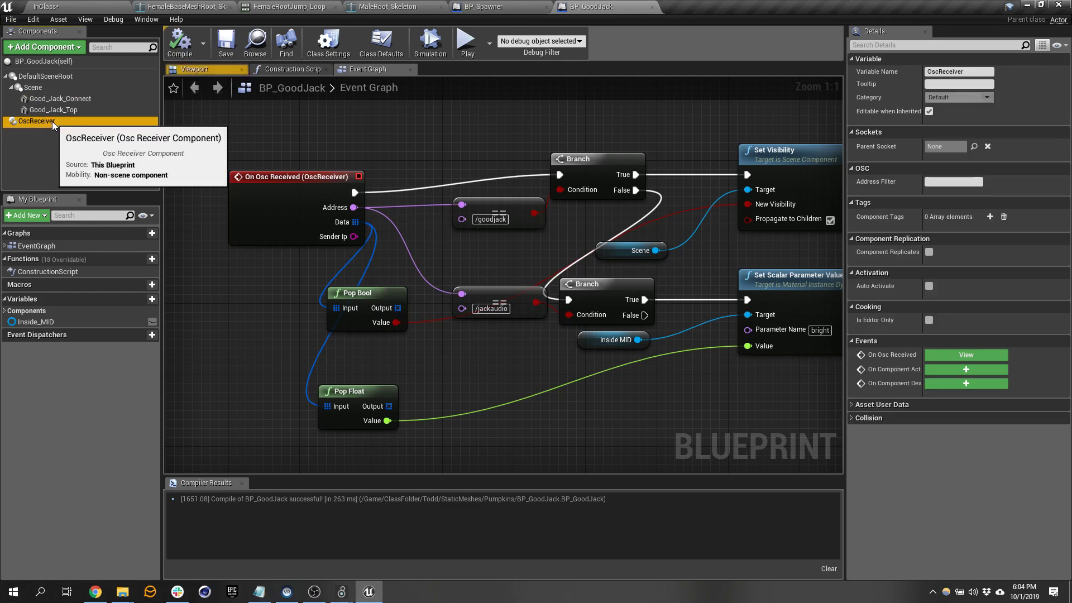
left_click(58, 111)
scroll(936, 480, "down", 1)
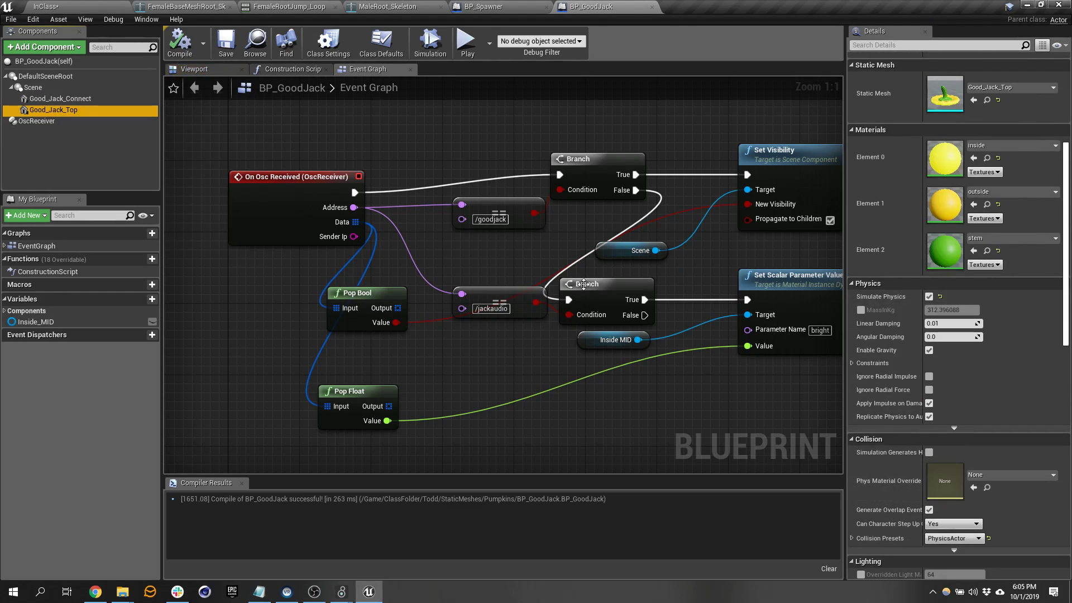
left_click(58, 99)
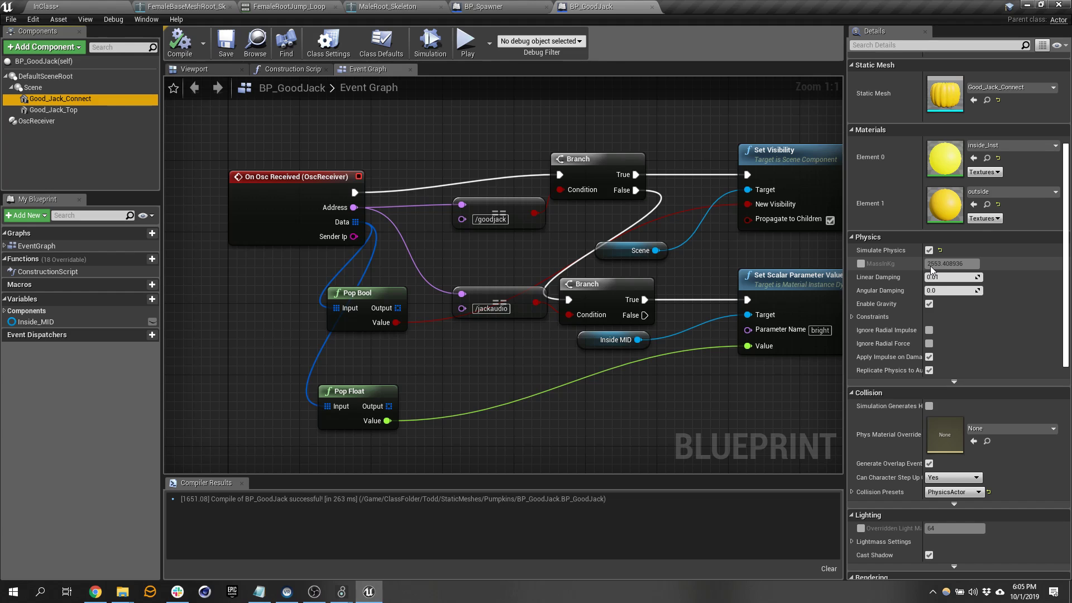
Play the InClass level to test the falling pumpkins with the "stat fps" display turned on, and end the session.
left_click(94, 5)
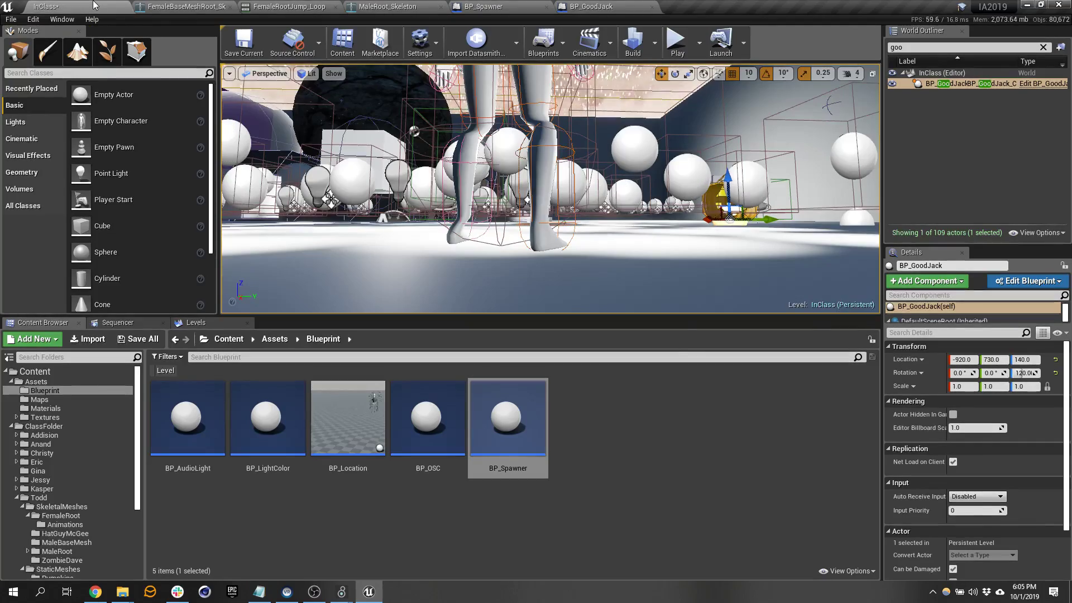
left_click(691, 139)
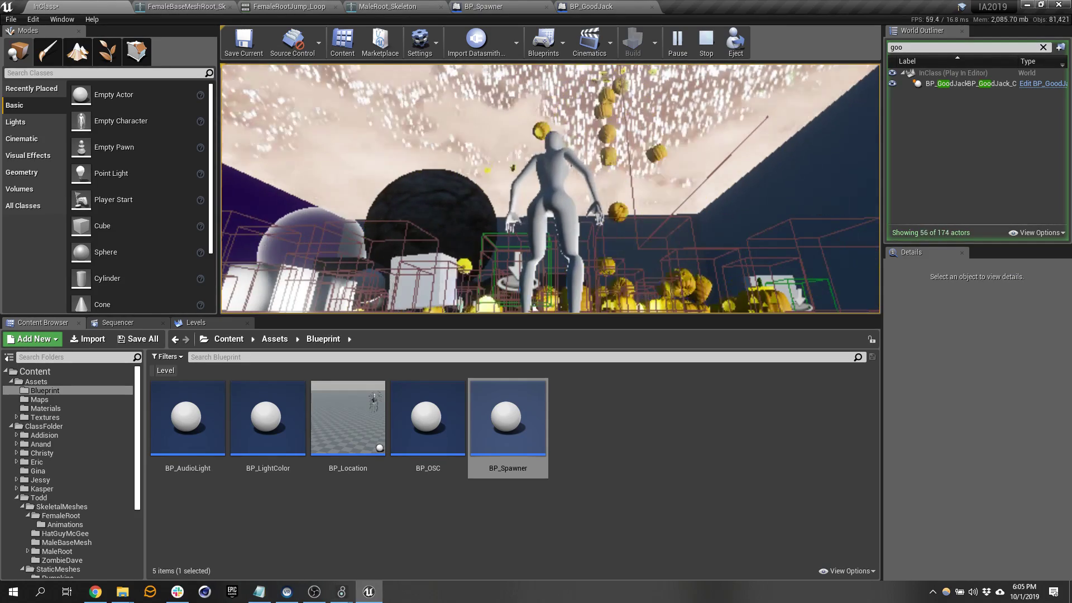
key("grave")
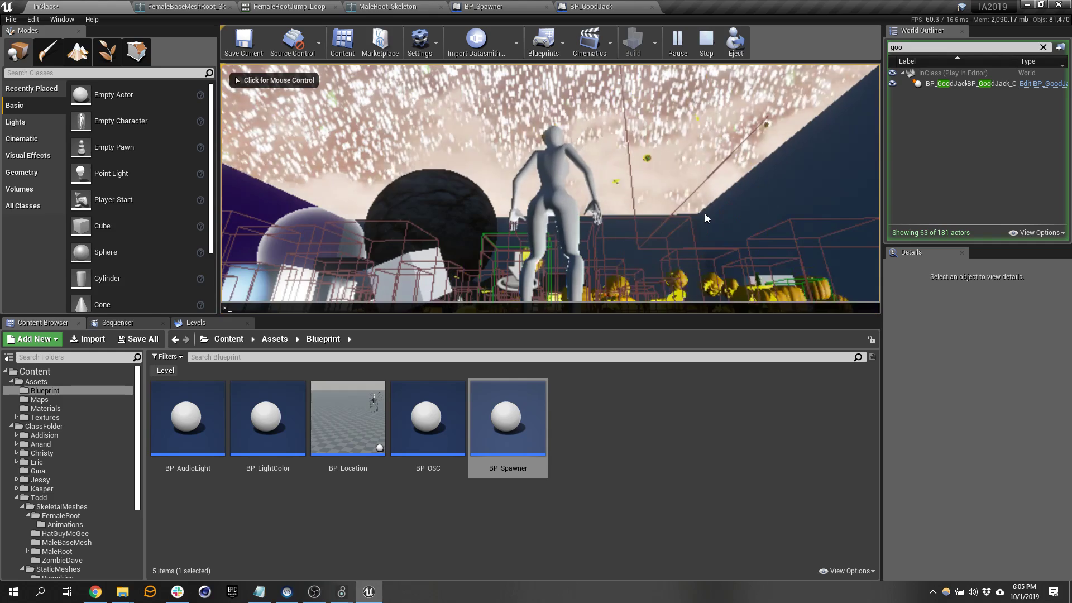
type("stat fps")
key("Return")
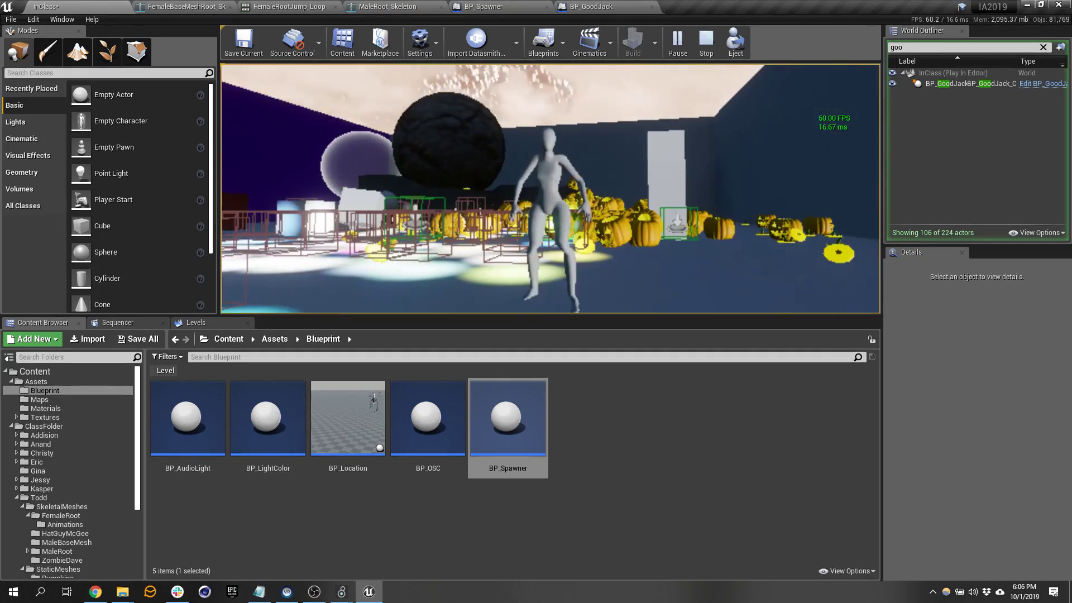
key("Escape")
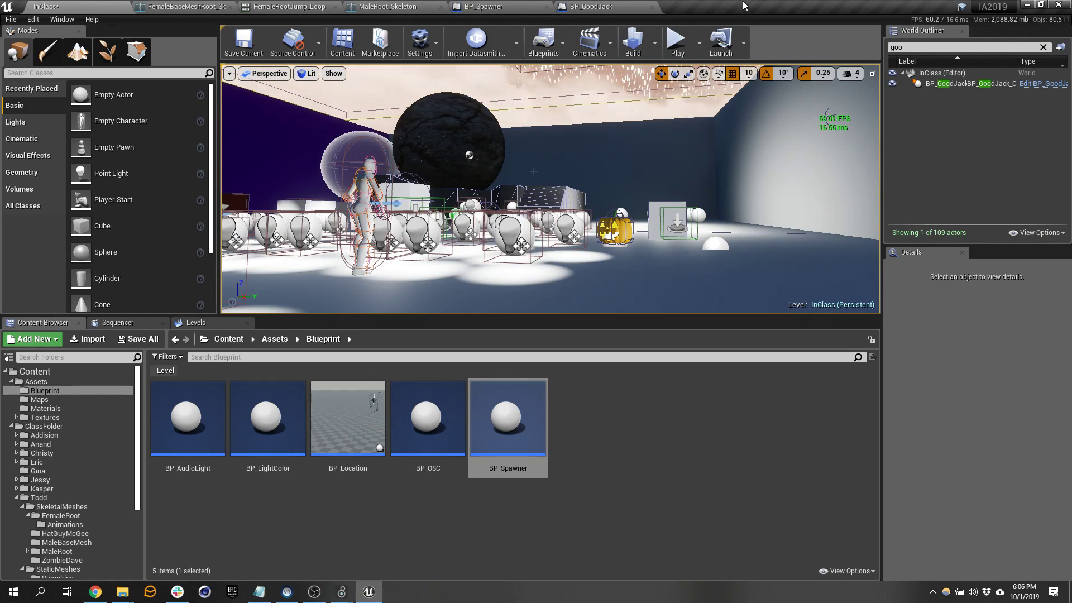
Set BP_Spawner's tick interval to 1.0 second, compile it, and play the InClass level again.
left_click(591, 6)
left_click(484, 6)
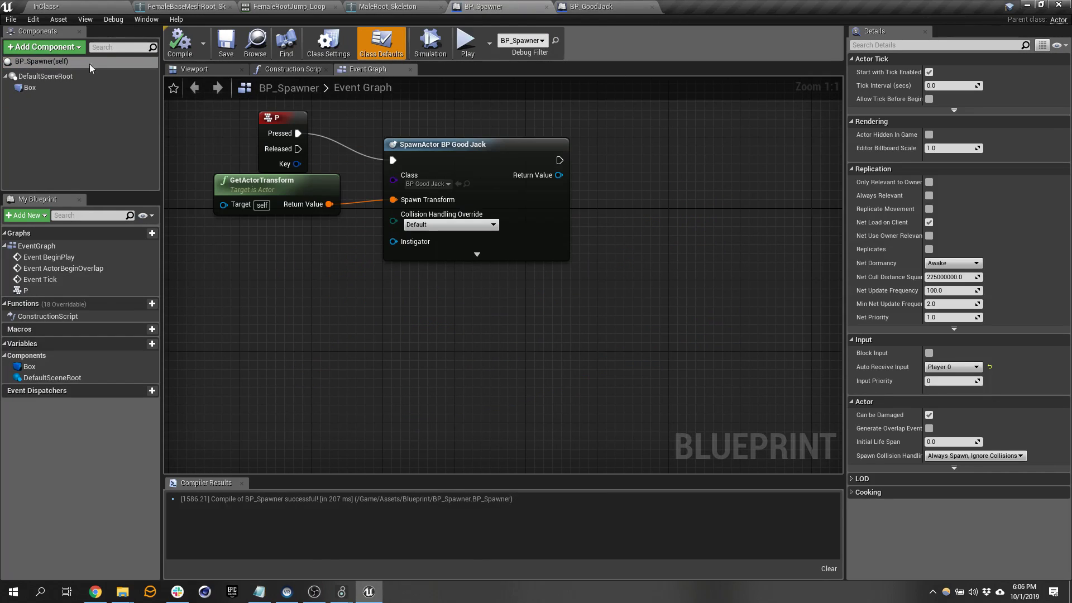
left_click(62, 58)
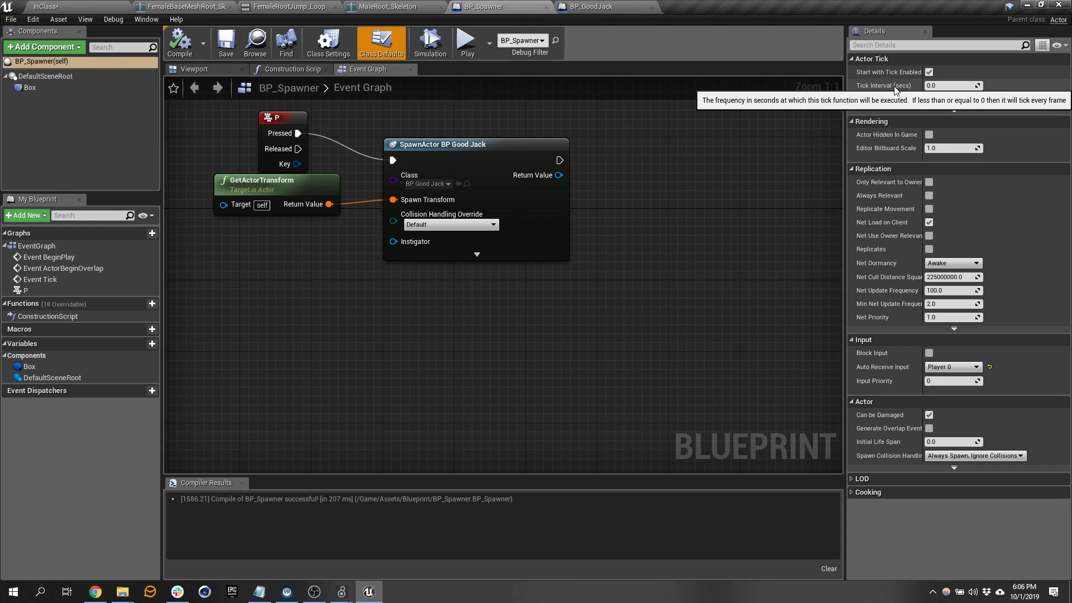
left_click(945, 85)
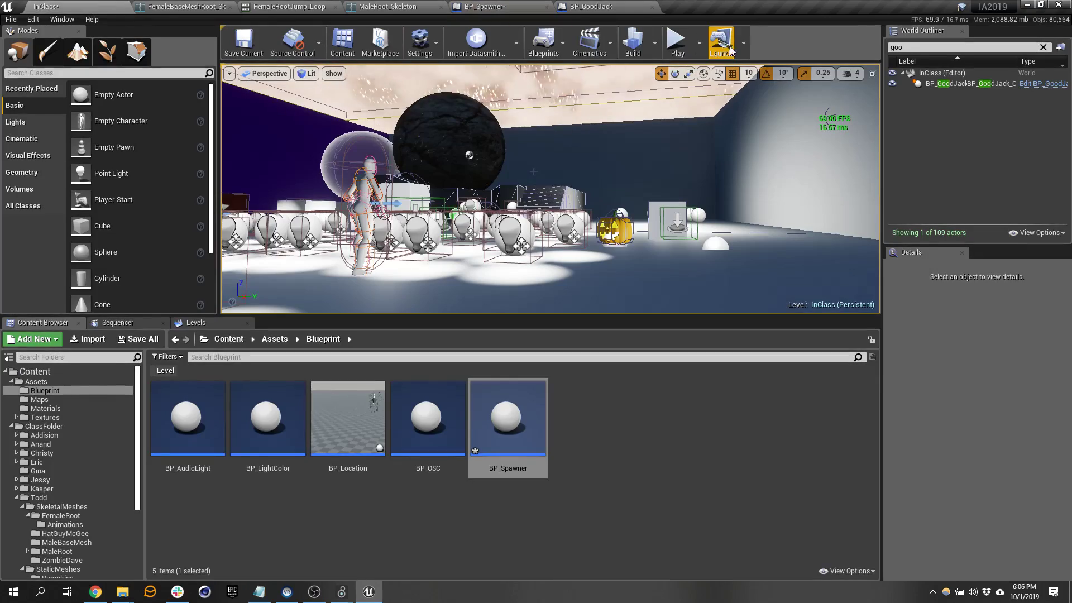
left_click(676, 40)
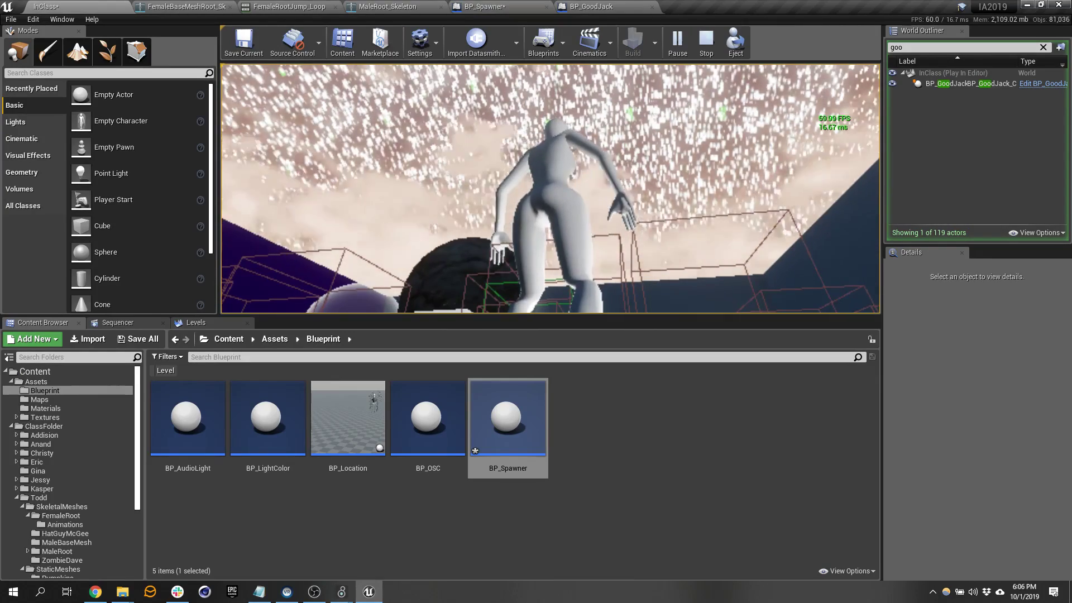
left_click(614, 7)
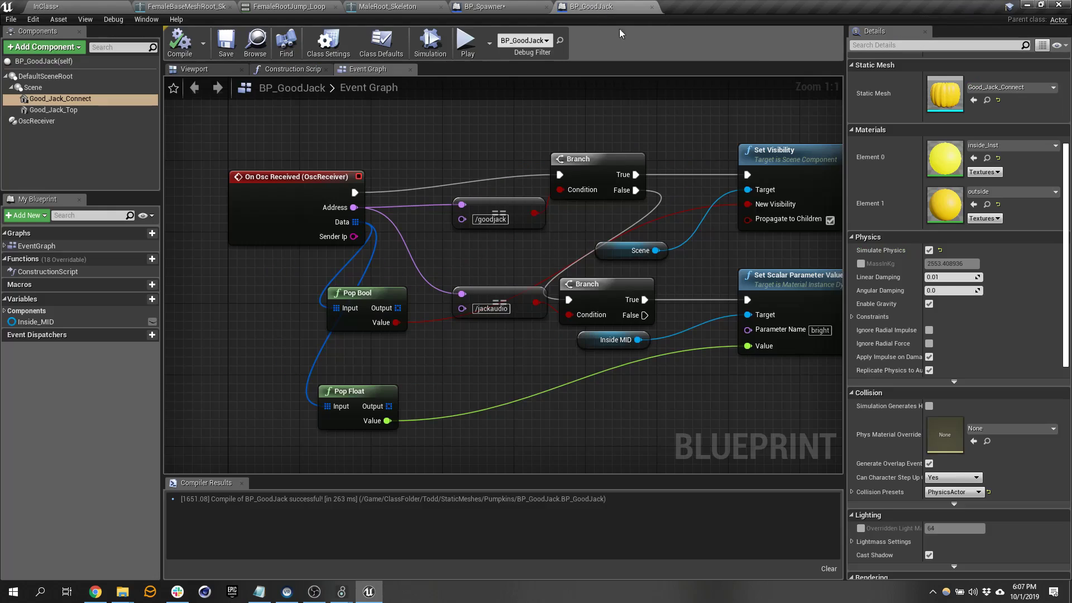
Disconnect the P event from SpawnActor BP Good Jack, drive the spawn from Event Tick instead, and compile BP_Spawner.
left_click(482, 6)
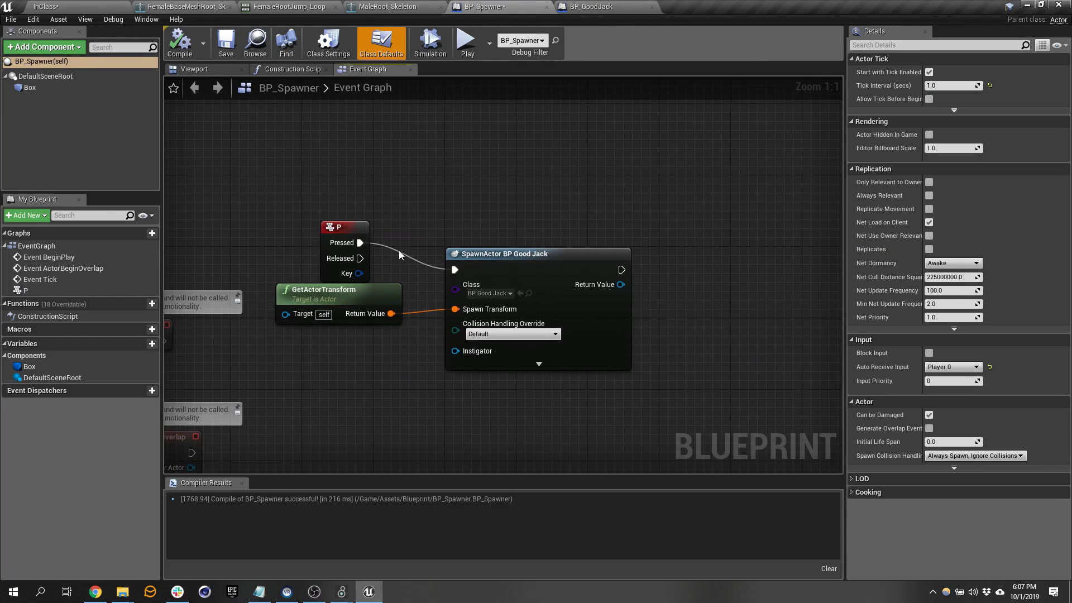
left_click_drag(335, 229, 327, 140)
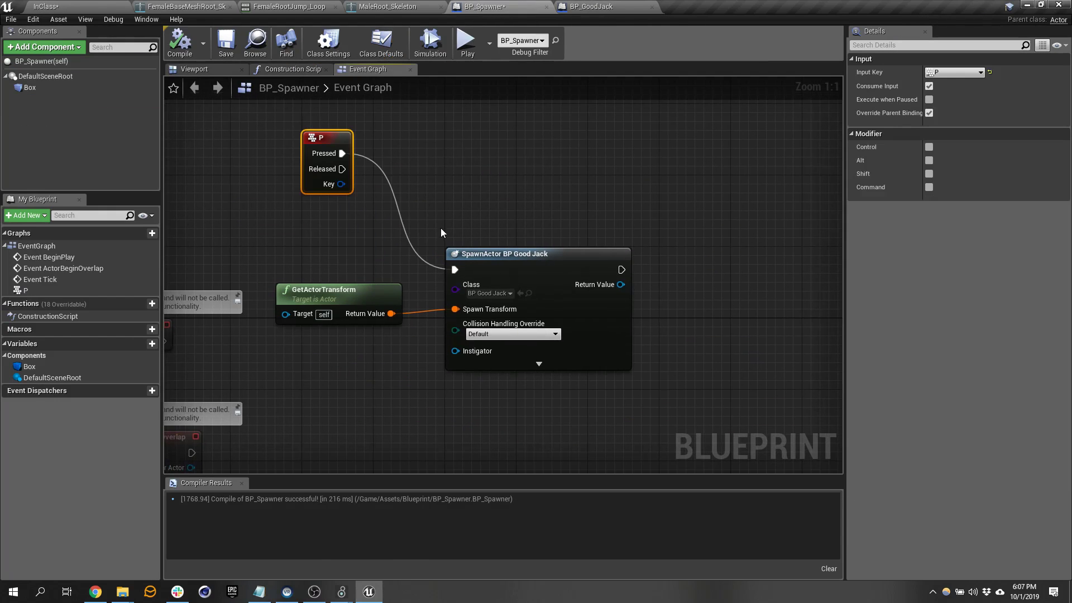
left_click(451, 270, "alt")
right_click_drag(344, 430, 492, 359)
right_click_drag(318, 414, 325, 337)
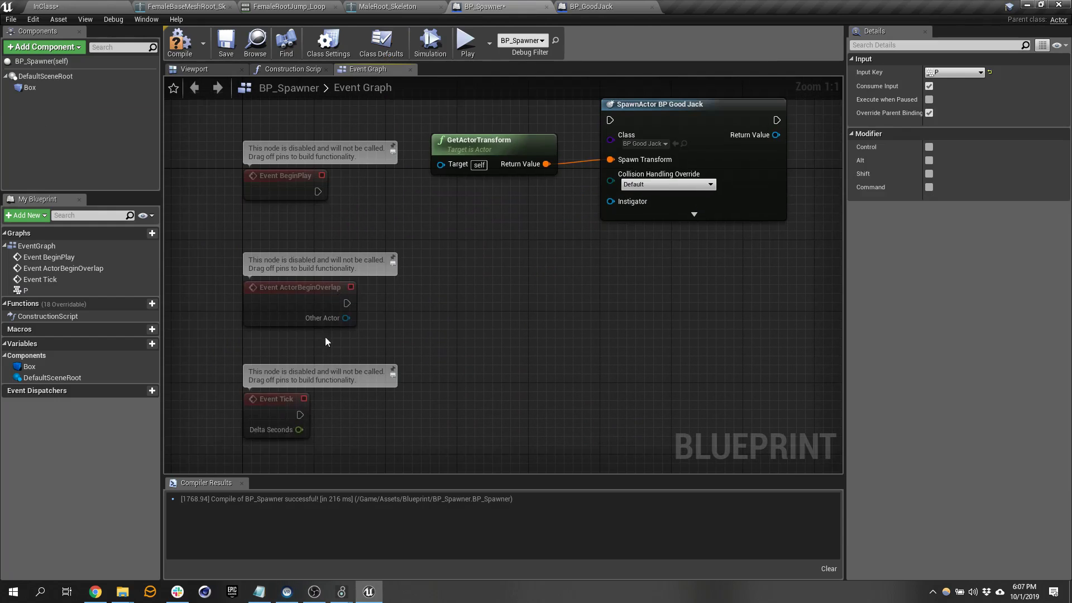
left_click_drag(282, 405, 494, 99)
right_click_drag(531, 196, 459, 334)
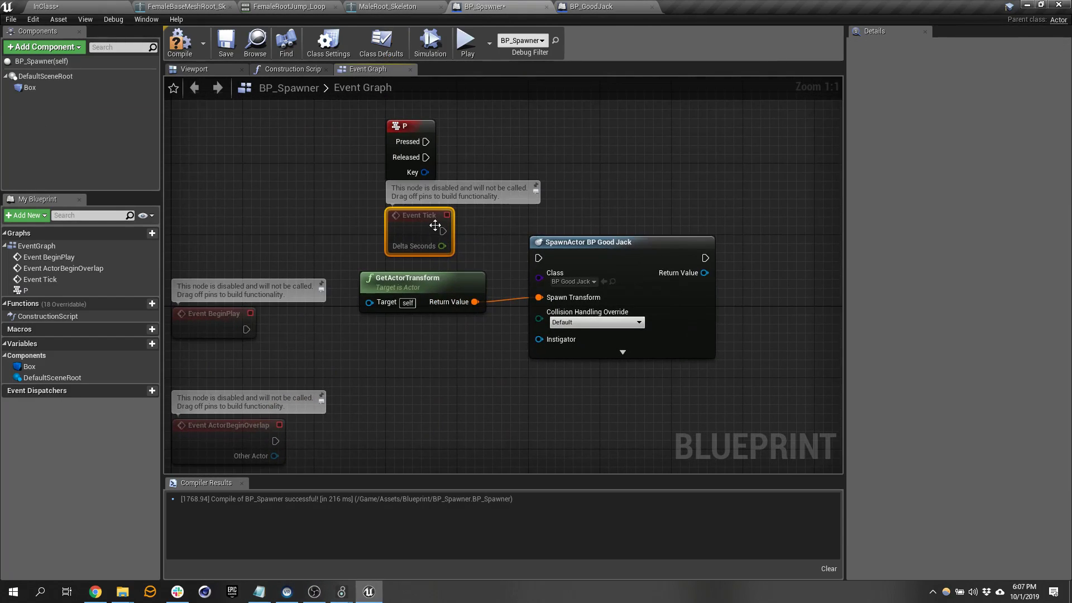
left_click_drag(542, 256, 540, 258)
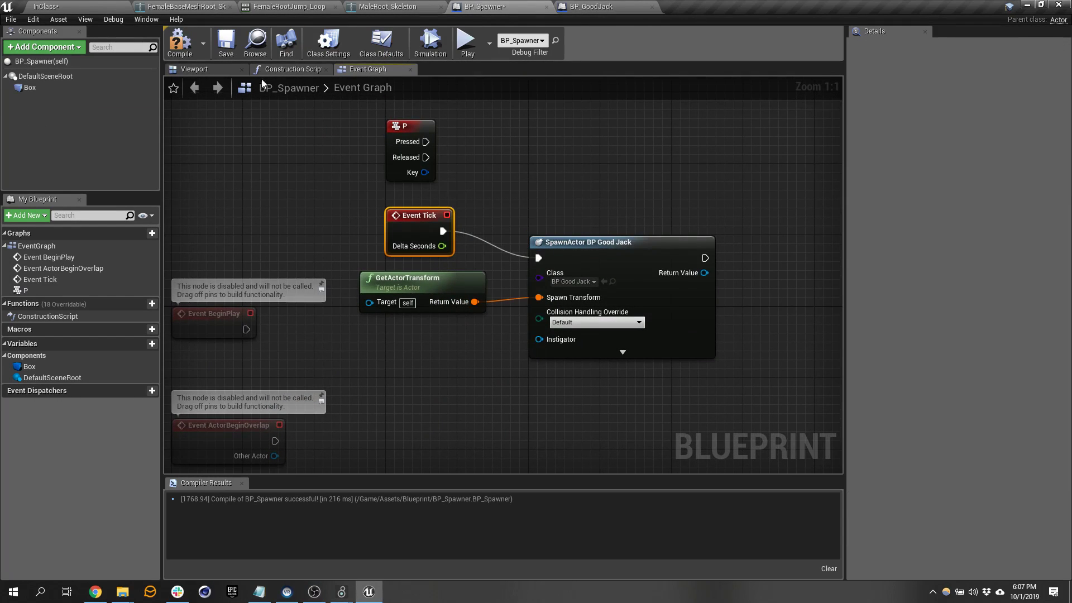
left_click(187, 43)
Play the InClass level to watch the tick-driven pumpkin spawning, and end the play session.
left_click(84, 7)
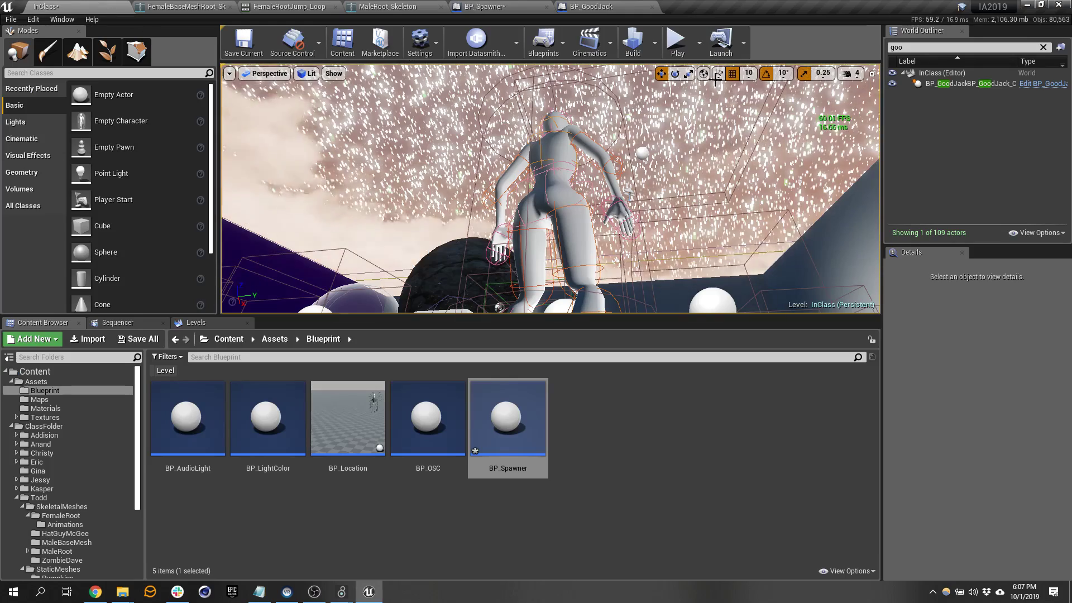
left_click(675, 42)
left_click(733, 202)
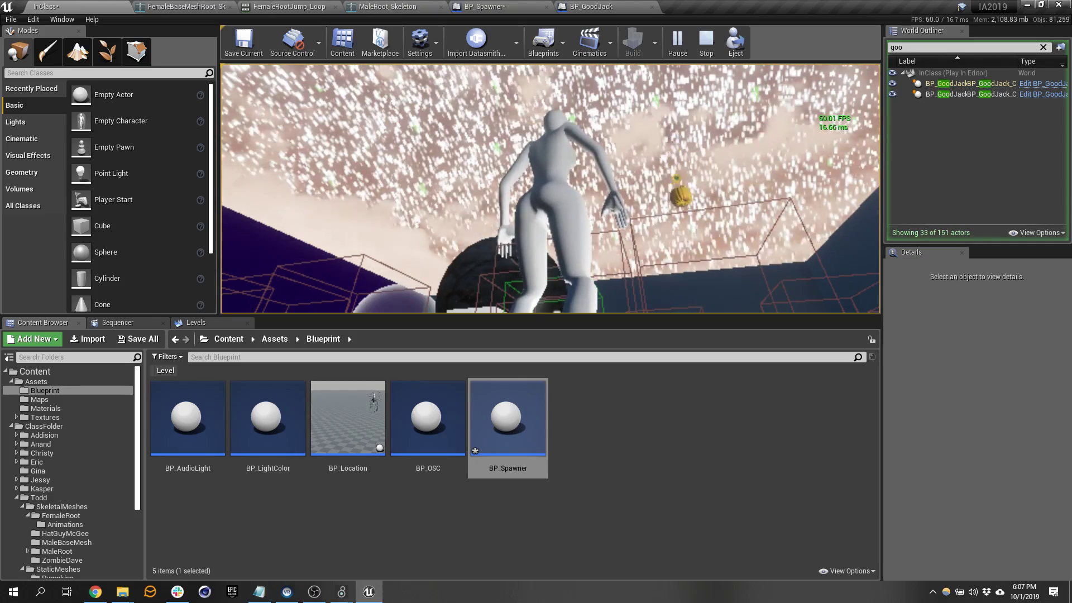
key("Escape")
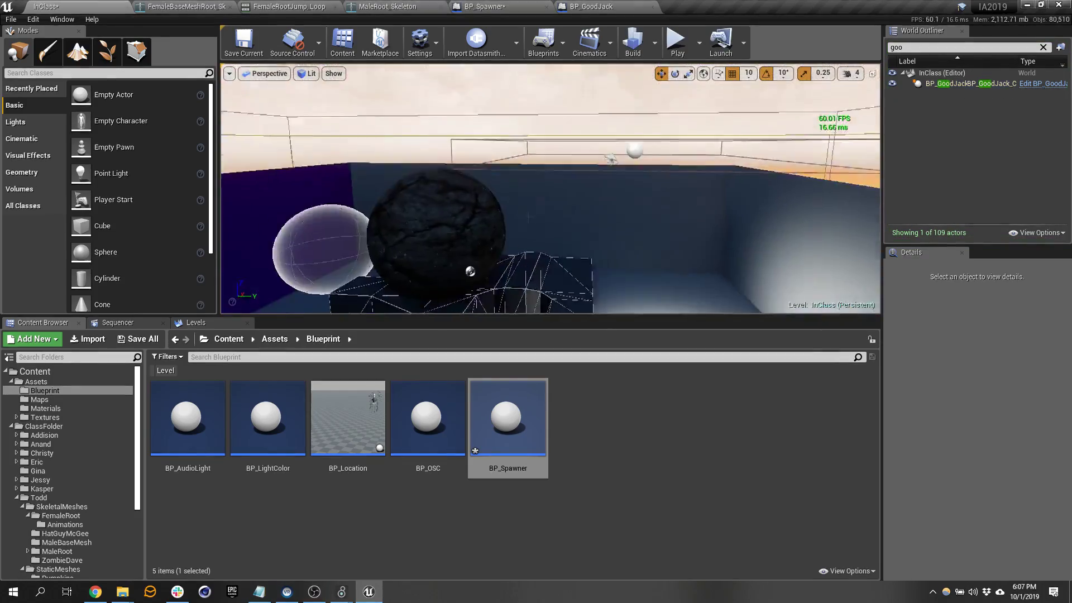
mouse_move(662, 113)
right_mouse_down()
mouse_move(650, 101)
mouse_move(663, 113)
right_mouse_up()
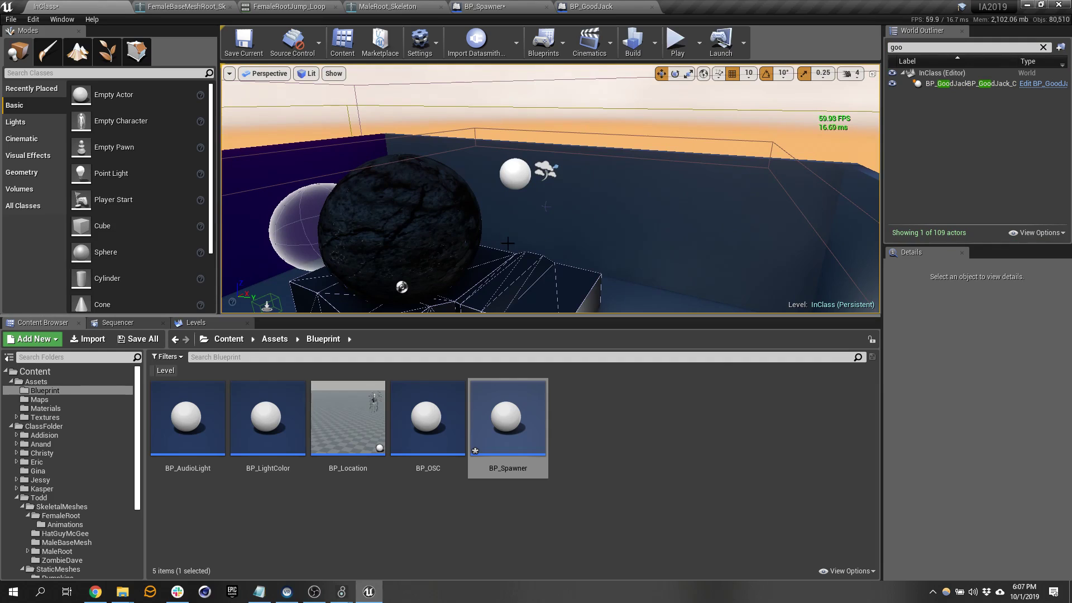
Close the BP_GoodJack editor, and in BP_Spawner detach GetActorTransform from SpawnActor's Spawn Transform while spacing the nodes apart.
left_click(575, 6)
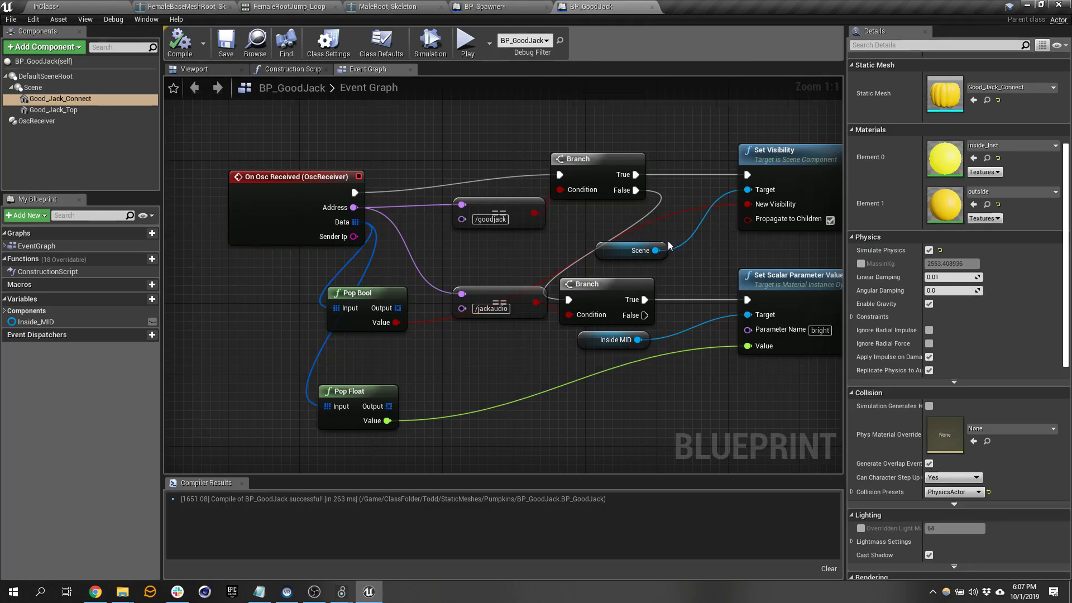
left_click(651, 7)
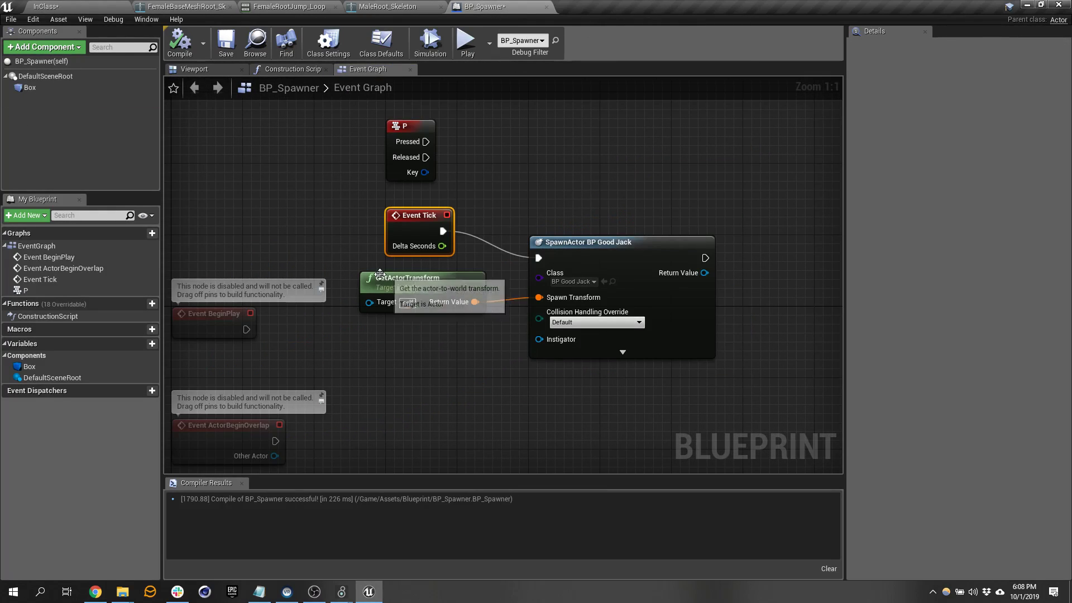
left_click_drag(401, 278, 419, 339)
right_click_drag(589, 290, 819, 202)
left_click_drag(420, 153, 508, 458)
left_click_drag(480, 277, 84, 262)
right_click_drag(655, 238, 357, 364)
left_click_drag(581, 311, 353, 149)
left_click(475, 313, "alt")
Place a reference to the Box component in BP_Spawner's Event Graph and add a Get Box Extent node from it.
left_click(35, 88)
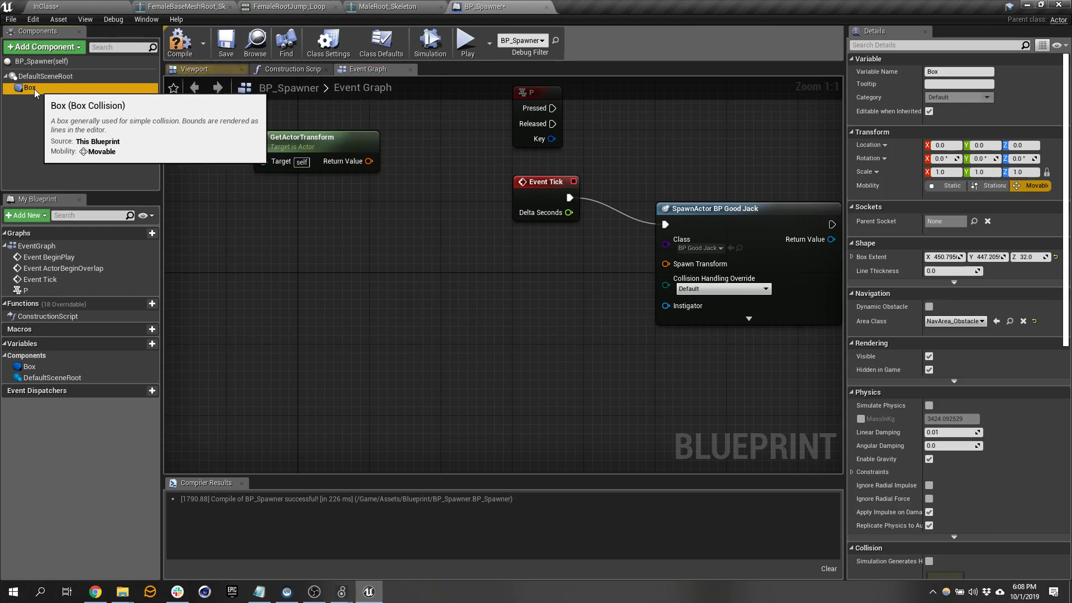
left_click_drag(36, 86, 433, 337)
type("getbox")
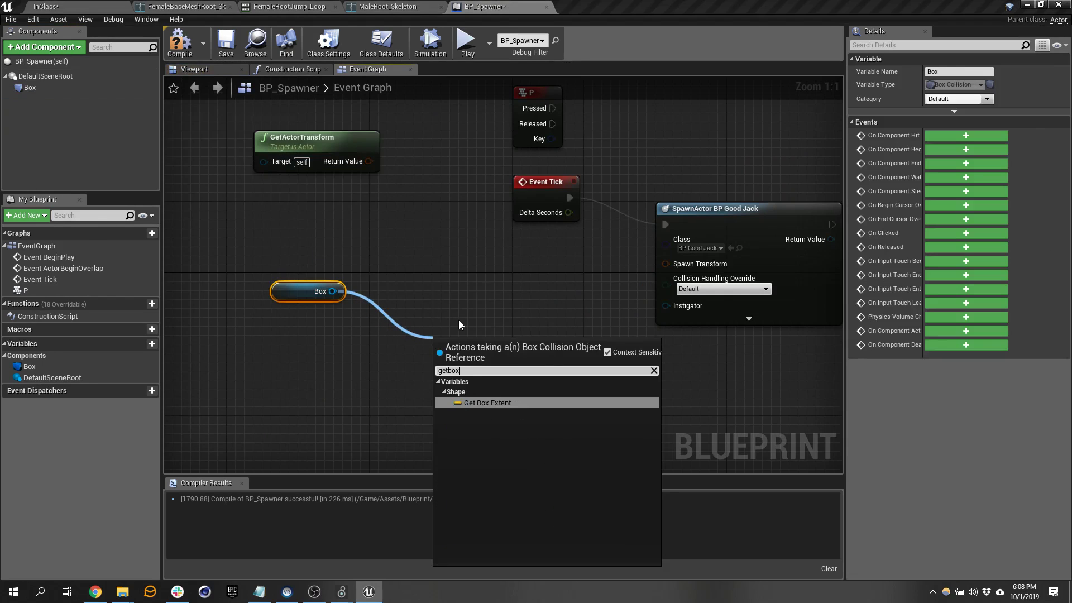
left_click(498, 403)
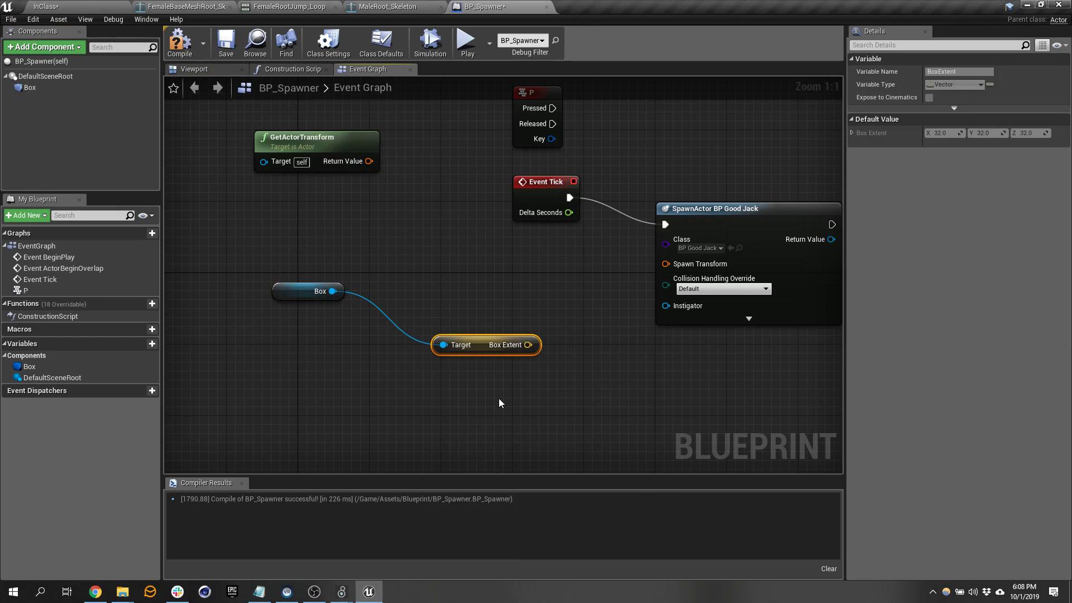
Add a Random Point in Bounding Box node and feed the Box Extent value into its Box Extent input.
left_click_drag(486, 347, 472, 310)
type("random")
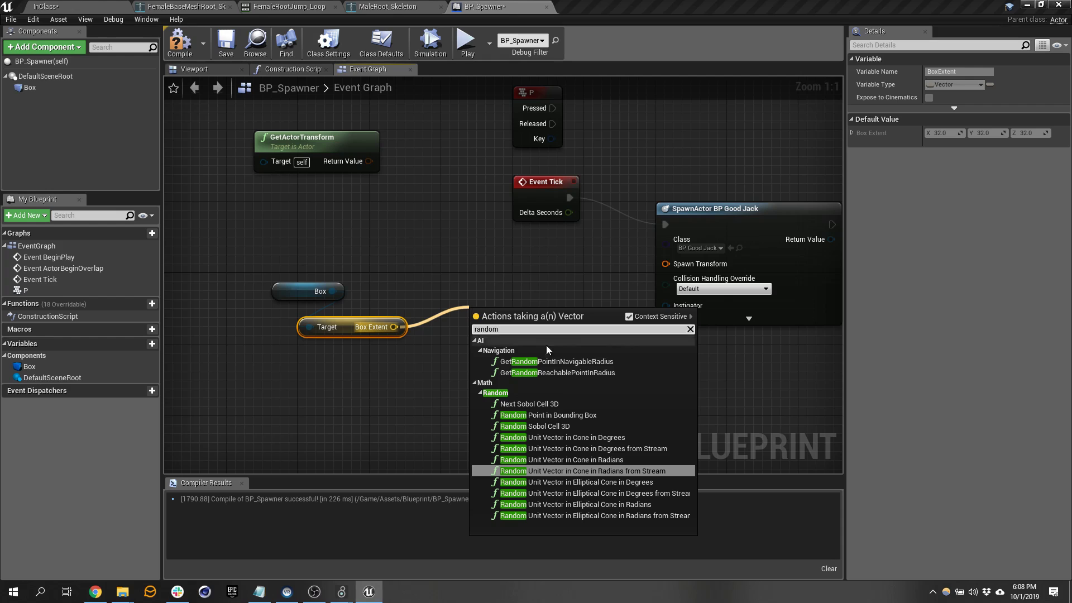
left_click(633, 416)
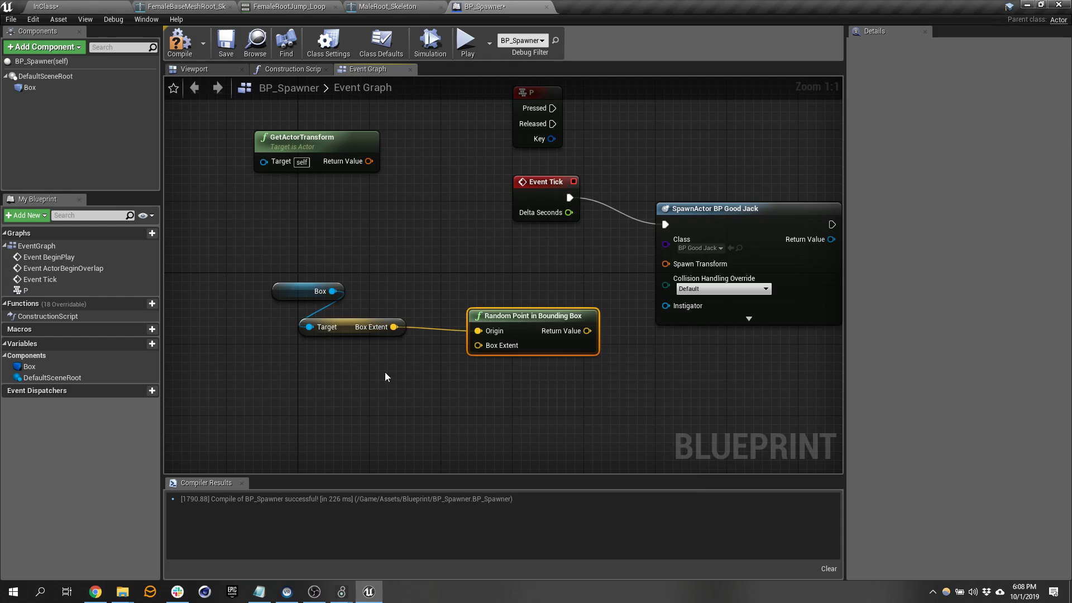
left_click_drag(394, 327, 421, 277)
left_click(412, 241)
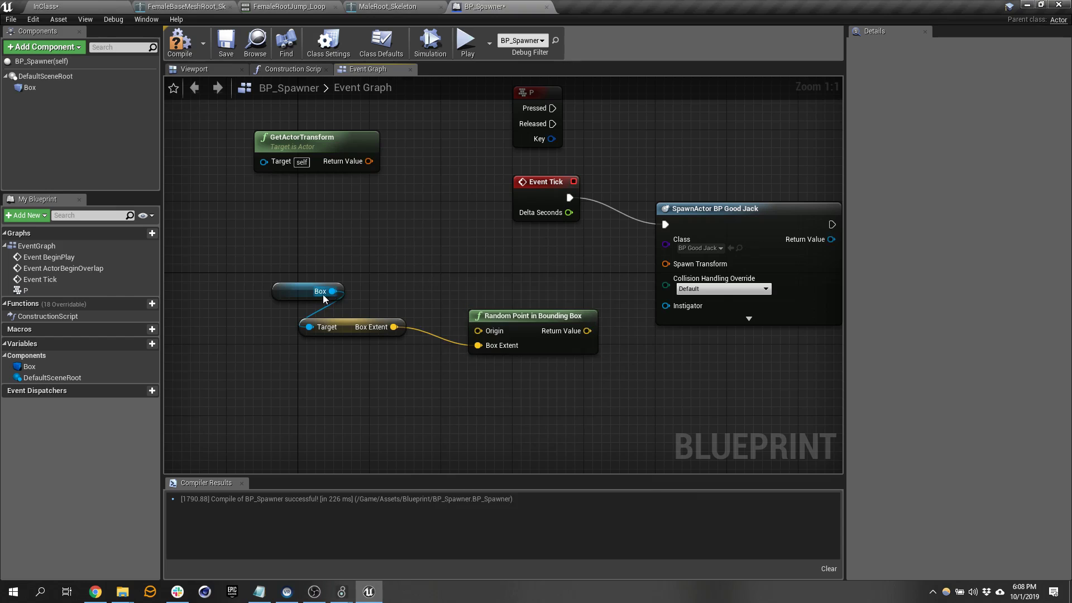
left_click_drag(332, 290, 391, 244)
type("ge")
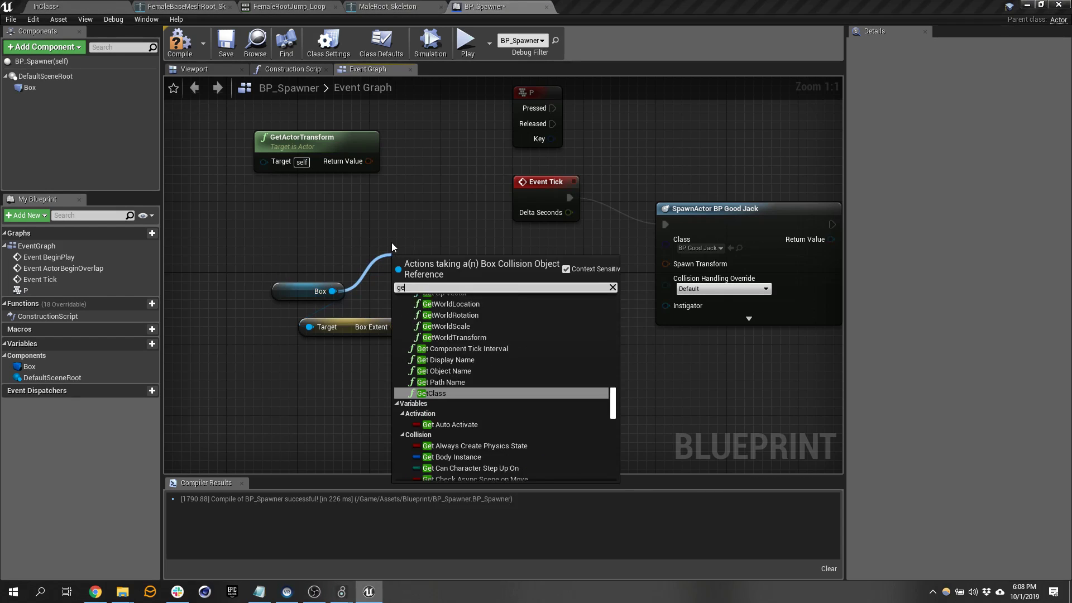
type("tbo")
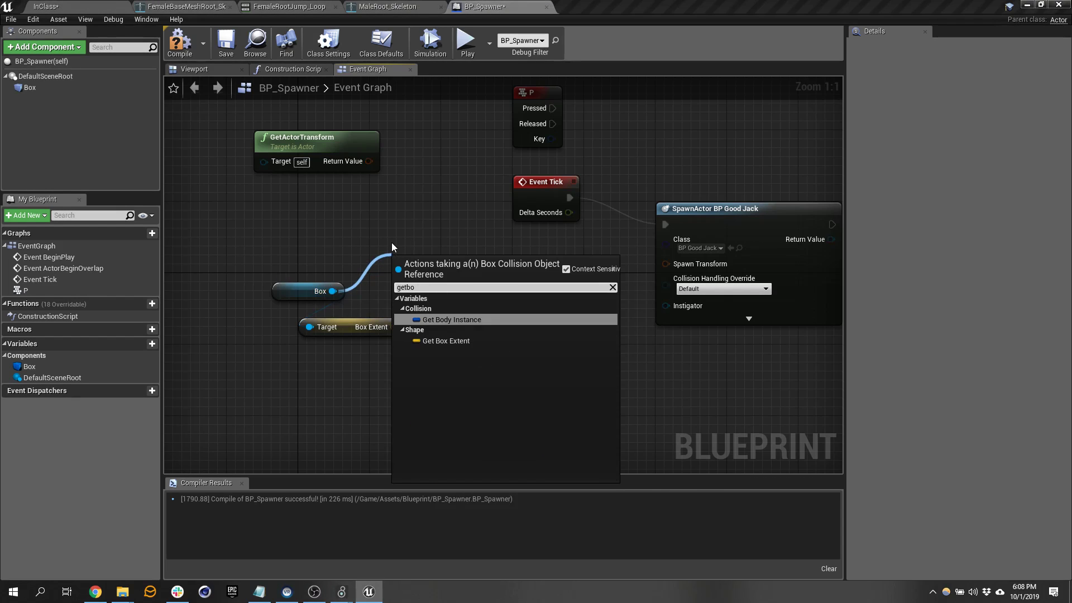
left_click(459, 340)
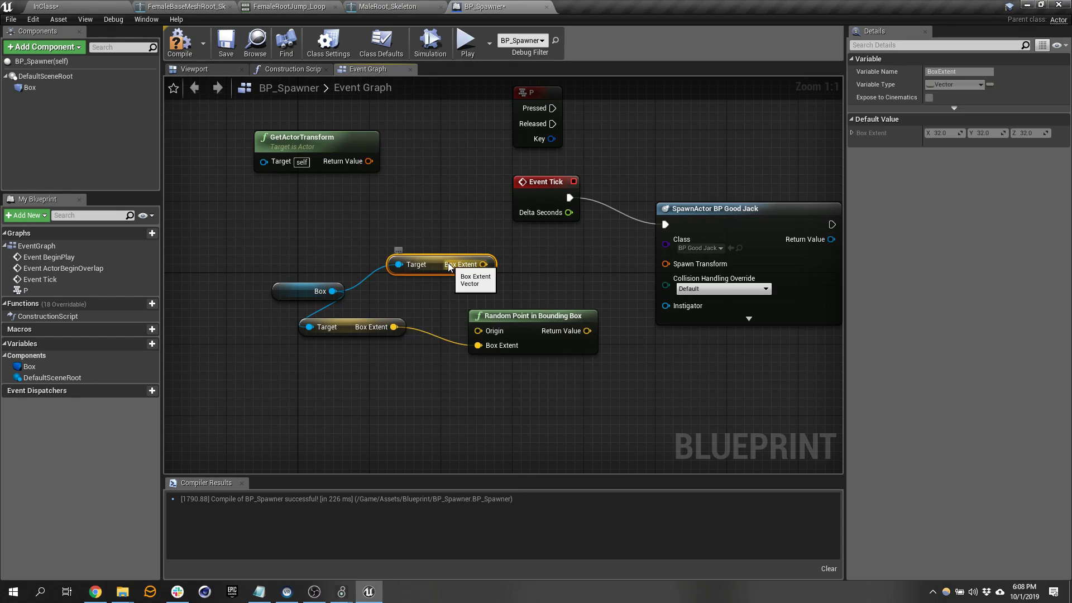
key("Delete")
Add a GetWorldLocation node from Box, connect it to the Origin of Random Point in Bounding Box, and arrange these nodes compactly.
left_click_drag(333, 290, 387, 272)
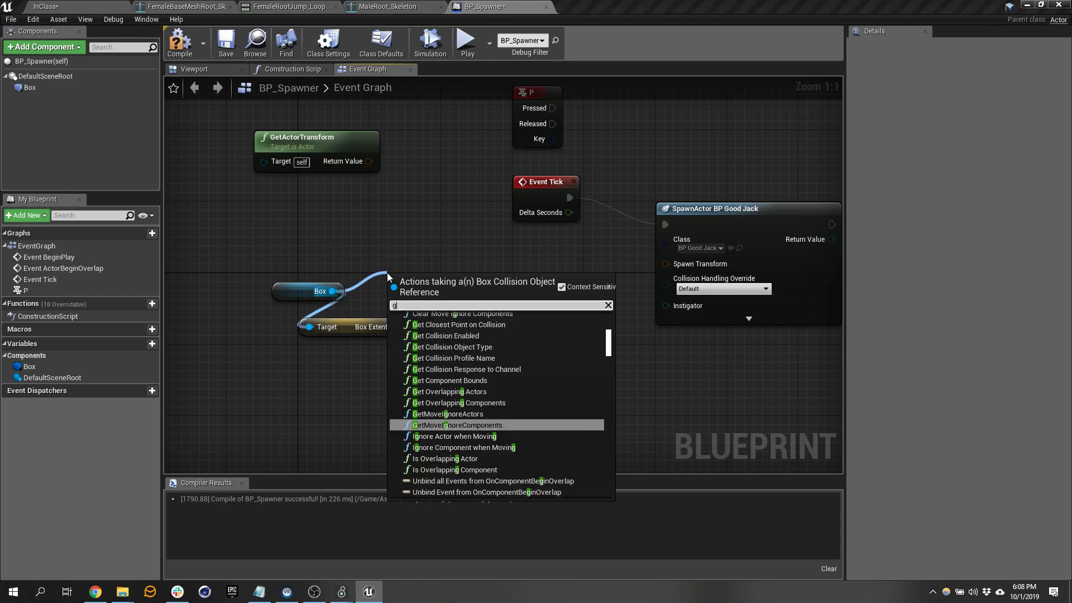
type("getworl")
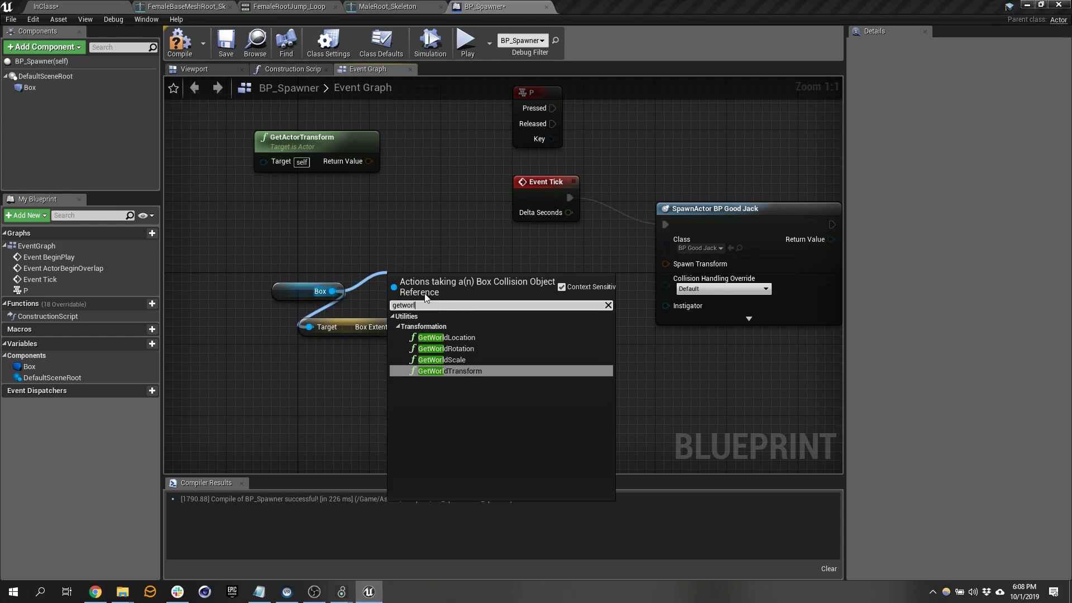
left_click(447, 335)
left_click_drag(491, 308, 478, 331)
left_click_drag(295, 290, 215, 272)
left_click_drag(414, 262, 369, 280)
right_click_drag(541, 300, 498, 266)
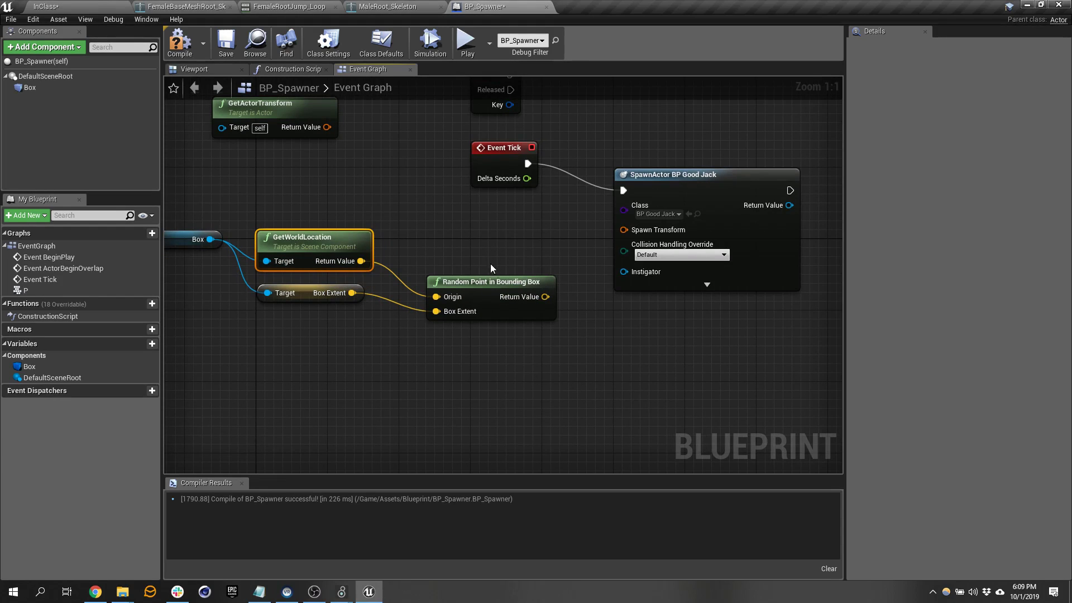
left_click_drag(494, 283, 441, 274)
Add a Make Transform node for SpawnActor's Spawn Transform and connect the random point's Return Value to its Location.
left_click_drag(638, 224, 565, 268)
type("make")
key("Return")
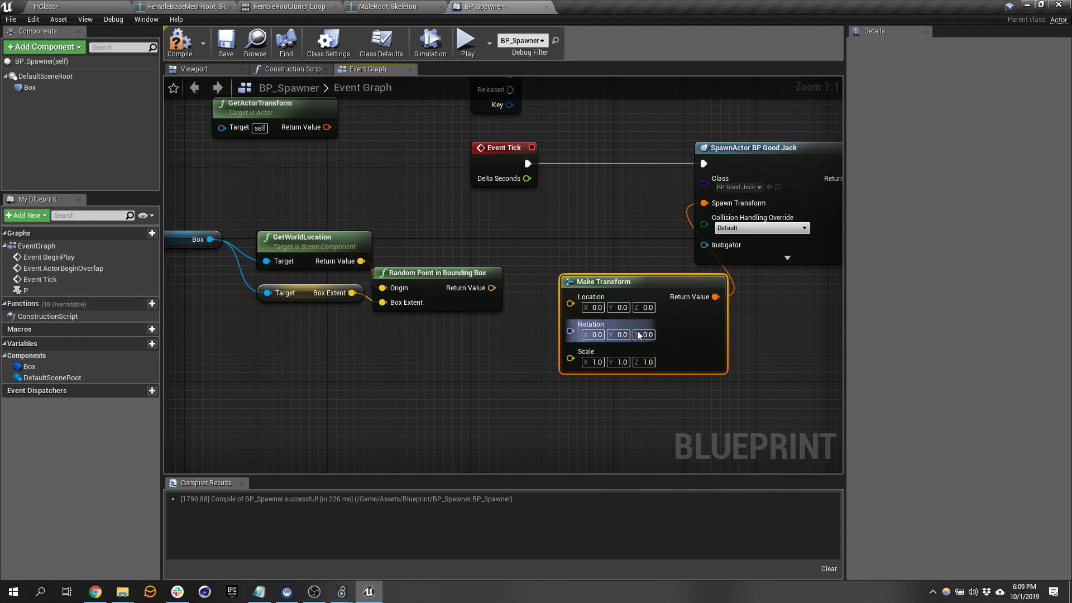
left_click_drag(491, 288, 570, 303)
left_click_drag(650, 290, 623, 263)
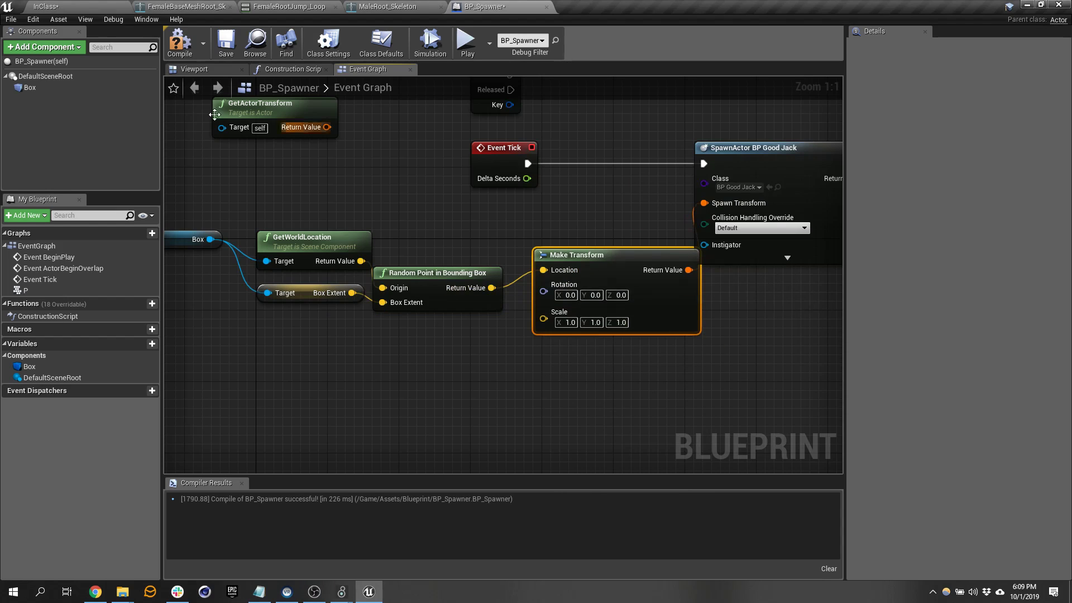
Compile BP_Spawner and start playing the InClass level.
left_click(179, 43)
left_click(3, 4)
left_click(46, 7)
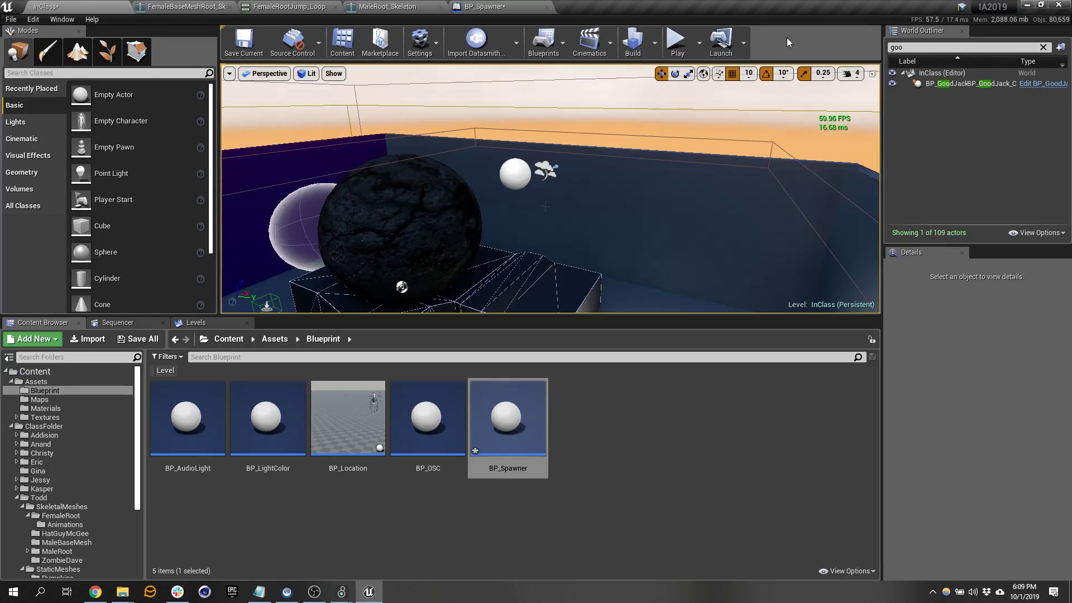
left_click(677, 45)
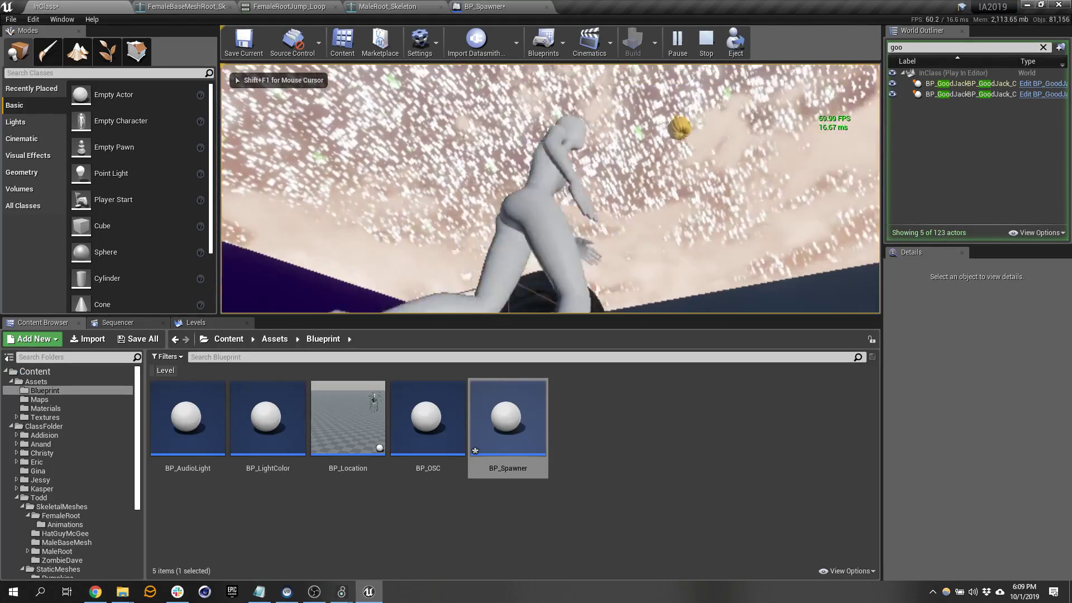
Run the character around the level to check where the pumpkins spawn within the box, and end the play session.
key("a")
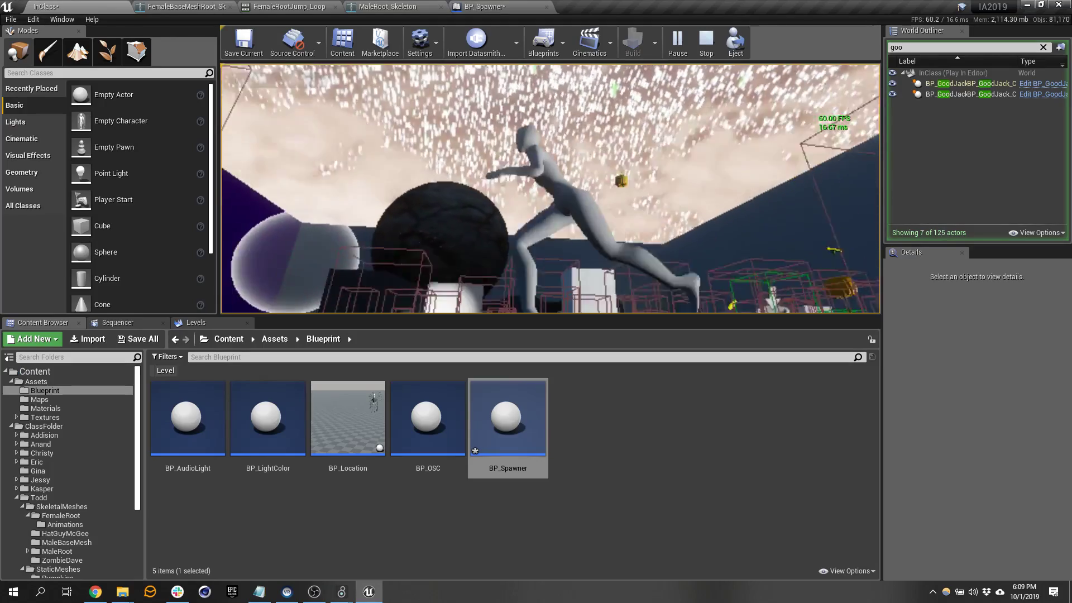
key("d")
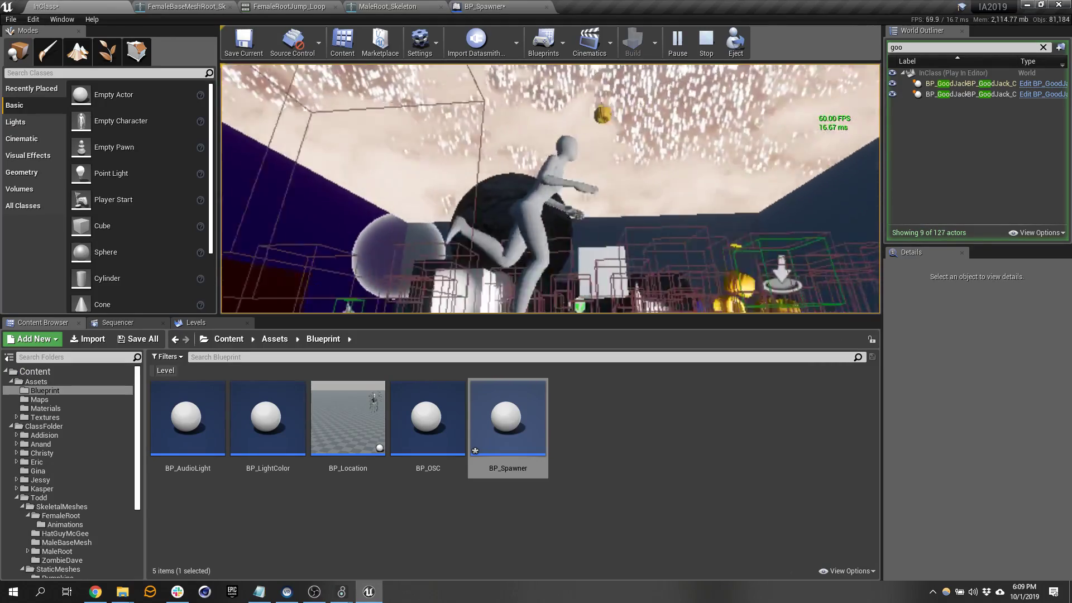
key("a")
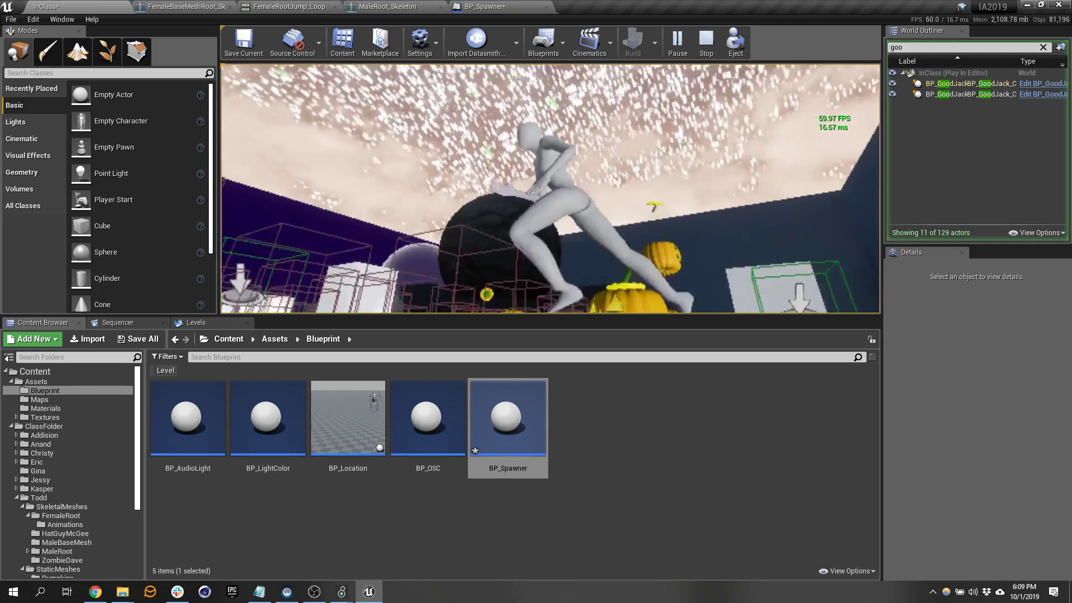
key("s")
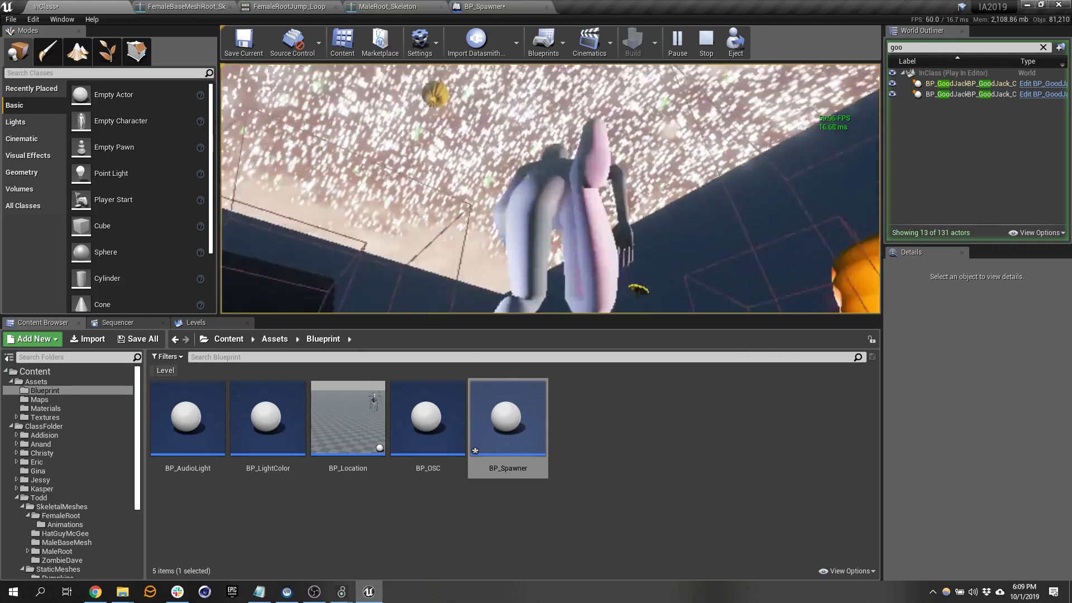
key("d")
key("a")
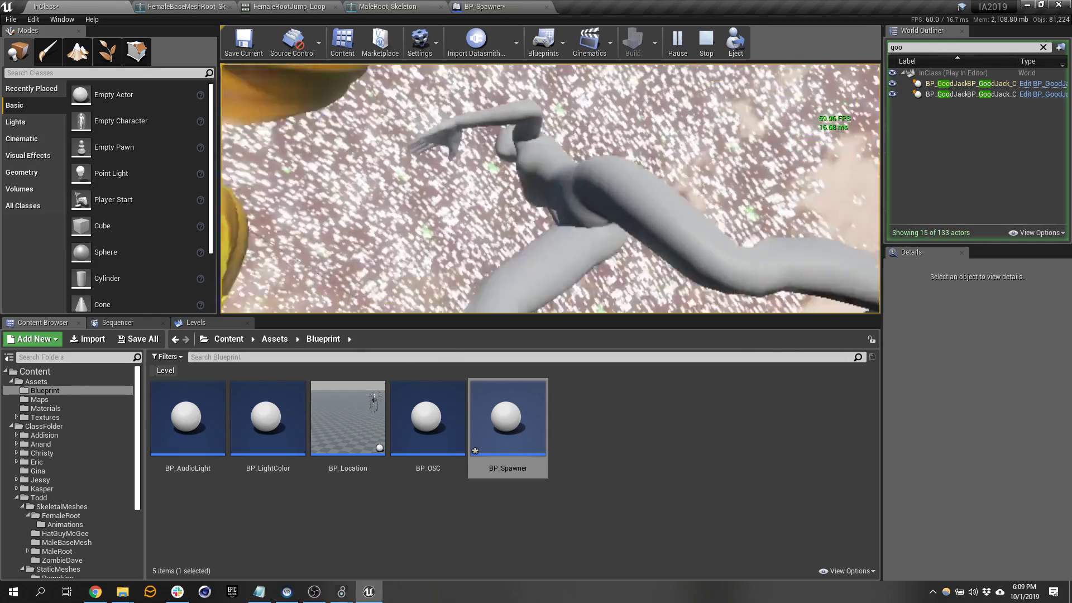
key("w")
key("d")
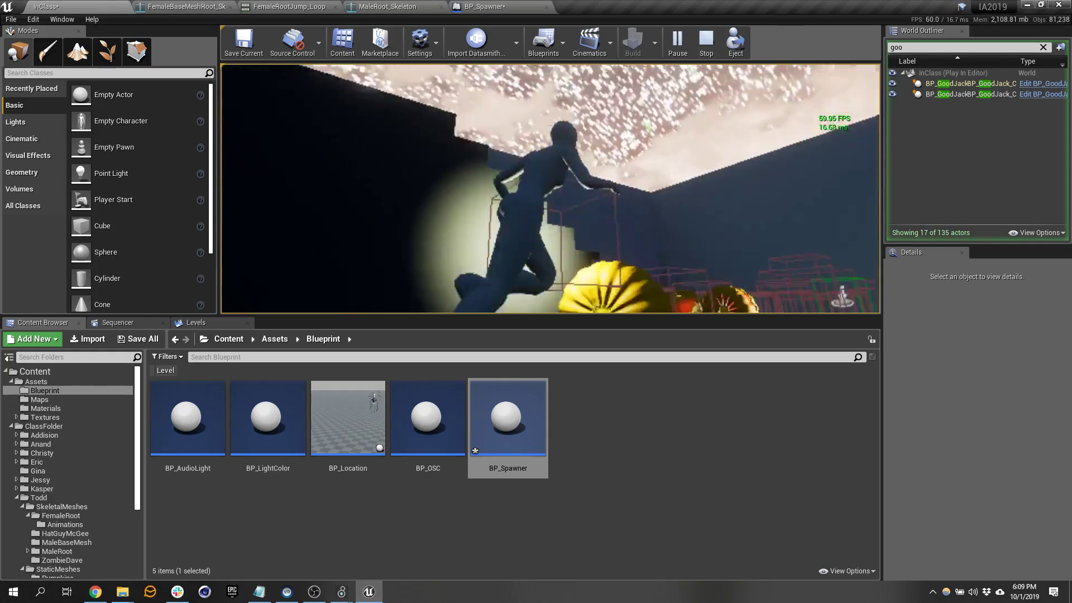
key("w")
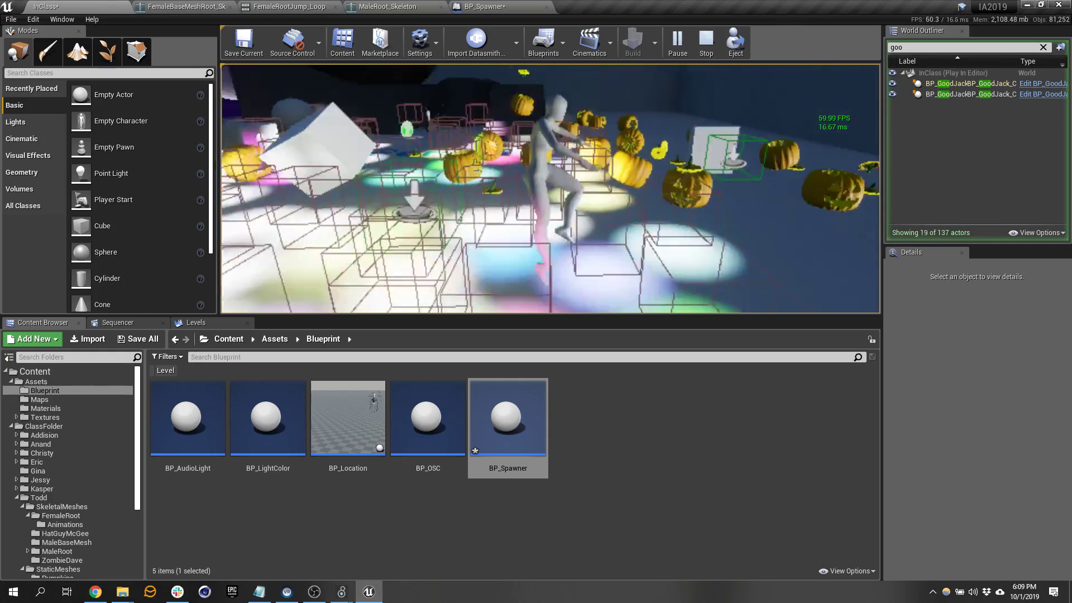
key("space")
key("w")
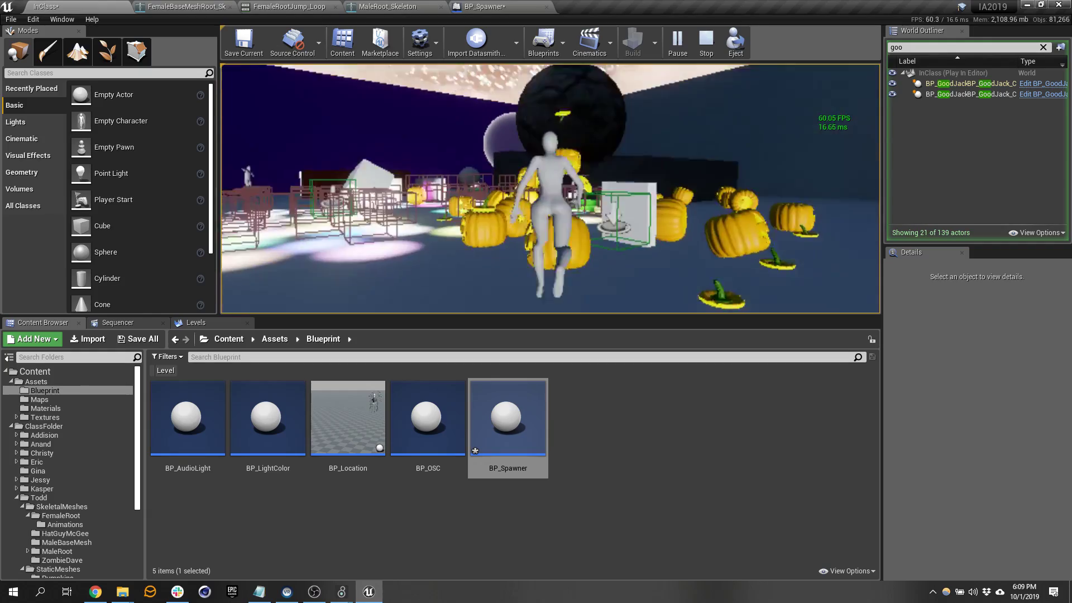
key("w")
key("d")
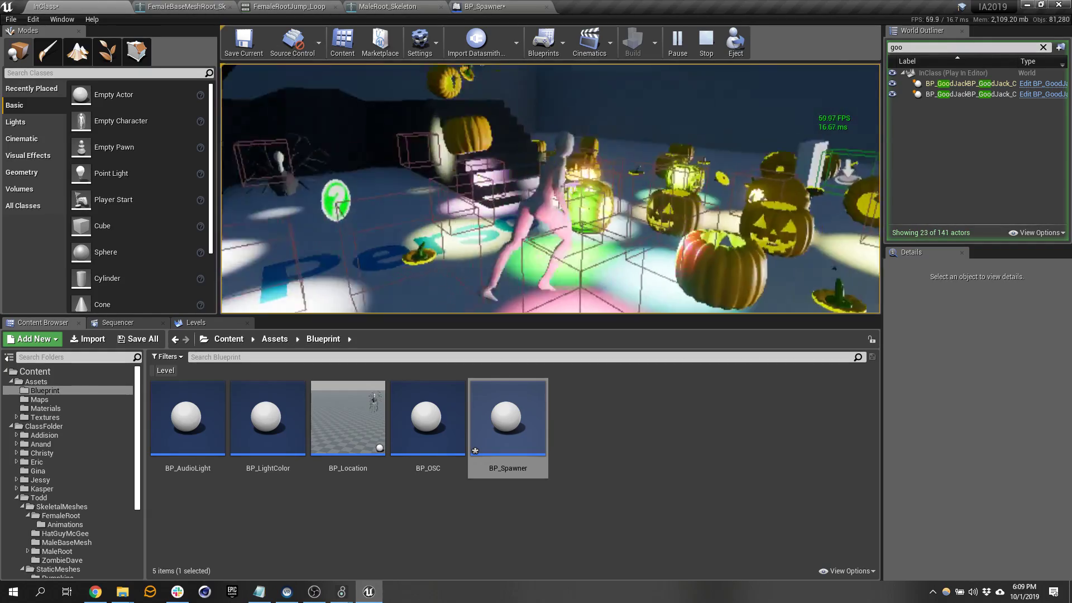
key("d")
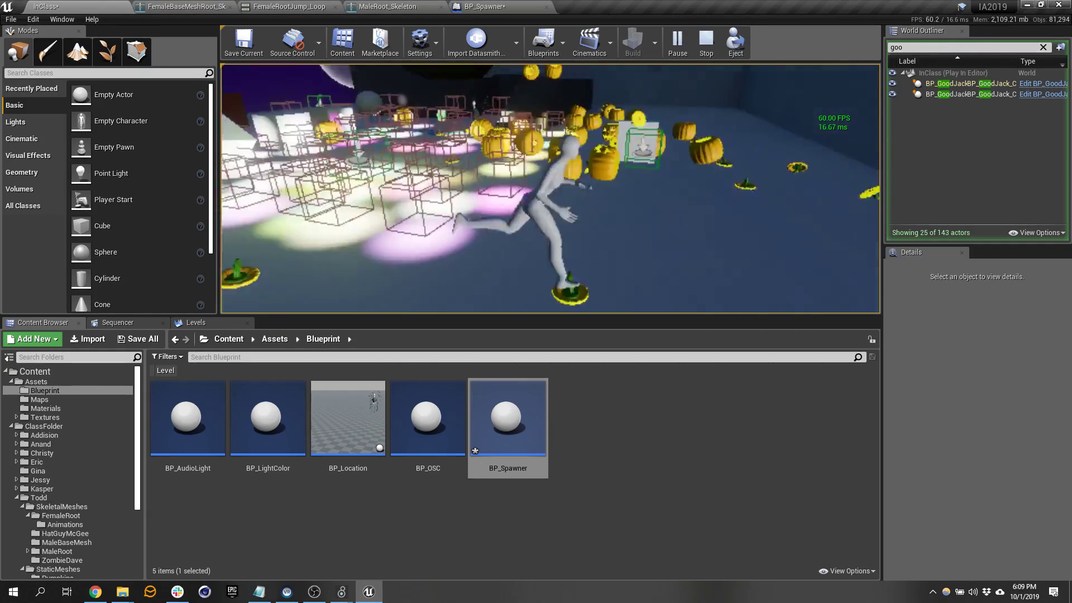
key("a")
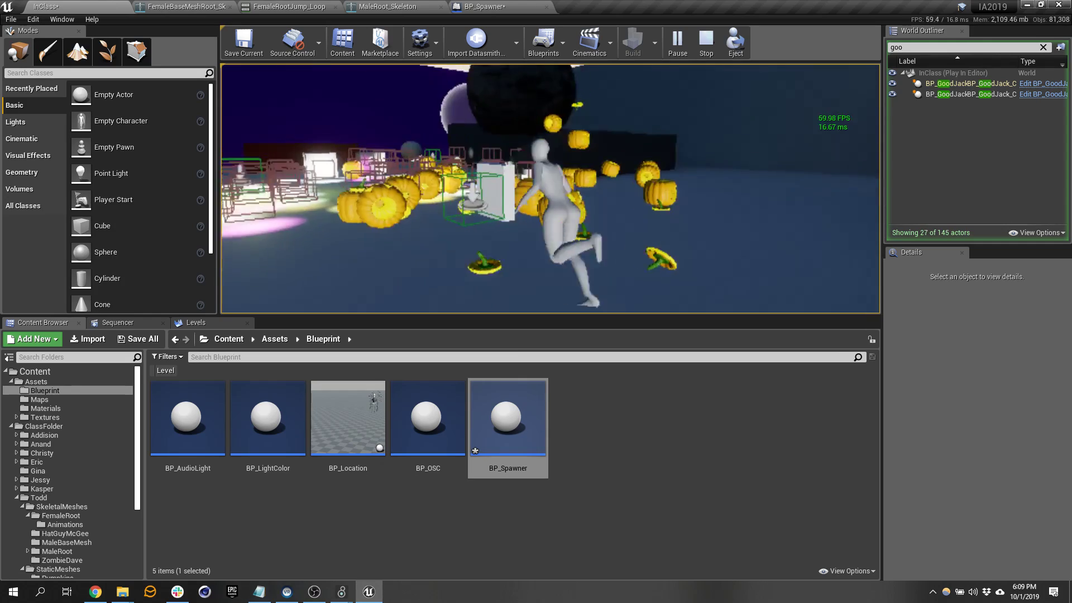
key("Escape")
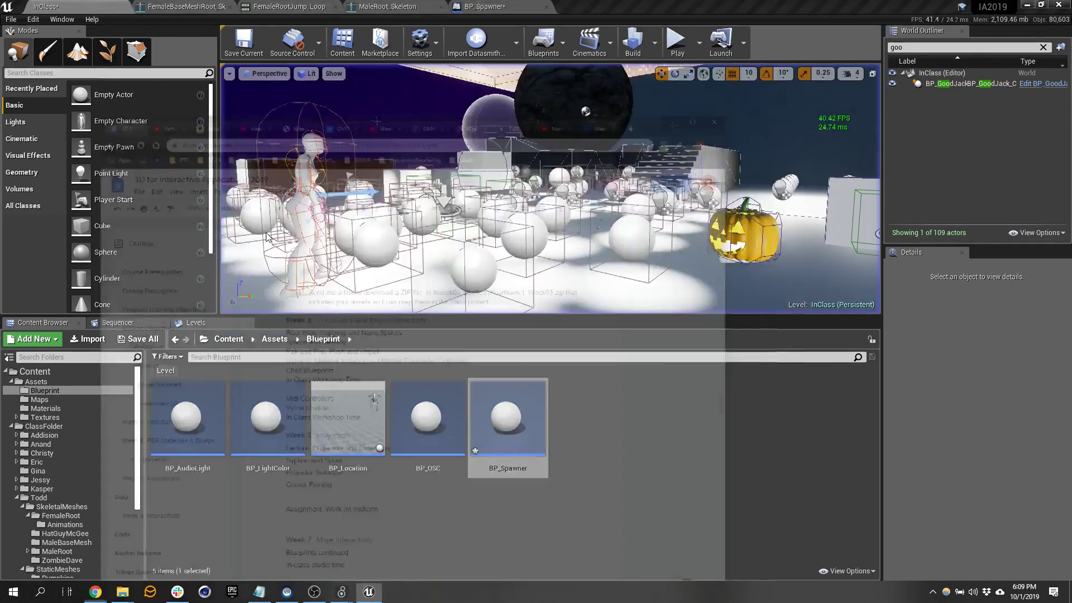
key("F1")
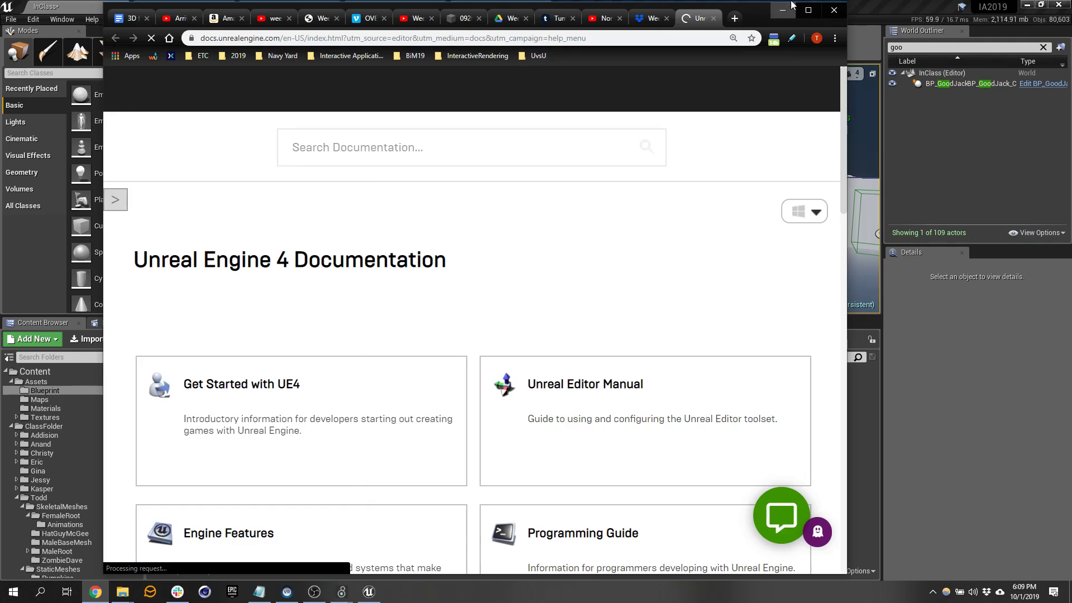
left_click(780, 10)
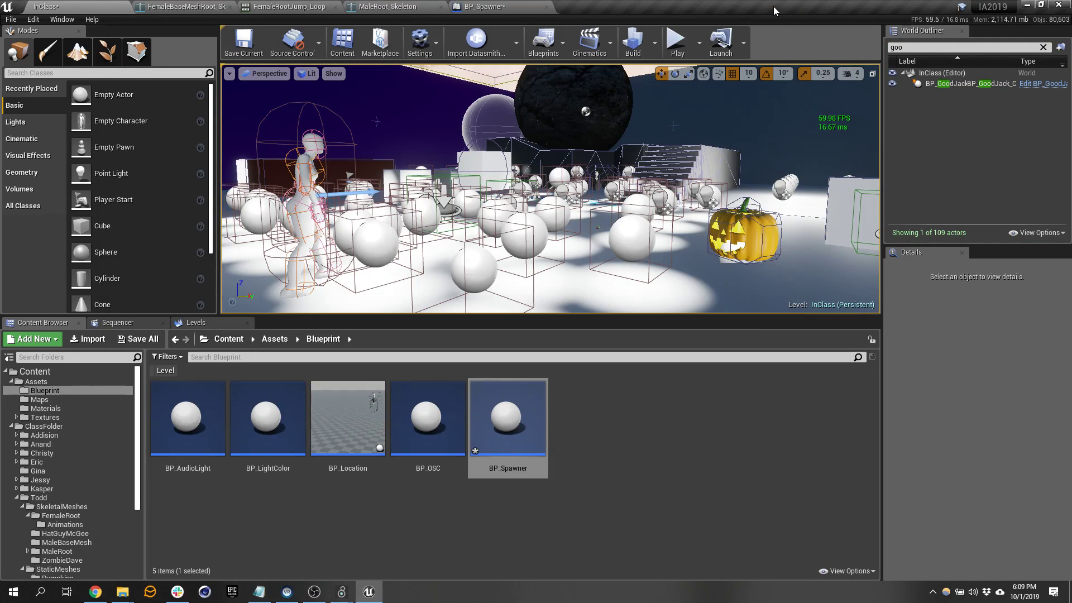
In the BP_Spawner graph, move the SpawnActor BP Good Jack node clear of the Make Transform node.
left_click(473, 5)
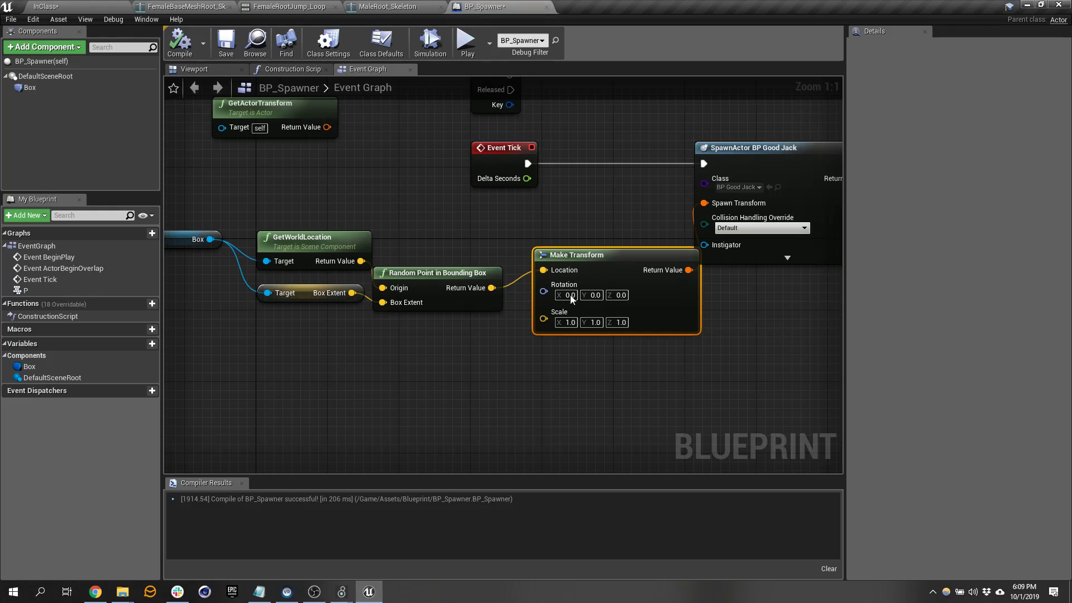
right_click_drag(791, 371, 634, 363)
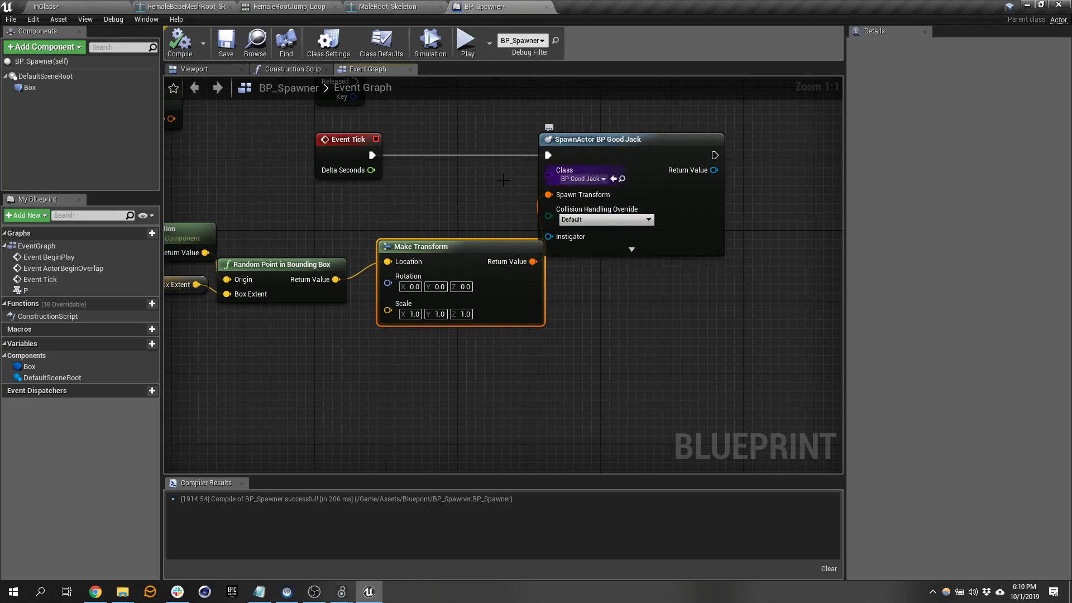
left_click(76, 8)
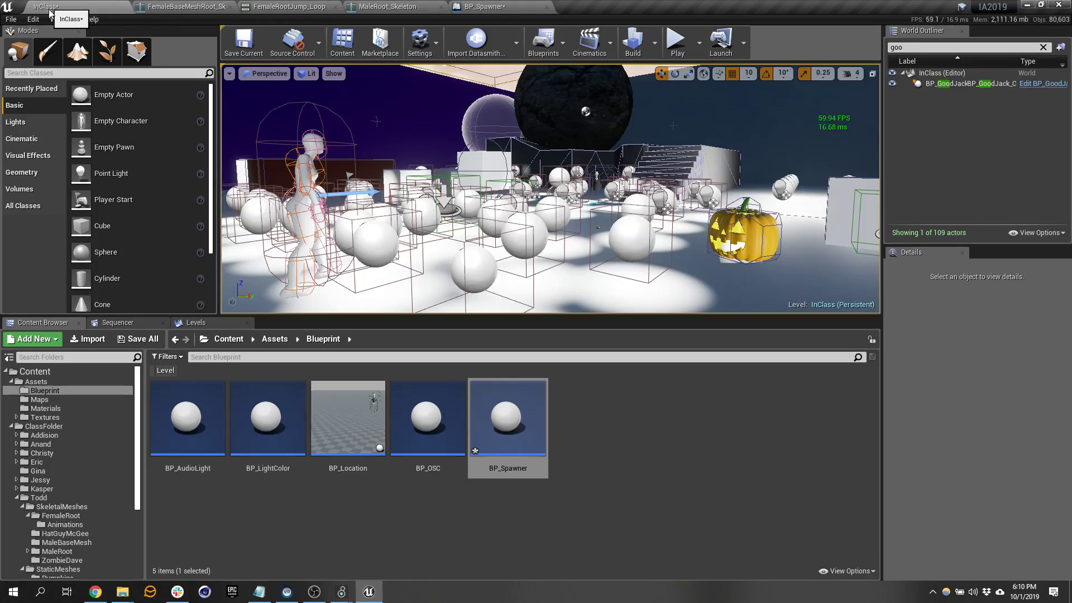
left_click(506, 9)
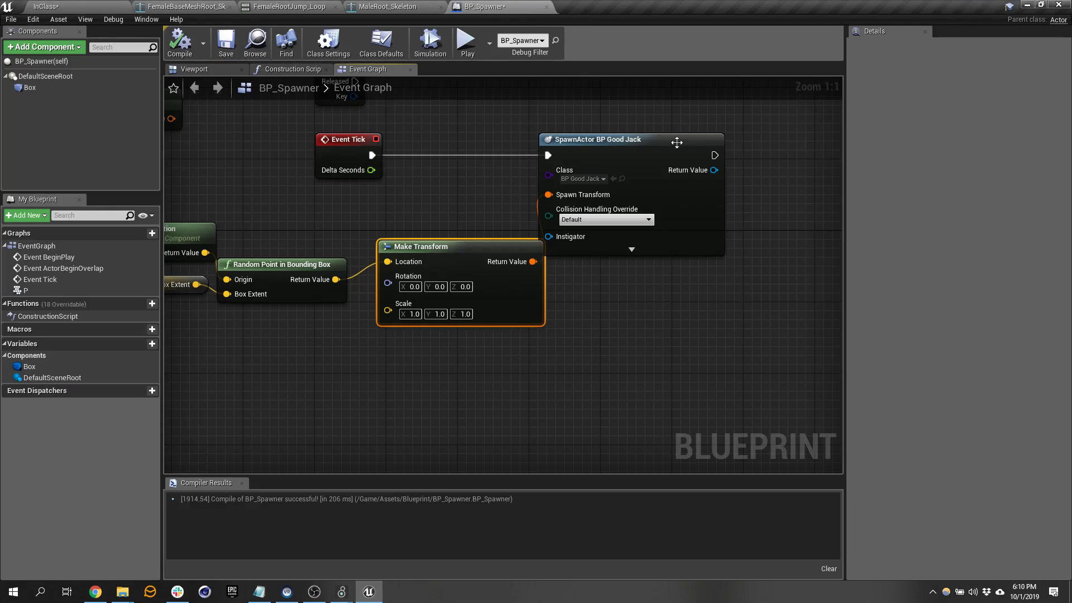
left_click_drag(672, 138, 732, 138)
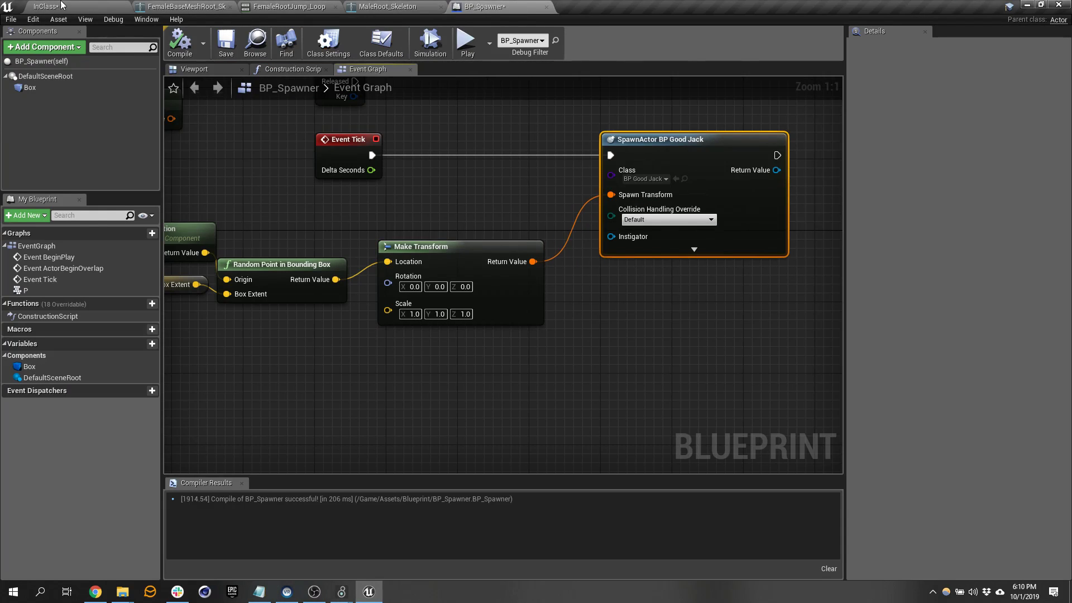
Select the pumpkin actor in the InClass level and open its BP_GoodJack blueprint for editing.
left_click(62, 6)
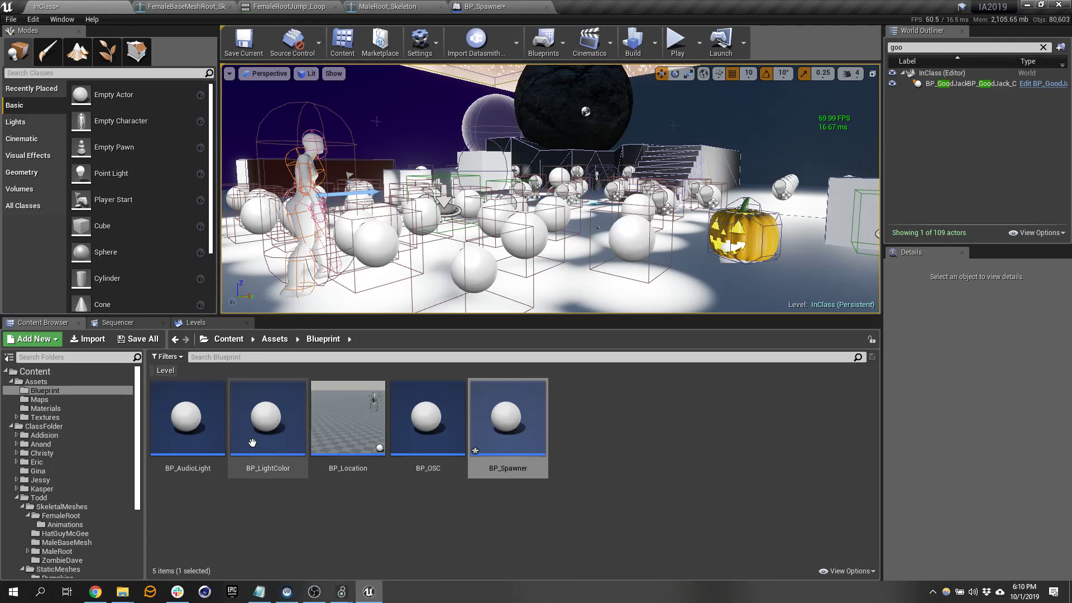
left_click(731, 215)
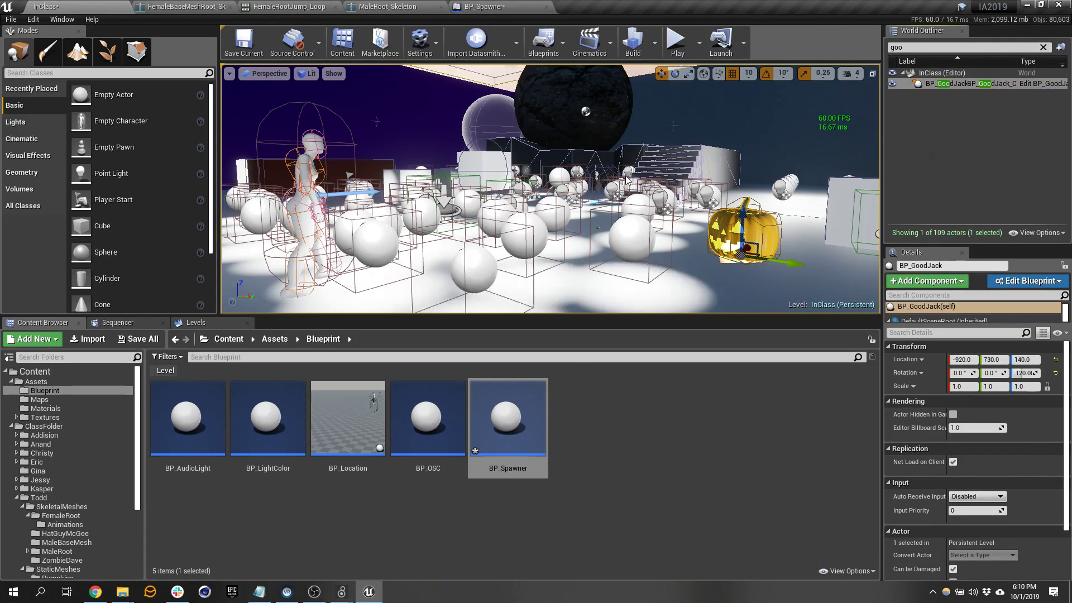
left_click(1042, 84)
In the BP_GoodJack event graph, move the Event BeginPlay node away from the Create Dynamic Material Instance node.
right_click_drag(562, 141, 645, 163)
right_click_drag(427, 140, 423, 260)
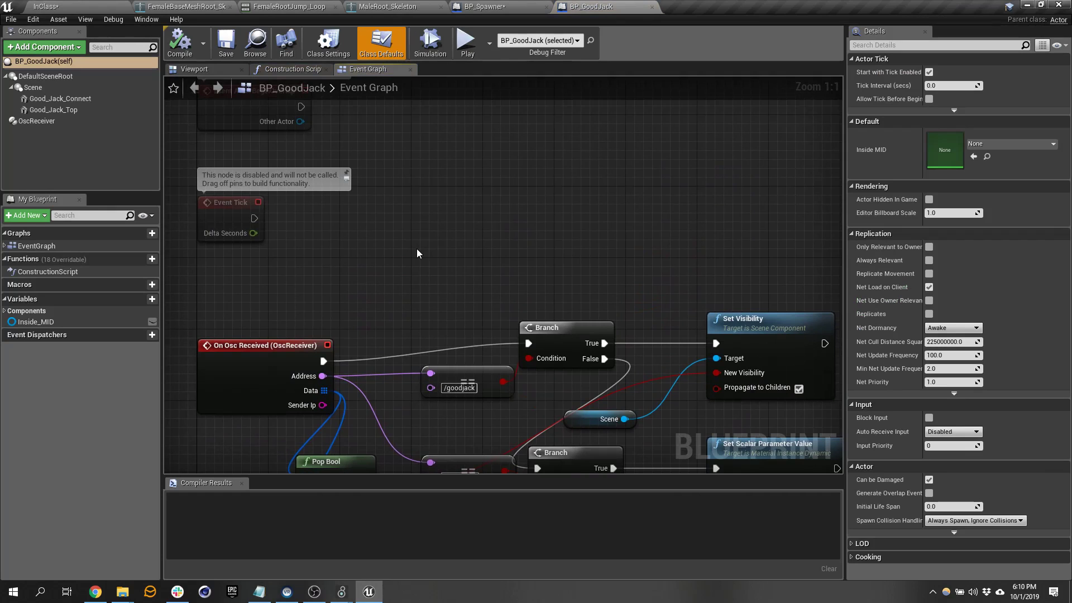
right_click_drag(468, 191, 495, 335)
right_click_drag(307, 102, 304, 253)
left_click_drag(210, 221, 281, 183)
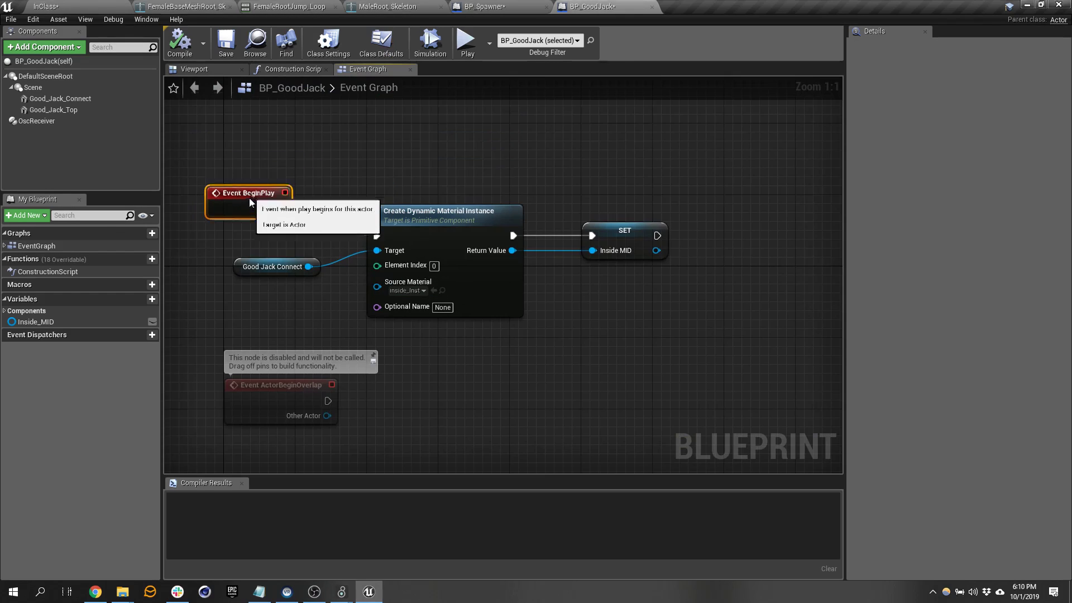
right_click_drag(545, 146, 698, 82)
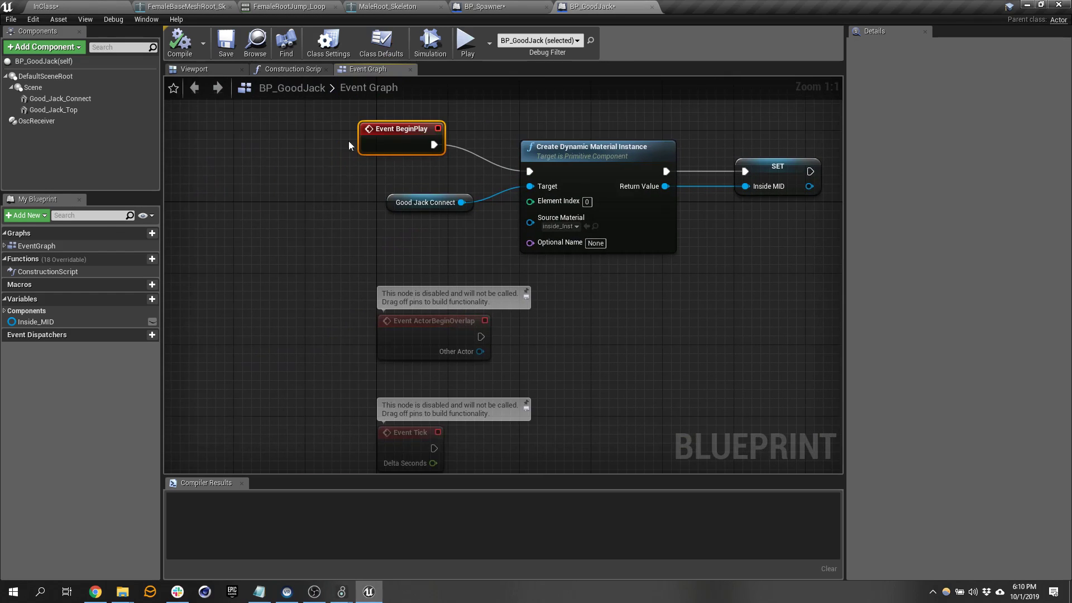
Insert a Sequence node between Event BeginPlay and Create Dynamic Material Instance, and move the Good Jack Connect node clear of it.
mouse_move(391, 143)
left_mouse_down()
mouse_move(257, 169)
mouse_move(446, 129)
mouse_move(395, 138)
left_mouse_up()
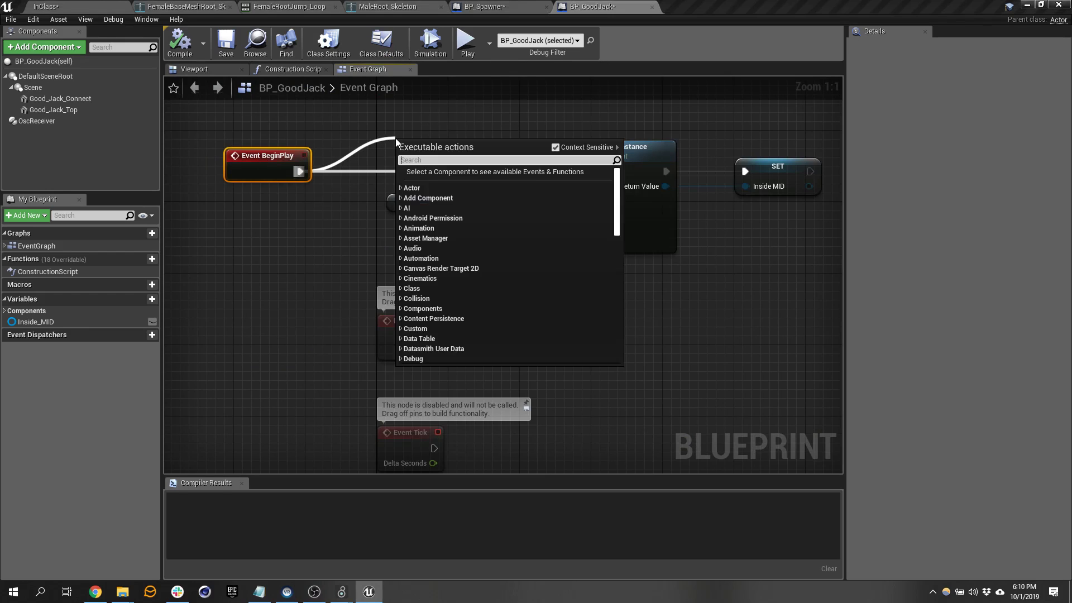
type("se")
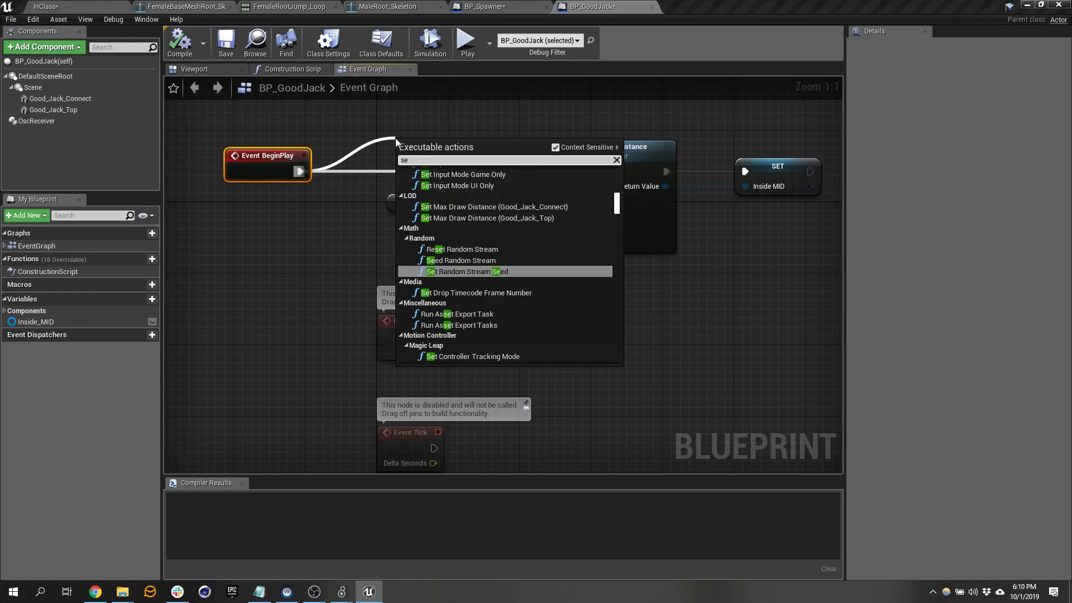
type("que")
key("Return")
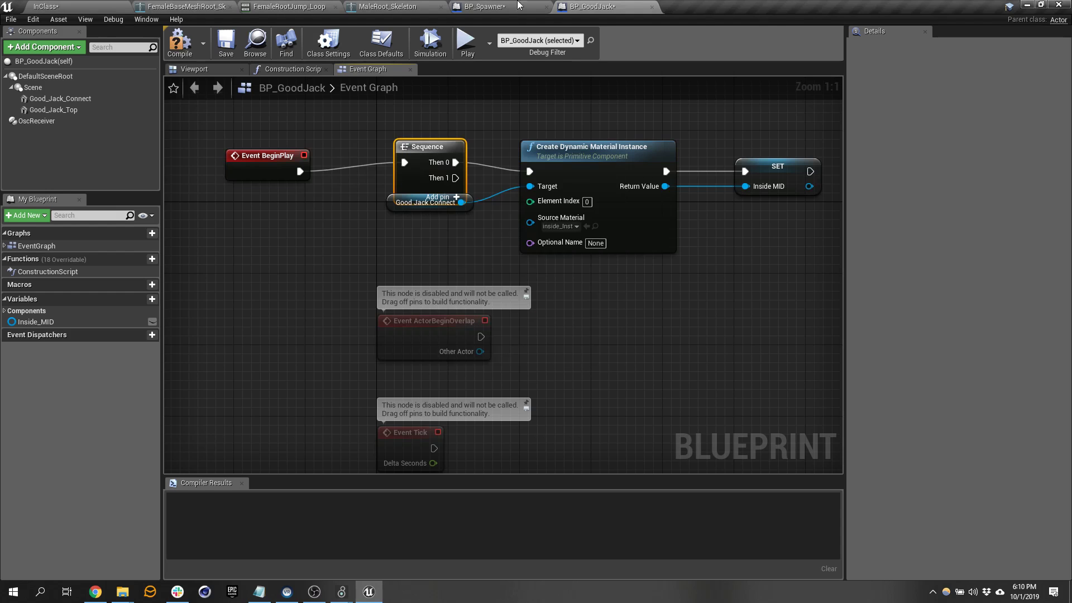
left_click_drag(435, 149, 391, 160)
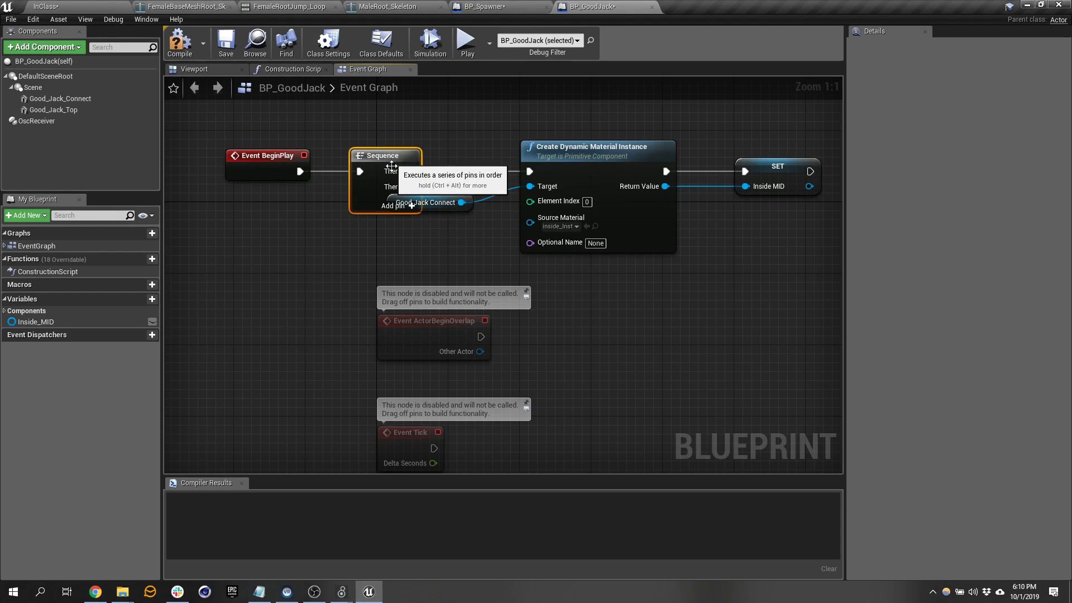
left_click_drag(445, 197, 591, 148)
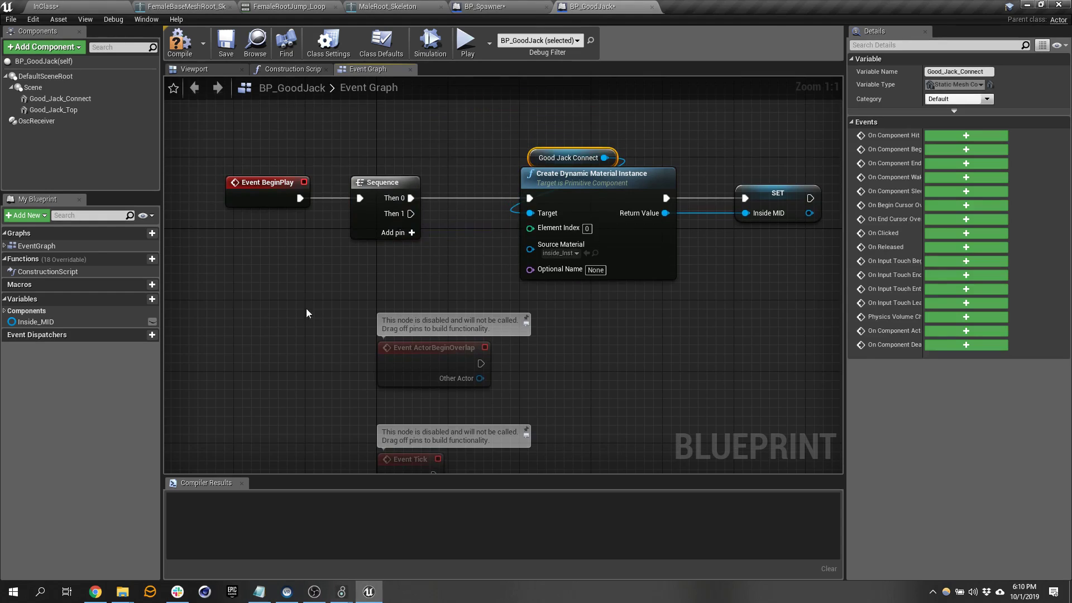
Add a Delay node on the Sequence's Then 1 output and set its Duration to 2 seconds.
left_click_drag(410, 213, 628, 363)
type("delay")
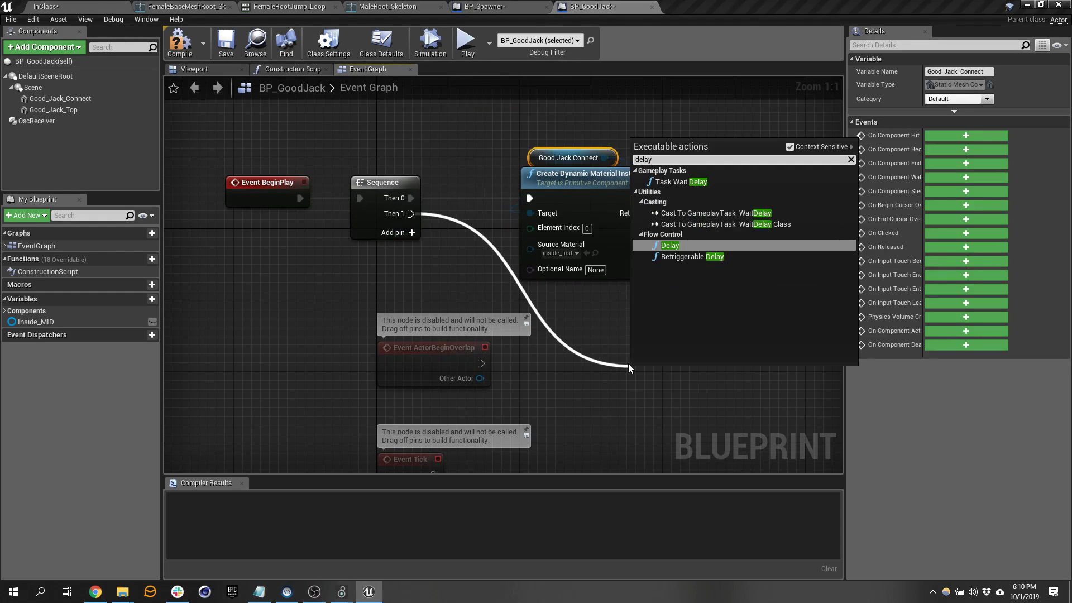
key("Return")
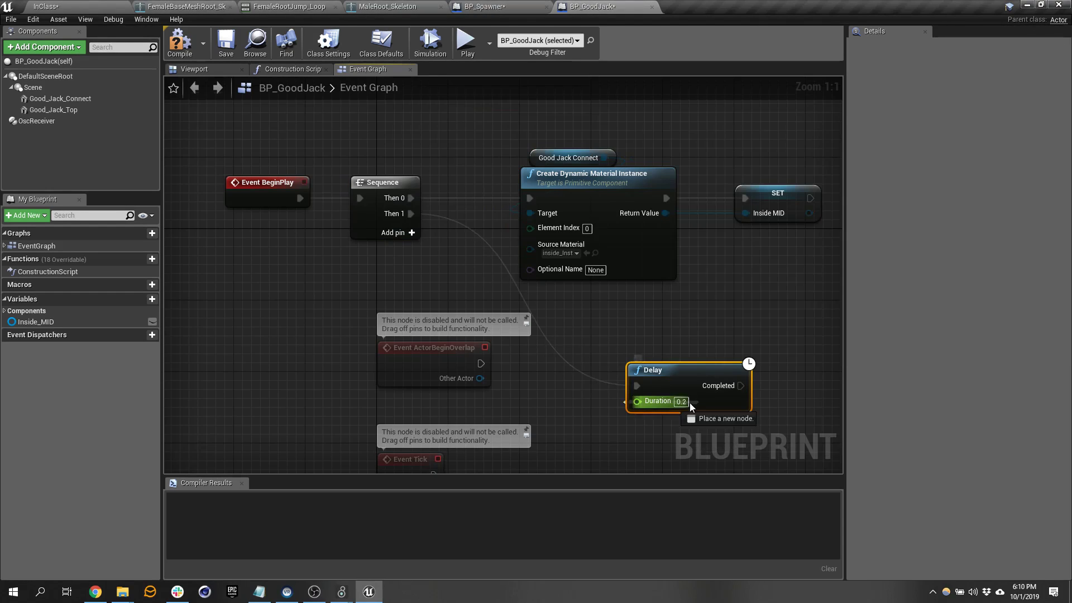
left_click(691, 402)
type("2")
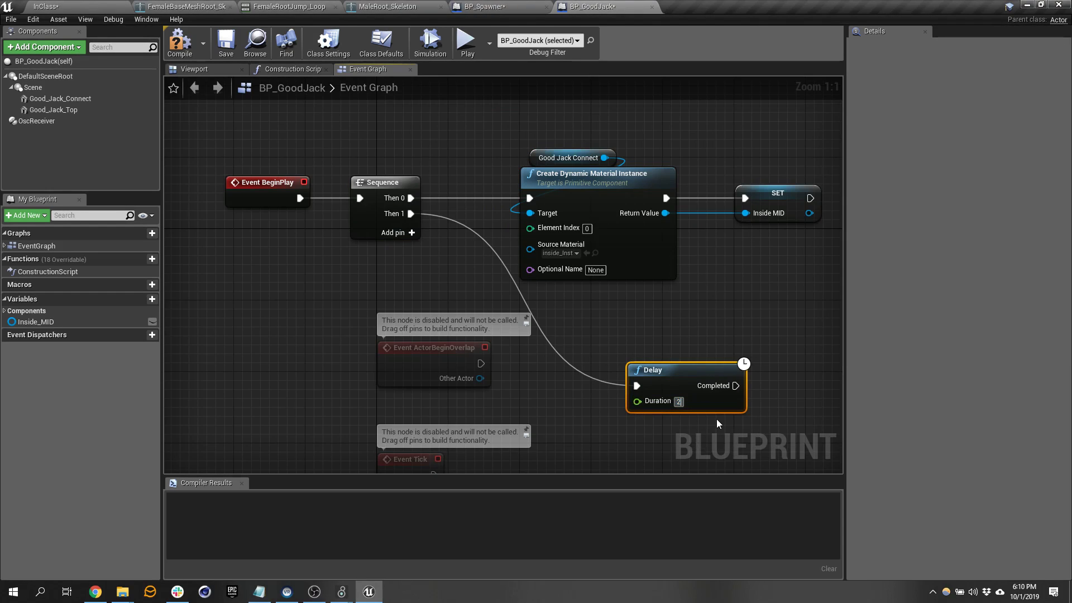
Add a DestroyActor node on the Delay's Completed output and place it beside the Delay node.
left_click_drag(734, 386, 751, 298)
type("destro\\")
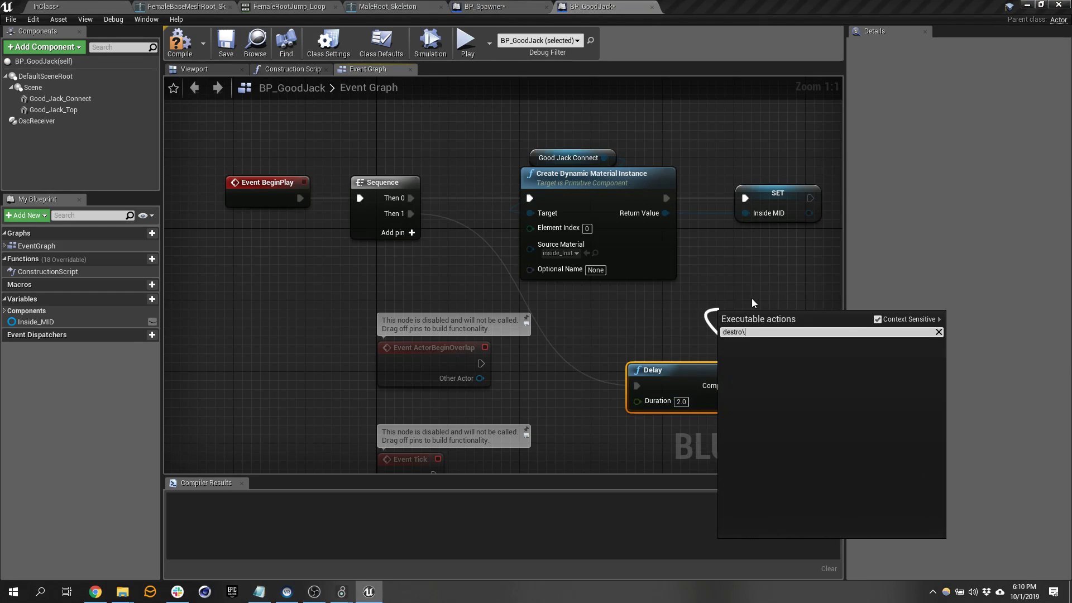
key("BackSpace")
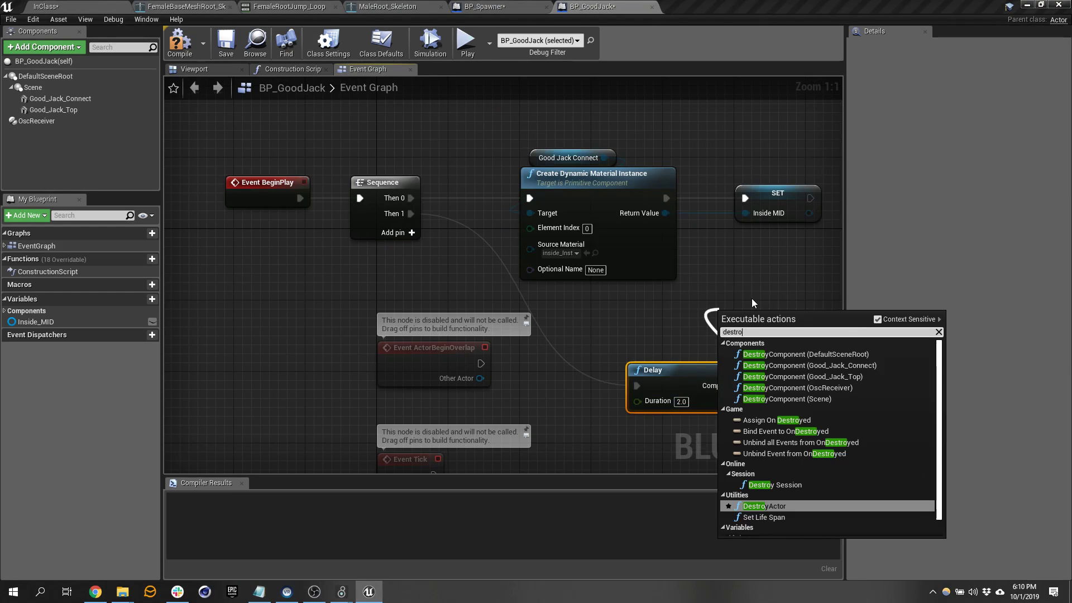
key("Return")
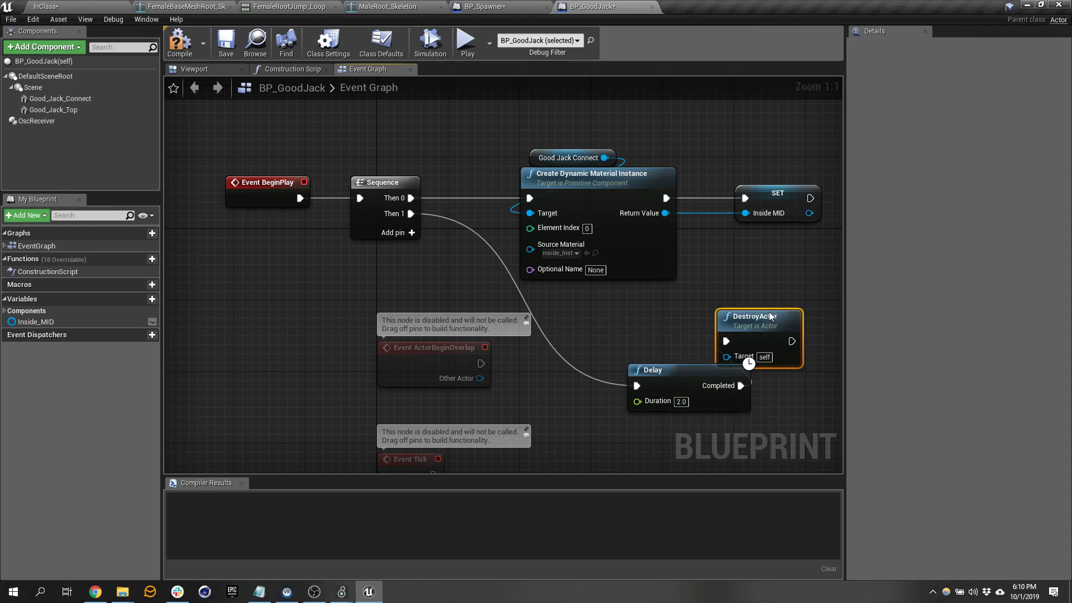
left_click_drag(765, 323, 821, 366)
right_click_drag(817, 322, 672, 244)
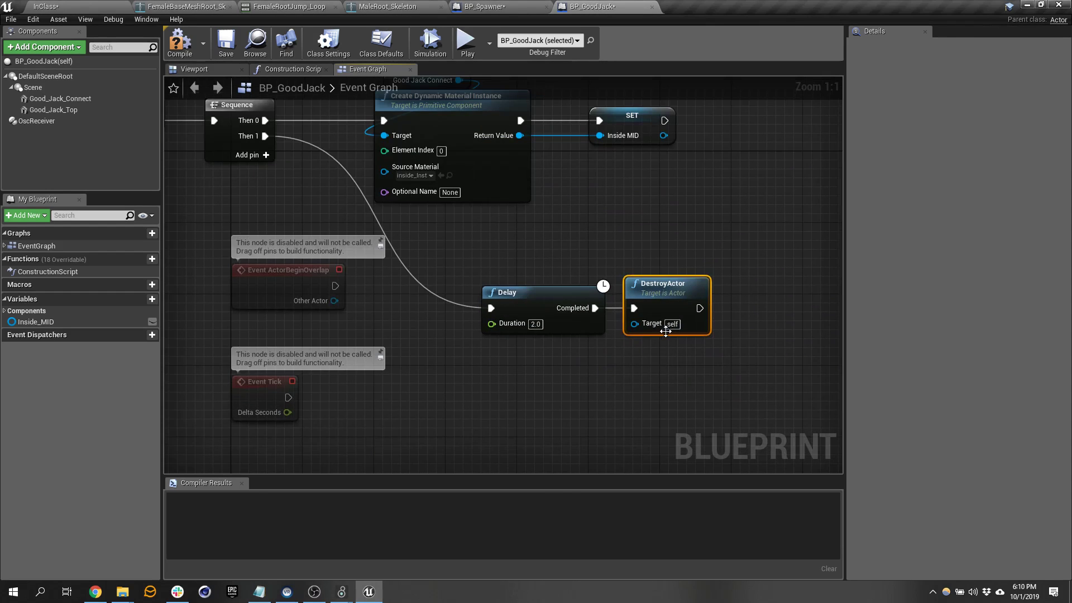
Compile BP_GoodJack and start playing the InClass level.
left_click(192, 46)
left_click(50, 5)
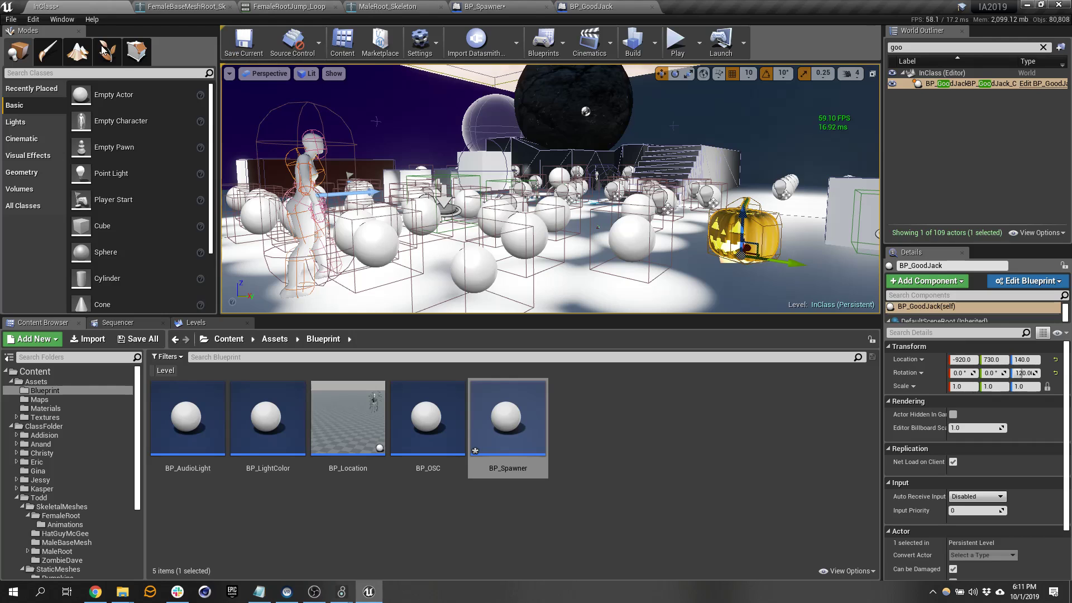
left_click(660, 140)
Run the character around the level to check whether the spawned pumpkins get destroyed after the delay, and end the play session.
key("d")
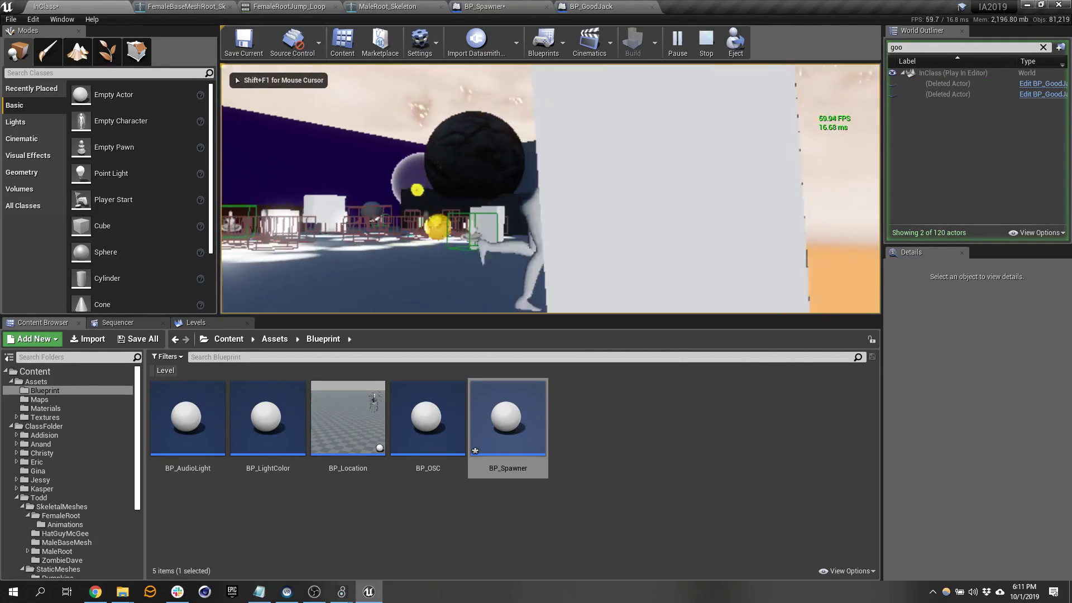
key("a")
key("w")
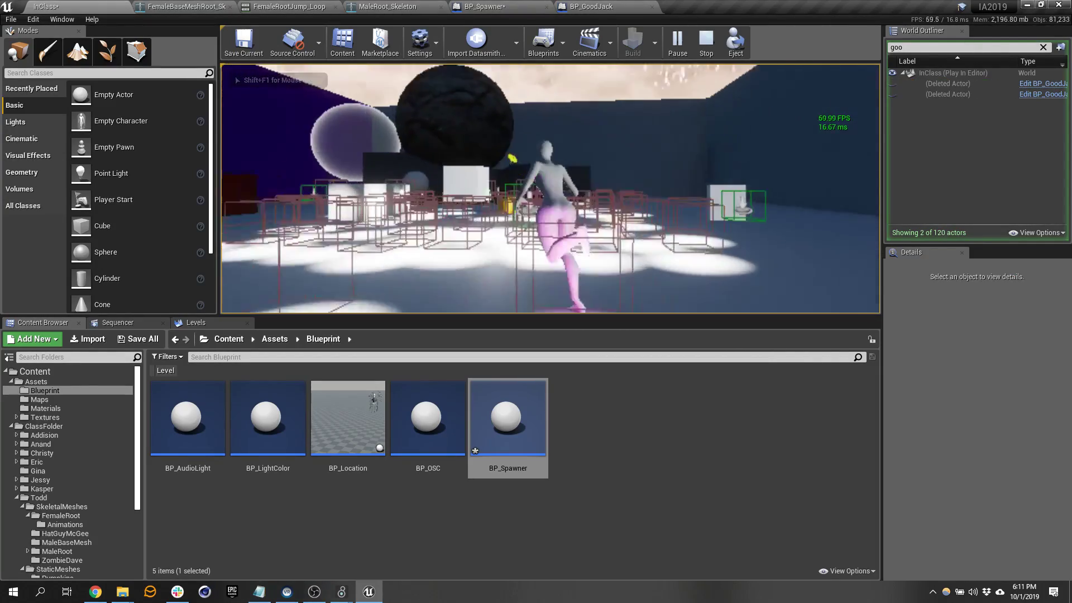
key("d")
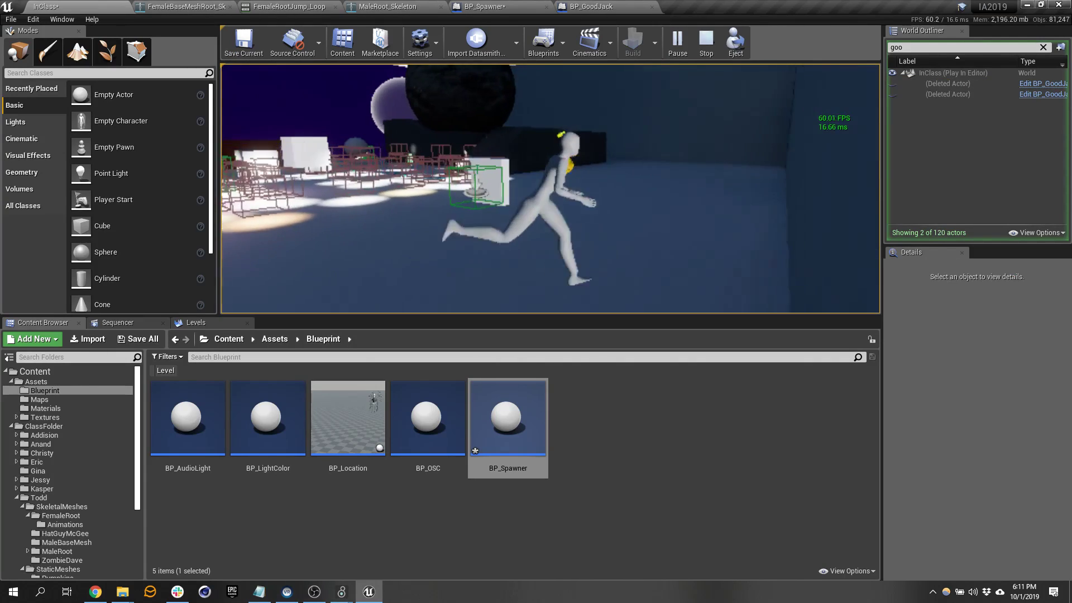
key("s")
key("a")
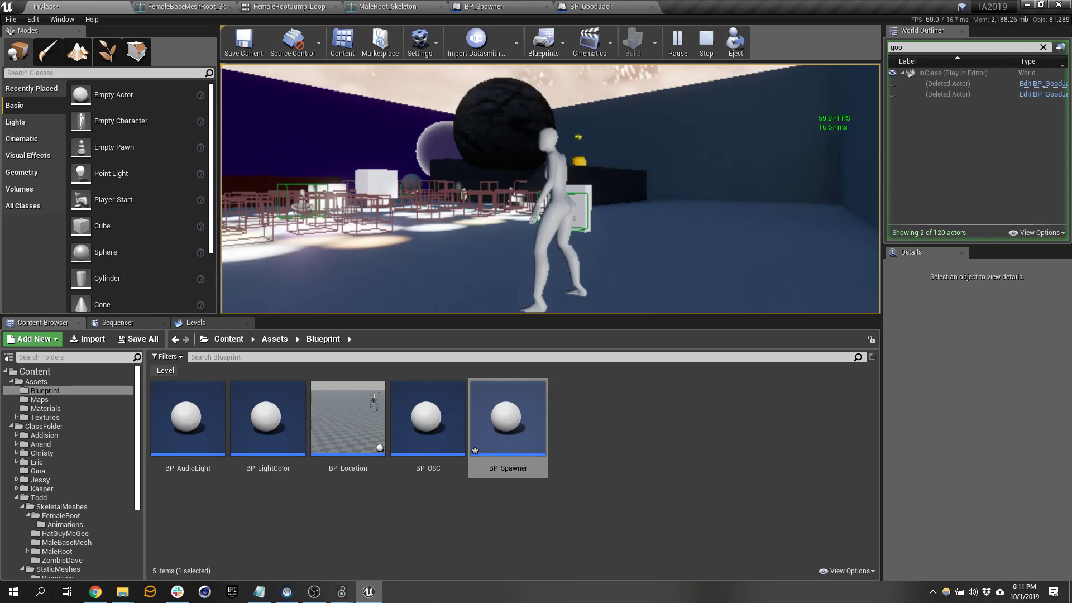
key("Escape")
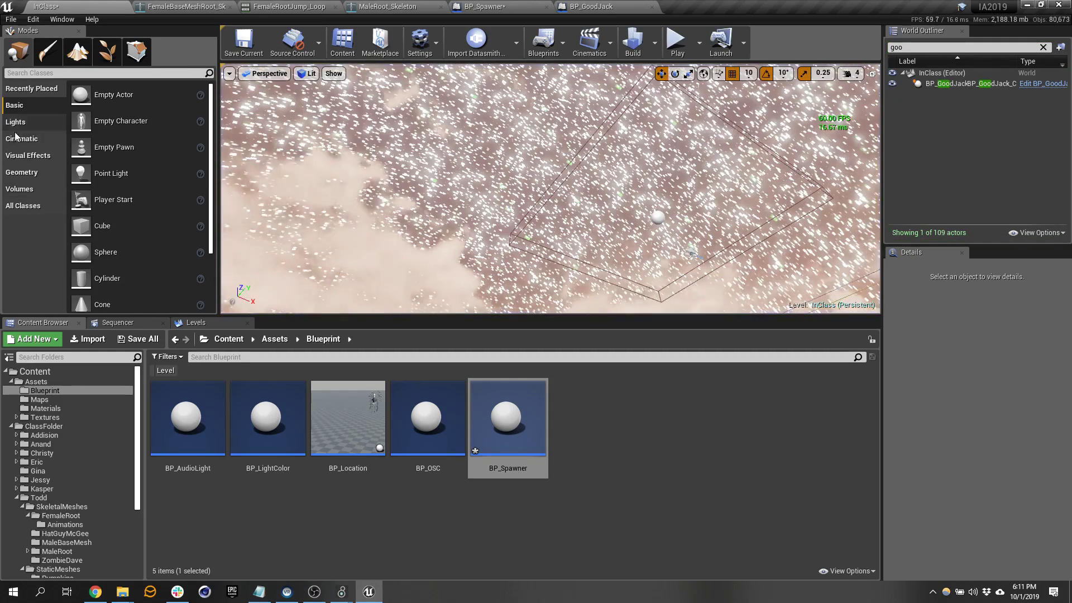
Show the placeable Volumes actors and read the description of the Kill ZVolume.
left_click(19, 188)
mouse_move(141, 224)
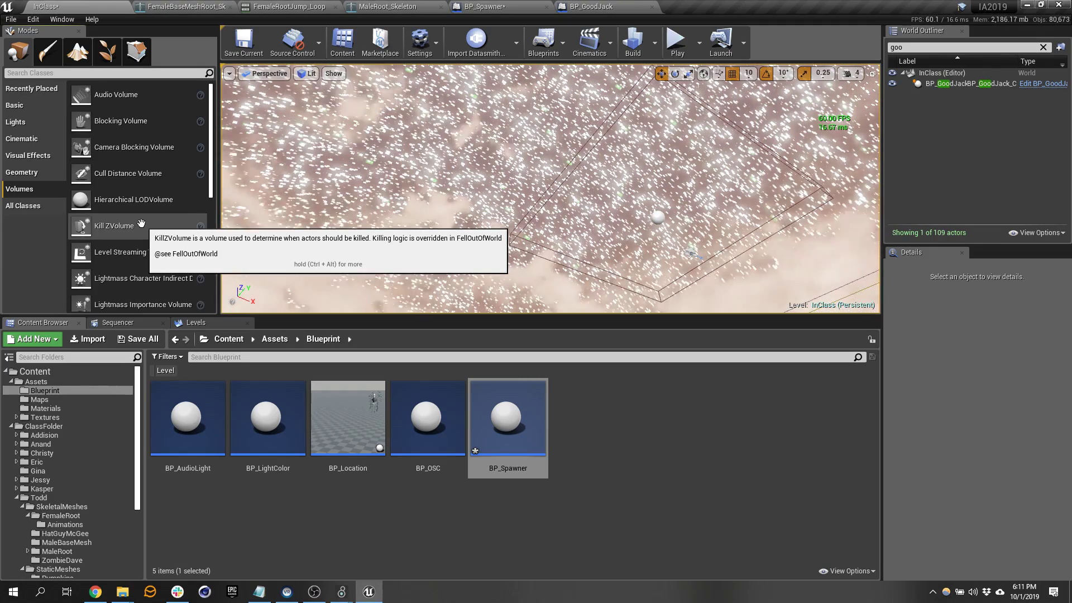
right_click_drag(514, 160, 587, 217)
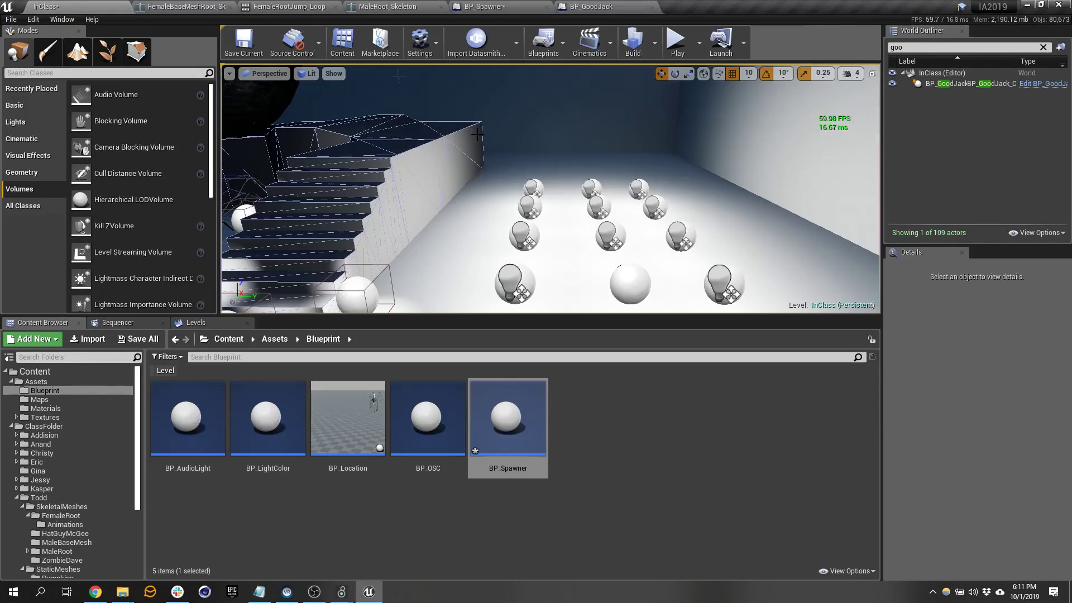
right_click_drag(672, 180, 659, 155)
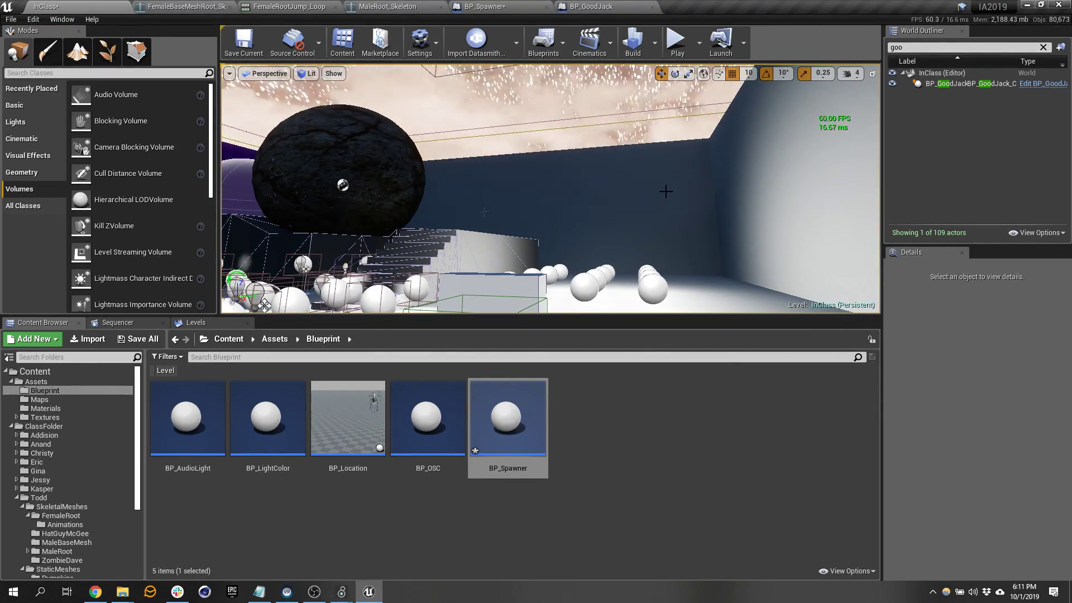
right_click_drag(671, 180, 800, 206)
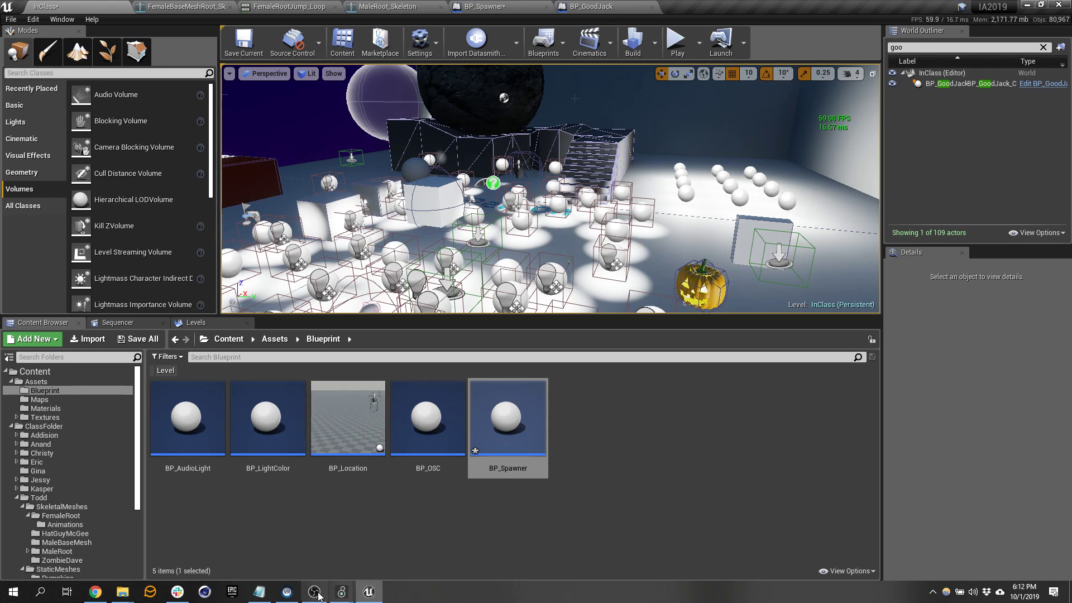
mouse_move(319, 595)
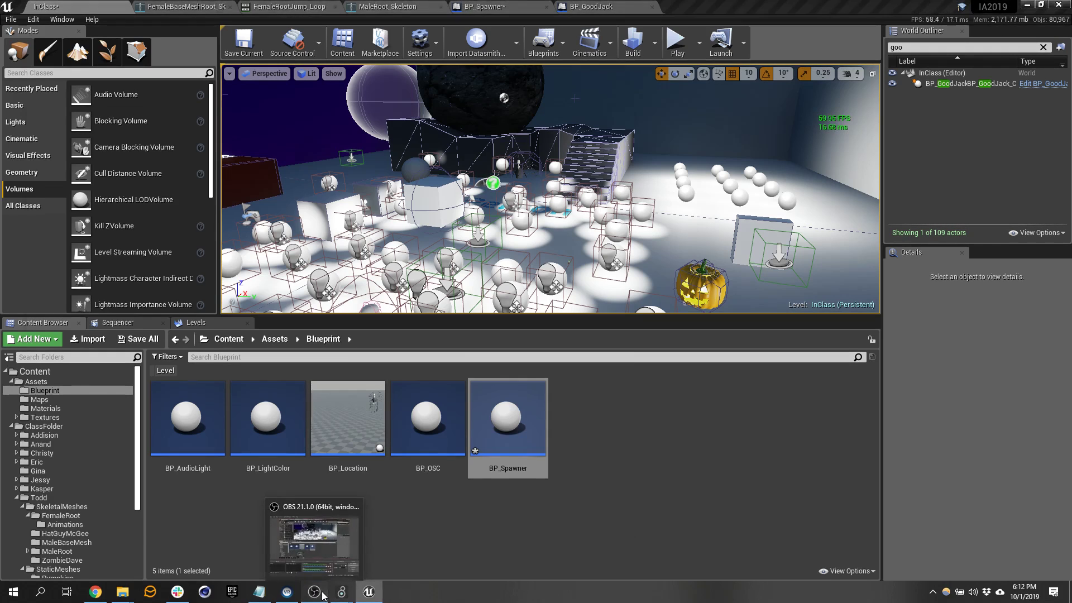